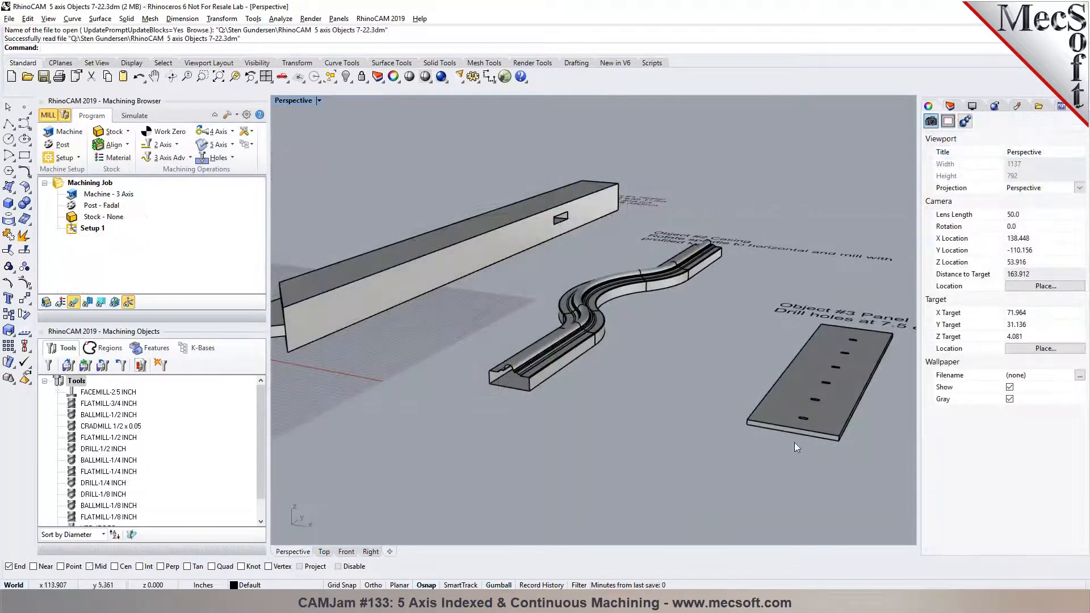
Look over the timber, casing and panel models and read the Object #1 Timber machining note.
scroll(662, 372, up, 3)
right_drag(526, 364, 583, 394)
scroll(584, 393, down, 6)
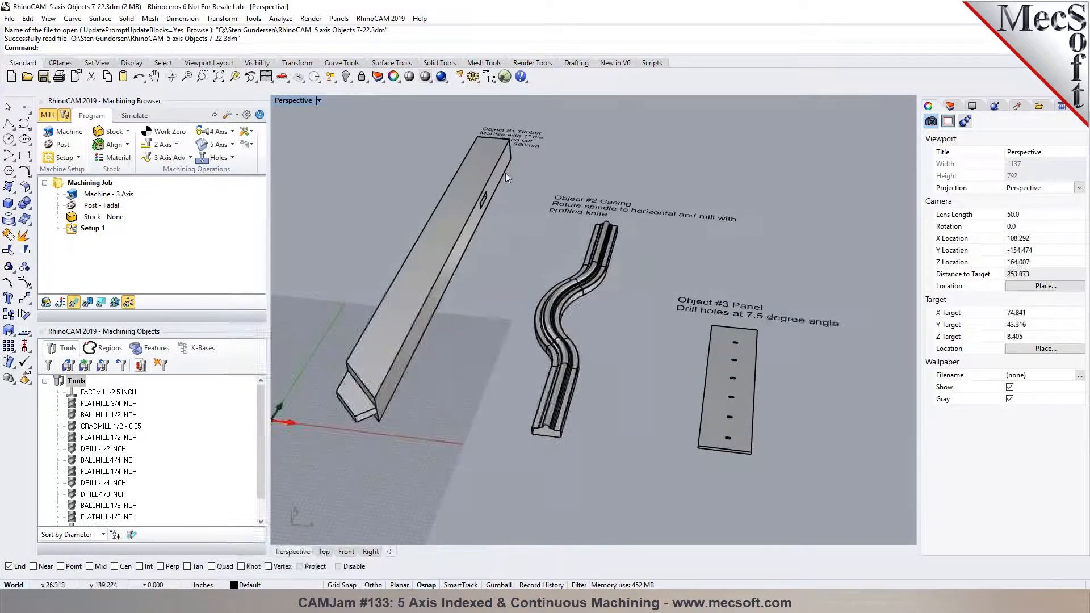
scroll(513, 189, down, 2)
scroll(511, 183, up, 10)
scroll(488, 214, down, 5)
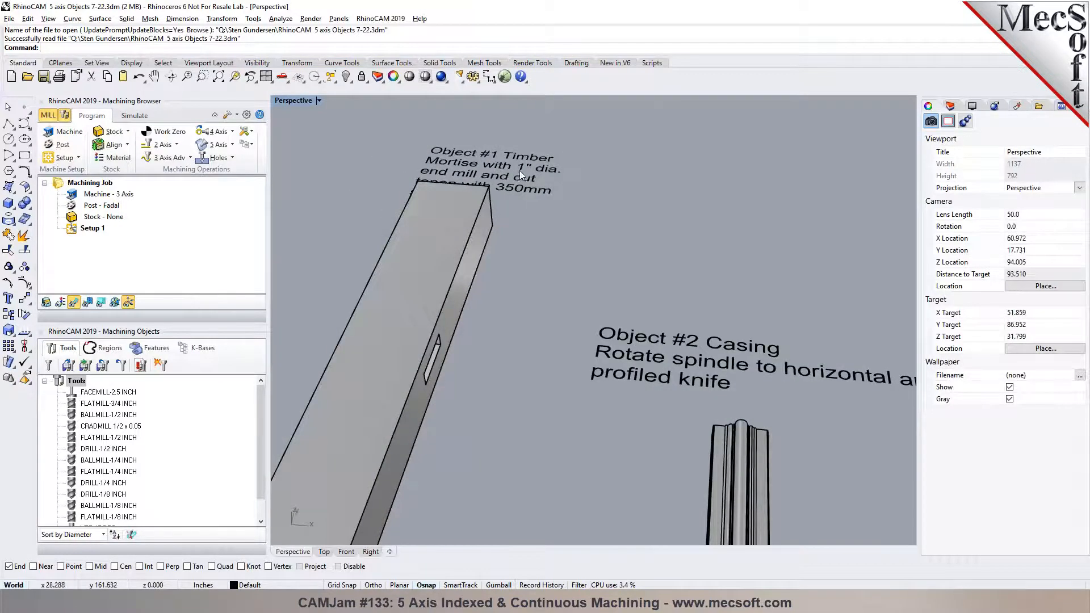
scroll(489, 183, up, 7)
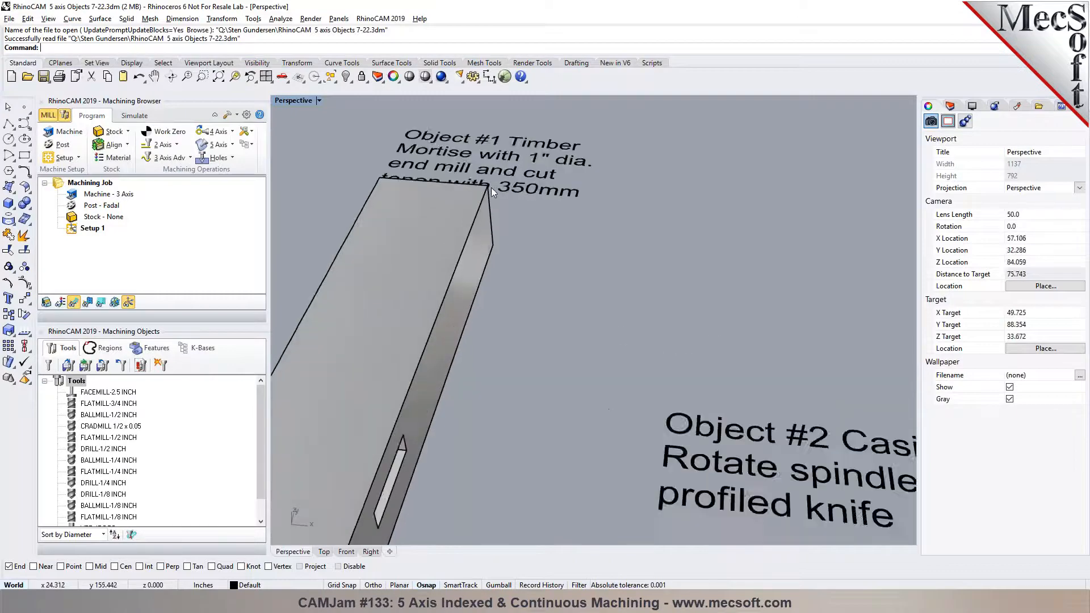
scroll(560, 280, down, 7)
Examine the angled tenon at the timber's end and its shoulder faces from several directions.
right_drag(561, 280, 492, 278)
scroll(721, 219, down, 5)
scroll(741, 217, down, 5)
right_drag(681, 246, 593, 301)
scroll(598, 299, up, 5)
scroll(598, 299, up, 2)
scroll(476, 299, up, 6)
right_drag(477, 301, 472, 332)
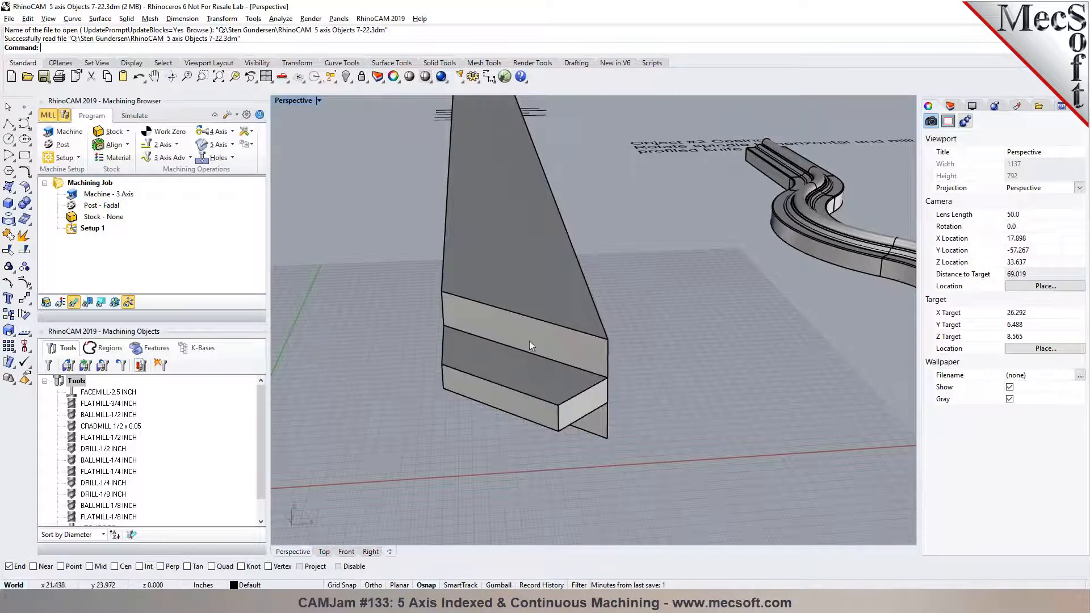
right_drag(556, 346, 495, 343)
scroll(499, 338, down, 4)
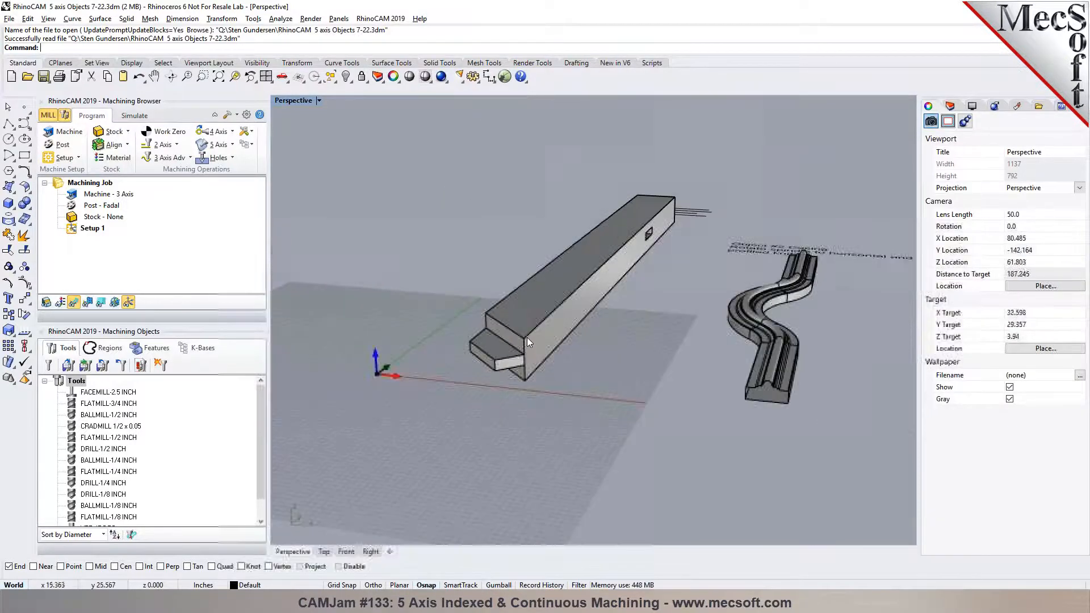
scroll(528, 337, up, 2)
scroll(528, 337, up, 3)
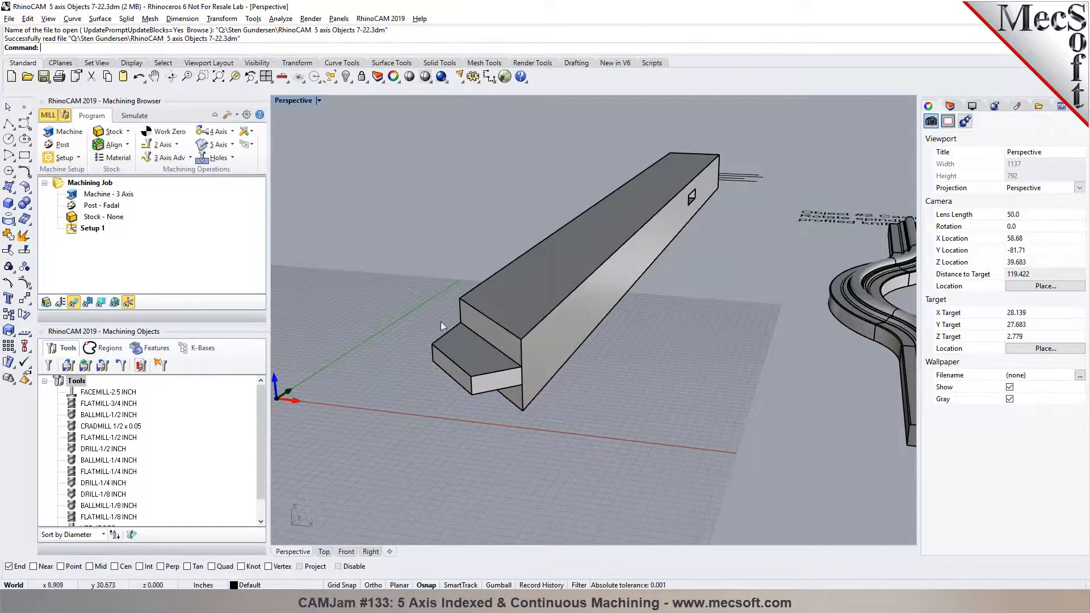
scroll(400, 321, down, 3)
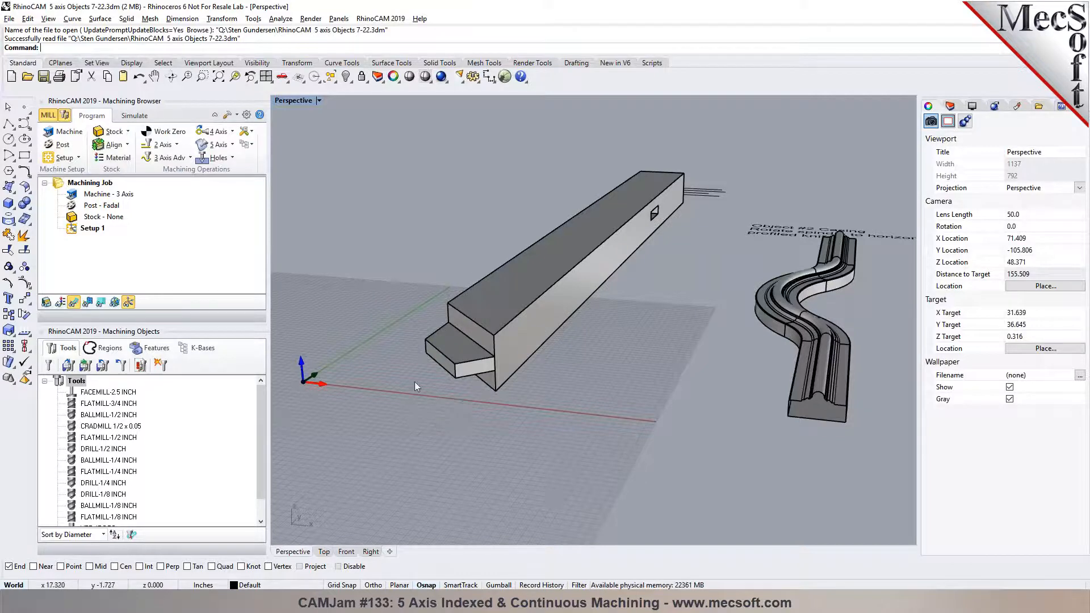
scroll(396, 393, down, 2)
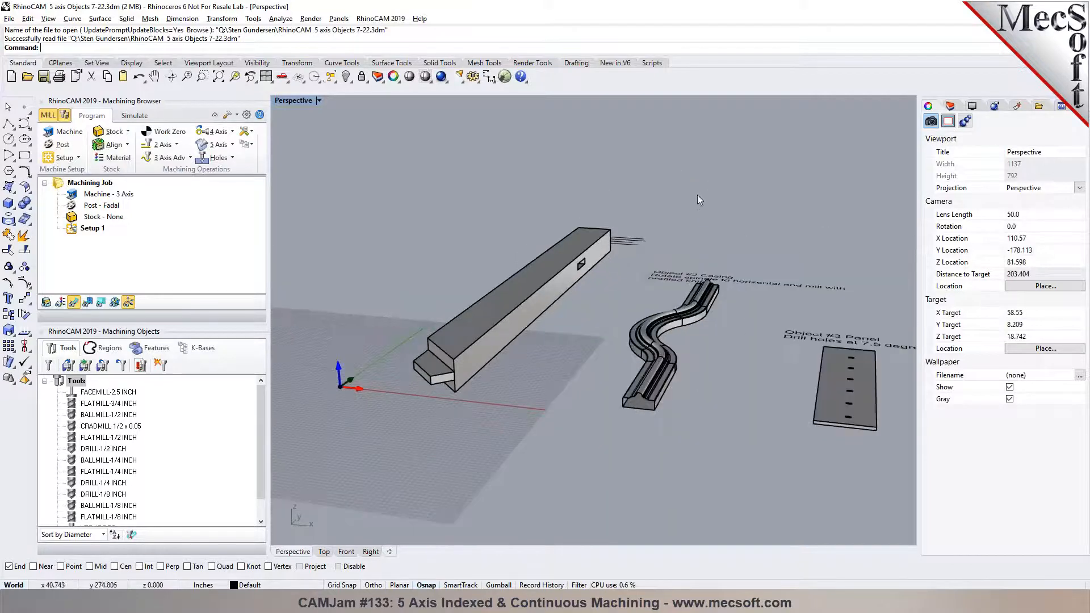
scroll(636, 232, up, 3)
mouse_move(656, 287)
right_down()
mouse_move(591, 292)
mouse_move(663, 302)
right_up()
scroll(613, 319, down, 4)
scroll(544, 332, up, 4)
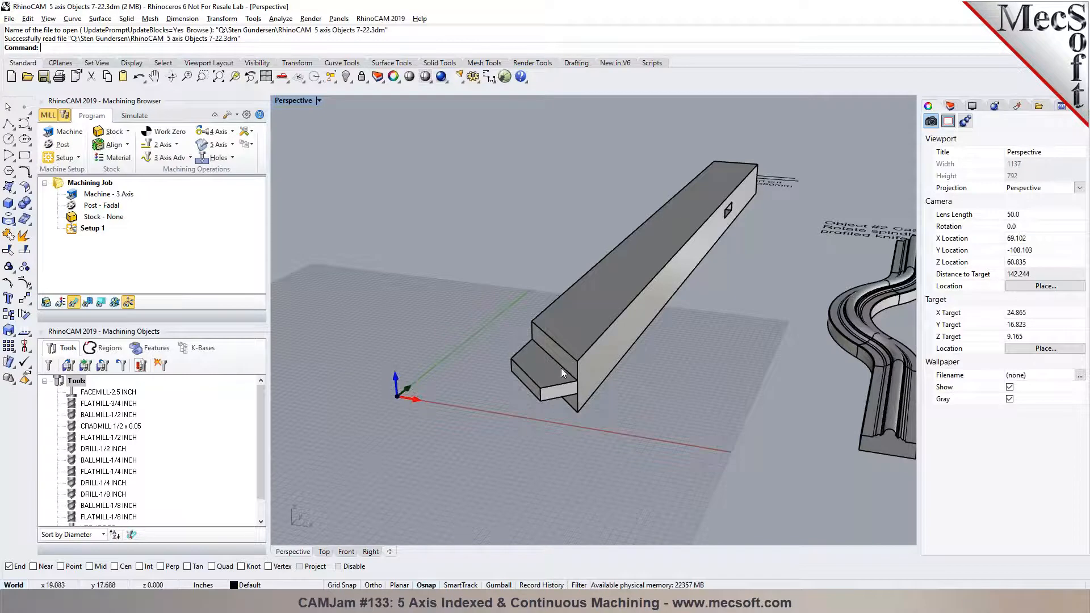
scroll(519, 350, down, 6)
Inspect the rectangular mortise pocket in the timber's side face near its far end.
right_drag(519, 350, 833, 274)
scroll(832, 275, up, 15)
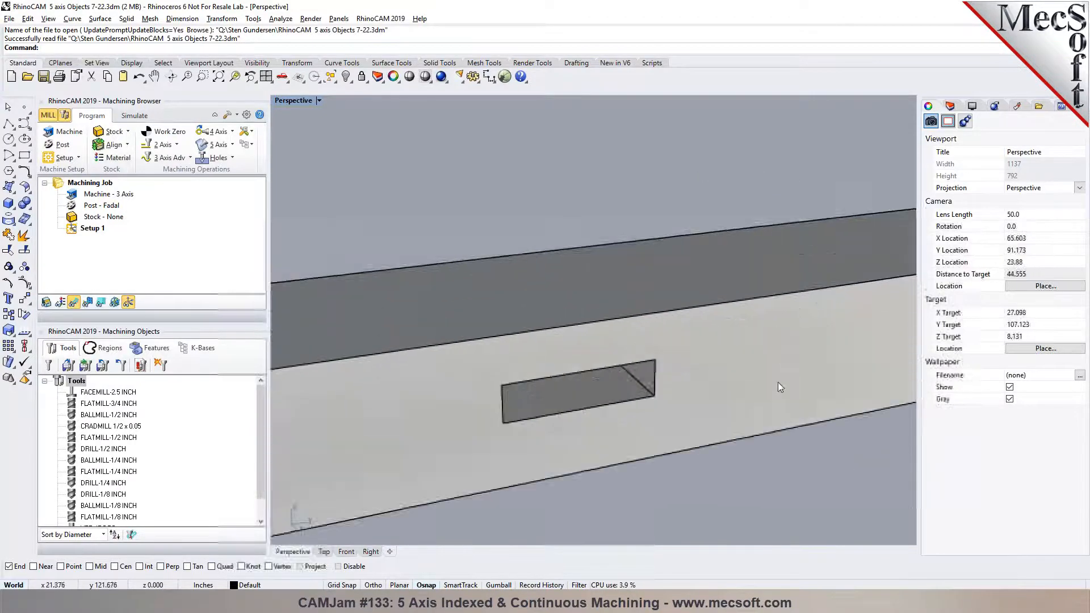
right_drag(765, 370, 724, 333)
scroll(484, 355, down, 9)
right_drag(484, 355, 602, 426)
scroll(547, 359, up, 1)
scroll(546, 360, down, 2)
scroll(725, 280, up, 2)
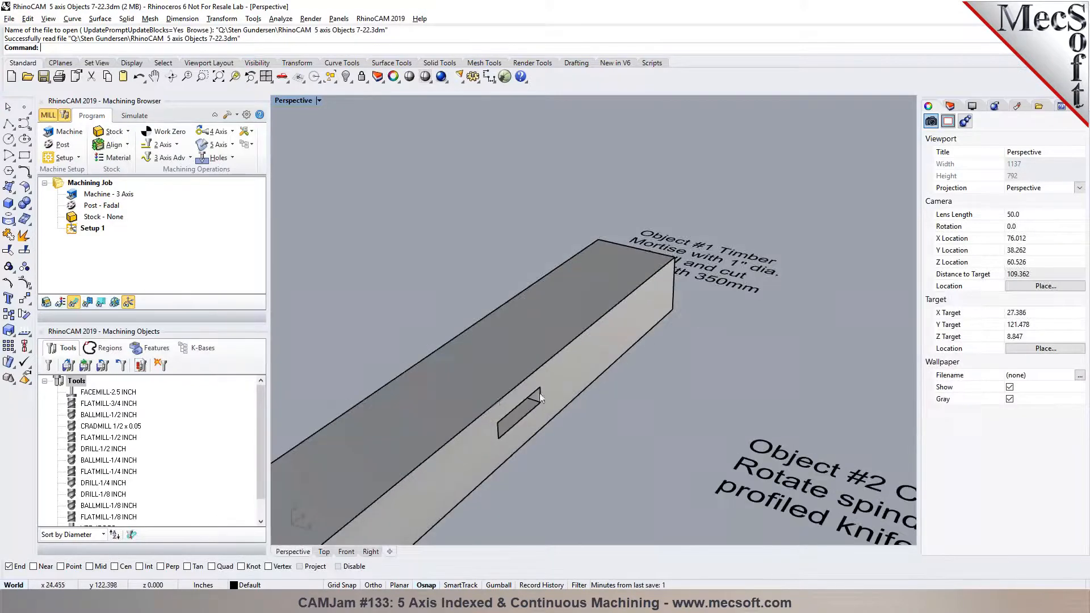
Read the Object #2 Casing note and examine the casing's moulded end profile and its S-shaped run.
scroll(477, 269, down, 13)
scroll(492, 319, up, 11)
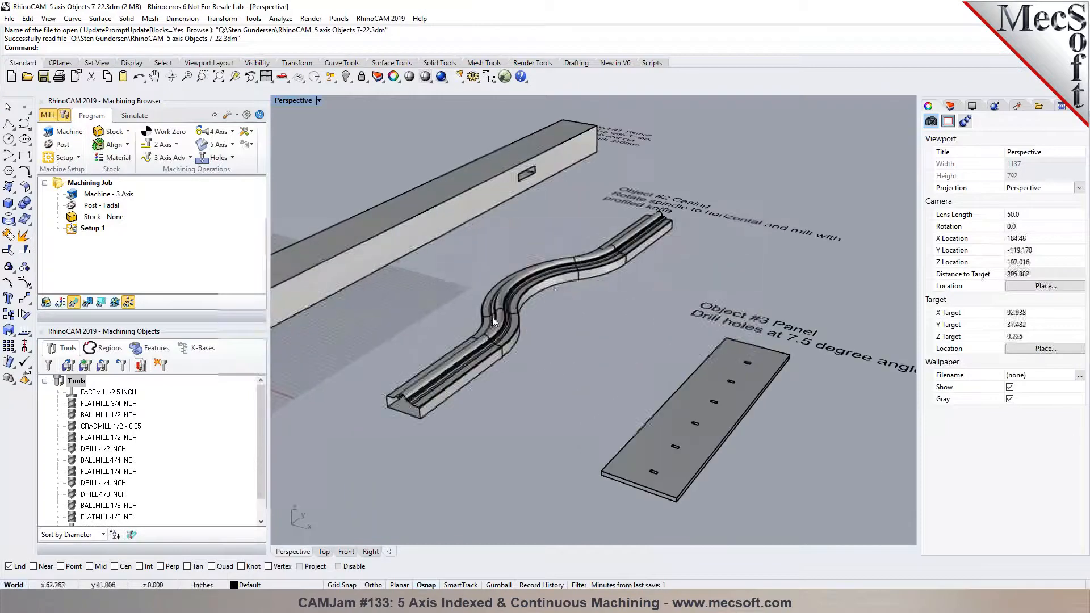
scroll(577, 339, down, 10)
scroll(640, 244, up, 14)
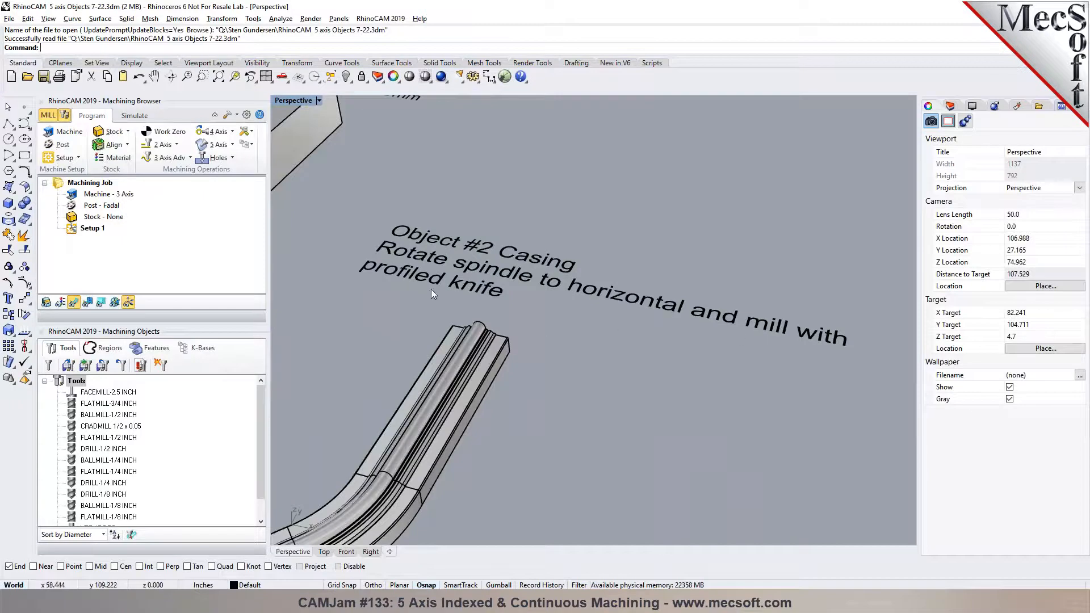
scroll(529, 278, down, 3)
scroll(516, 271, up, 3)
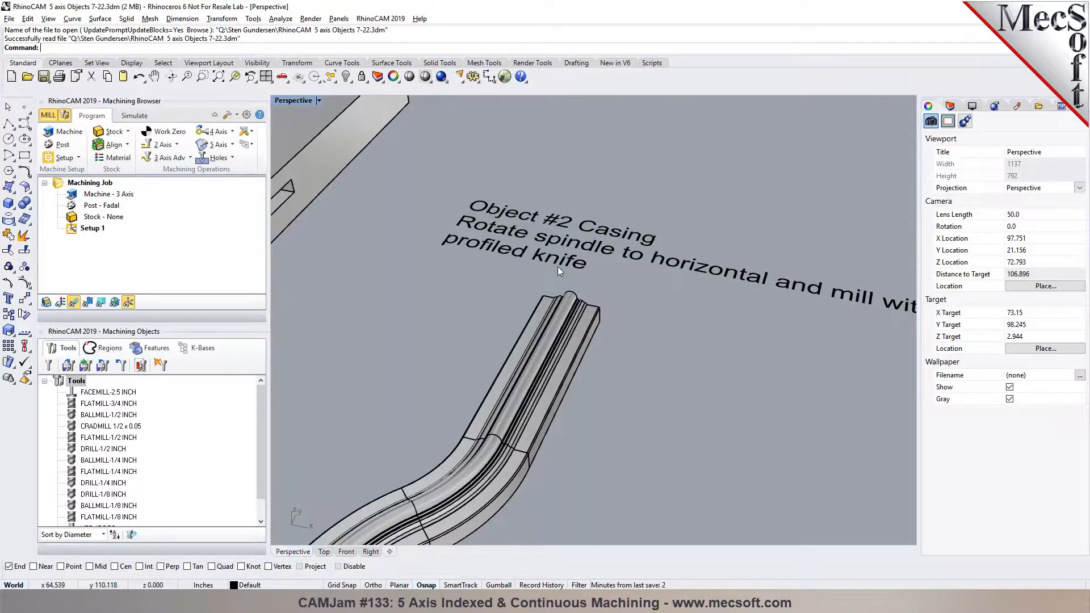
right_drag(595, 313, 617, 239)
scroll(619, 238, down, 7)
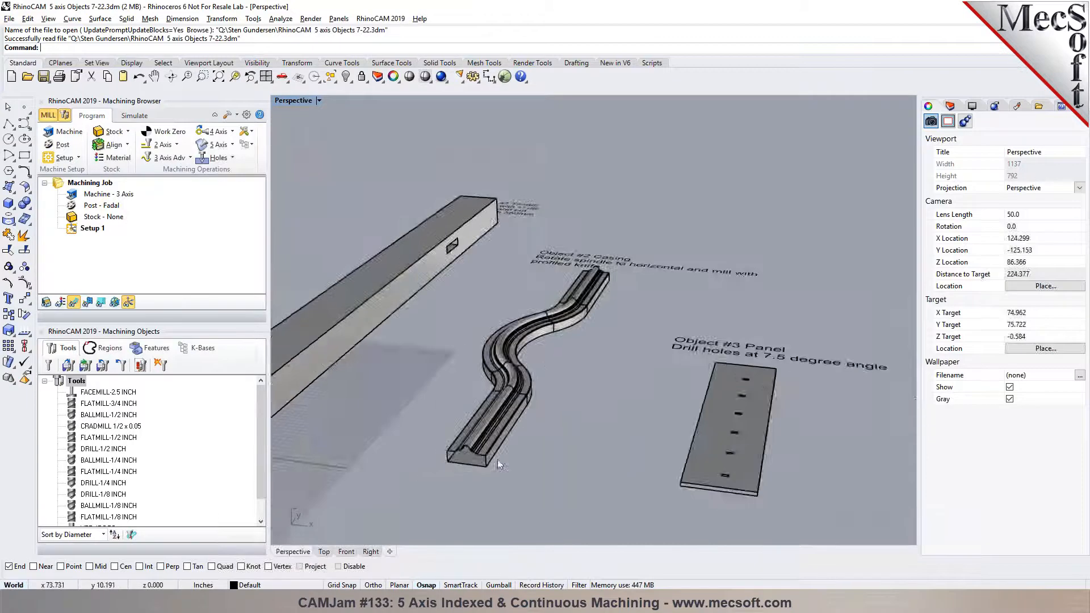
scroll(481, 455, up, 12)
right_drag(477, 459, 531, 419)
scroll(519, 392, up, 2)
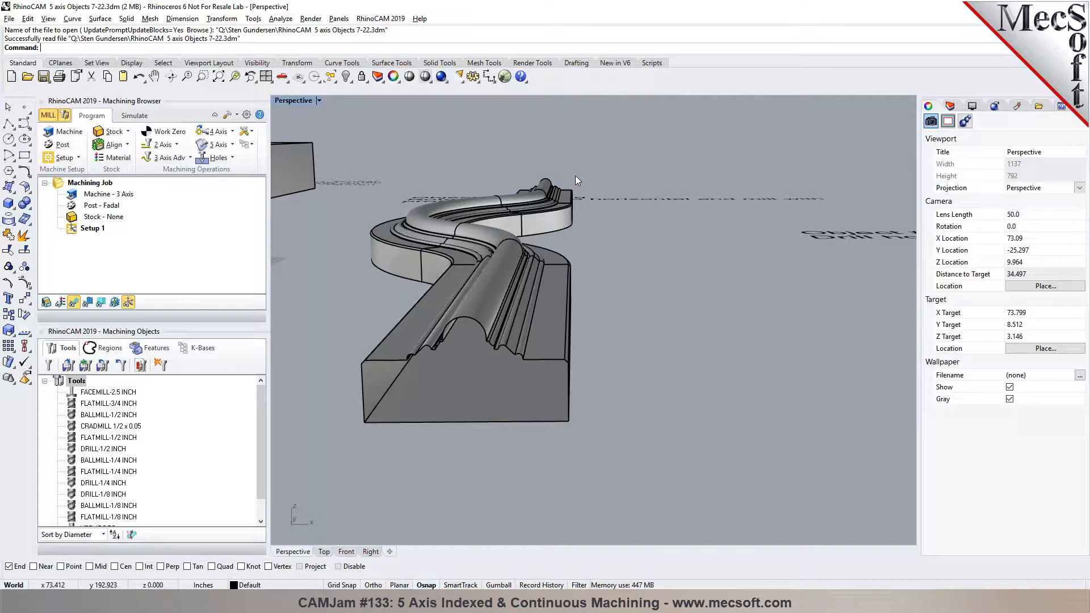
right_drag(600, 306, 510, 338)
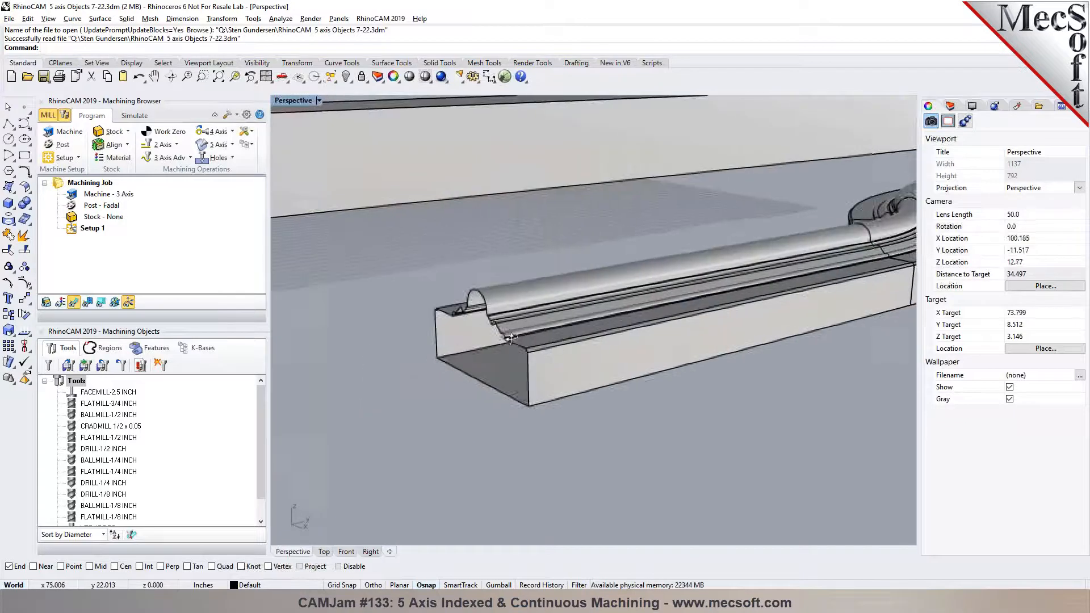
scroll(517, 315, down, 5)
scroll(687, 256, up, 6)
right_drag(593, 322, 650, 325)
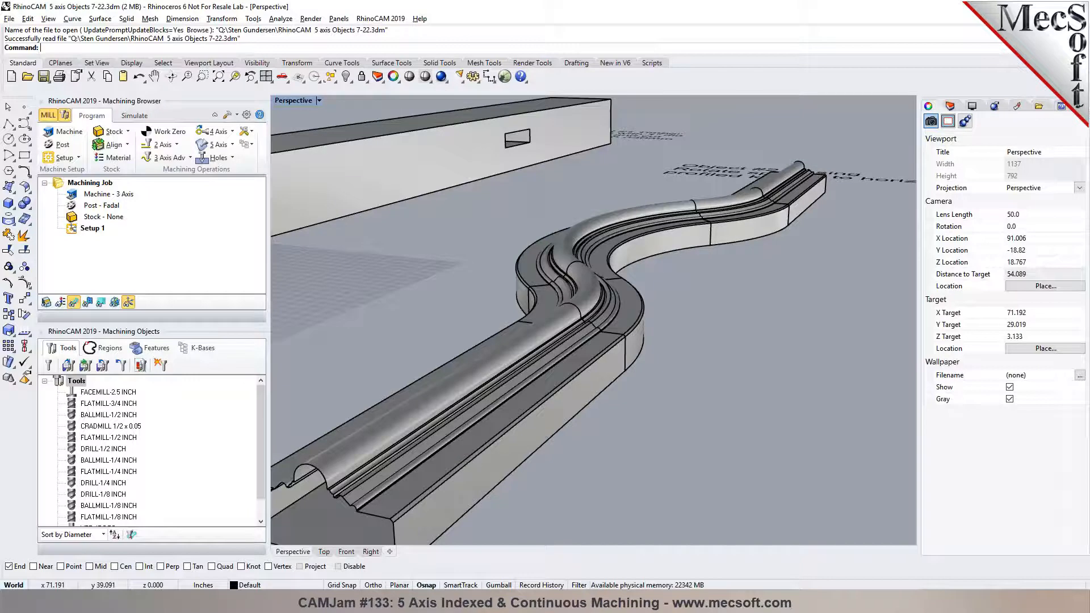
scroll(472, 288, down, 5)
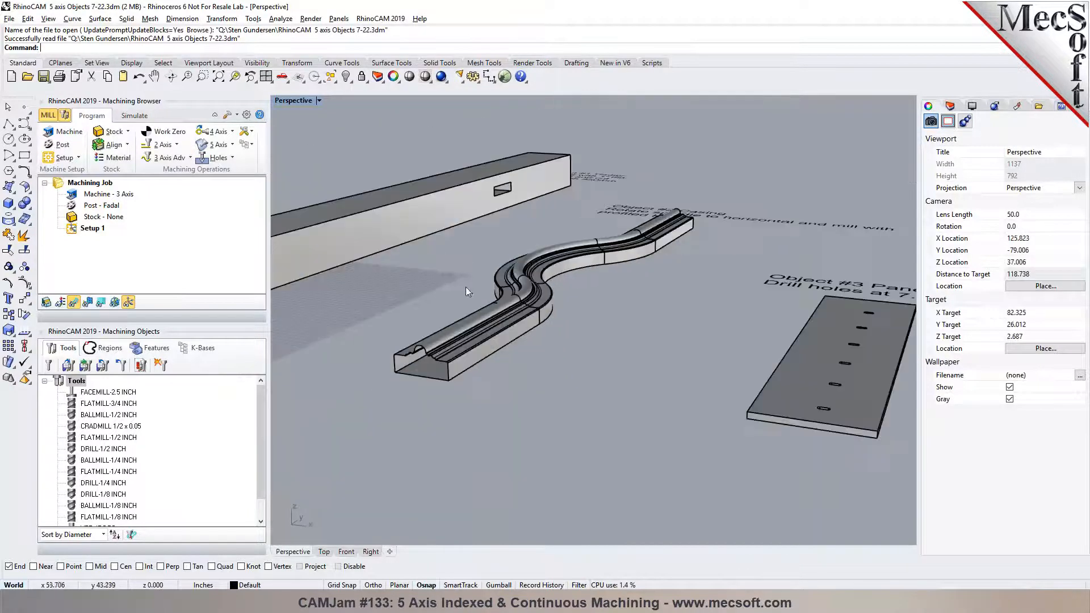
Compare the casing with the flat panel and examine the panel's row of holes.
scroll(730, 291, up, 3)
scroll(719, 286, up, 5)
right_drag(640, 316, 621, 295)
scroll(742, 299, down, 7)
scroll(613, 304, up, 2)
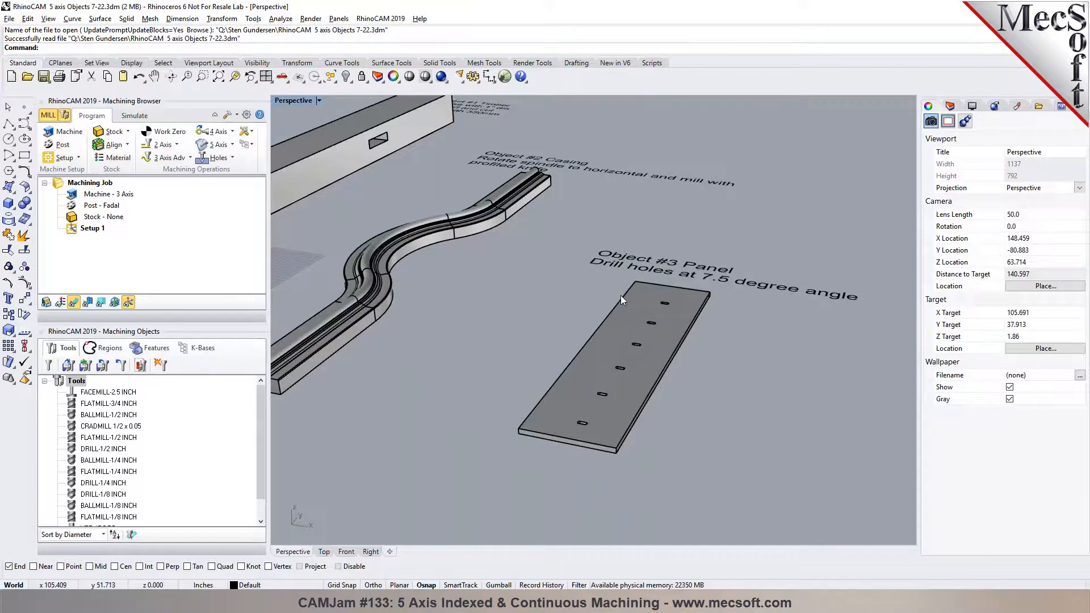
scroll(645, 286, down, 2)
right_drag(507, 316, 438, 399)
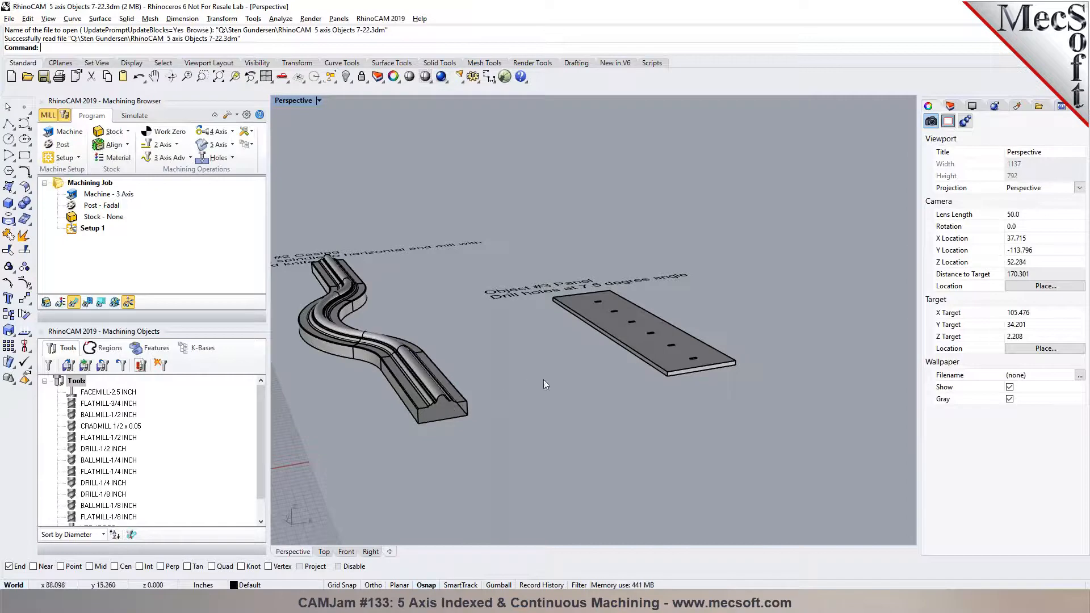
scroll(502, 384, up, 5)
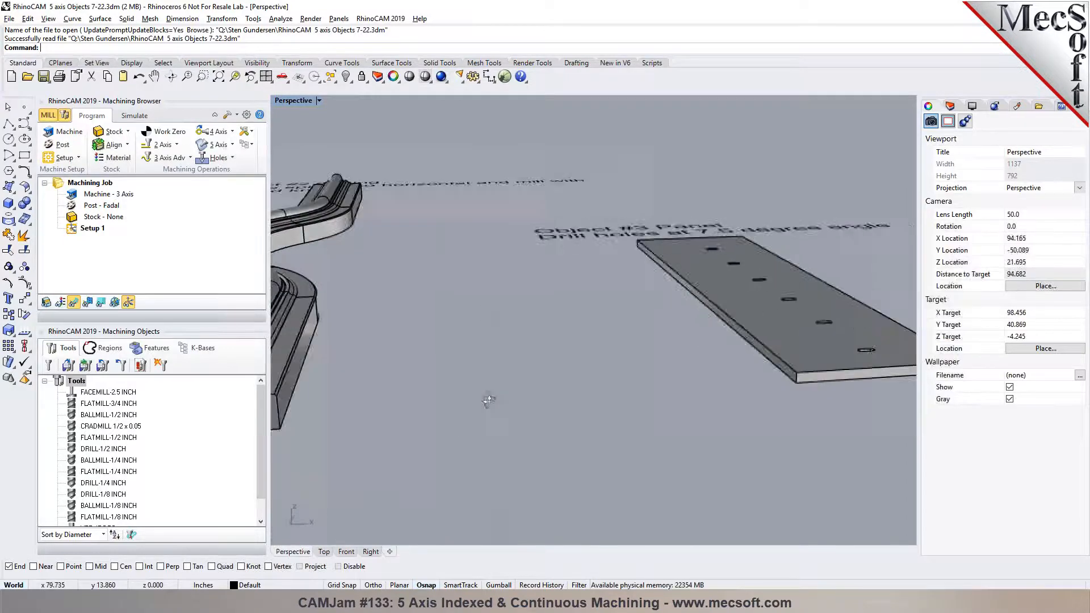
scroll(319, 407, down, 5)
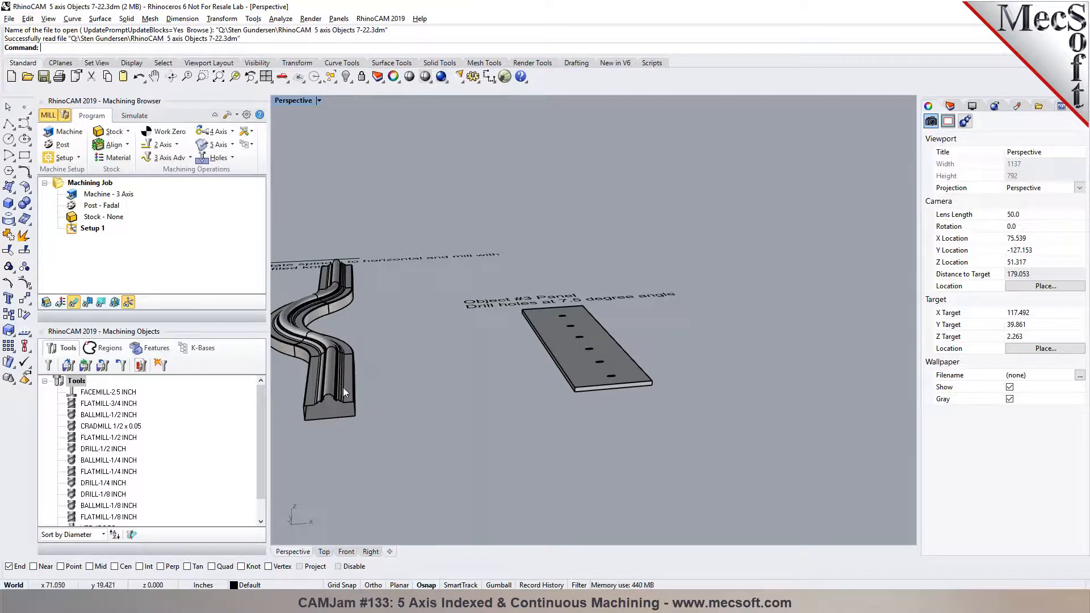
Re-examine the casing's curved section and read the Object #3 Panel note on the hole drilling angle.
right_drag(438, 402, 312, 339)
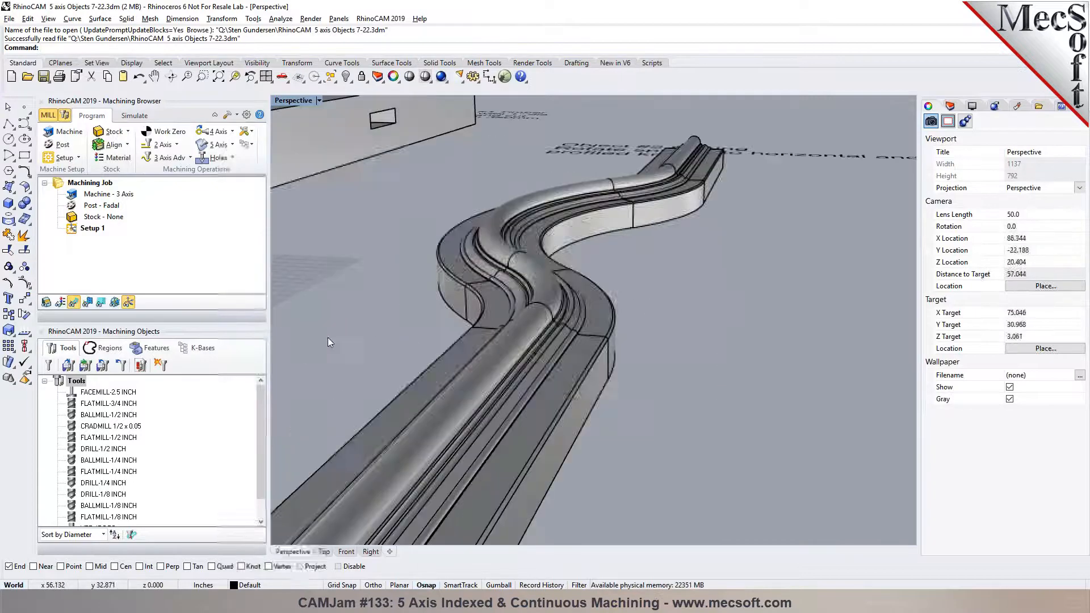
scroll(507, 339, down, 1)
scroll(594, 322, down, 7)
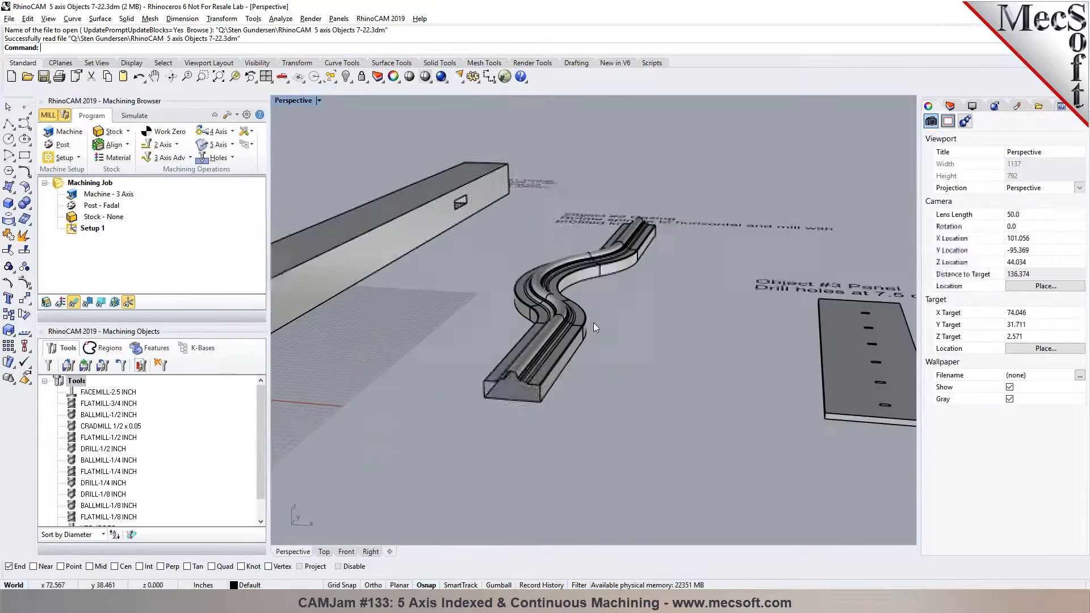
scroll(554, 293, up, 6)
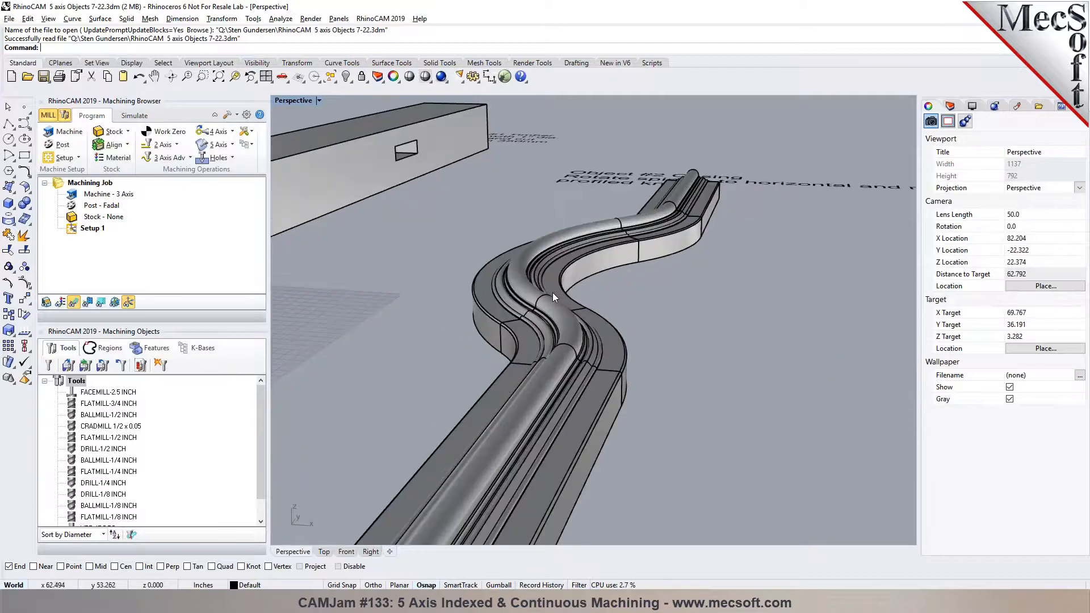
scroll(550, 290, down, 8)
scroll(615, 268, up, 3)
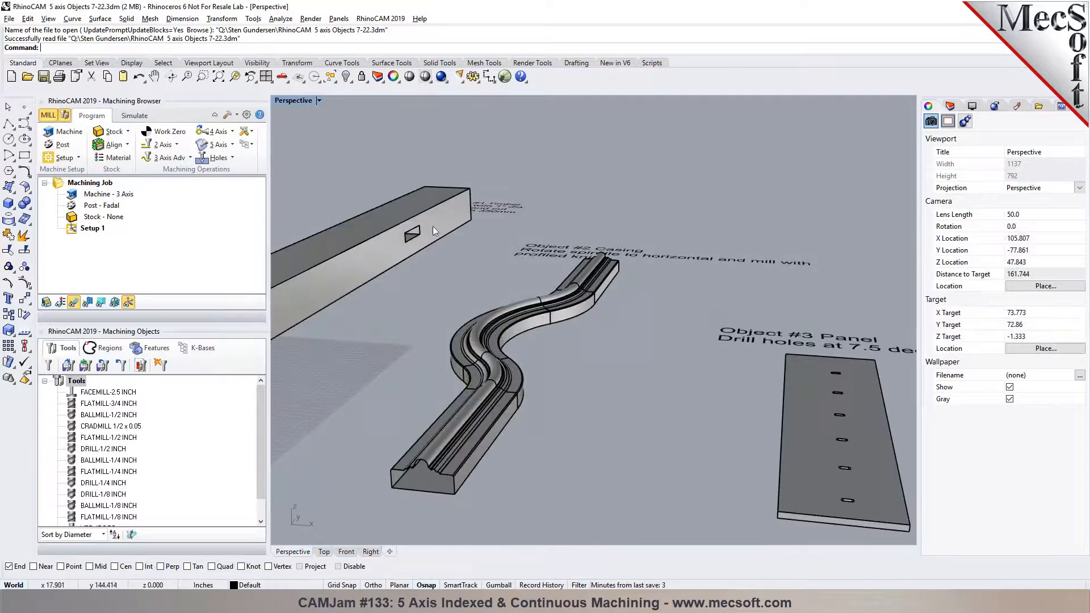
scroll(517, 238, down, 2)
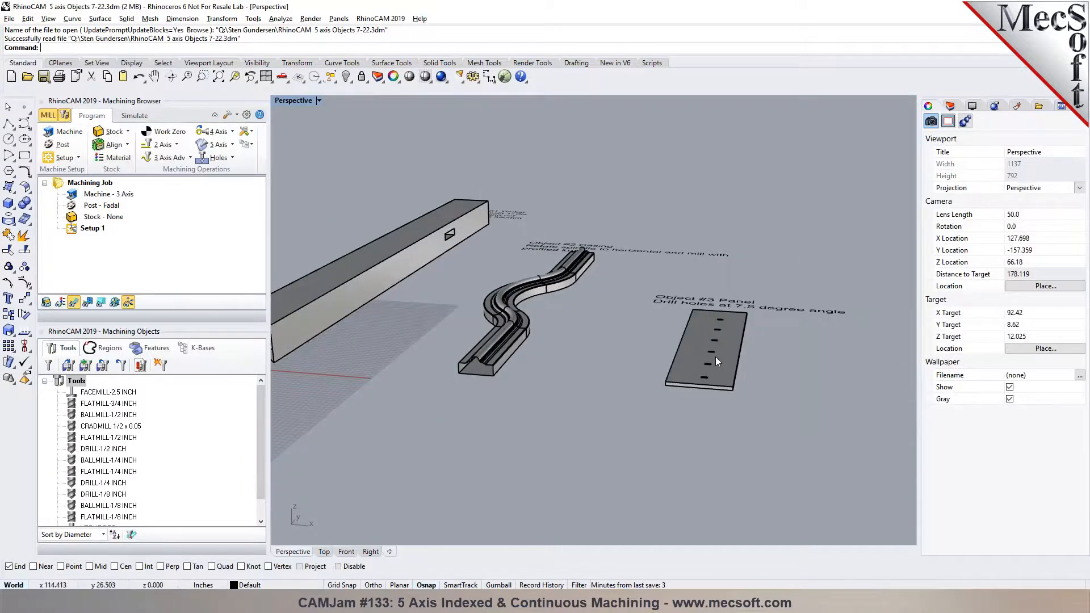
scroll(717, 349, up, 5)
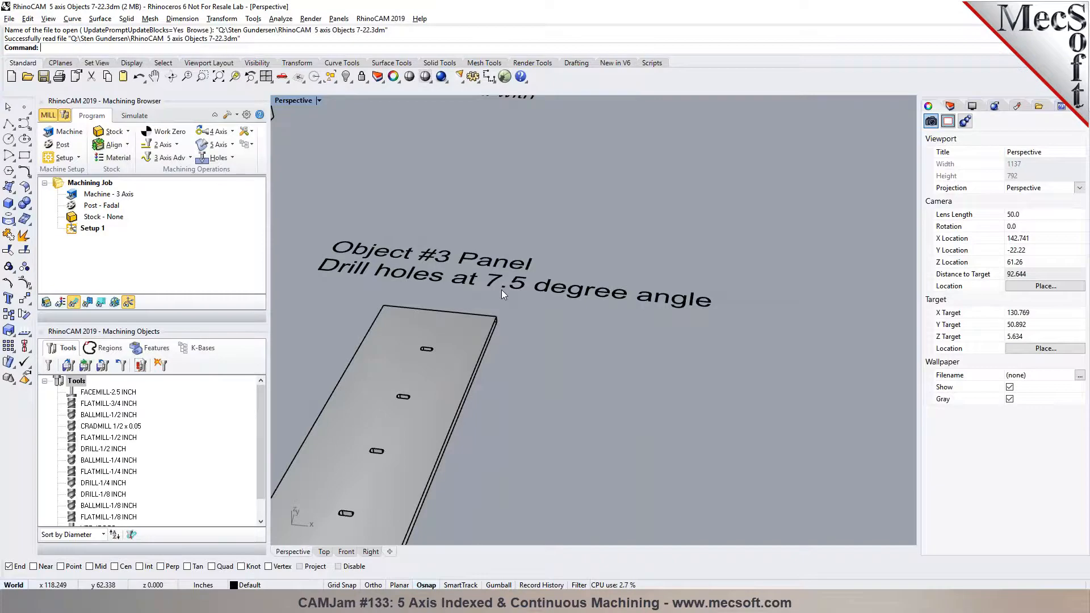
scroll(612, 261, down, 9)
right_drag(670, 332, 649, 314)
scroll(649, 314, down, 6)
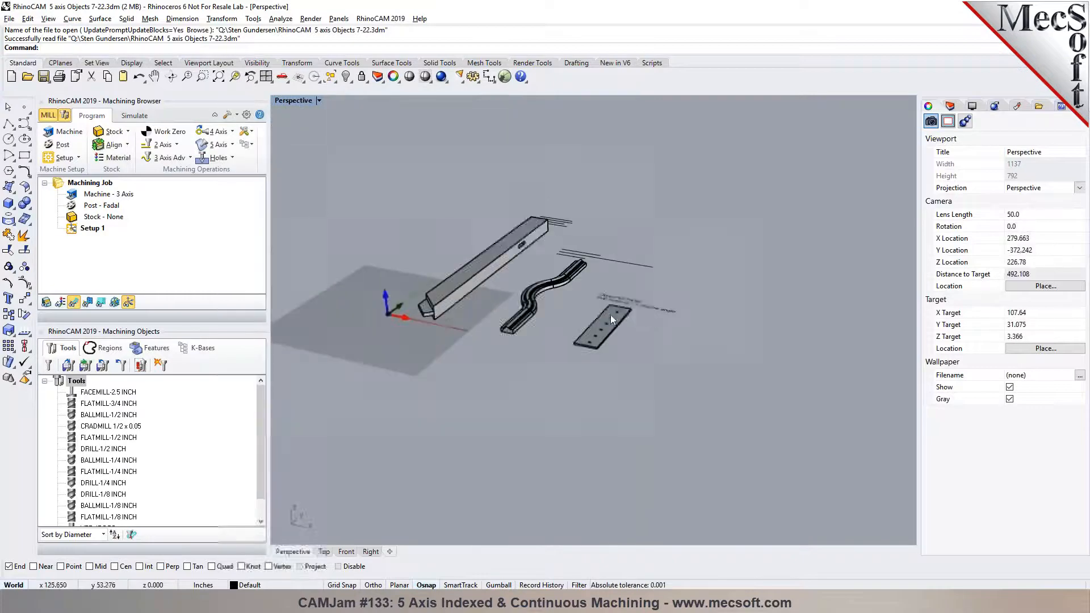
Examine the whole timber once more, checking that it is a selectable object.
scroll(418, 288, up, 10)
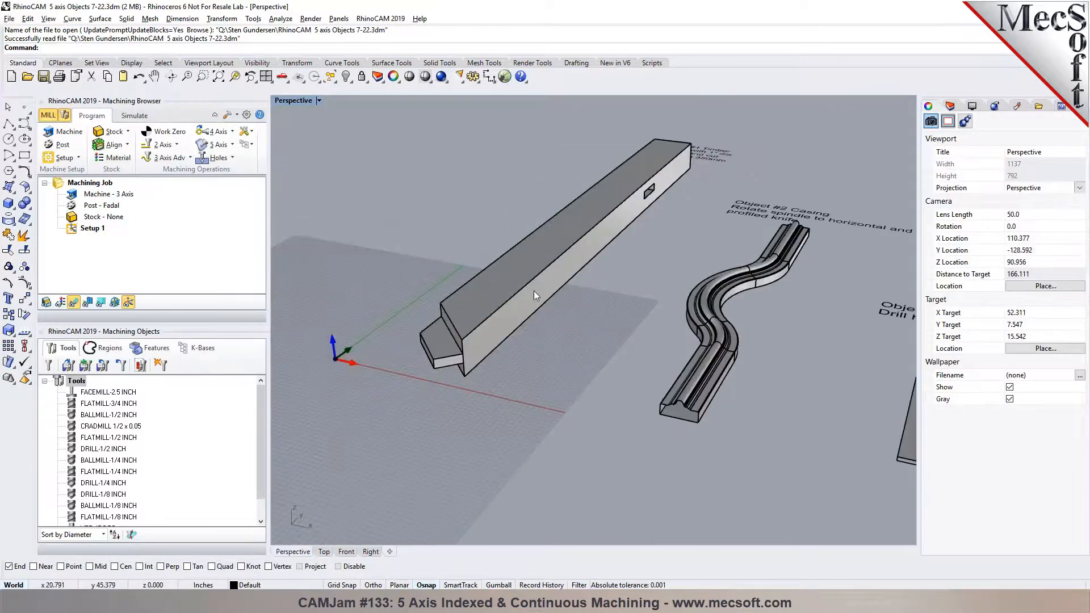
scroll(529, 290, down, 2)
click(529, 315)
click(612, 364)
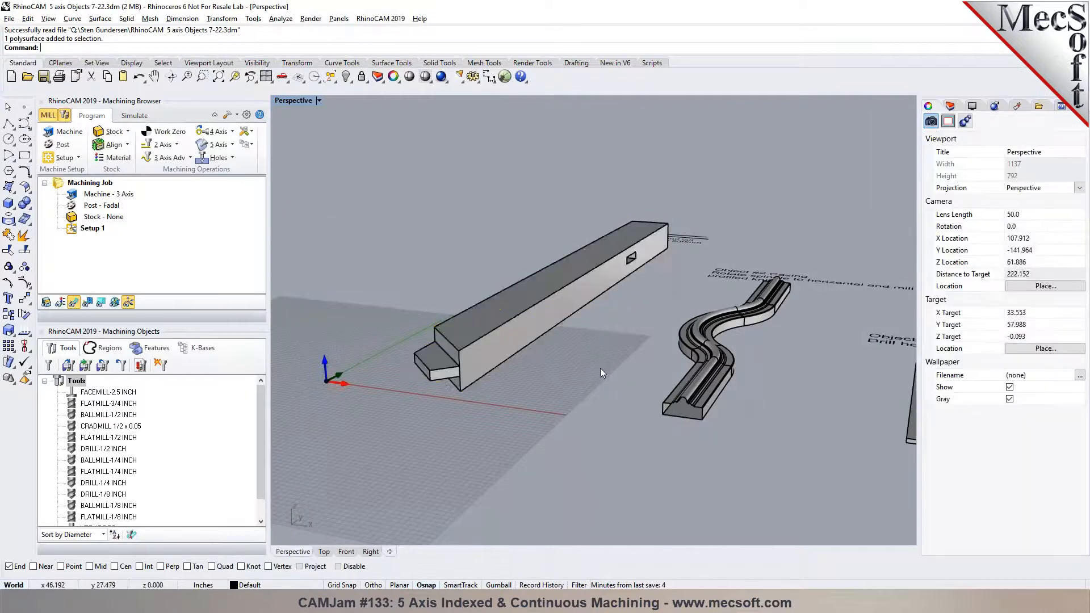
scroll(604, 305, up, 4)
right_drag(604, 306, 622, 363)
scroll(623, 387, down, 7)
scroll(610, 367, down, 5)
In the Top view, hide the casing and the panel together with their two text notes.
click(324, 552)
scroll(445, 248, down, 4)
click(950, 107)
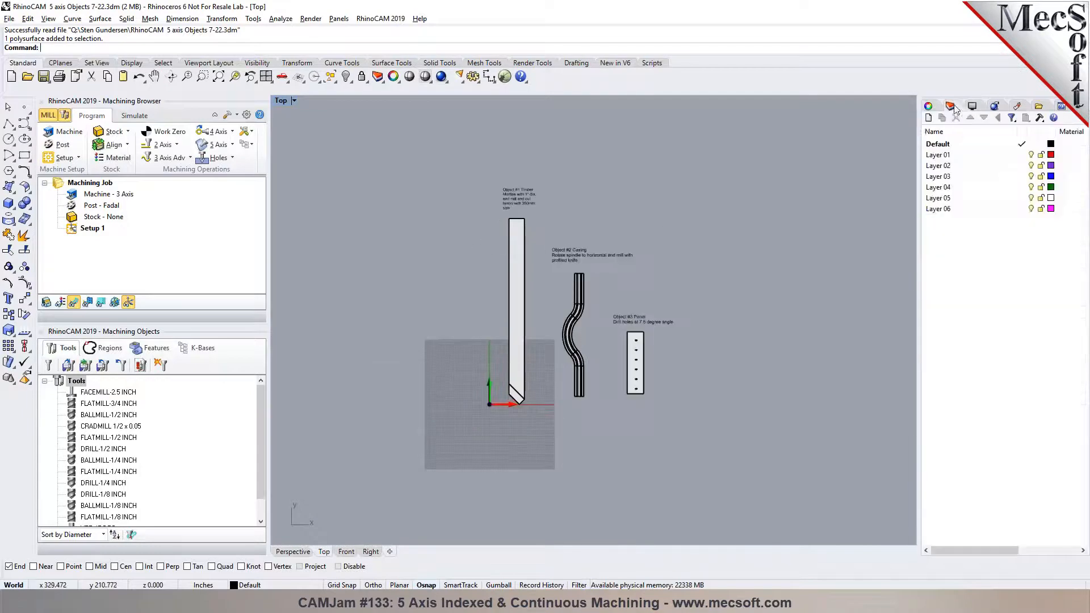
drag(542, 226, 690, 438)
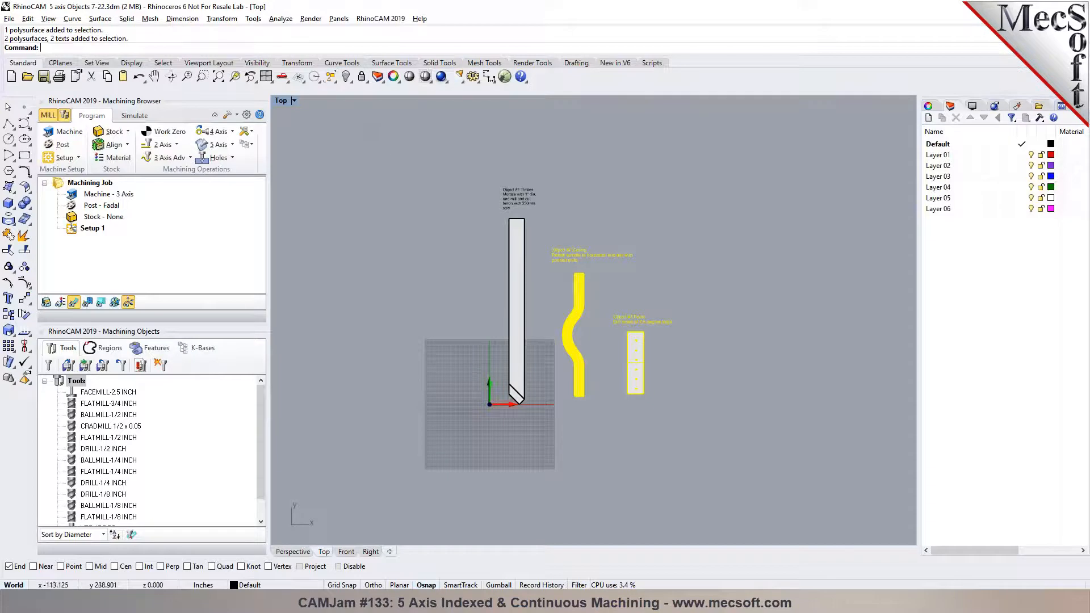
click(346, 76)
scroll(461, 155, up, 5)
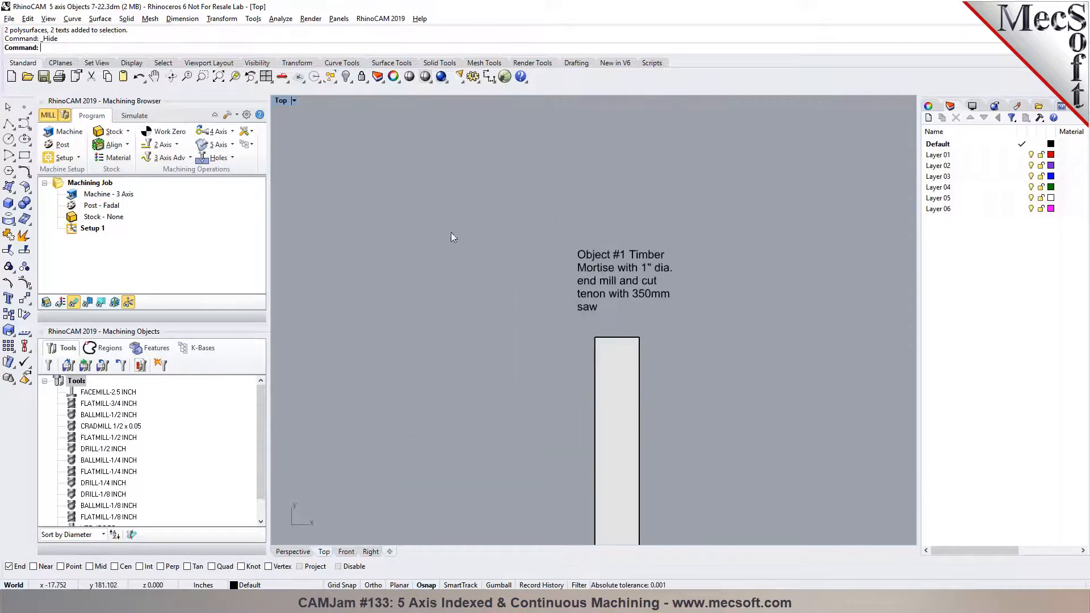
In the Perspective view, define the machine tool manually as 5 Axis with the Head-Head configuration.
click(293, 552)
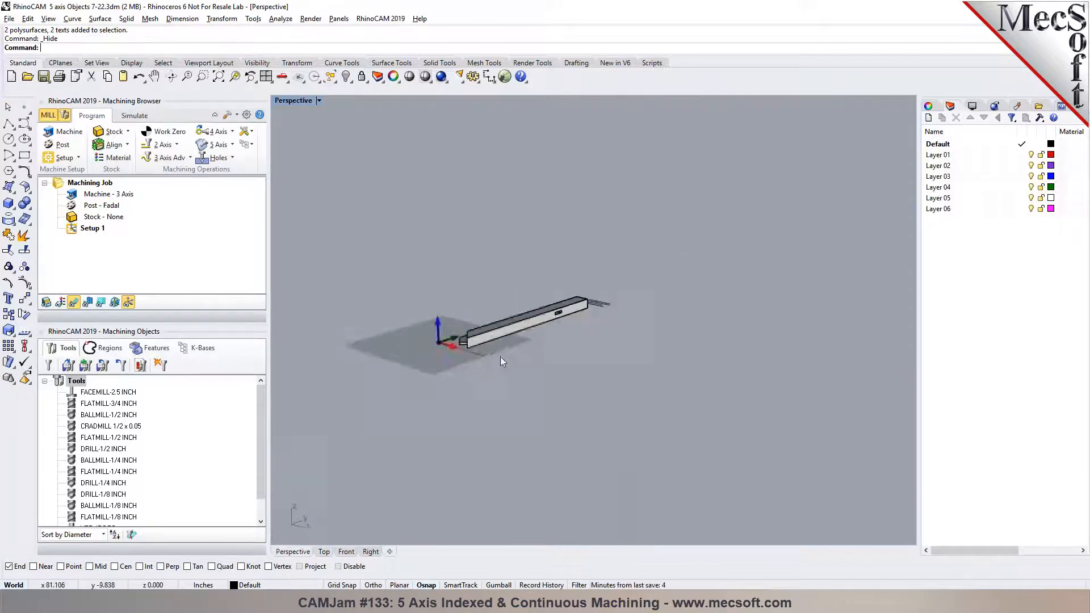
scroll(488, 338, up, 6)
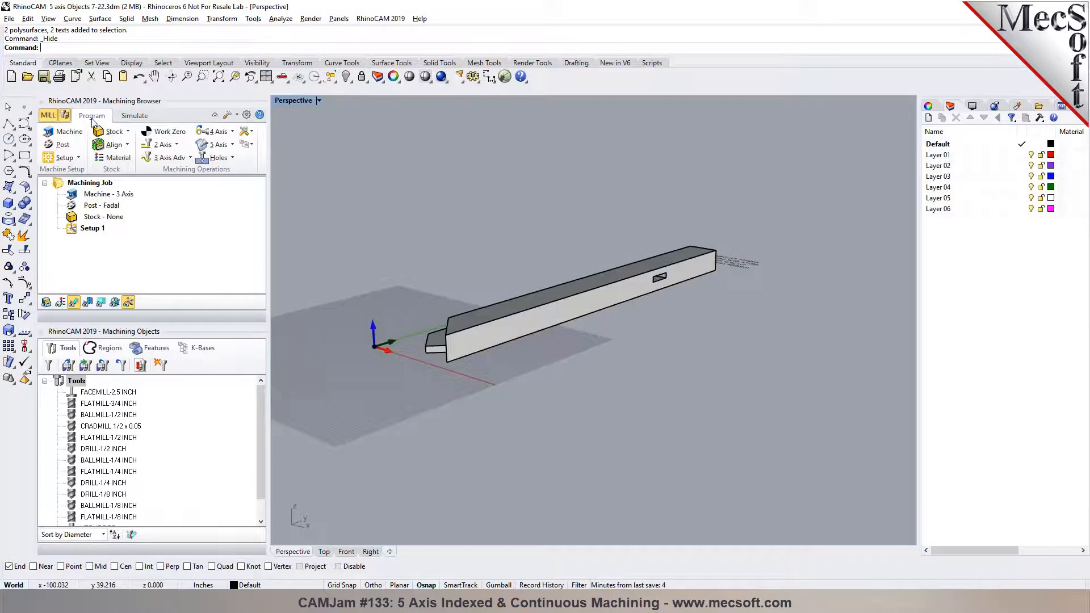
click(73, 135)
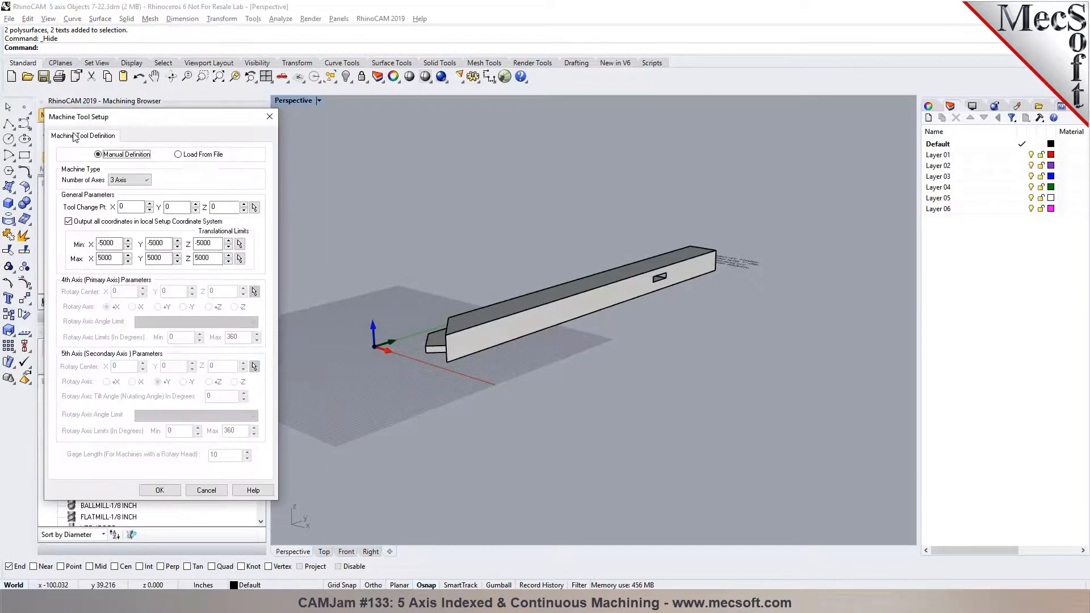
click(135, 180)
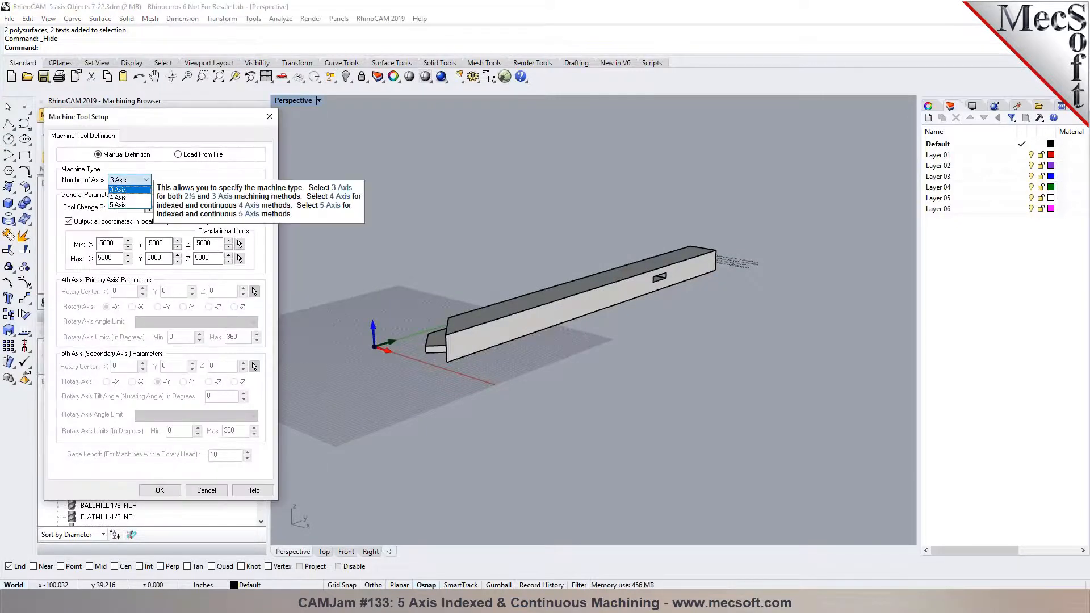
click(143, 204)
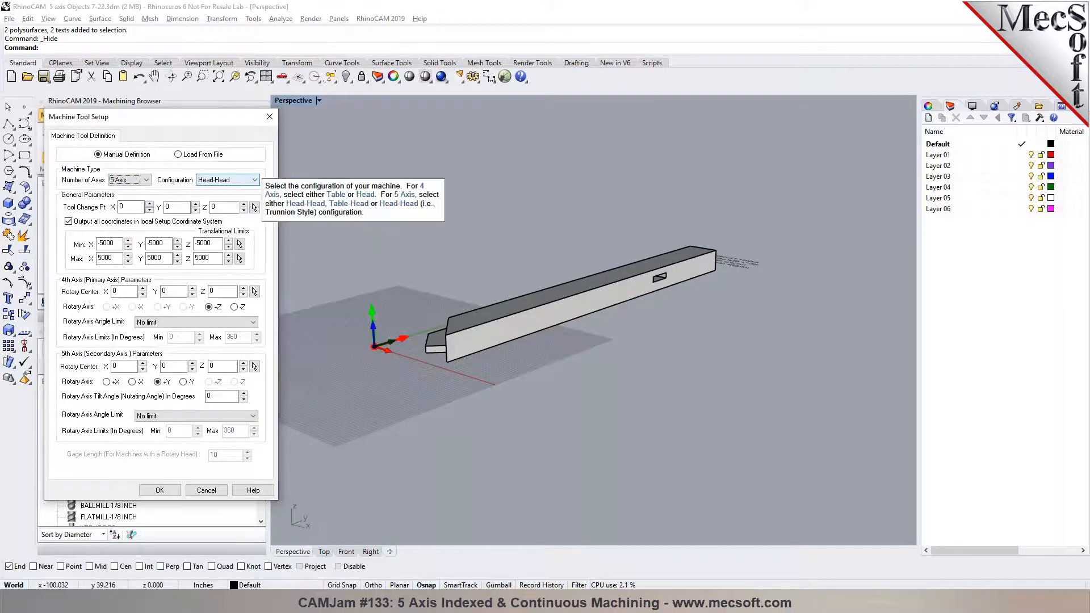
click(247, 180)
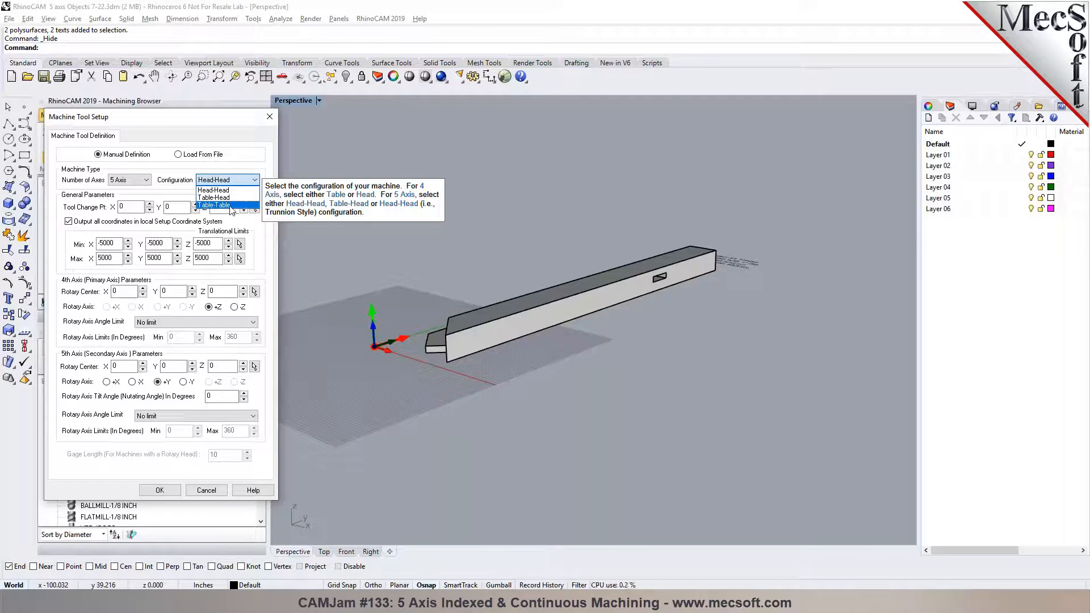
click(228, 190)
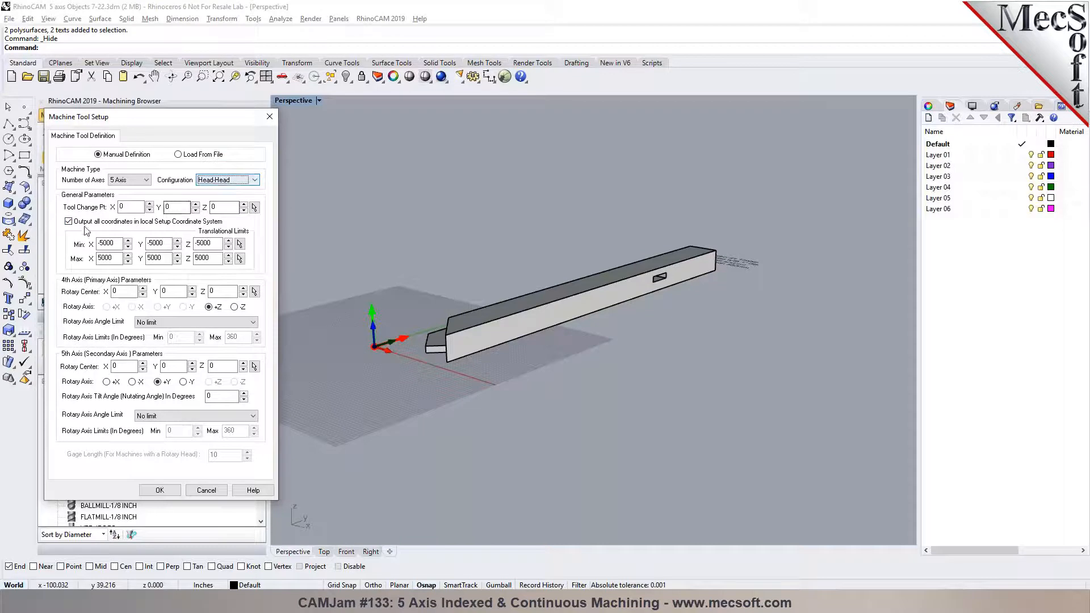
Turn off outputting all coordinates in the local setup coordinate system and inspect the timber's mortise and tenon.
mouse_move(84, 225)
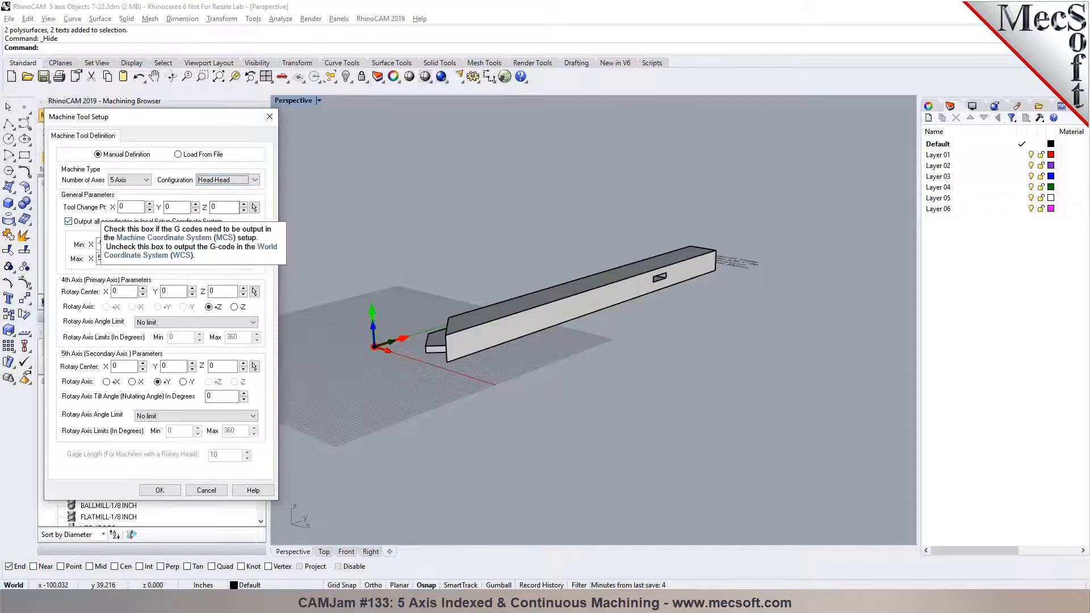
click(84, 222)
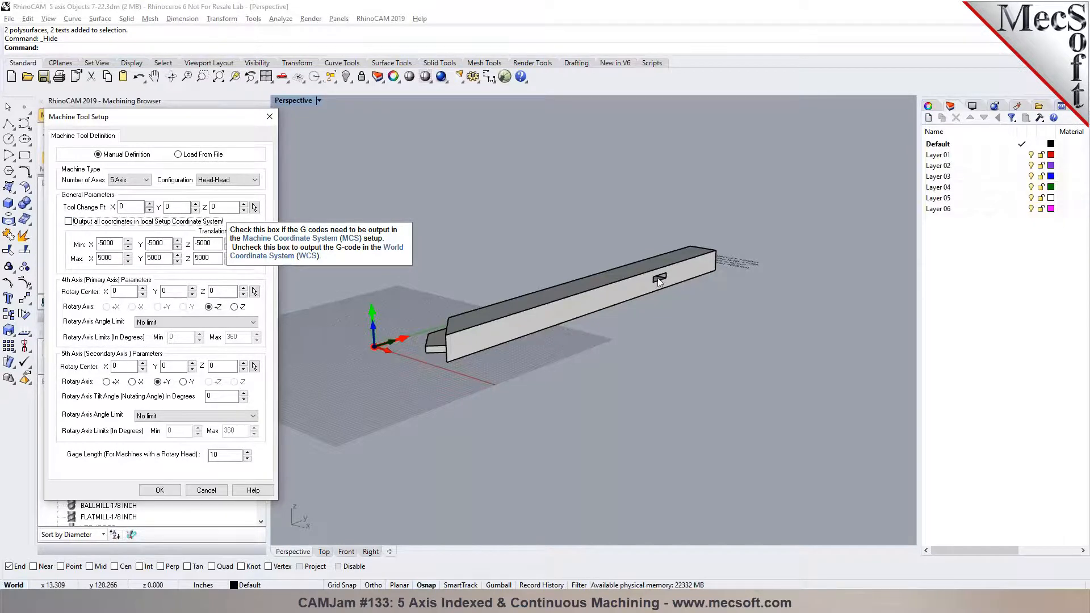
right_drag(651, 279, 692, 282)
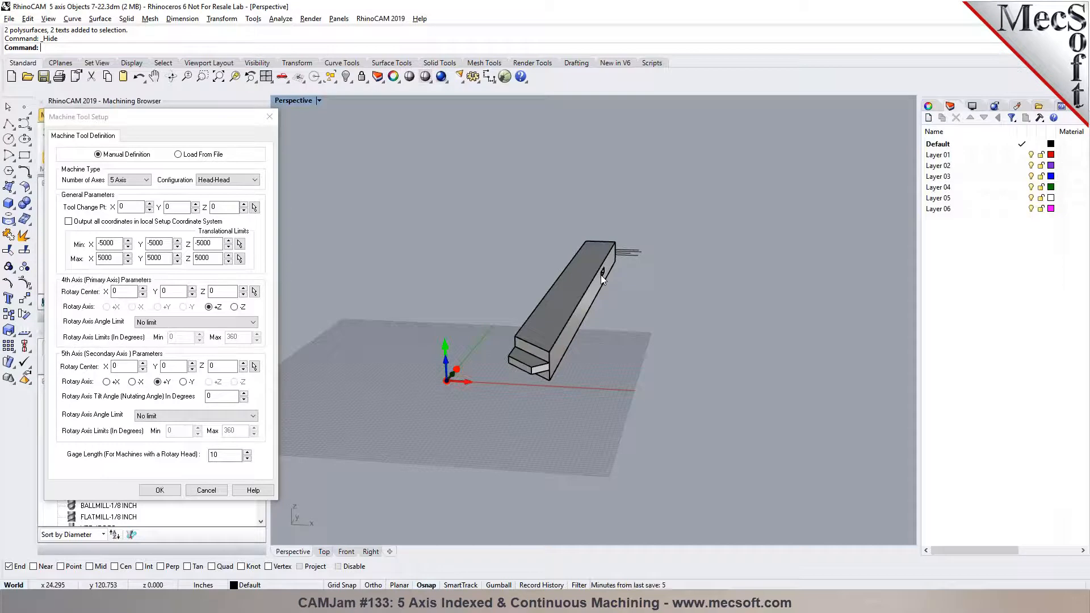
scroll(600, 275, up, 5)
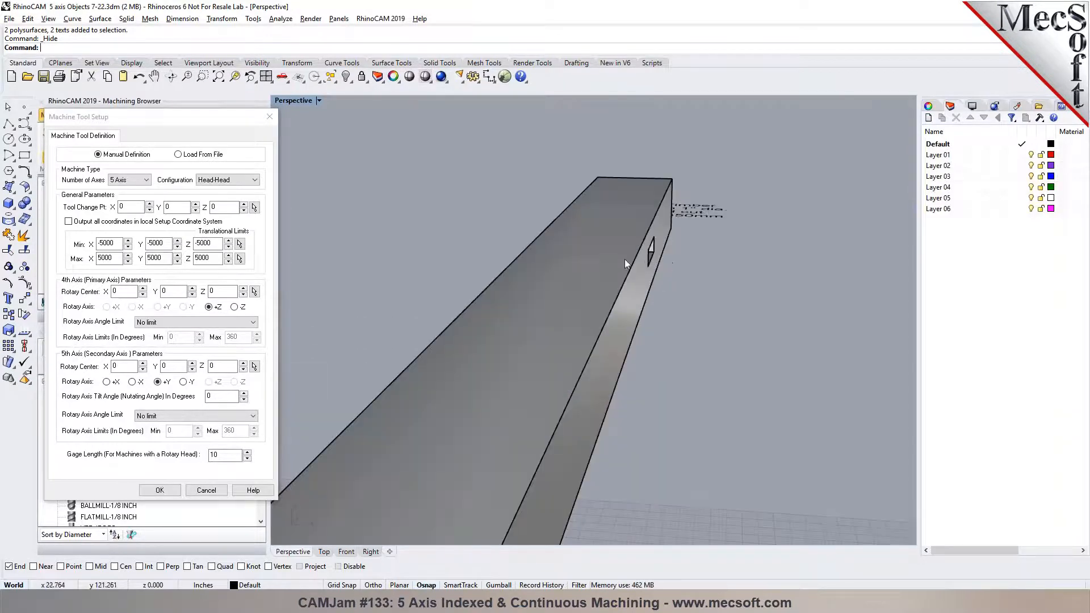
scroll(628, 257, down, 5)
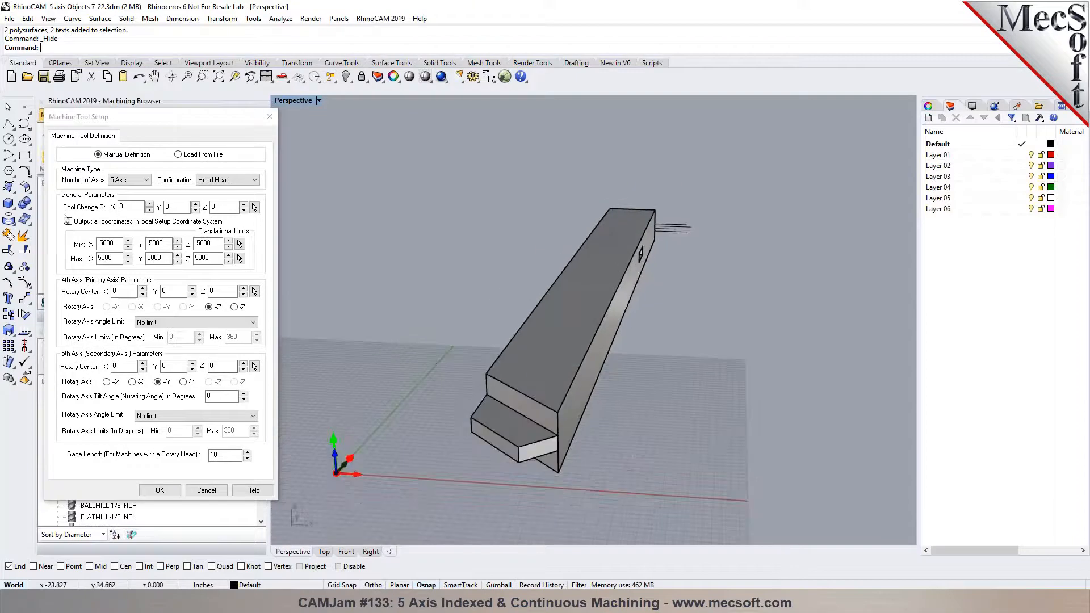
Set the 4th (primary) axis rotary angle limit to No limit.
mouse_move(210, 311)
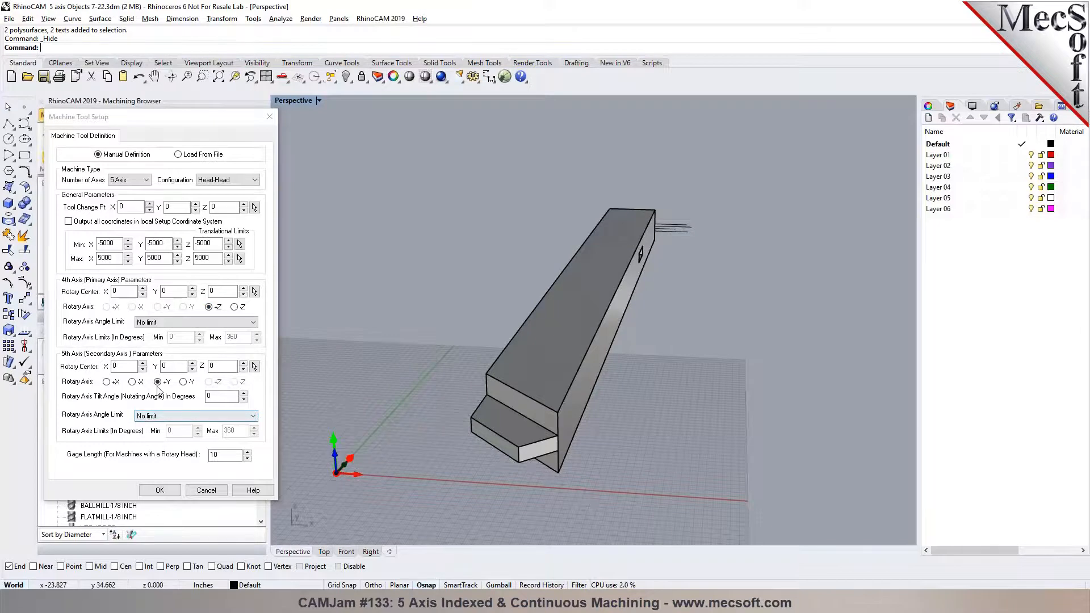
click(189, 323)
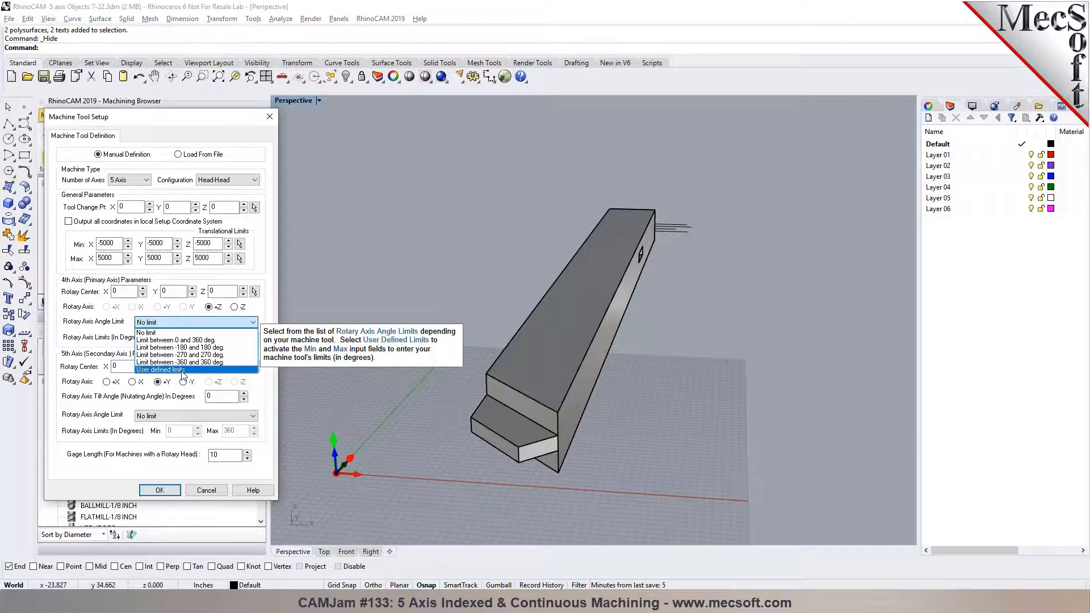
click(186, 334)
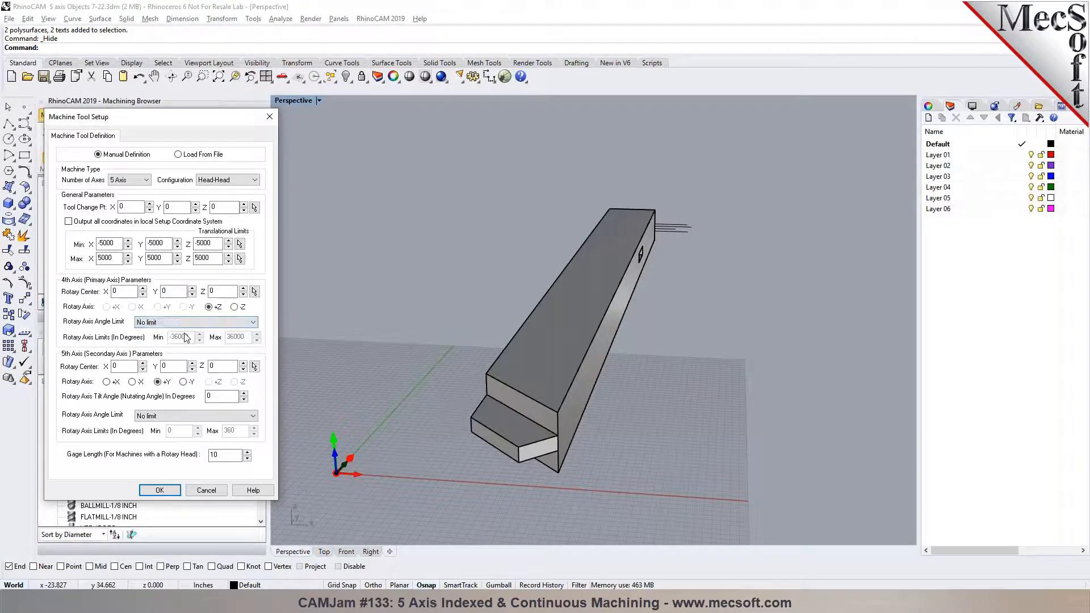
Give the 5th (secondary) axis user defined rotary limits from -120 to 120 degrees.
click(195, 416)
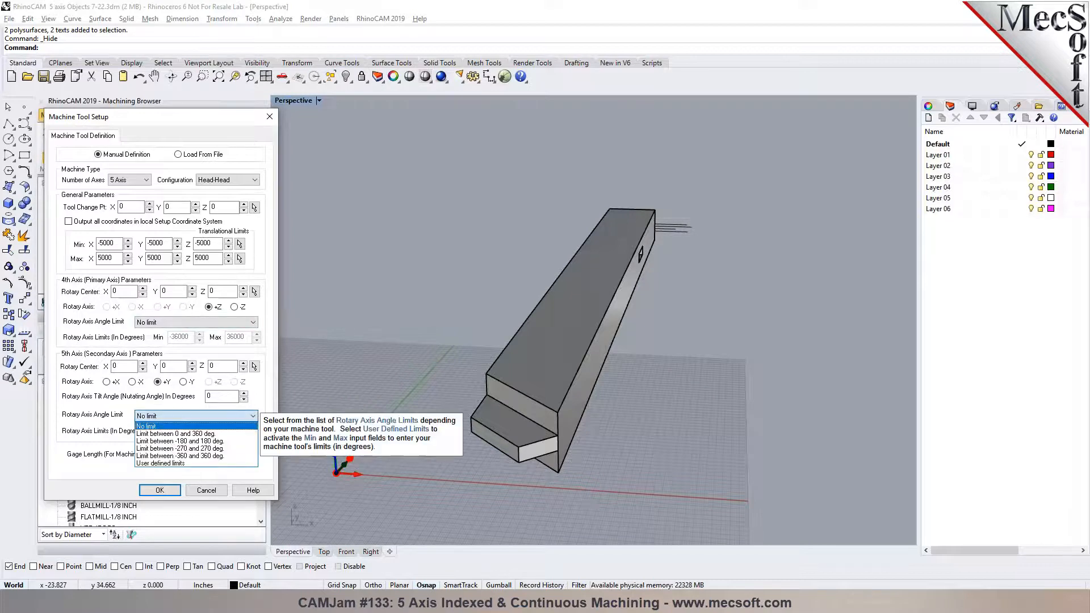
click(205, 464)
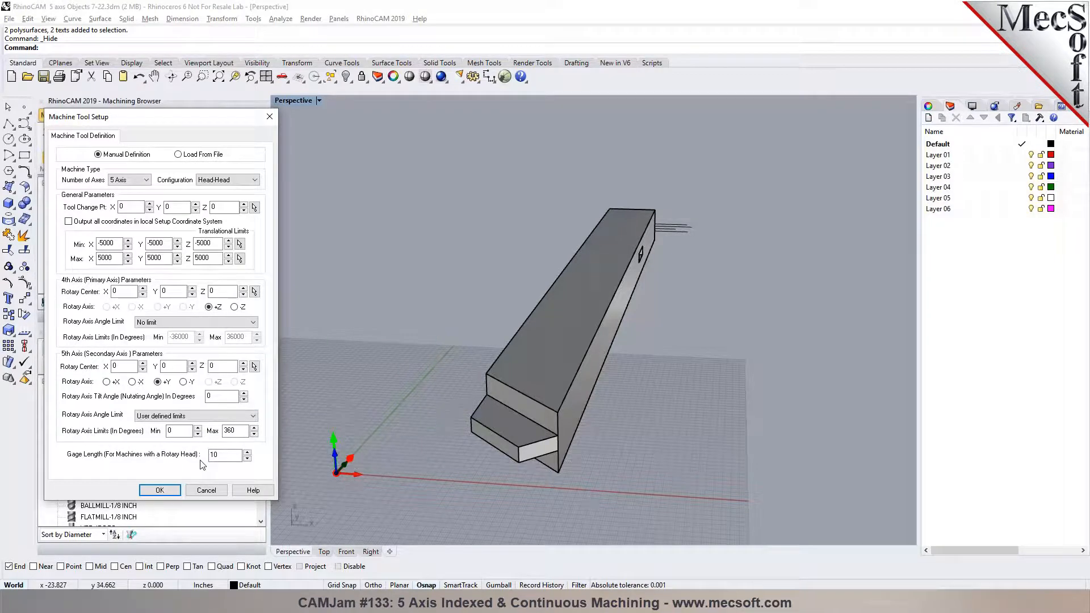
double_click(170, 430)
text(-120)
key(Tab)
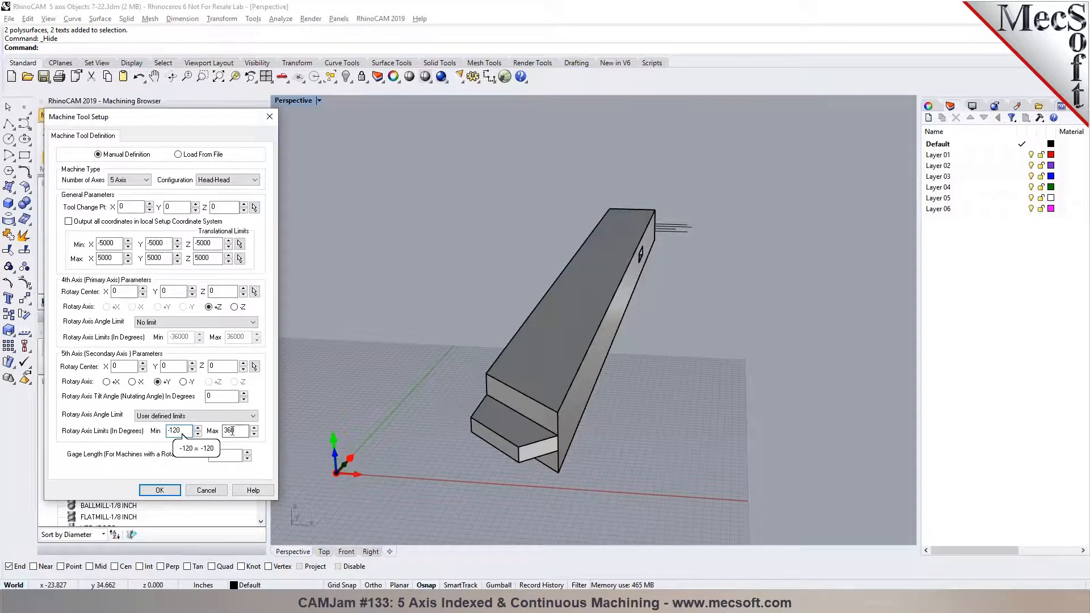
text(120)
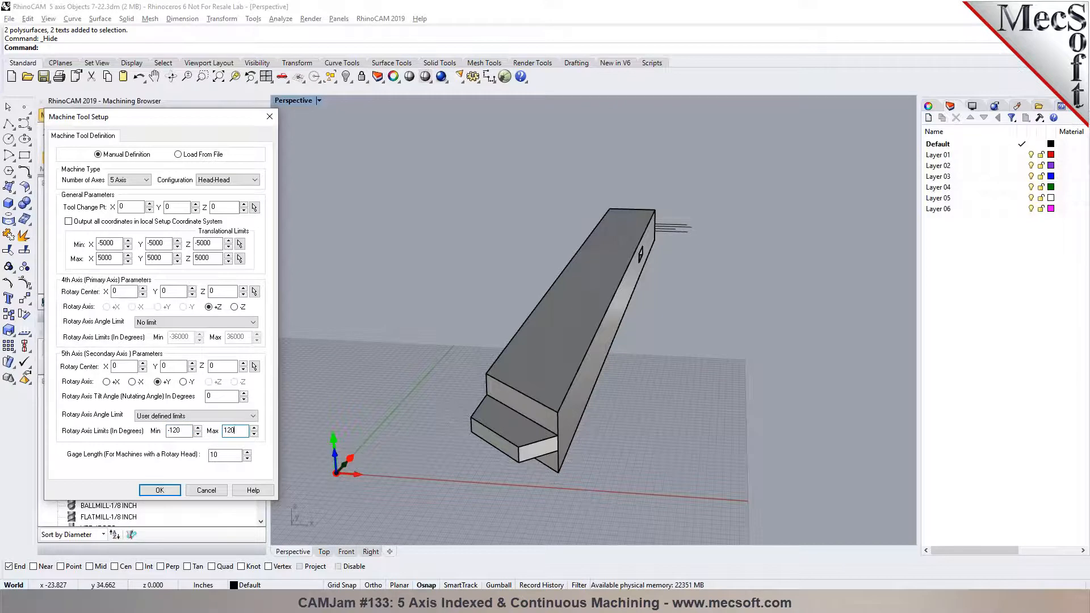
Set the rotary head's gage length to 0 and accept the machine tool definition.
key(Tab)
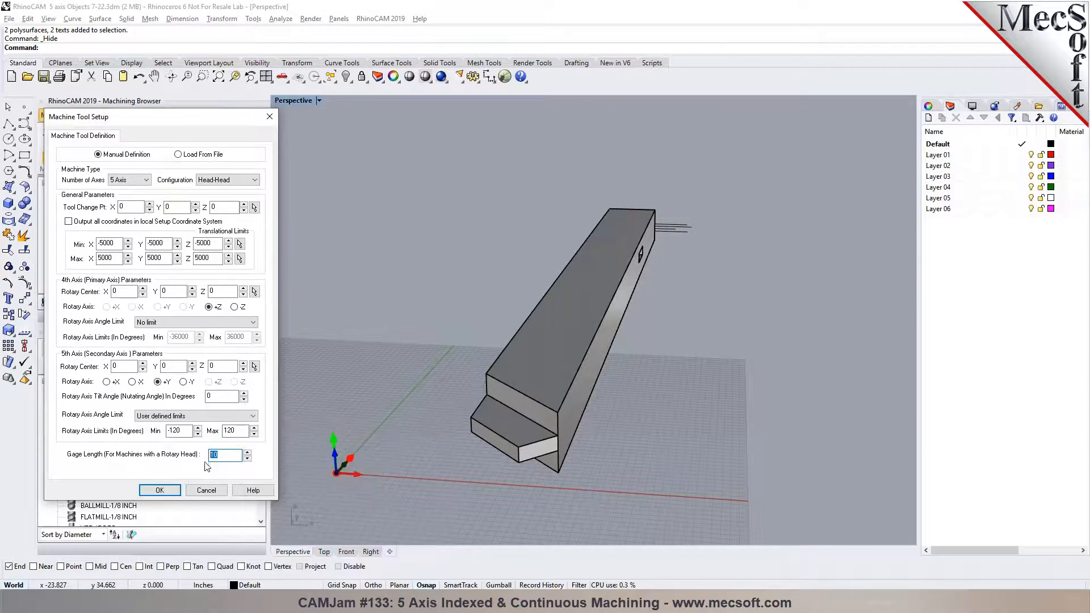
mouse_move(224, 458)
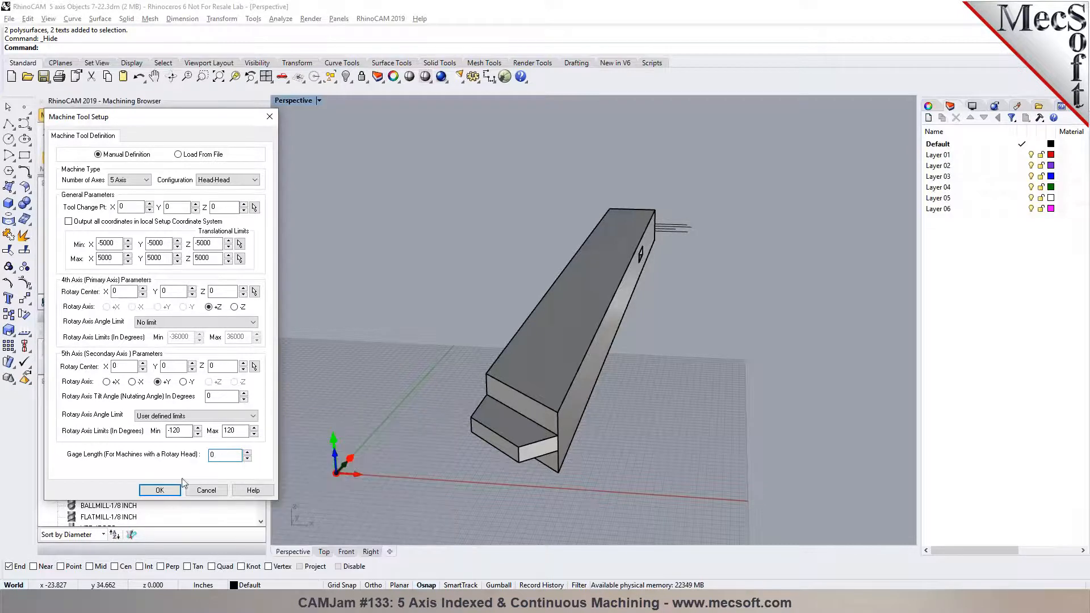
click(167, 492)
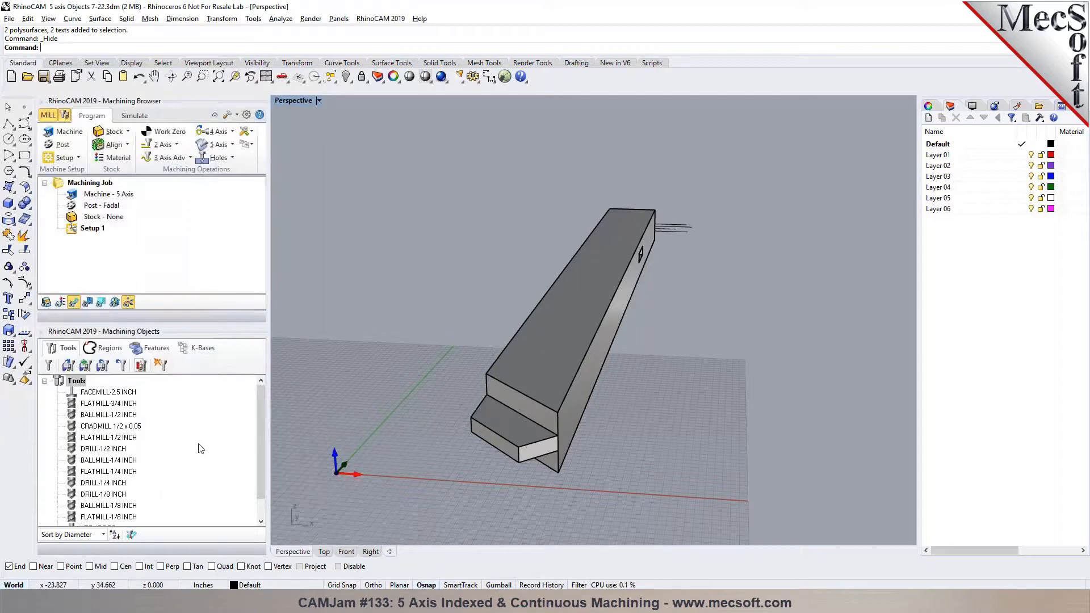
Change the post-processor folder from MILL to Posts\5AXIS and select OSAI-5Axis as the current post processor.
click(49, 149)
click(212, 165)
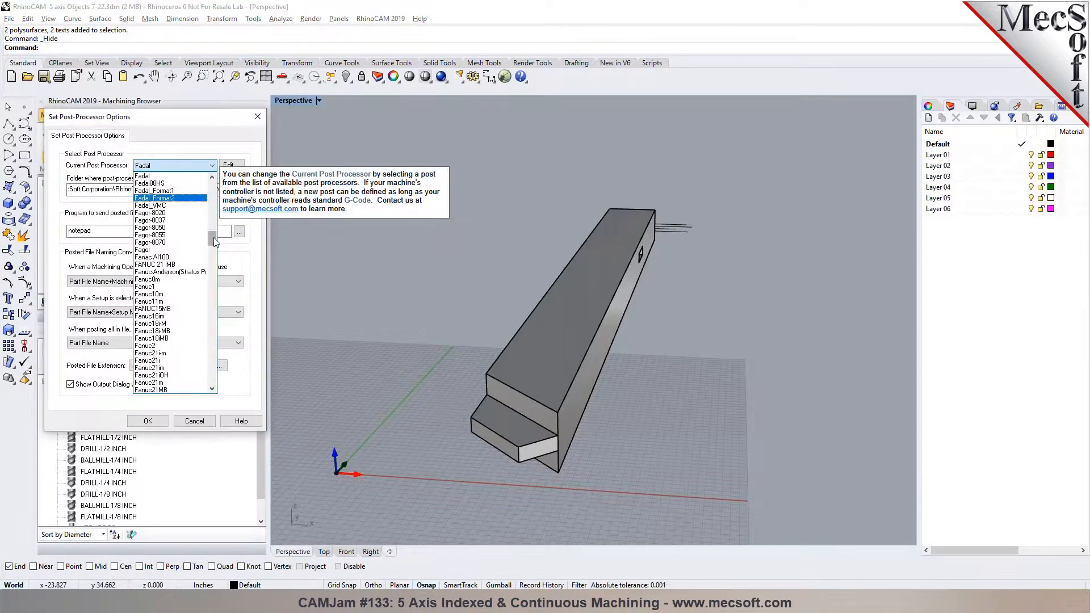
drag(213, 237, 199, 149)
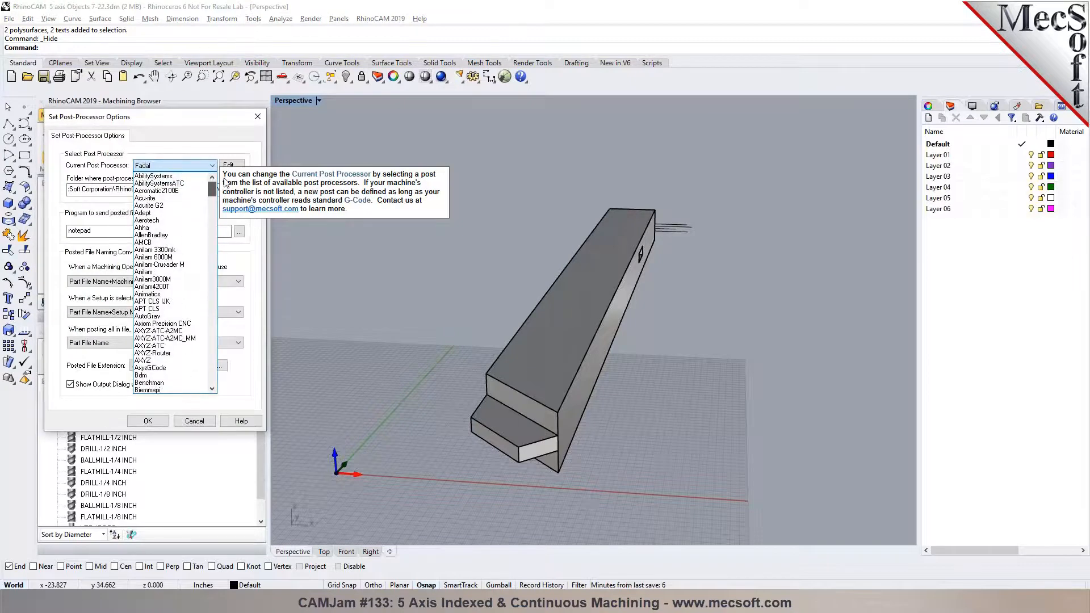
click(199, 146)
click(239, 189)
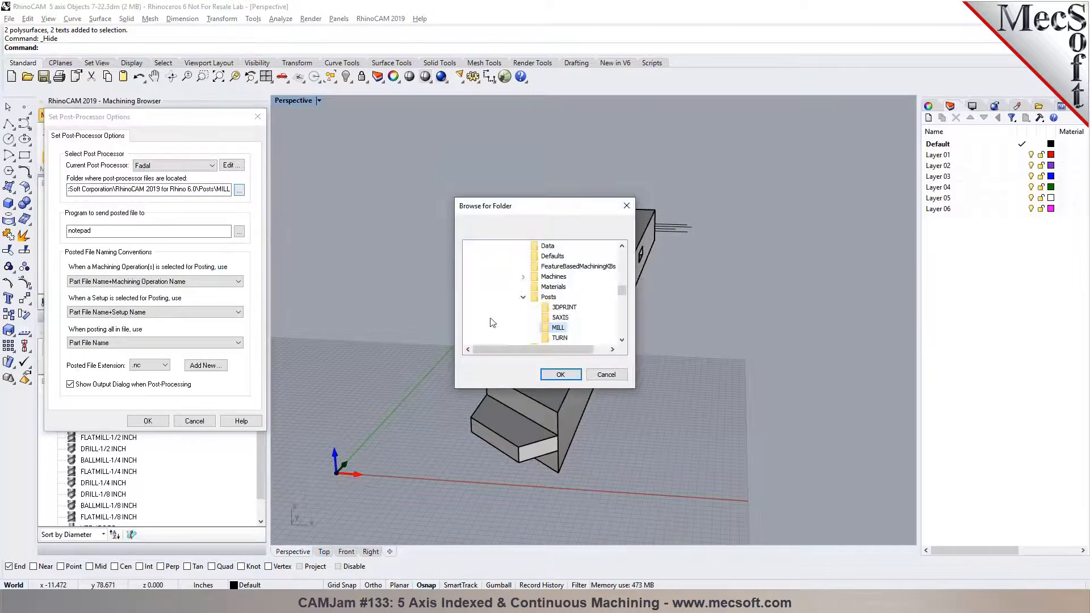
click(560, 374)
click(192, 164)
mouse_move(220, 206)
mouse_down()
mouse_move(218, 284)
mouse_move(210, 208)
mouse_up()
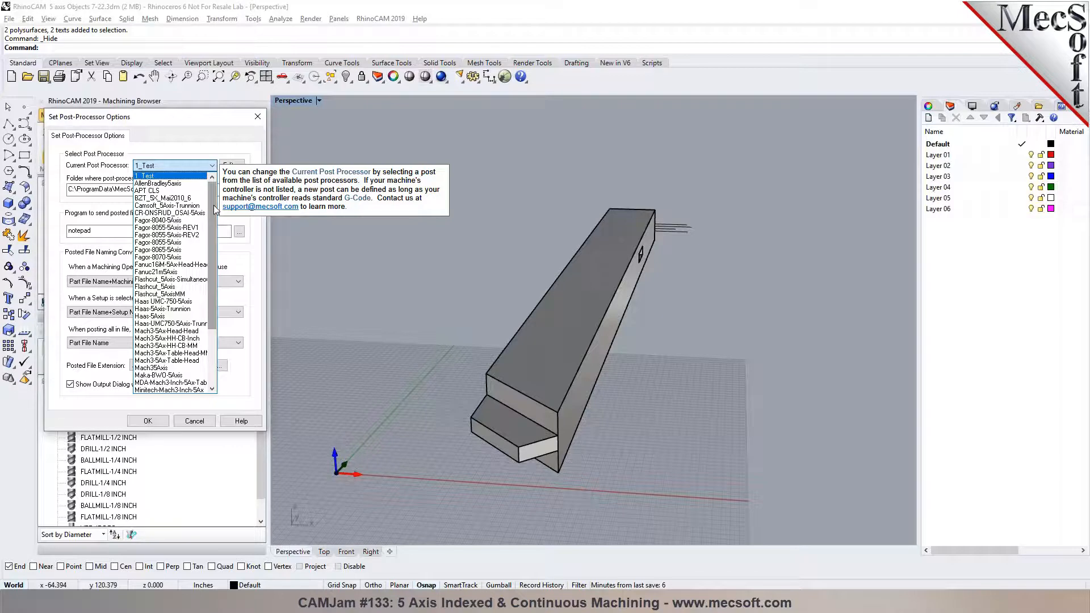
drag(213, 214, 219, 238)
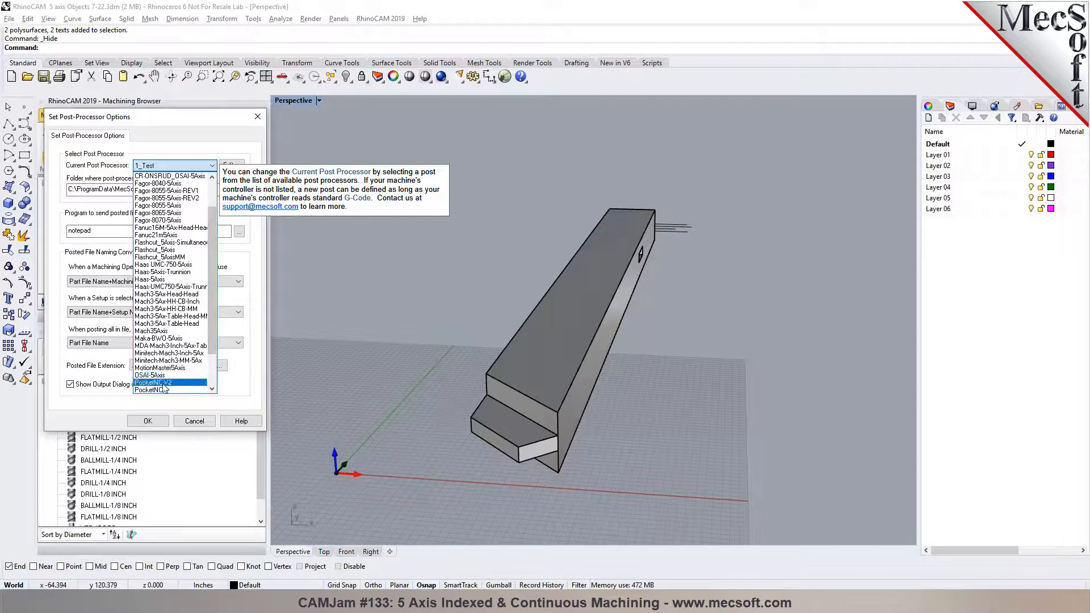
click(162, 375)
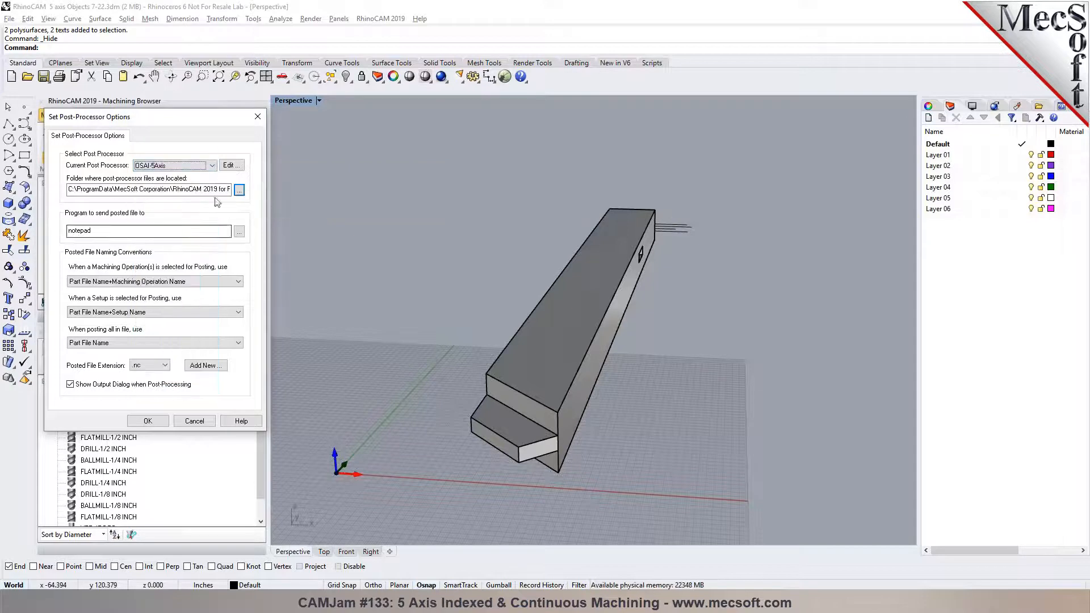
Open the OSAI-5Axis post for editing, accepting the version conversion, and examine its multi-axis rotation codes.
click(231, 165)
click(556, 350)
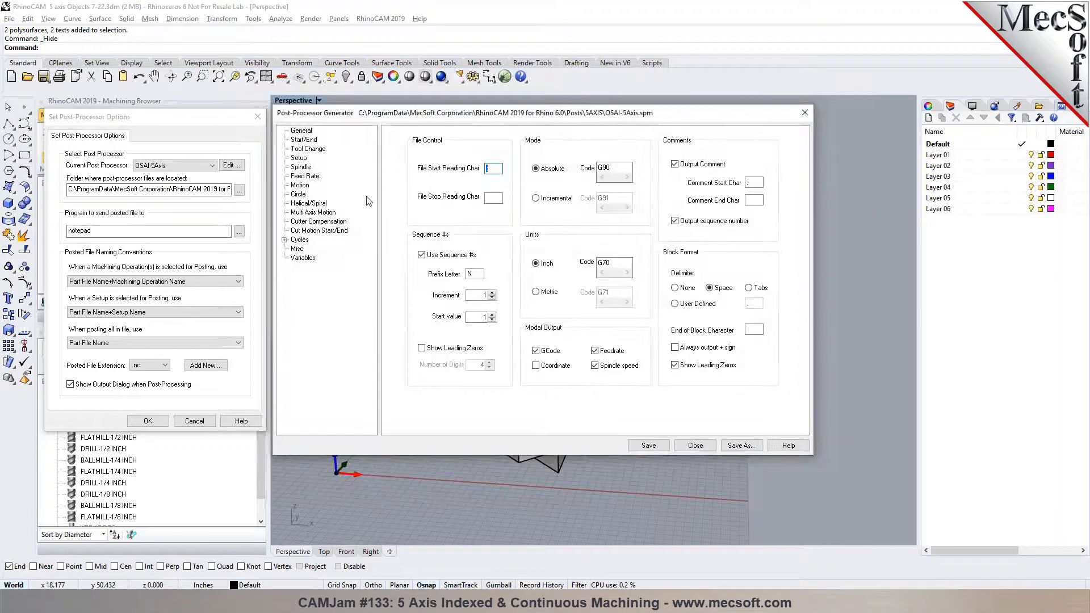
click(314, 212)
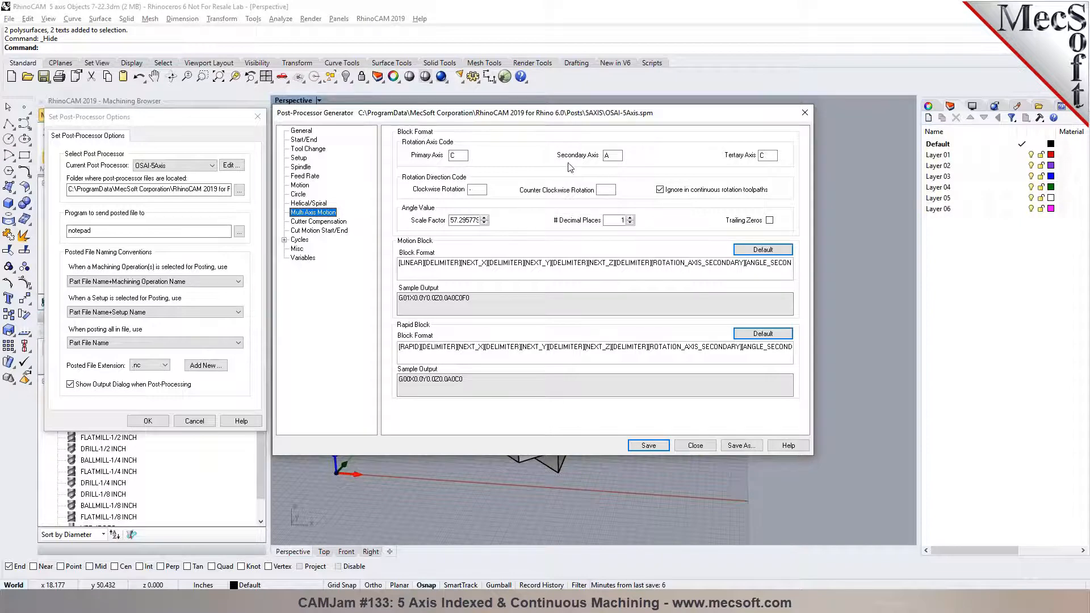
click(613, 157)
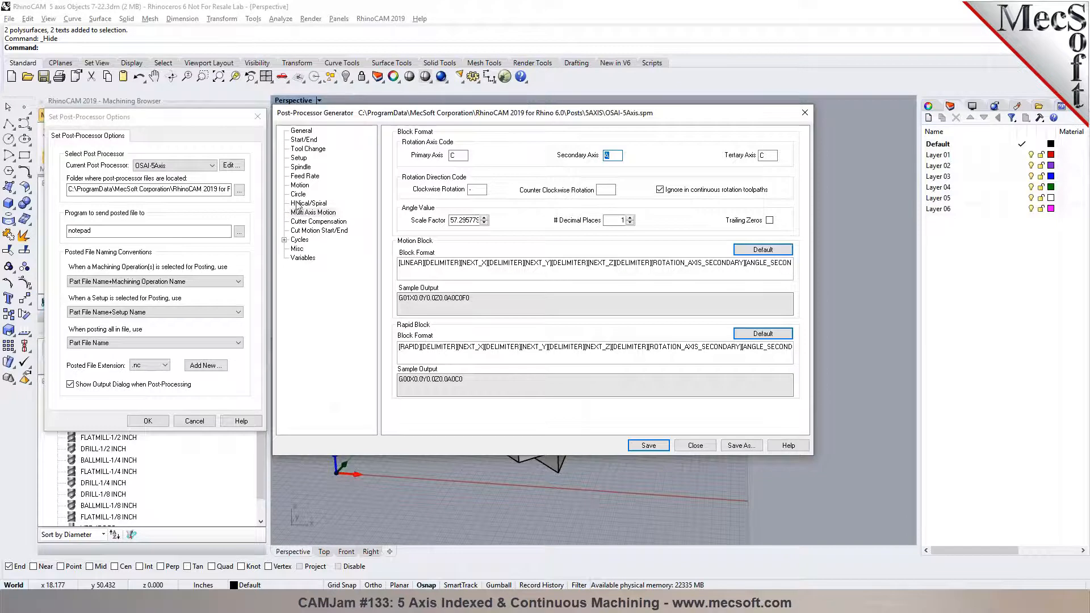
Review the post's Motion block formats and Setup macros, and exit the Post-Processor Generator without saving.
click(301, 176)
click(300, 185)
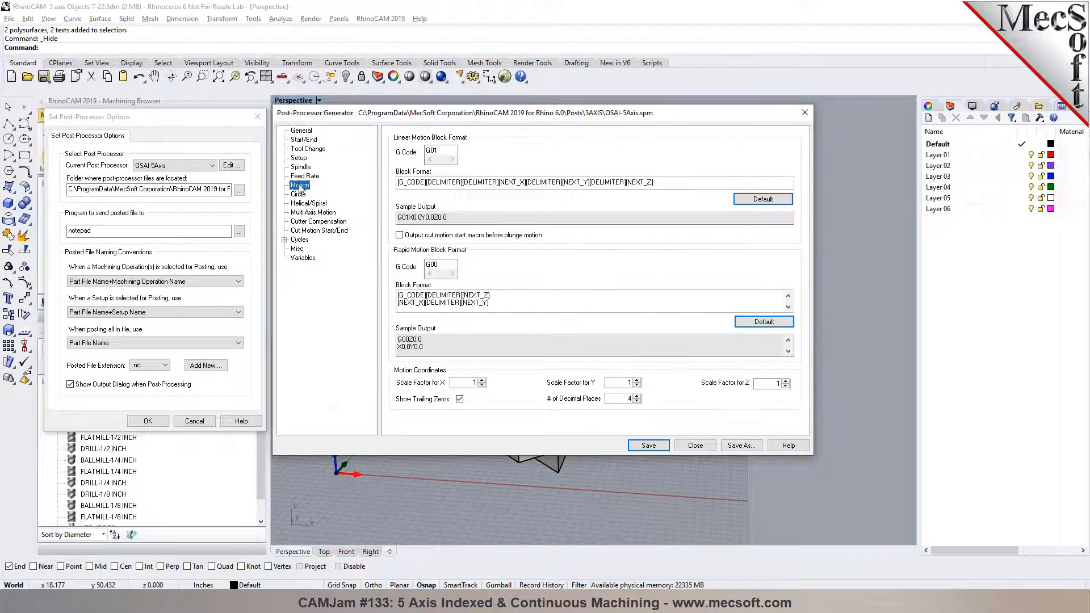
click(301, 166)
click(299, 157)
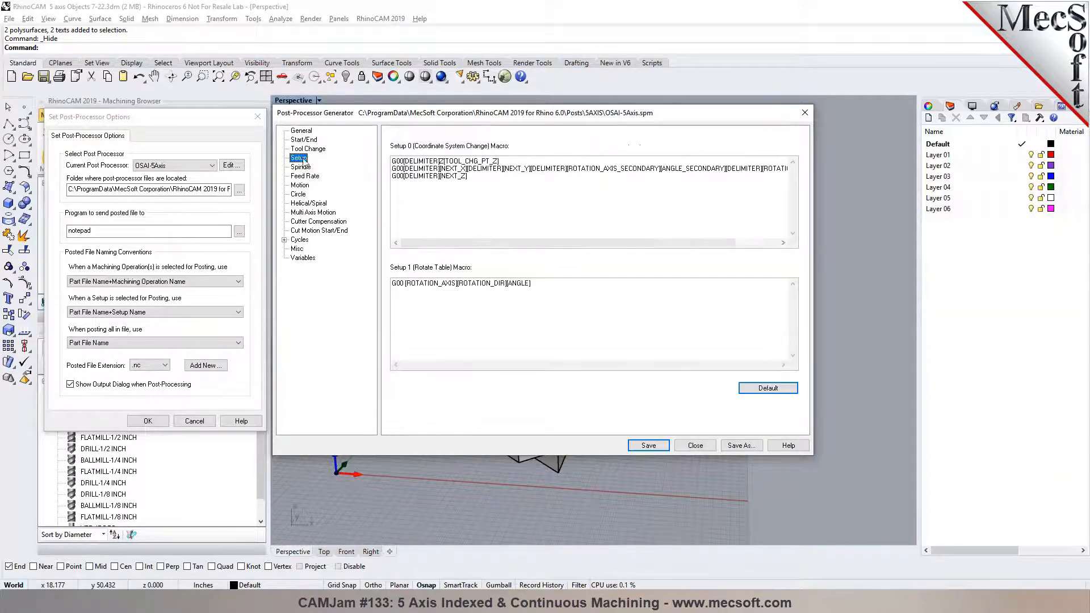
click(803, 115)
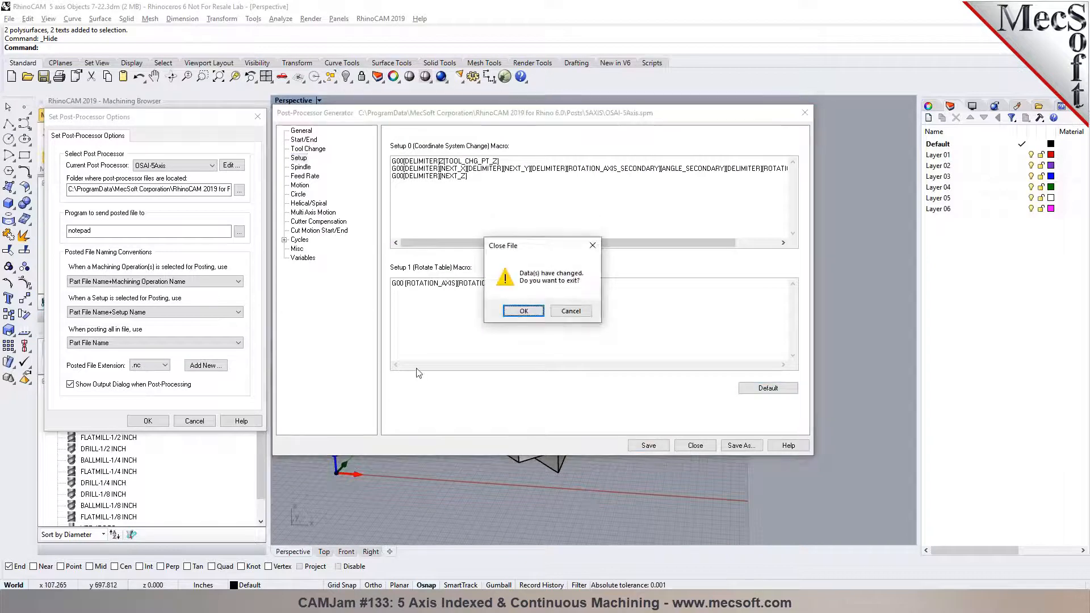
click(523, 312)
Check the inch units code in the OSAI-5Axis post, exit without saving, and accept the post-processor options.
click(231, 166)
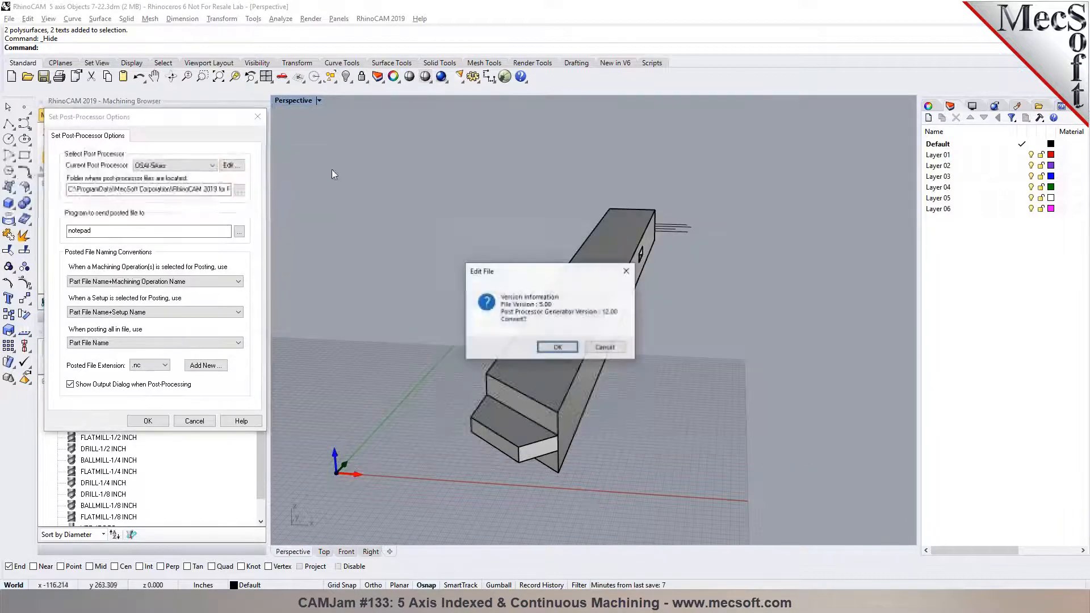
click(558, 347)
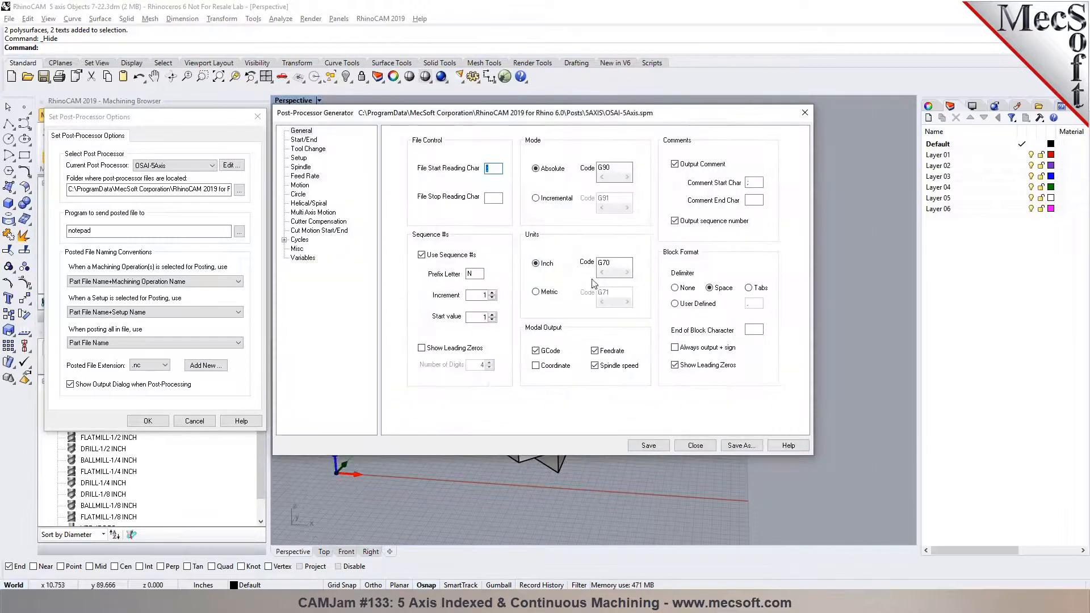
double_click(599, 269)
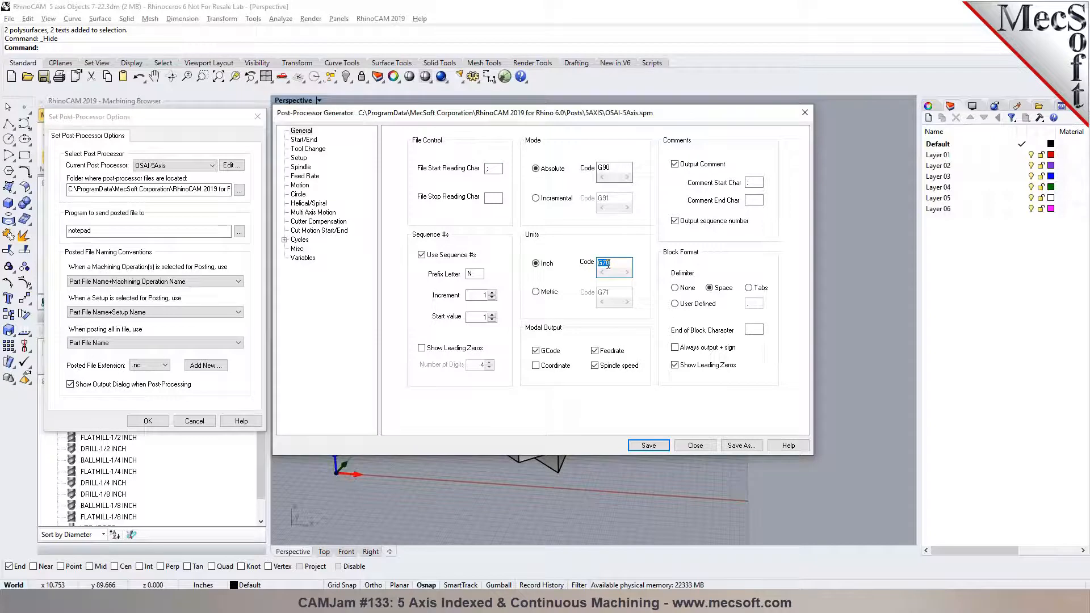
click(805, 113)
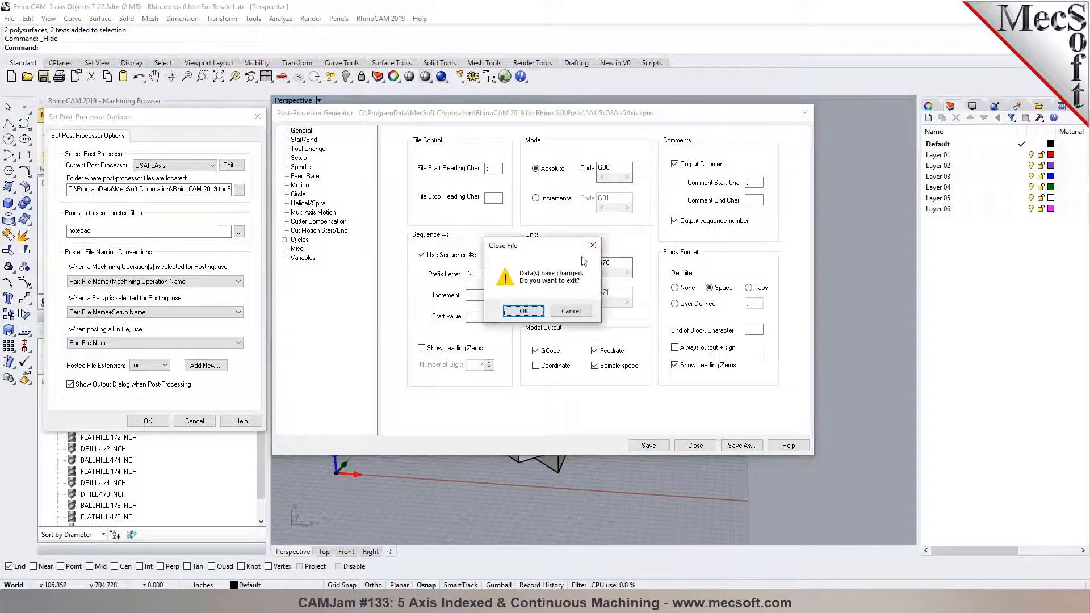
click(523, 311)
click(148, 420)
Create a box stock from the model bounding box, ignoring wireframe geometry, with length 12, width 144 and height 8 inches.
right_drag(407, 277, 503, 319)
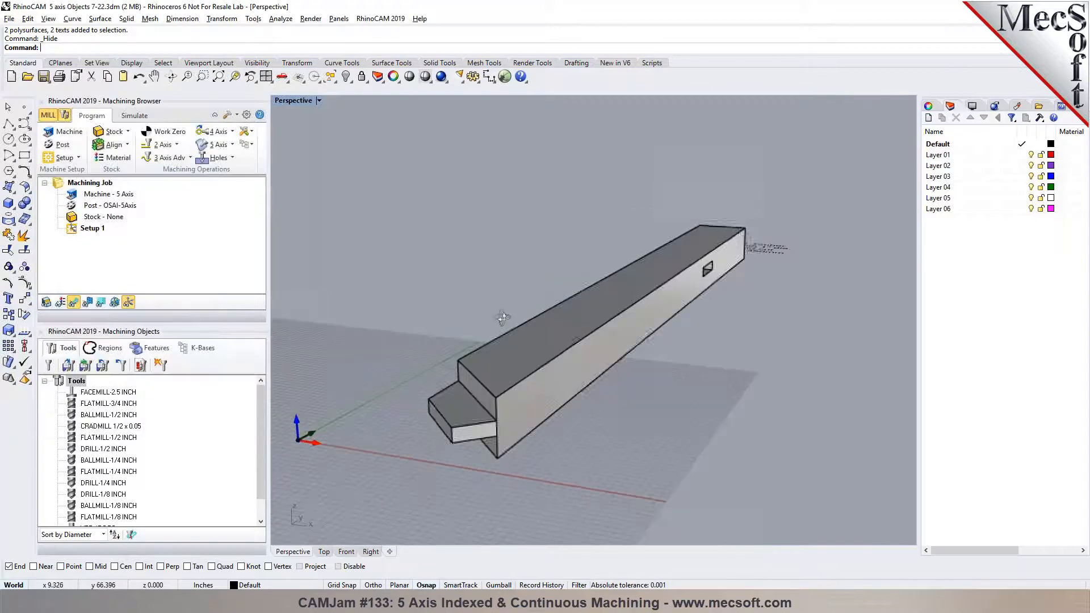
scroll(499, 343, down, 5)
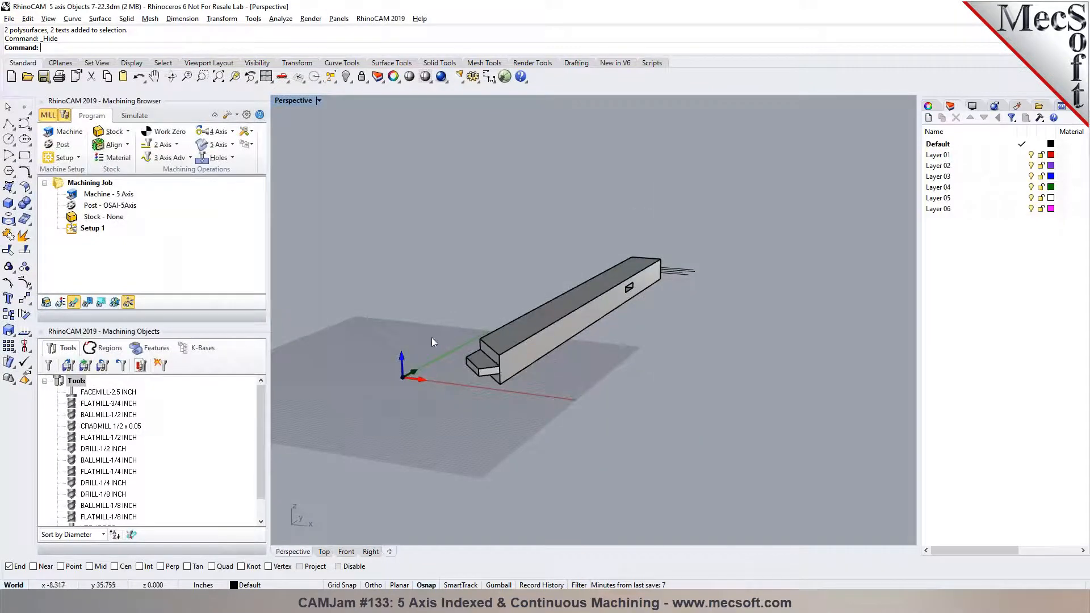
click(115, 131)
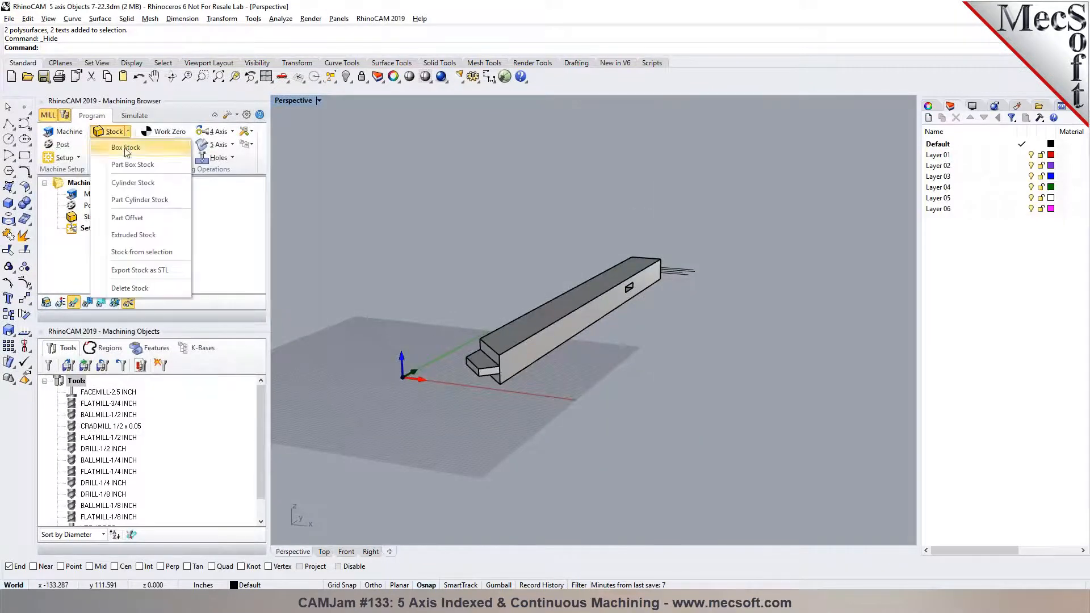
click(119, 146)
click(121, 362)
click(178, 348)
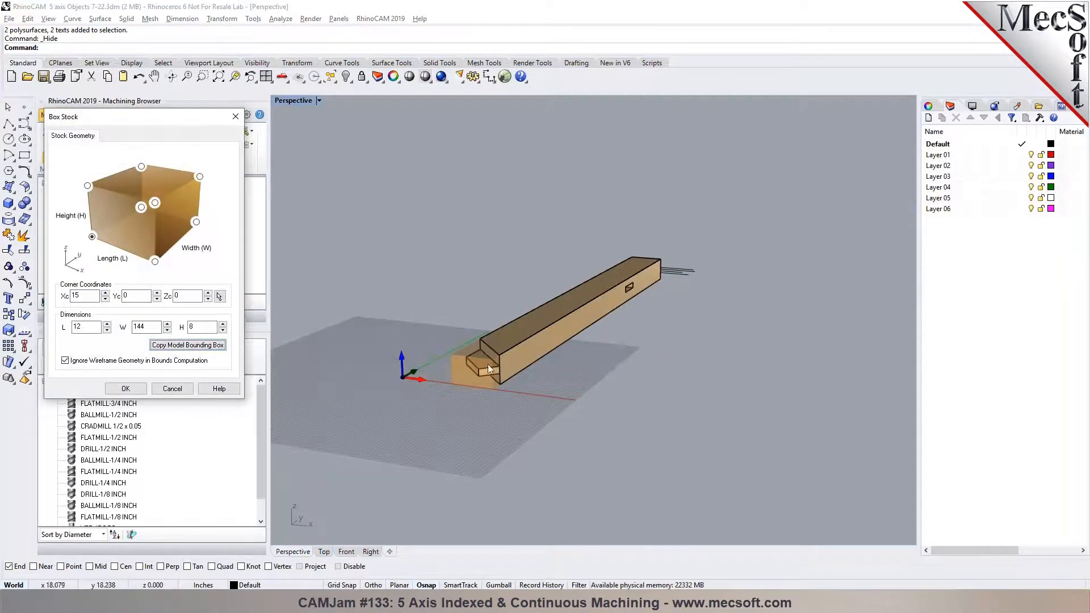
click(130, 391)
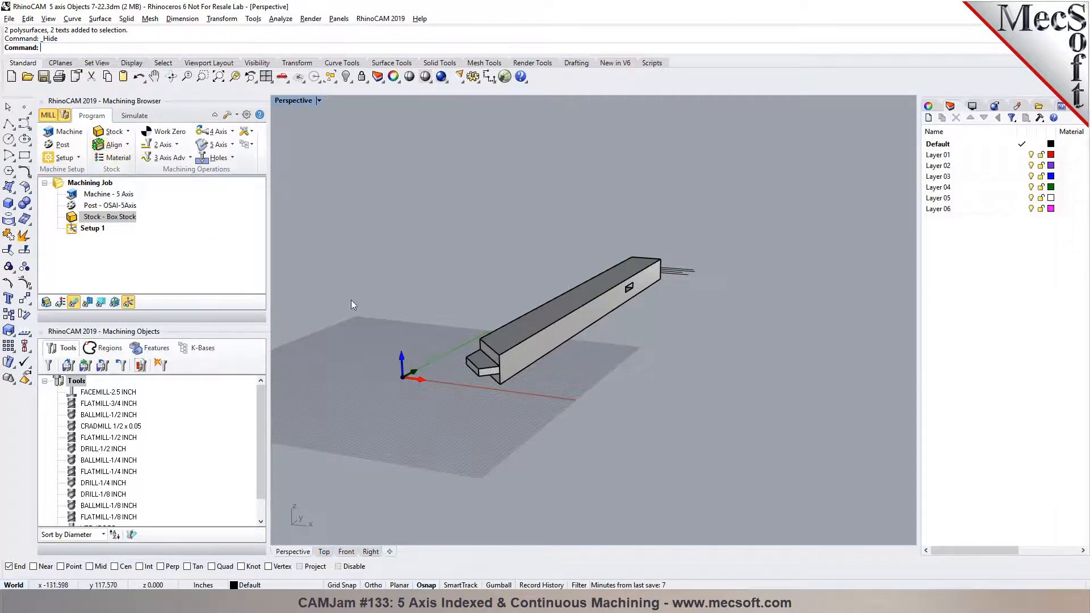
Examine the timber's placement relative to the origin in the Top and Perspective views.
click(323, 552)
scroll(531, 211, down, 5)
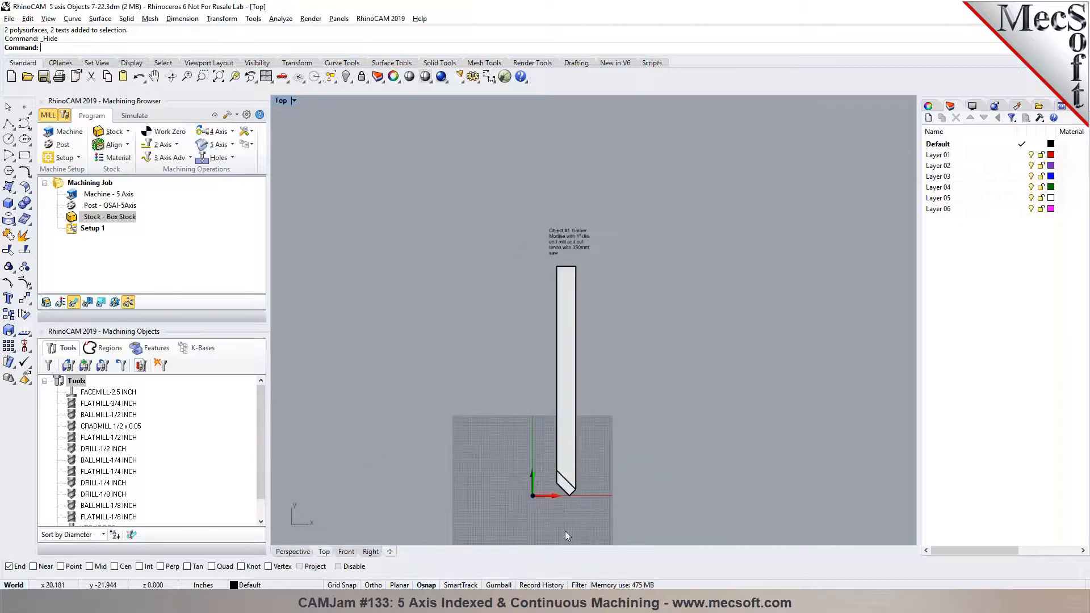
scroll(570, 516, up, 6)
scroll(573, 471, down, 6)
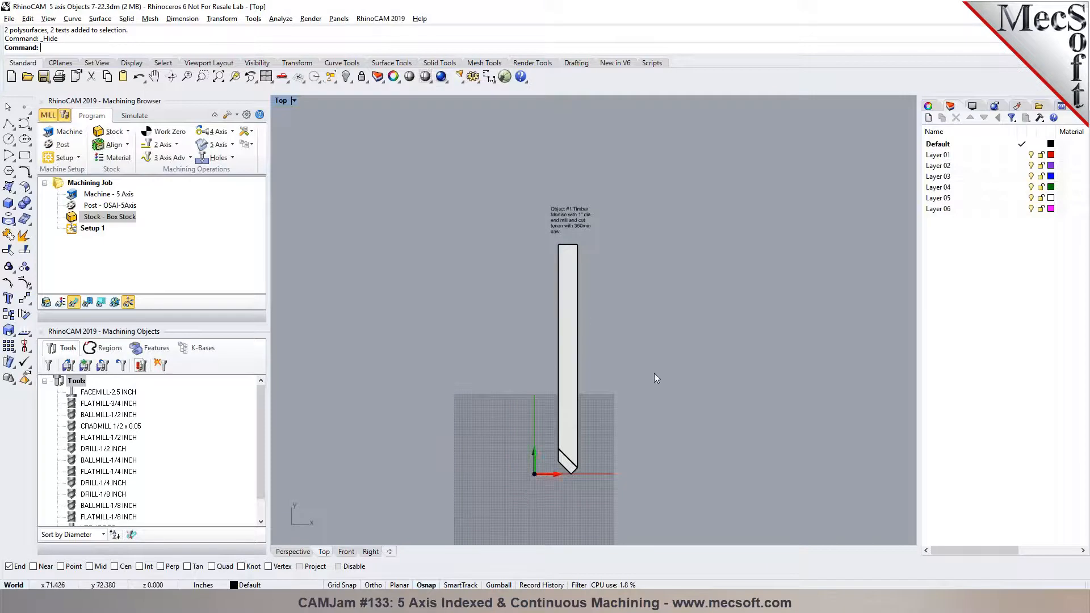
click(293, 553)
click(64, 157)
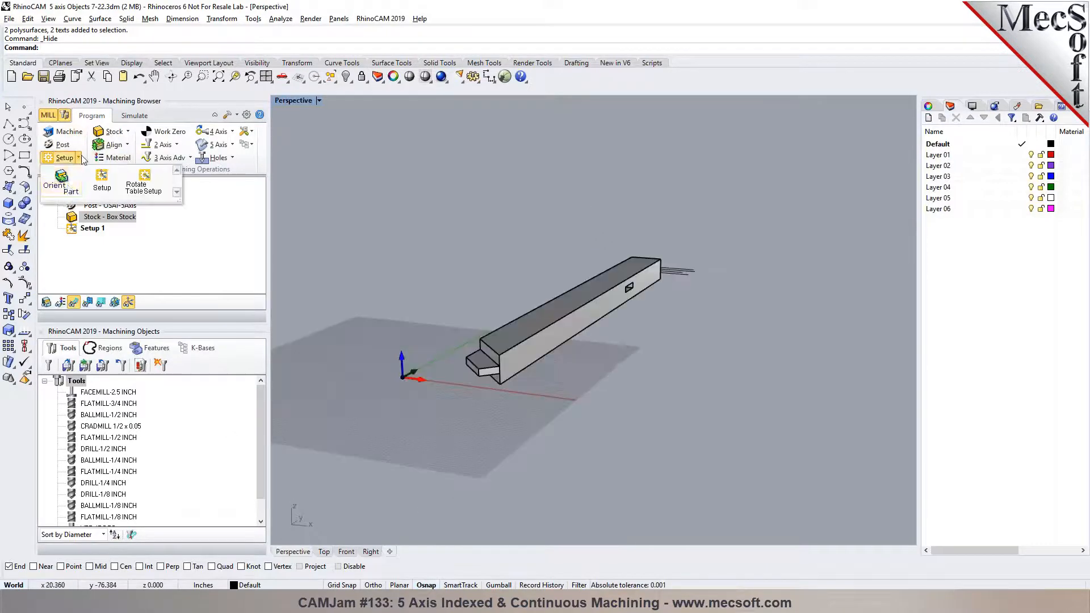
click(359, 217)
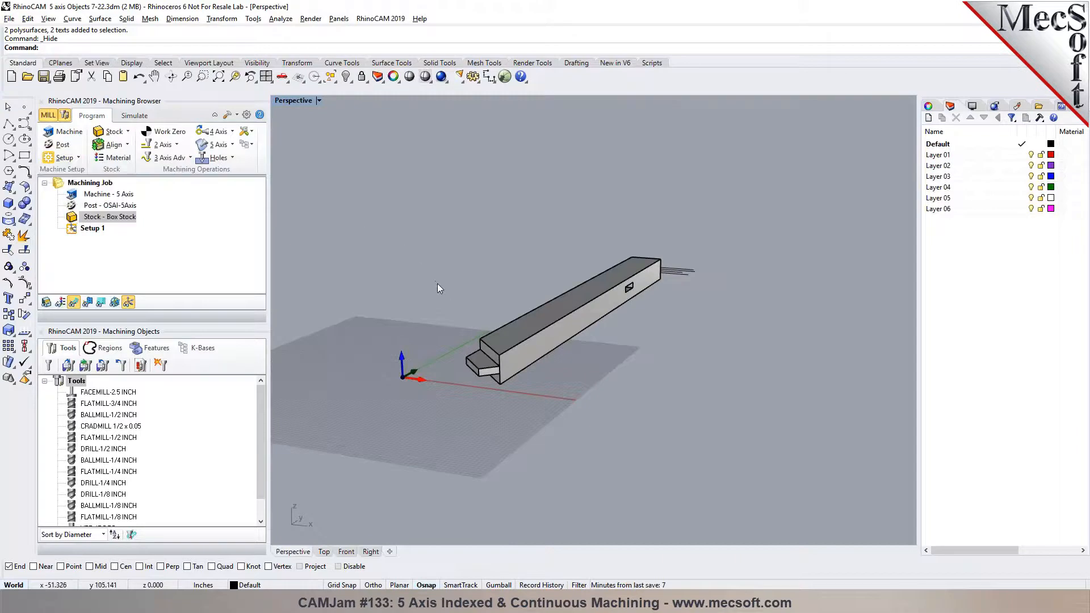
scroll(596, 307, up, 3)
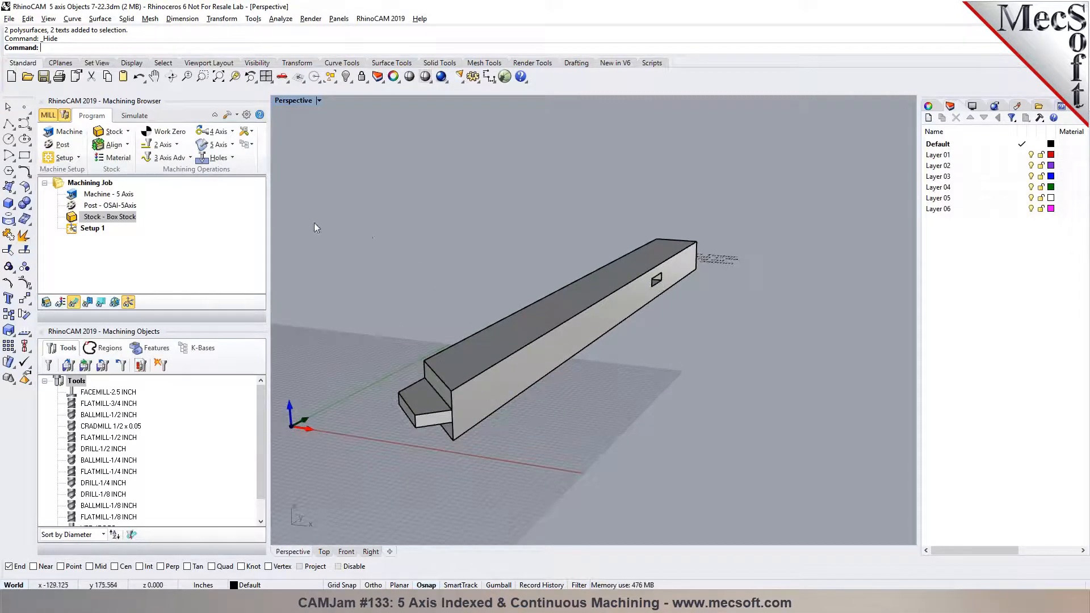
scroll(676, 330, down, 3)
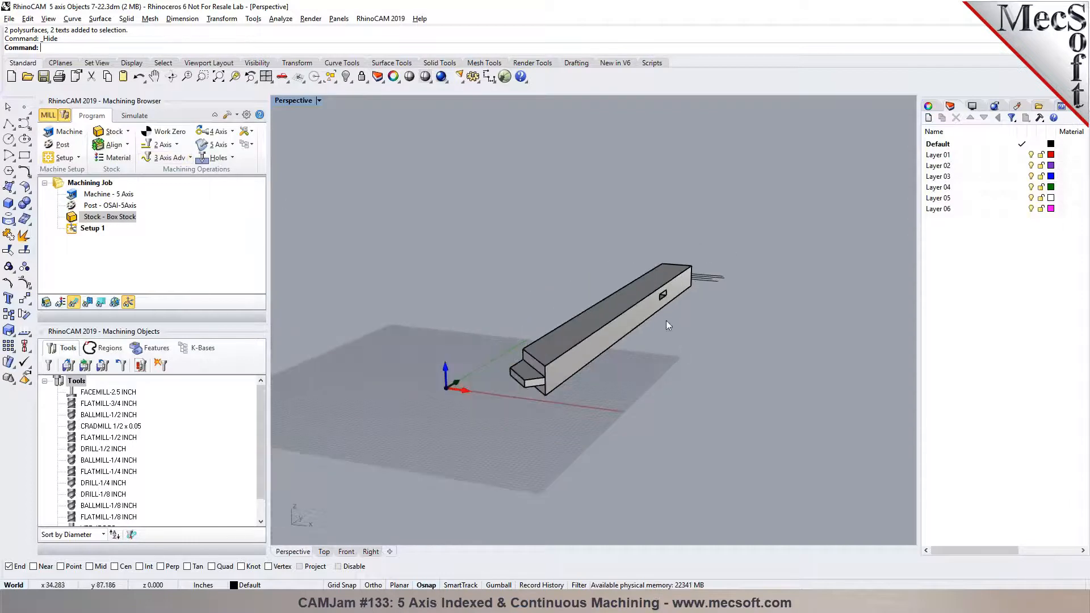
Create a second setup with its orientation rotated 90 degrees about the Y axis and 90 degrees about the Z axis.
click(77, 157)
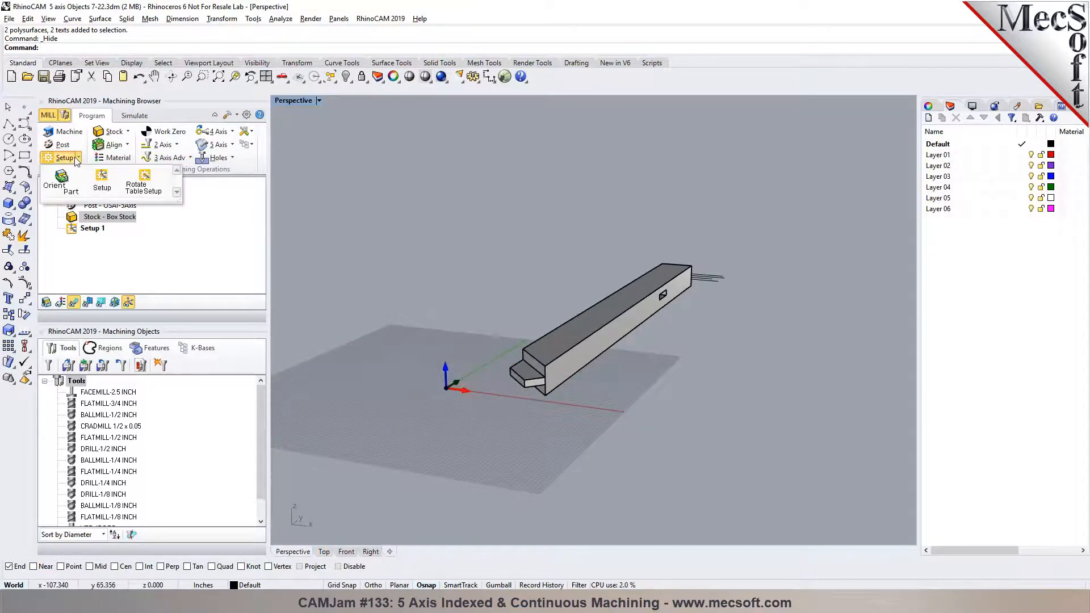
click(99, 186)
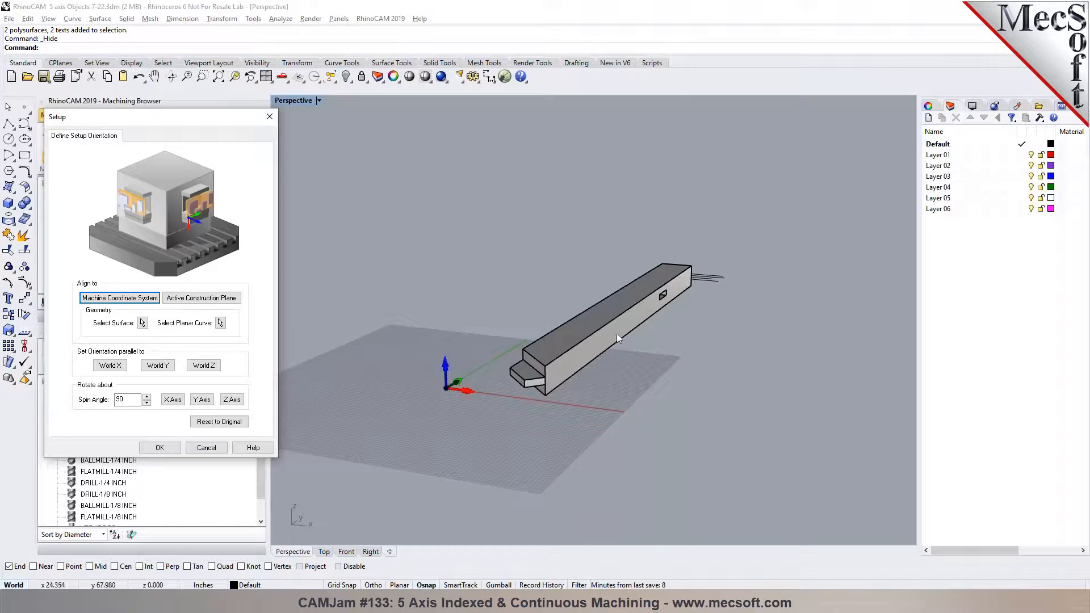
right_drag(558, 368, 550, 357)
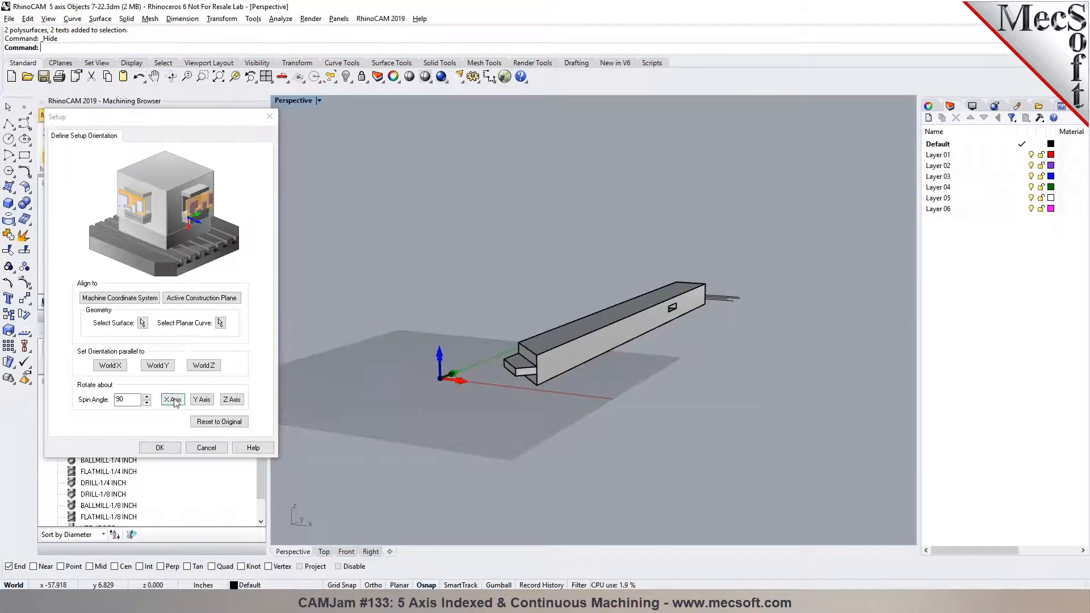
click(202, 400)
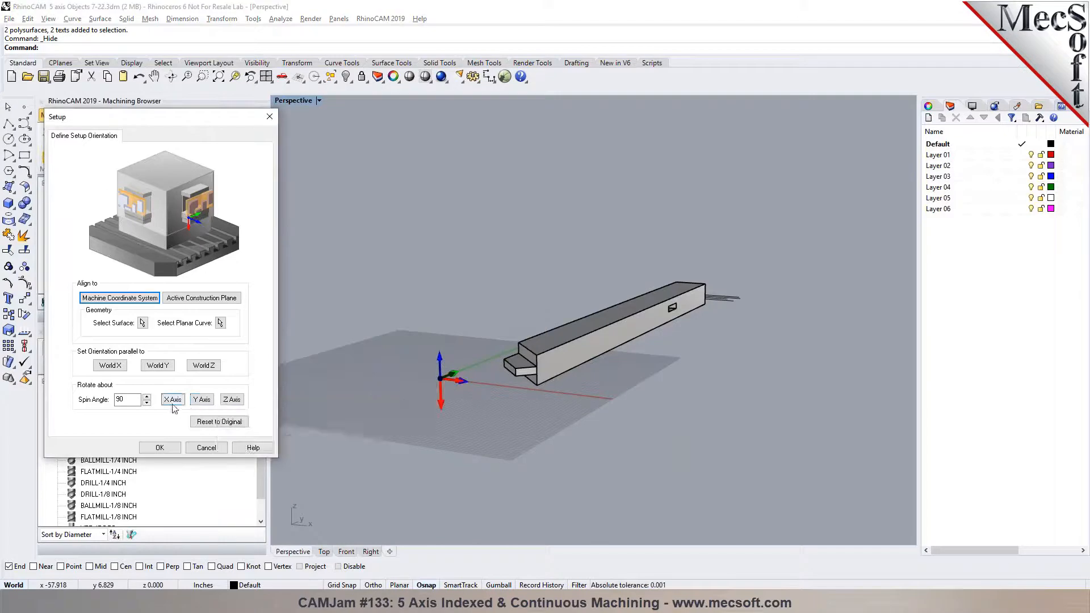
click(230, 399)
click(164, 449)
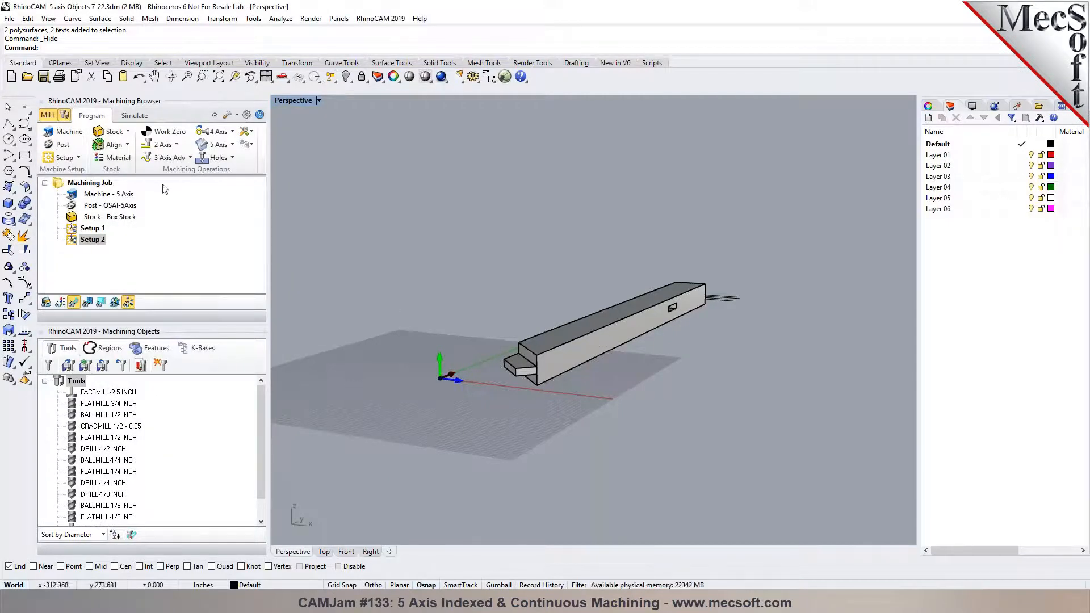
Realign Setup 2 to the timber's side face containing the mortise, and rotate it 90 degrees about the Z axis.
double_click(74, 241)
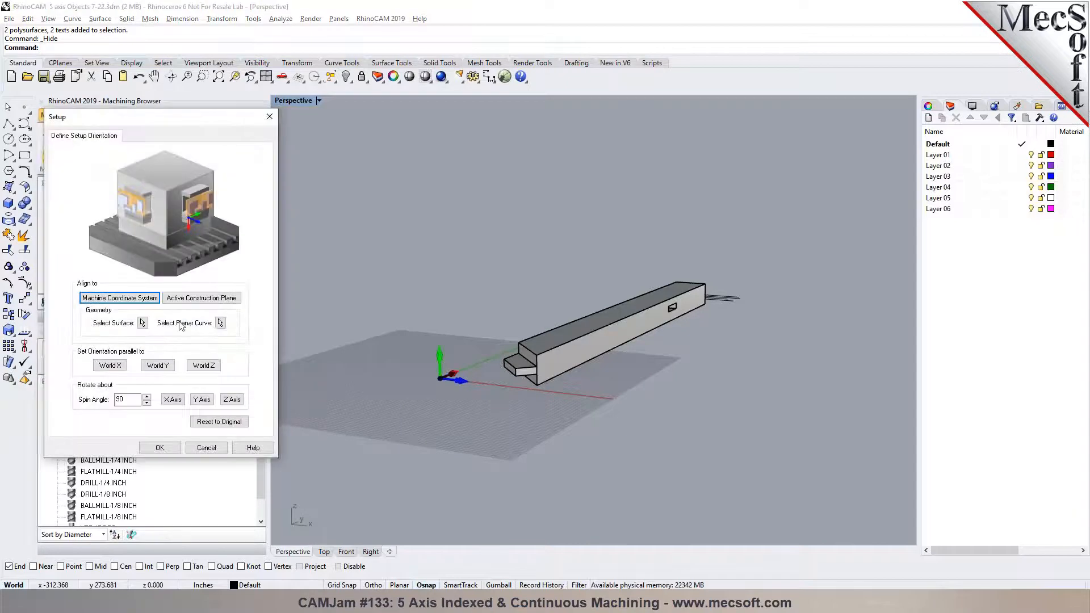
click(142, 322)
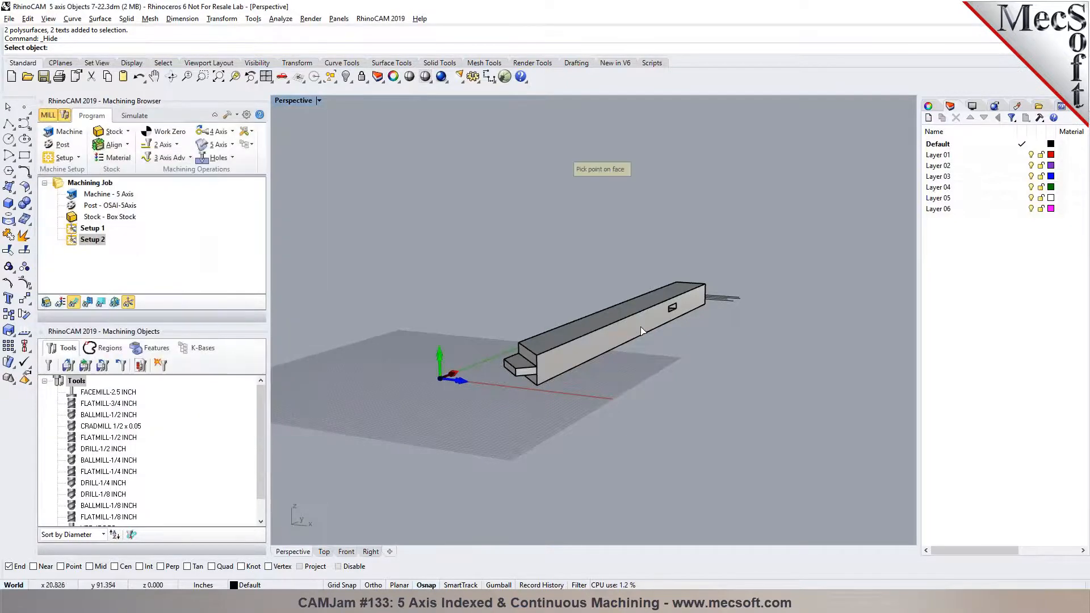
click(640, 325)
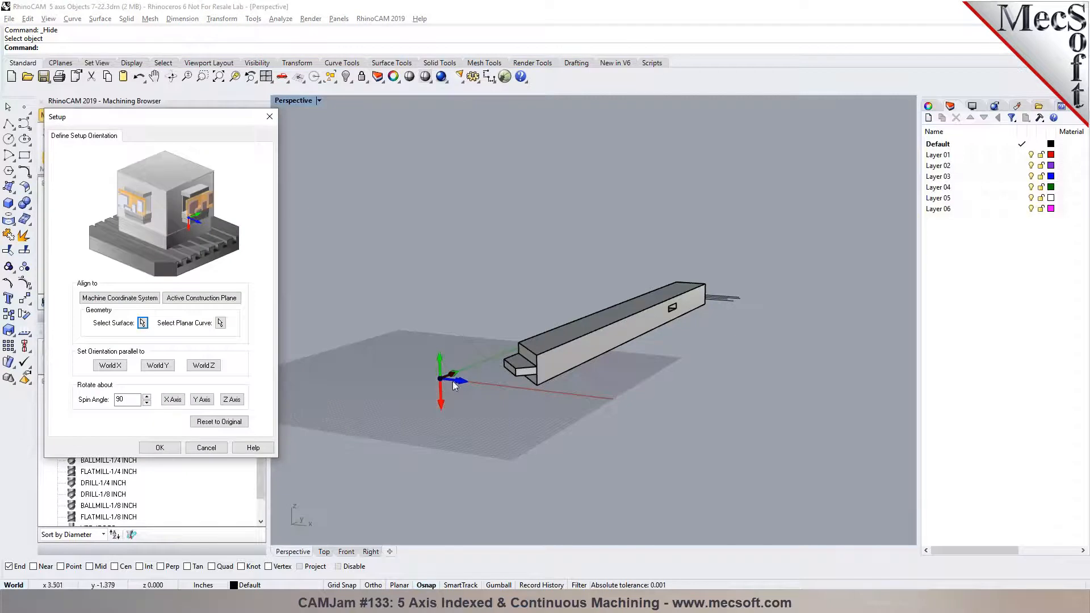
click(232, 399)
click(160, 447)
Measure the height of the mortise opening between the two corners of its end edge.
scroll(655, 315, up, 4)
scroll(641, 335, down, 5)
right_drag(650, 336, 533, 384)
scroll(673, 332, up, 8)
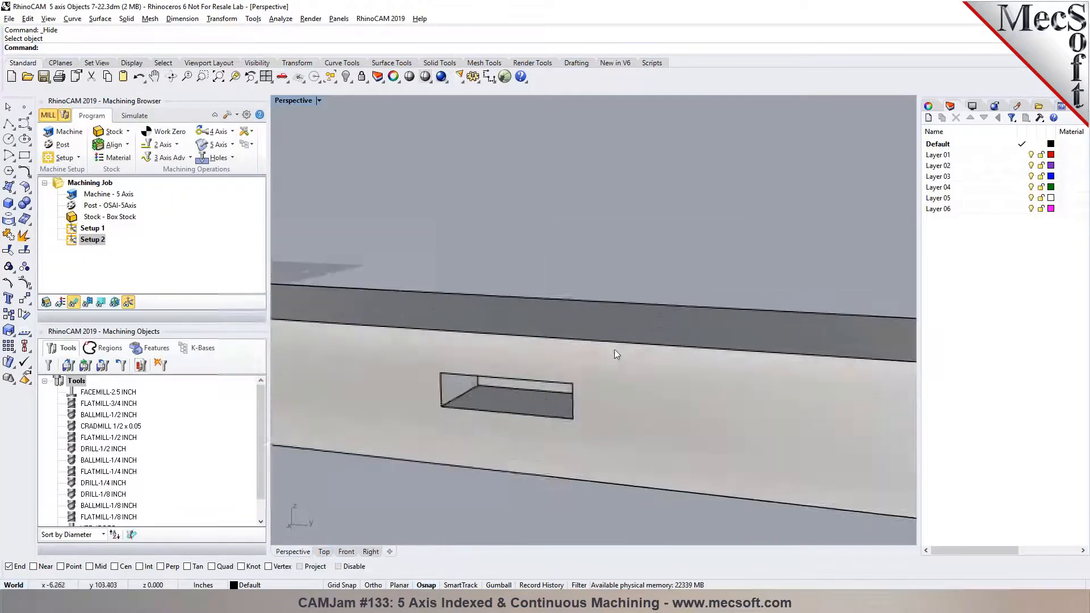
right_drag(640, 335, 666, 358)
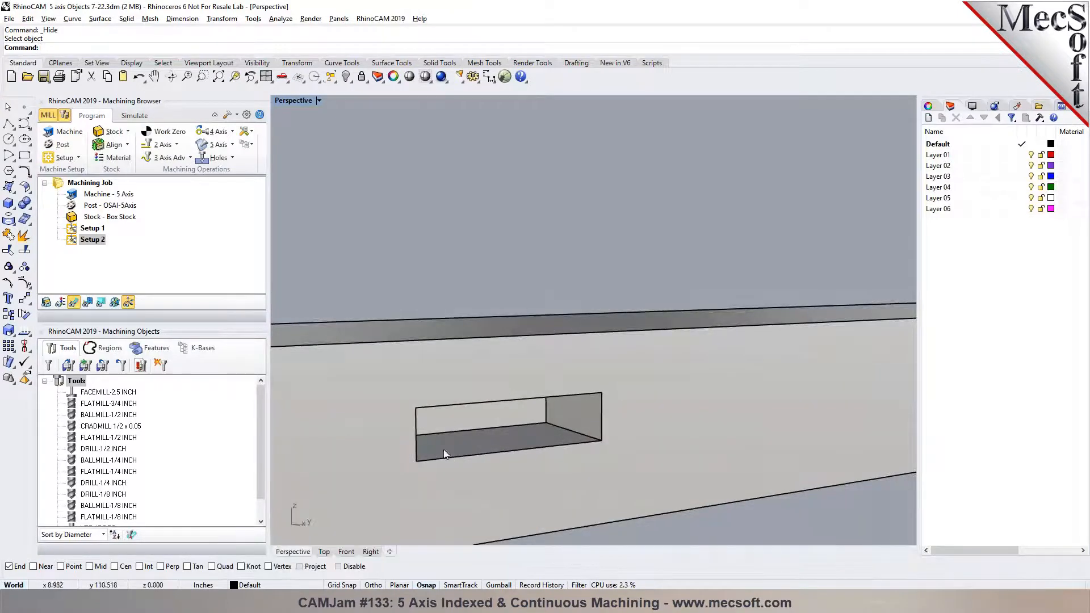
right_drag(596, 436, 468, 389)
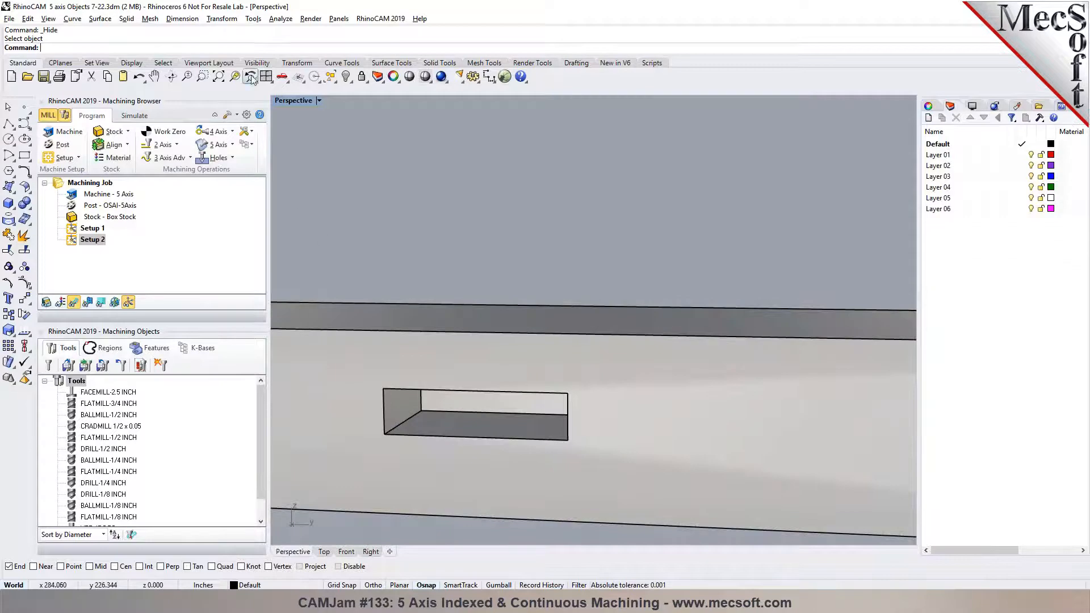
click(273, 19)
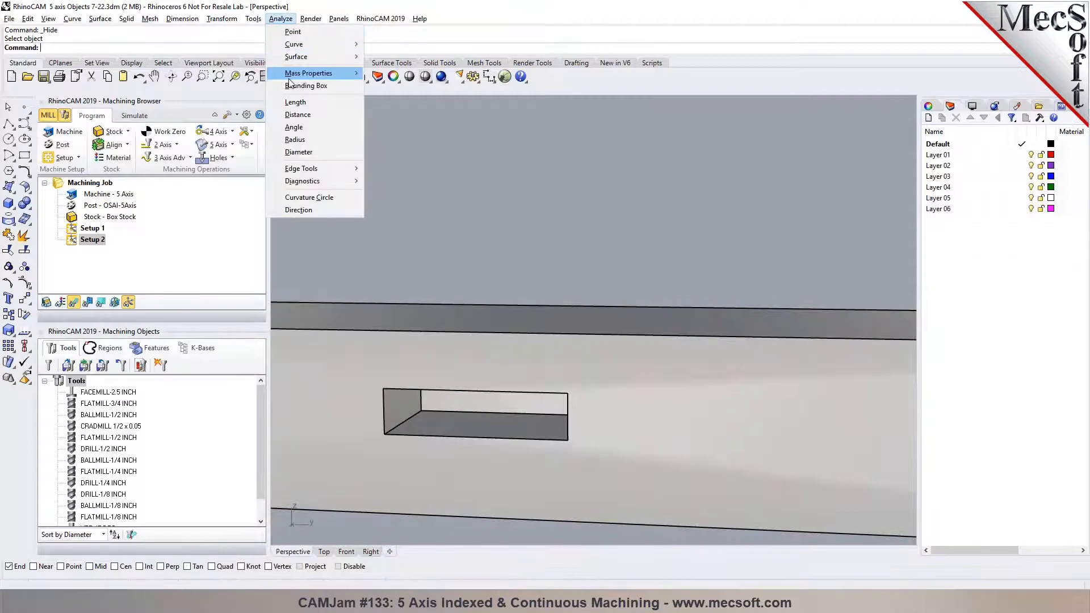
click(298, 115)
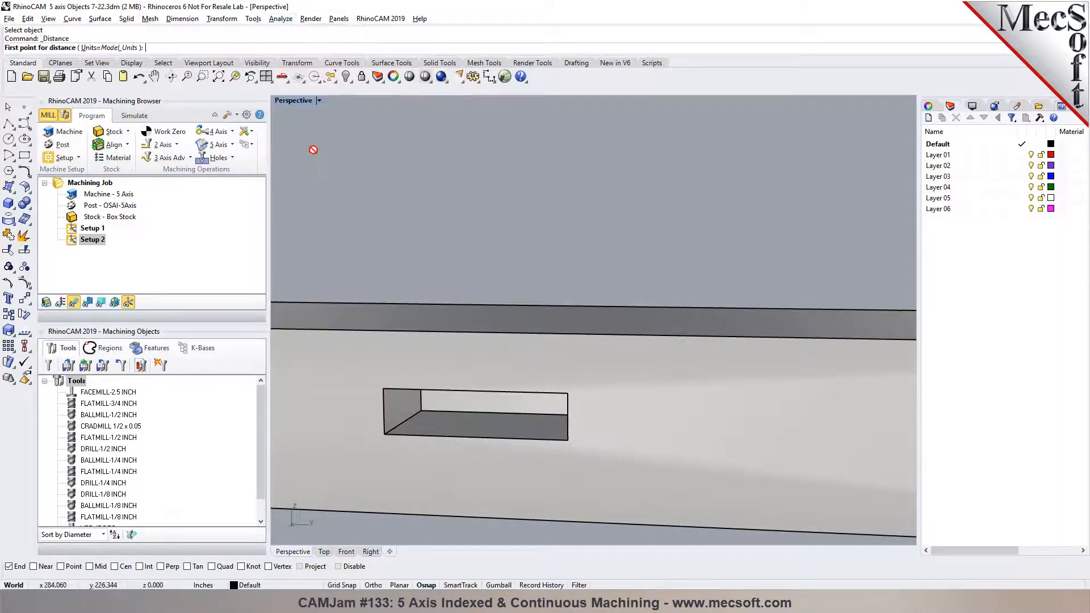
click(384, 435)
click(383, 389)
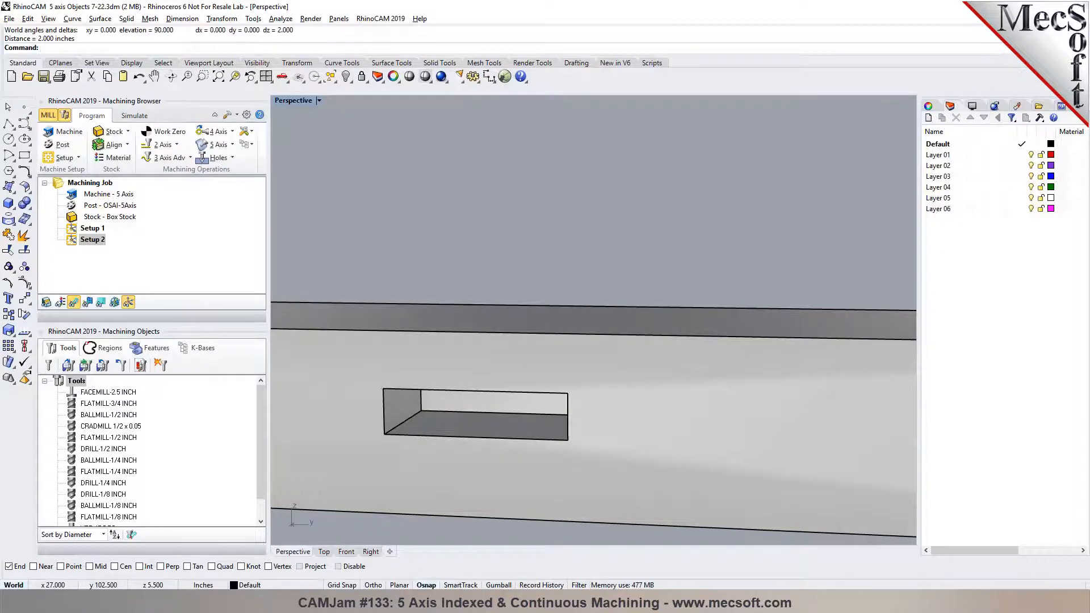
right_drag(421, 381, 442, 357)
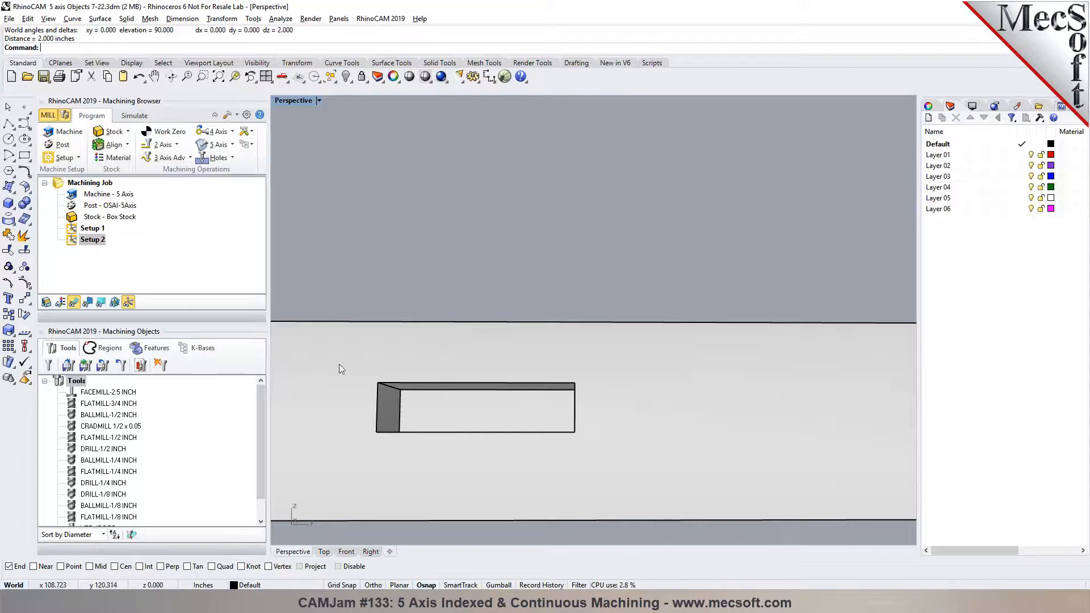
Start a 2 1/2 Axis Pocketing operation in Setup 2 with the four edges of the mortise opening as its control geometry.
click(178, 145)
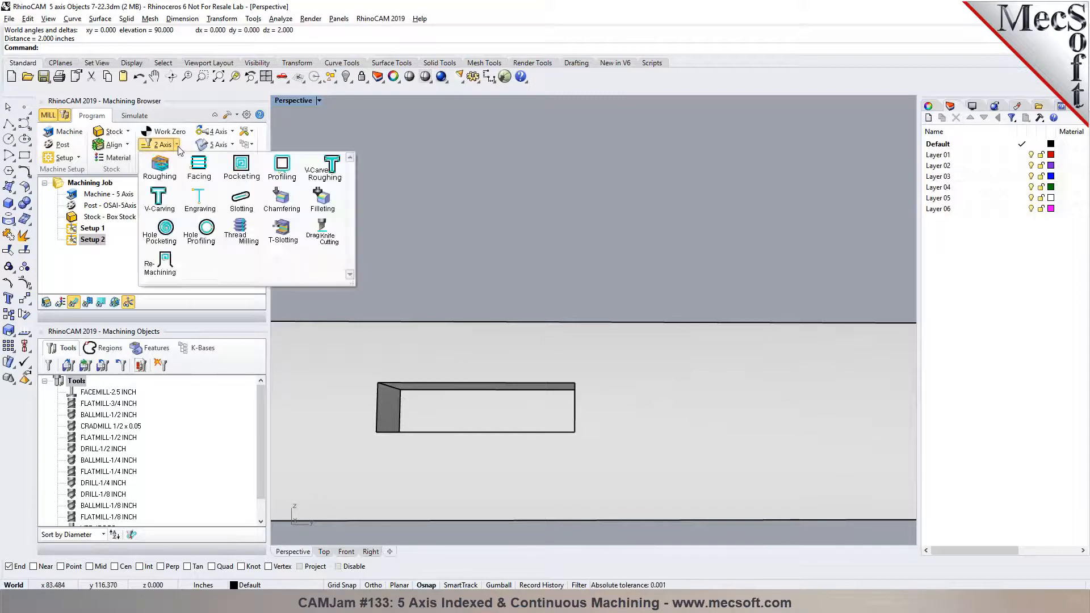
click(242, 168)
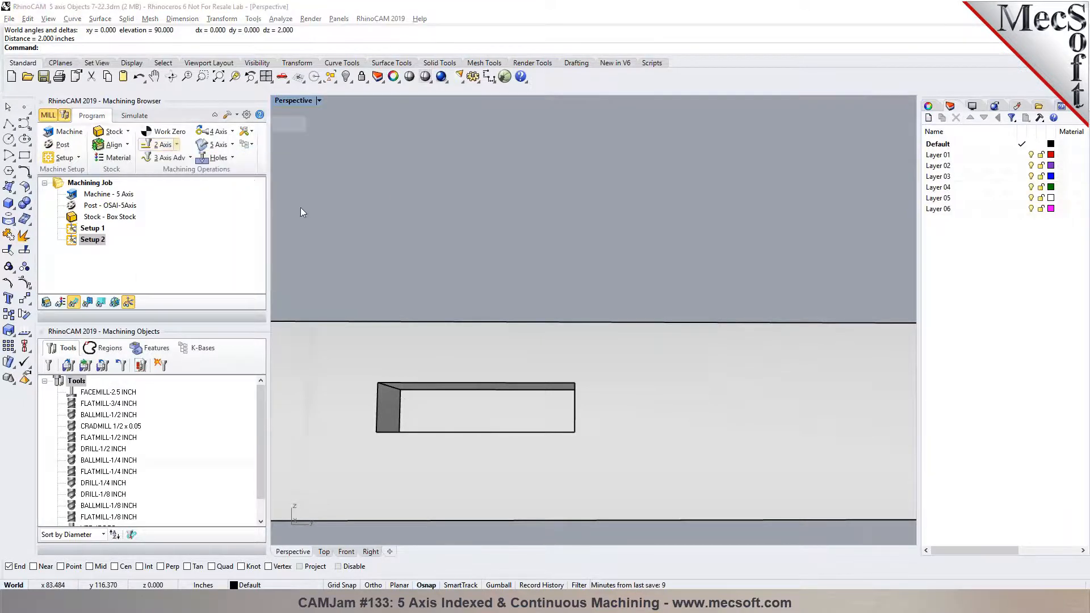
click(154, 369)
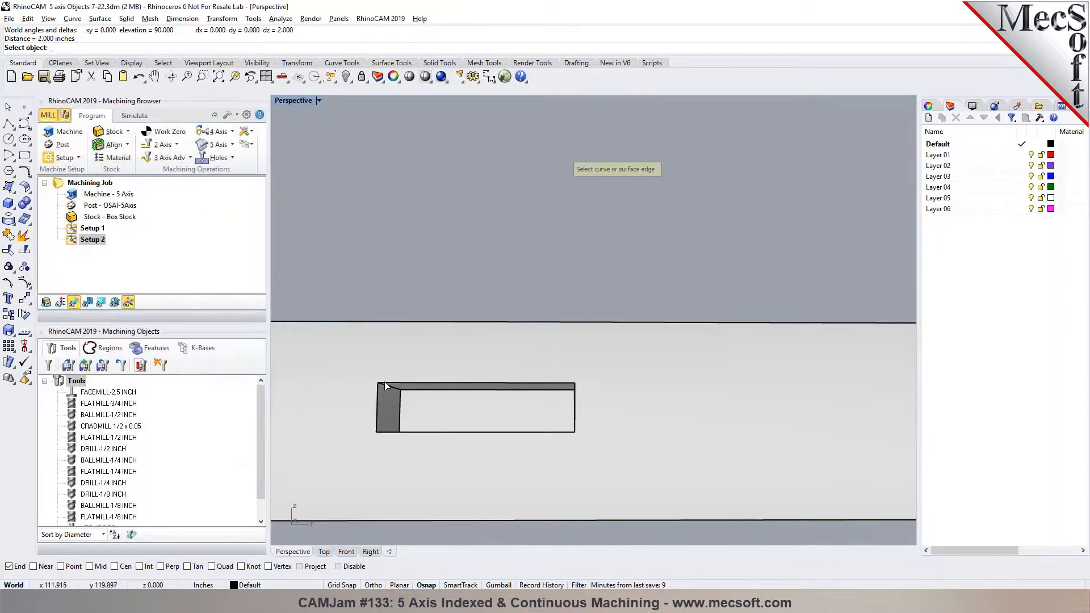
click(411, 432)
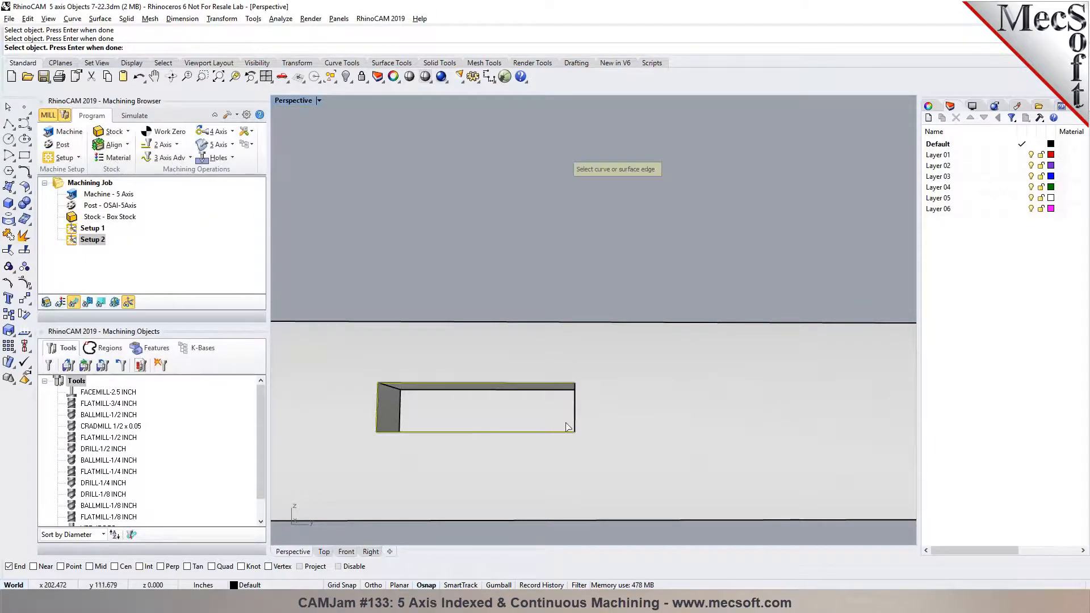
right_drag(579, 427, 363, 323)
key(Return)
Define a larger flat mill based on FLATMILL-3/4 INCH, with tool and shank diameters of 1 and the name FLATMILL-1 INCH.
click(142, 147)
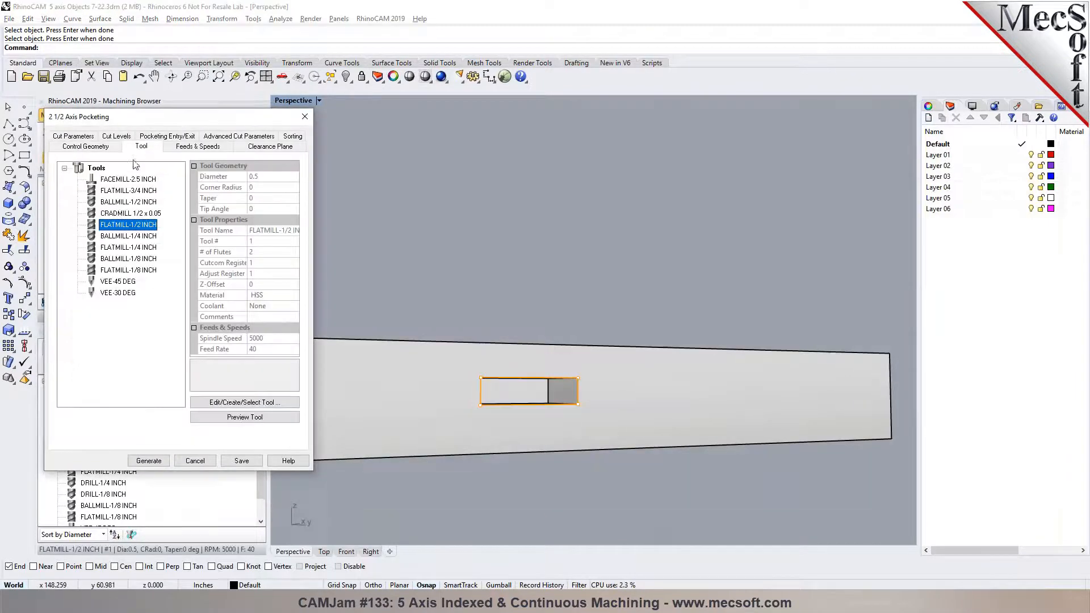
click(115, 237)
click(124, 193)
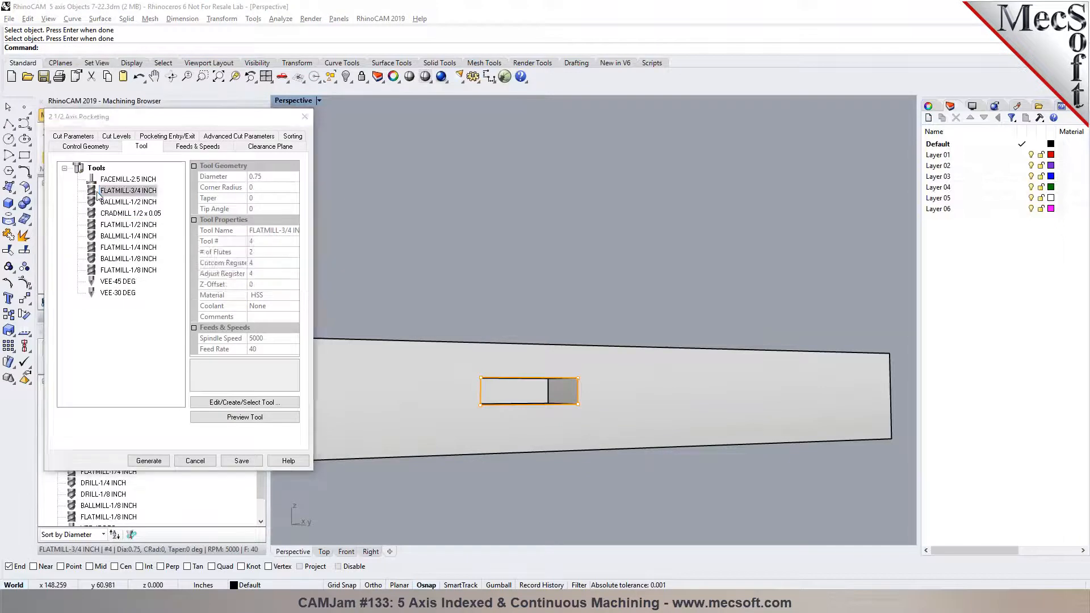
double_click(98, 195)
double_click(172, 416)
text(1)
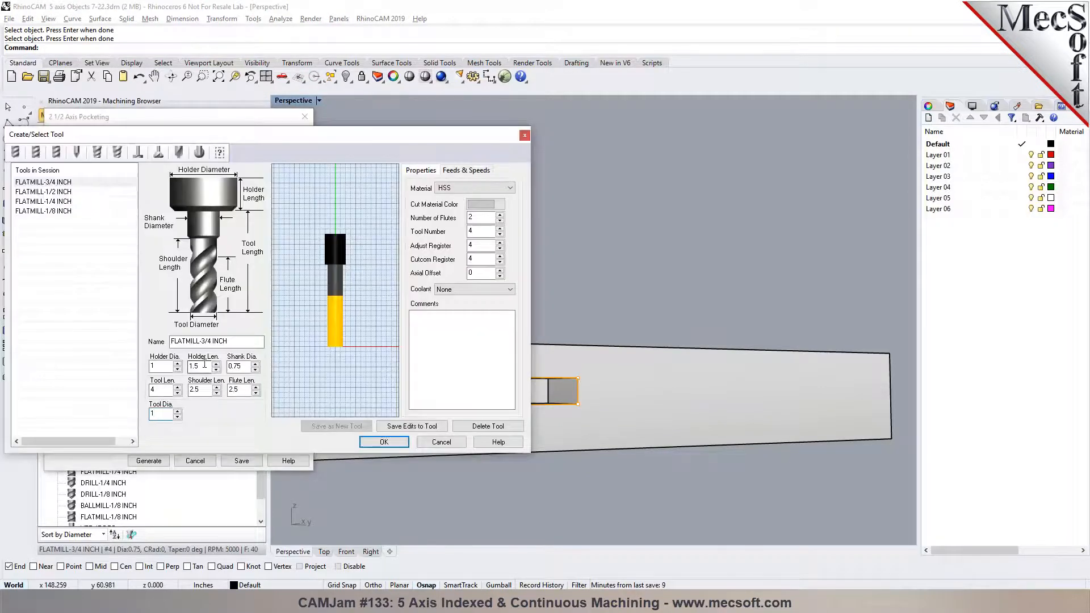
drag(201, 341, 210, 343)
text(1)
key(Tab)
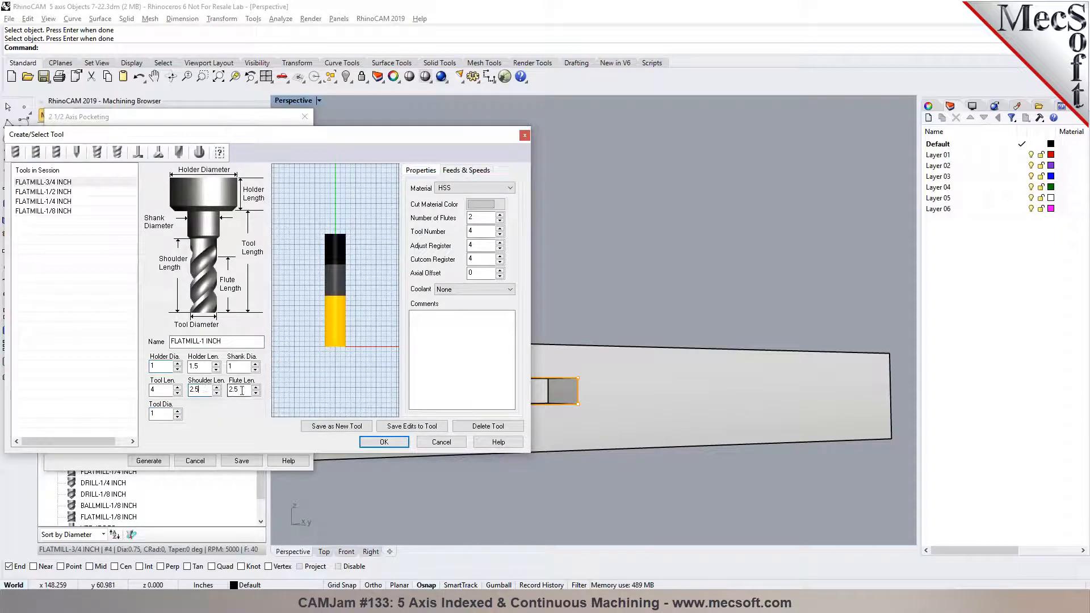
Set the holder diameter to 1.25, save the mill as a new tool with a non-repeated tool number, and select it for the pocketing.
click(155, 366)
key(Tab)
click(336, 426)
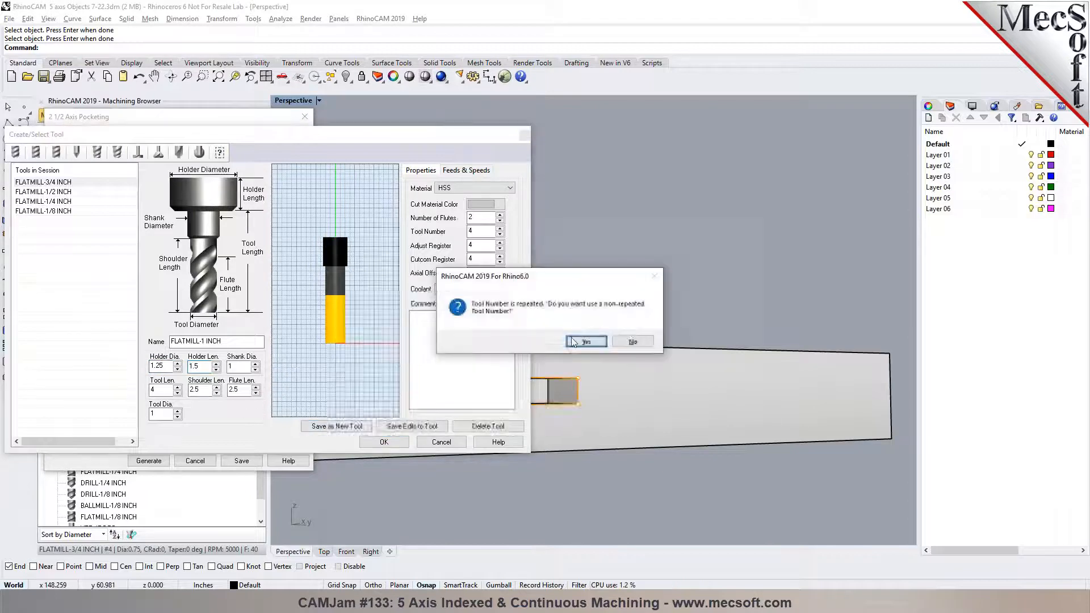
click(590, 342)
click(379, 443)
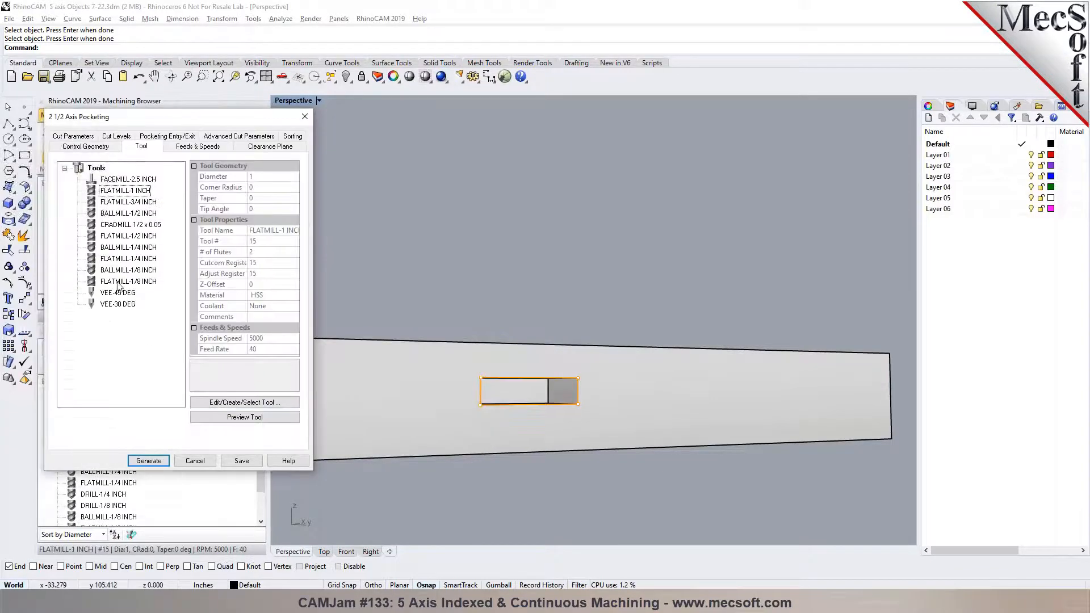
click(110, 180)
click(110, 191)
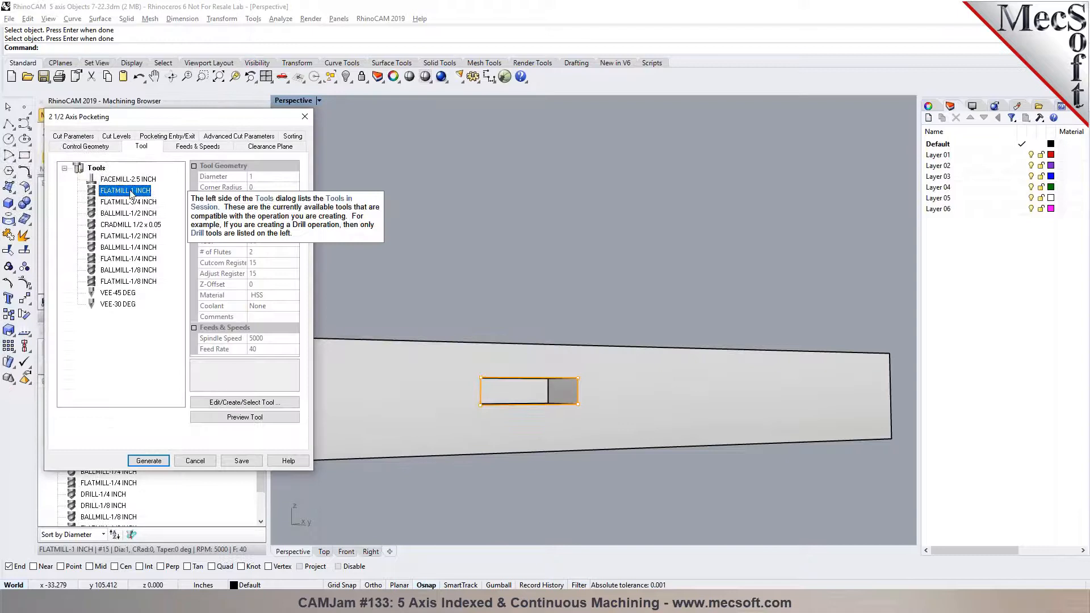
Define the pocketing clearance plane as Stock Max Z + Dist with a distance of 2.
click(183, 147)
click(246, 148)
right_drag(628, 333, 716, 319)
scroll(641, 309, down, 8)
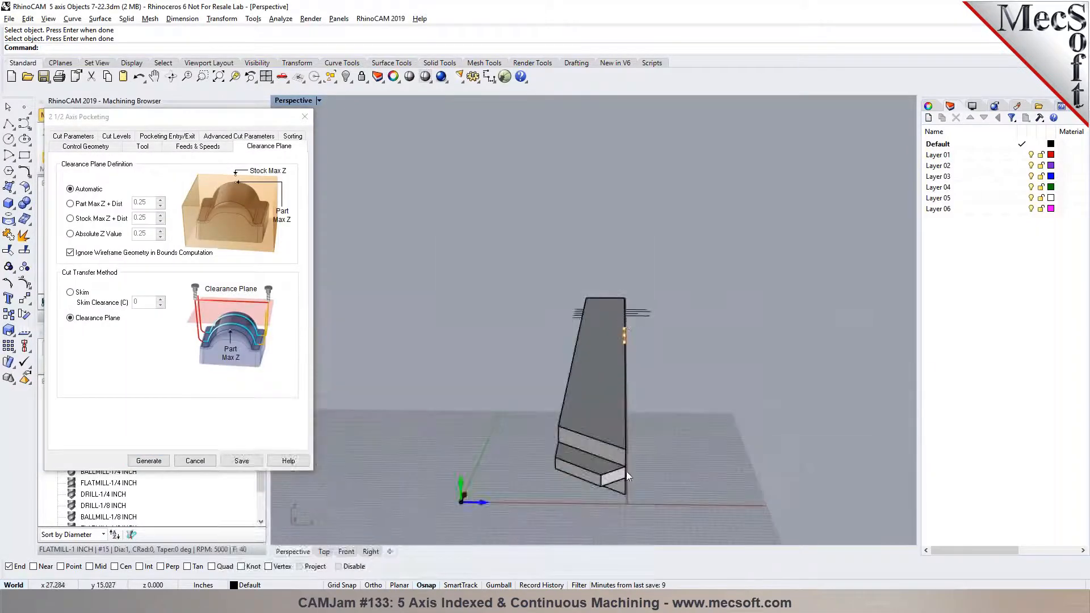
scroll(628, 467, up, 5)
mouse_move(635, 441)
right_down()
mouse_move(565, 428)
mouse_move(621, 434)
right_up()
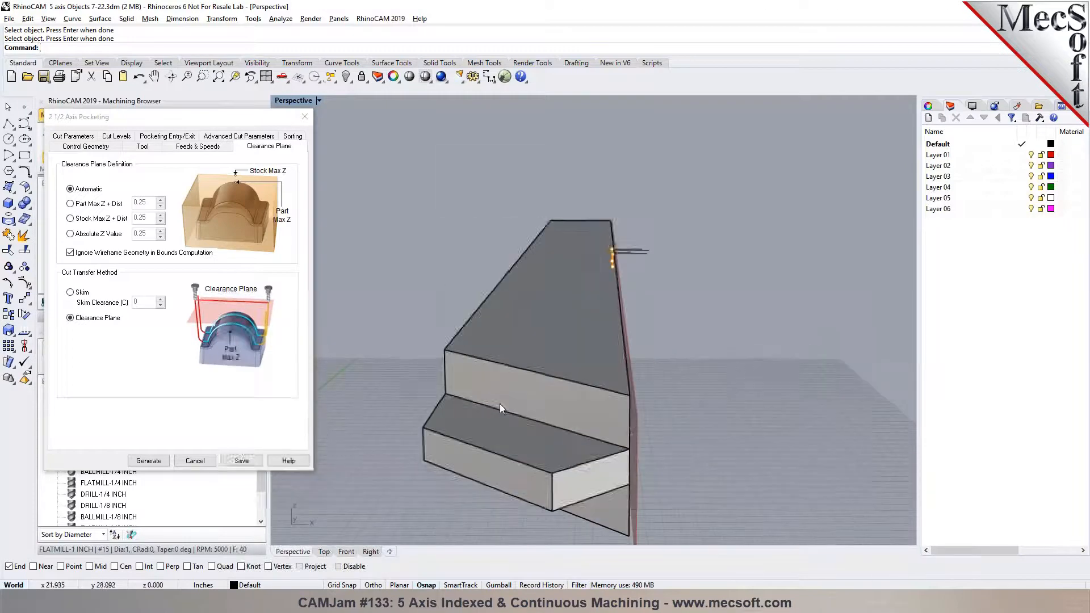
click(77, 221)
double_click(145, 218)
text(1)
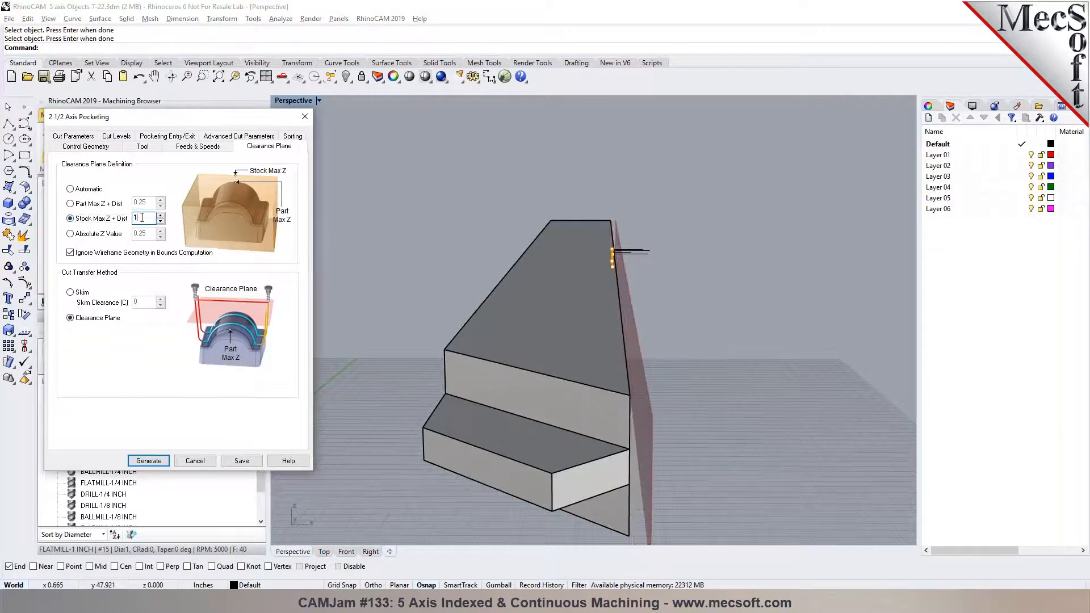
key(BackSpace)
text(2)
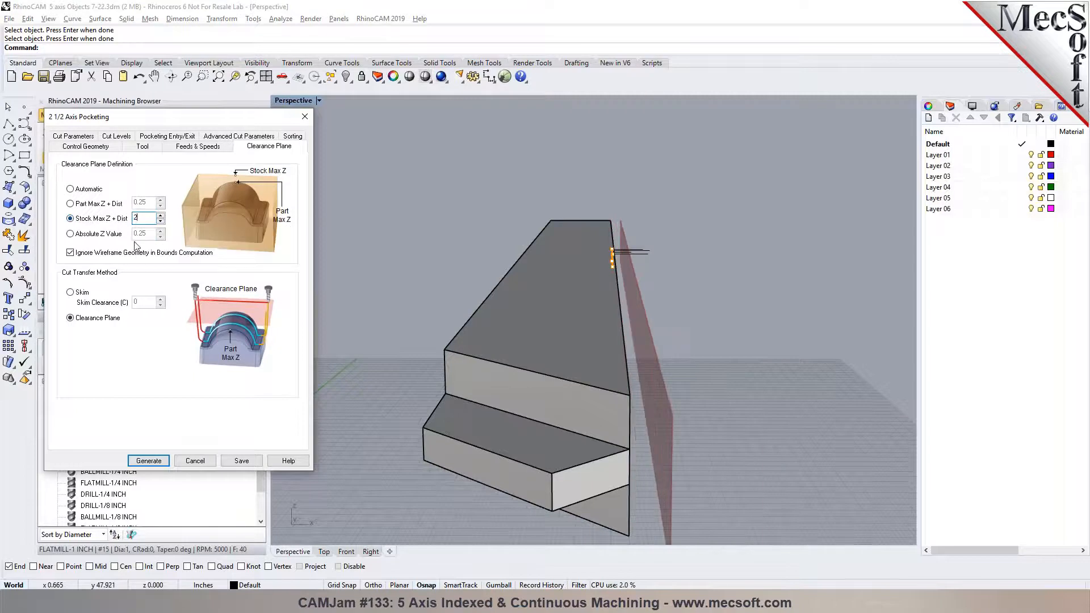
Set the total cut depth to 5 from the two ends of the mortise's inner depth edge, and the rough depth per cut to 2.
click(72, 136)
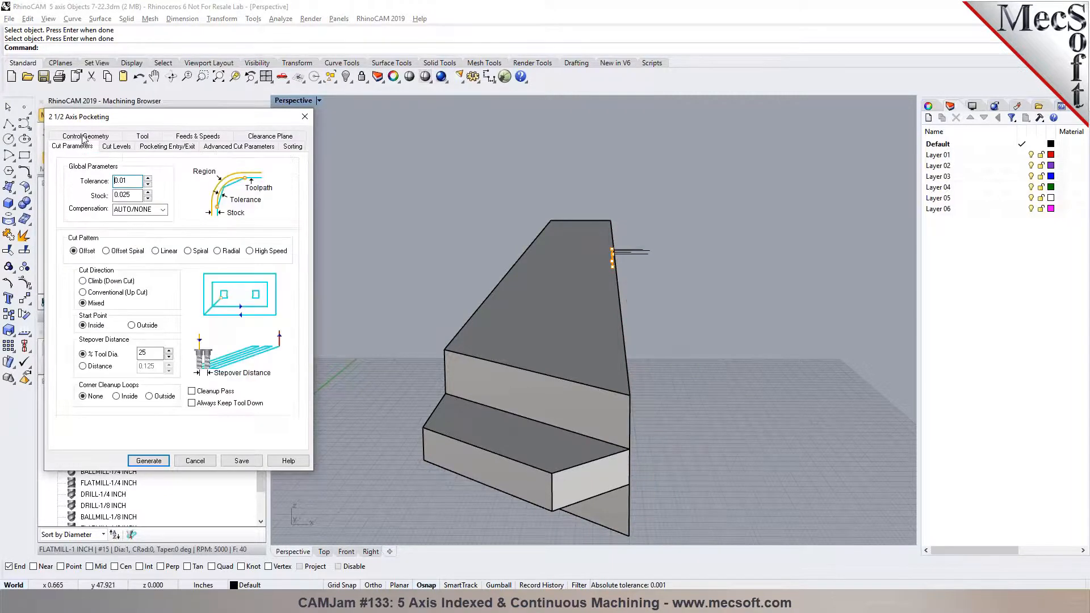
right_drag(601, 316, 544, 319)
scroll(545, 319, down, 5)
scroll(843, 239, up, 10)
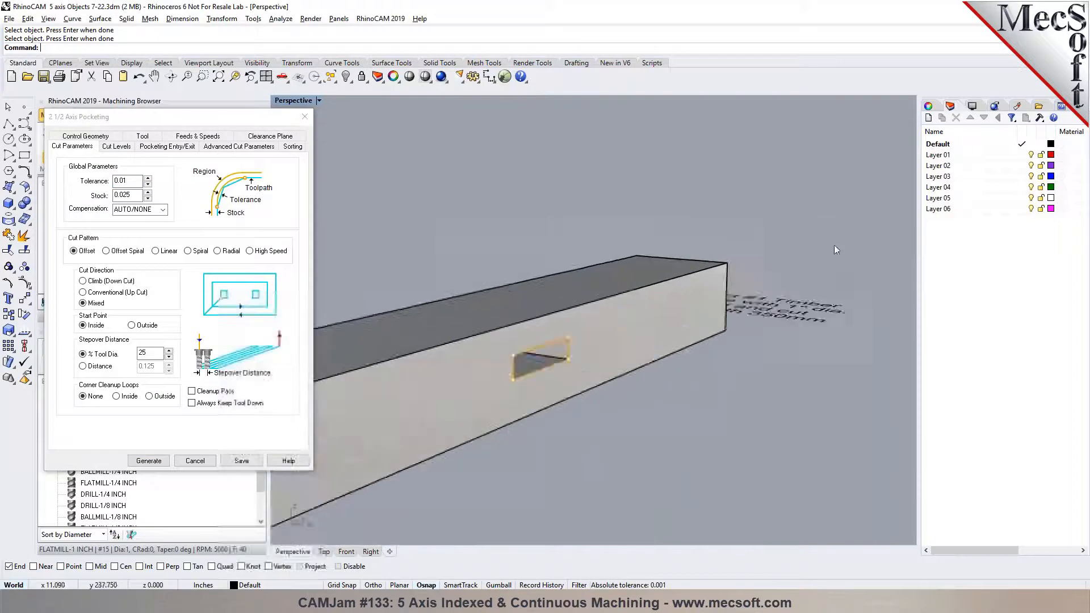
scroll(640, 365, down, 5)
scroll(340, 454, up, 10)
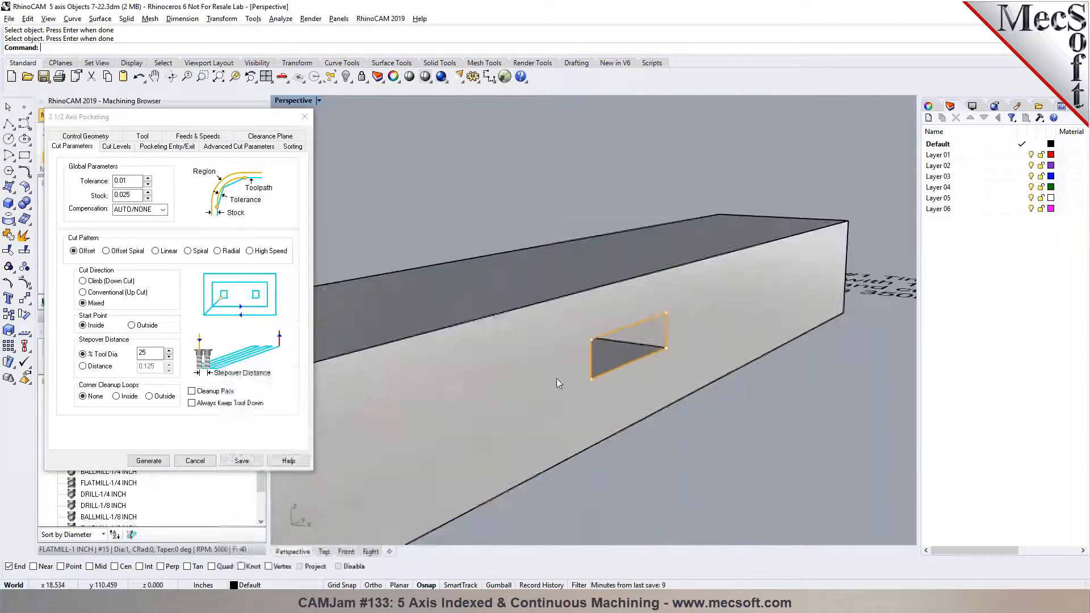
right_drag(625, 372, 624, 367)
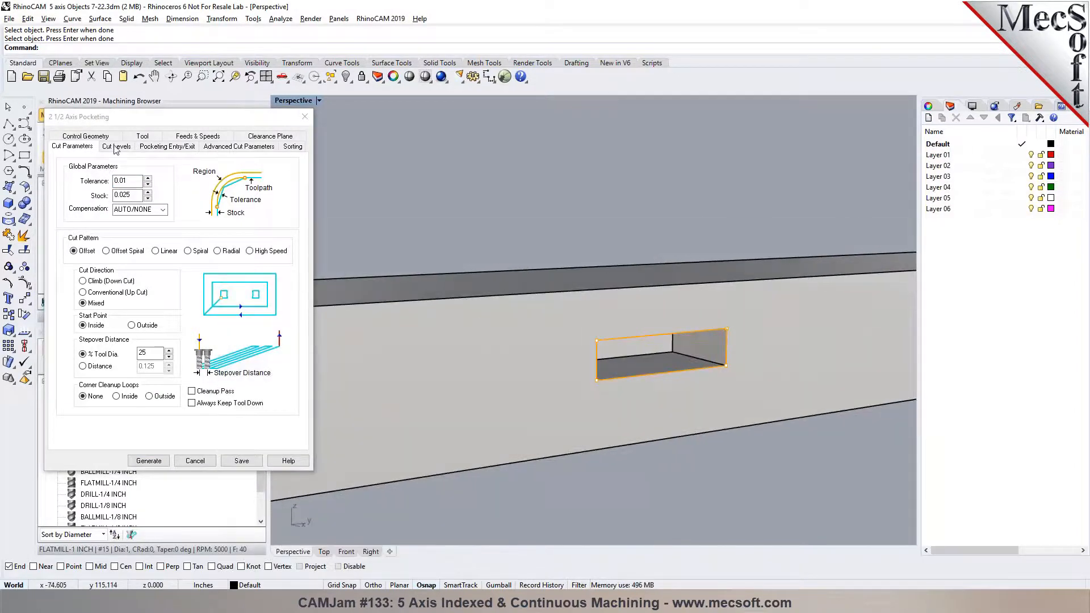
click(115, 147)
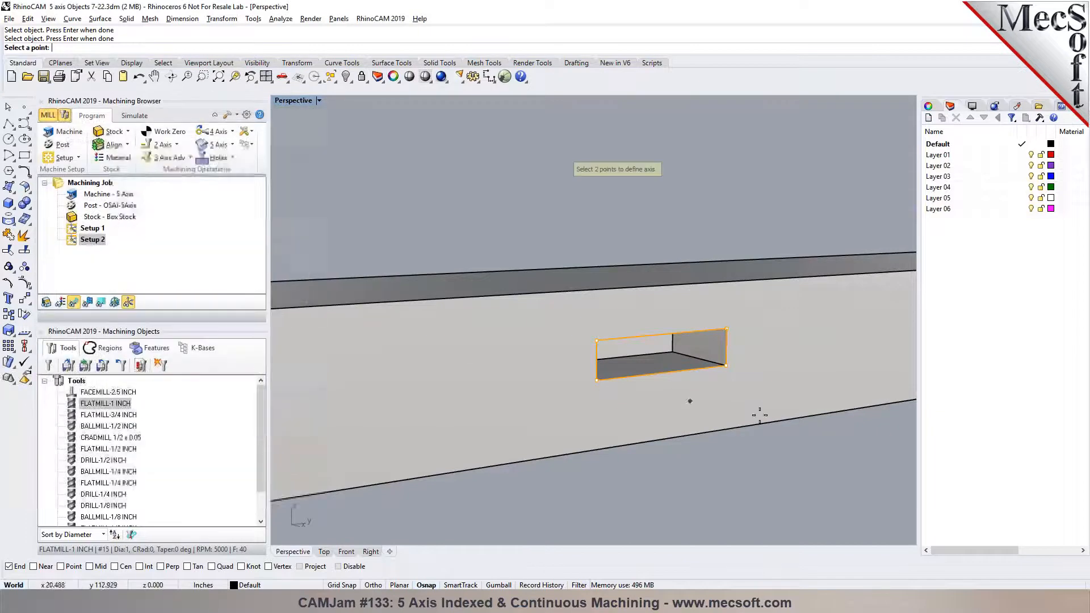
click(728, 366)
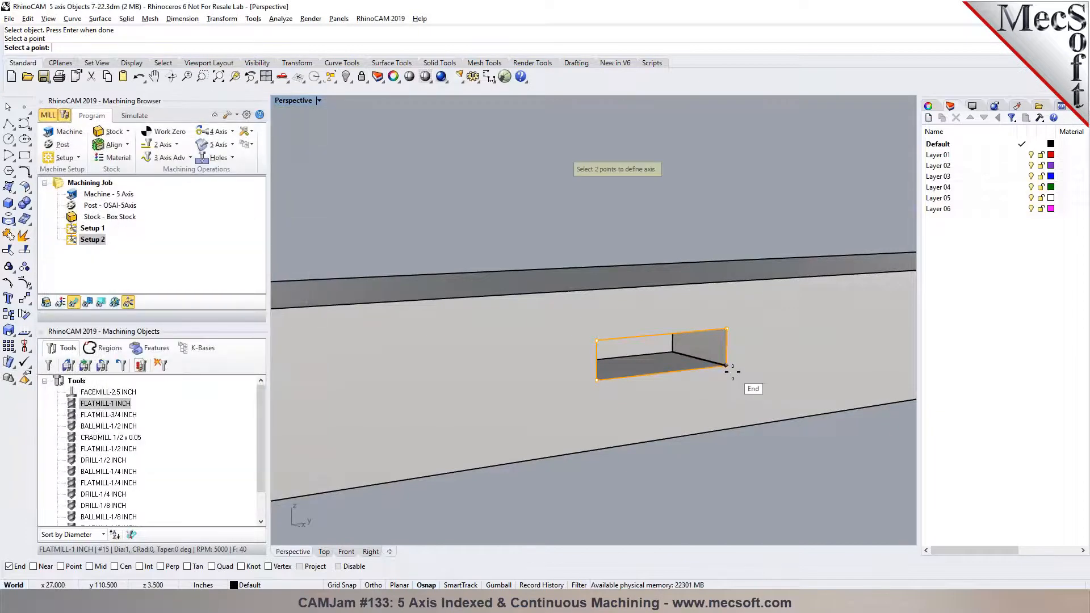
click(672, 353)
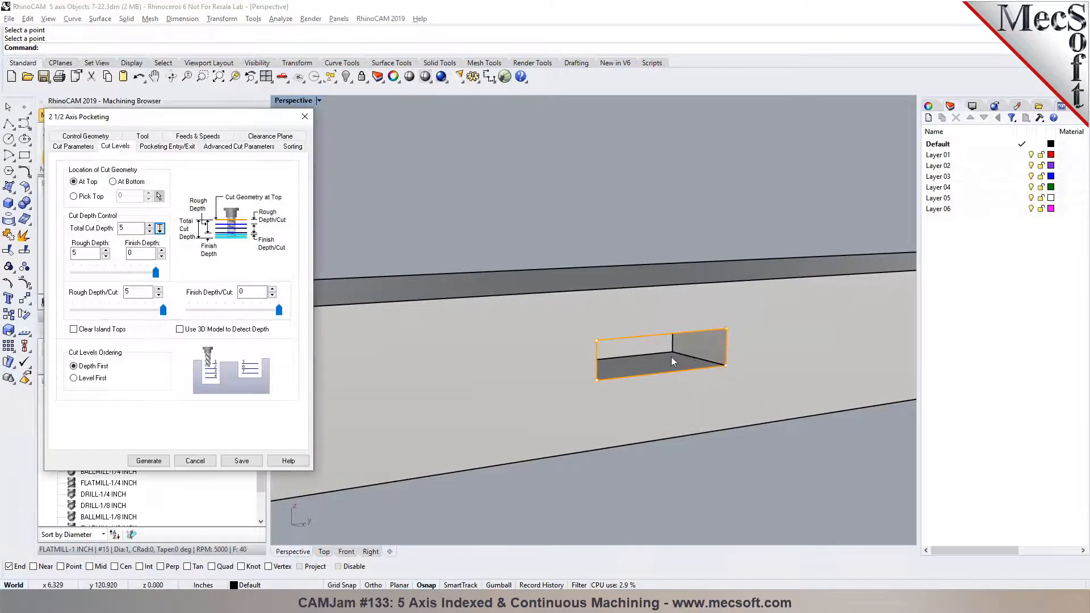
drag(143, 292, 109, 293)
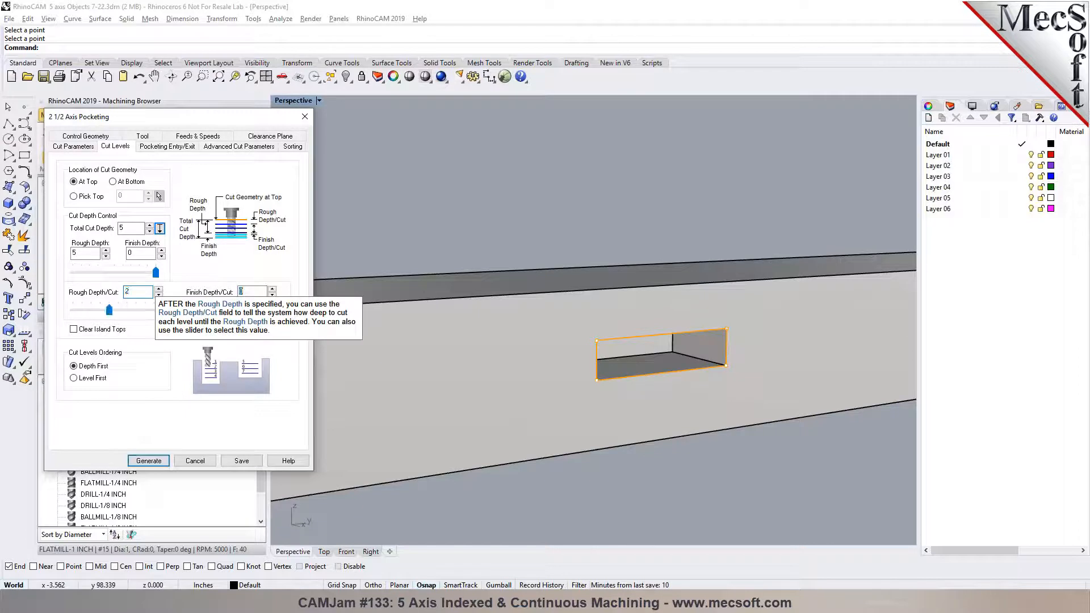
text(2)
click(160, 147)
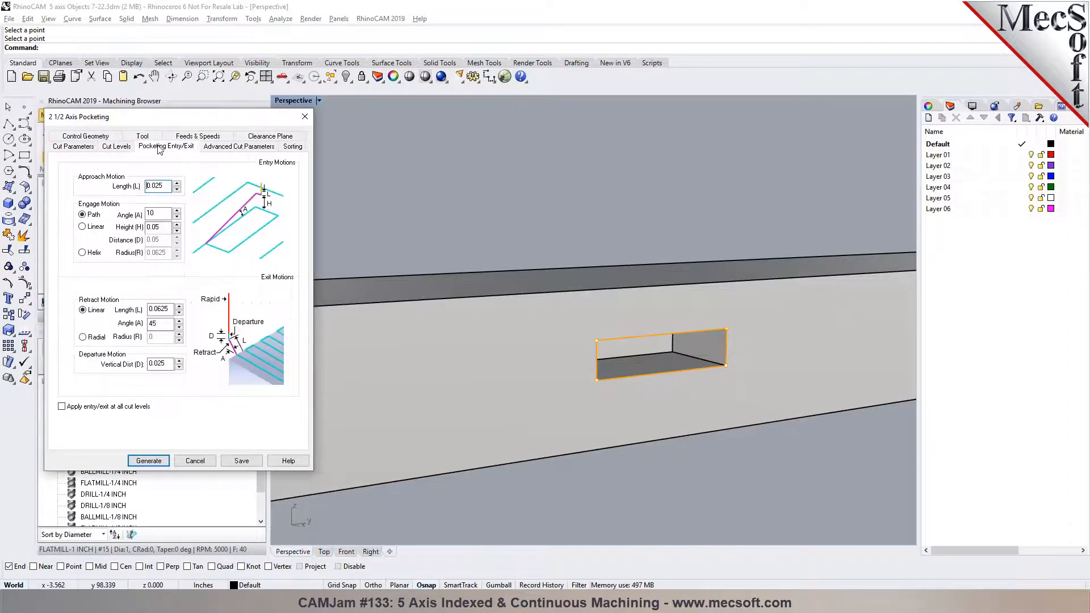
click(218, 148)
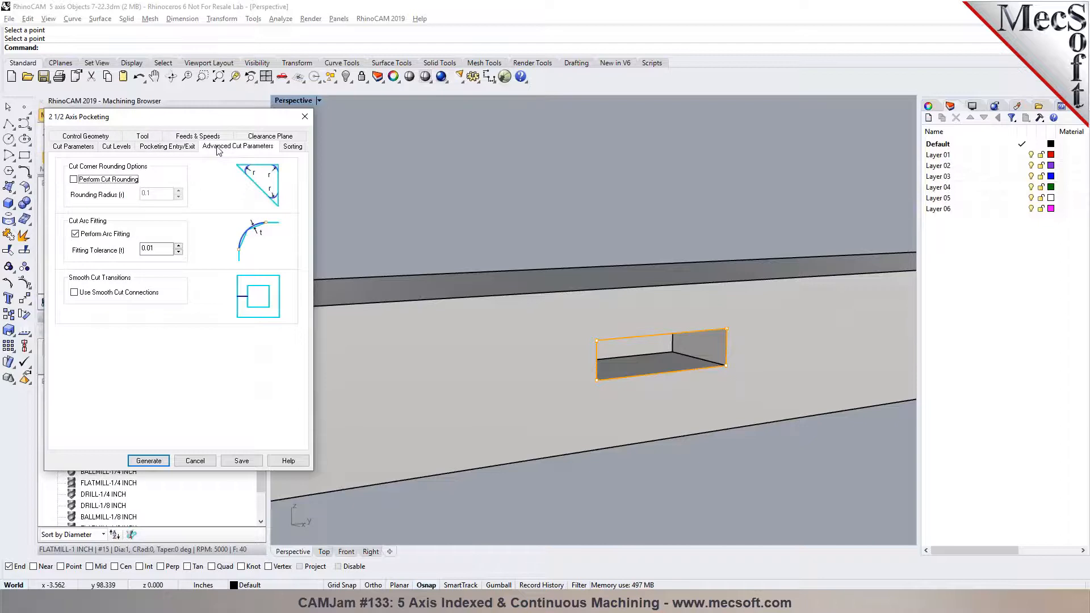
click(289, 147)
Change FLATMILL-1 INCH to a tool length of 6 with shoulder and flute lengths of 5, and save the edits to the tool.
click(141, 136)
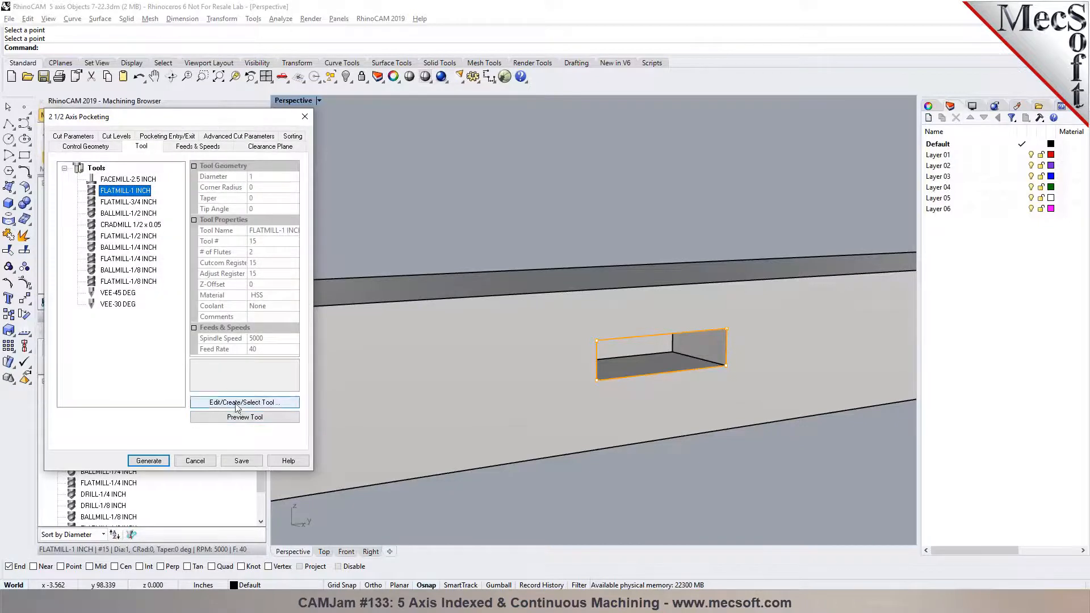
click(235, 404)
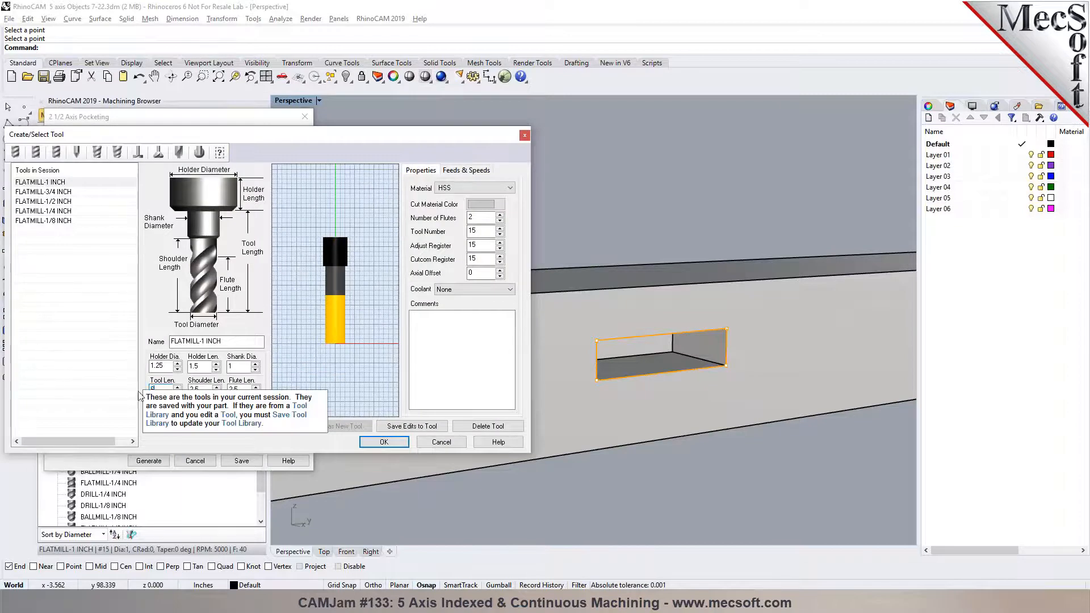
text(6)
key(Tab)
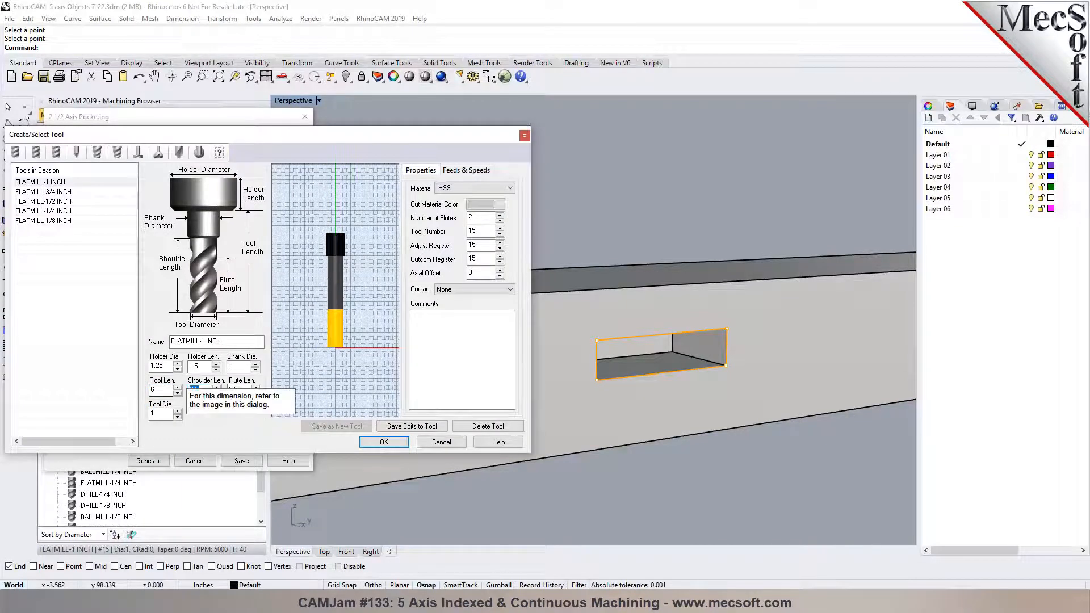
text(5)
key(Tab)
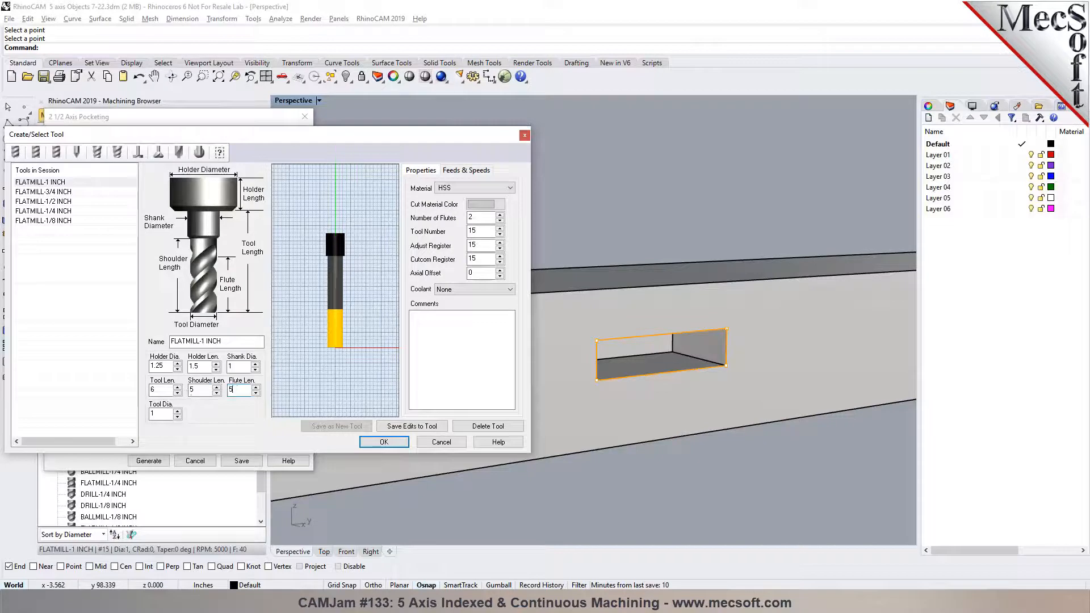
text(5)
key(Tab)
click(412, 426)
click(562, 344)
click(394, 443)
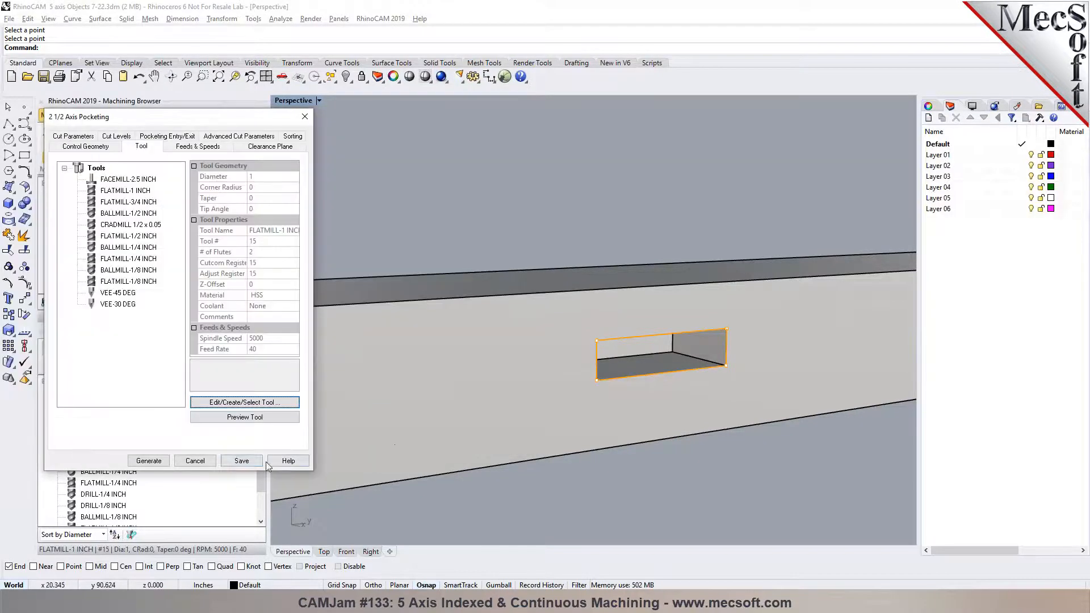
Generate the pocketing toolpath for the mortise and inspect it on the timber.
click(149, 462)
right_drag(666, 362, 569, 344)
scroll(697, 394, down, 5)
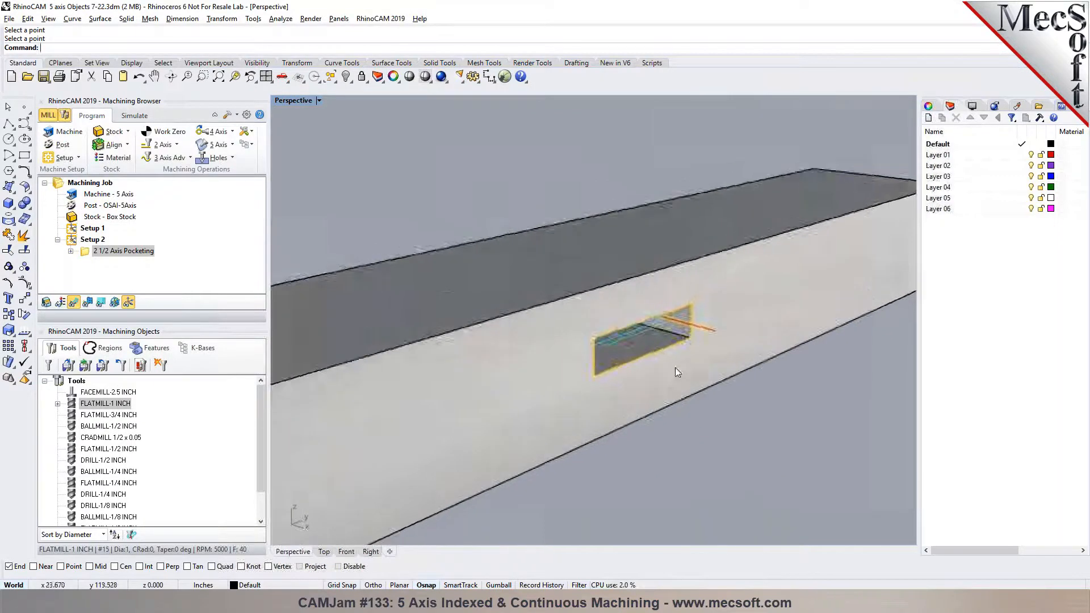
Simulate the mortise pocketing on the box stock, reduce the simulation speed, and run it again.
click(142, 117)
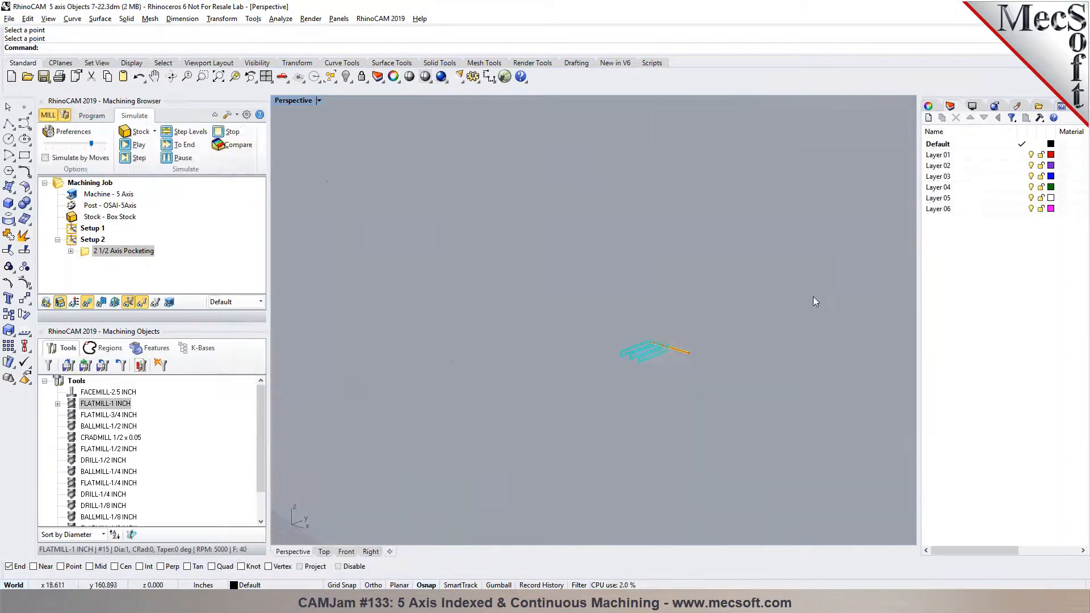
click(136, 146)
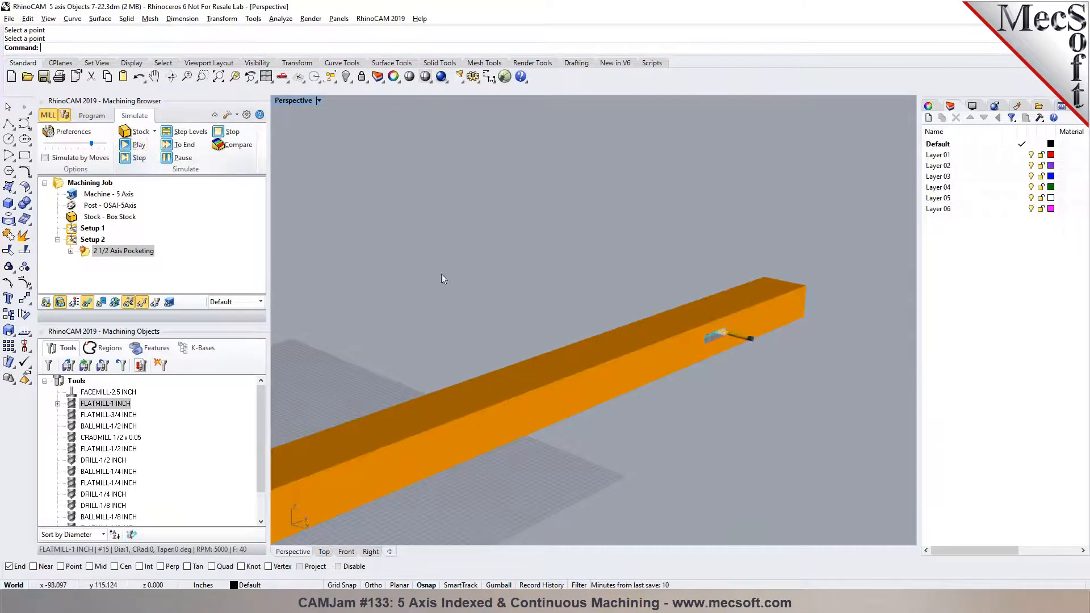
right_drag(884, 396, 645, 329)
drag(91, 145, 53, 144)
click(134, 146)
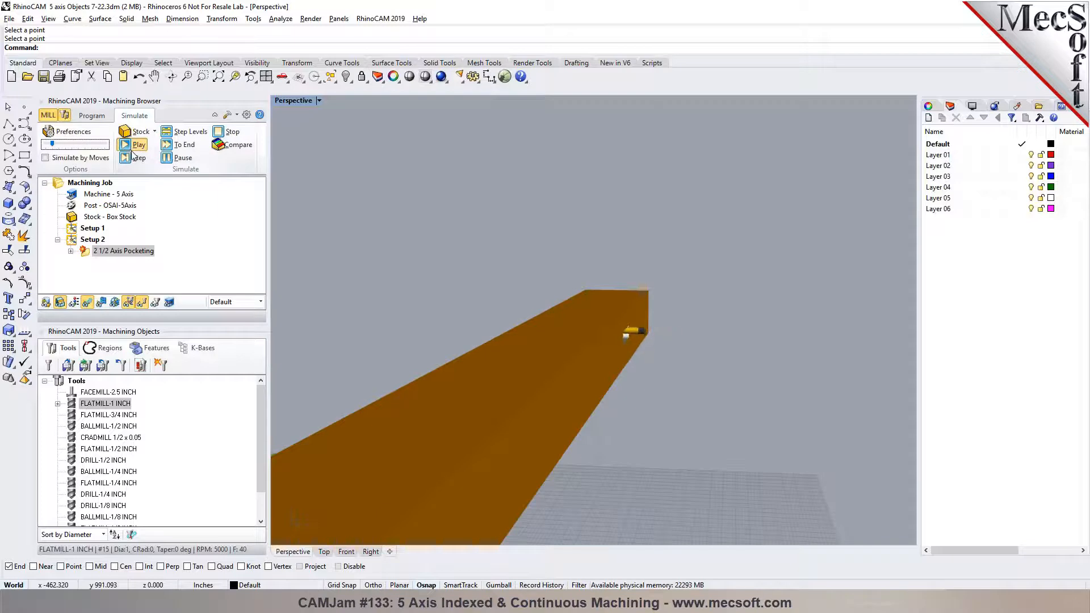
right_drag(694, 342, 603, 368)
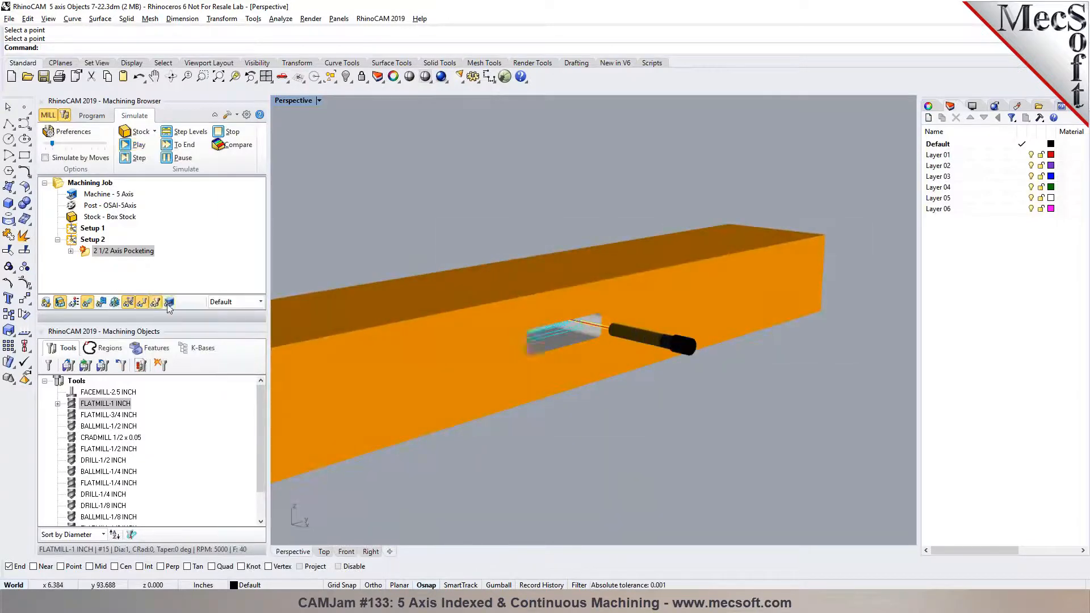
Inspect the simulated mortise stock from several angles, return to programming the job, and examine the timber's tenon end.
mouse_move(683, 313)
right_down()
mouse_move(762, 311)
mouse_move(700, 312)
right_up()
scroll(719, 312, down, 10)
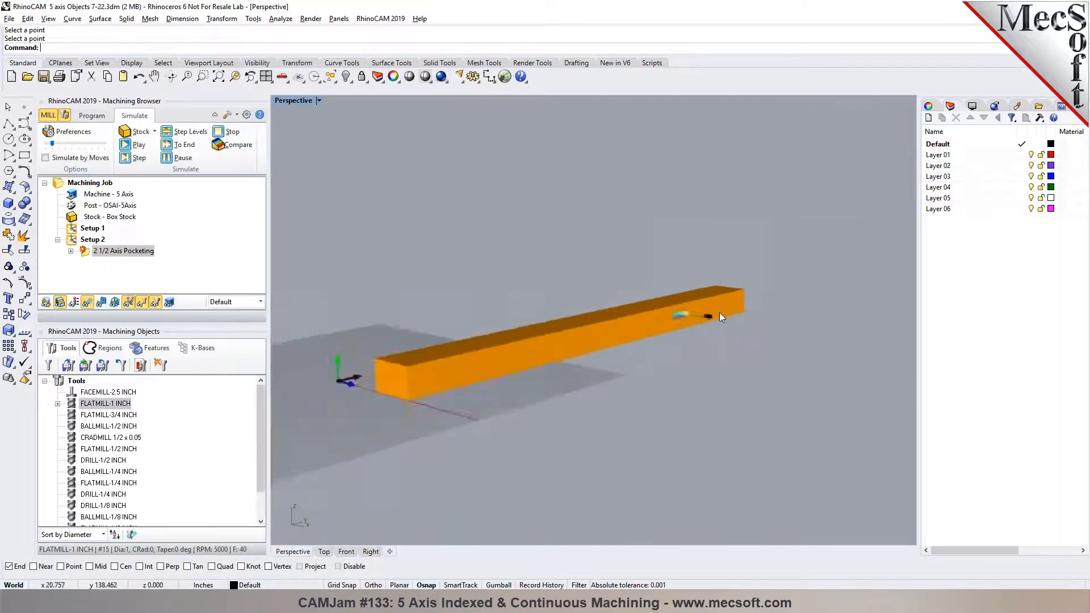
right_drag(539, 378, 570, 380)
scroll(570, 382, up, 4)
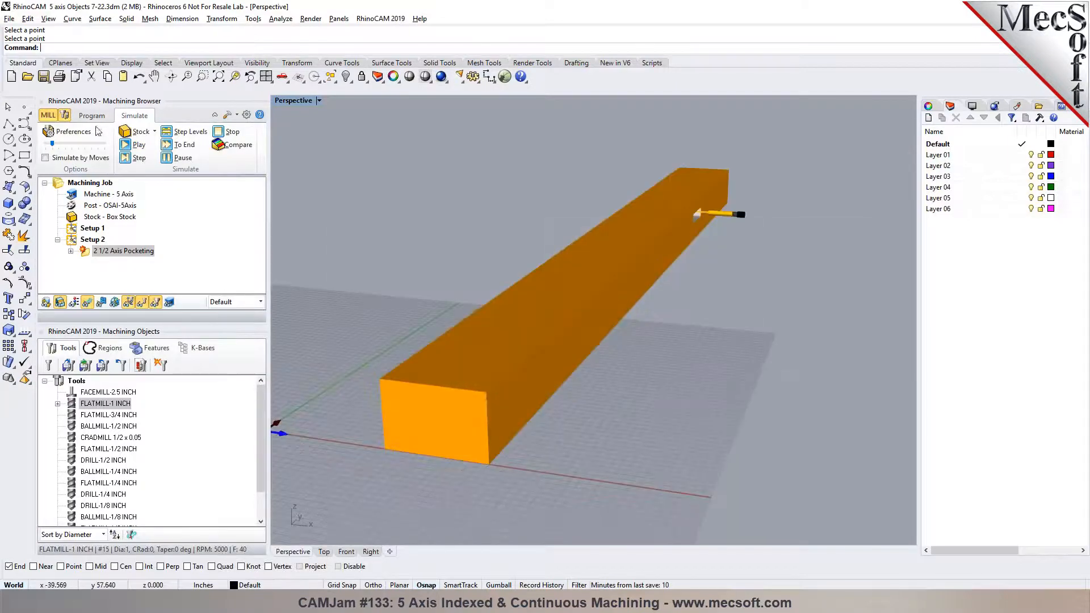
click(92, 117)
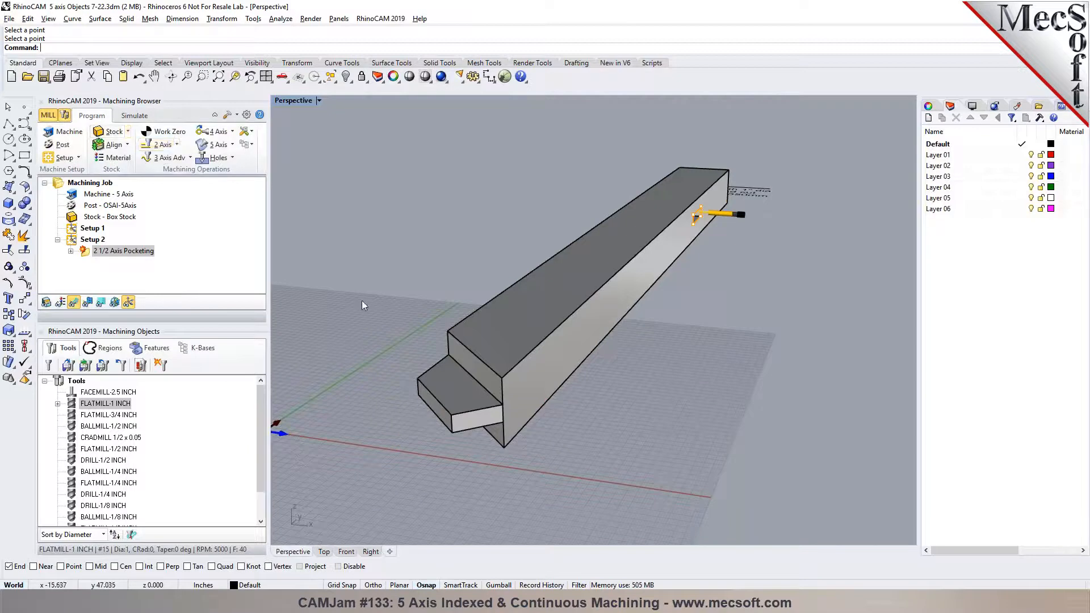
mouse_move(366, 305)
right_down()
mouse_move(433, 285)
mouse_move(386, 299)
mouse_move(390, 287)
mouse_move(384, 305)
right_up()
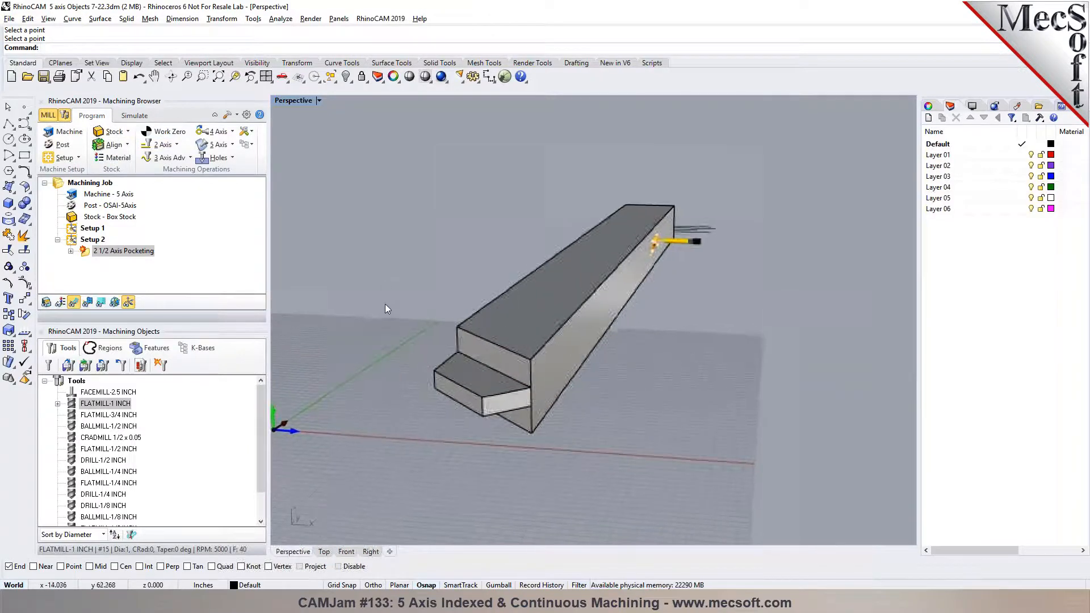
scroll(385, 305, up, 3)
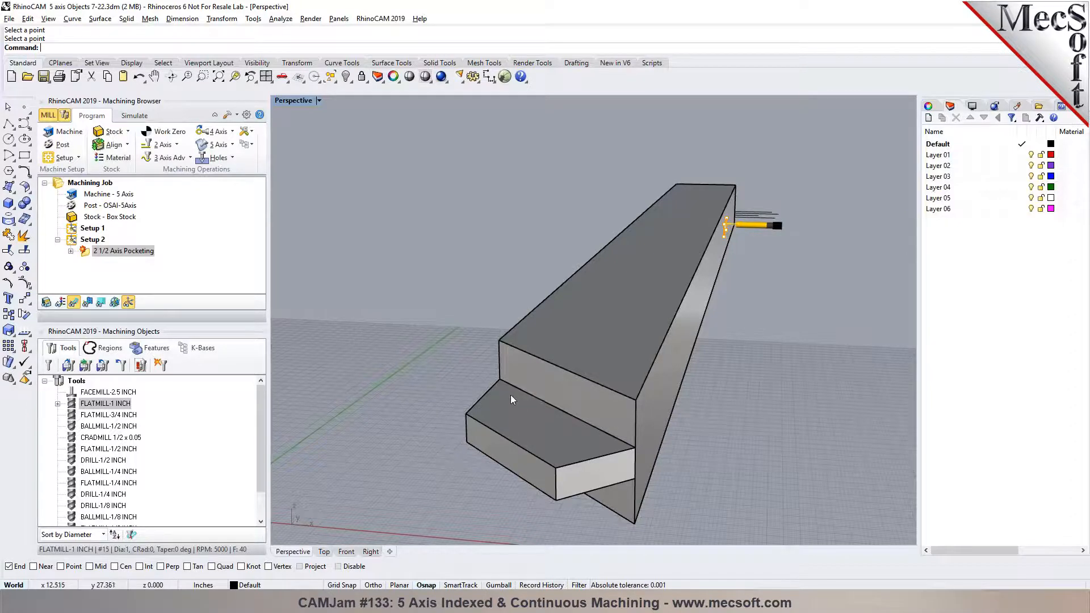
Duplicate the lower and two vertical edges of the shoulder face above the tenon onto Layer 01, and check the curves with the Default layer hidden.
text(DupEdge)
key(Return)
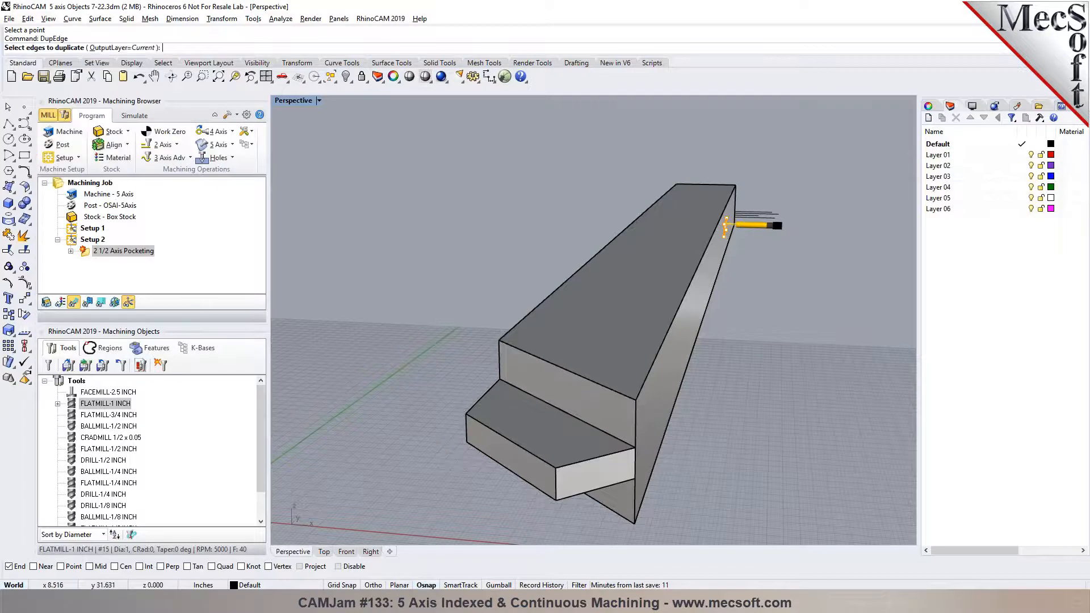
click(1022, 155)
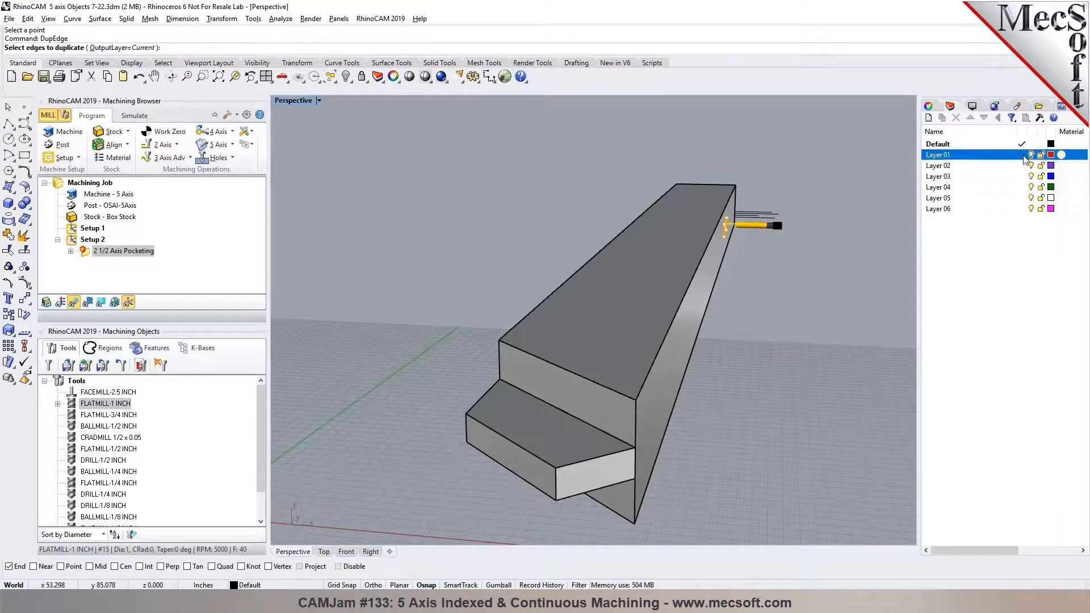
click(564, 413)
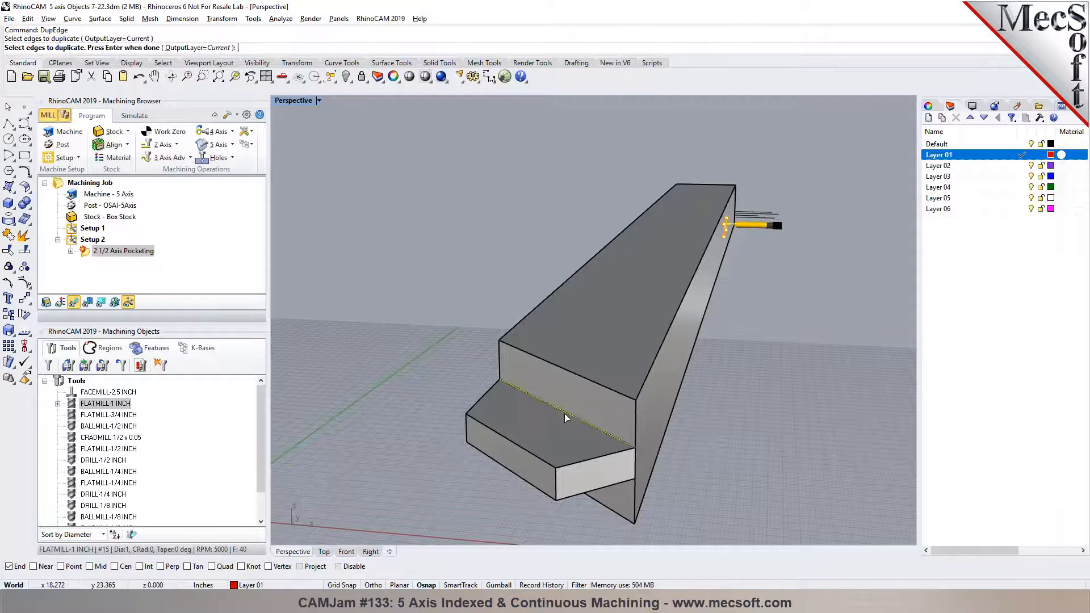
click(635, 444)
click(500, 367)
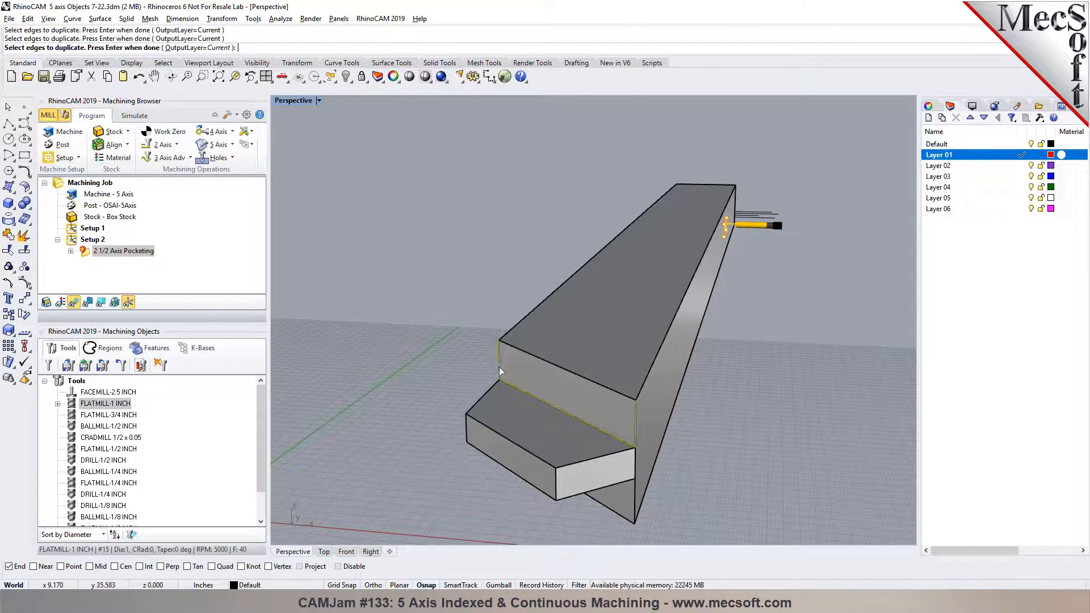
key(Return)
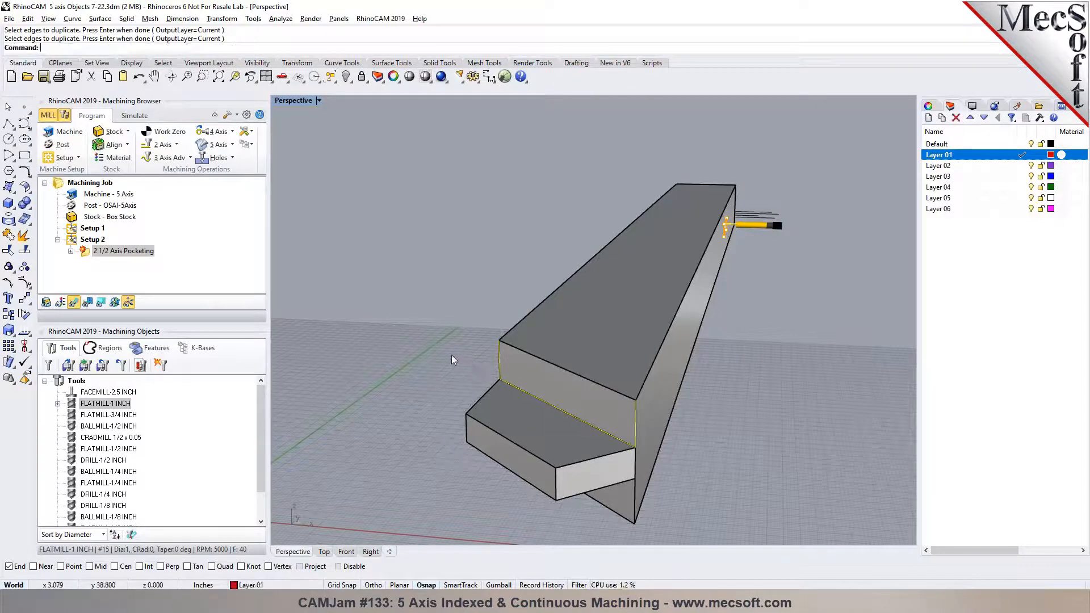
click(1031, 145)
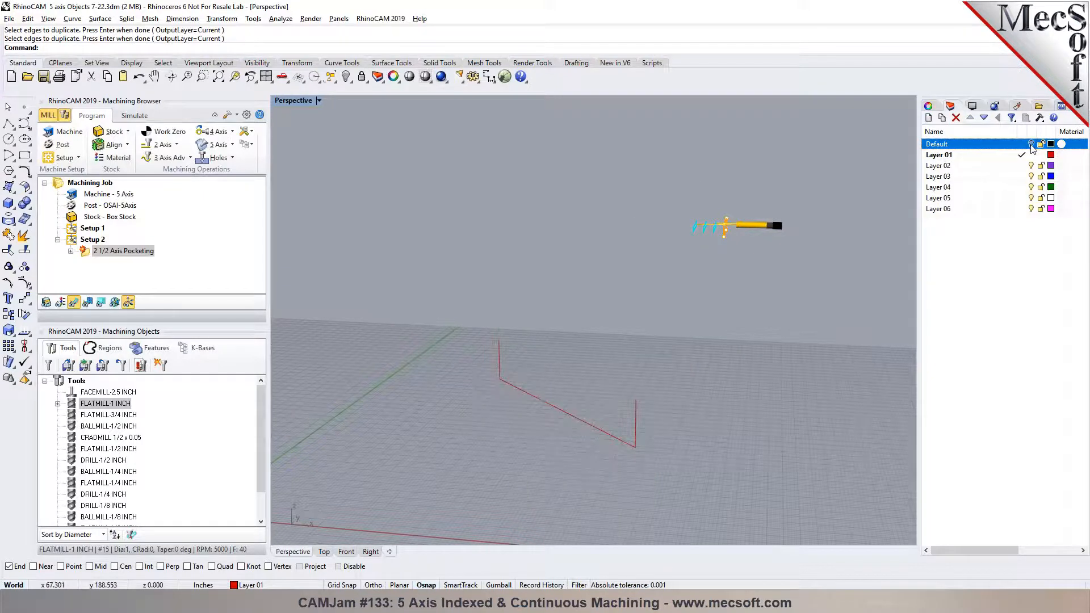
click(1031, 145)
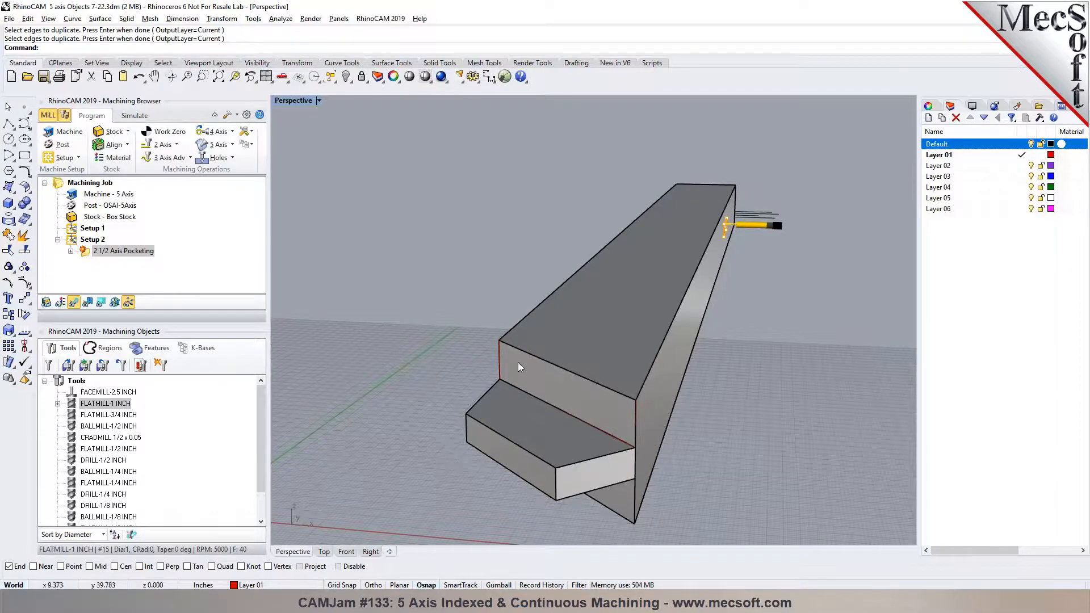
Join the three duplicated edge curves on Layer 01 into one open curve and flip its direction.
scroll(516, 365, up, 4)
right_drag(572, 378, 523, 381)
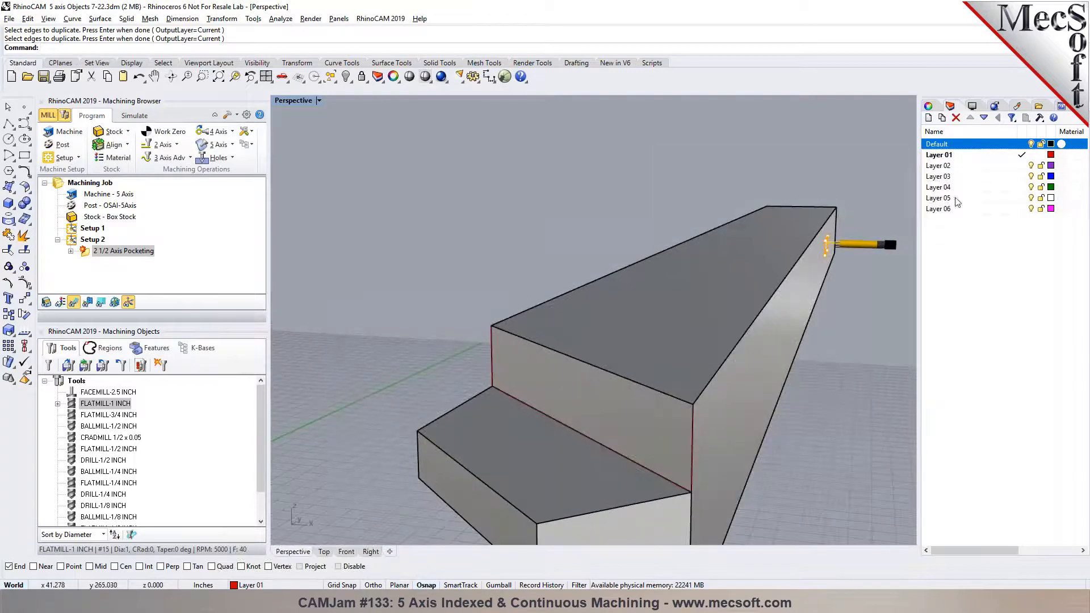
right_click(936, 158)
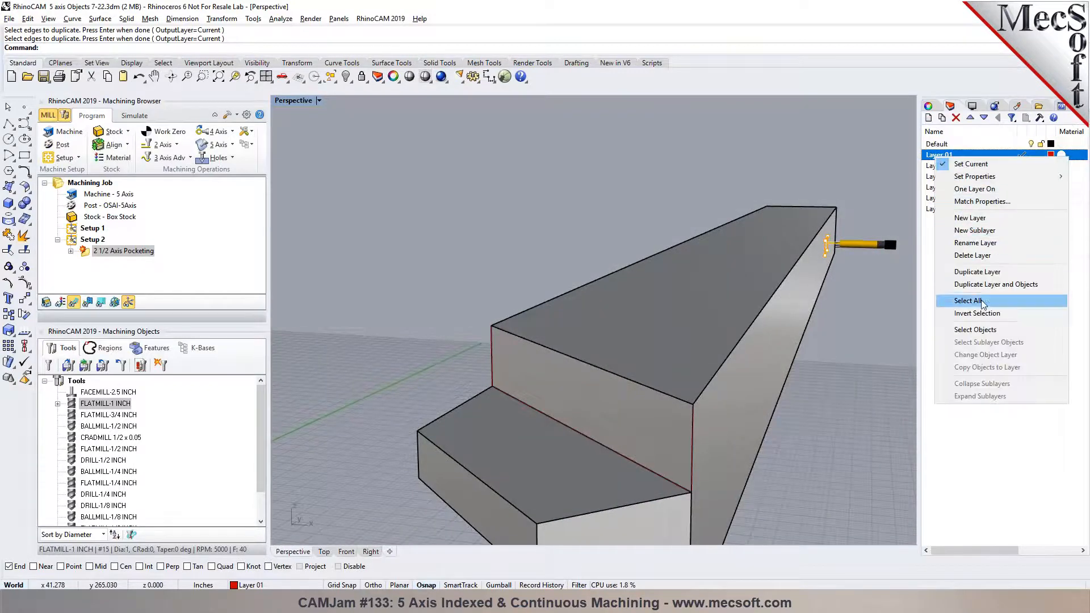
click(989, 331)
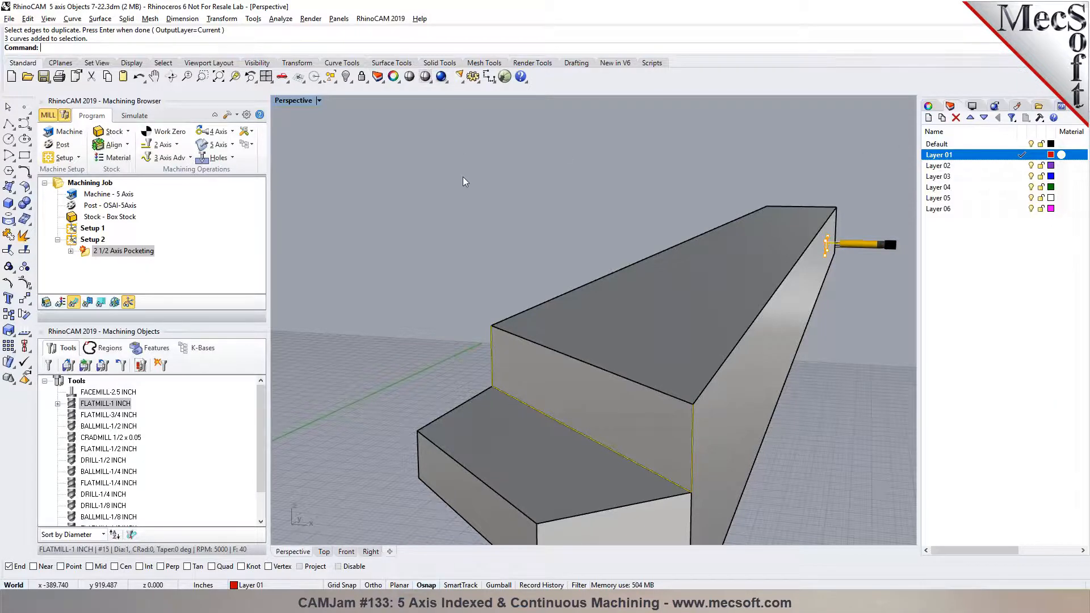
key(Return)
text(Dir)
key(Return)
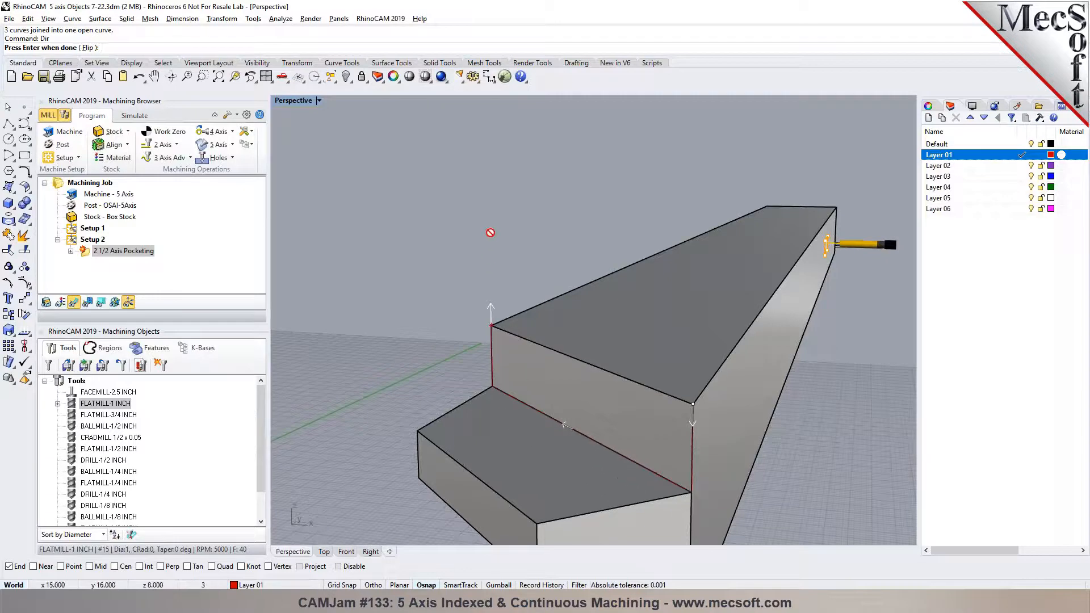
click(88, 47)
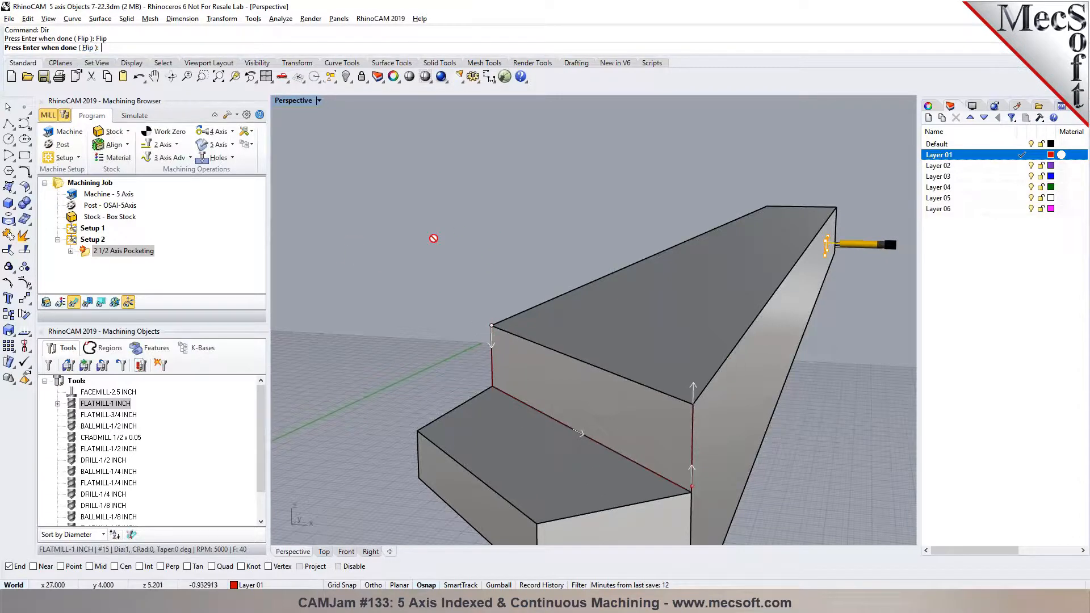
key(Return)
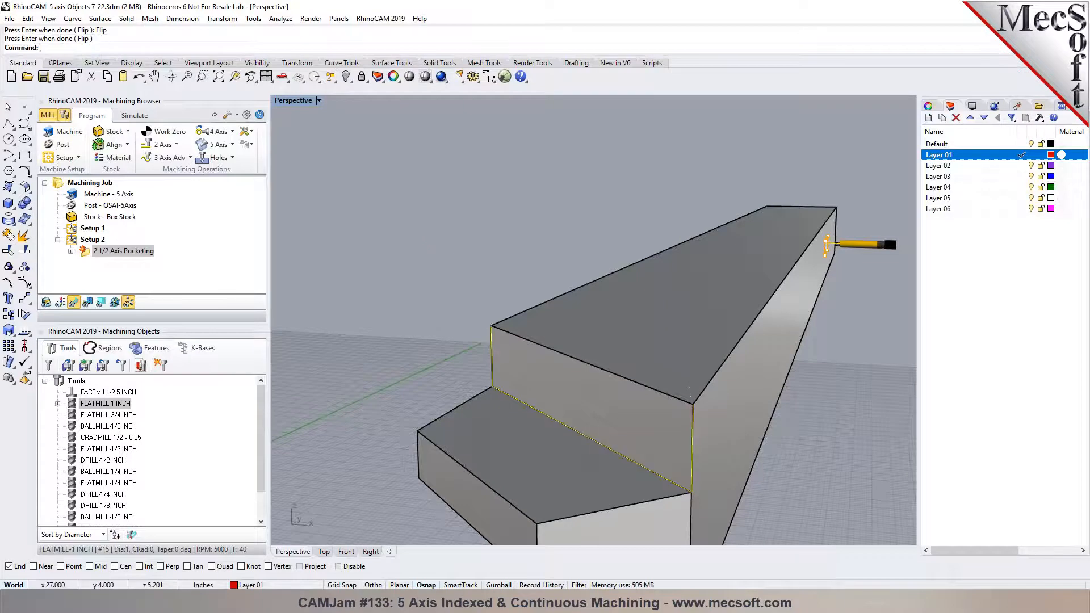
Extend the left vertical end of the joined shoulder curve upward by 10 inches.
click(492, 344)
click(525, 373)
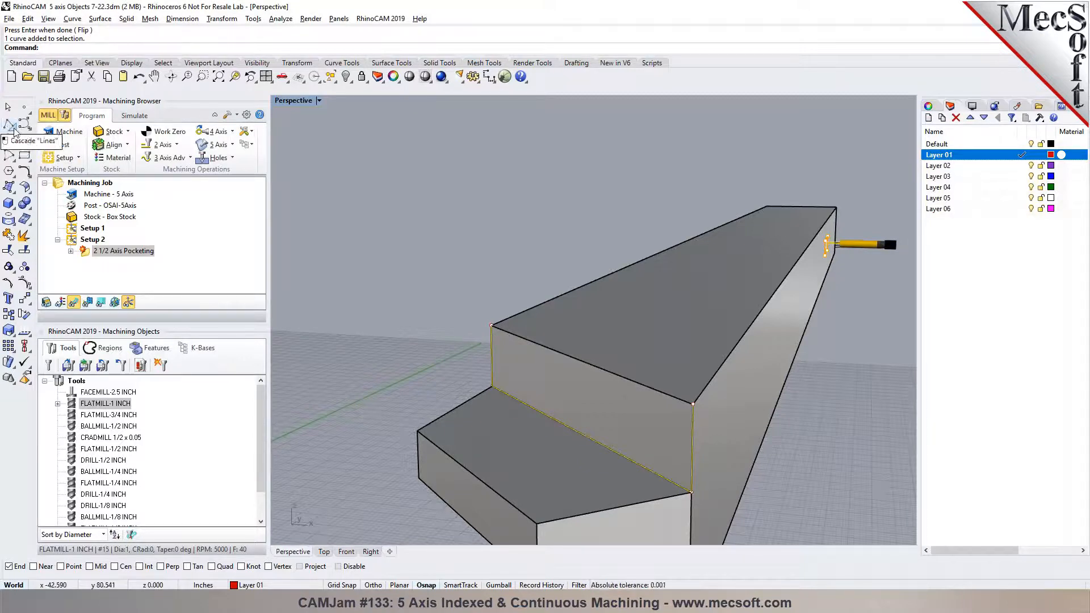
key(Escape)
text(Extend)
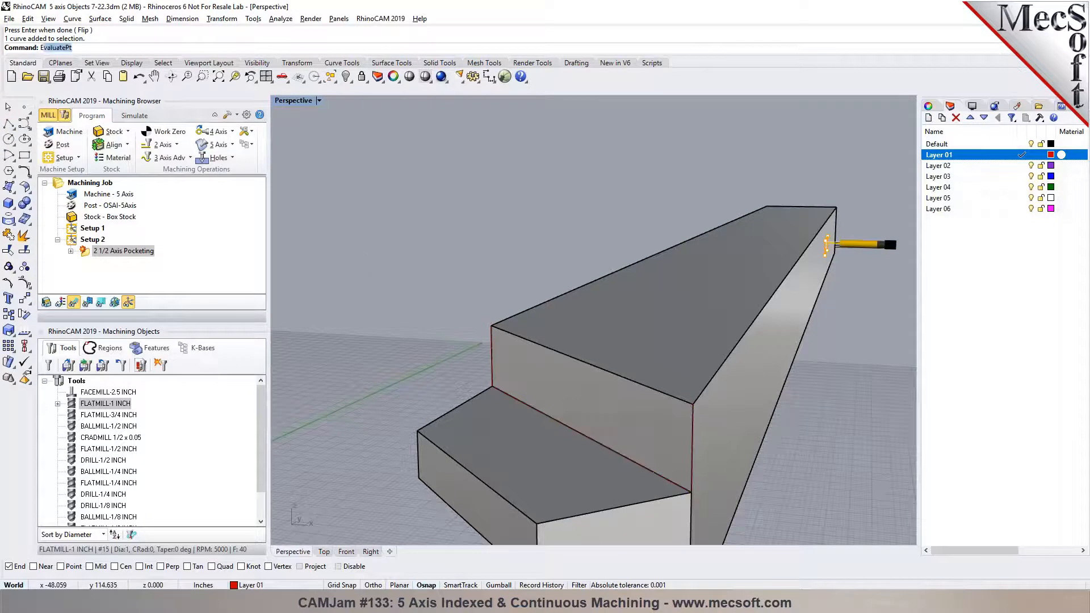
key(Return)
key(Return)
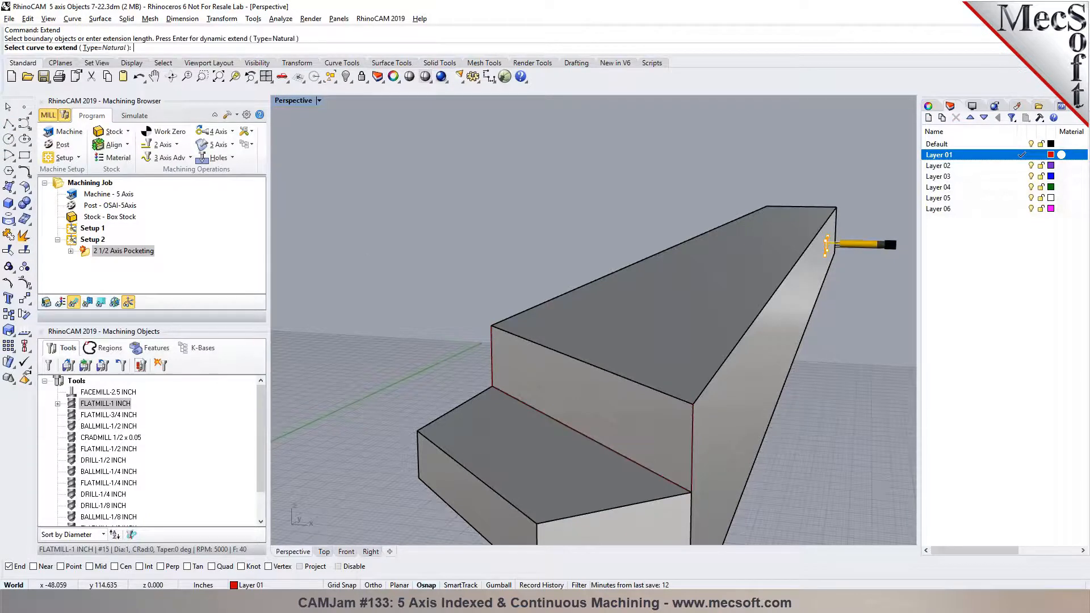
click(492, 339)
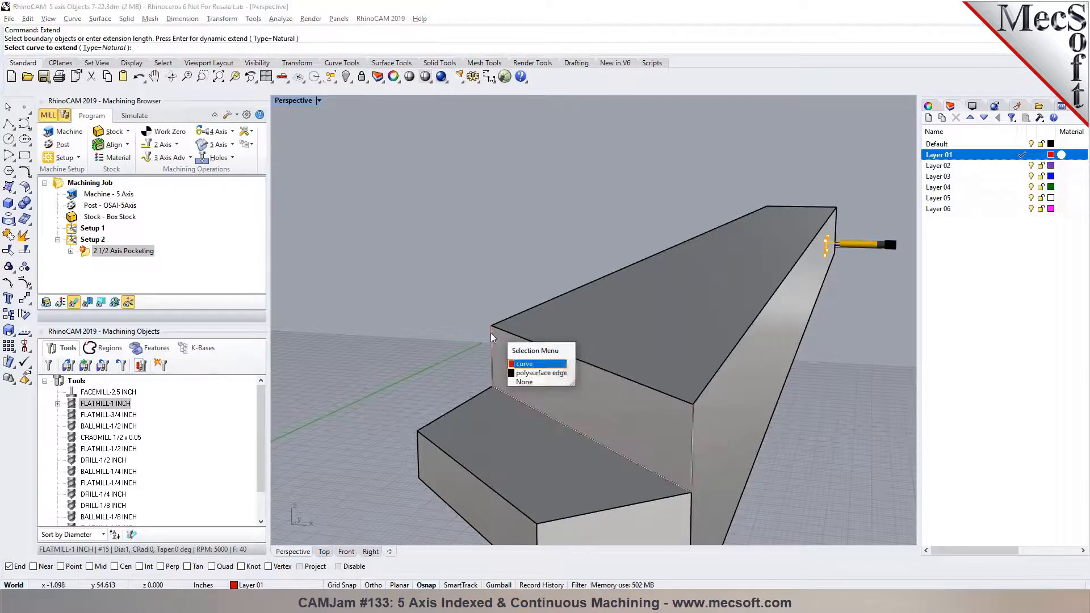
click(523, 364)
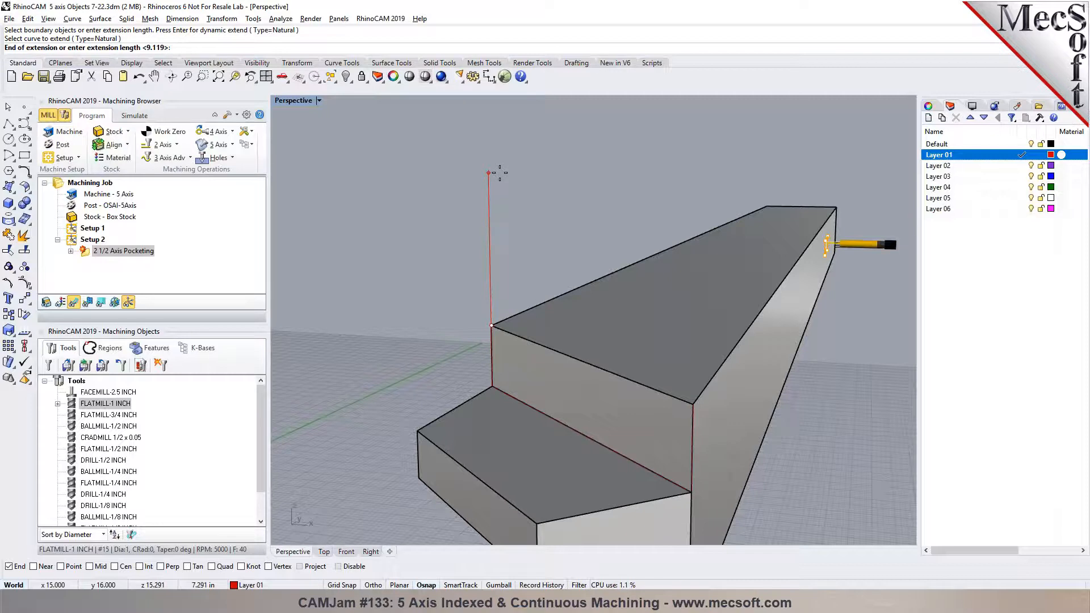
text(10)
scroll(662, 284, down, 3)
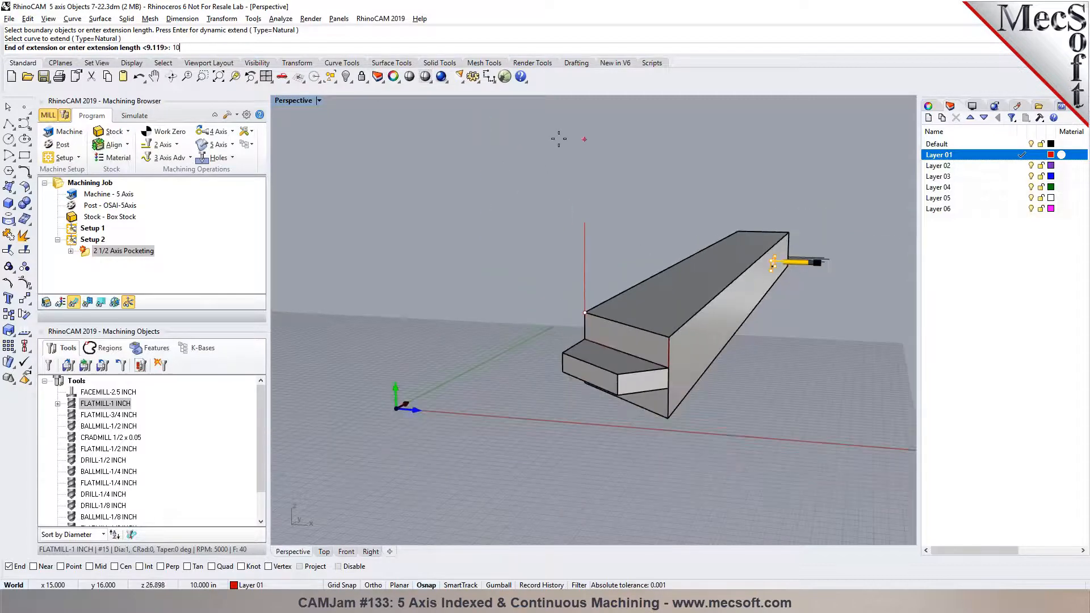
key(Return)
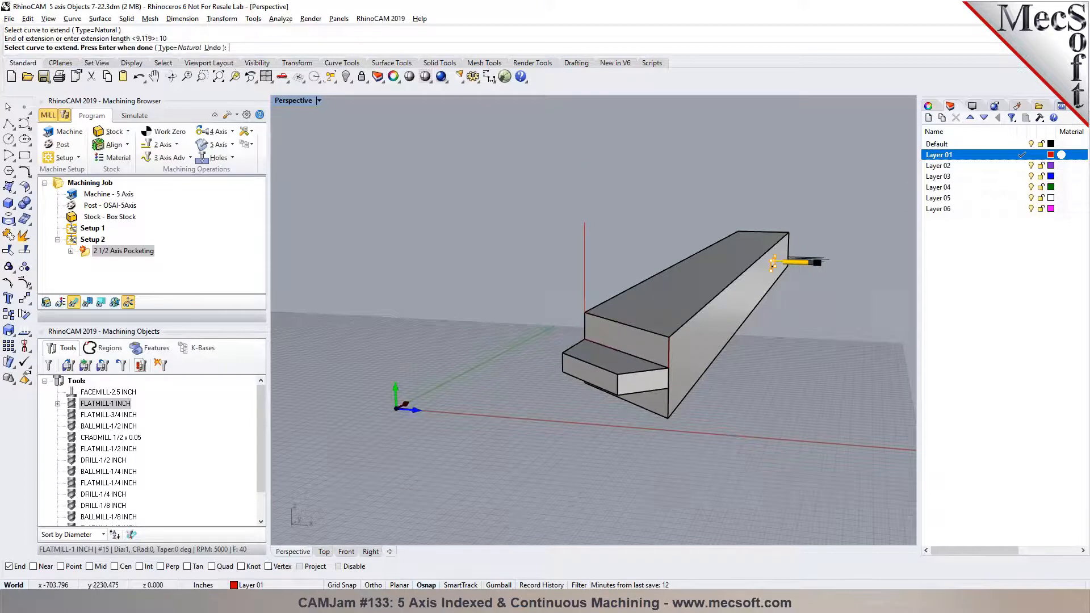
Extend the right vertical end of the shoulder curve upward by 10 inches as well, and finish the Extend command.
scroll(654, 329, up, 1)
click(674, 347)
click(717, 382)
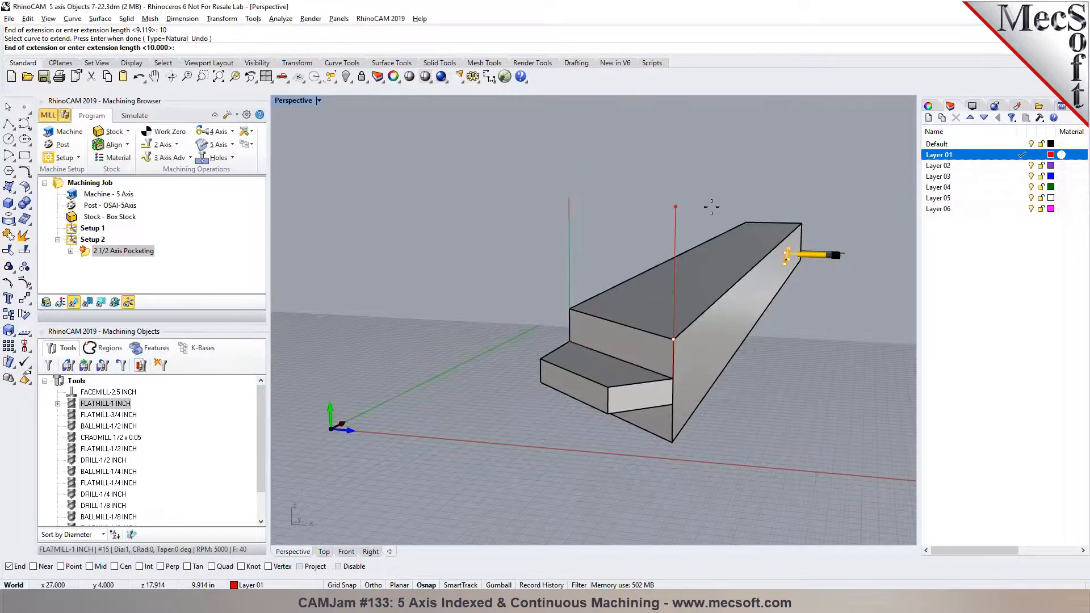
key(Return)
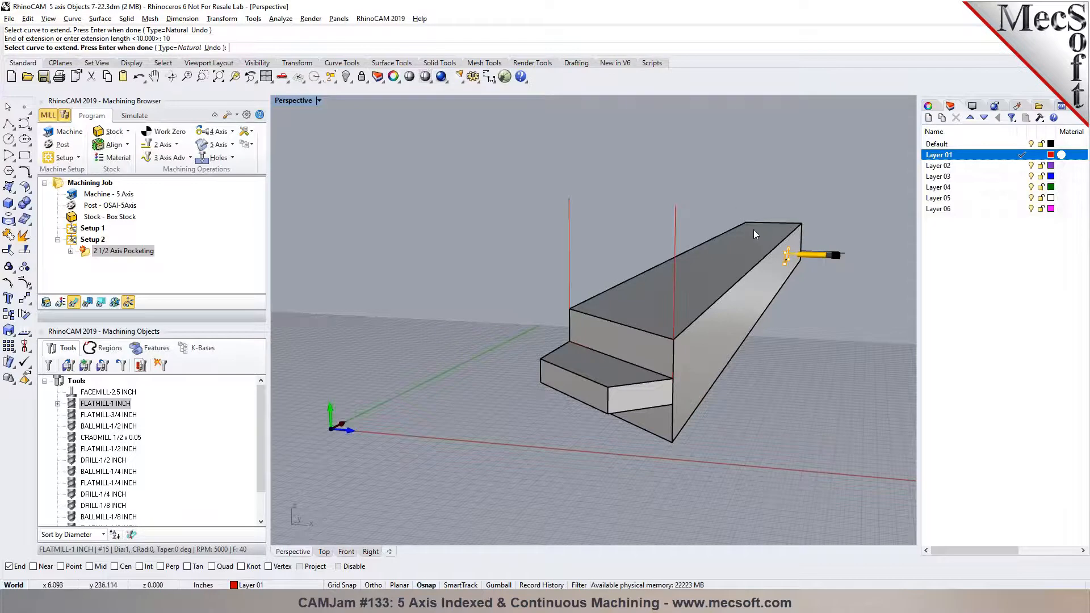
key(Return)
Create a new machining setup with its orientation aligned to the angled shoulder face above the tenon.
right_drag(582, 162, 587, 183)
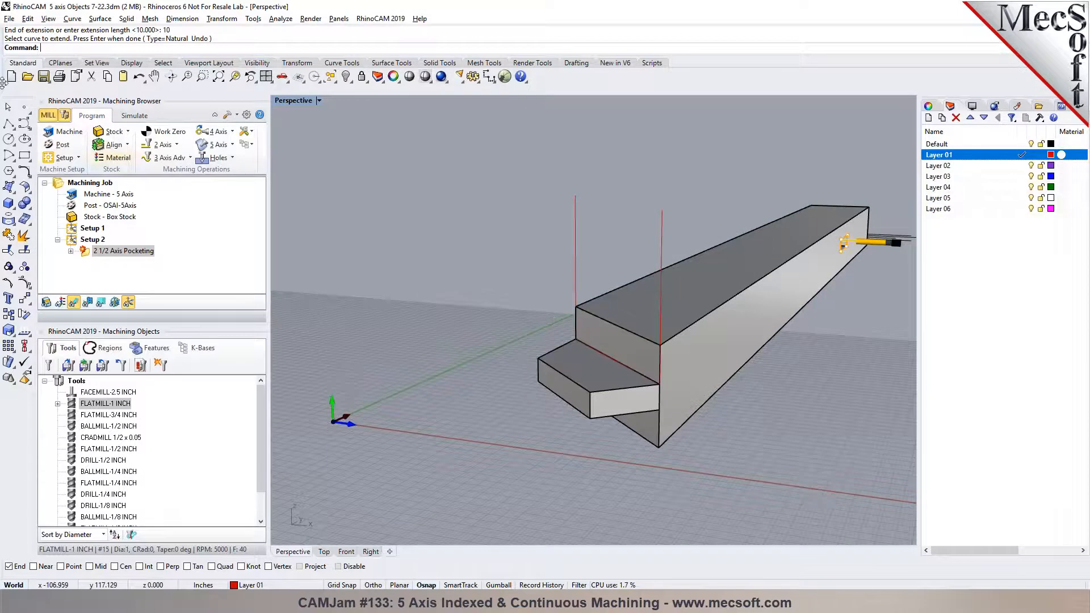
click(61, 157)
click(99, 183)
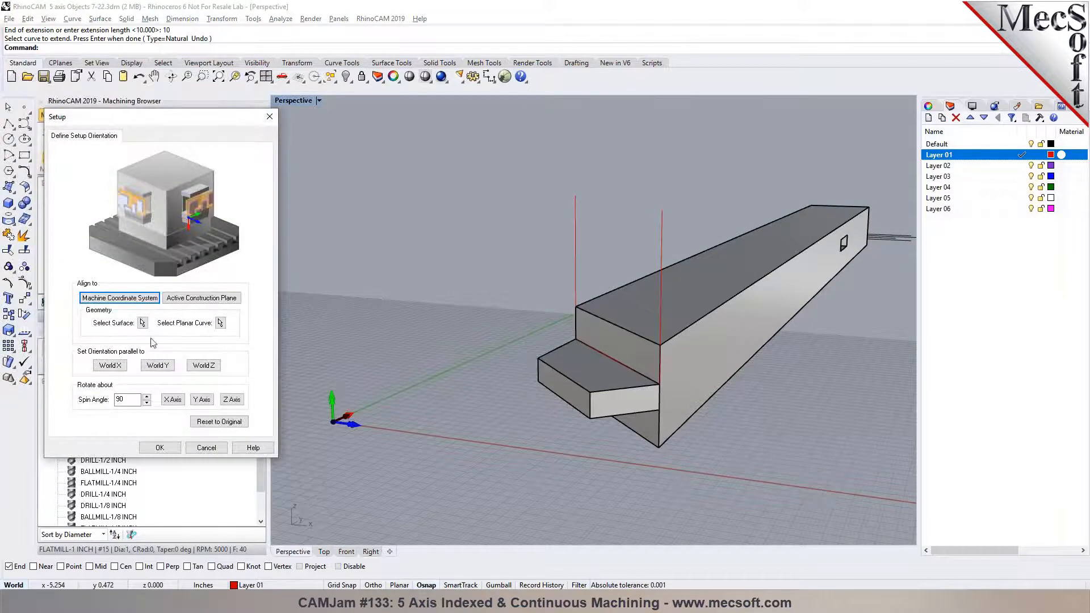
click(142, 323)
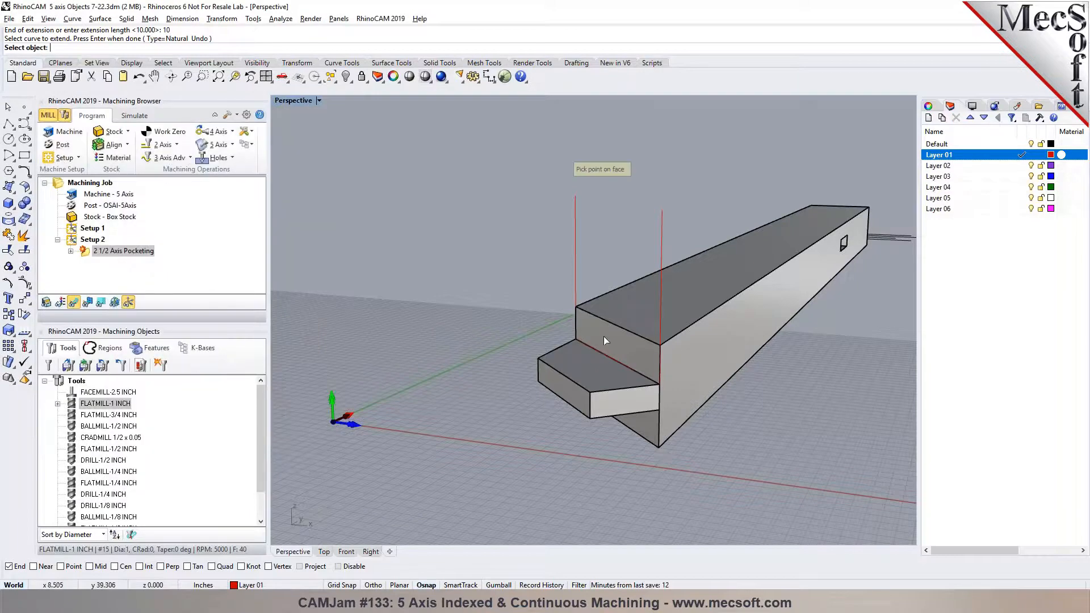
click(604, 337)
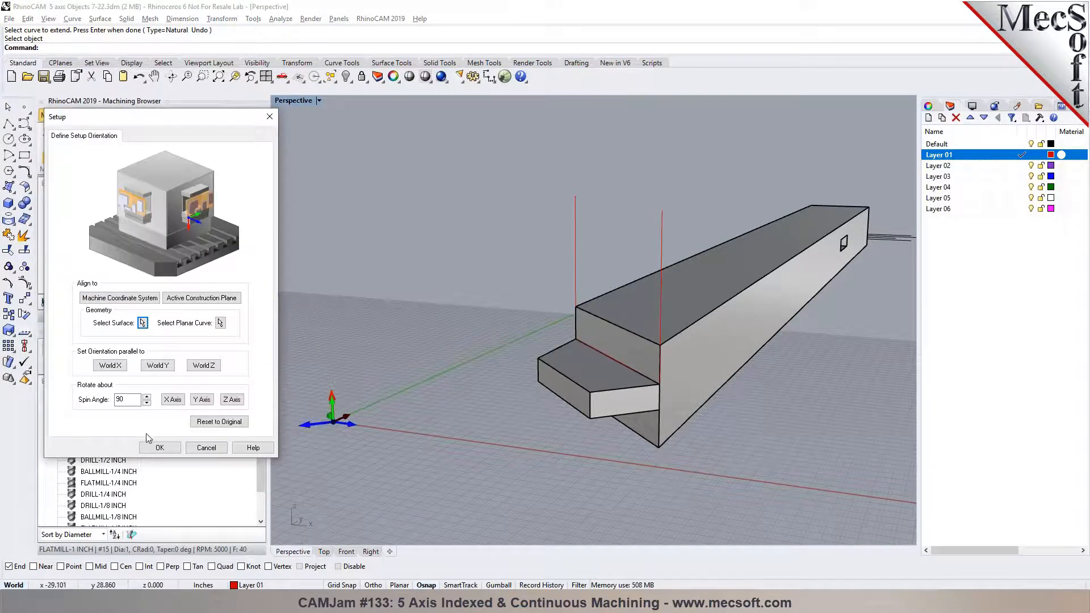
click(160, 447)
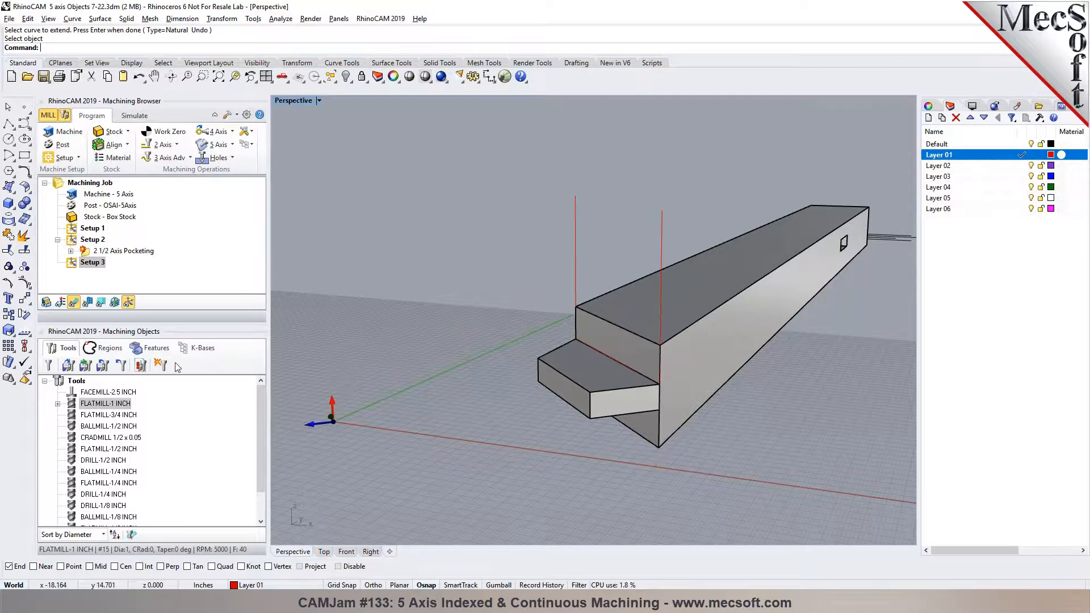
Edit Setup 3 by rotating its orientation 90 degrees about the Y axis, and check the resulting axes.
double_click(71, 264)
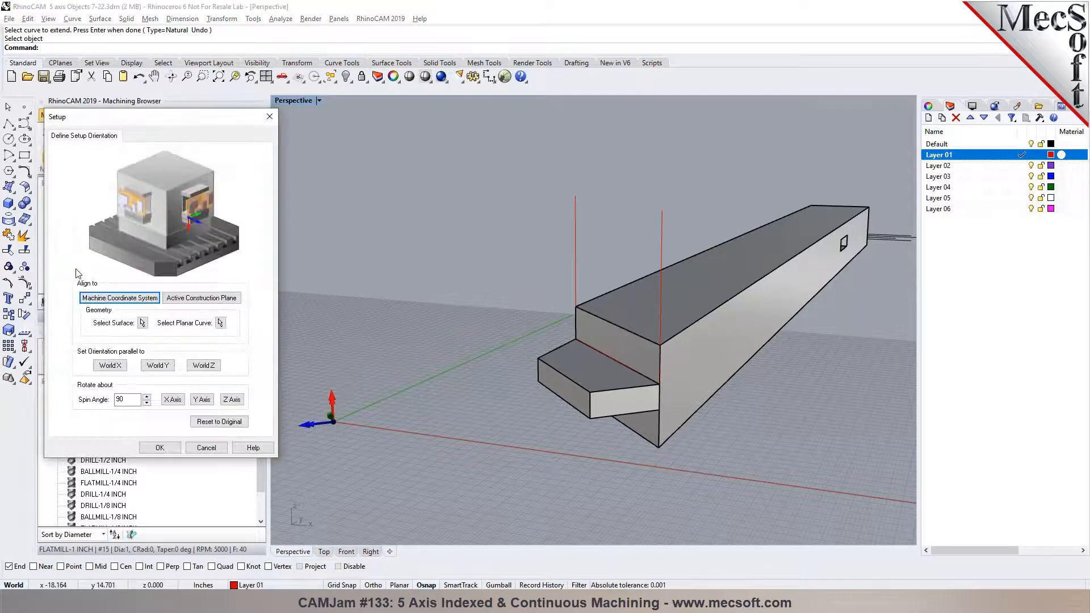
click(202, 400)
click(160, 448)
right_drag(322, 427, 390, 438)
right_drag(471, 410, 394, 448)
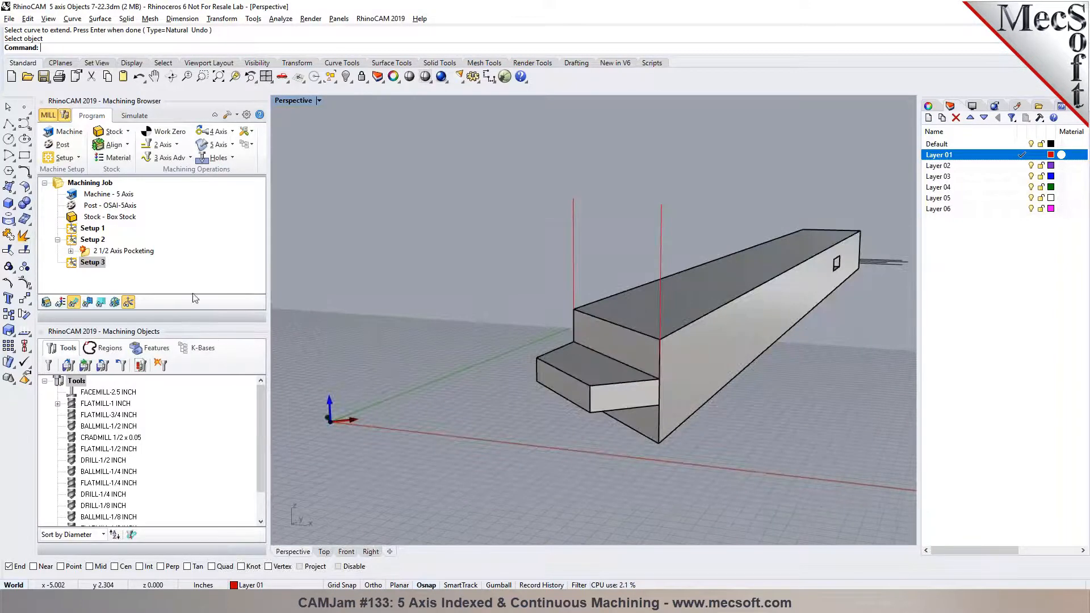
click(574, 271)
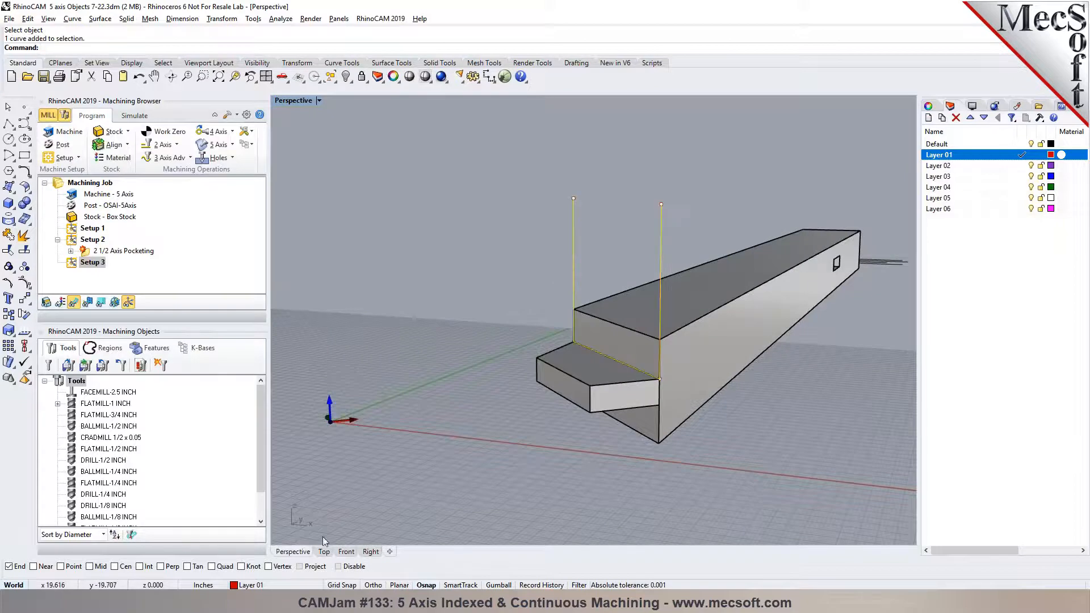
click(48, 365)
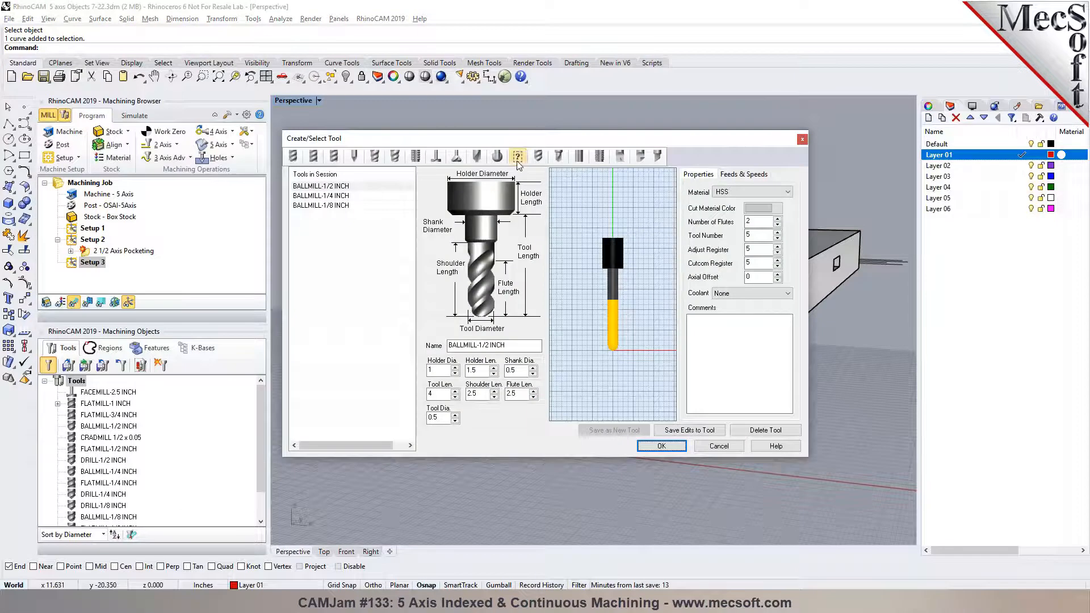
click(436, 156)
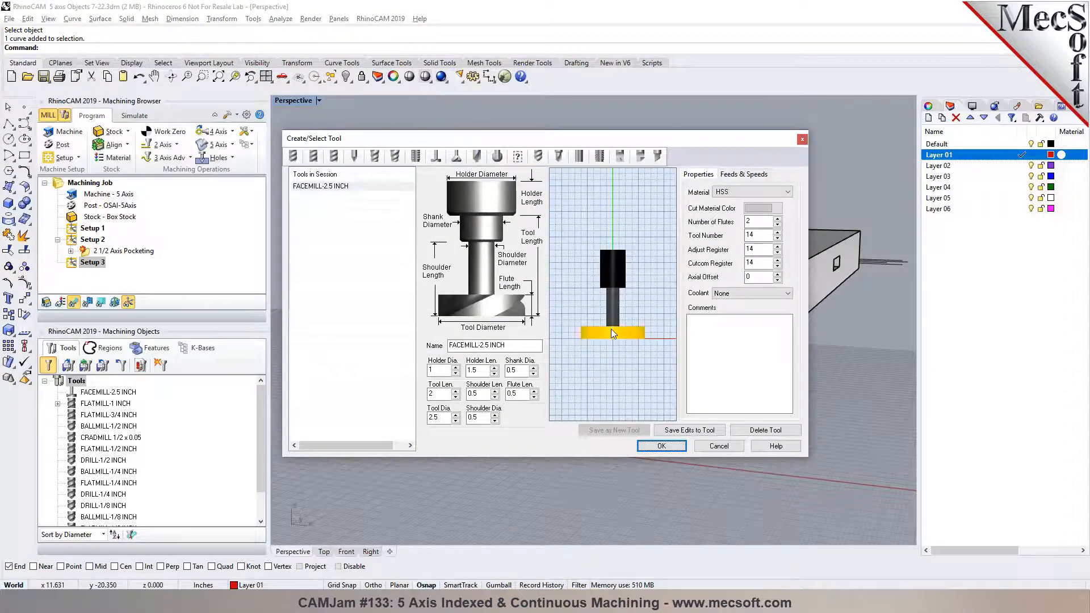
double_click(442, 418)
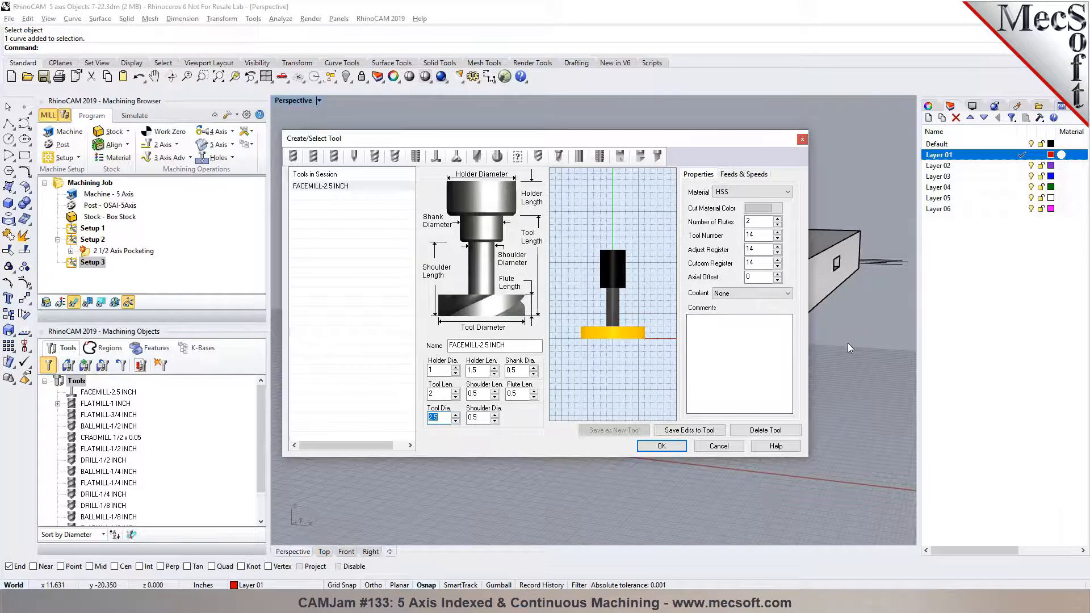
click(721, 450)
Edit the 2.5-inch face mill's tool diameter to 350/25.4 inches and its shoulder diameter to 1 inch.
right_drag(752, 356, 700, 445)
scroll(701, 446, down, 8)
shift+right_drag(754, 211, 694, 305)
scroll(694, 306, up, 4)
scroll(694, 305, up, 3)
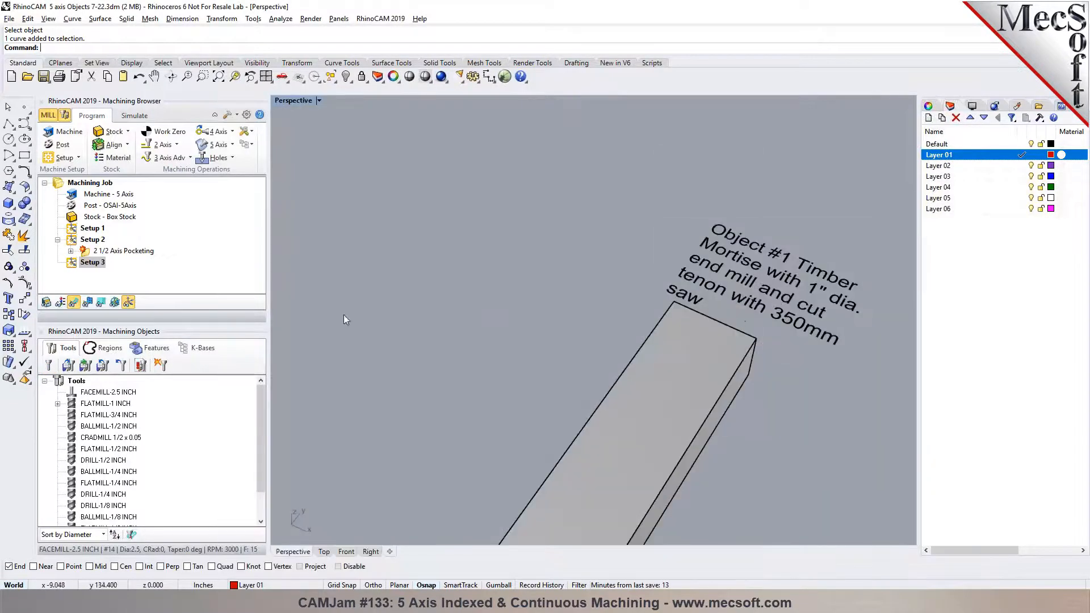
double_click(80, 392)
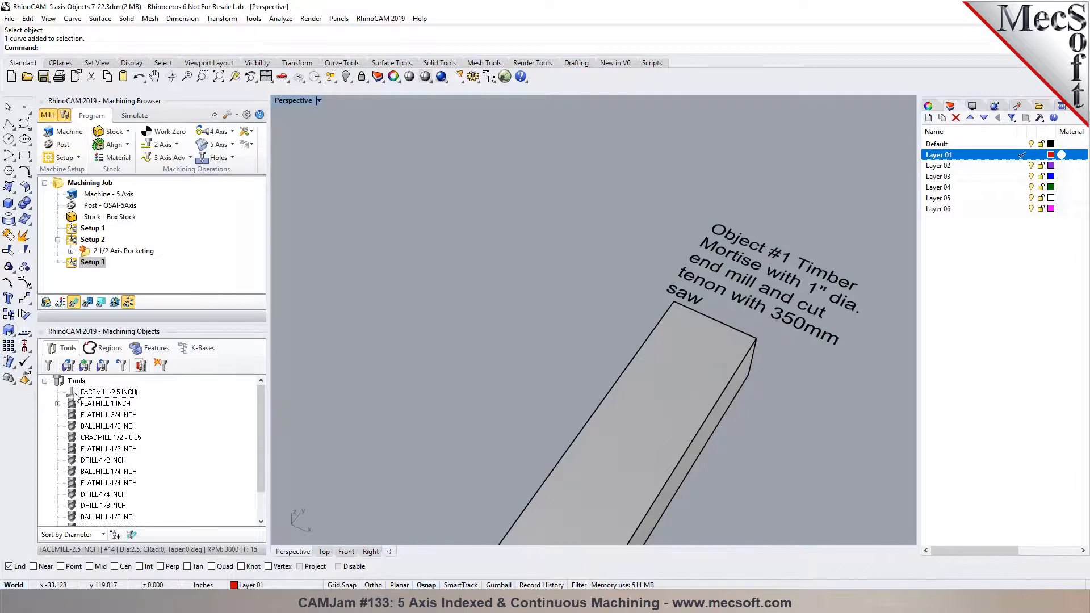
drag(442, 421, 366, 425)
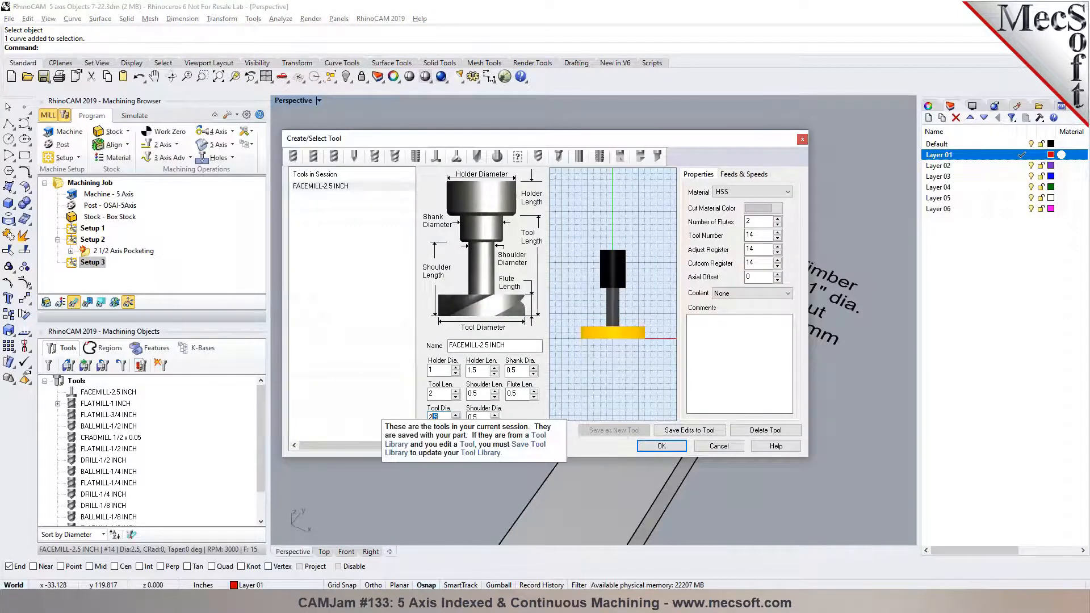
text(350/25.4)
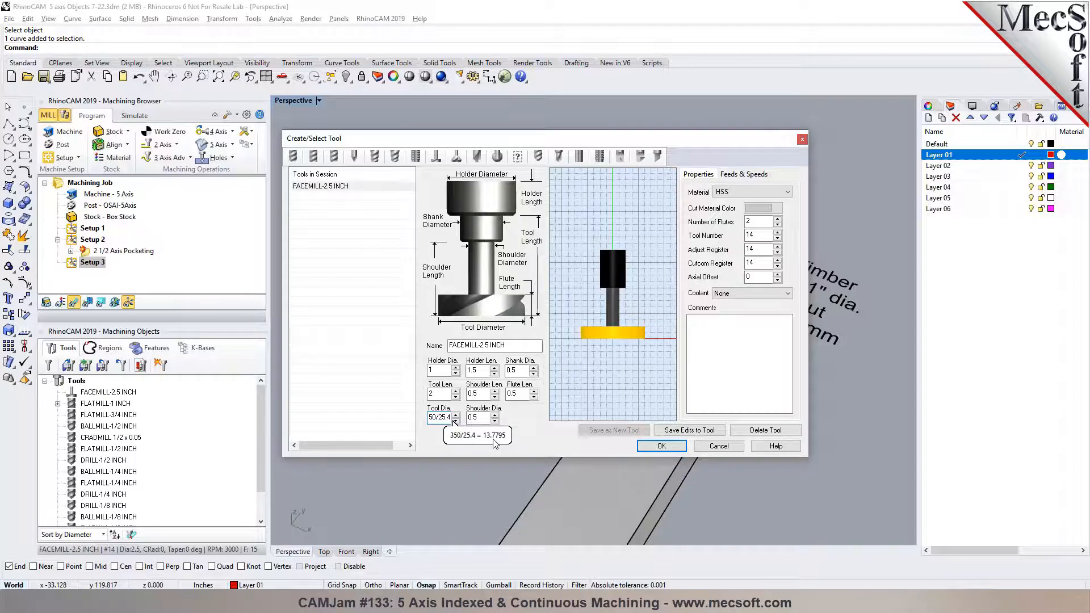
key(Return)
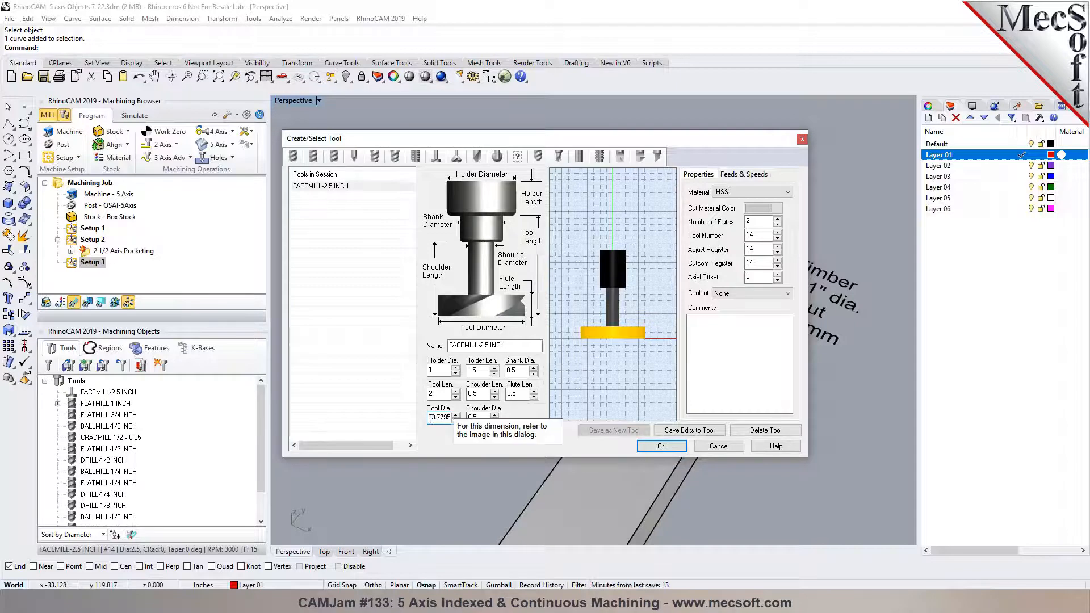
key(Tab)
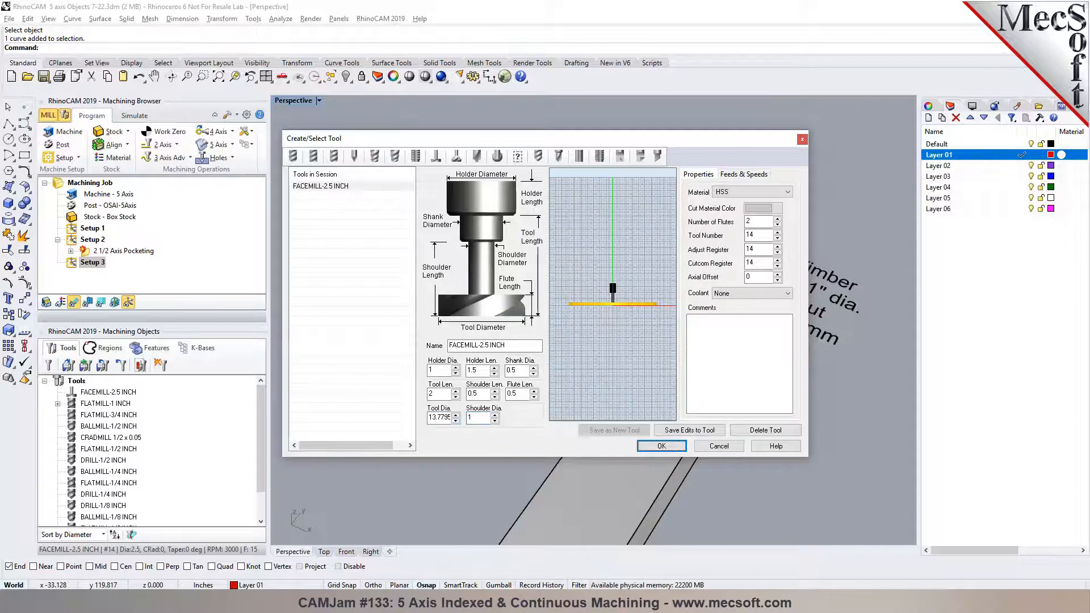
Set the face mill's flute length to 0.125 and its shoulder length to 0.25.
click(516, 393)
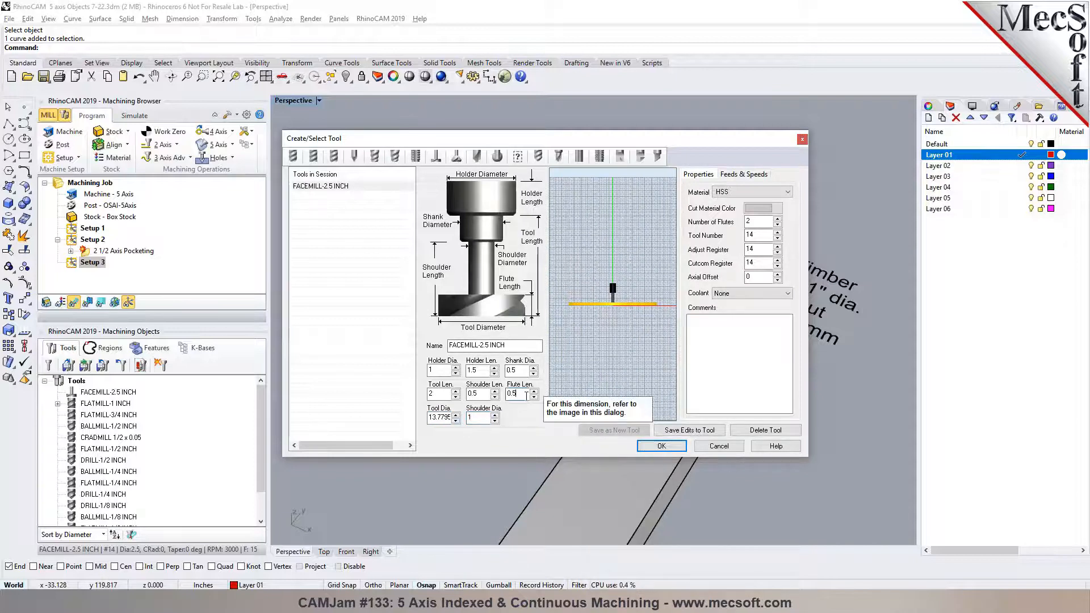
key(shift+Home)
text(0)
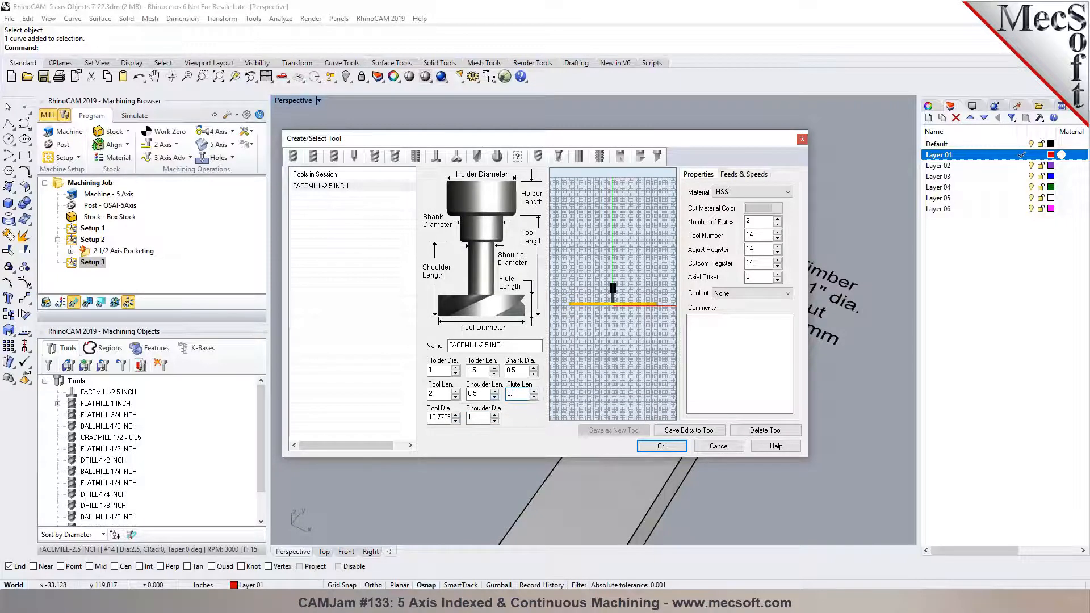
key(Tab)
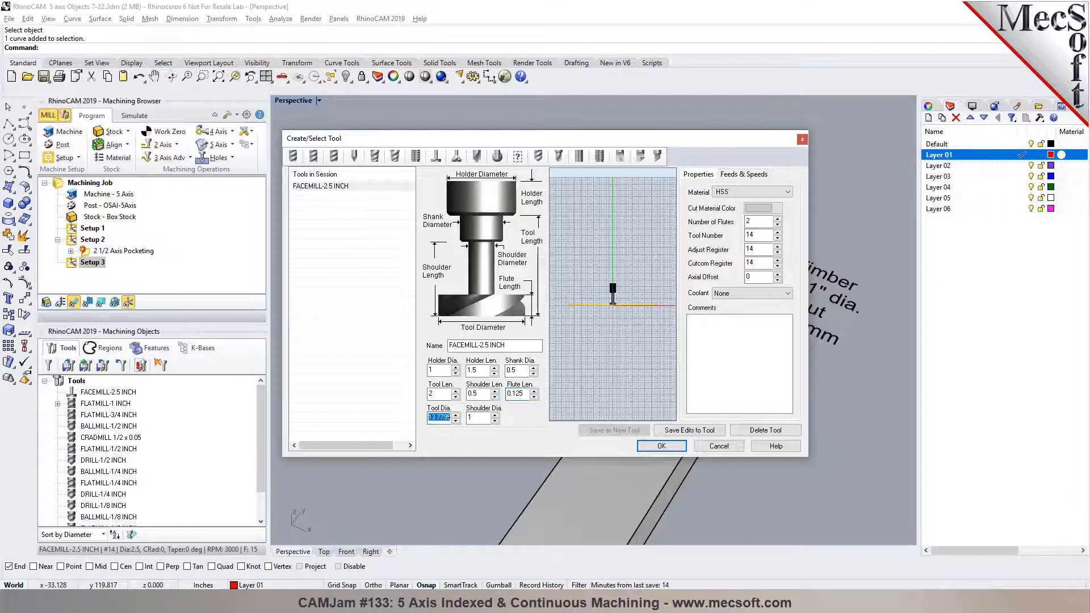
click(483, 393)
key(shift+Home)
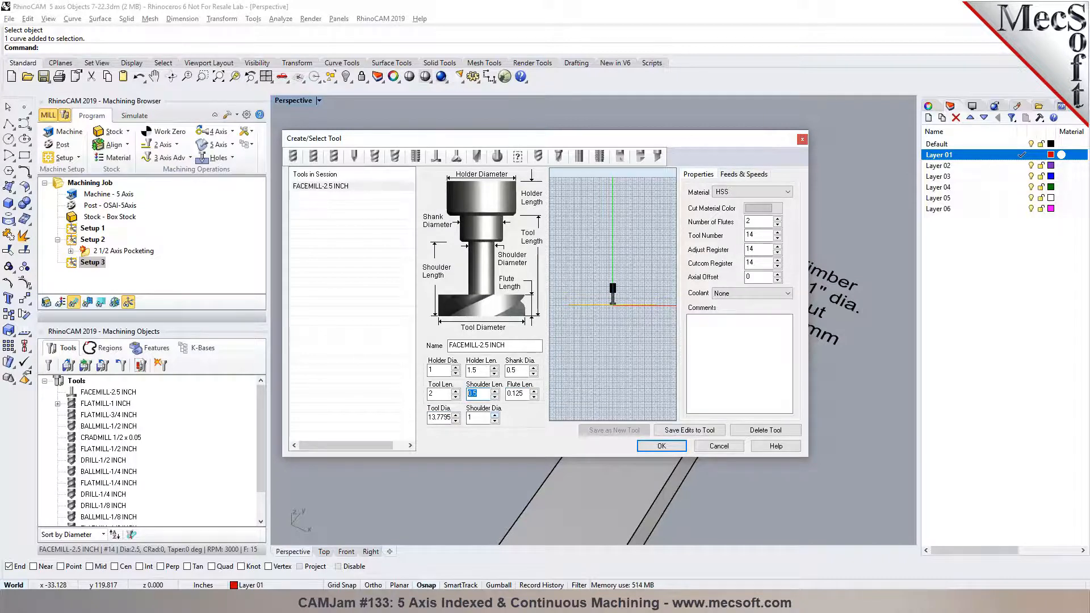
key(Tab)
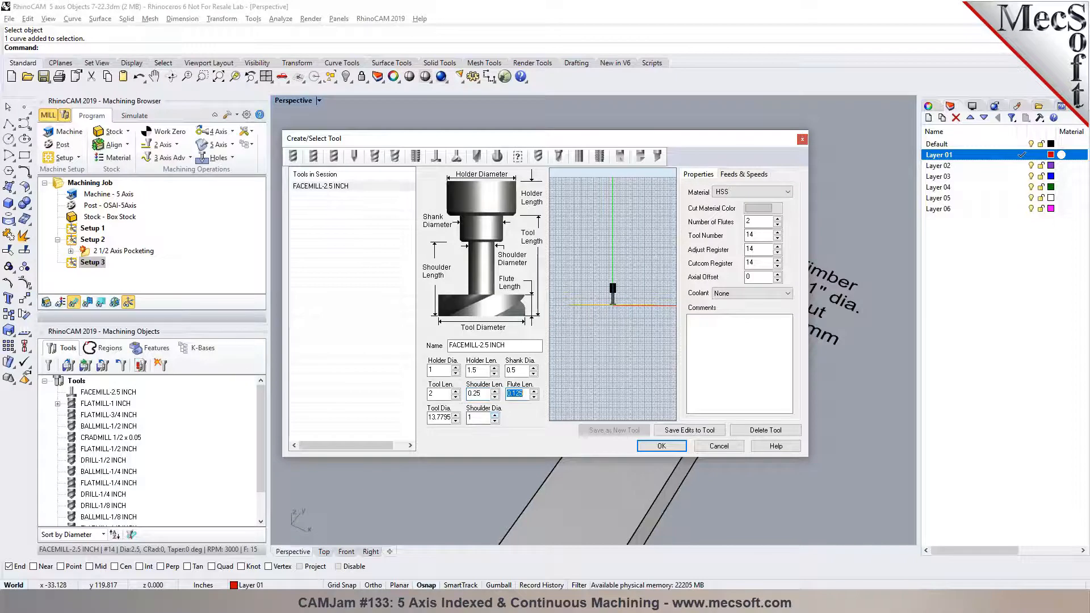
Set the face mill's shank diameter to 1 and its holder diameter to 2.
double_click(442, 394)
double_click(511, 370)
text(1)
key(Tab)
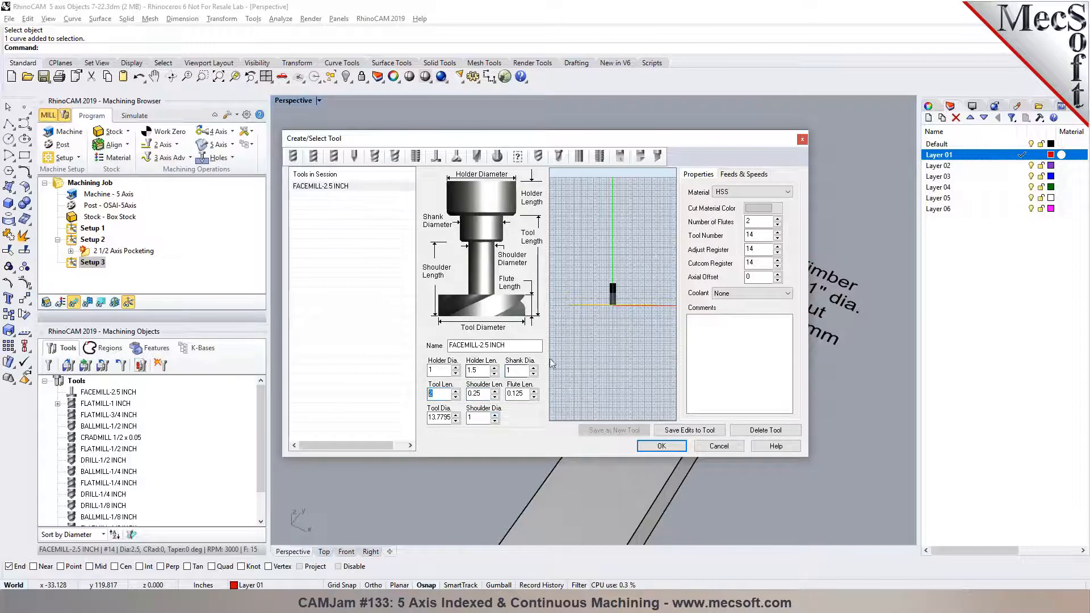
drag(438, 370, 392, 371)
key(Tab)
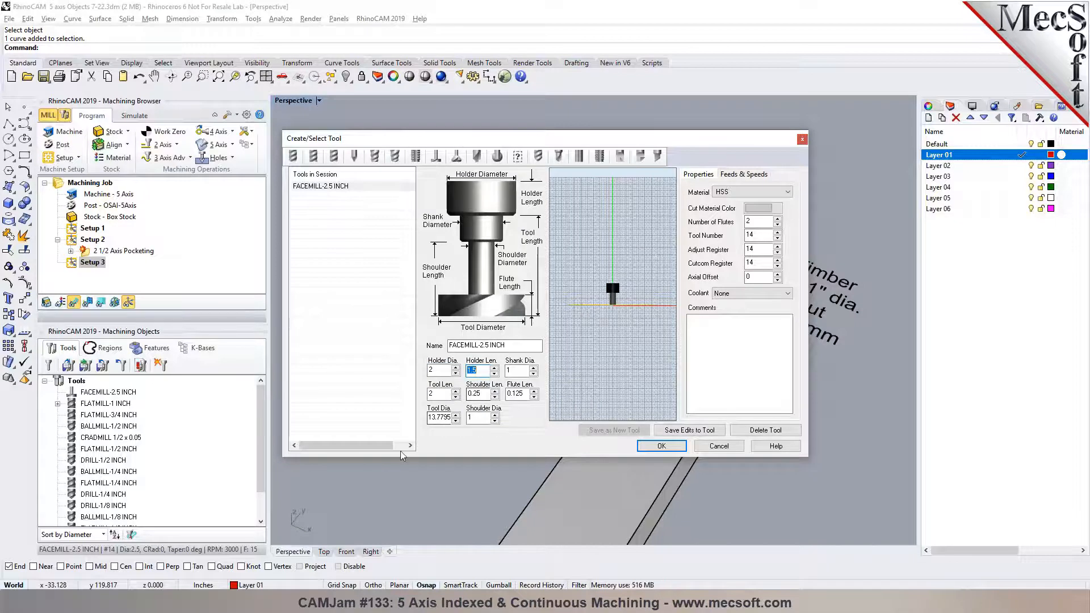
Rename the edited face mill FACEMILL-350 MM and save it as a new tool in the session.
double_click(482, 345)
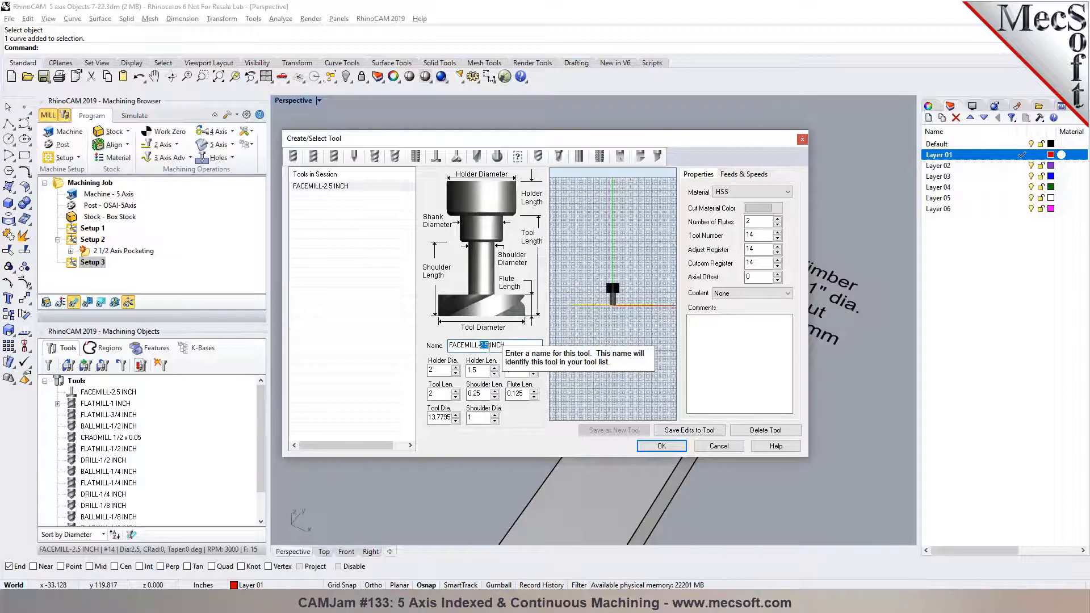
text(350)
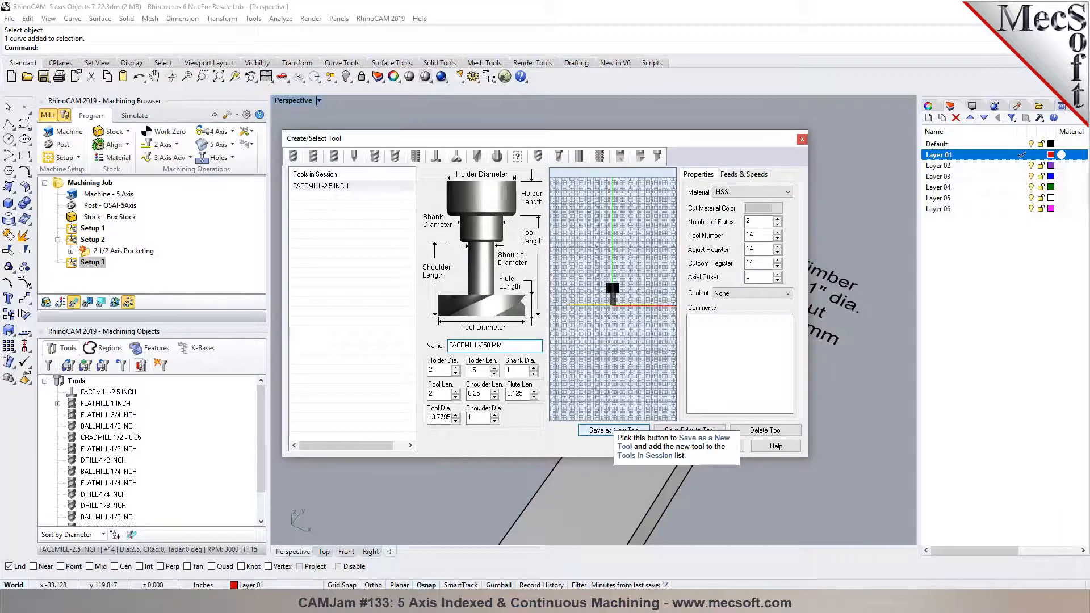
click(616, 430)
click(579, 344)
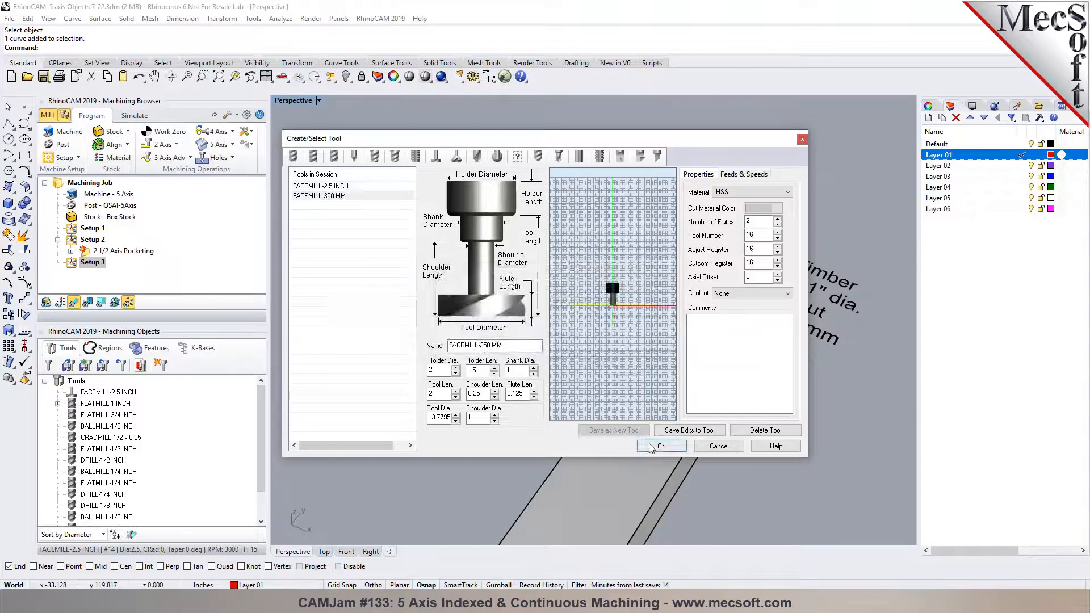
click(649, 444)
Select the extended shoulder curve and turn on the Gumball with its axes aligned to the object.
right_drag(605, 344, 484, 379)
click(517, 385)
click(621, 372)
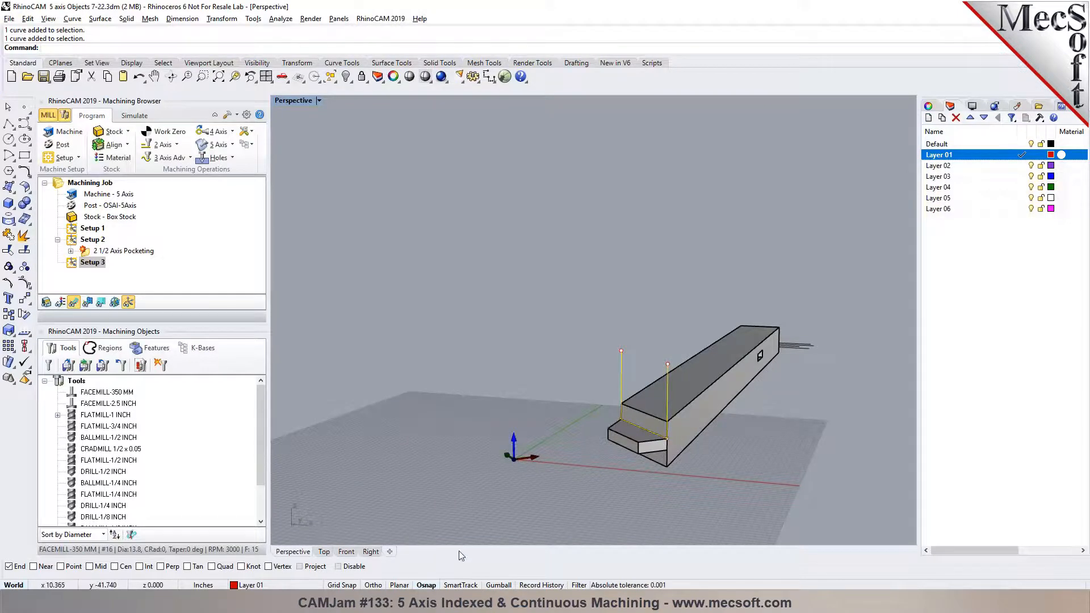
click(494, 585)
scroll(702, 387, up, 3)
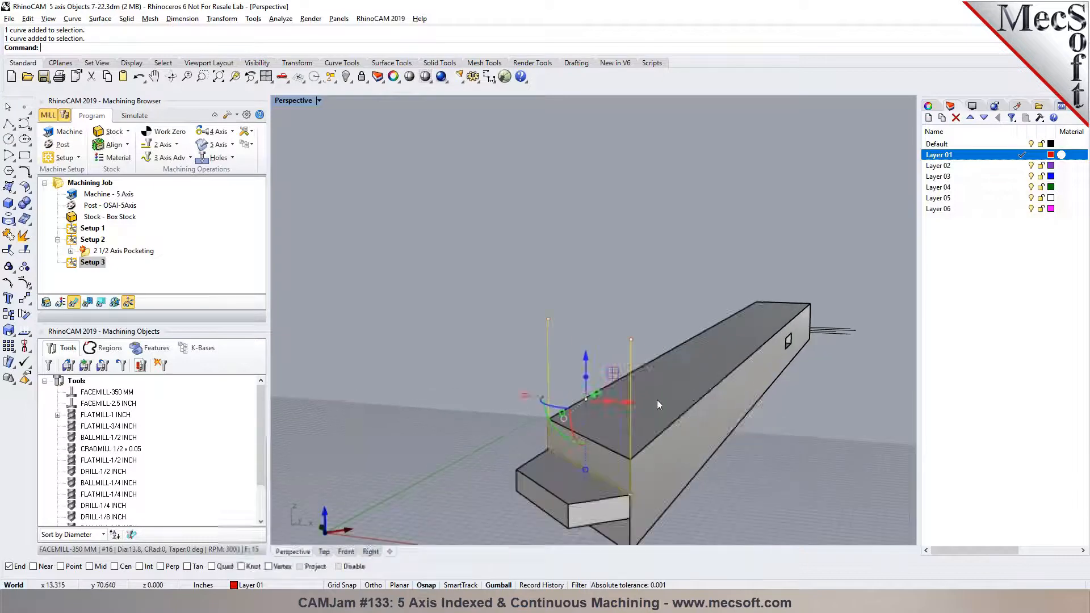
right_click(498, 585)
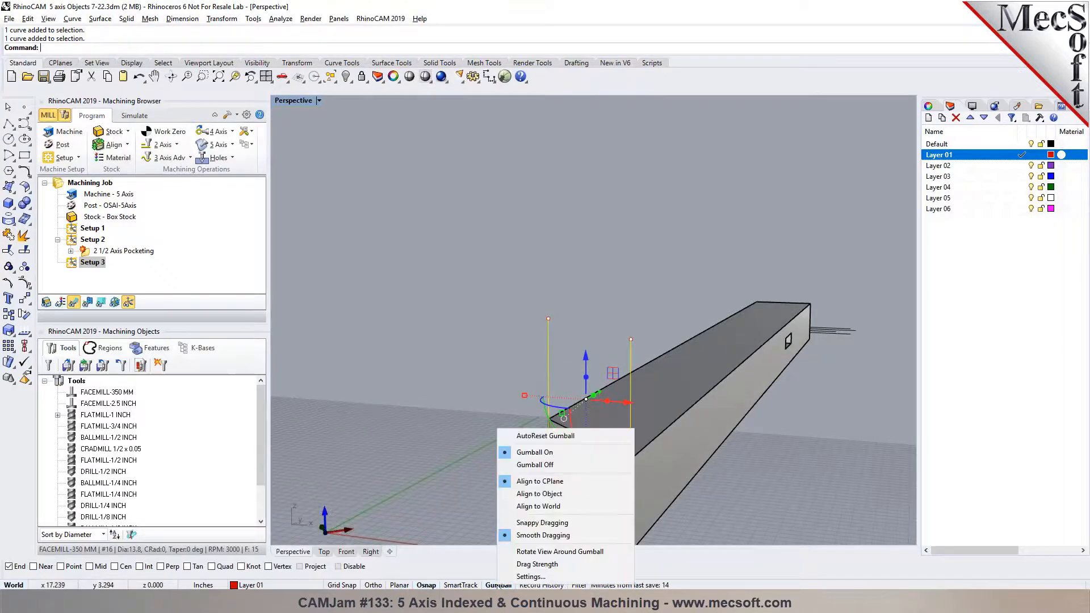
click(539, 493)
Move the shoulder curve 0.0625 inch along its normal, away from the shoulder face, and inspect the offset.
right_drag(599, 455, 495, 344)
click(496, 321)
text(.0625)
key(Return)
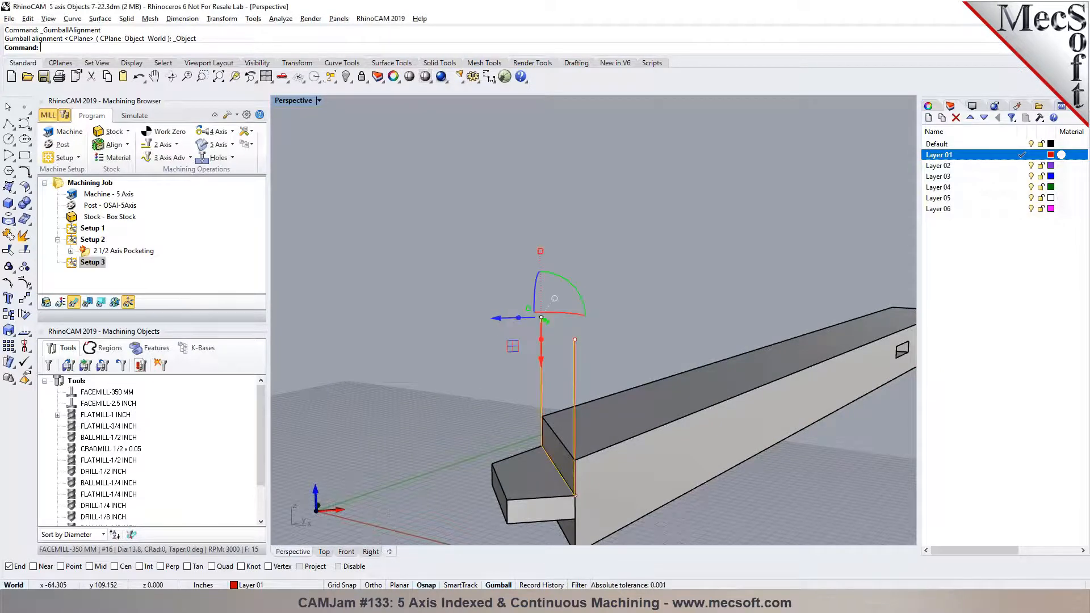
click(504, 403)
scroll(554, 359, up, 8)
right_drag(568, 383, 511, 340)
scroll(516, 305, down, 8)
scroll(509, 306, up, 5)
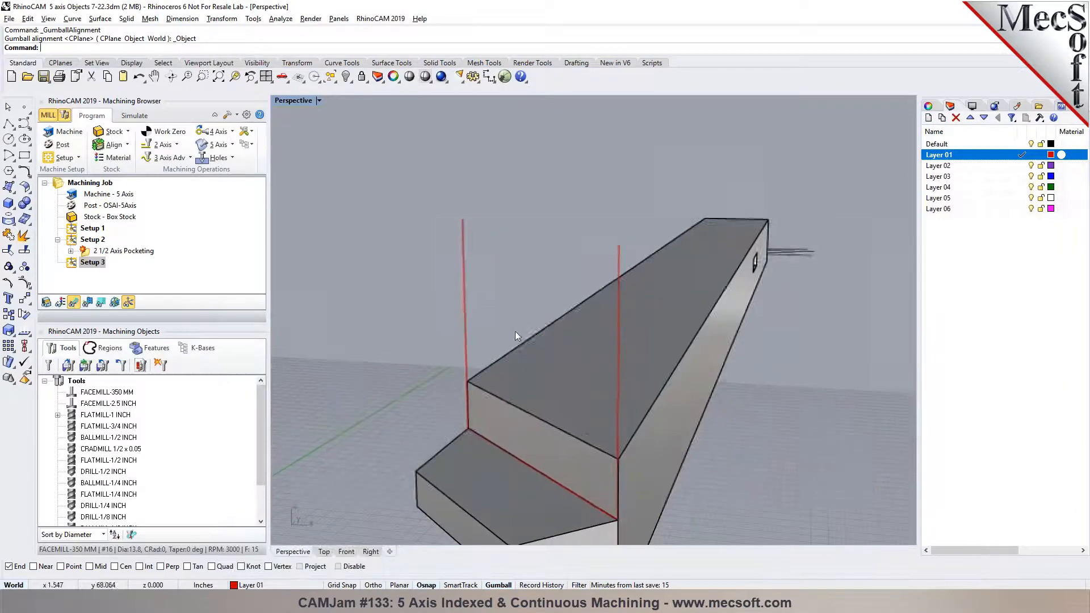
Start a 2-axis Engraving operation in Setup 3 and assign the moved shoulder curve as its machining region.
scroll(470, 265, down, 4)
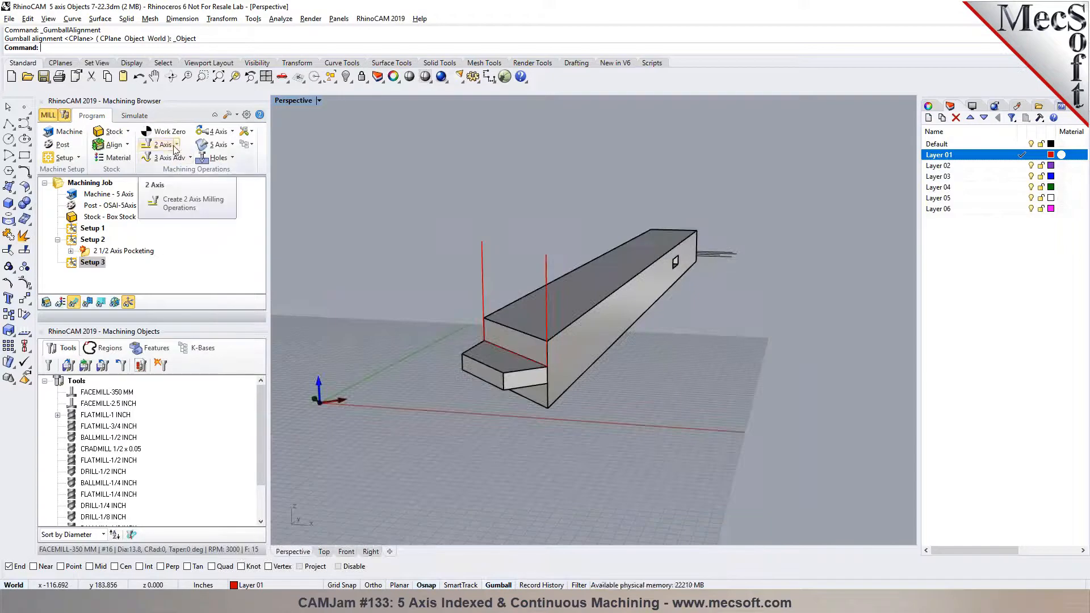
click(174, 148)
click(201, 198)
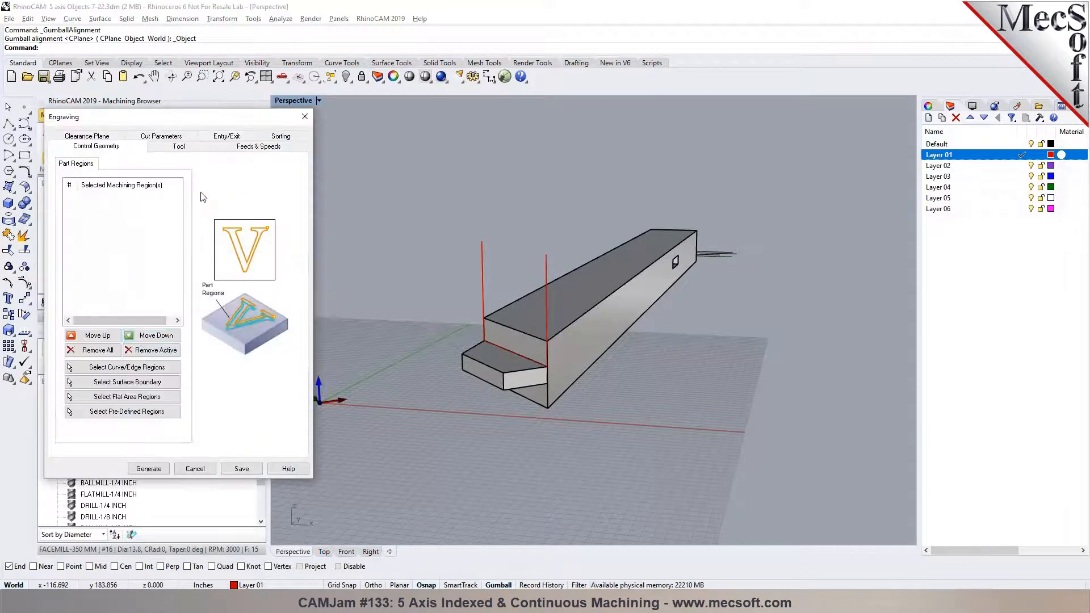
click(126, 368)
scroll(513, 244, up, 5)
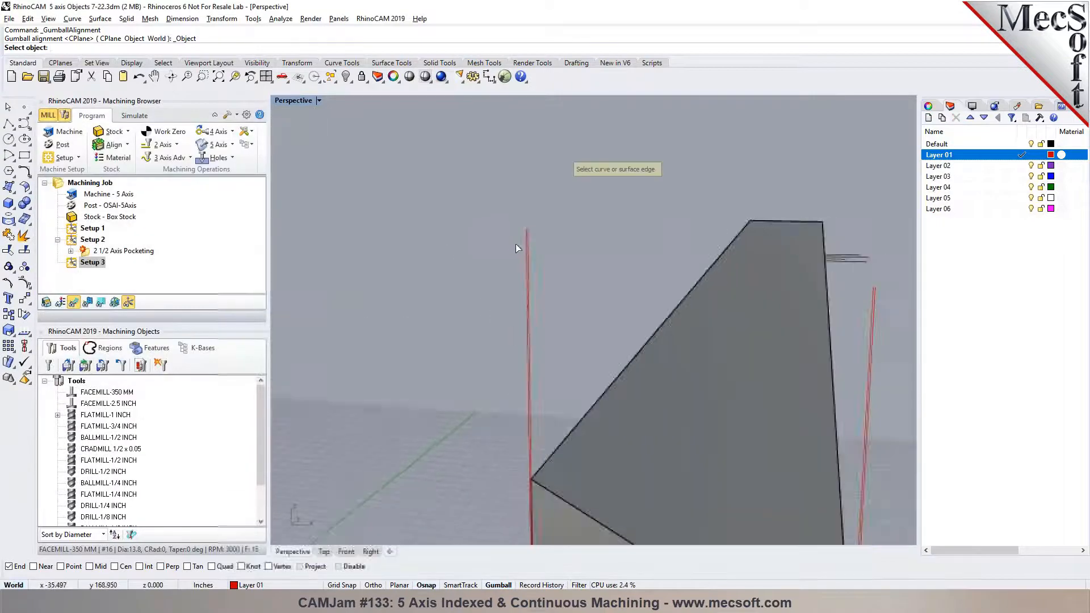
click(530, 242)
scroll(517, 241, down, 5)
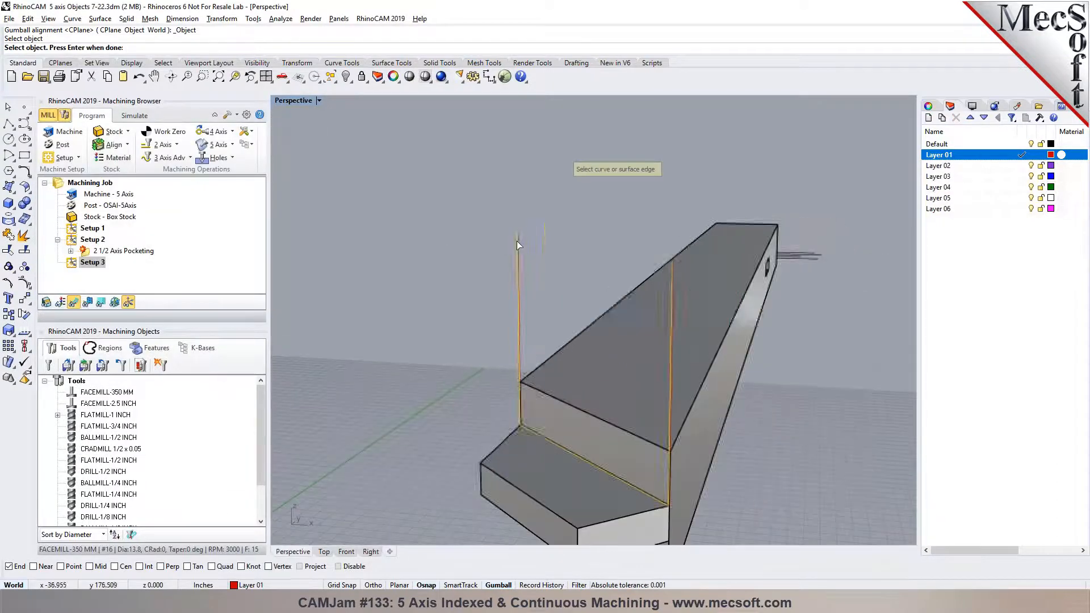
scroll(516, 244, down, 4)
key(Return)
scroll(500, 267, up, 1)
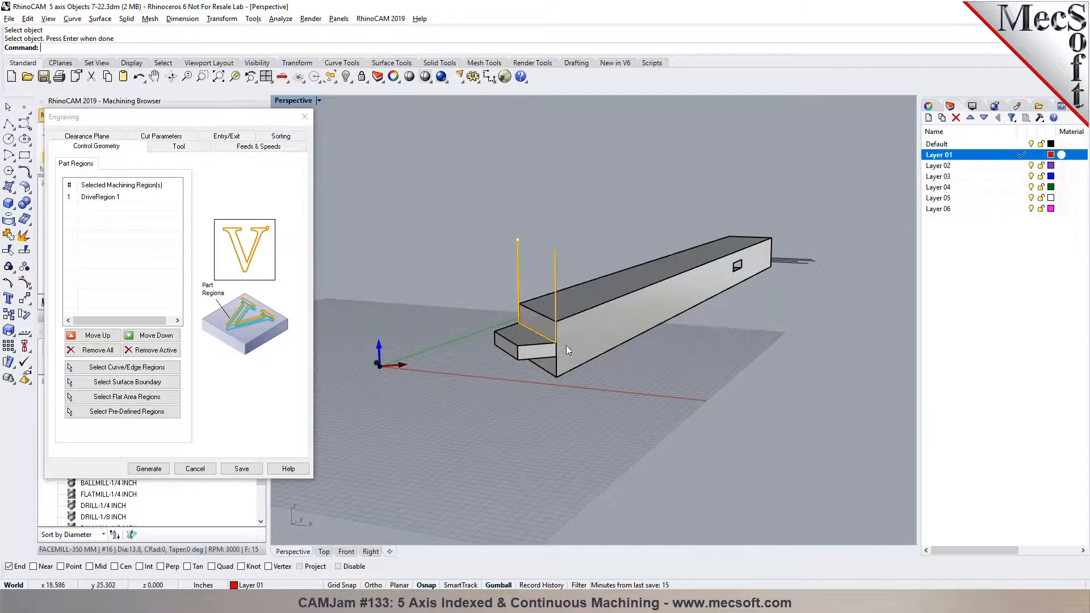
Check the selected region against the tenon shoulder and save the Engraving operation without generating its toolpath.
right_drag(479, 283, 579, 335)
scroll(563, 312, up, 6)
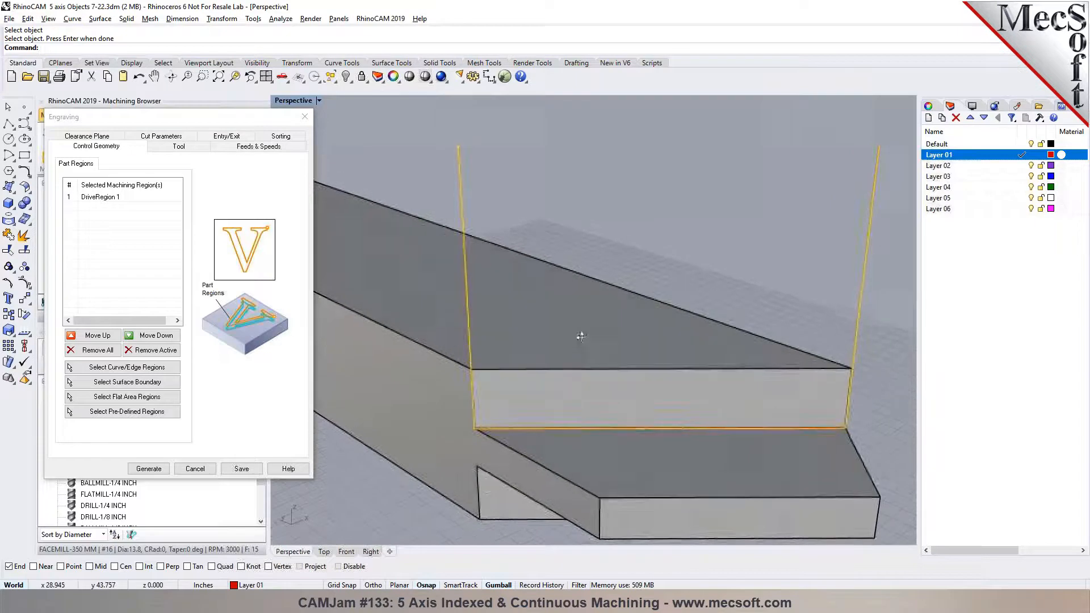
scroll(552, 310, down, 4)
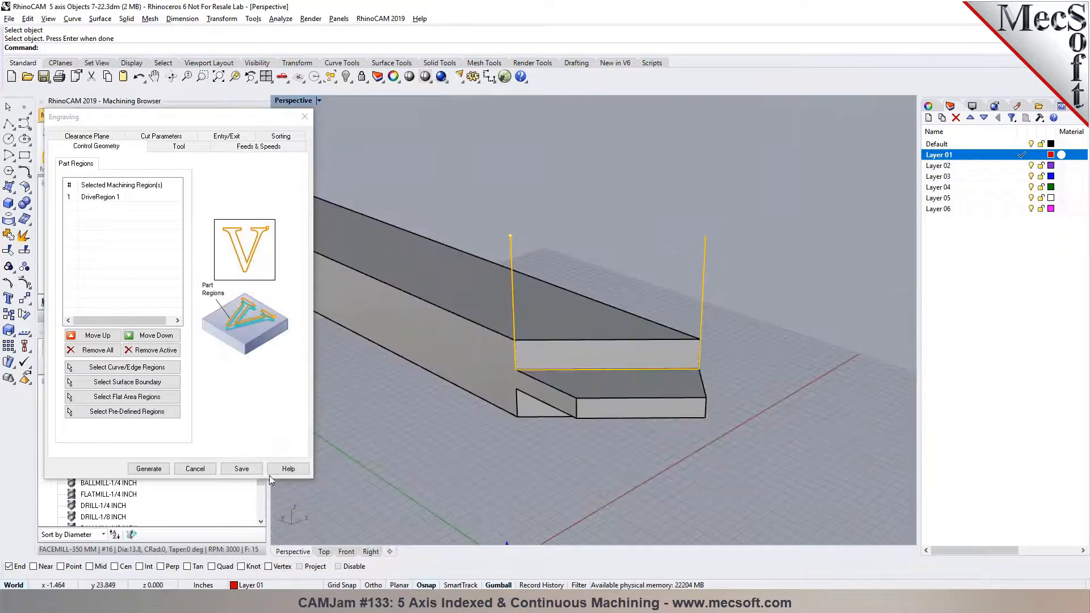
click(241, 470)
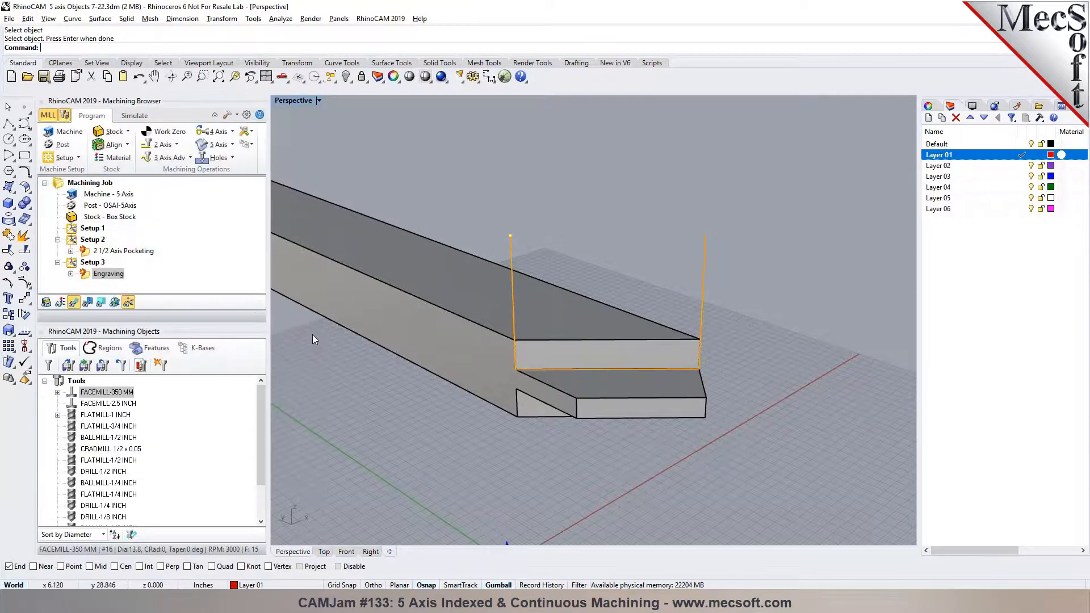
Save the current model as an incremented version of its file.
click(48, 81)
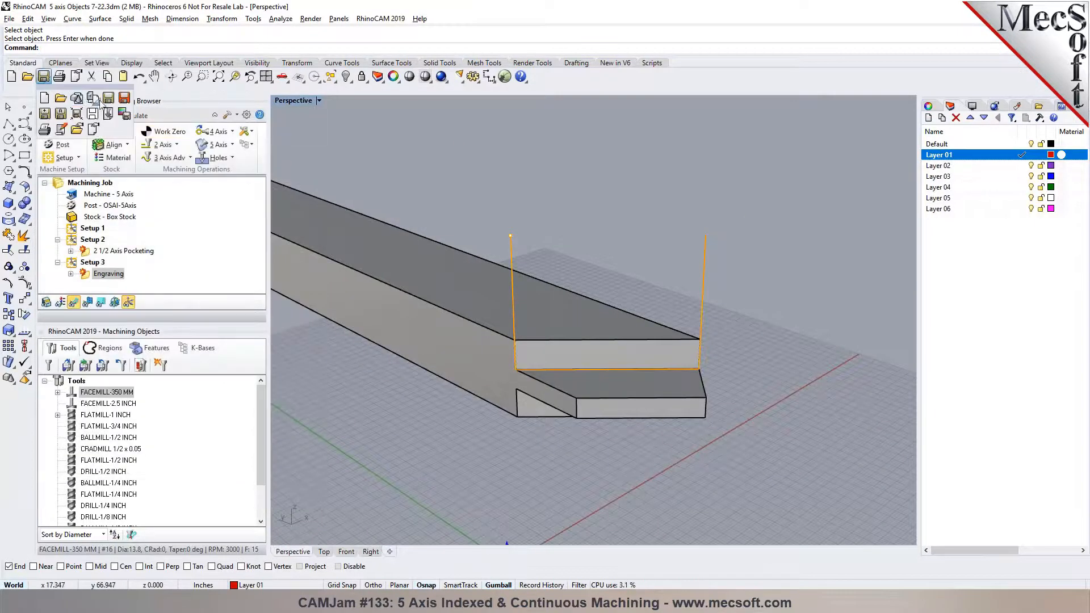
click(9, 19)
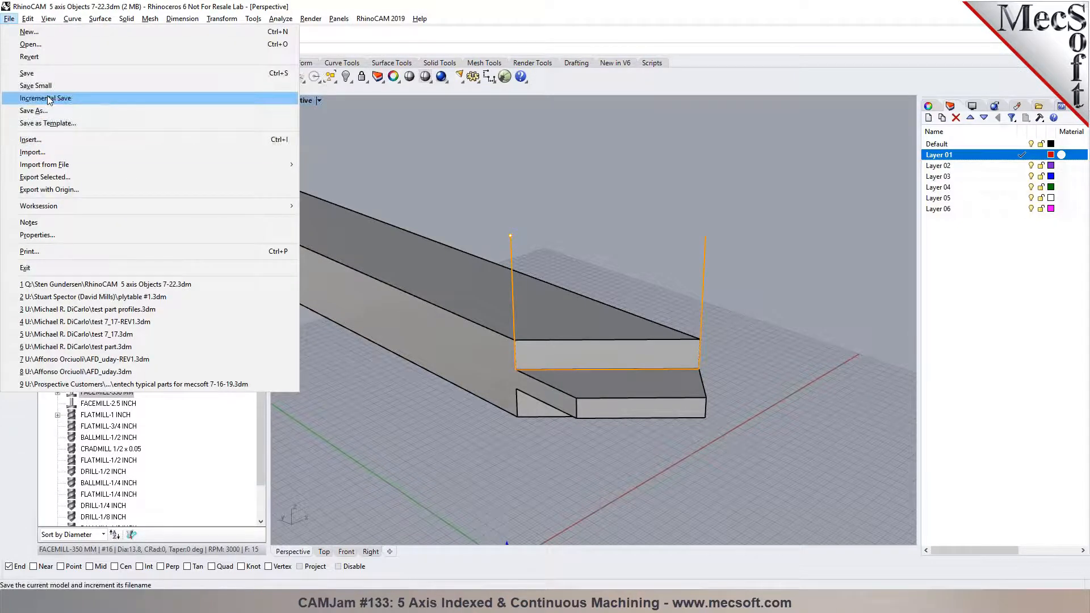
click(49, 98)
Select the tenon shoulder curve and start Scale1D with its base point at the midpoint of the curve's lower segment.
scroll(593, 391, up, 1)
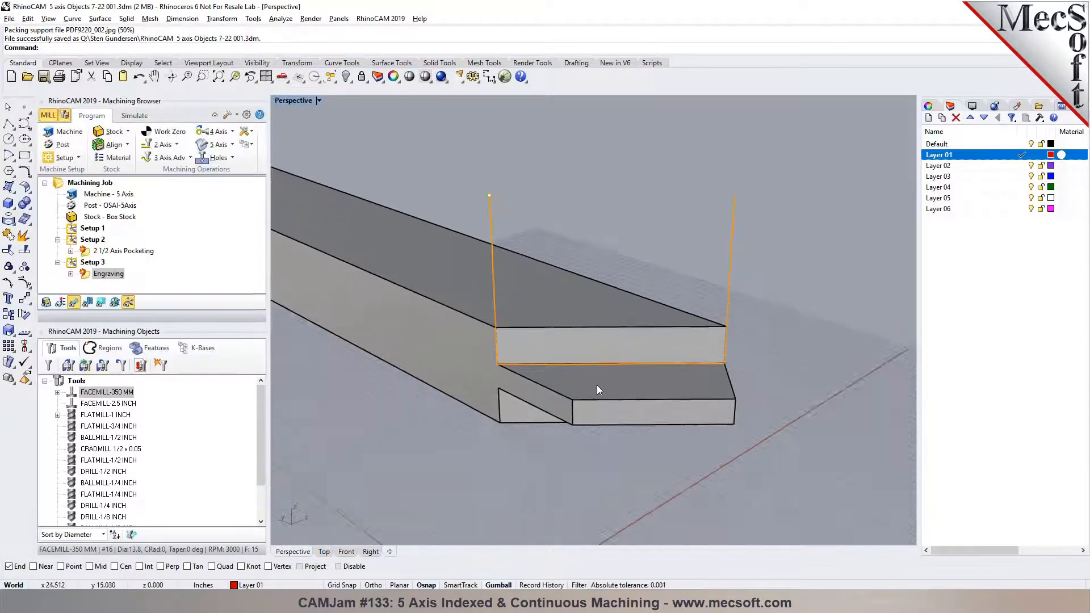
scroll(595, 391, up, 5)
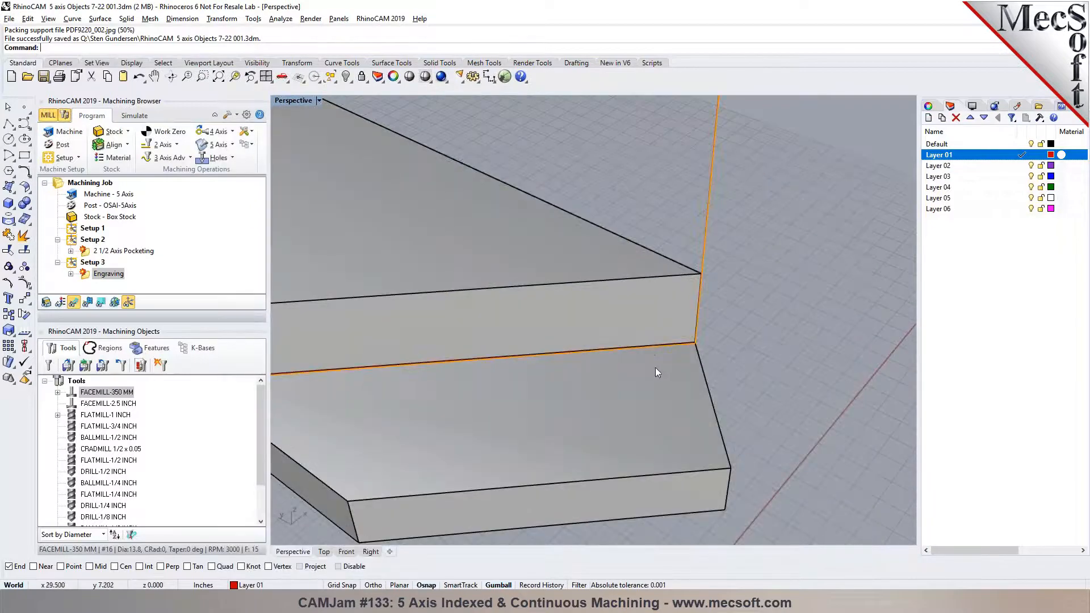
click(648, 348)
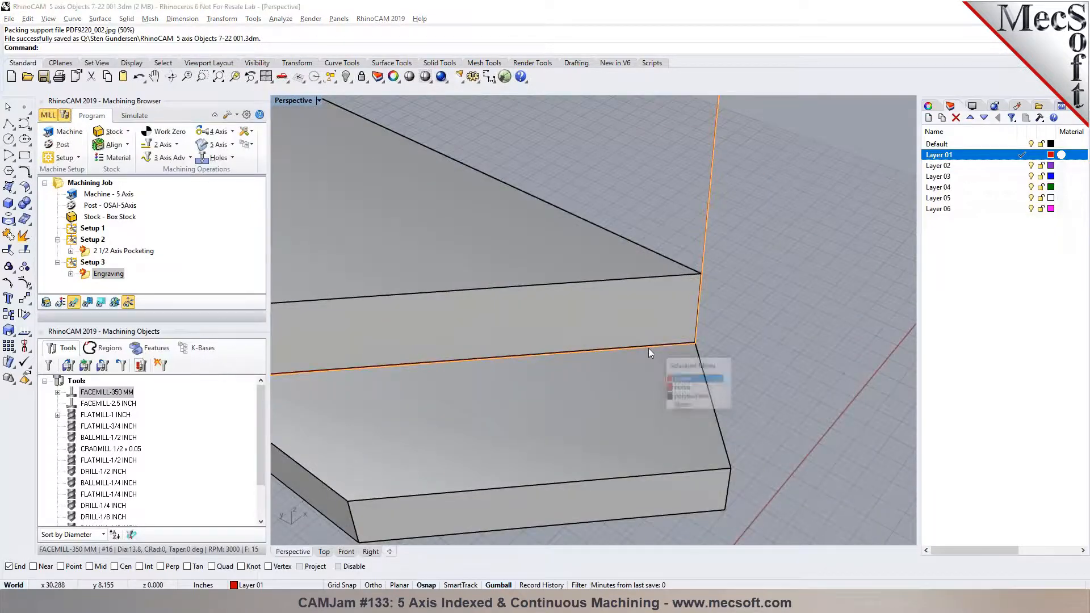
click(681, 389)
scroll(592, 354, down, 3)
scroll(597, 356, up, 1)
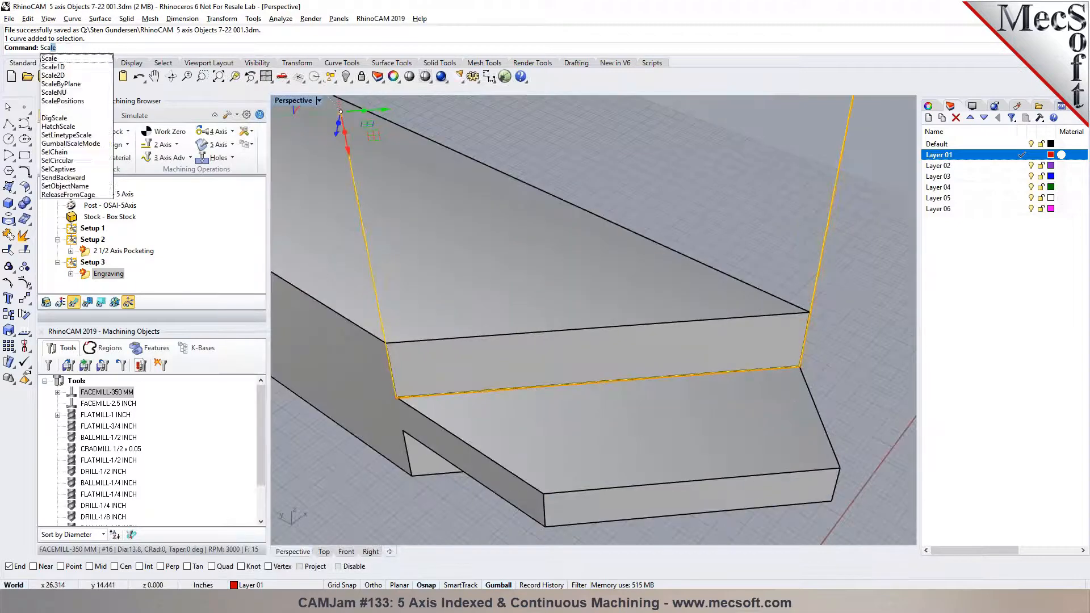
key(Down)
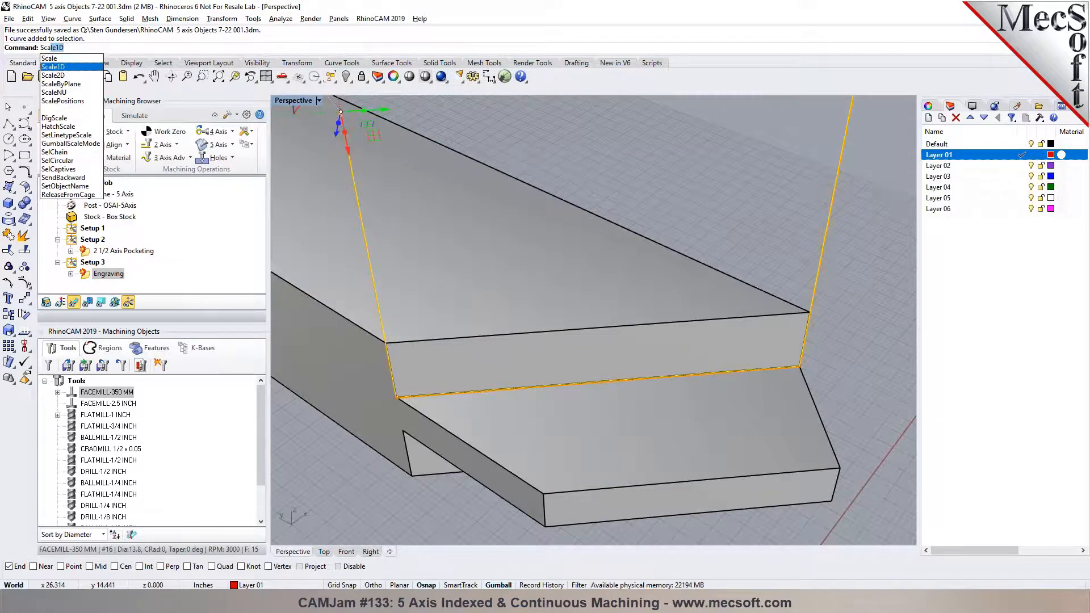
key(Return)
click(90, 566)
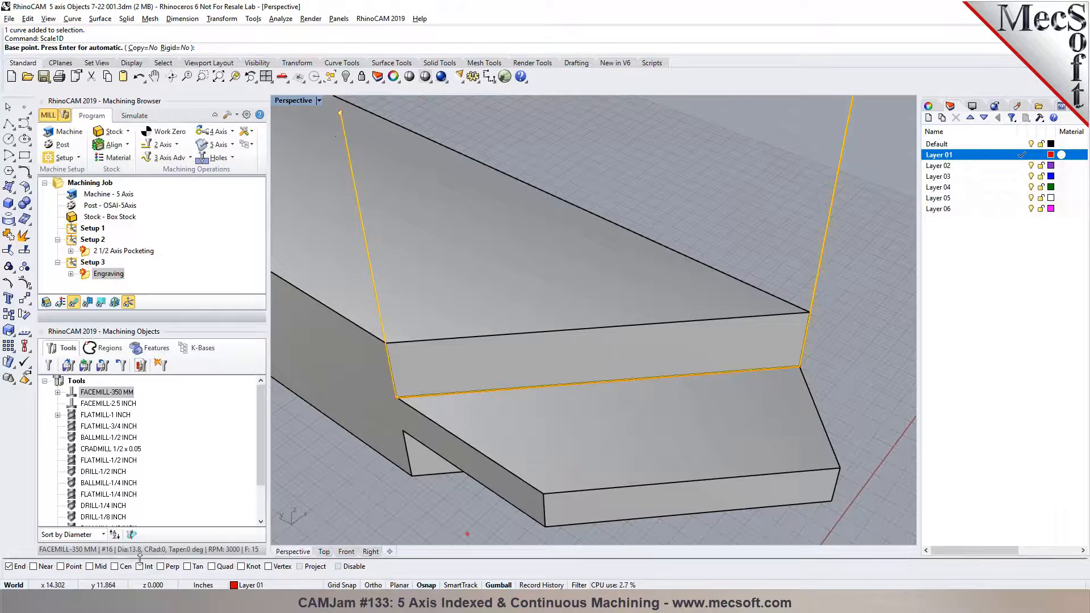
scroll(642, 398, up, 3)
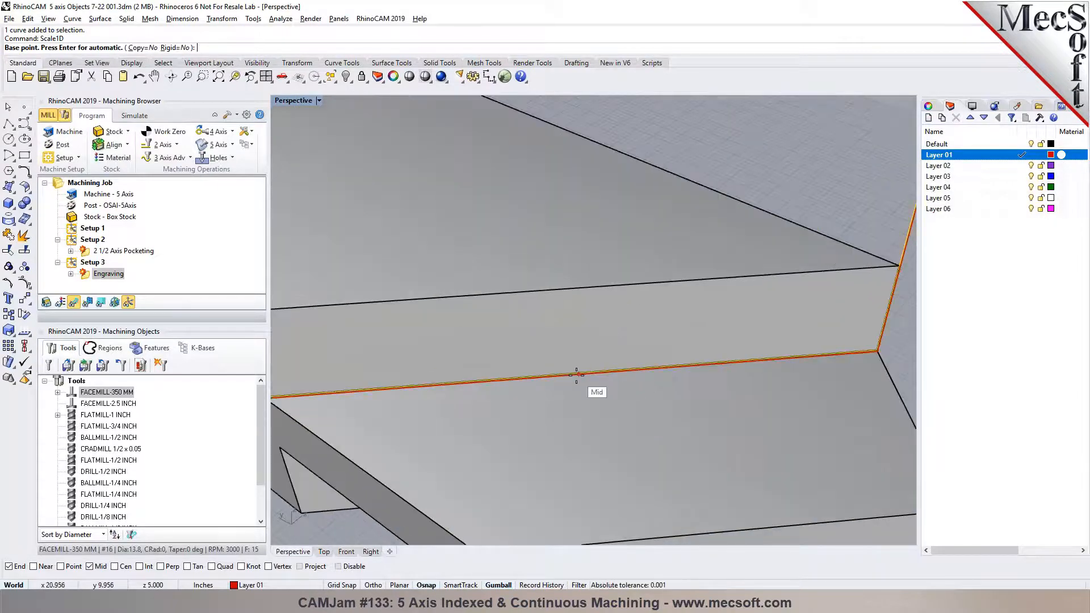
click(601, 375)
scroll(878, 353, up, 1)
Stretch the shoulder curve in one direction from its lower corner until it extends well beyond both sides of the timber.
scroll(882, 355, up, 5)
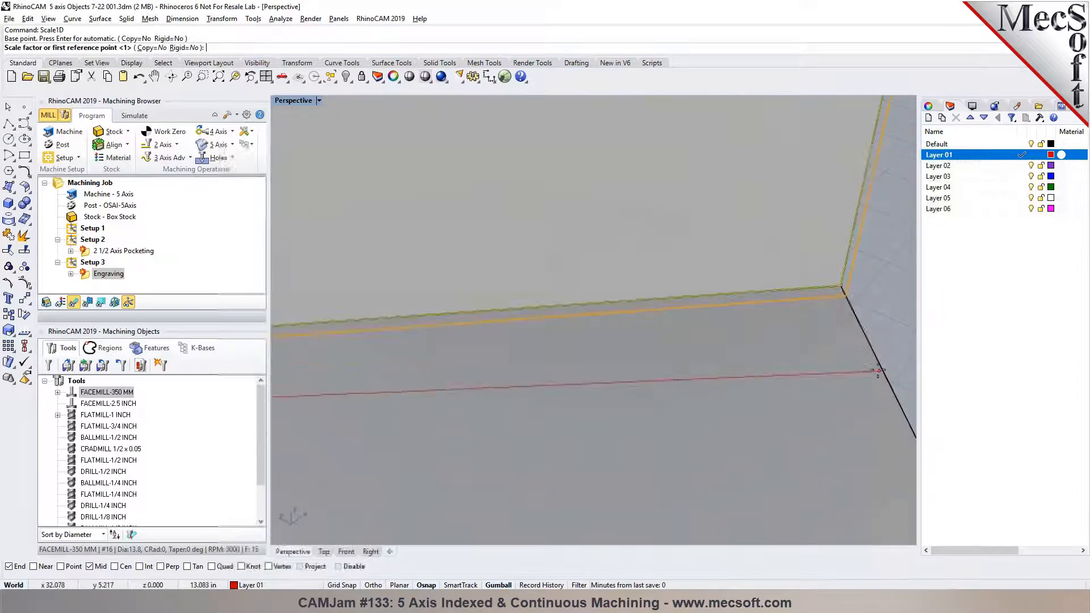
click(844, 299)
scroll(651, 318, down, 4)
scroll(700, 295, down, 5)
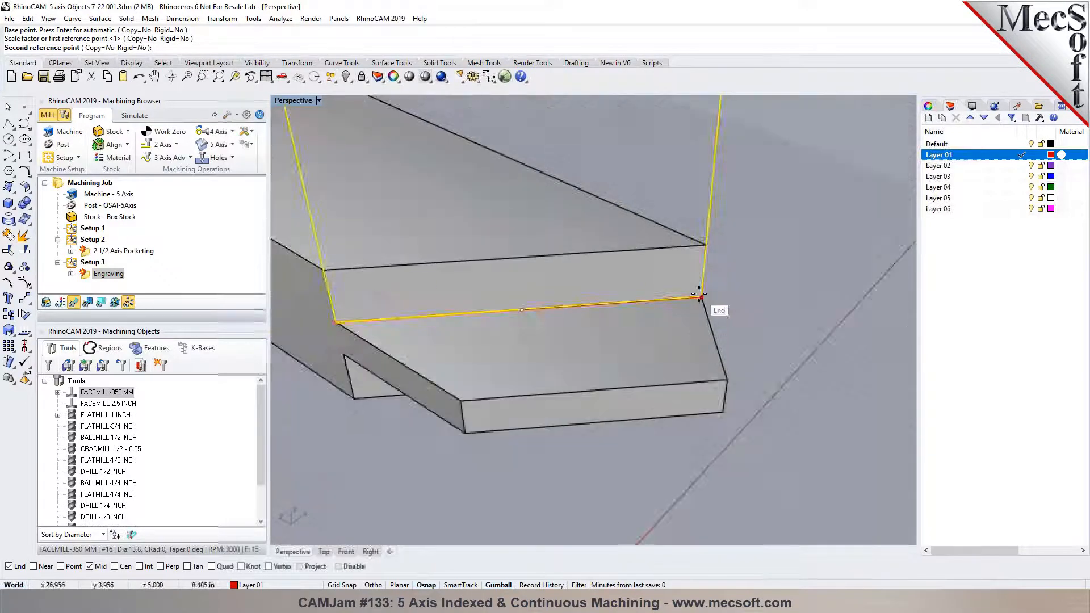
scroll(837, 289, down, 2)
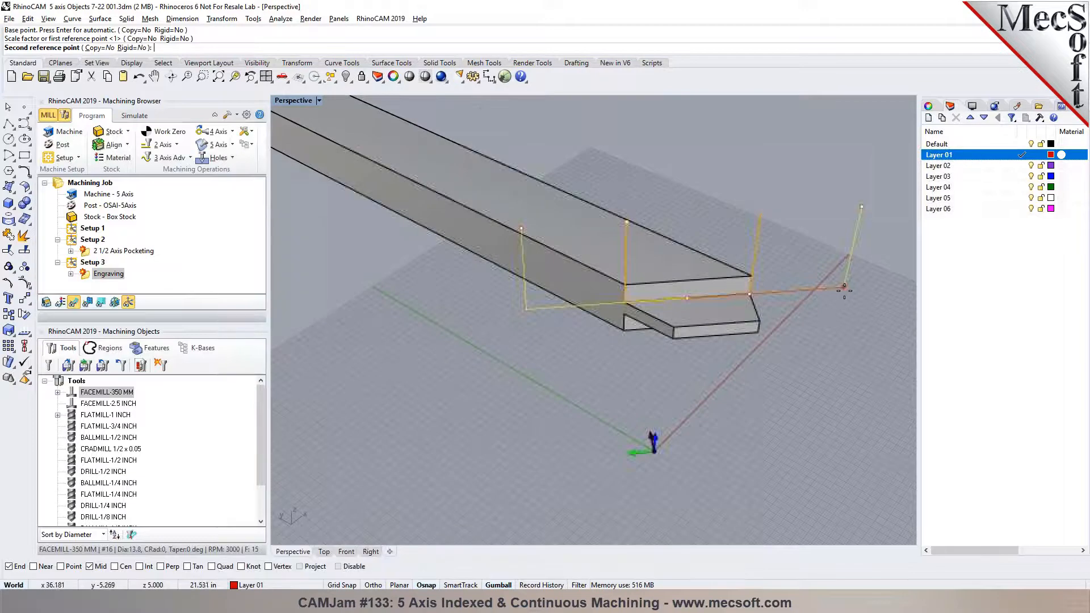
scroll(874, 284, down, 3)
scroll(710, 330, up, 3)
scroll(714, 339, down, 2)
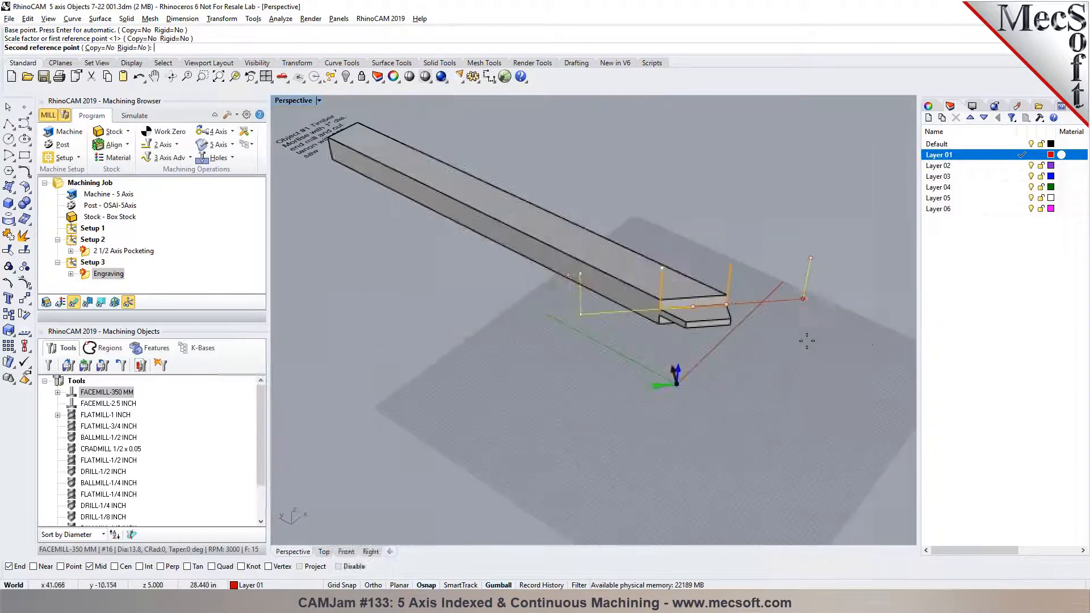
click(875, 315)
click(854, 342)
right_drag(851, 343, 769, 306)
Compare the Engraving operation's selected region with the stretched curve and leave the operation without changing it.
click(97, 273)
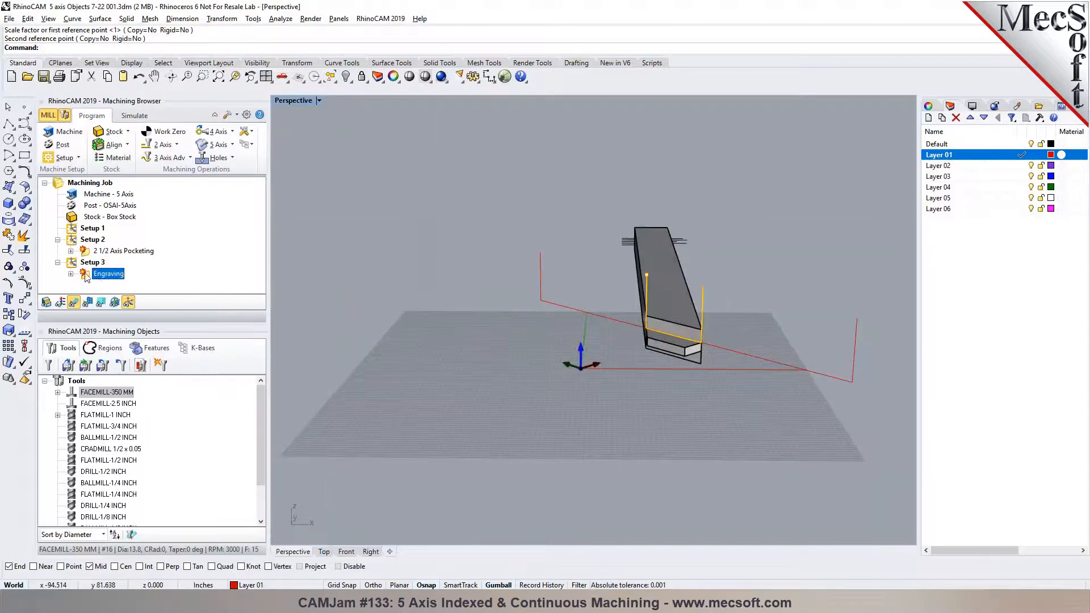
double_click(83, 276)
right_drag(803, 300, 599, 383)
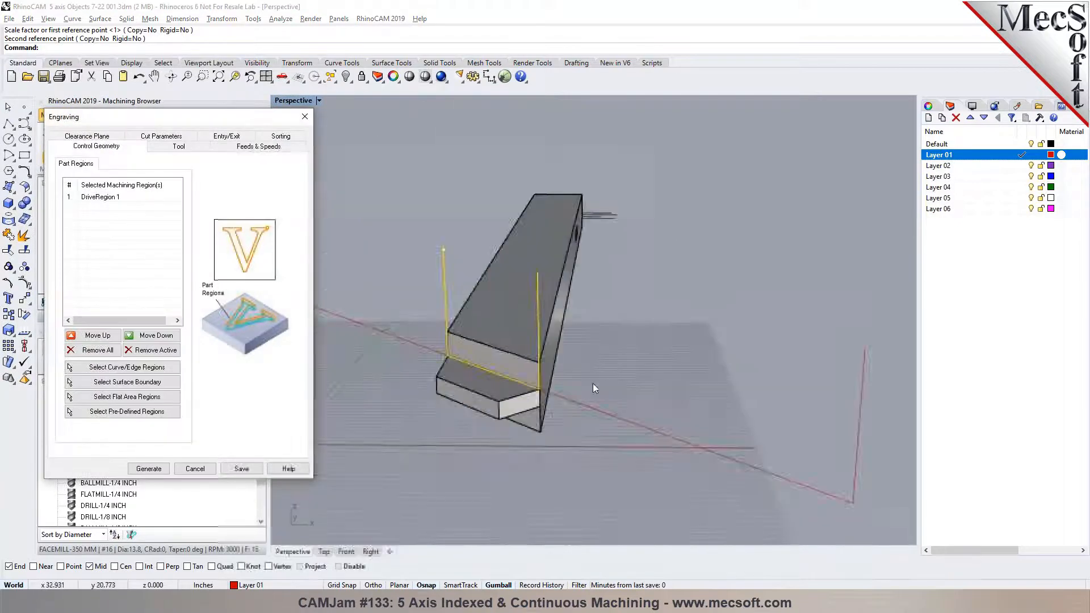
scroll(598, 383, up, 5)
scroll(657, 376, down, 5)
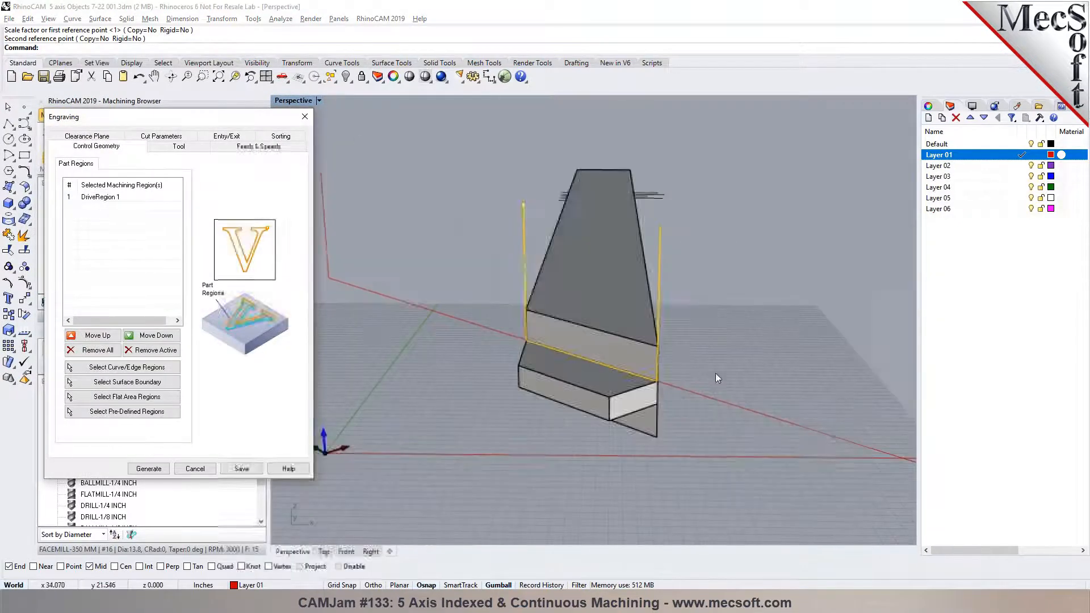
click(195, 468)
Move the stretched shoulder curve .0625 inch along its normal with the Gumball.
click(394, 295)
click(282, 176)
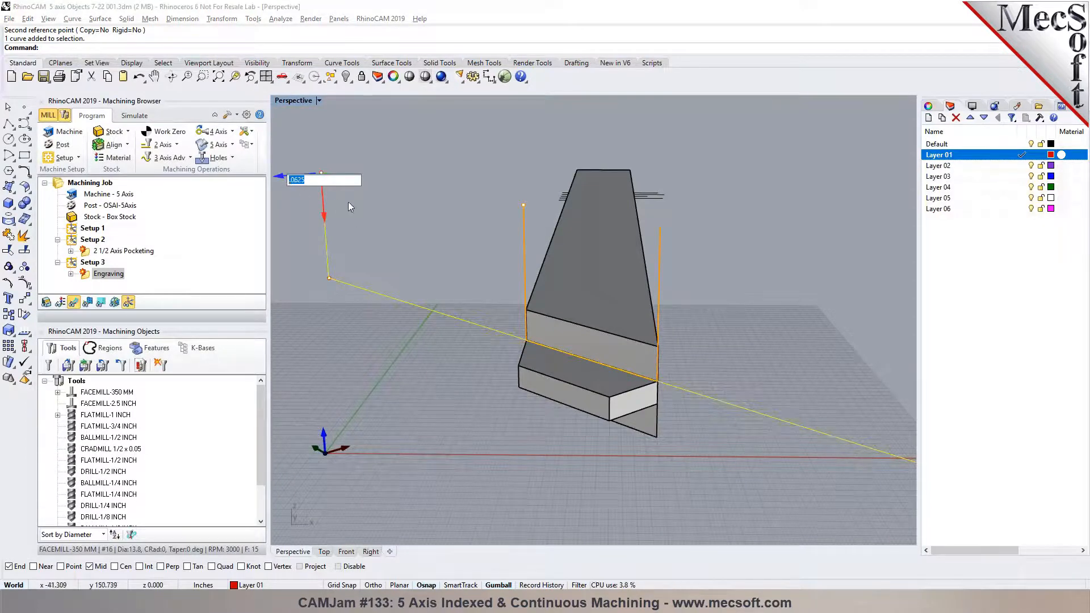
click(390, 223)
click(352, 281)
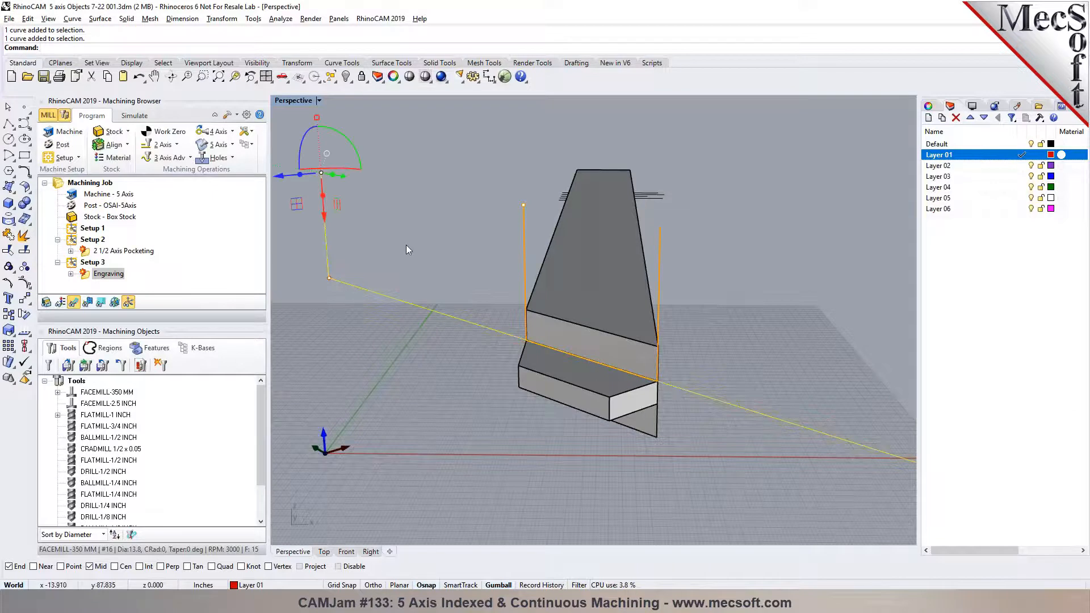
click(276, 176)
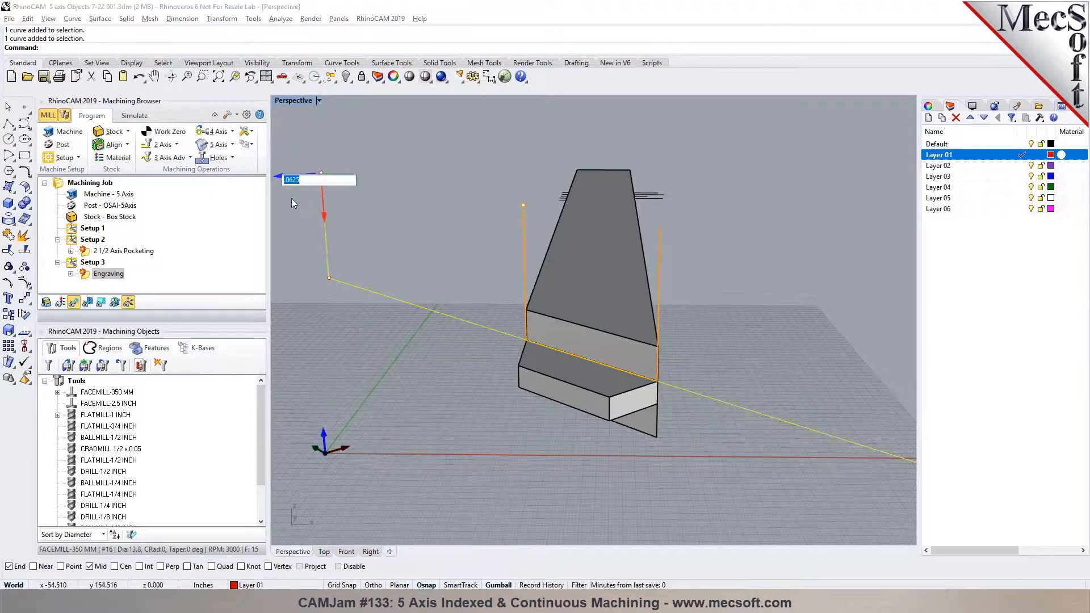
key(Return)
click(348, 234)
scroll(309, 211, up, 7)
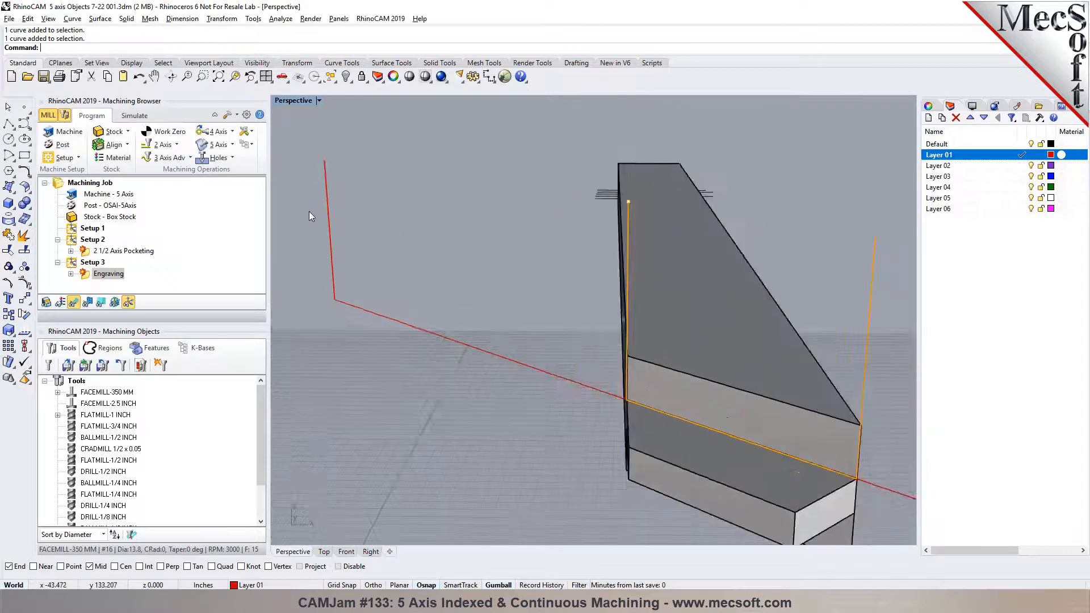
Replace the Engraving operation's machining region with the stretched shoulder curve.
double_click(86, 276)
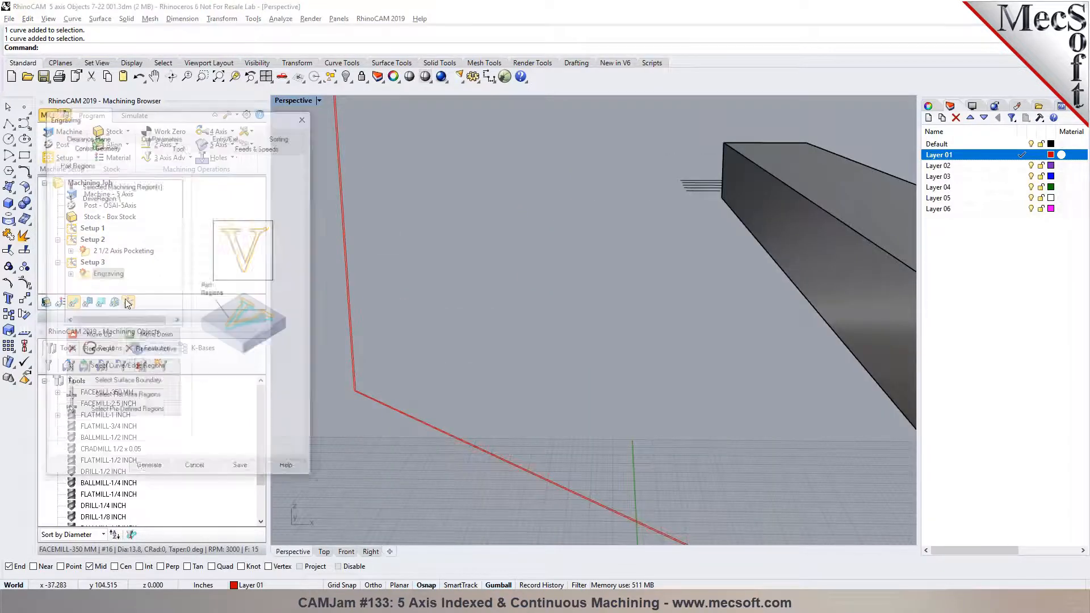
click(109, 349)
click(175, 369)
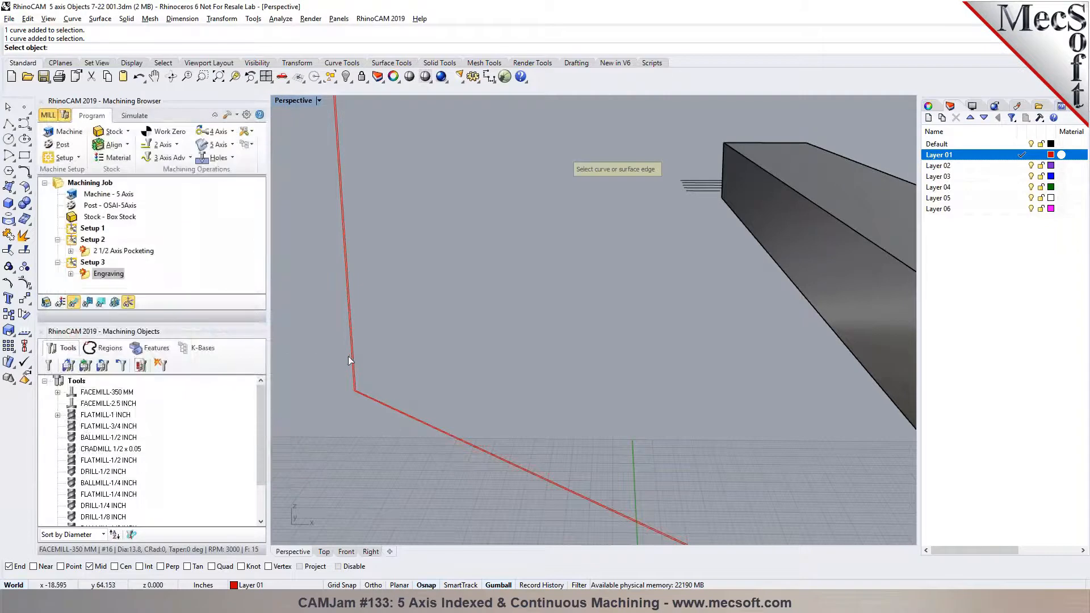
click(352, 360)
key(Return)
scroll(454, 295, down, 6)
Review the Engraving operation's cutting tool and its feeds and speeds.
click(171, 149)
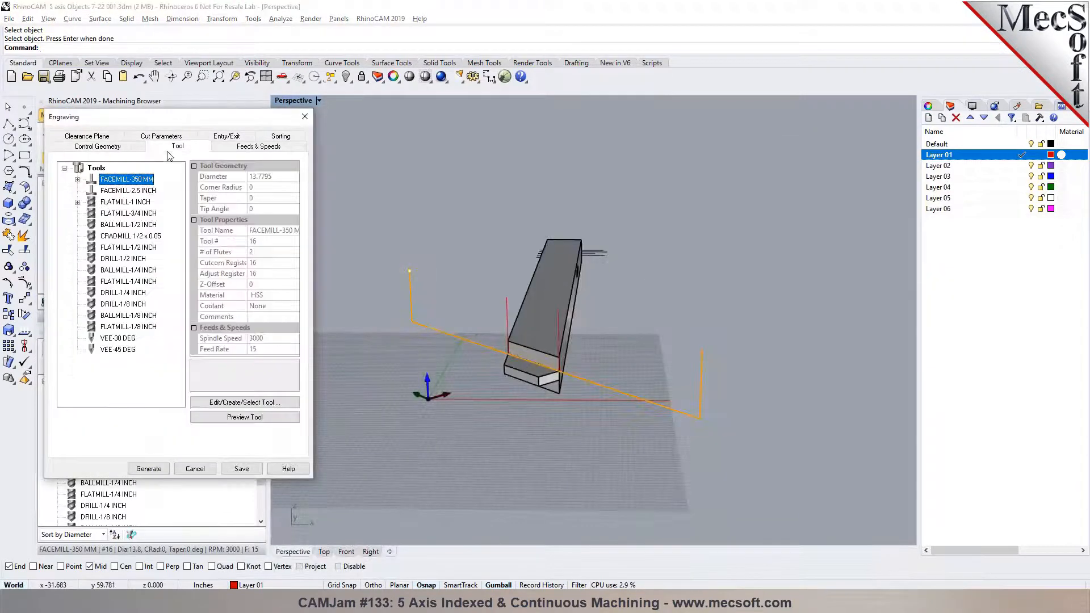
mouse_move(94, 196)
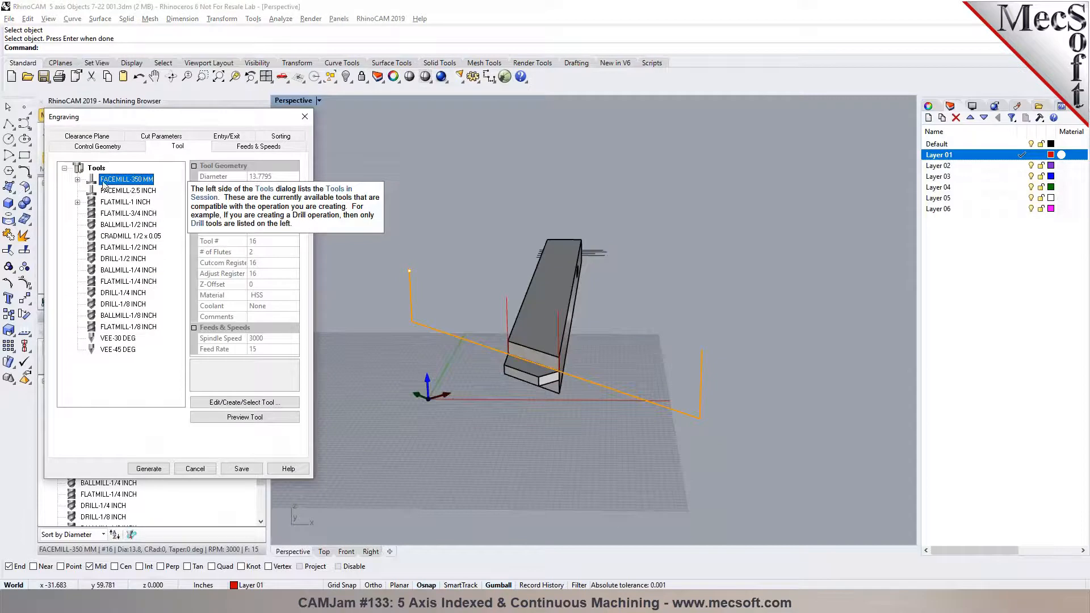
click(245, 149)
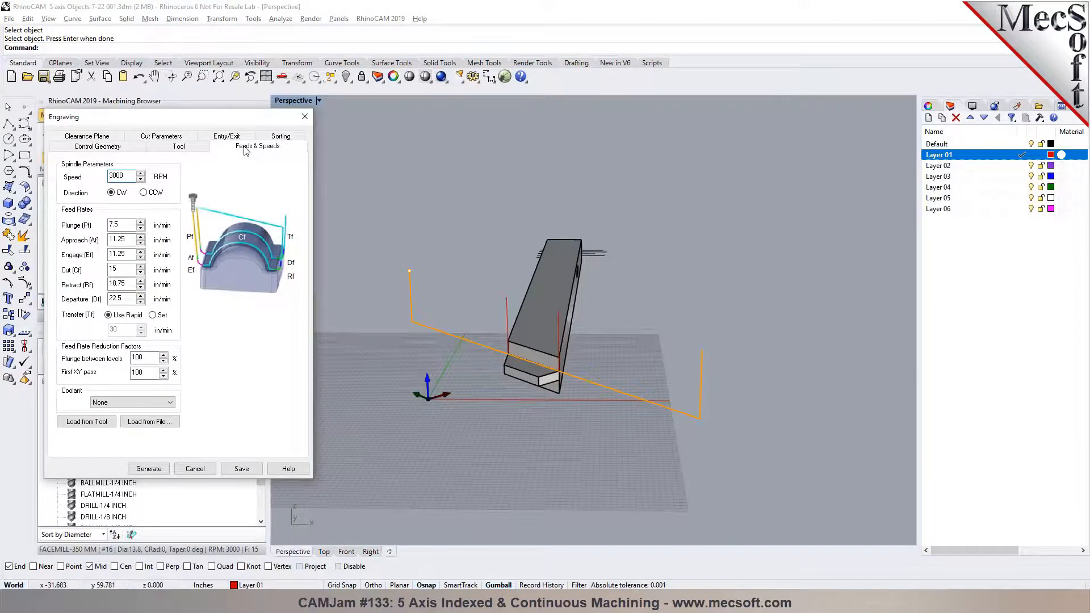
Examine the height of the Engraving clearance plane relative to the upper ends of the stretched curve.
click(99, 138)
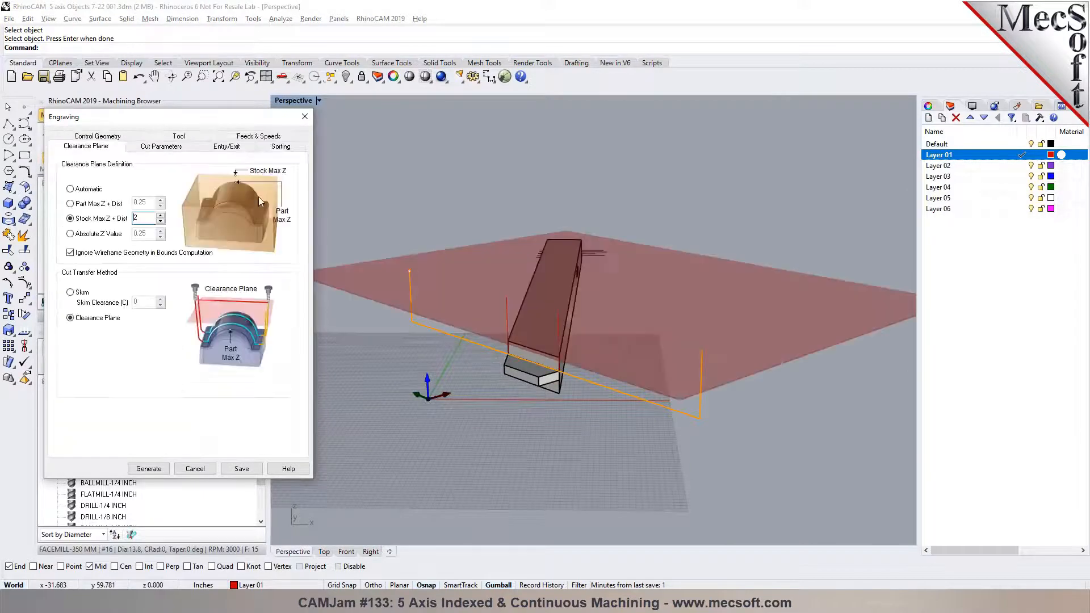
scroll(486, 287, up, 5)
scroll(441, 280, down, 5)
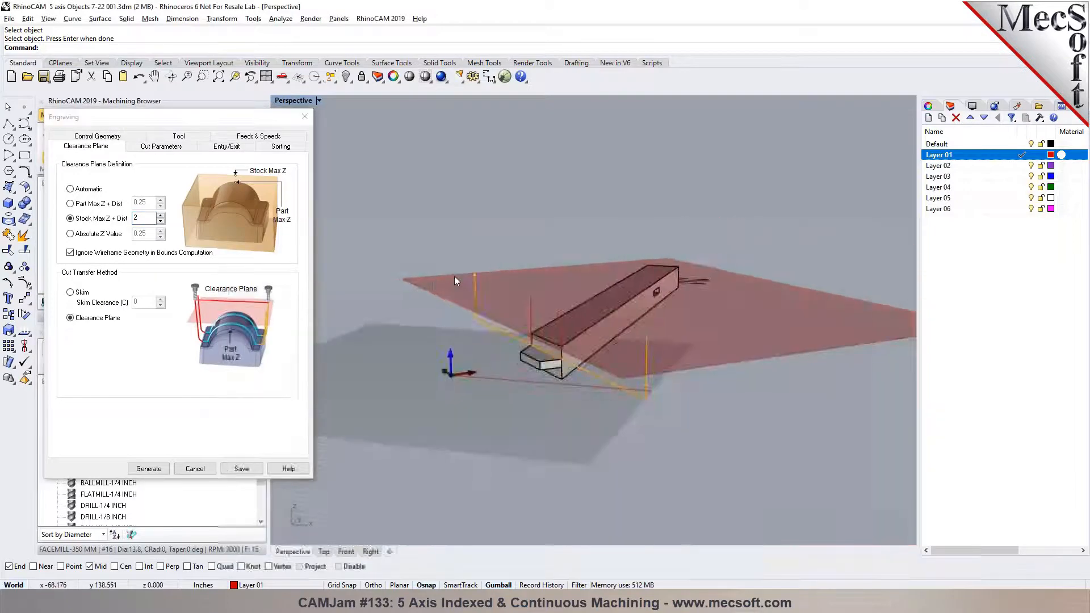
scroll(471, 274, up, 8)
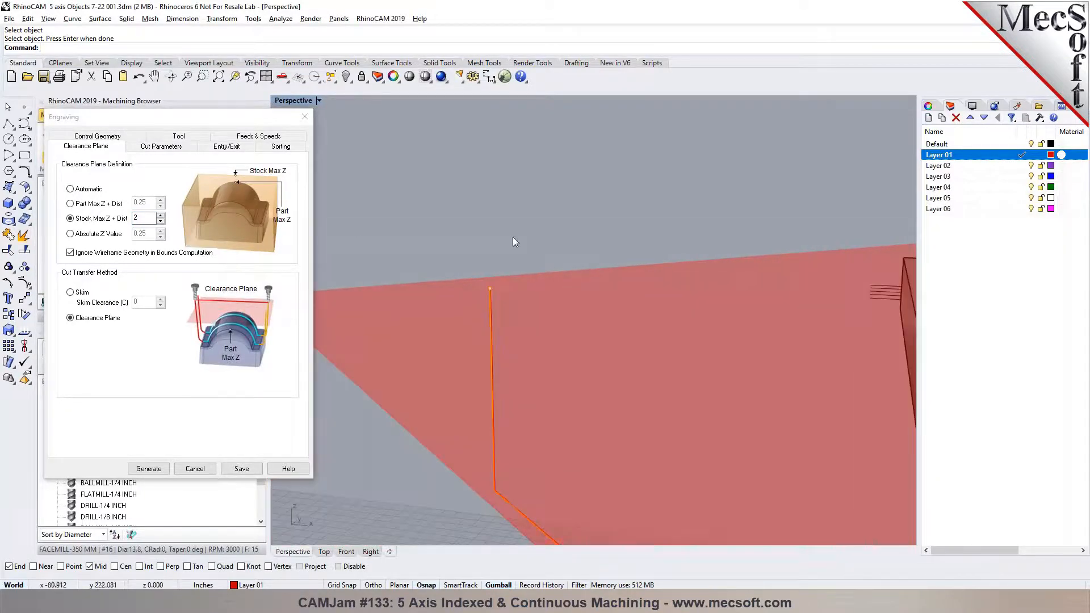
scroll(514, 242, down, 6)
scroll(570, 301, down, 4)
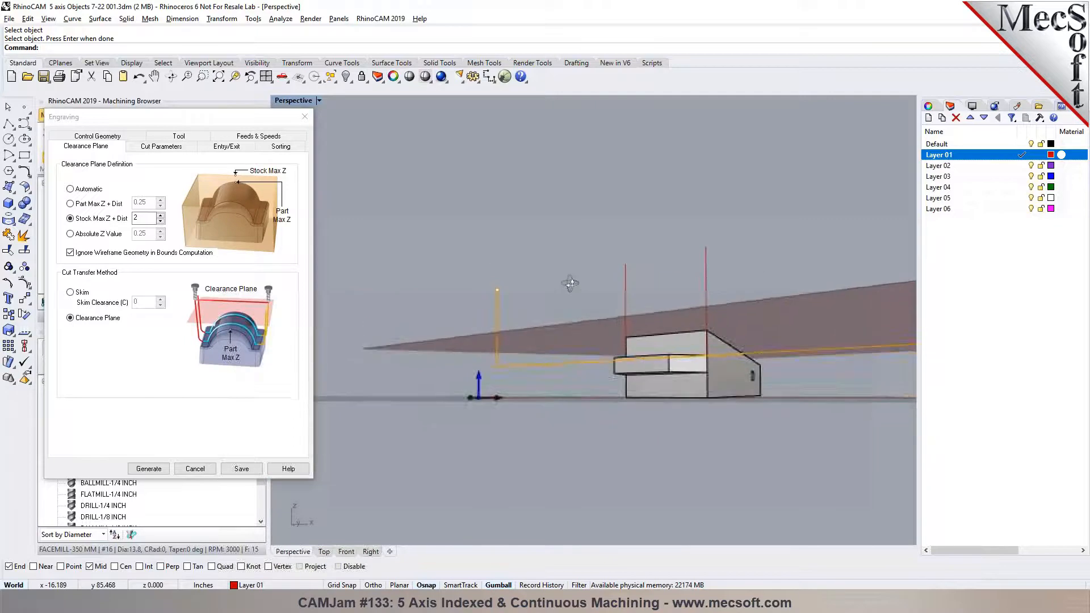
scroll(566, 295, up, 4)
scroll(566, 305, up, 1)
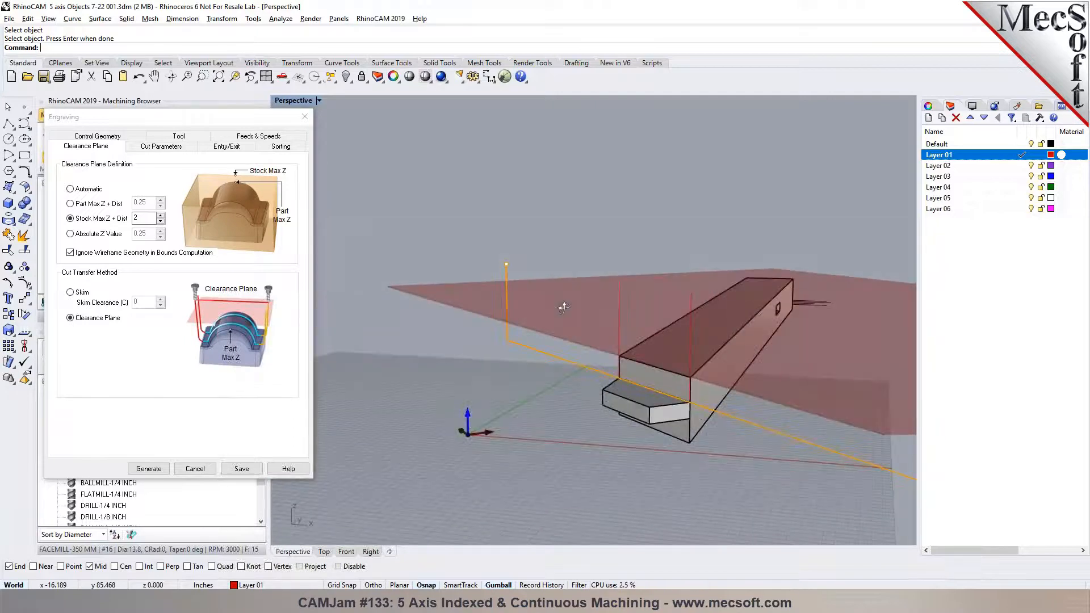
Set the clearance plane to absolute Z 18, picked at the curve's upper endpoint, with wireframe geometry not ignored, and save the Engraving operation.
click(71, 233)
click(70, 252)
click(172, 235)
scroll(494, 263, up, 8)
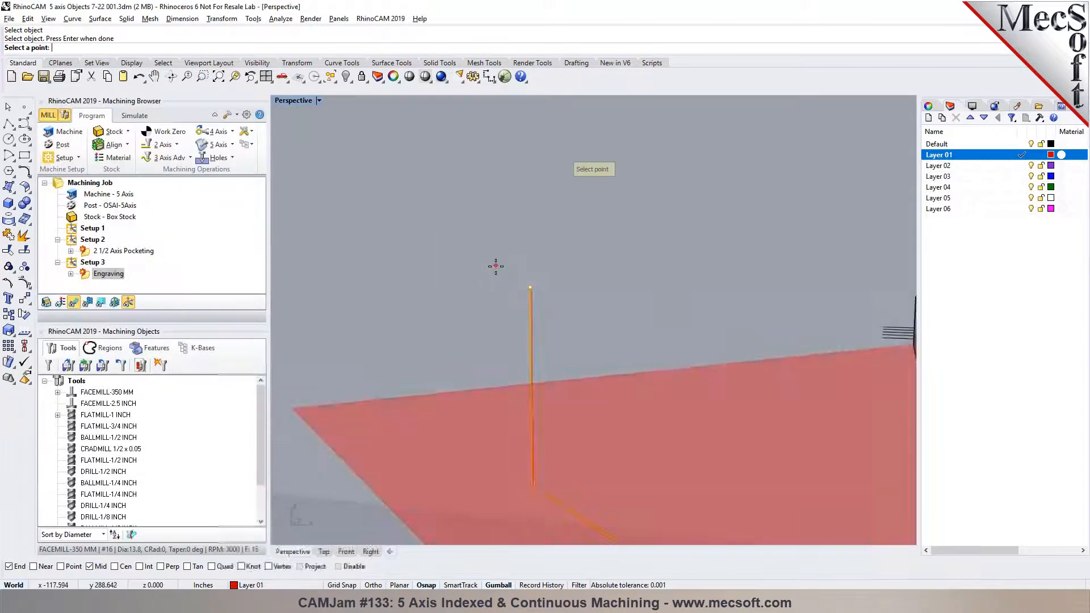
click(569, 296)
scroll(522, 272, down, 8)
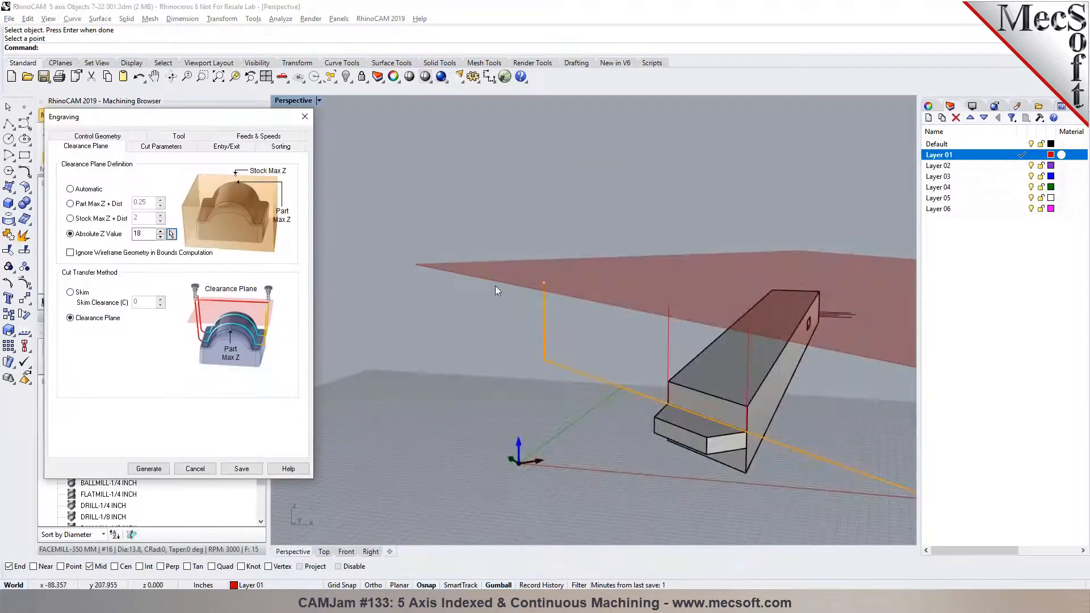
click(175, 147)
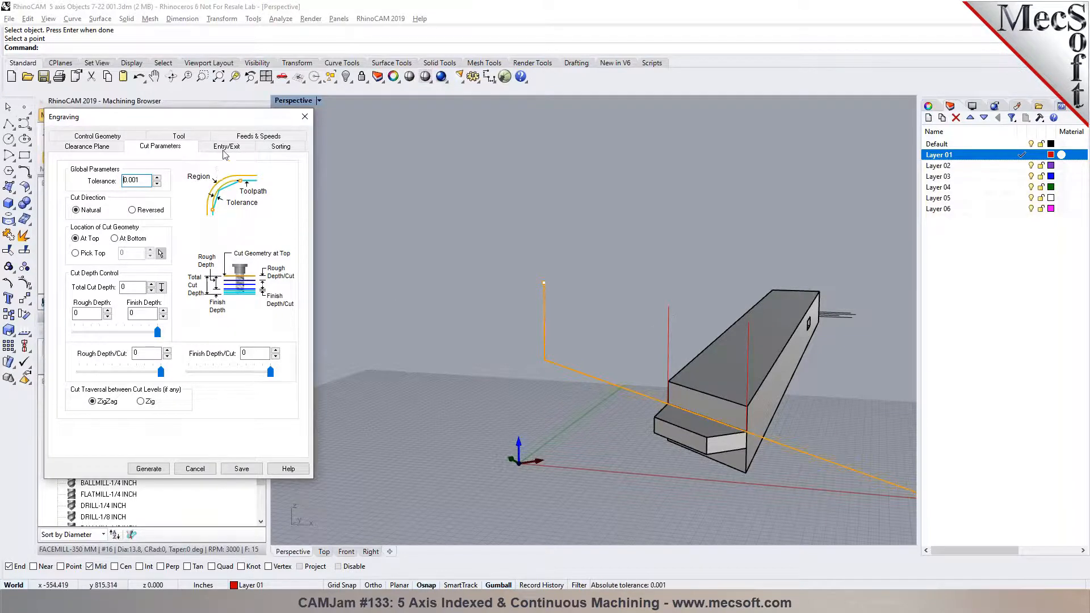
click(239, 468)
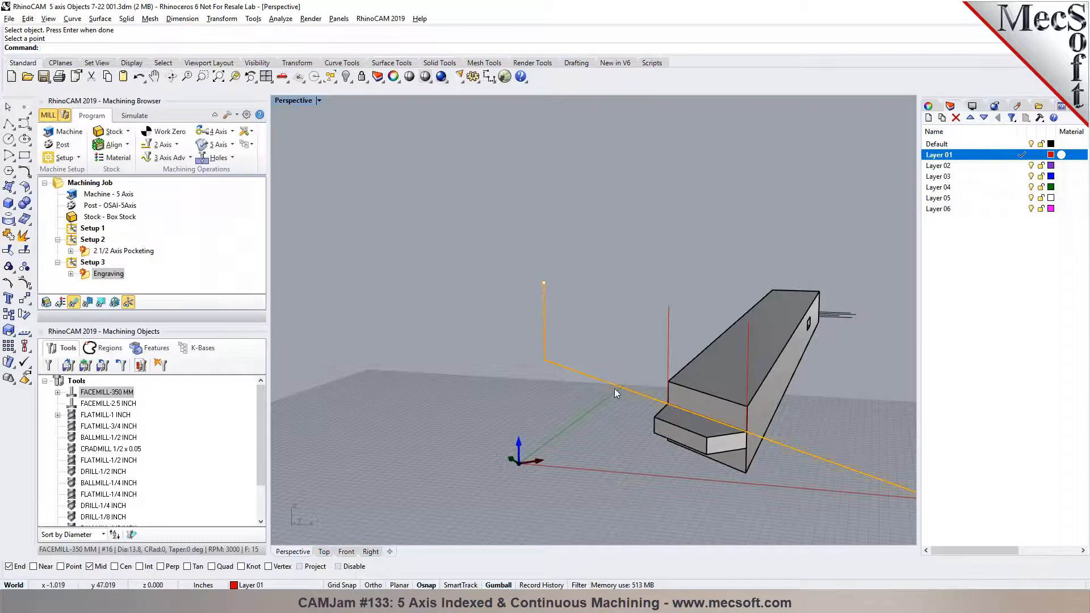
Check the 350 mm face mill's diameter in the tool definition, and move the stretched shoulder curve up 7 inches.
scroll(565, 306, up, 10)
scroll(562, 325, up, 3)
click(570, 330)
scroll(476, 328, down, 10)
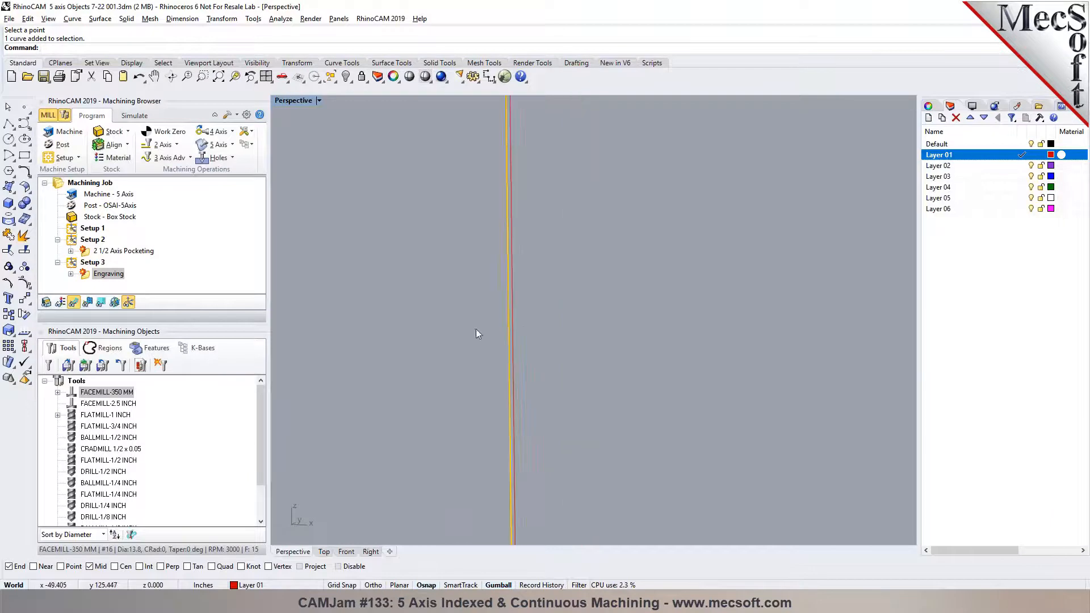
click(96, 392)
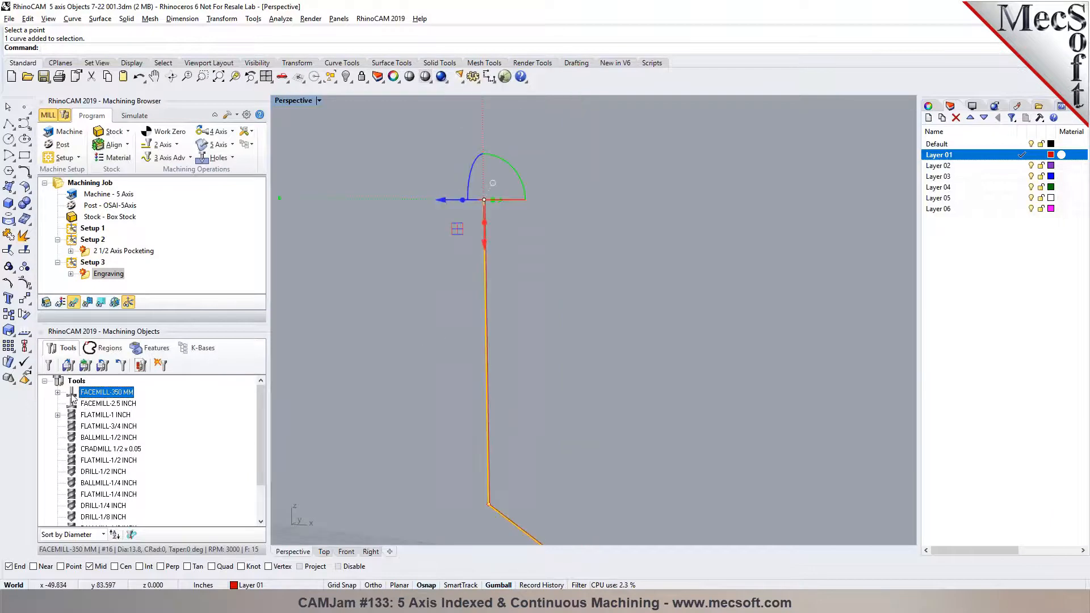
double_click(72, 398)
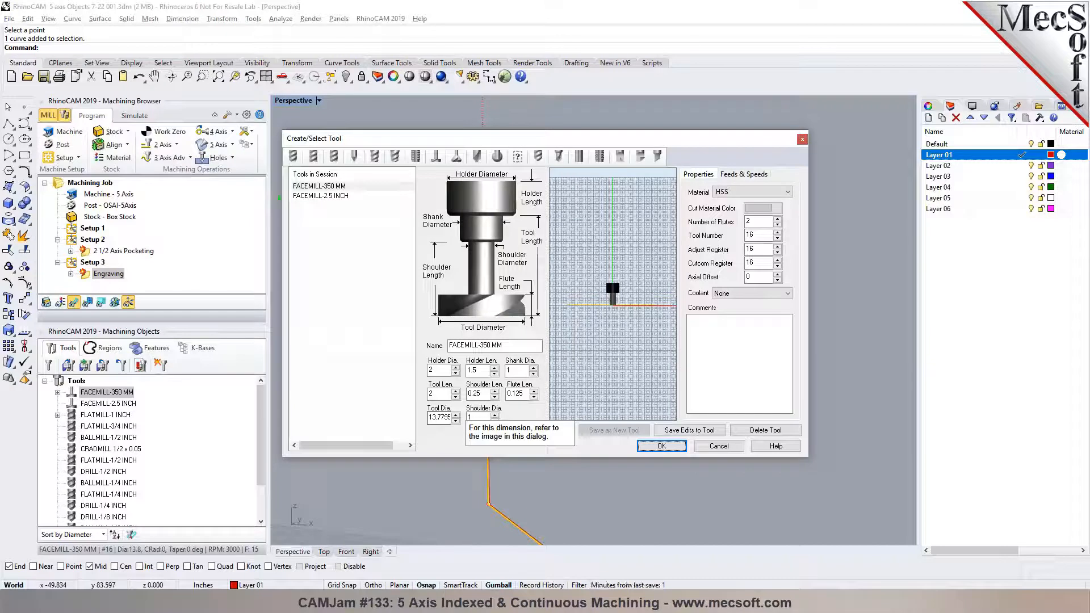
click(719, 446)
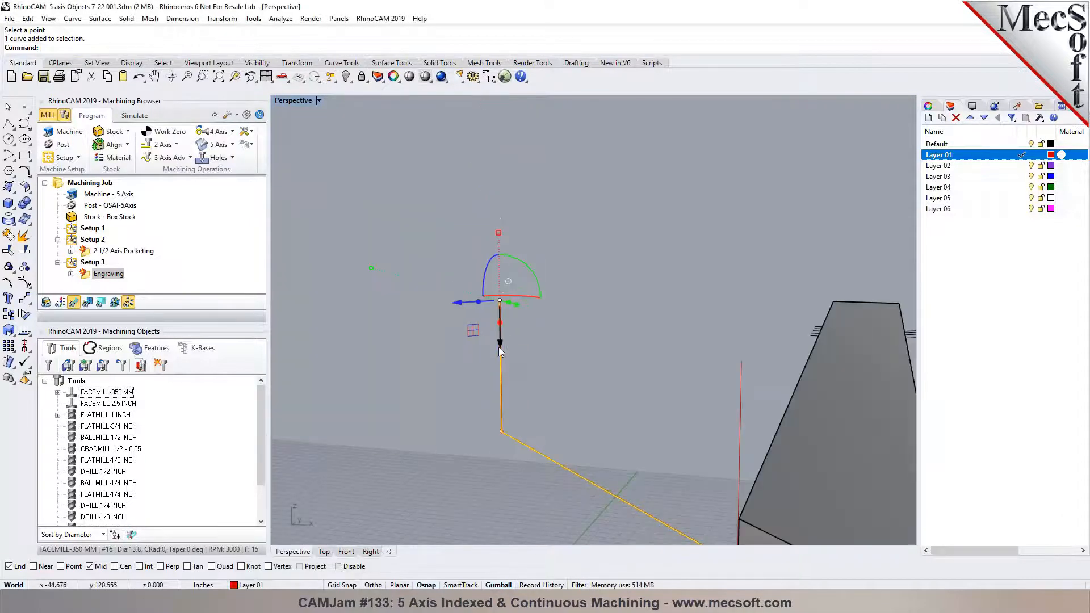
click(499, 349)
text(-7)
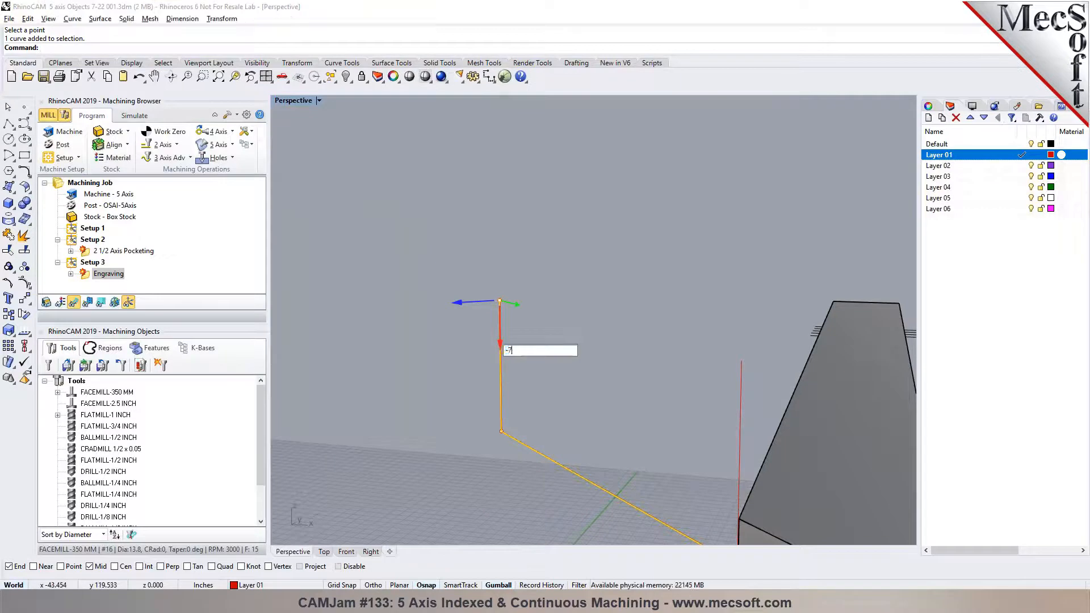
key(Return)
scroll(459, 377, down, 6)
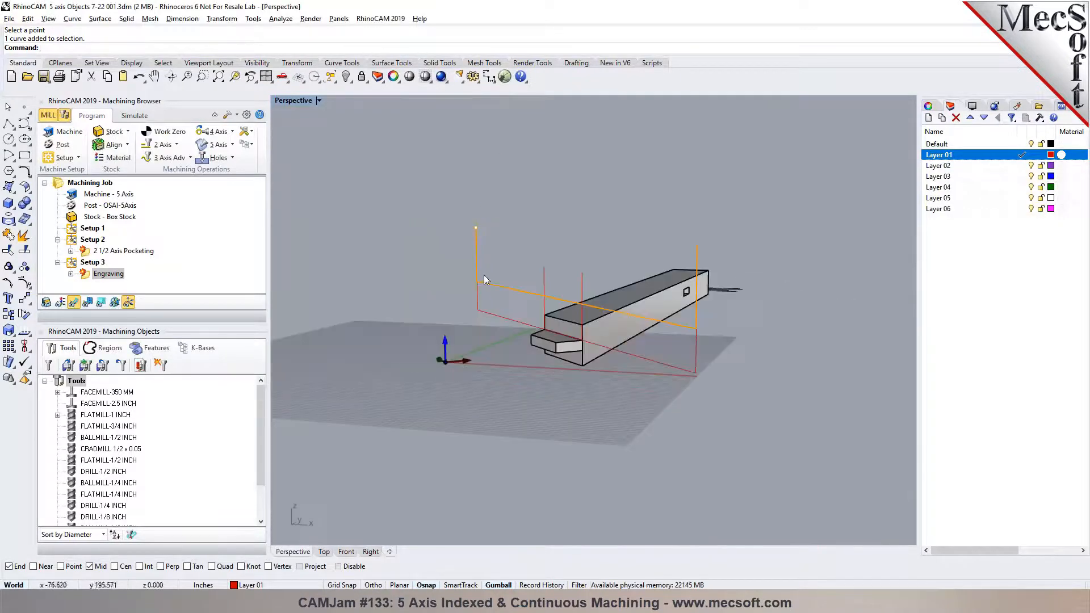
Set the Engraving clearance plane to absolute Z 25, picked at the raised curve's upper endpoint, and regenerate the operation.
right_click(101, 275)
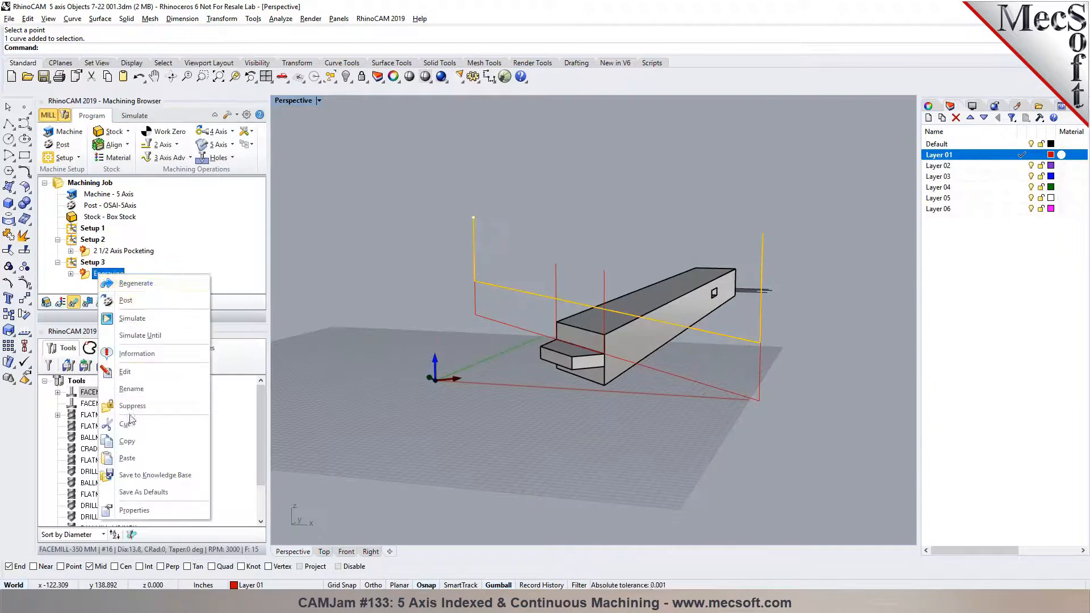
click(125, 371)
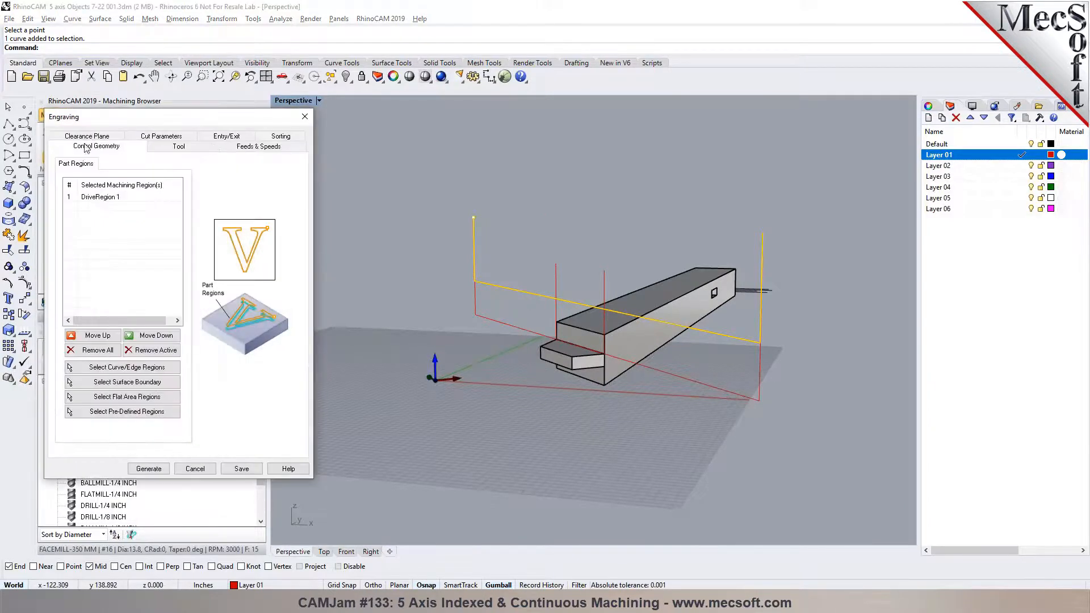
click(86, 147)
click(171, 233)
click(473, 217)
click(188, 468)
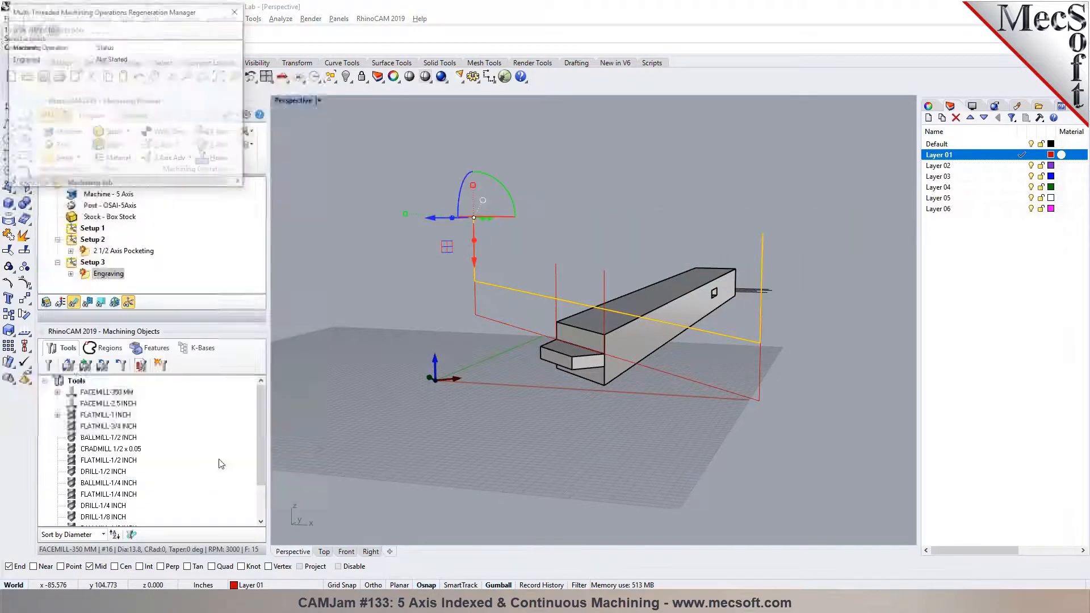
Simulate the pocketing and Engraving operations on the box stock to examine the saw's orientation.
click(135, 116)
click(117, 251)
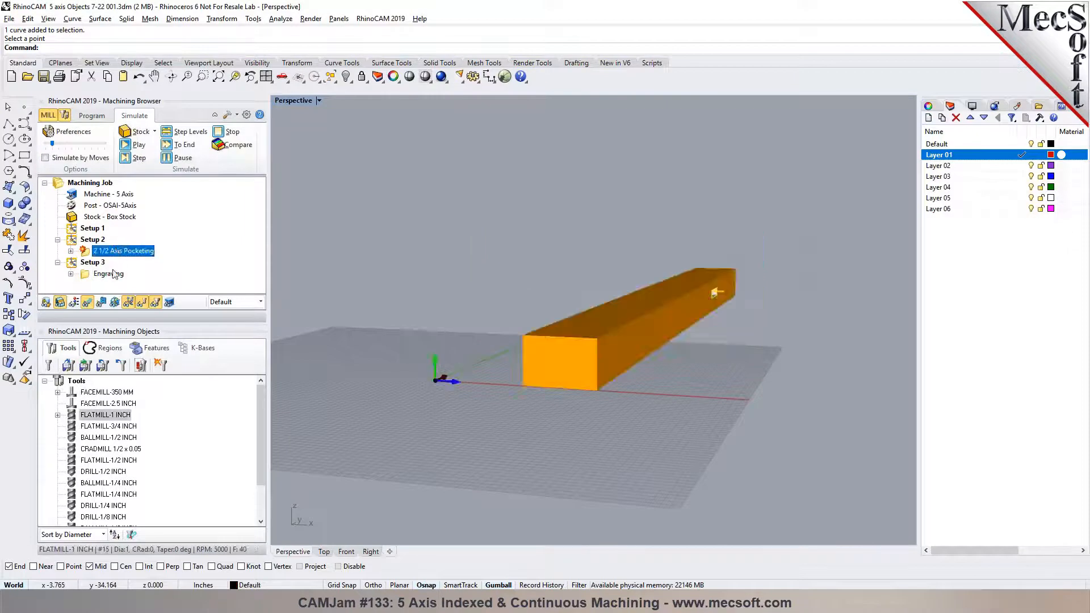
click(114, 273)
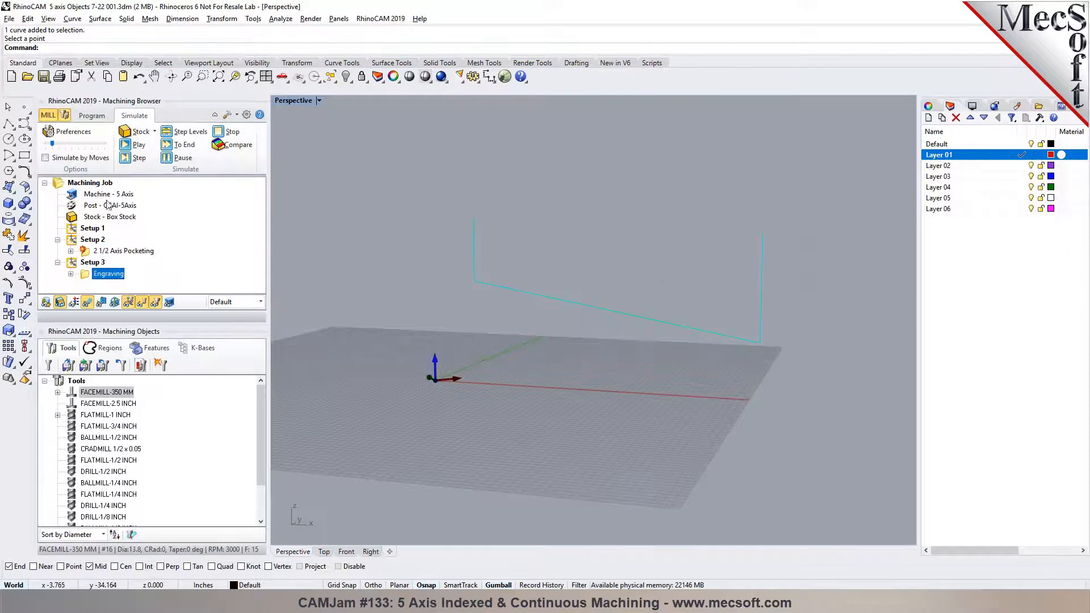
click(137, 145)
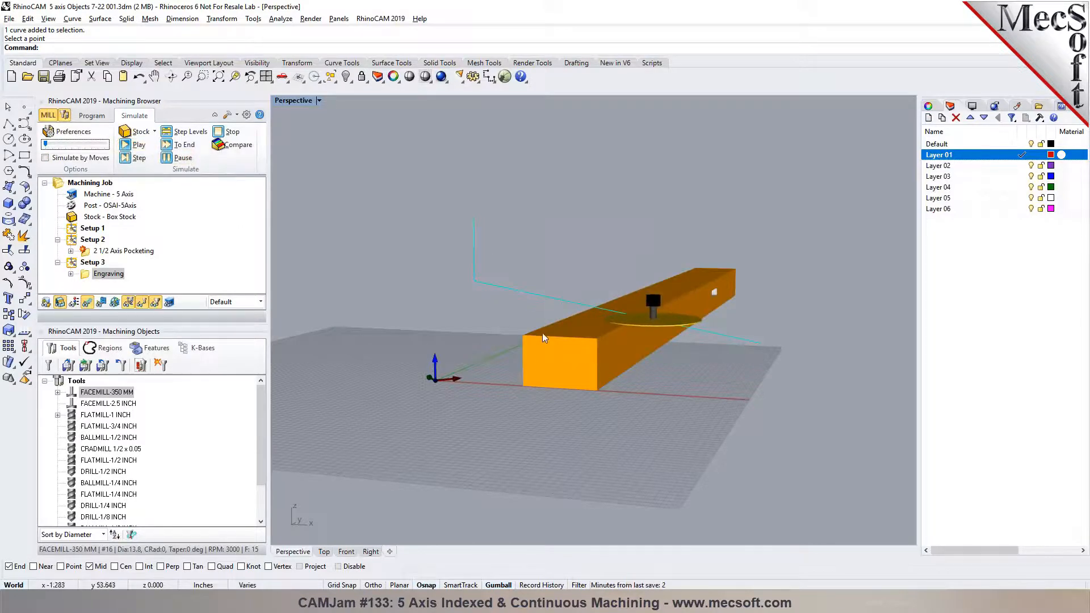
Realign Setup 3's orientation to the timber's tenon shoulder face.
click(93, 115)
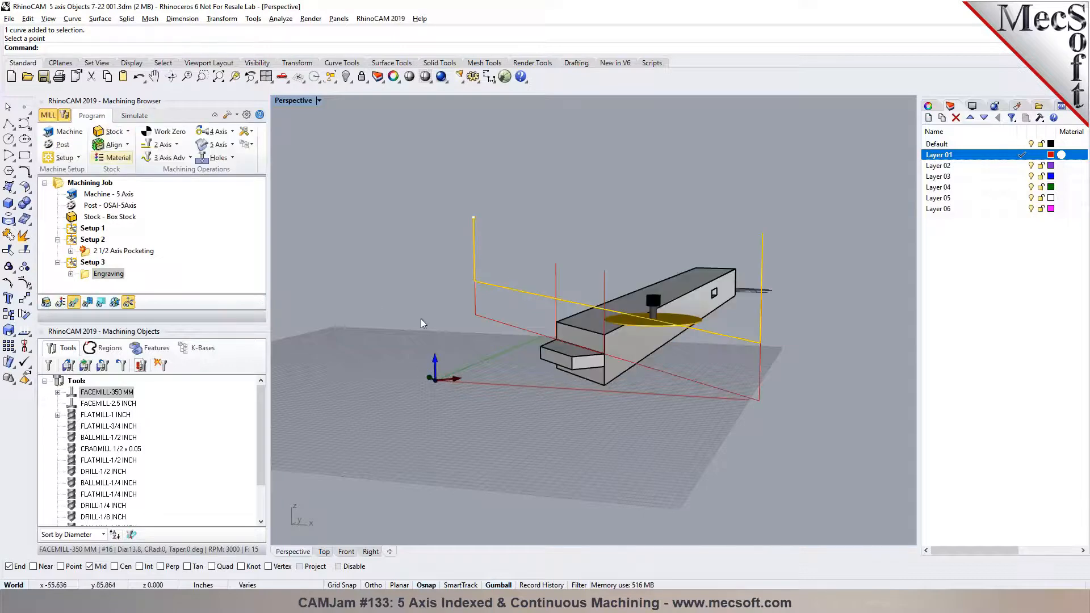
double_click(88, 262)
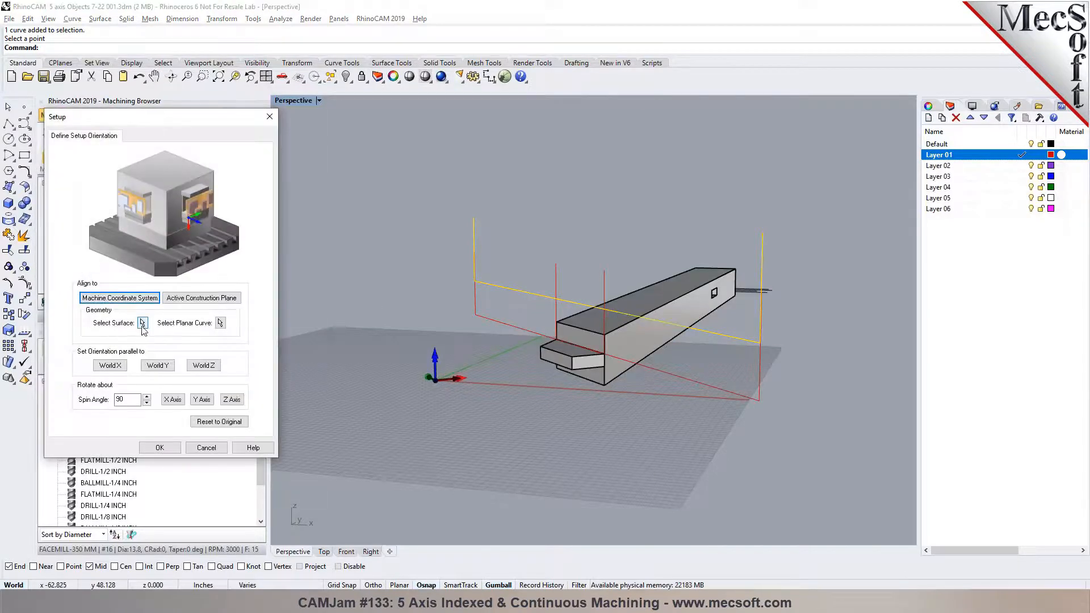
click(142, 325)
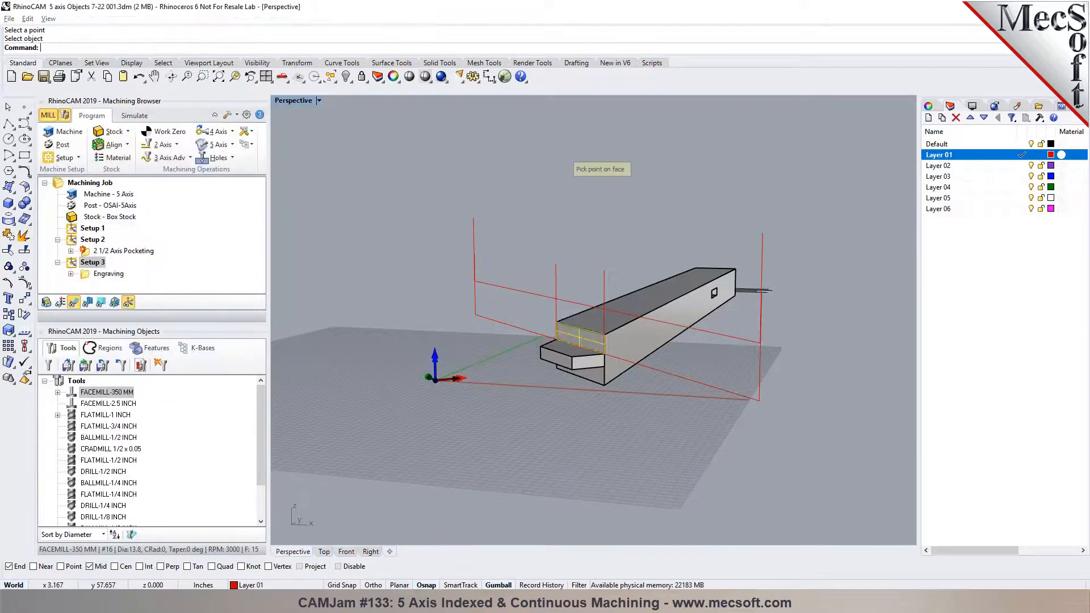
click(568, 332)
click(161, 448)
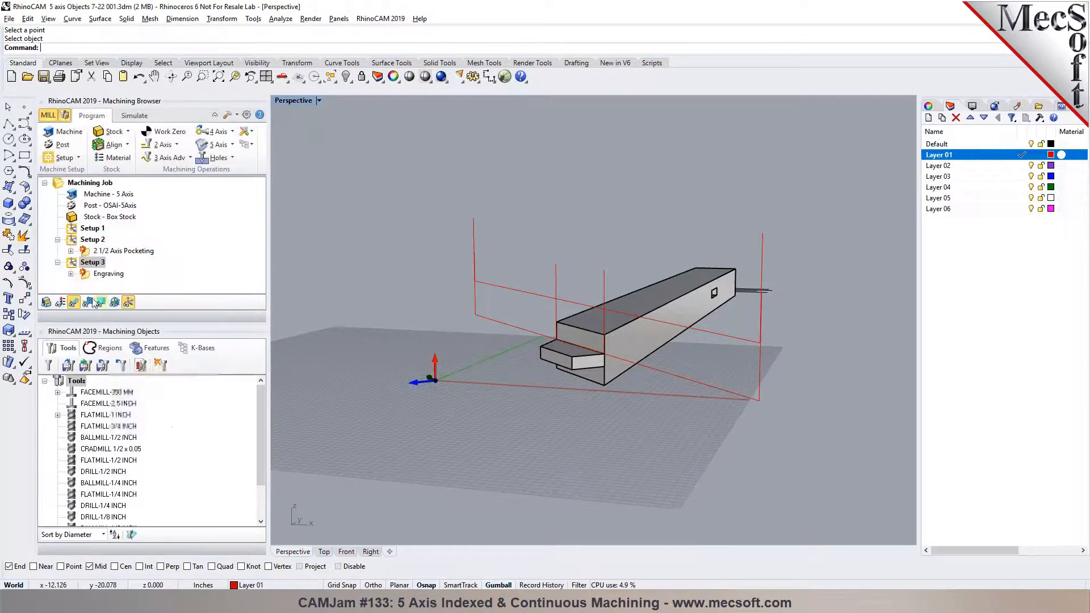
Repick the Engraving operation's absolute Z clearance plane at the raised curve's upper endpoint for the realigned setup, and regenerate the toolpath.
double_click(100, 267)
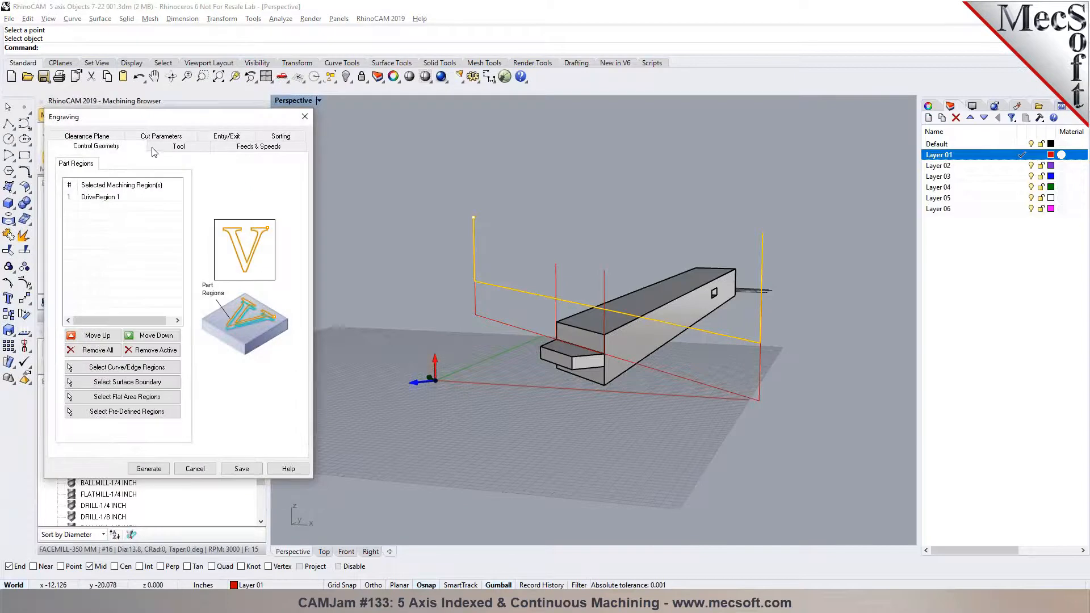
click(87, 137)
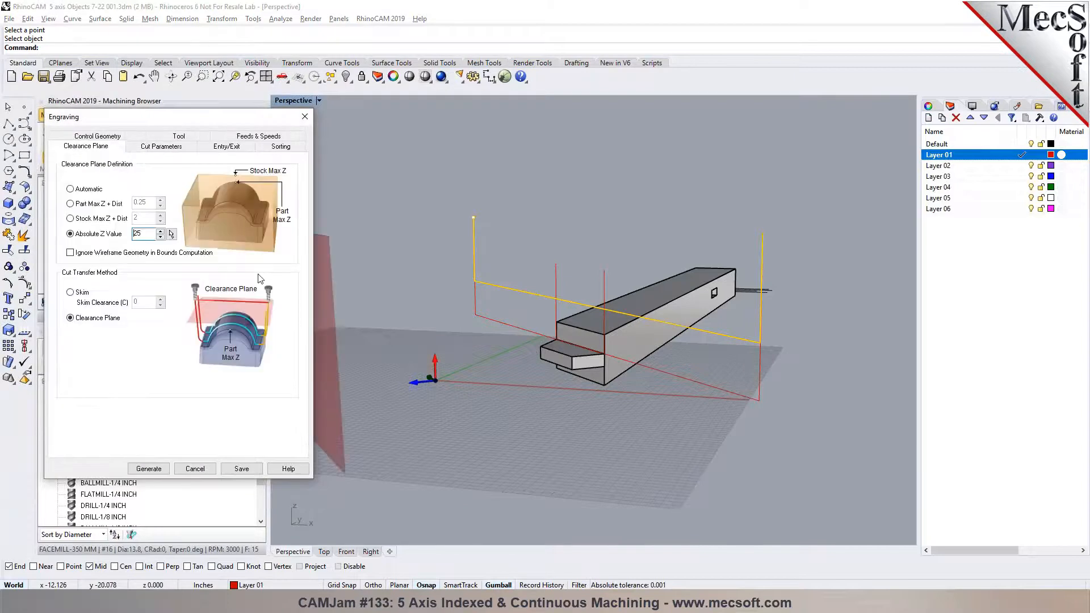
click(172, 234)
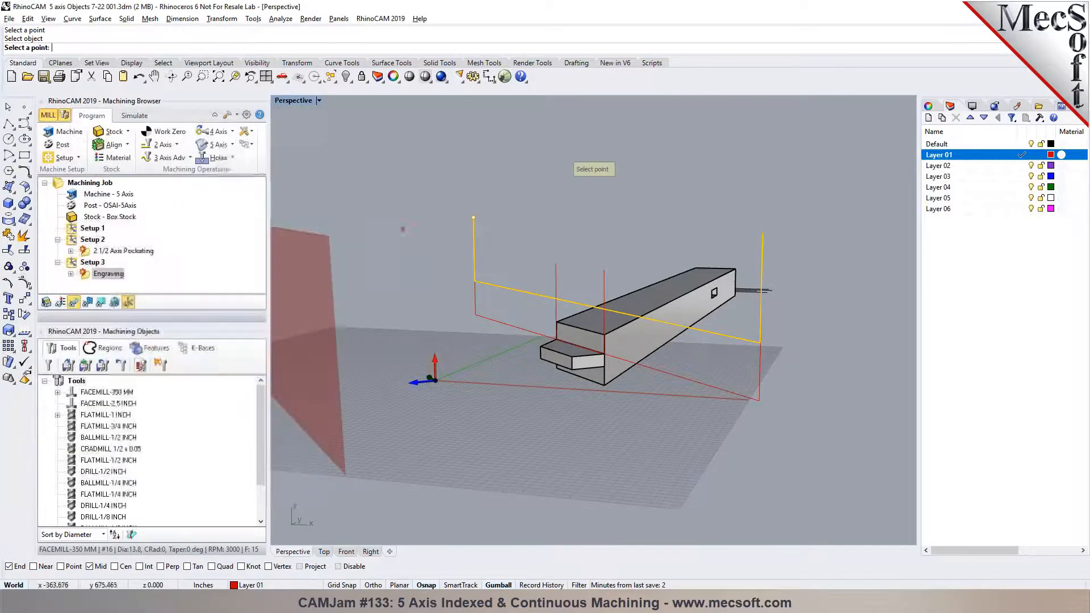
click(473, 217)
click(241, 468)
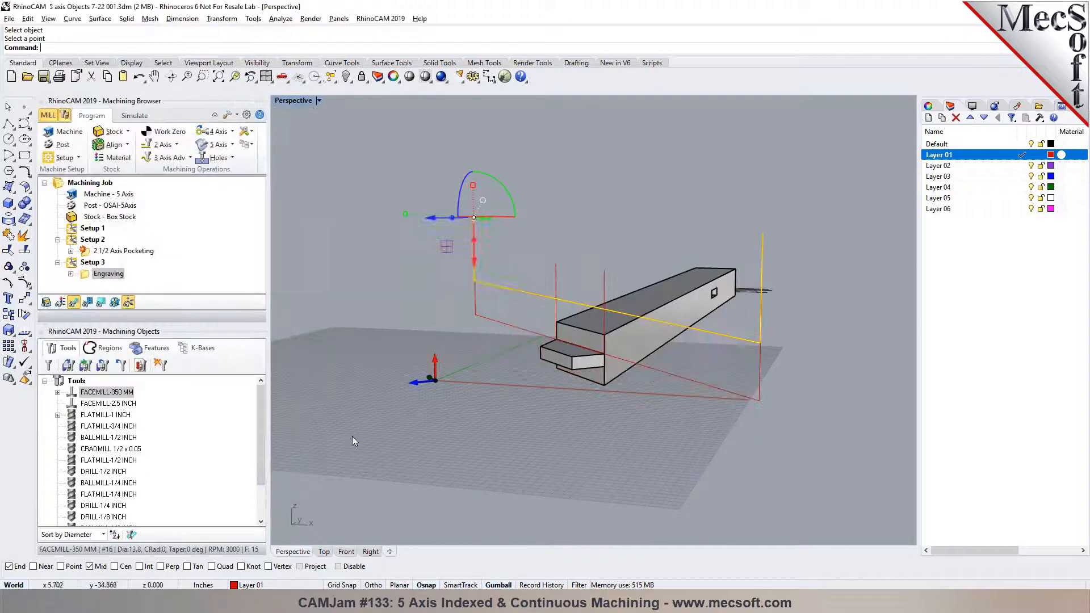
Simulate the regenerated Engraving saw cut and inspect the tool's path and the cut around the timber stock.
click(134, 115)
click(134, 145)
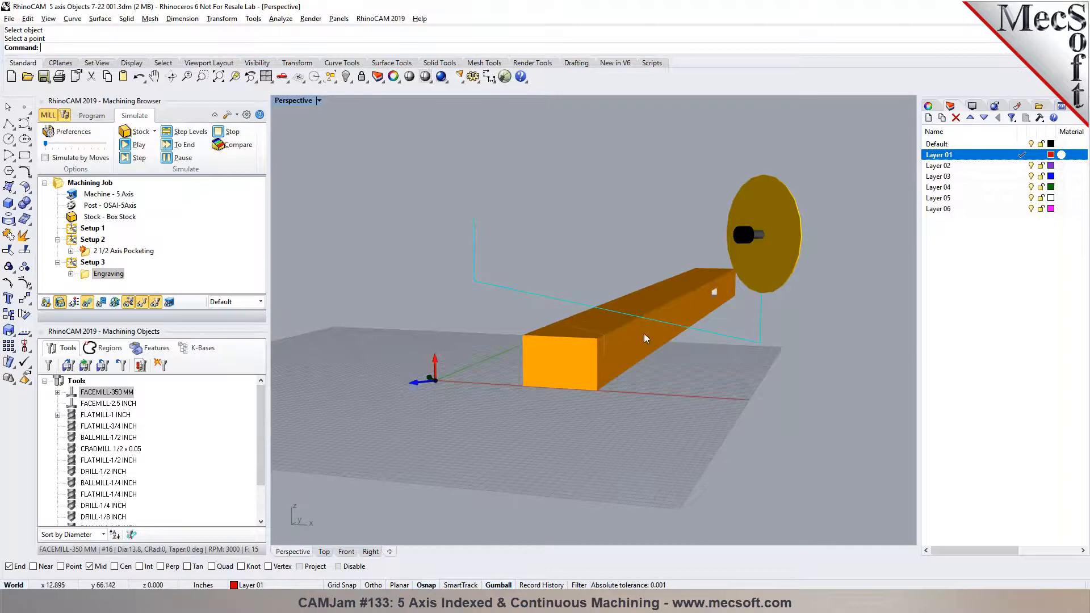
click(135, 146)
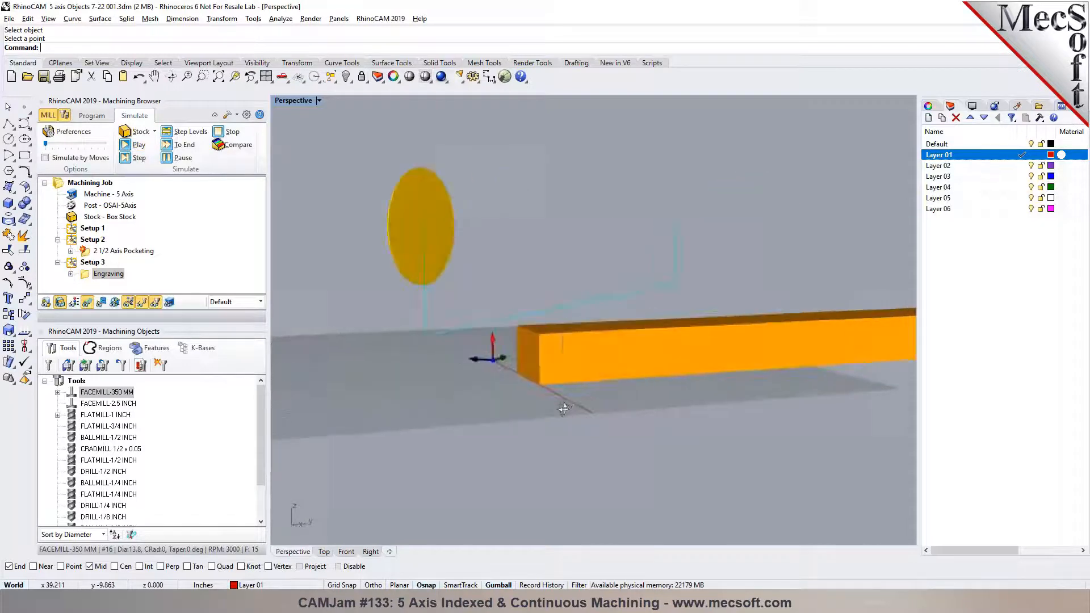
right_drag(686, 423, 664, 412)
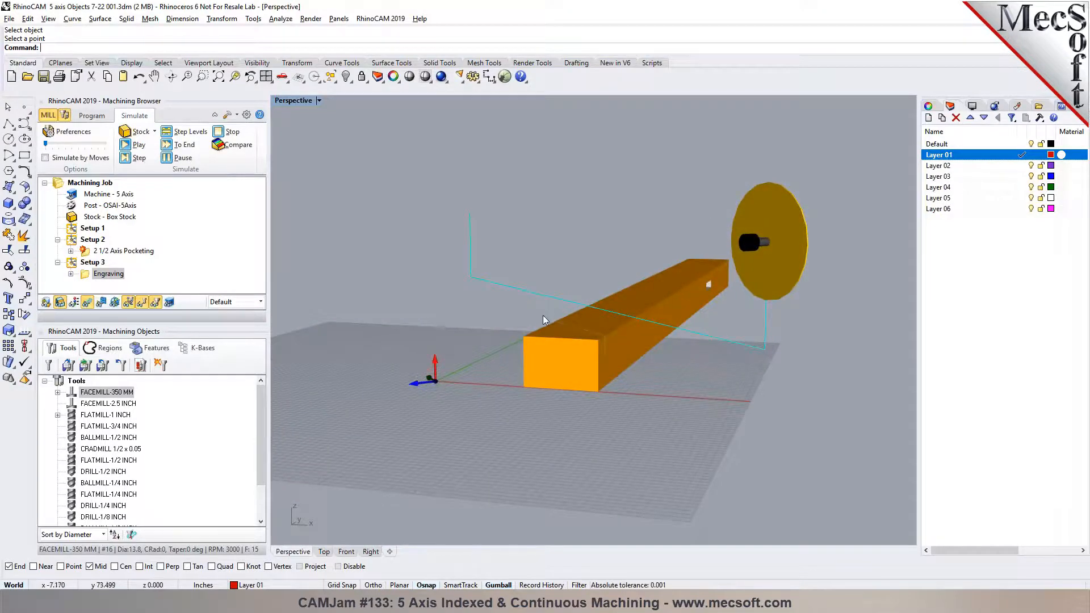
Post-process the entire machining job to the G-code file RhinoCAM 5 axis Objects 7-22 001.nc.
click(83, 115)
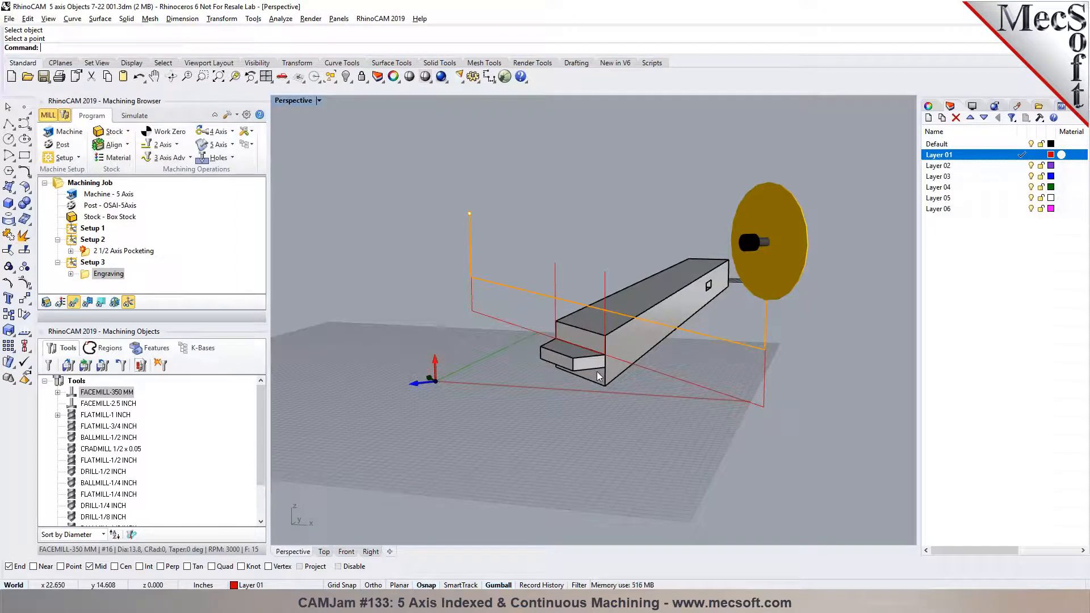
click(79, 186)
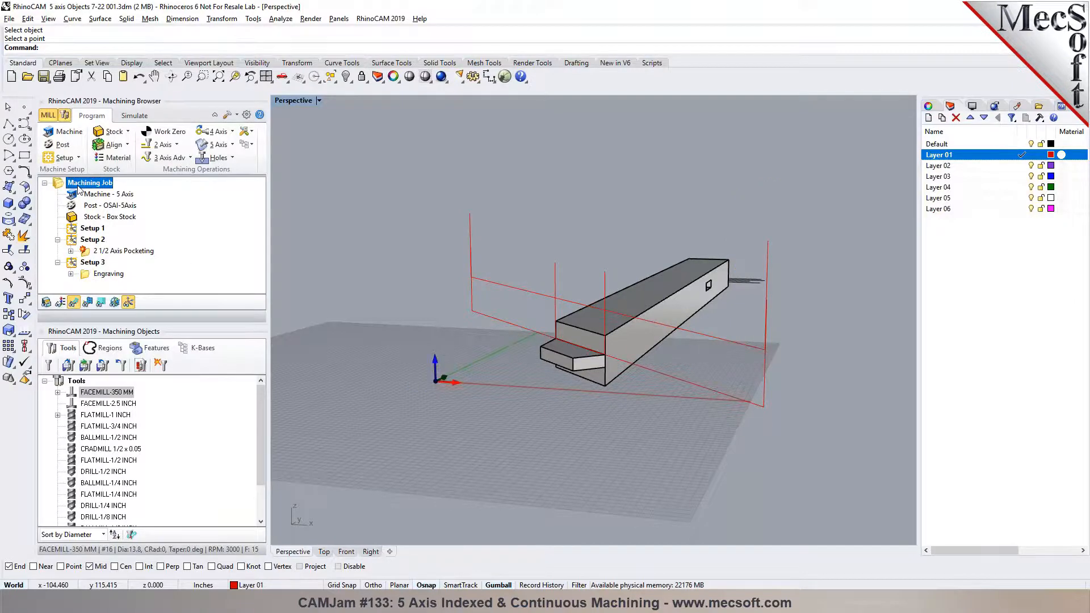
right_click(79, 189)
click(97, 211)
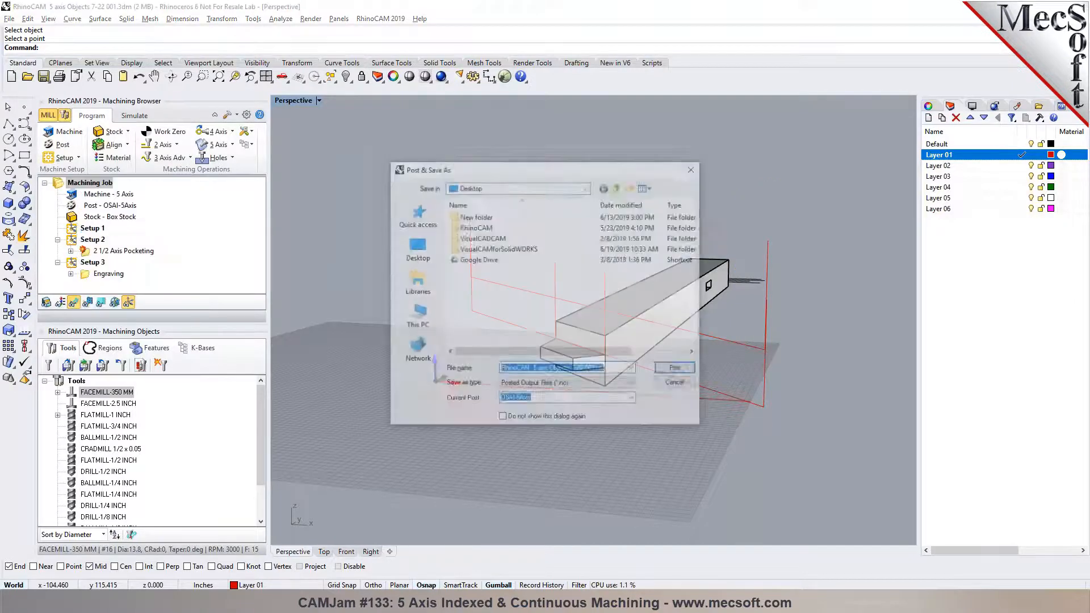
click(673, 366)
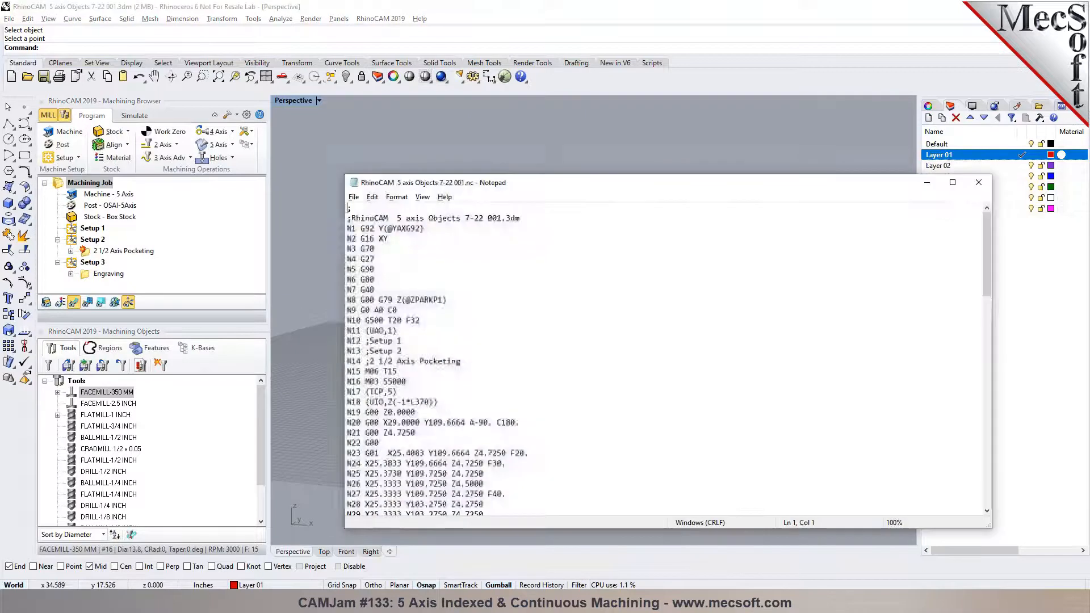
Review the A and C rotation values for the pocketing and Engraving setups in the posted G-code, and close the file.
scroll(556, 370, down, 1)
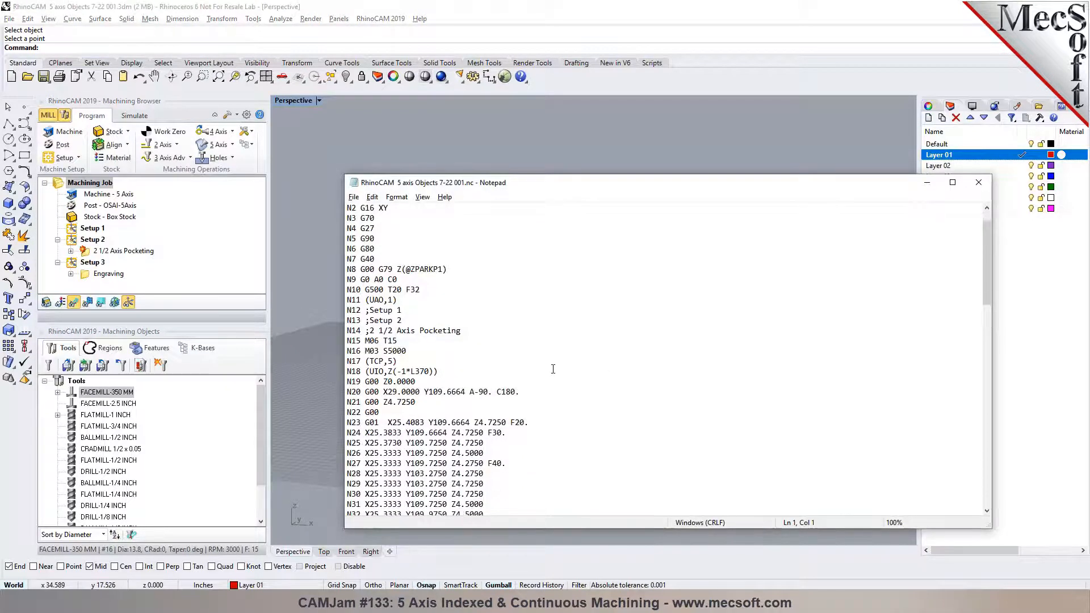
drag(470, 392, 503, 391)
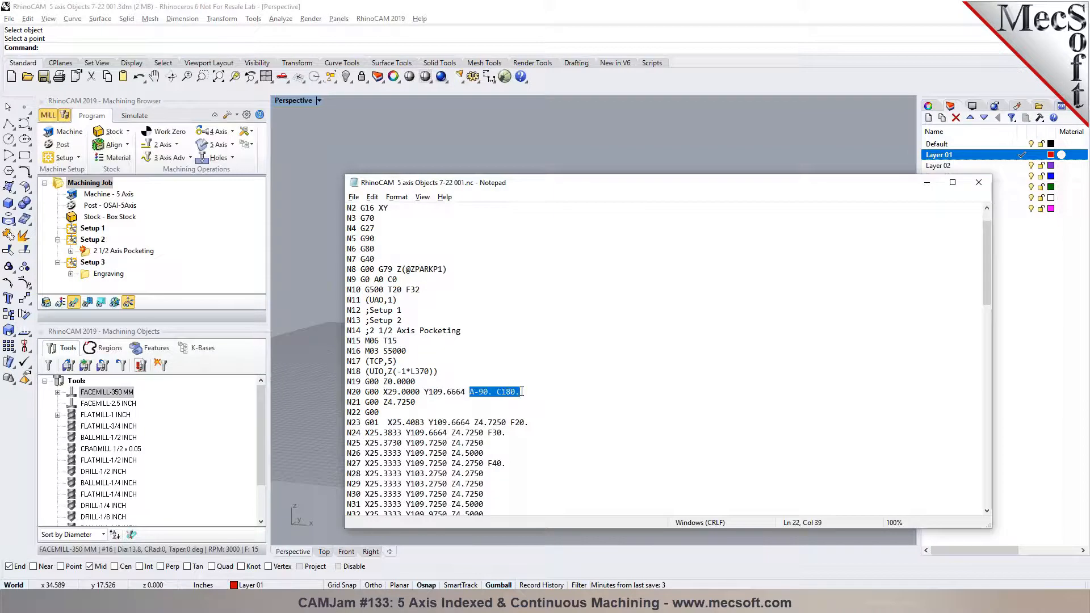
scroll(522, 392, down, 9)
scroll(522, 389, down, 14)
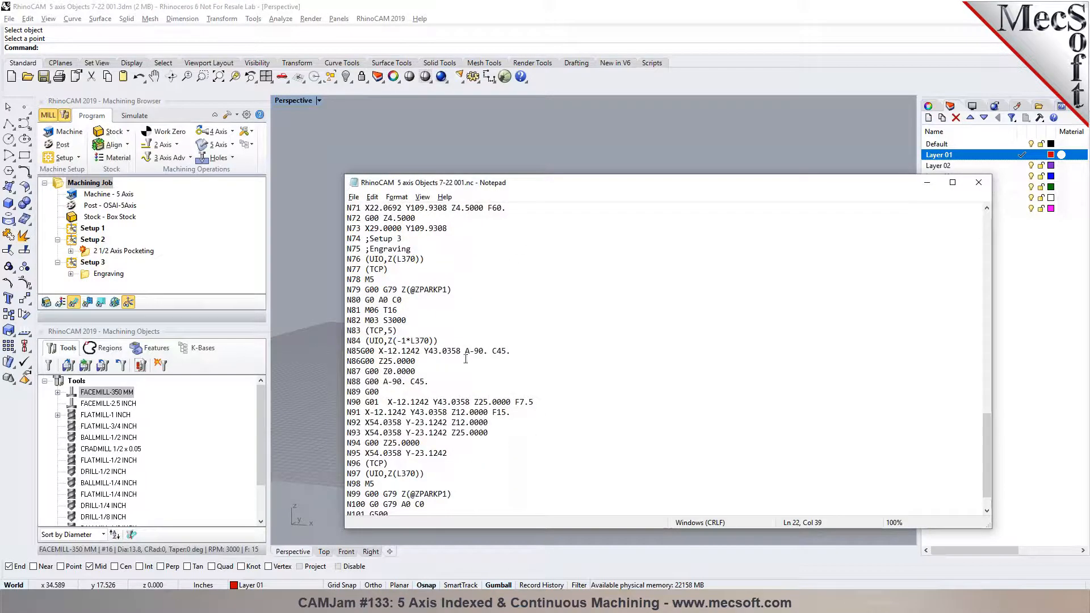
drag(465, 351, 512, 352)
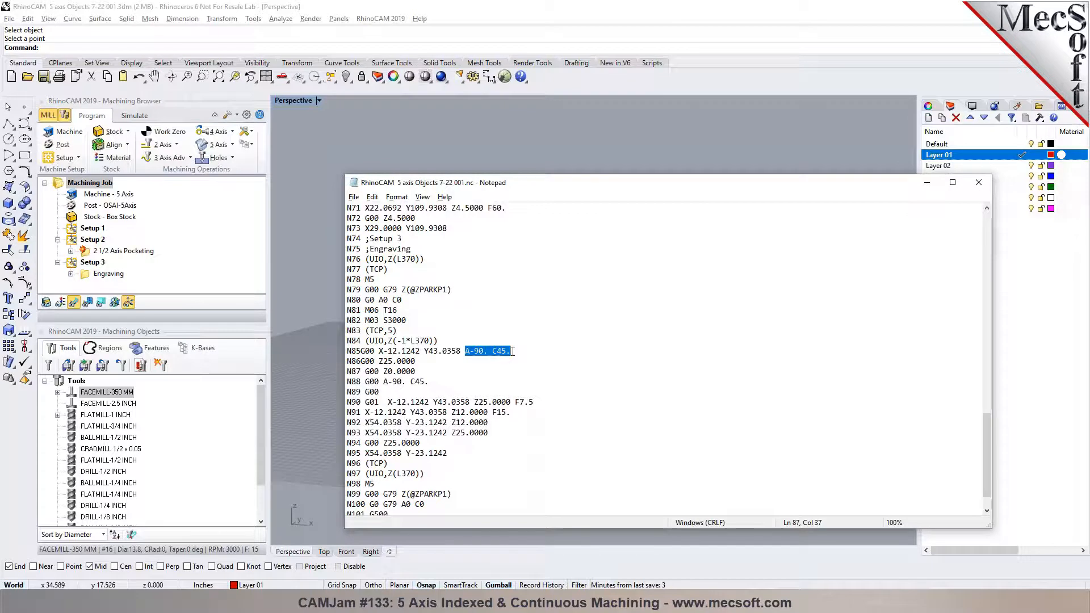
scroll(659, 426, down, 1)
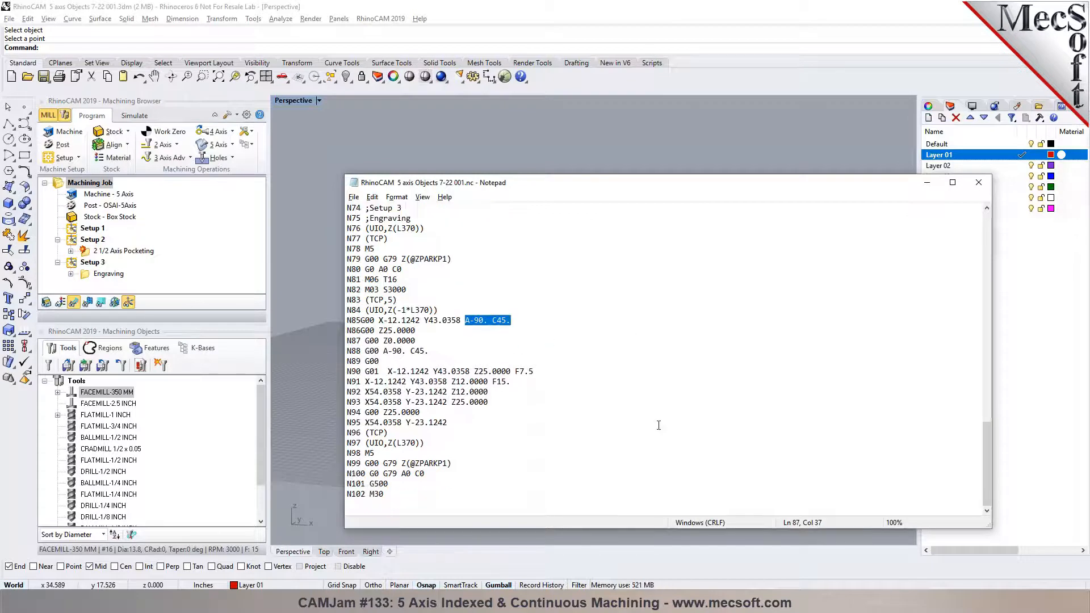
click(978, 182)
Make Default the current layer.
scroll(514, 347, down, 6)
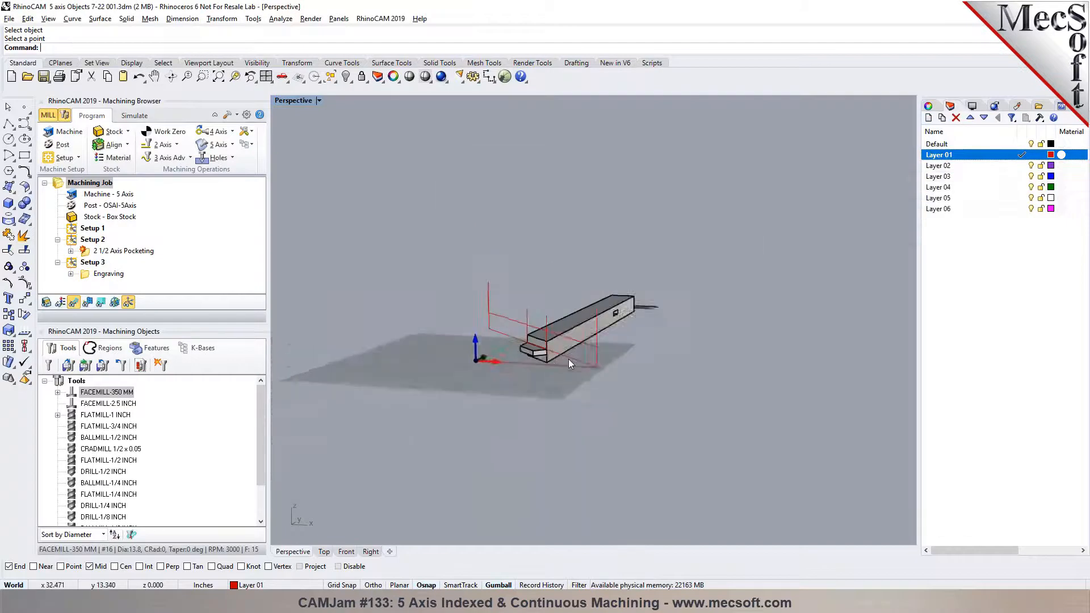
scroll(568, 359, up, 4)
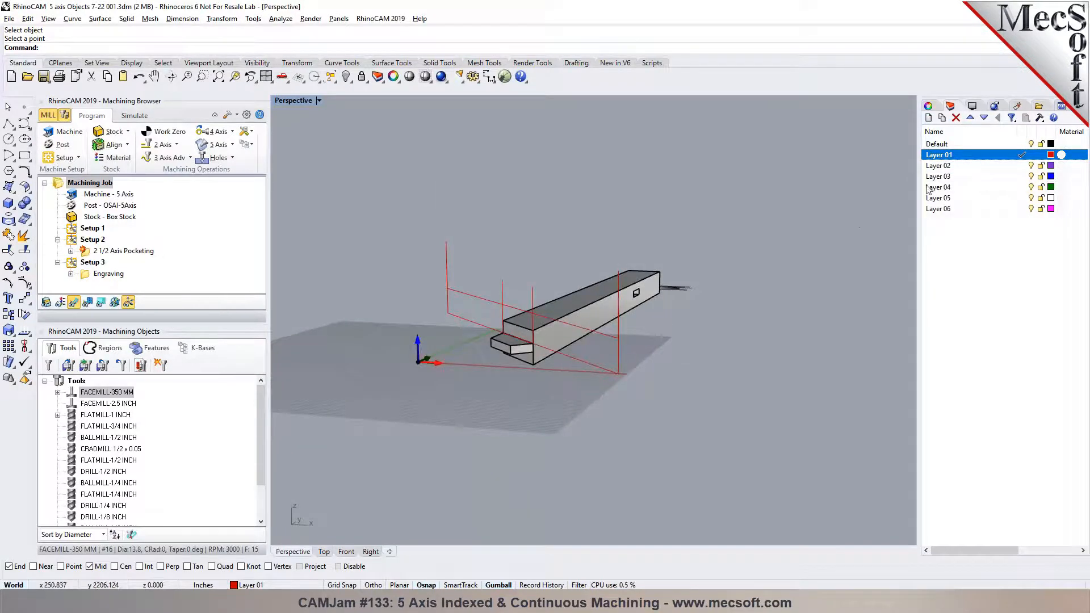
click(1022, 144)
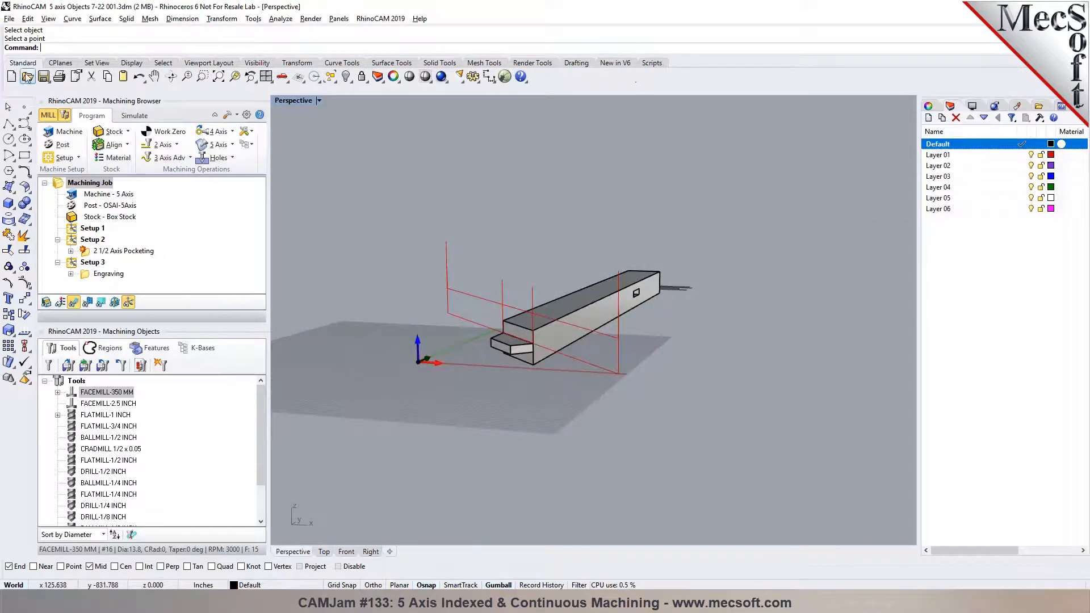
Save the file RhinoCAM 5 axis Objects 7-22 001.3dm with the finished timber machining job.
click(43, 76)
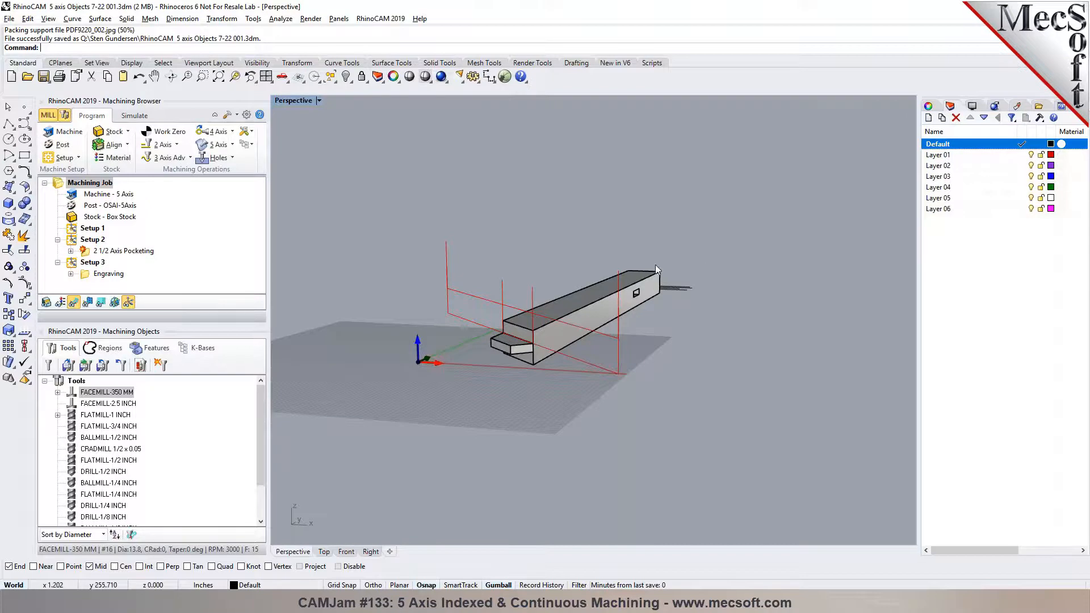
scroll(671, 275, up, 5)
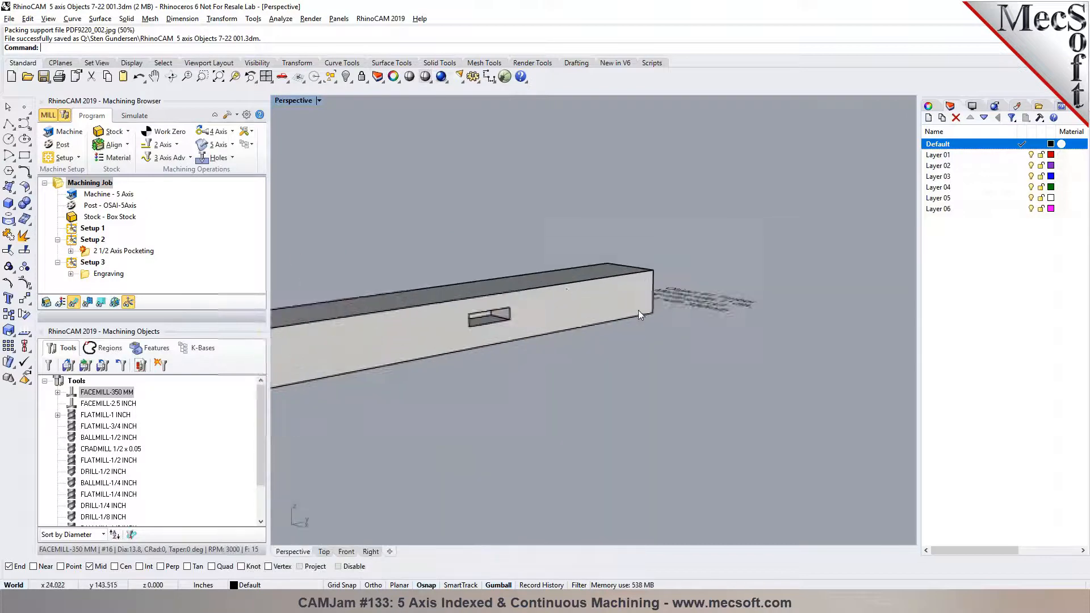
scroll(438, 289, up, 4)
scroll(631, 362, down, 10)
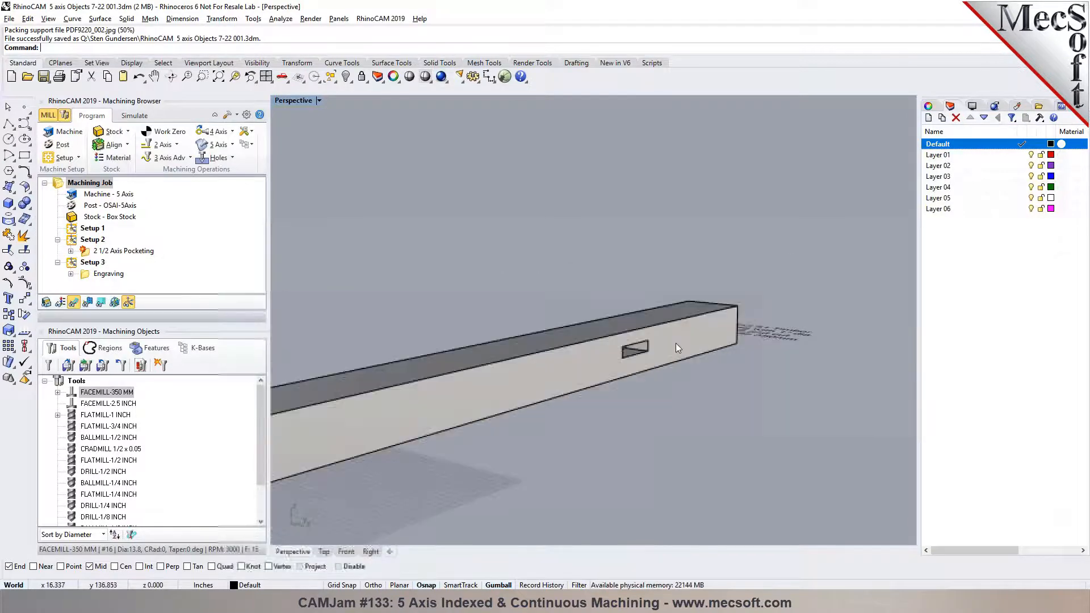
click(79, 160)
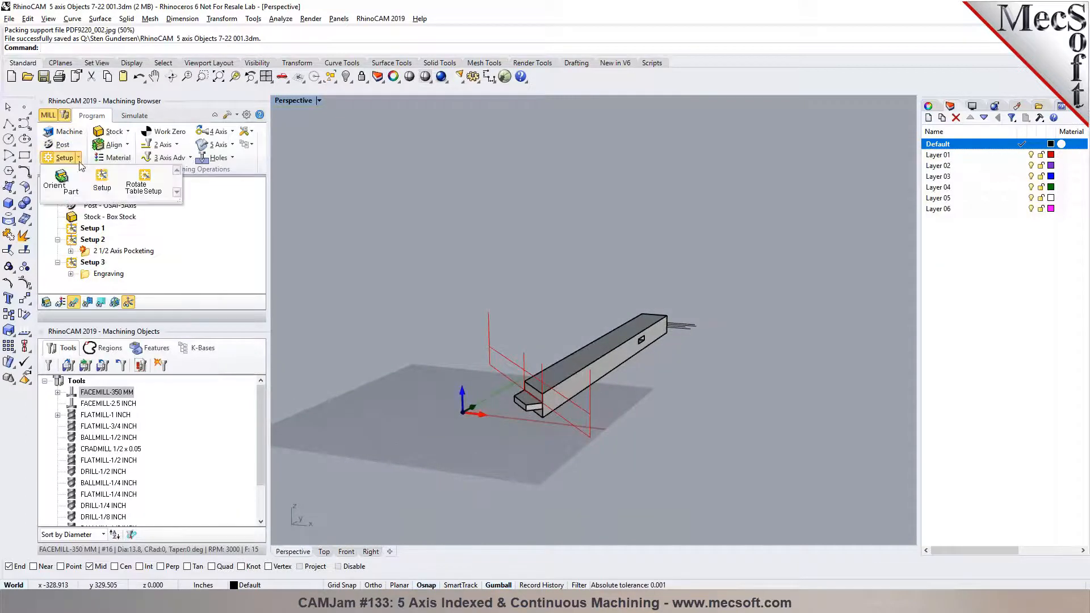
click(103, 187)
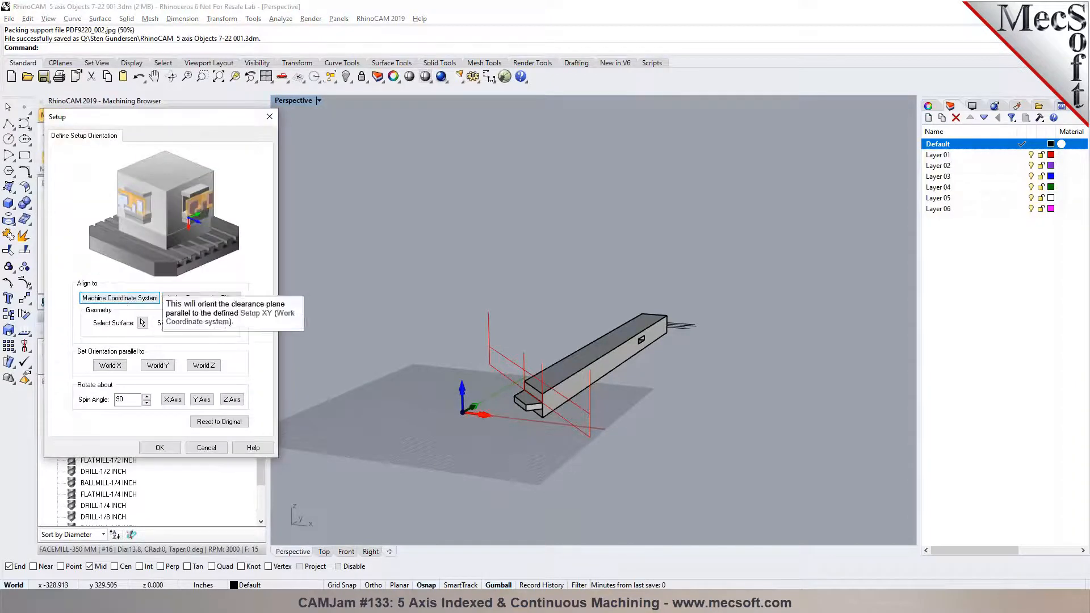
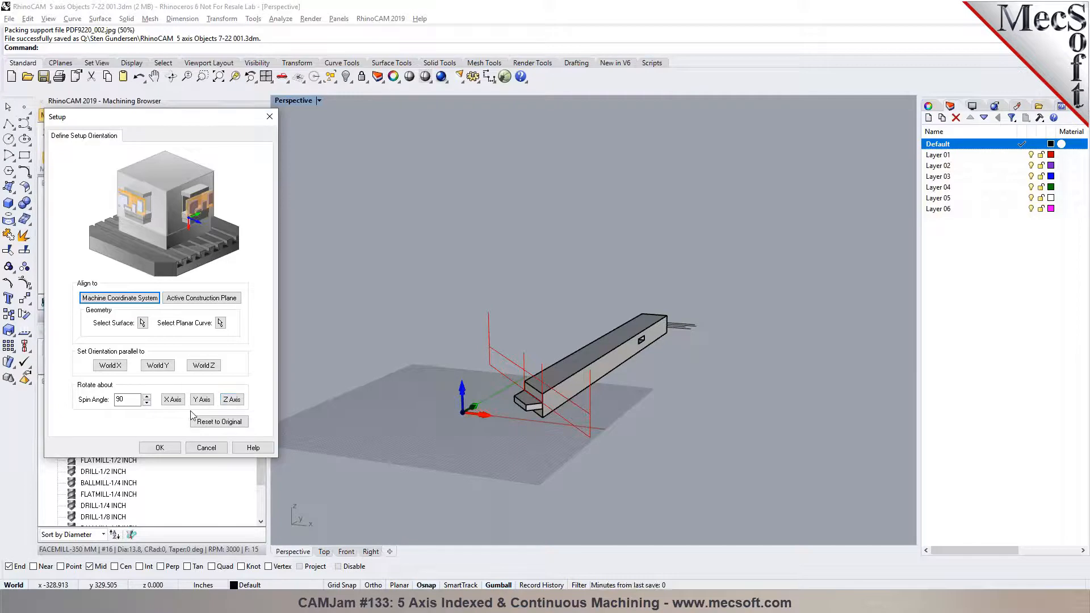
click(206, 448)
Simulate the Engraving saw cut under Setup 3 and inspect the saw's position relative to the timber.
right_drag(458, 431, 511, 406)
click(107, 273)
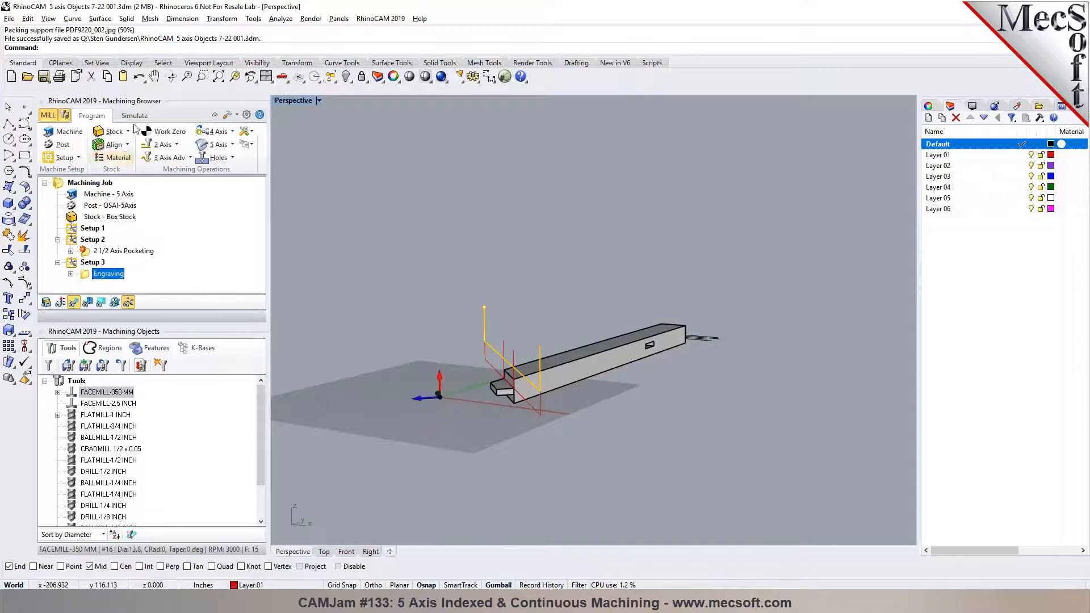
click(134, 116)
click(129, 147)
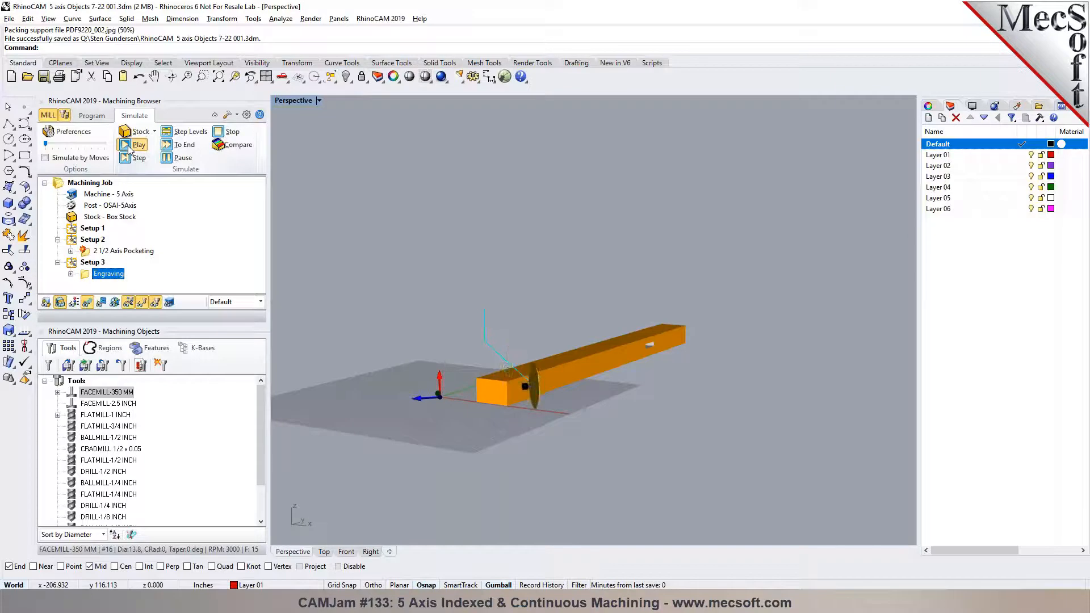
click(100, 118)
scroll(482, 361, up, 2)
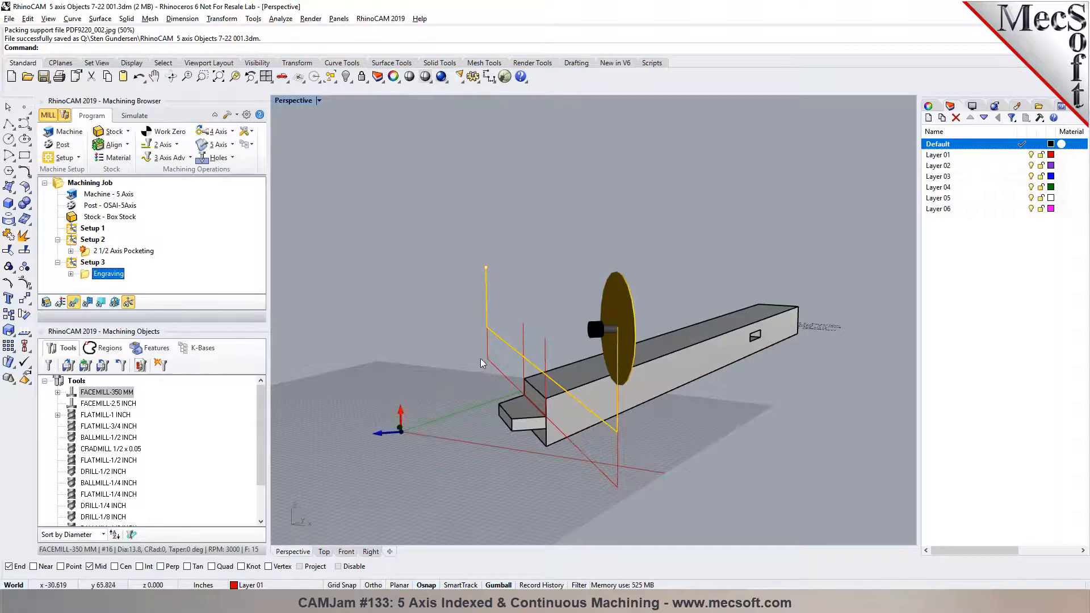
scroll(461, 346, down, 2)
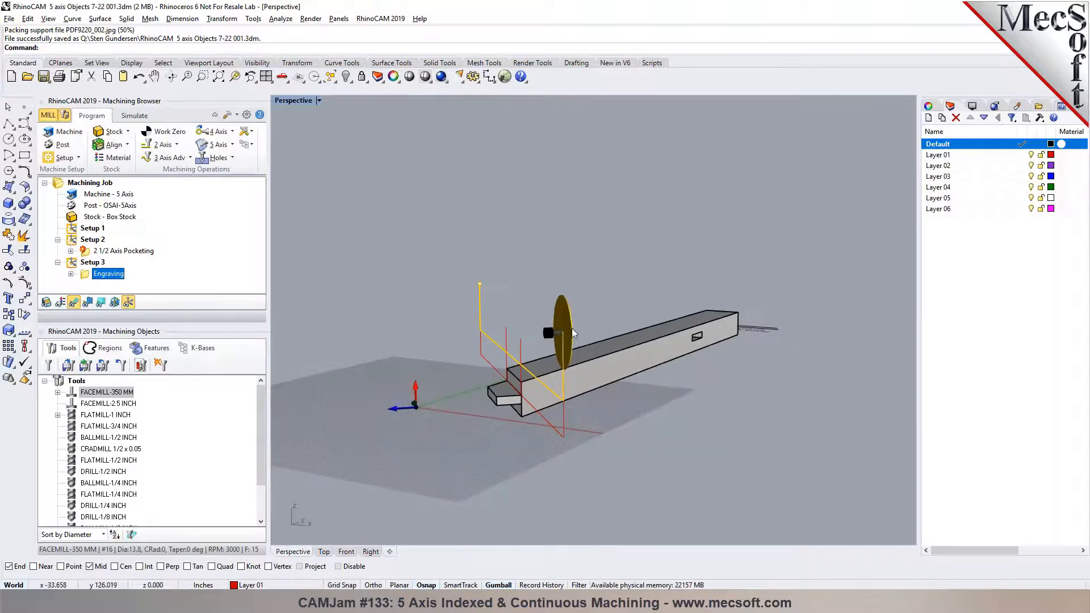
Turn off Layer 01 and show all hidden objects, bringing back the casing and panel with their text labels.
click(1040, 155)
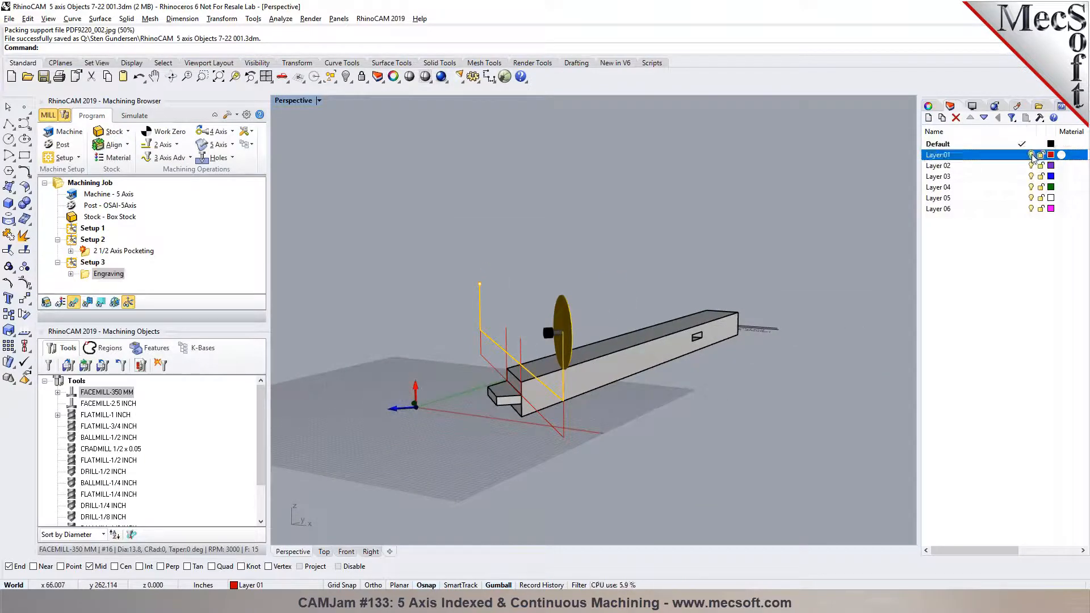
click(345, 77)
scroll(418, 256, down, 5)
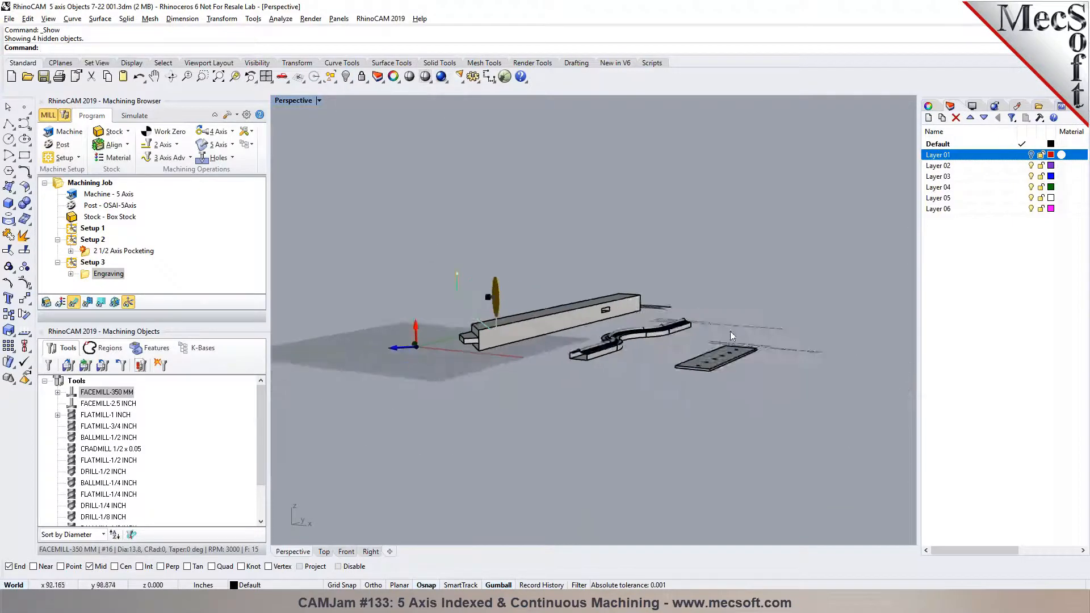
scroll(731, 334, up, 8)
right_drag(628, 411, 696, 474)
scroll(625, 372, down, 3)
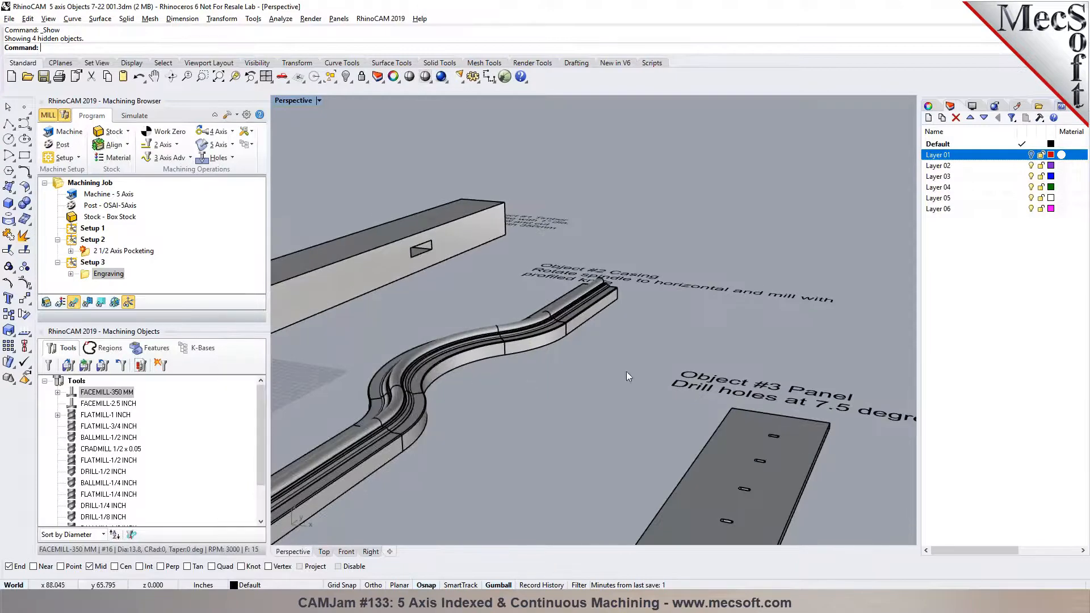
scroll(714, 428, up, 8)
scroll(686, 369, down, 10)
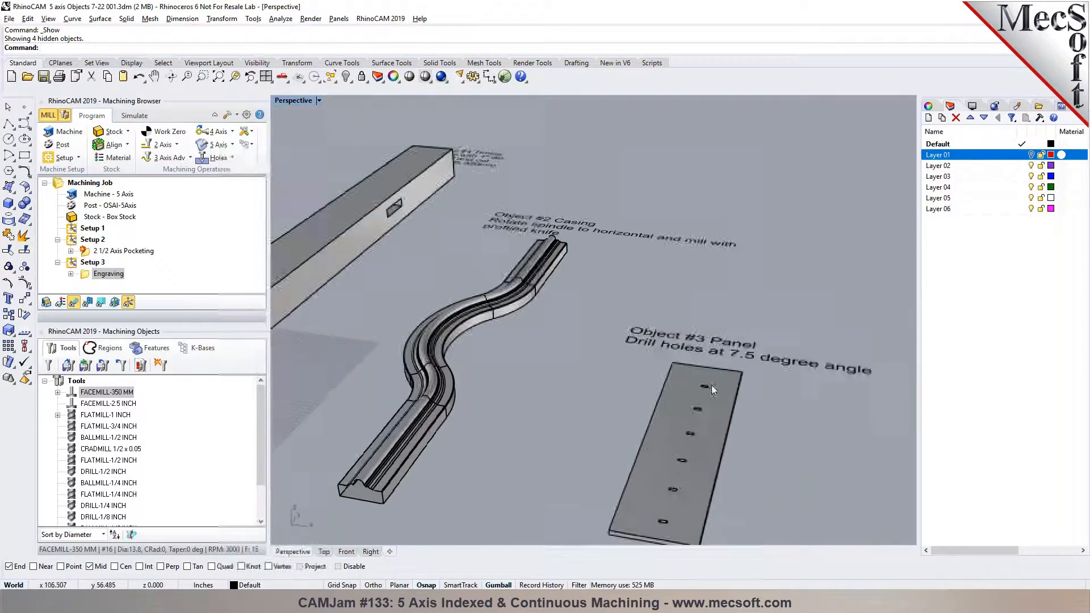
Create a new machining setup aligned to the machine coordinate system.
click(74, 158)
click(101, 187)
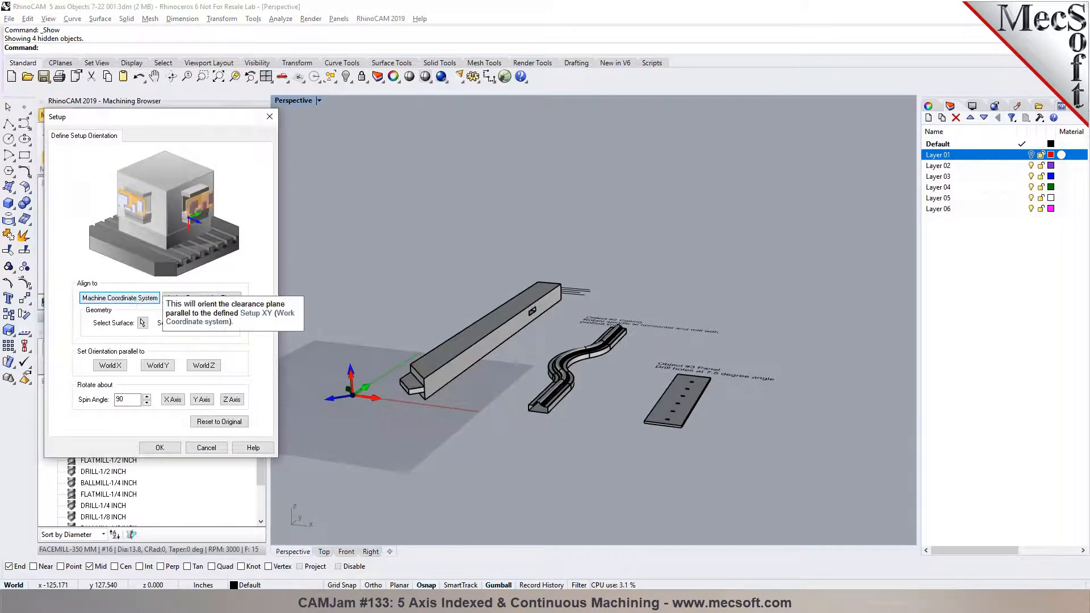
click(135, 298)
click(159, 447)
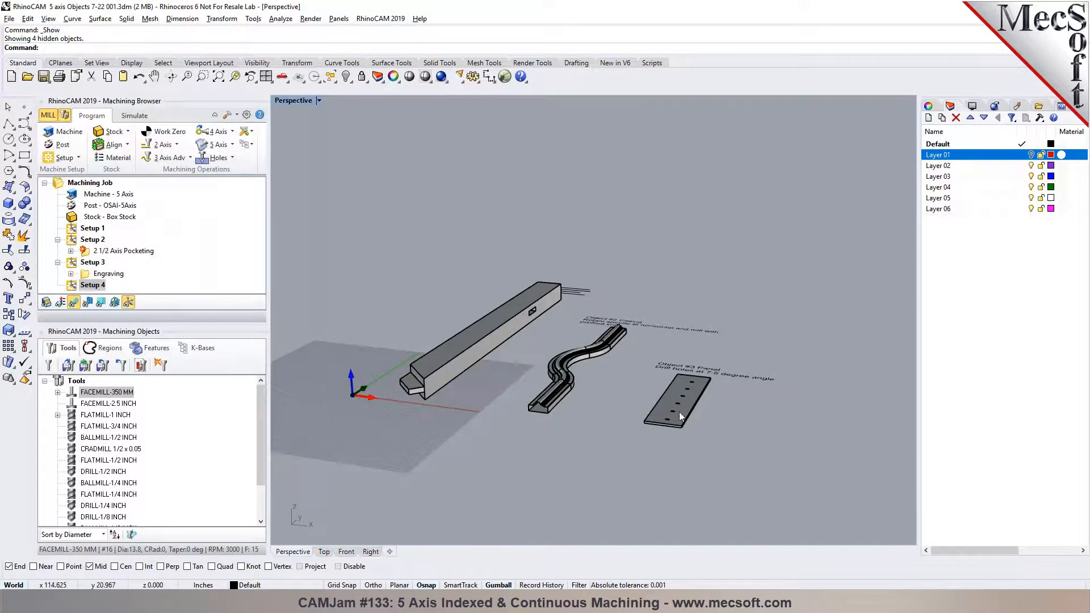
Set the Perspective view to Ghosted display for viewing the slots inside the Object #3 panel.
right_drag(634, 406, 335, 366)
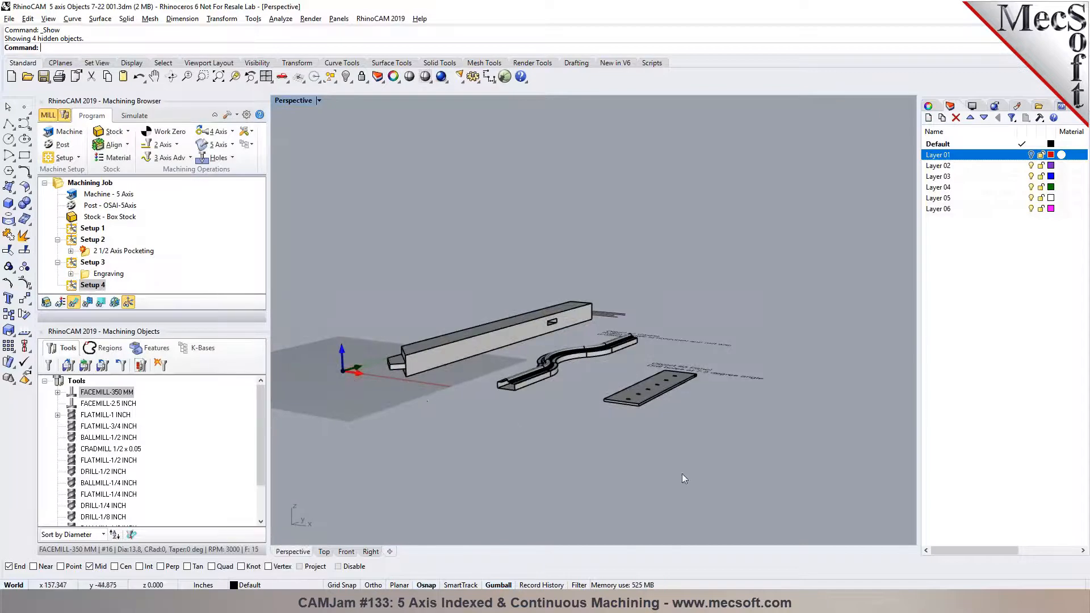
scroll(565, 334, up, 5)
scroll(593, 423, up, 8)
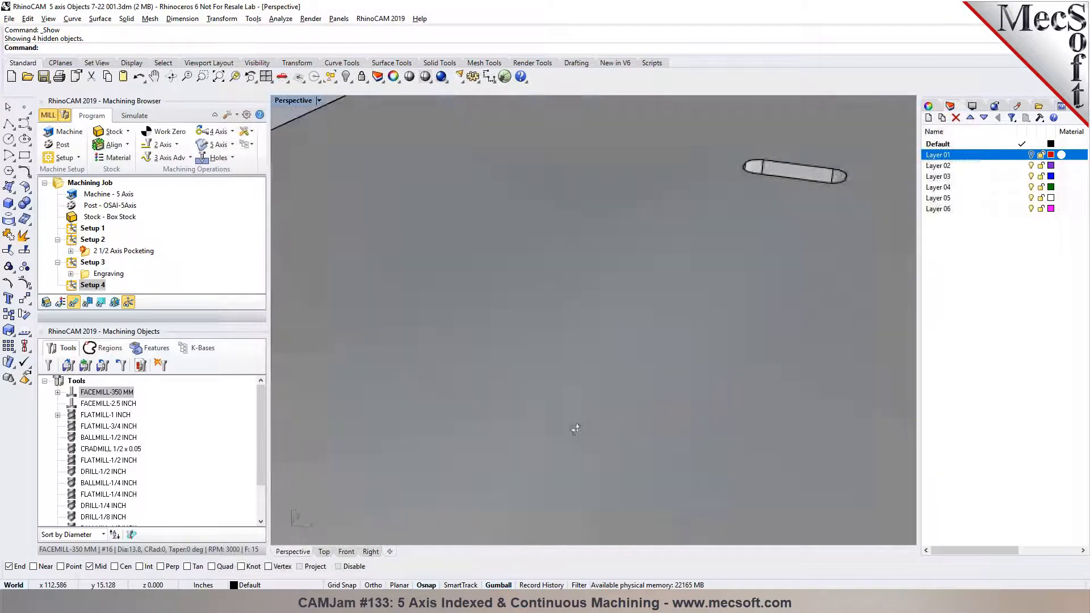
scroll(593, 423, down, 6)
mouse_move(628, 433)
right_down()
mouse_move(637, 401)
mouse_move(640, 419)
mouse_move(613, 427)
right_up()
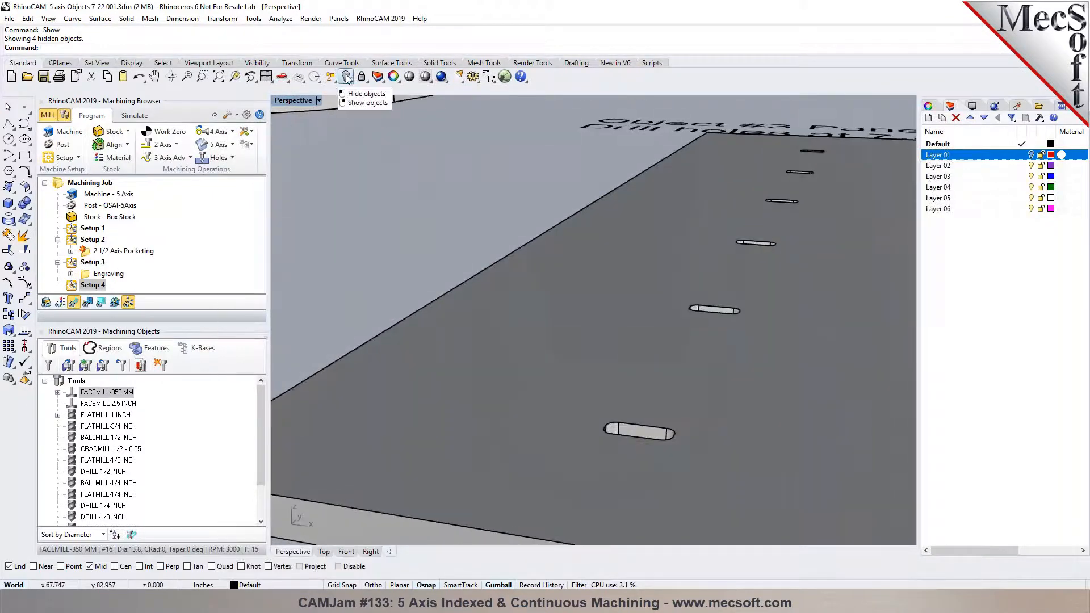
click(319, 101)
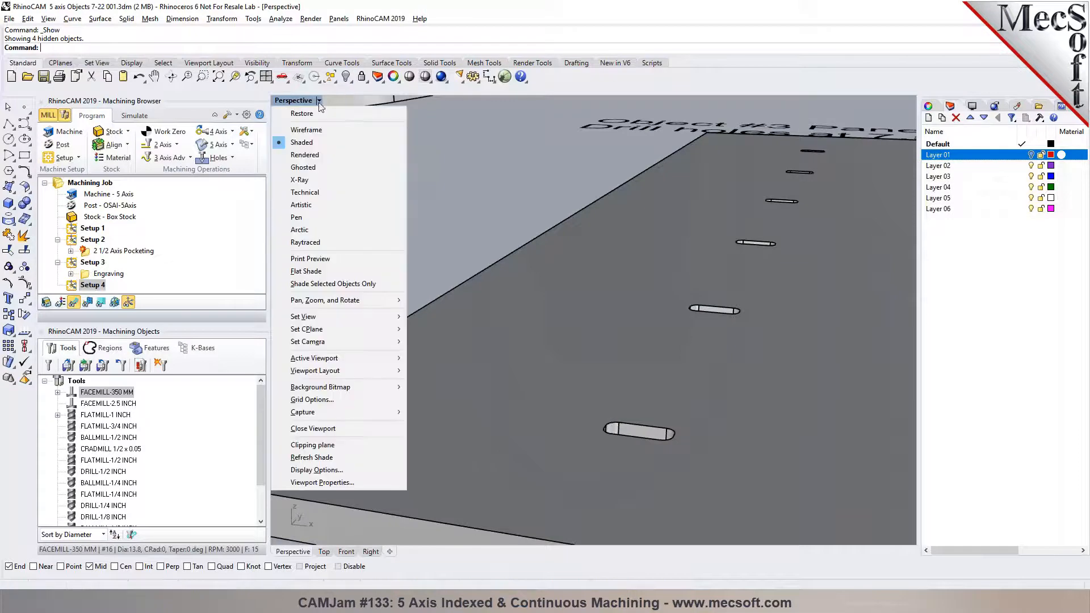
click(316, 167)
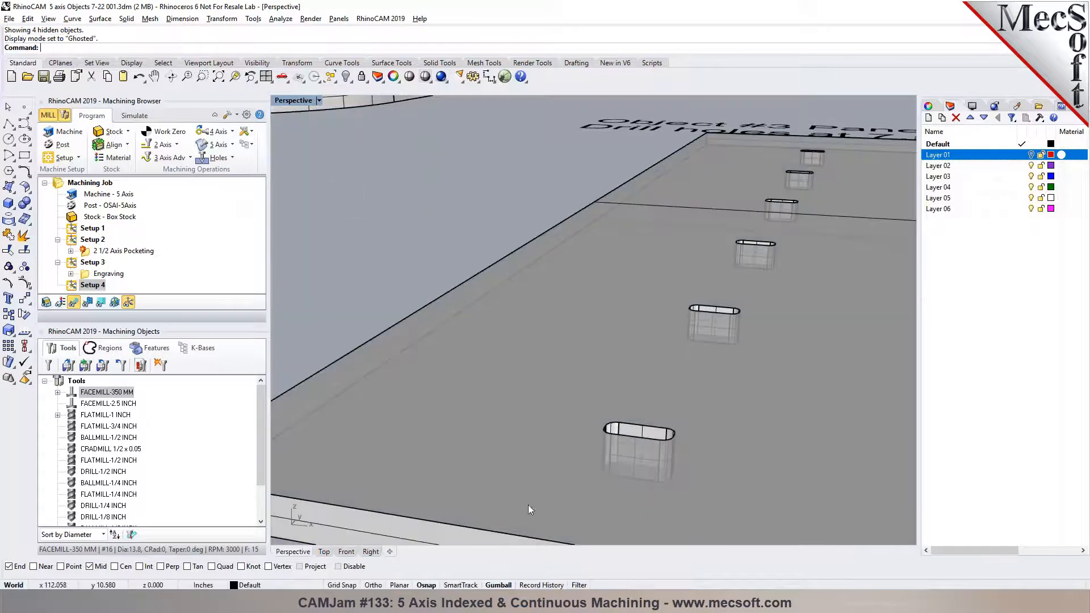
Set the Front view to Ghosted display and examine the panel's slots from the front.
click(347, 552)
scroll(398, 256, up, 8)
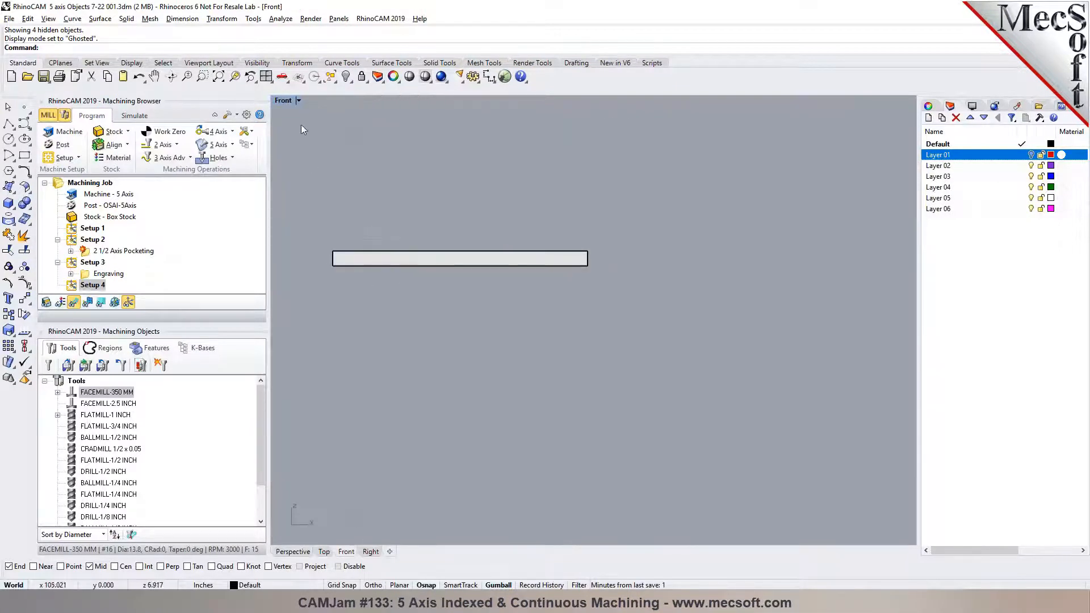
click(285, 100)
click(318, 162)
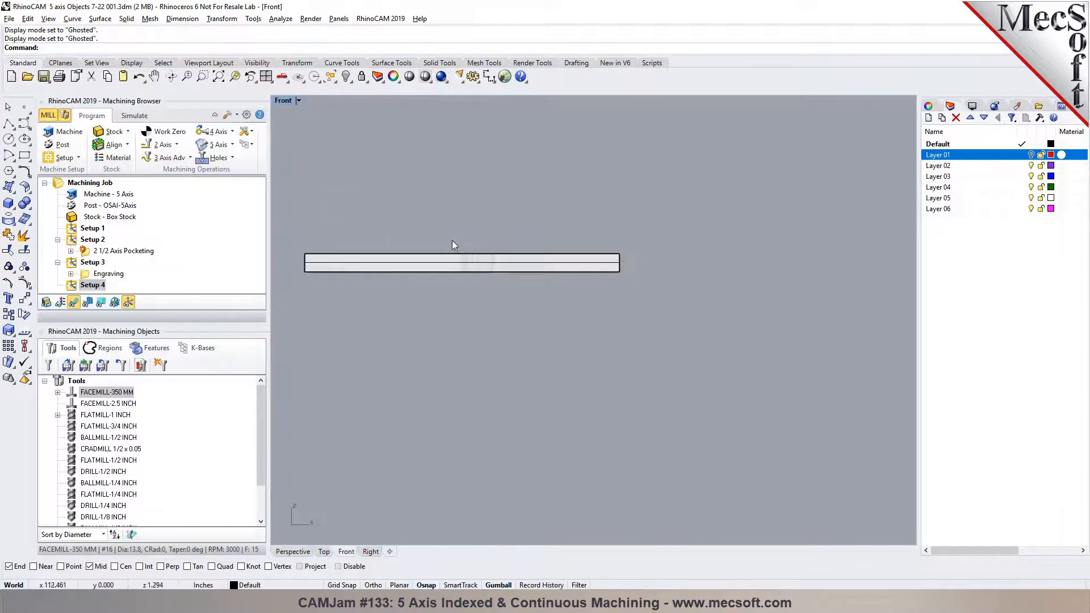
scroll(452, 245, up, 6)
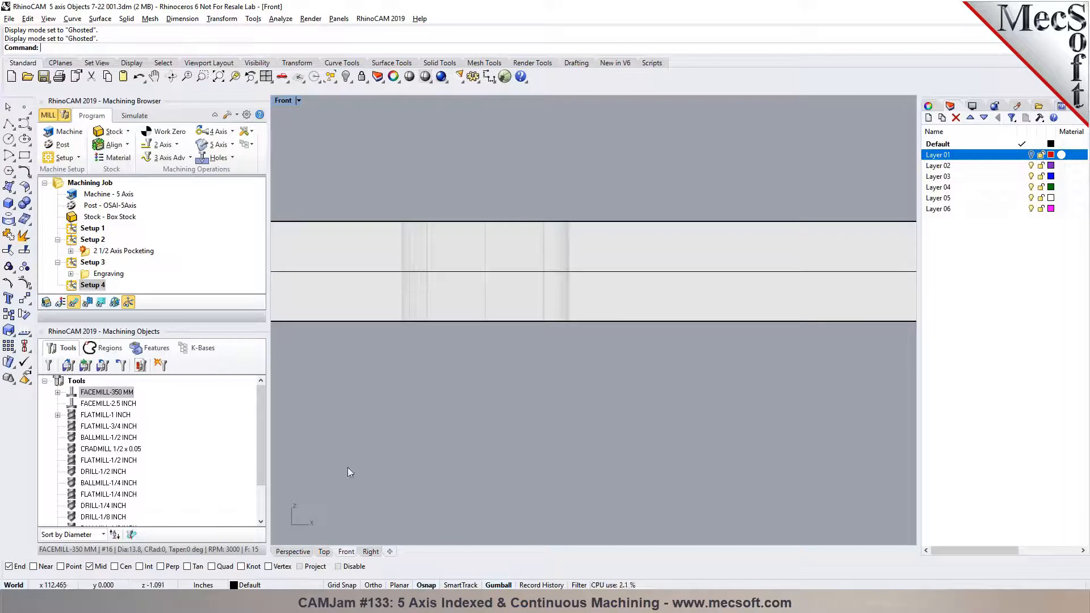
Set the Right view to Ghosted display and examine the tilt of the panel's slots from the side.
click(371, 551)
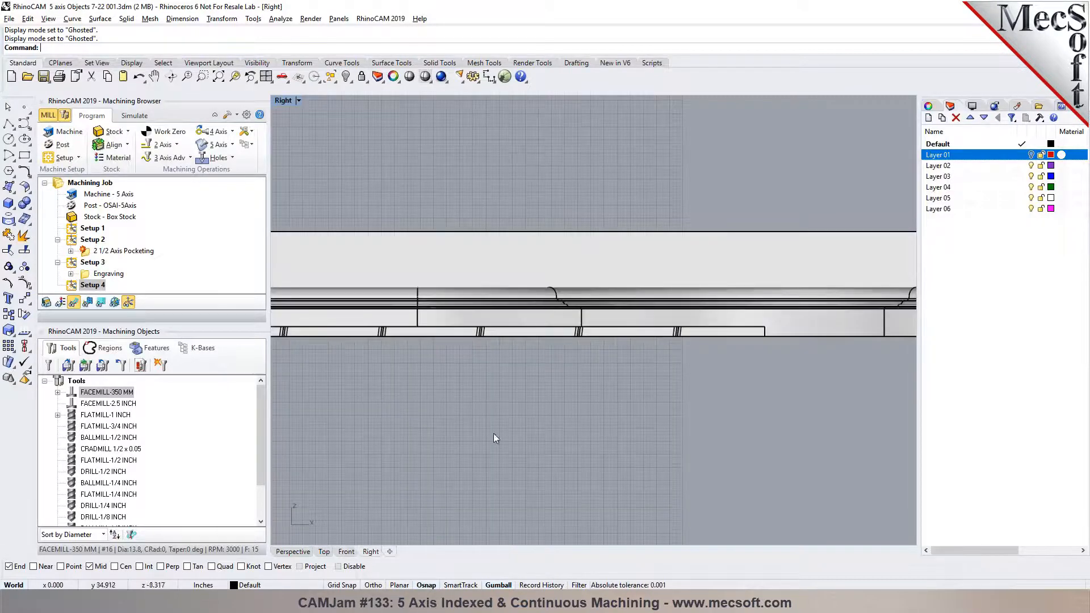
scroll(554, 332, up, 3)
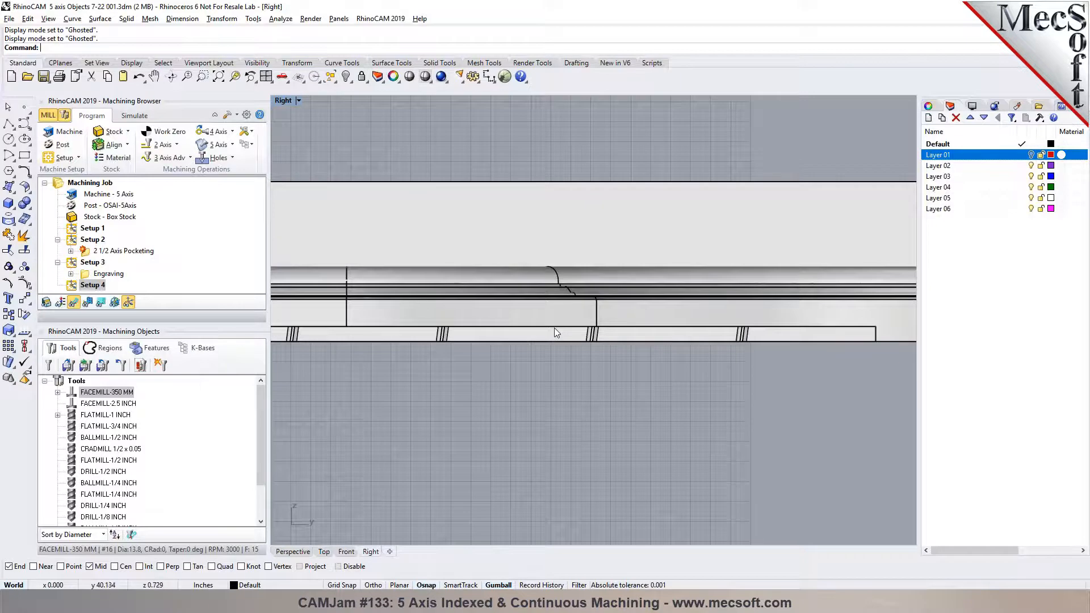
click(299, 101)
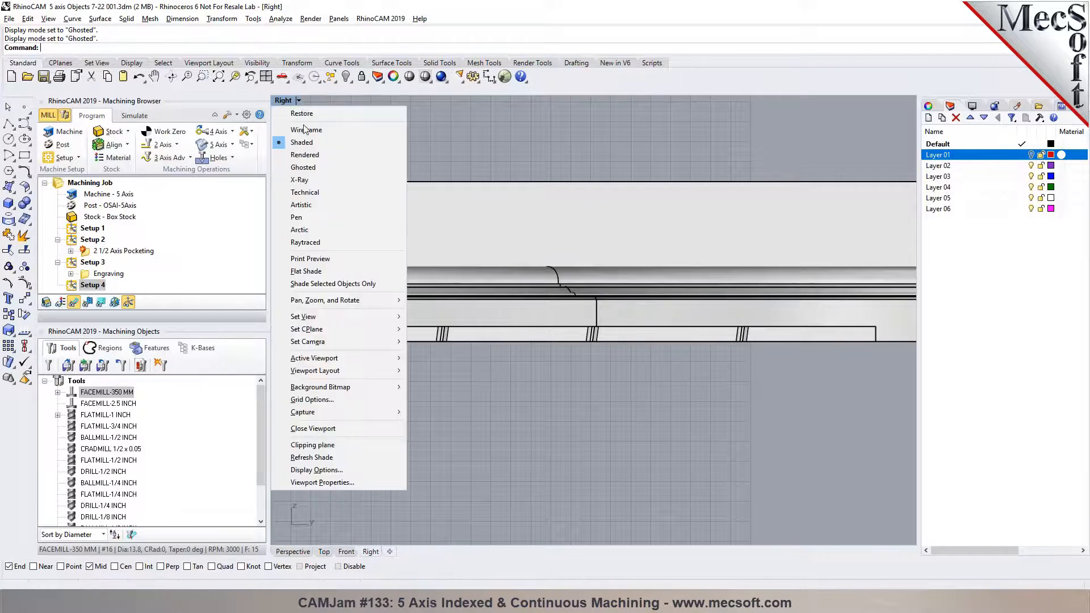
click(310, 167)
scroll(452, 344, up, 3)
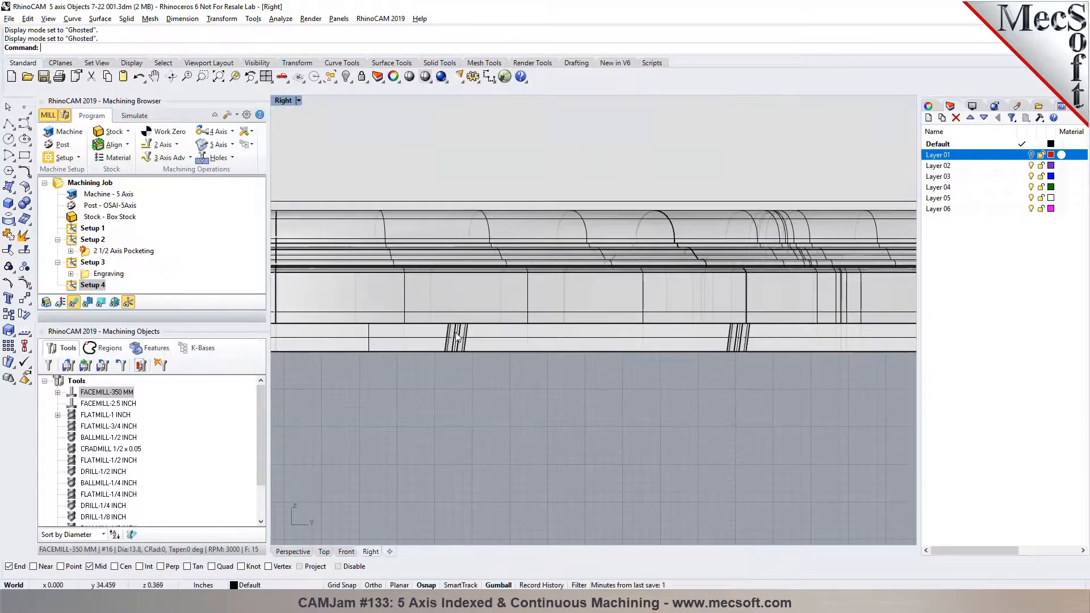
In the Perspective view, hide the timber and the casing with their text labels, isolating the Object #3 panel.
click(293, 551)
scroll(694, 328, down, 5)
right_drag(711, 342, 615, 398)
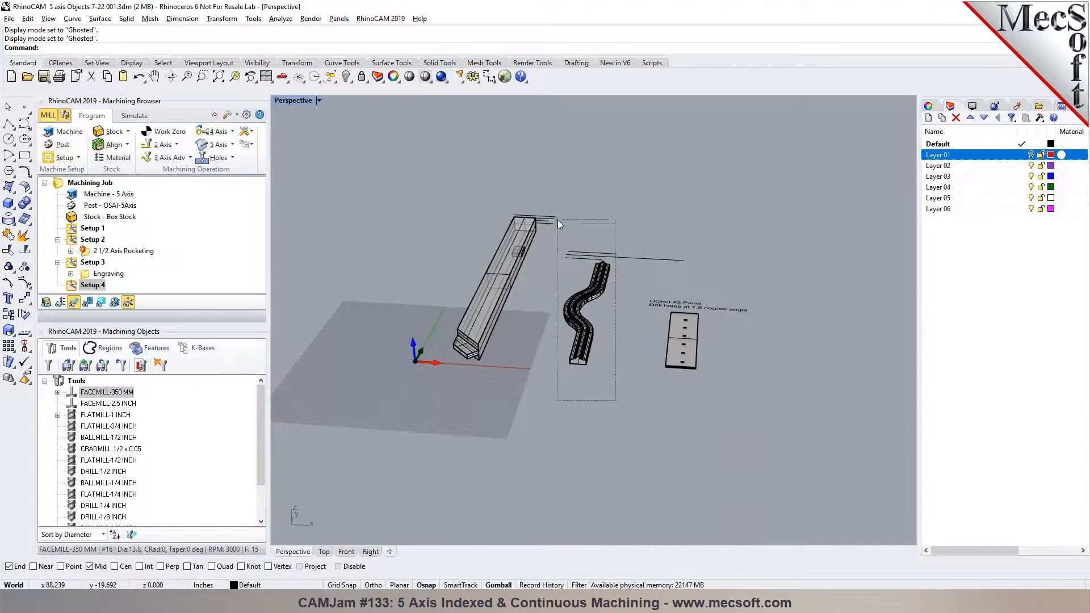
drag(565, 233, 441, 179)
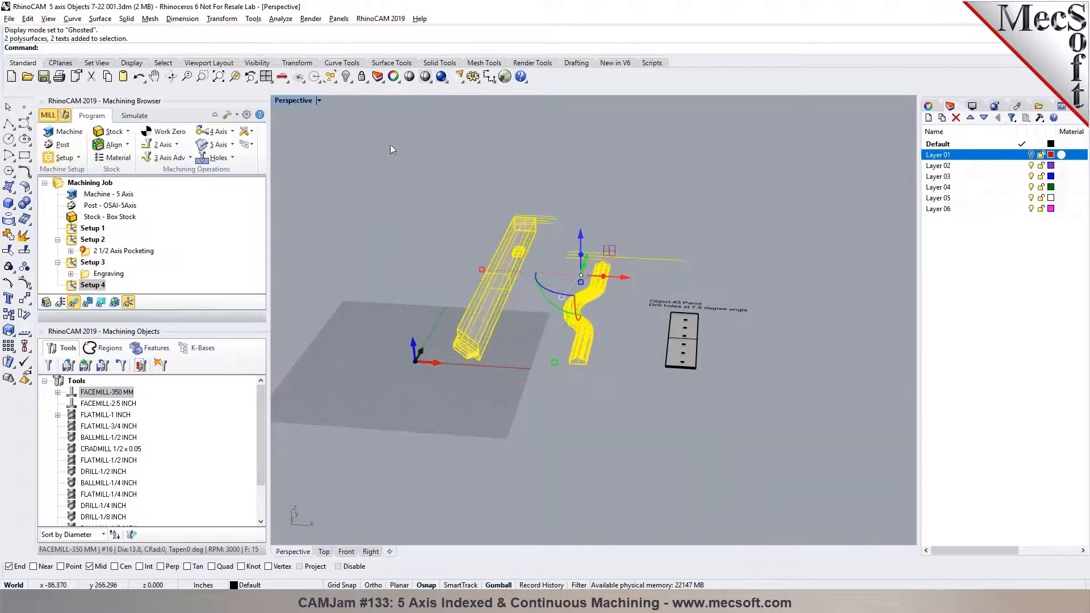
click(345, 78)
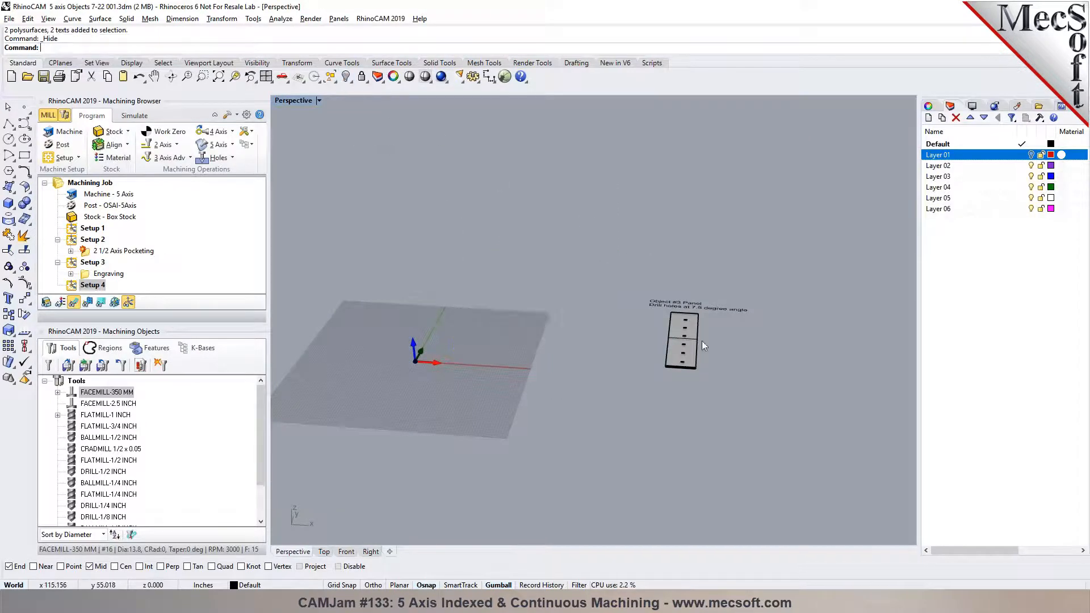
scroll(681, 341, up, 12)
right_drag(681, 369, 375, 364)
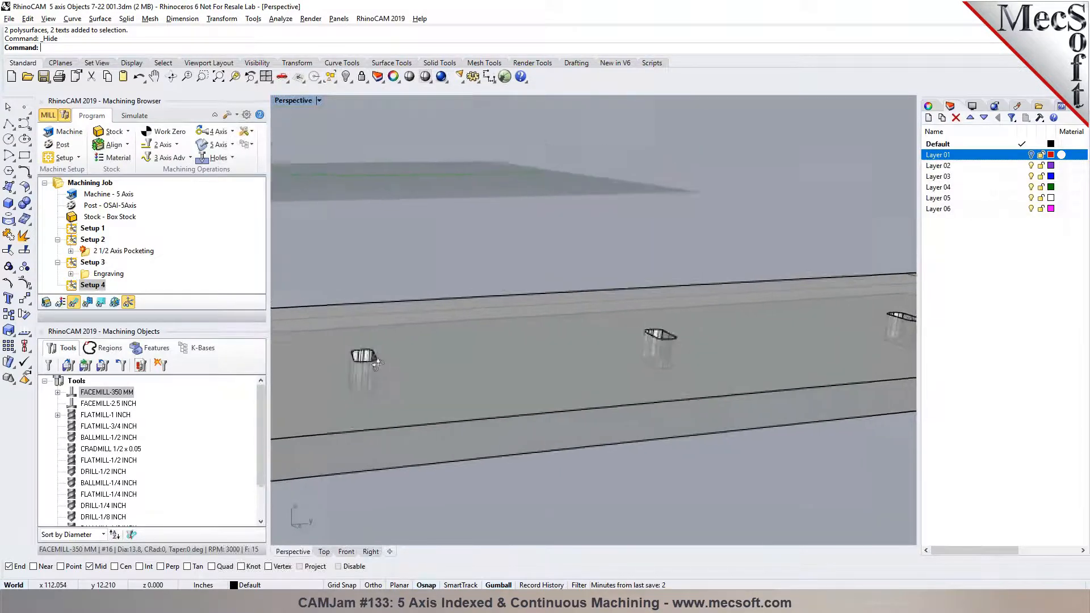
Rotate the orientation of Setup 4 by -7.5 degrees about the X axis.
scroll(375, 364, up, 5)
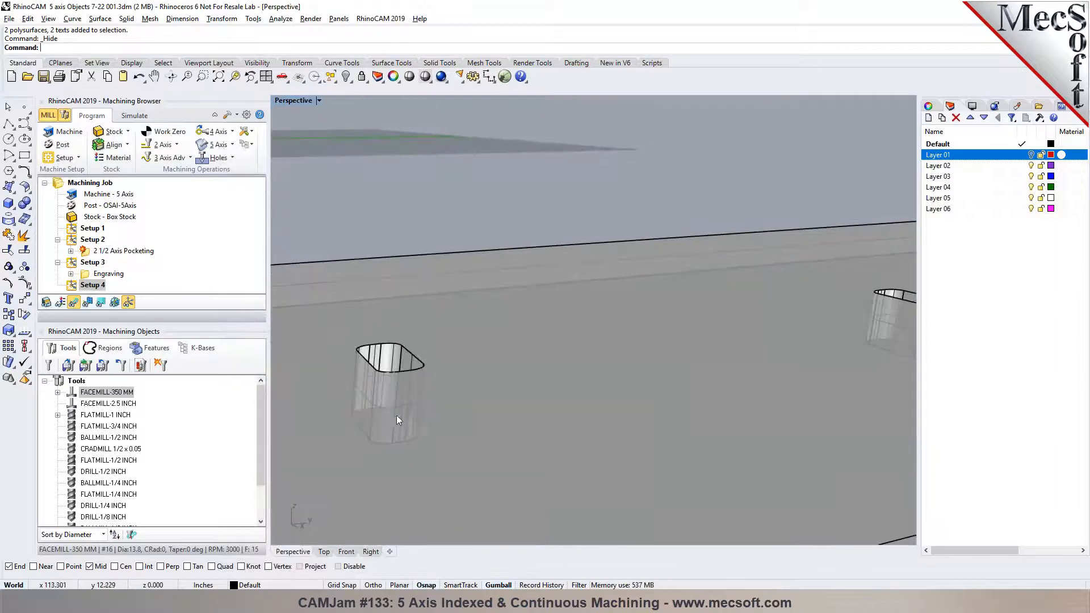
right_drag(411, 427, 412, 412)
scroll(622, 373, down, 6)
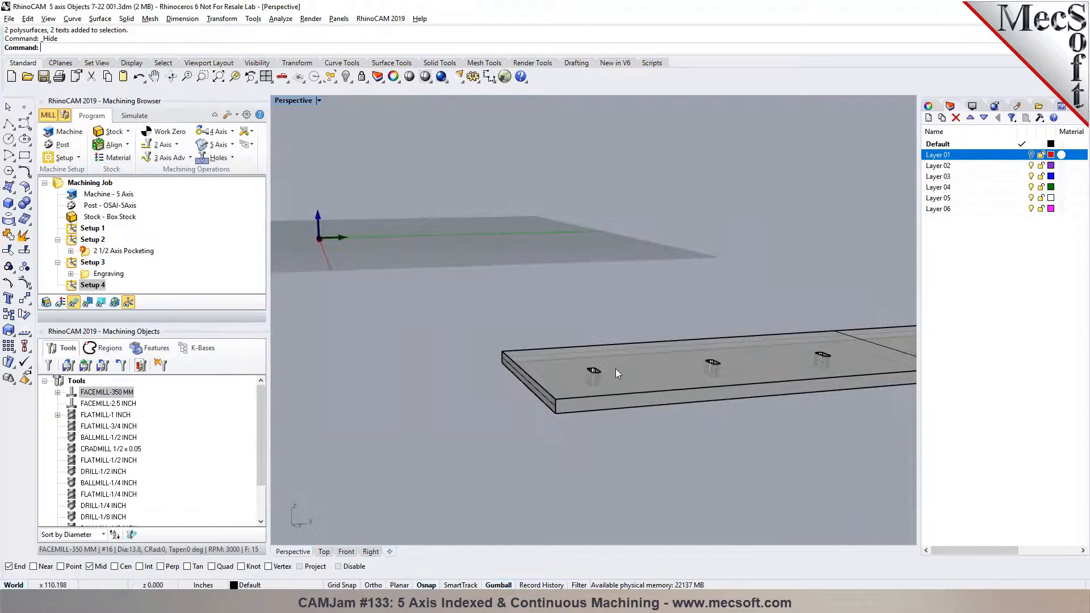
right_drag(605, 370, 599, 397)
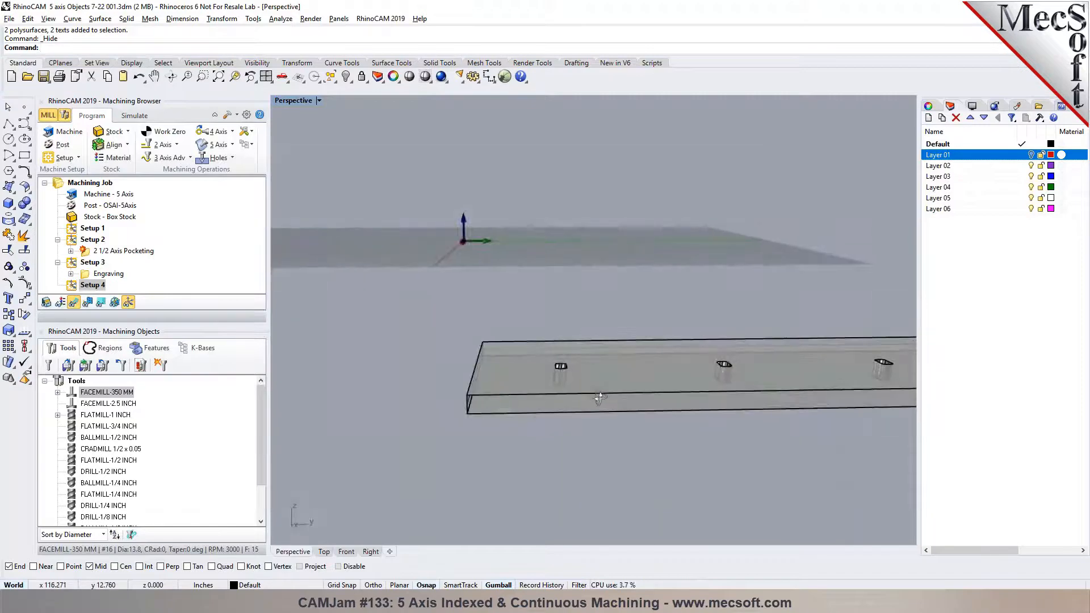
double_click(70, 286)
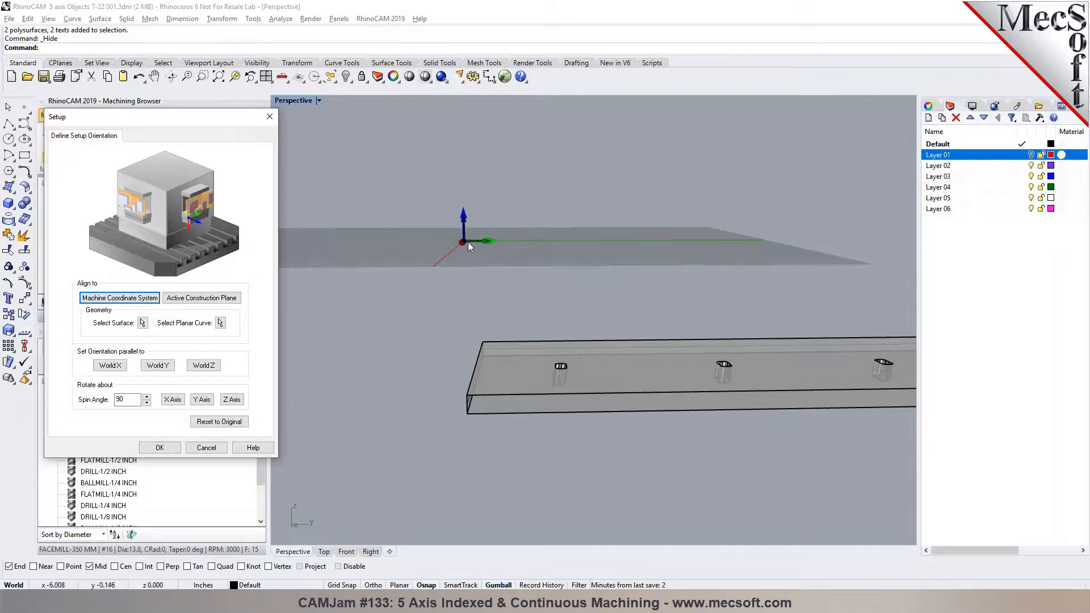
text(7.5)
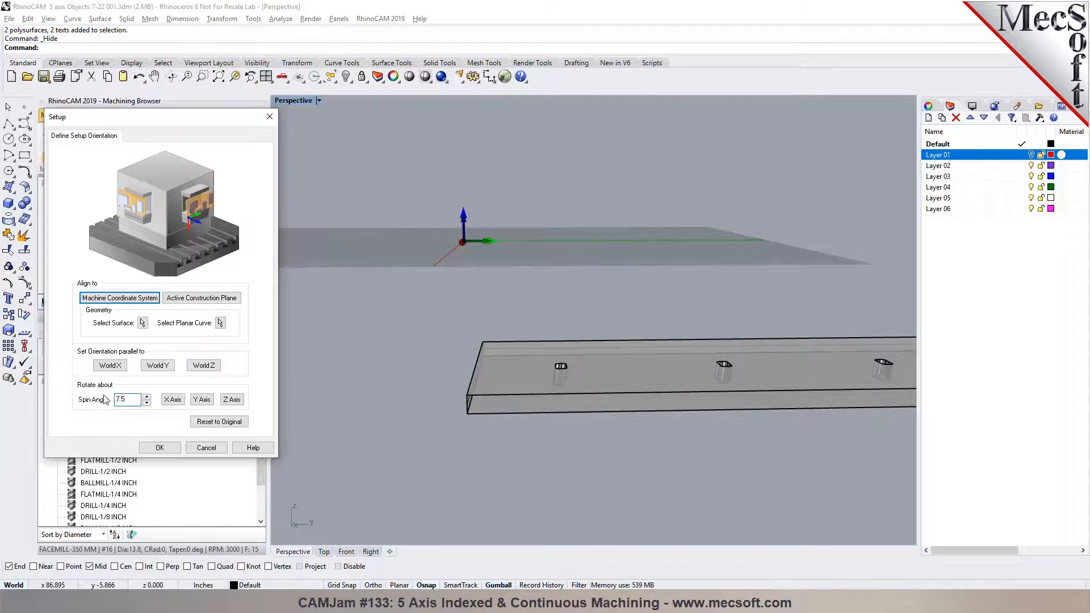
text(-)
click(176, 401)
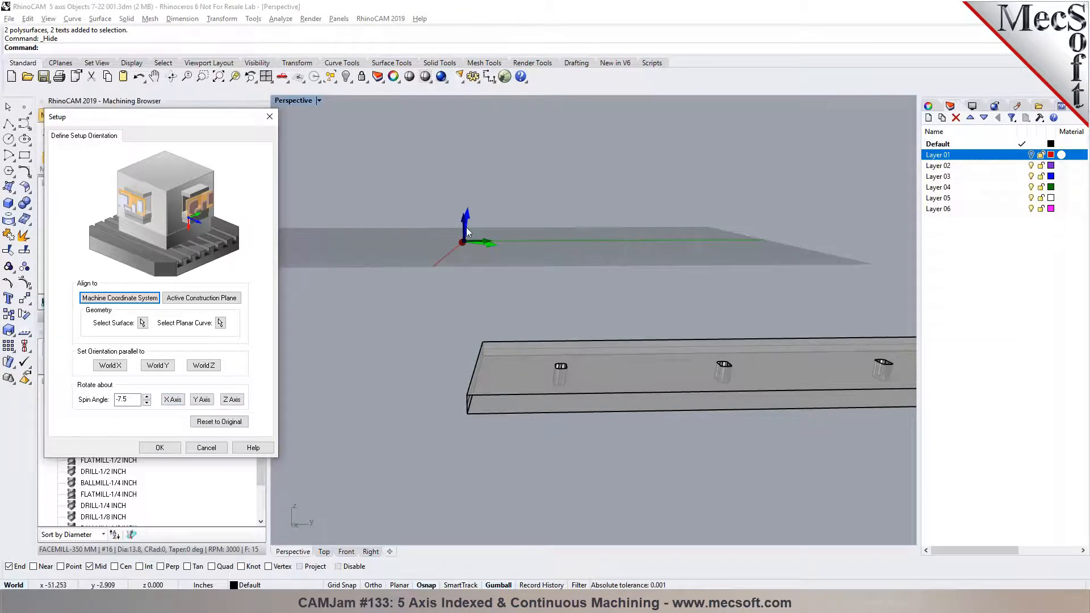
click(159, 447)
Examine the tilt of the angled slots in the Object #3 panel against the rotated setup axis.
scroll(619, 342, up, 5)
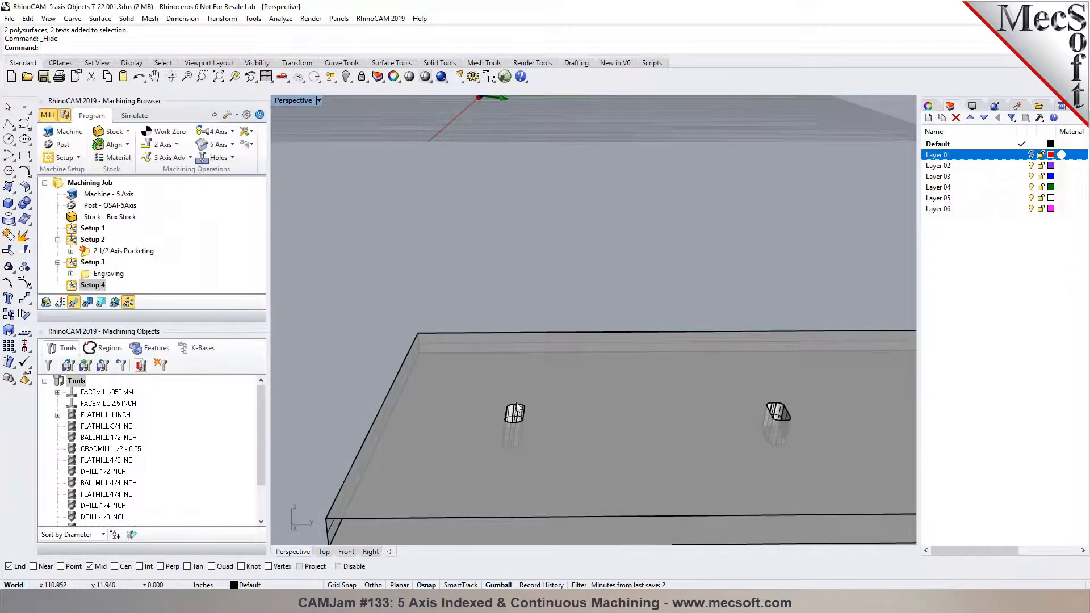
right_drag(375, 332, 377, 303)
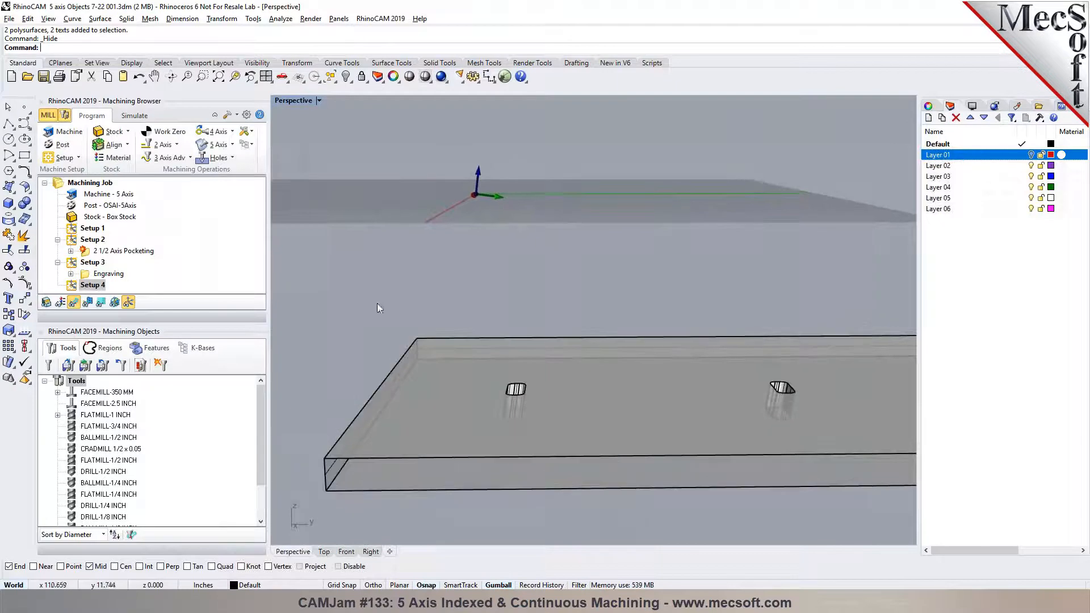
click(177, 146)
scroll(539, 440, down, 5)
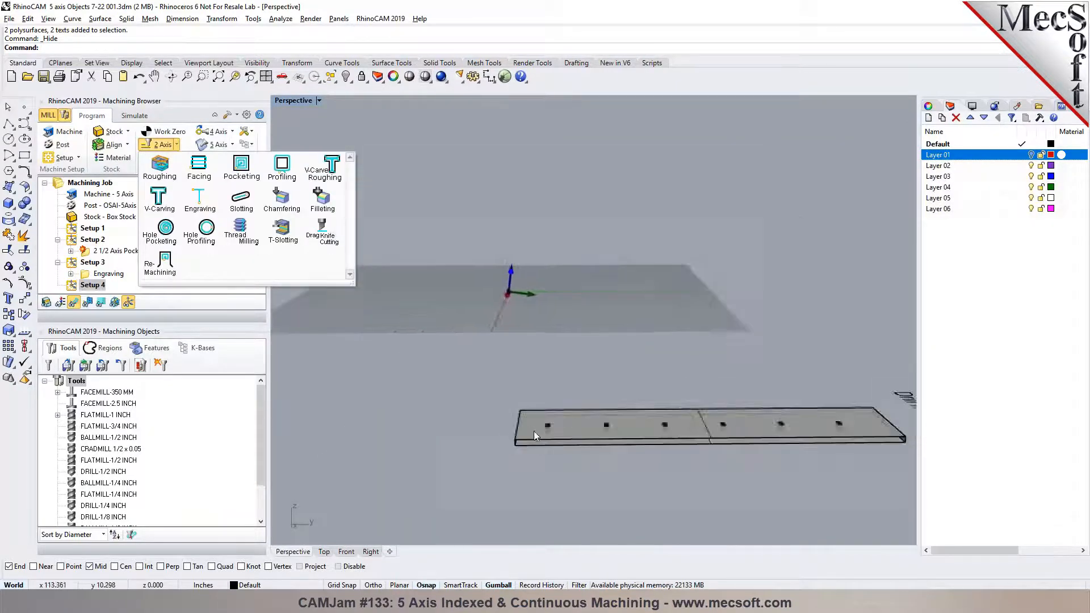
mouse_move(722, 440)
right_down()
mouse_move(710, 454)
mouse_move(704, 442)
right_up()
scroll(692, 441, down, 5)
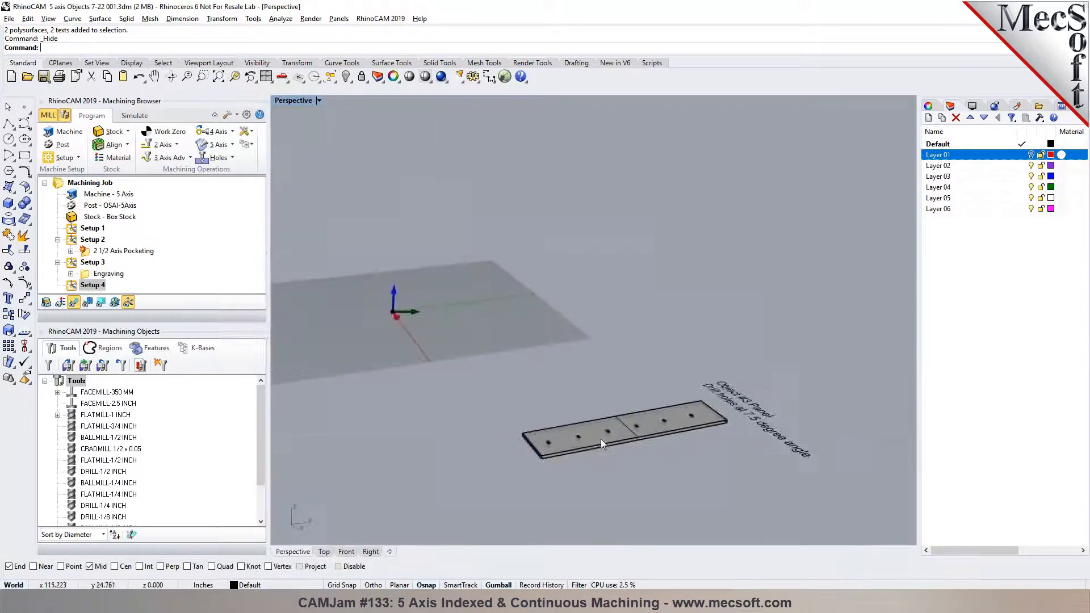
scroll(567, 444, up, 5)
scroll(510, 449, up, 5)
scroll(512, 449, up, 10)
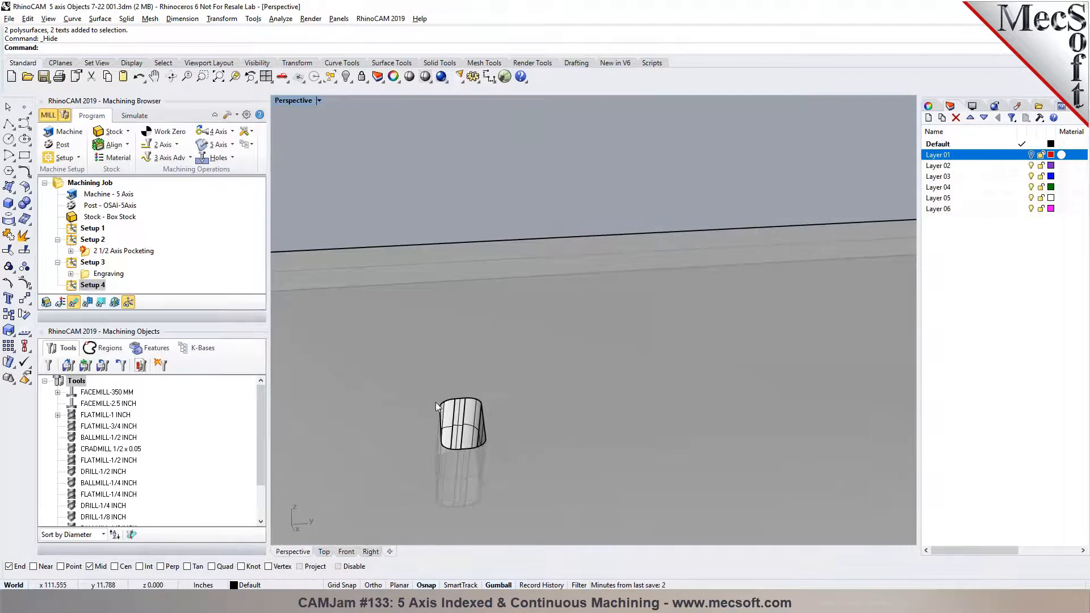
mouse_move(469, 440)
right_down()
mouse_move(478, 407)
mouse_move(466, 438)
right_up()
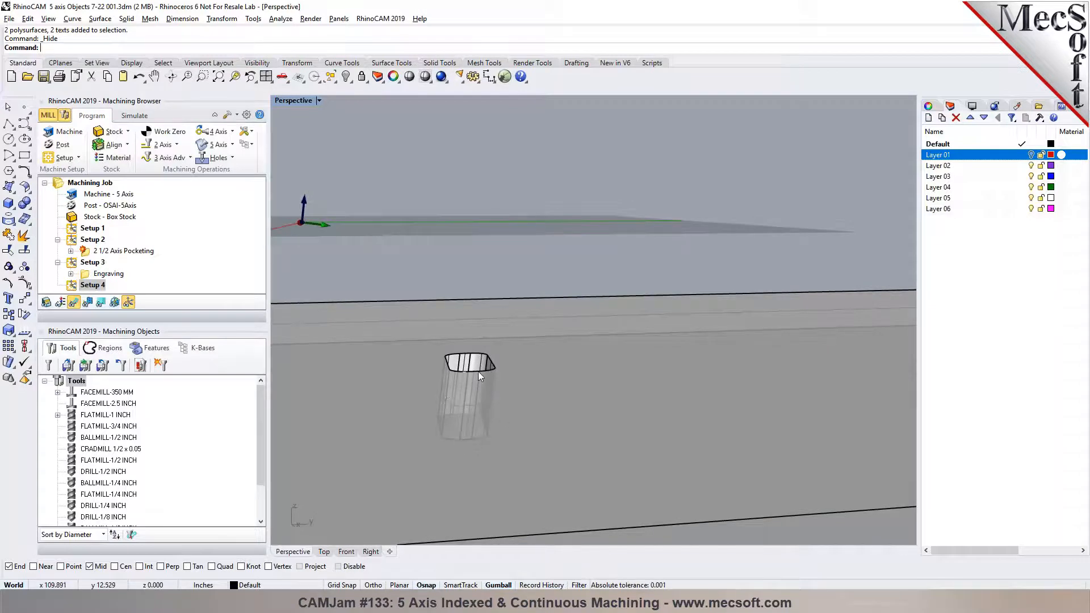
Start a drilling operation in Setup 4 and select the chained edges around the first slot's top rim as its hole features.
click(226, 159)
click(222, 180)
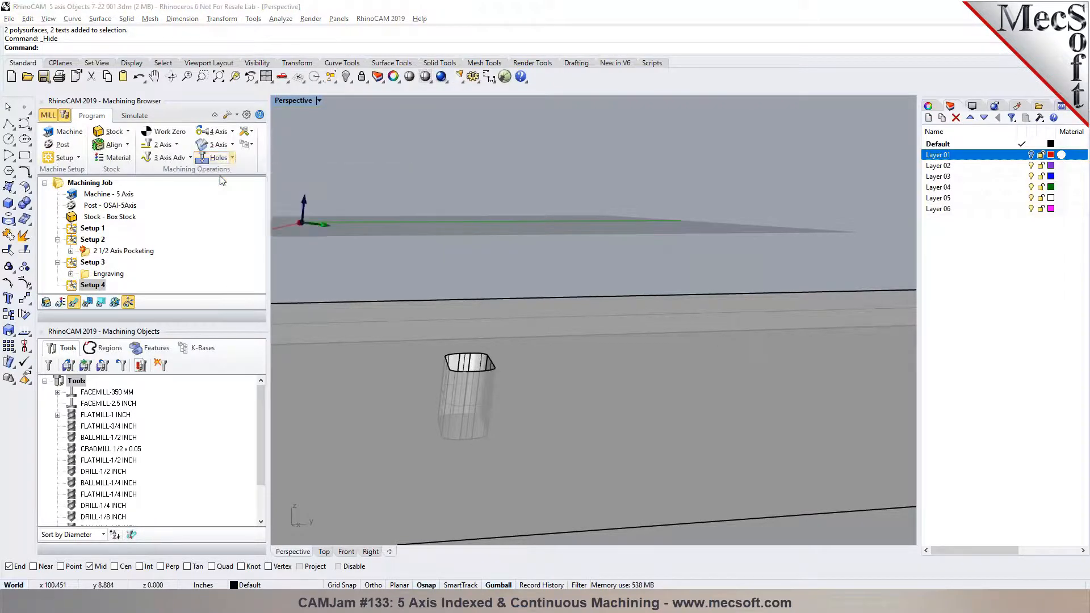
right_drag(492, 344, 491, 417)
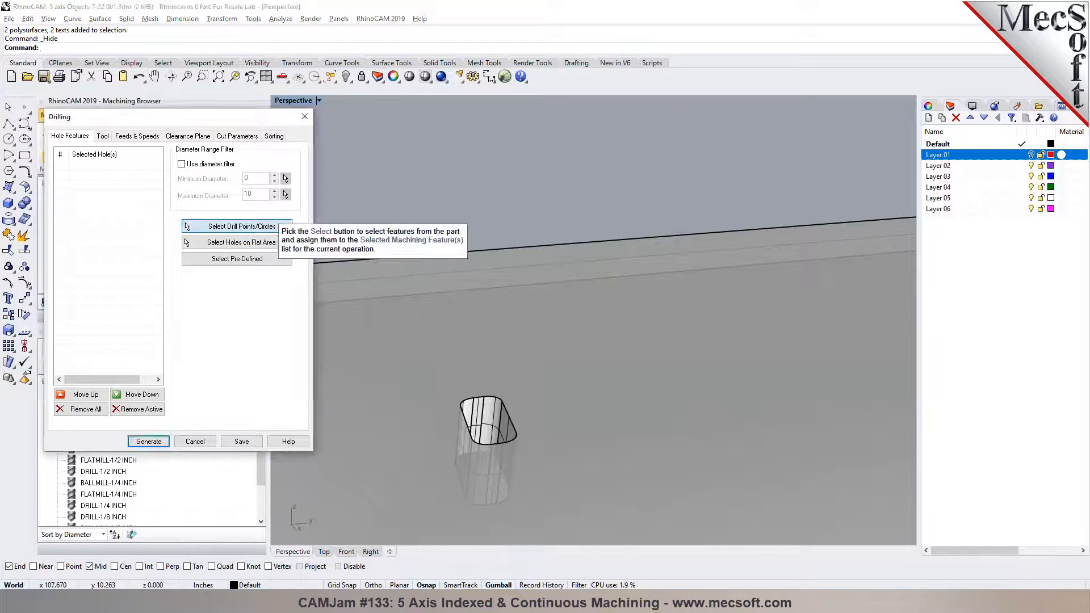
click(261, 226)
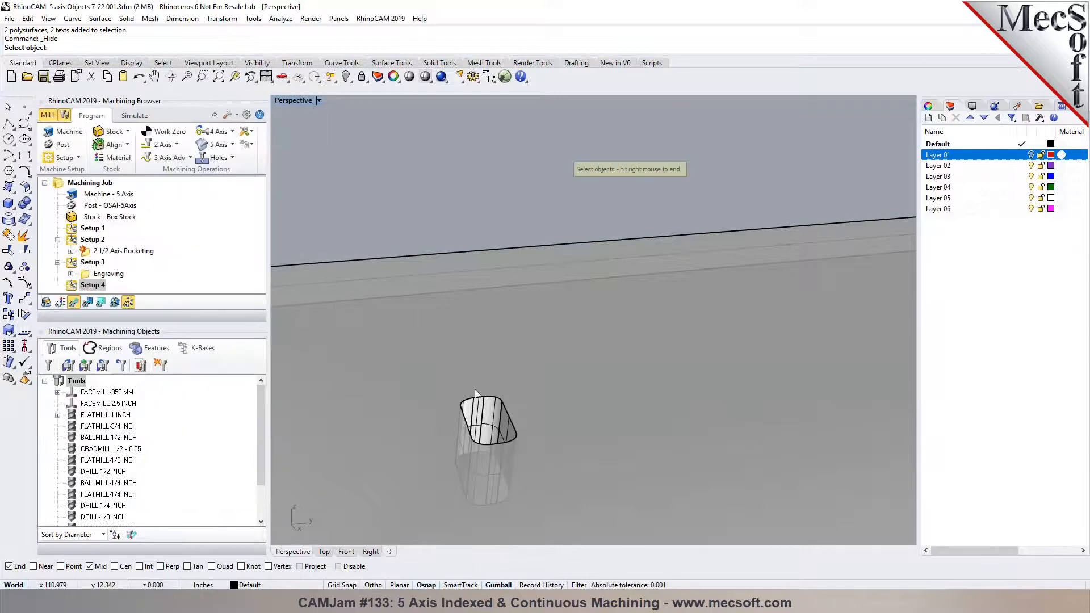
key(Return)
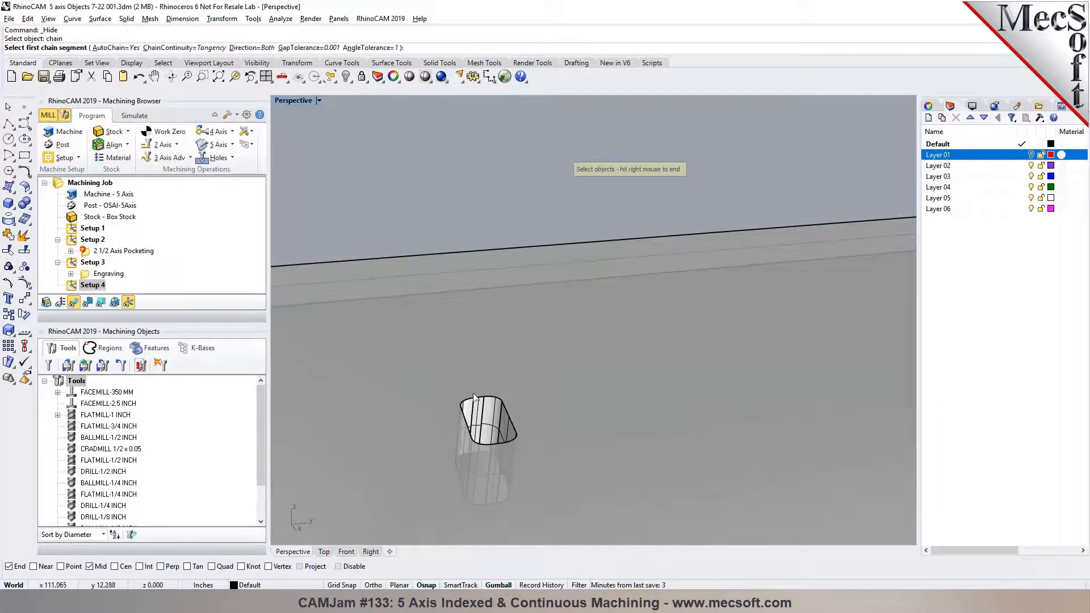
click(494, 402)
right_click(494, 397)
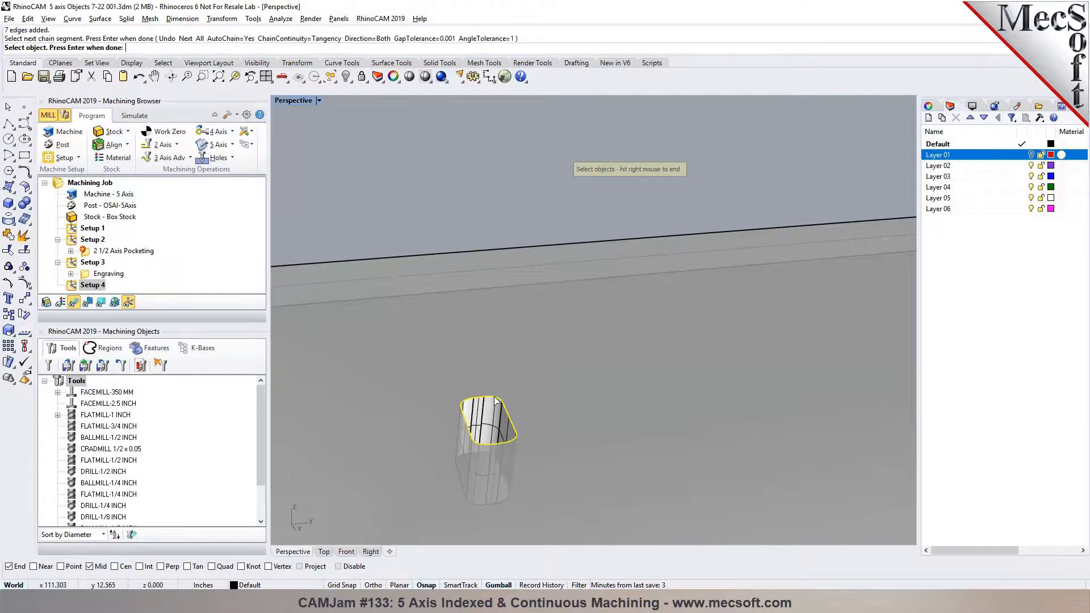
right_click(494, 396)
right_drag(493, 399, 449, 339)
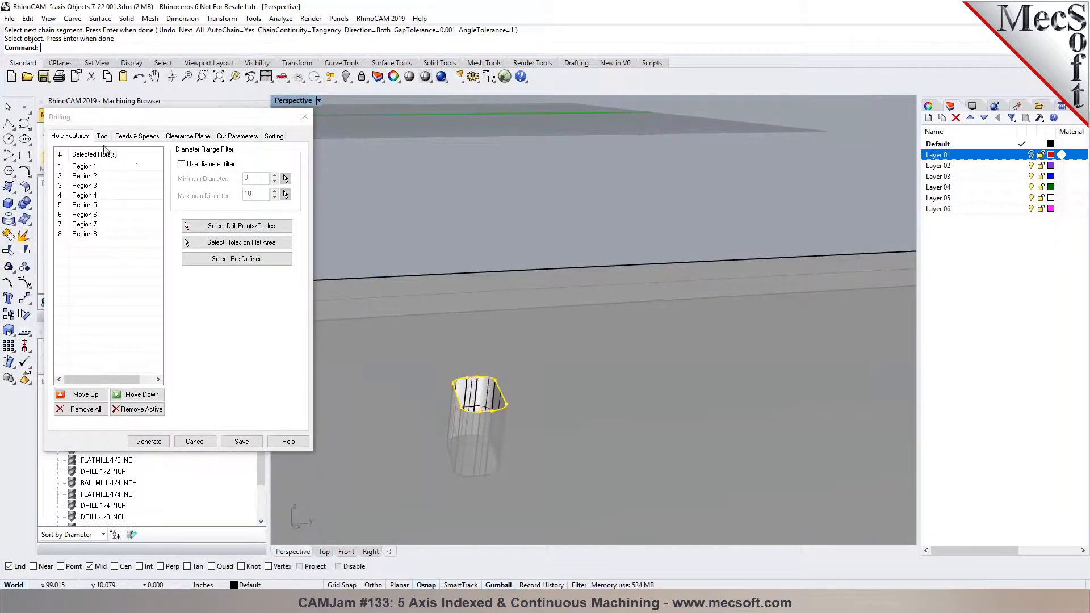
Generate the drilling toolpath with FLATMILL-1/2 INCH, taking the drill depth from two points at the top and bottom of the slot wall.
click(102, 137)
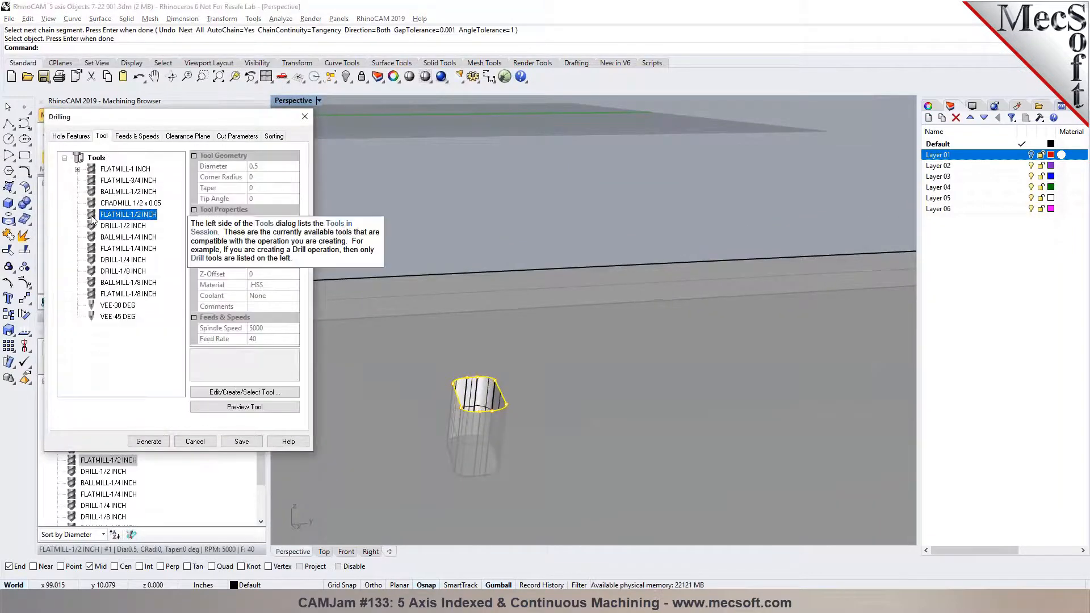
click(236, 136)
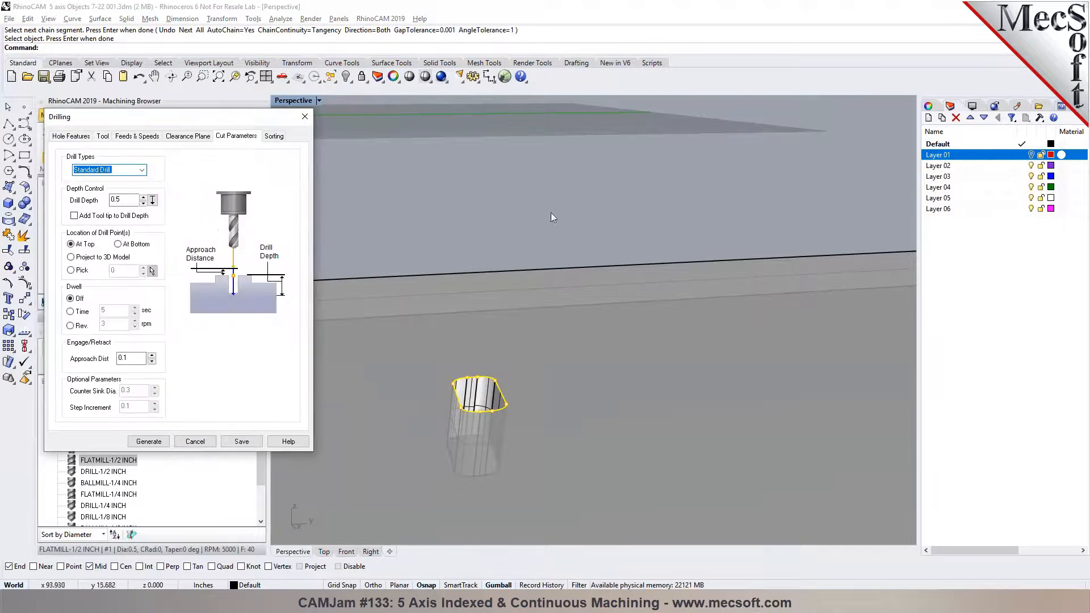
scroll(581, 212, down, 5)
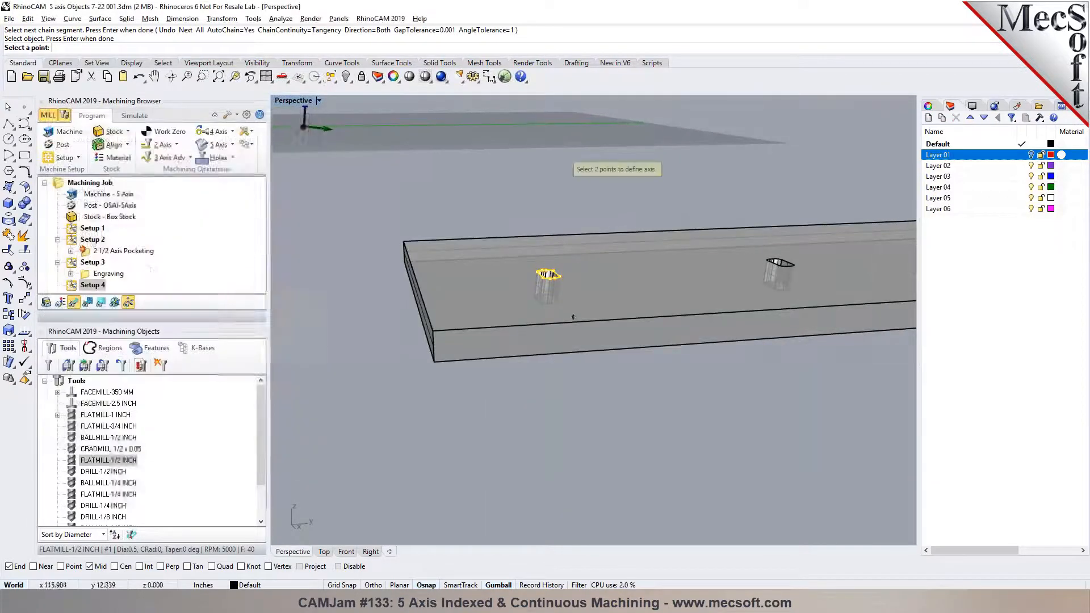
scroll(570, 297, up, 5)
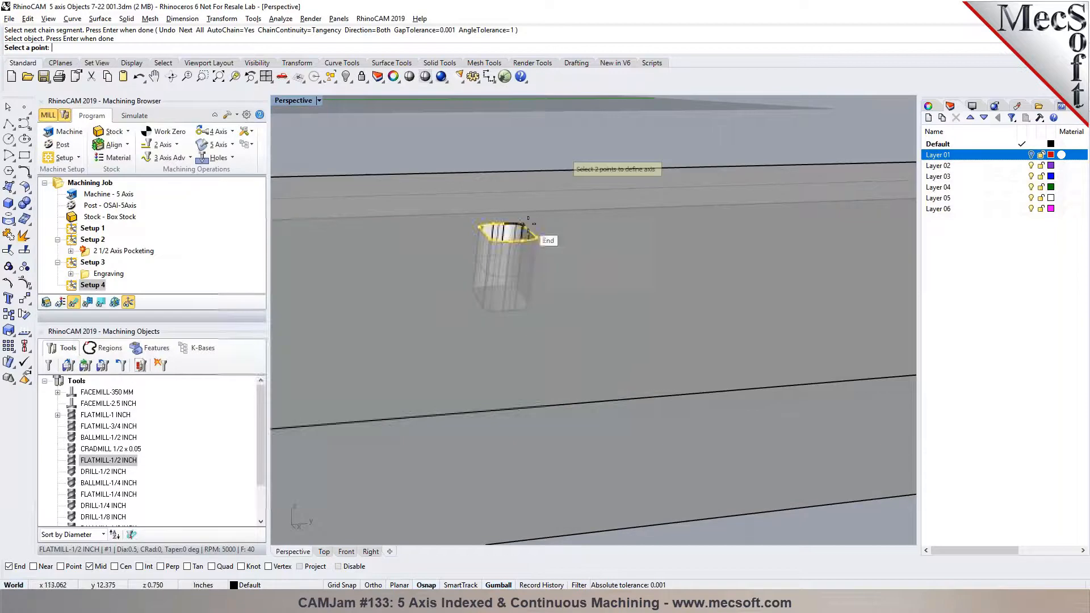
click(529, 225)
scroll(531, 284, up, 2)
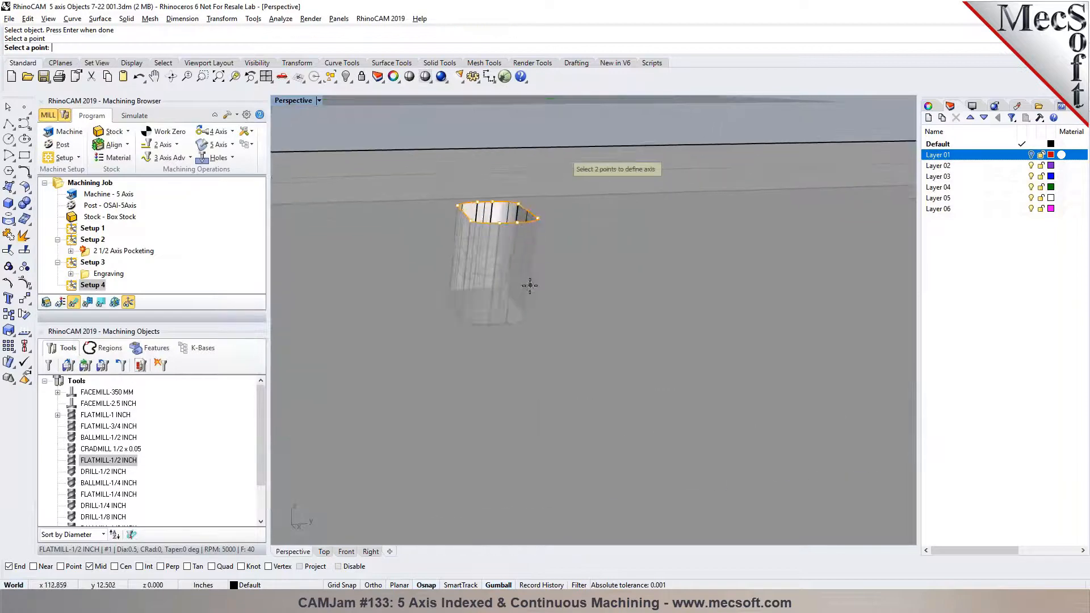
click(523, 310)
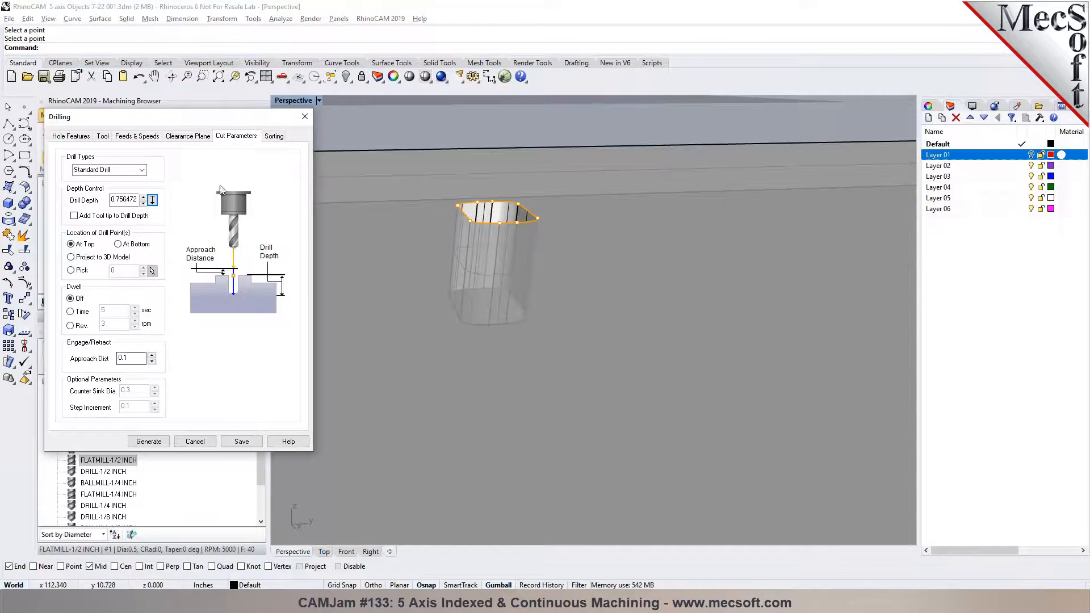
click(273, 136)
click(164, 441)
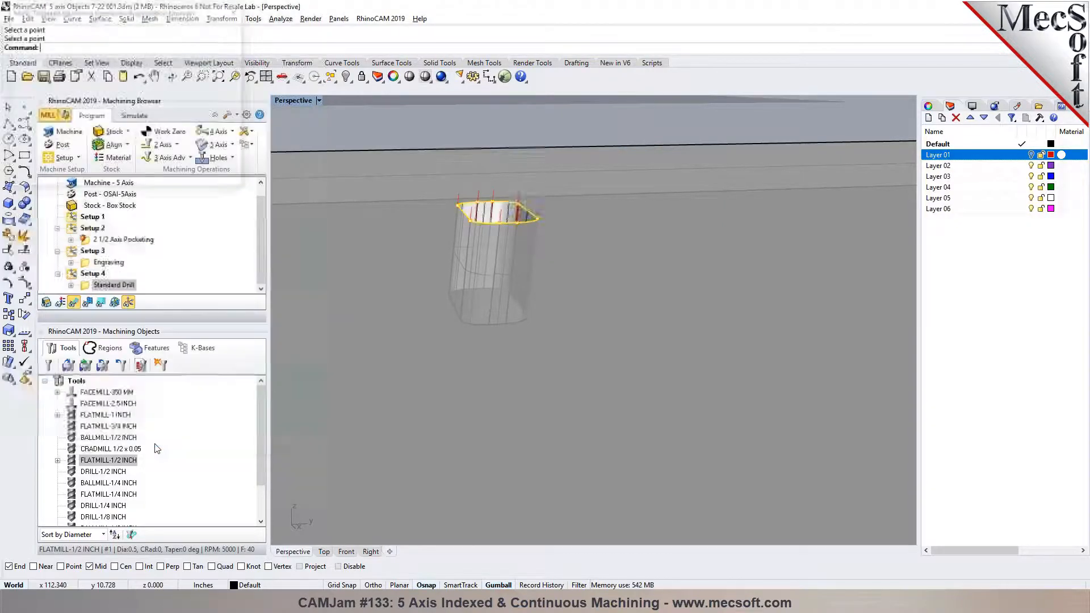
Examine the generated drill toolpath around the slot's rim from several angles and distances.
right_drag(457, 345, 781, 407)
scroll(781, 407, down, 5)
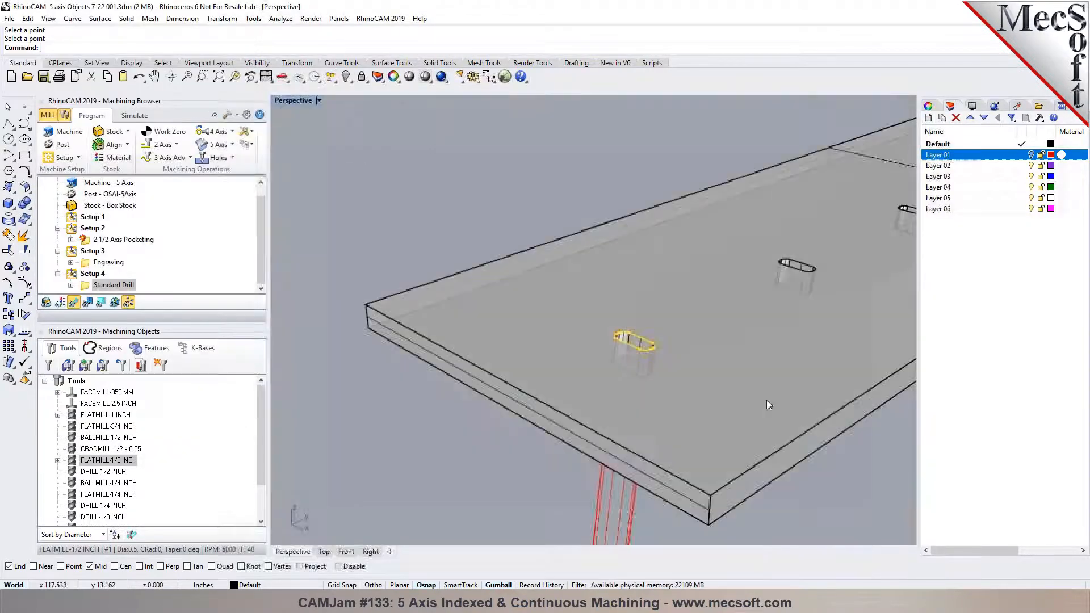
scroll(628, 342, up, 5)
scroll(513, 286, up, 6)
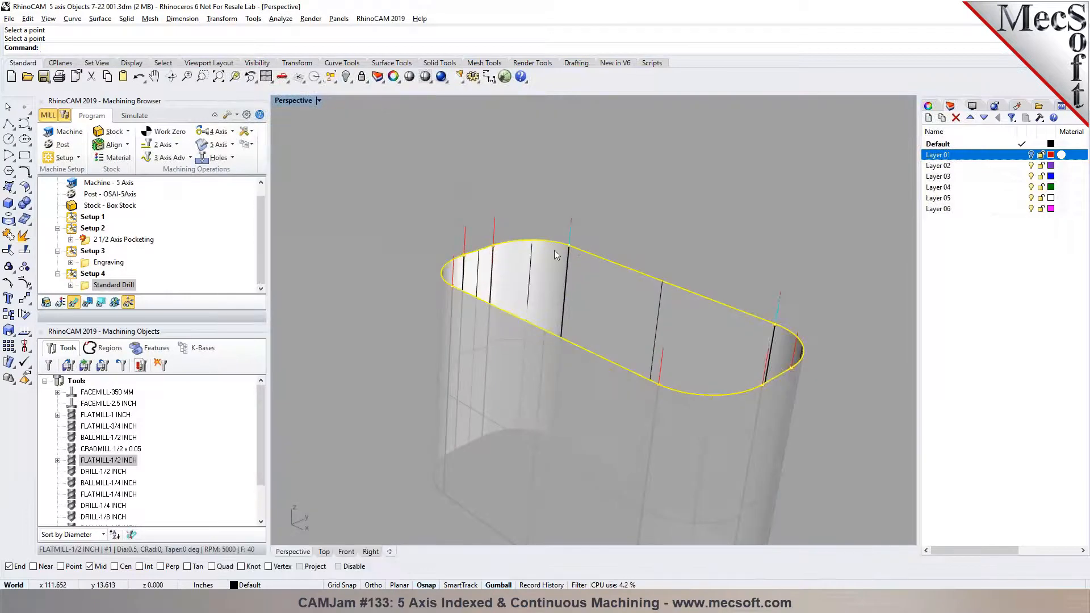
right_drag(567, 349, 625, 362)
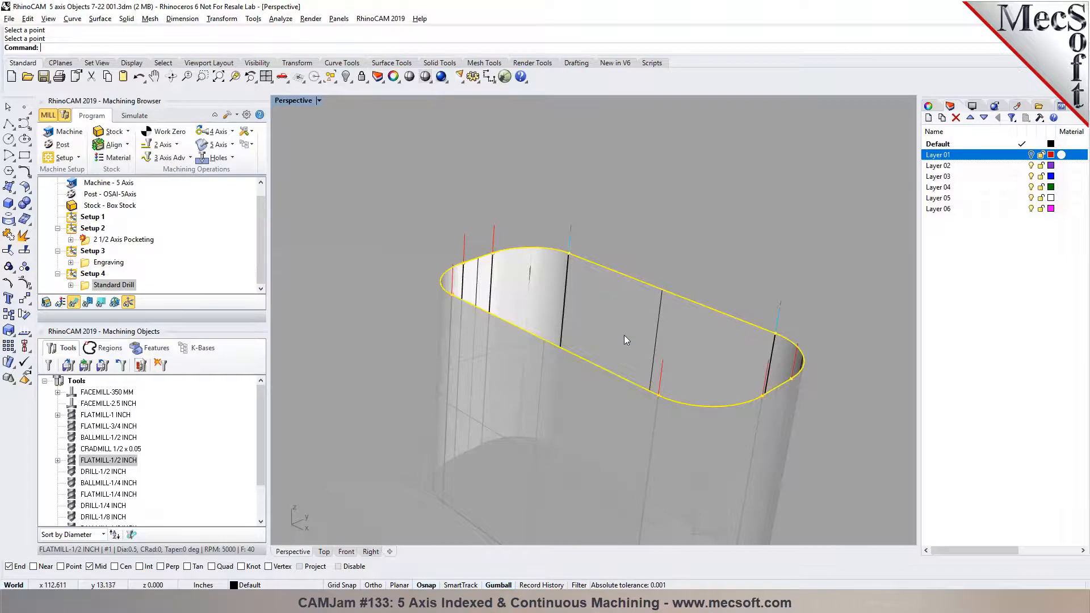
scroll(488, 329, down, 5)
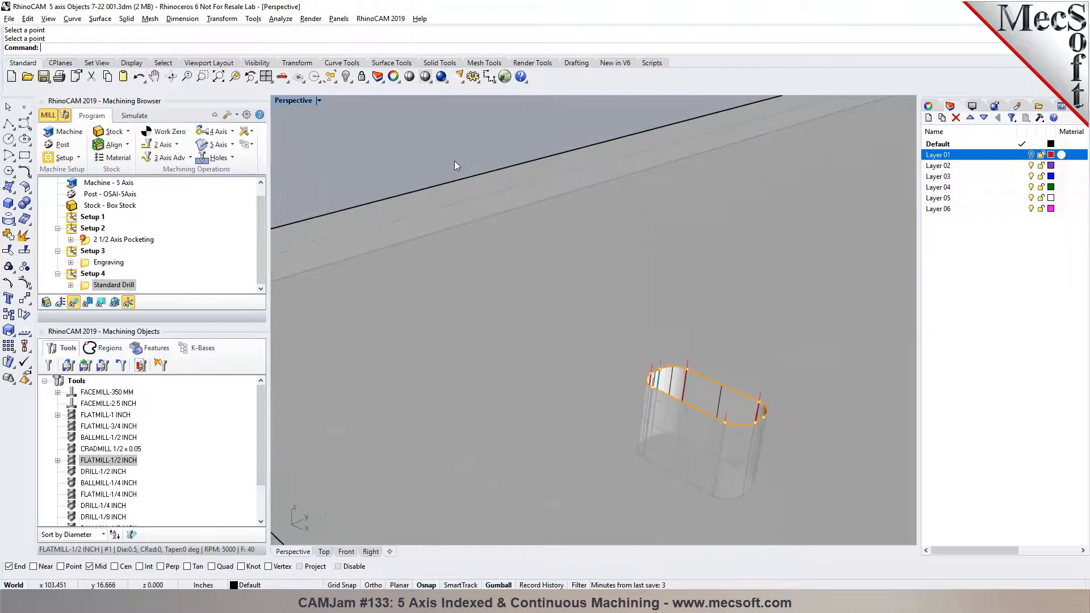
Duplicate the borders of the panel's top face as curves.
scroll(133, 208, up, 1)
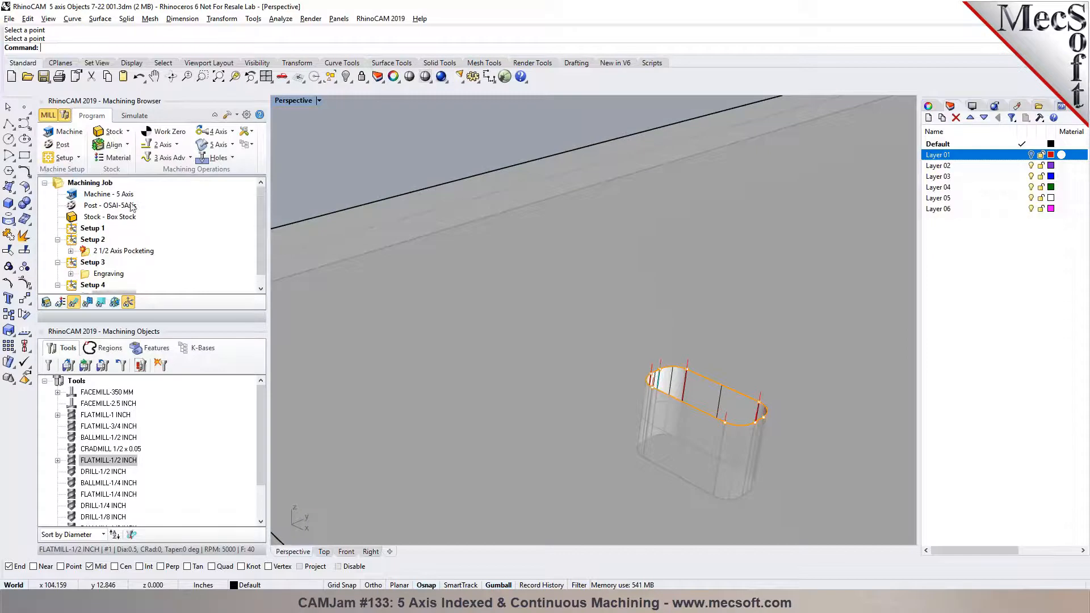
click(100, 185)
text(DirF)
key(Return)
click(557, 268)
key(Return)
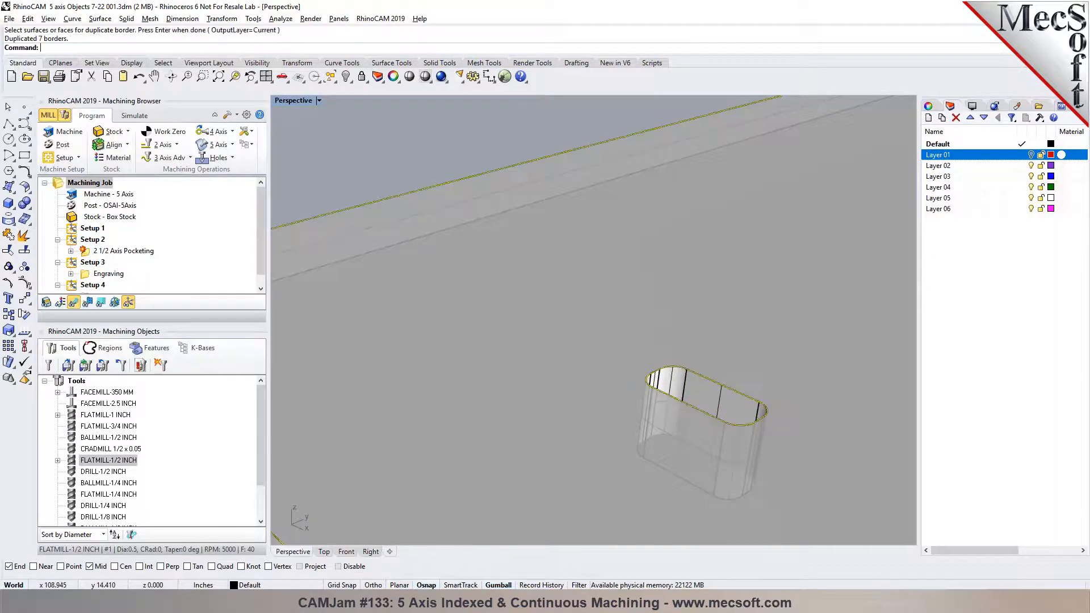
Replace all hole features of the Standard Drill operation with the duplicated border curve around the first slot.
scroll(77, 278, down, 1)
double_click(95, 287)
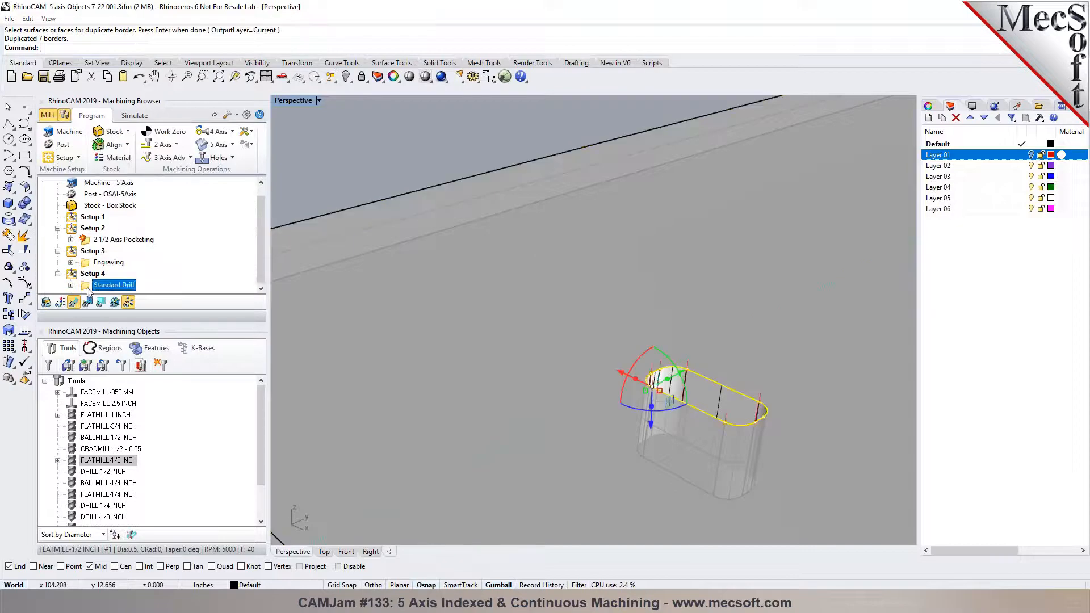
click(85, 409)
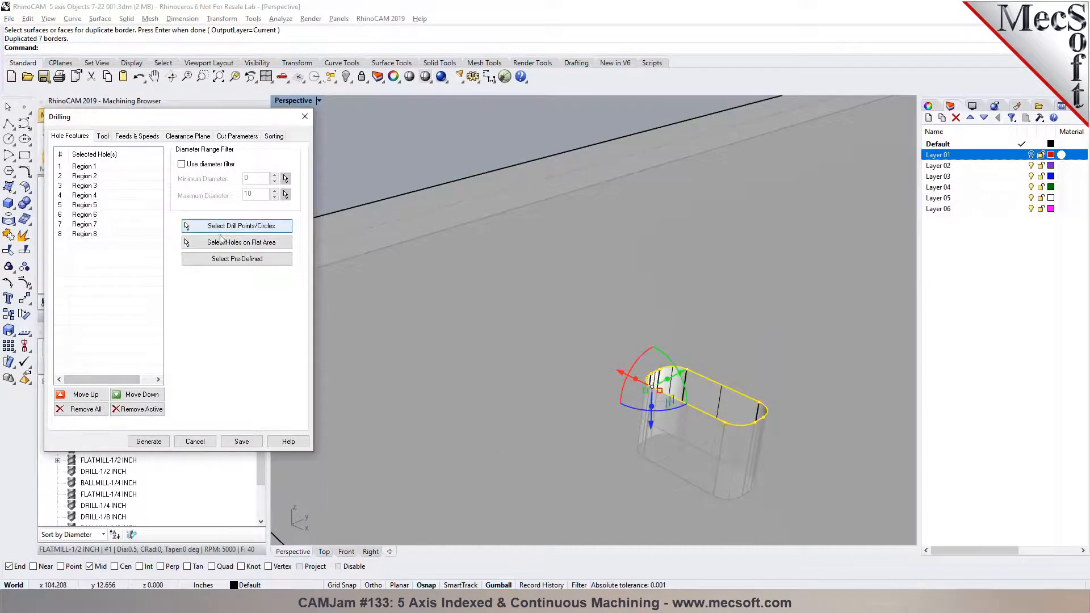
click(241, 225)
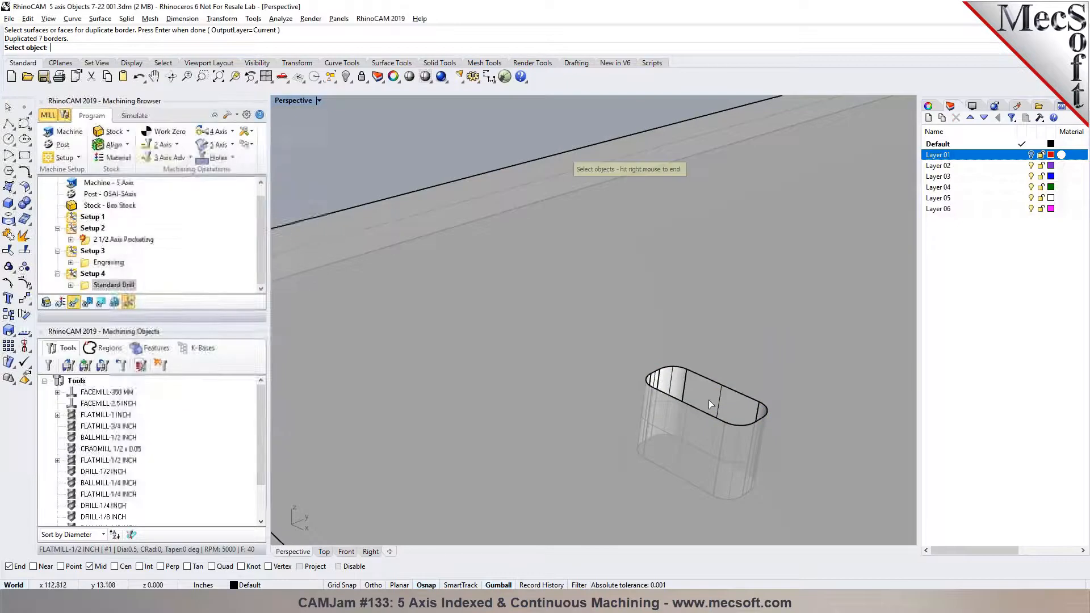
click(711, 382)
click(744, 403)
right_click(689, 416)
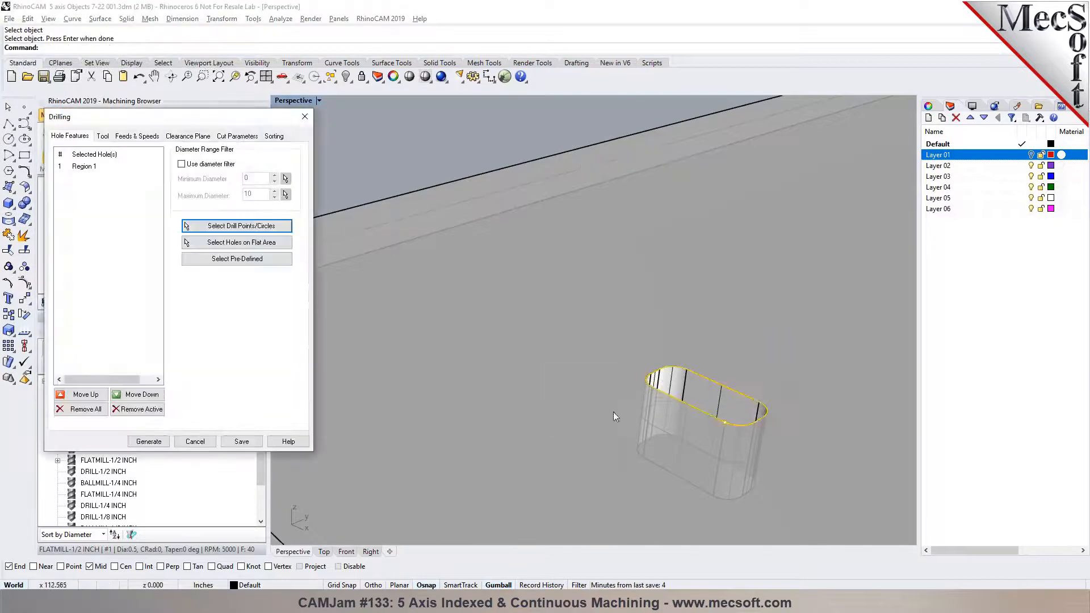
Generate the drilling toolpath from the first slot's border curve and view it on the whole panel end.
click(149, 441)
right_drag(652, 398, 679, 412)
scroll(678, 411, down, 5)
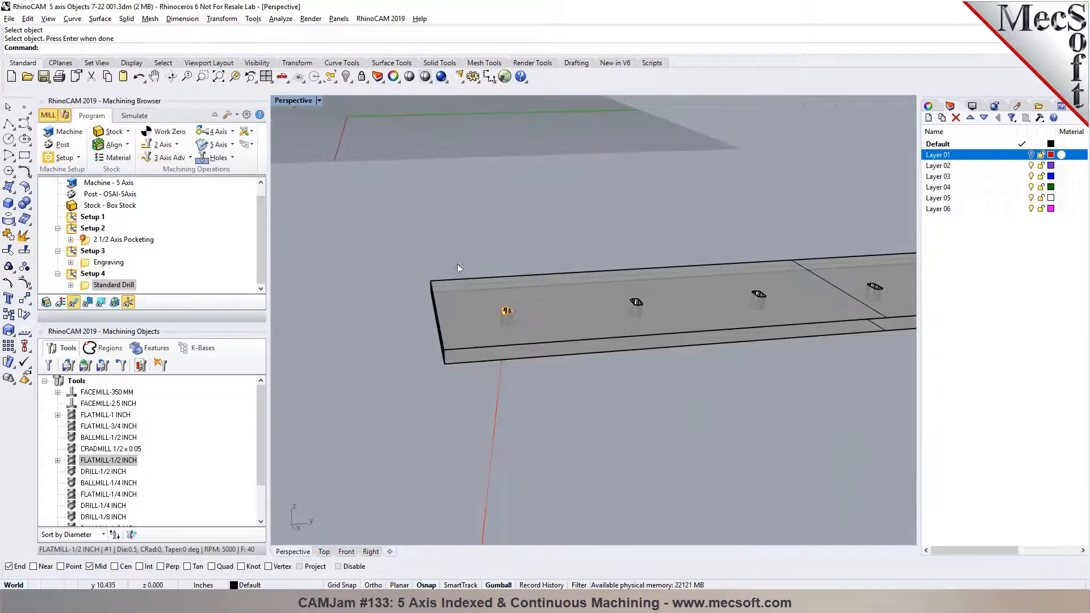
Define the box stock from the model bounding box, ignoring wireframe geometry in the bounds computation.
click(120, 131)
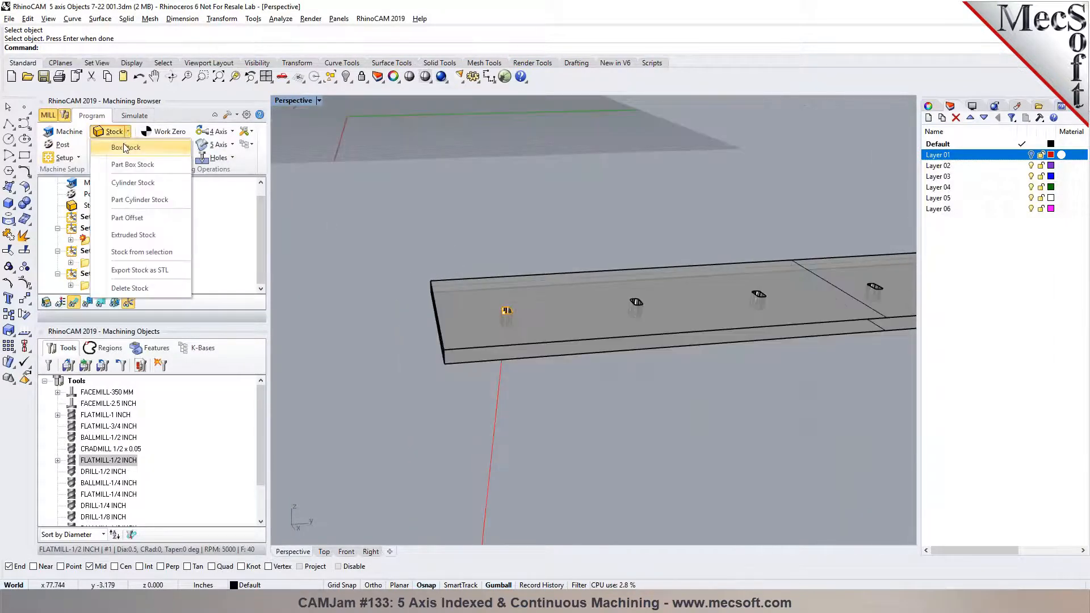
click(126, 147)
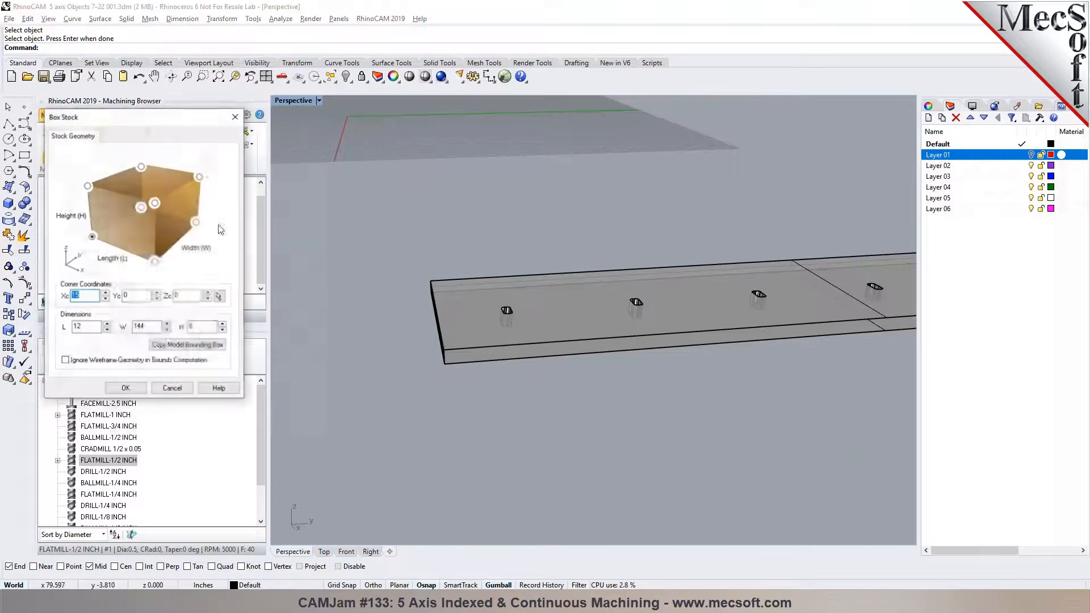
click(100, 365)
click(187, 345)
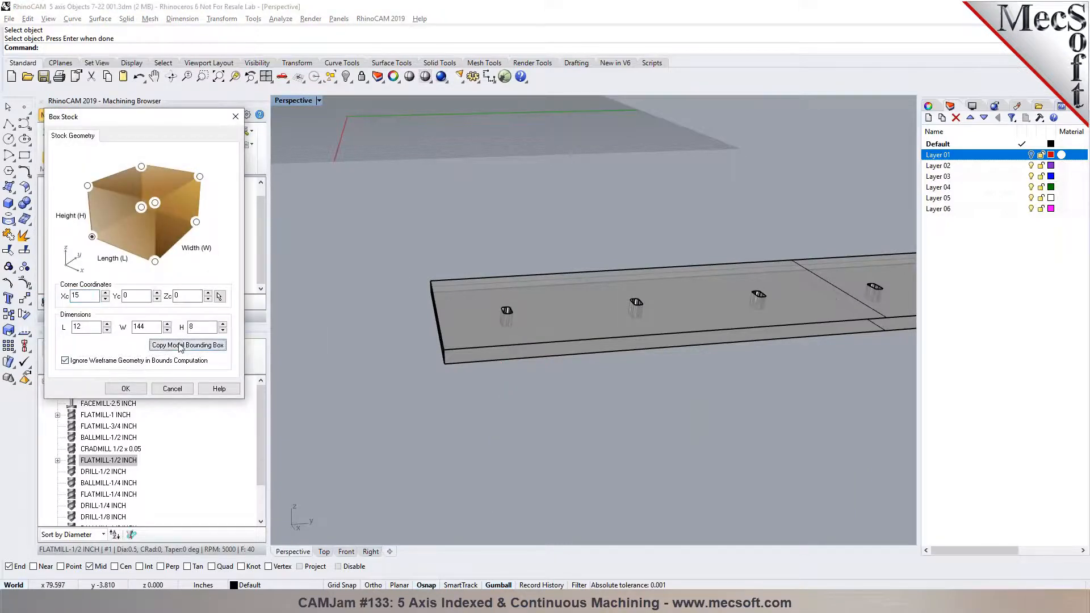
click(131, 389)
Move Setup 4 directly after Setup 1 in the machining job and simulate its Standard Drill operation.
click(83, 275)
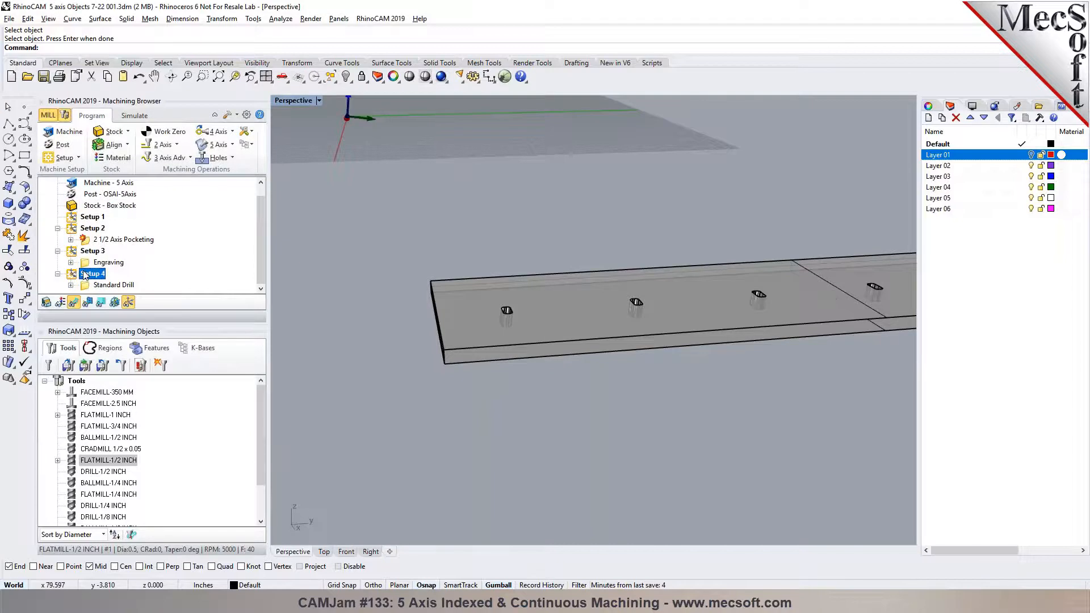
drag(76, 274, 94, 227)
click(123, 114)
click(129, 147)
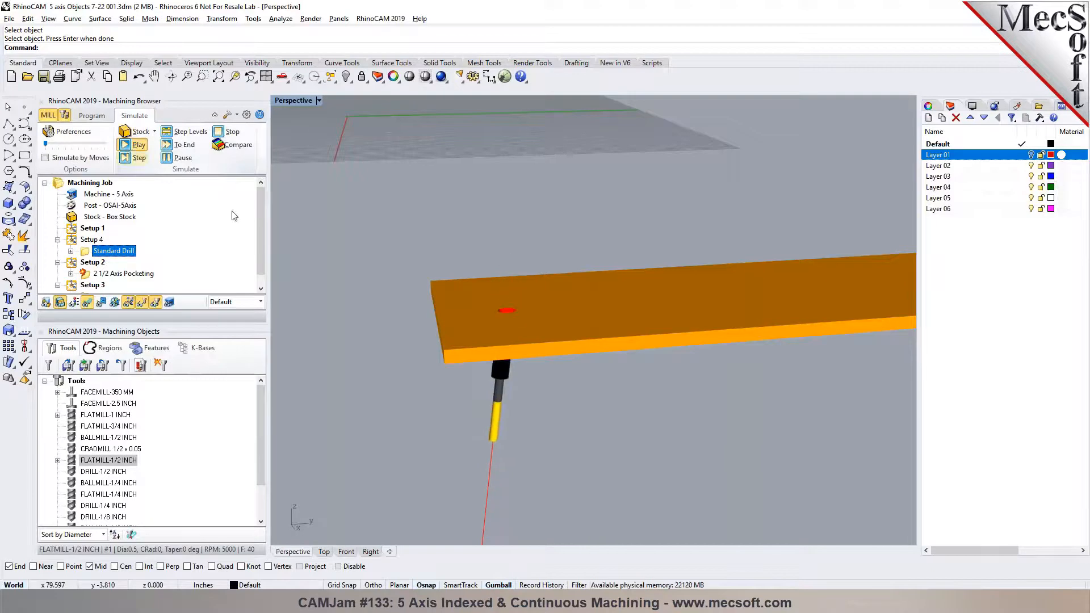
right_drag(622, 343, 654, 339)
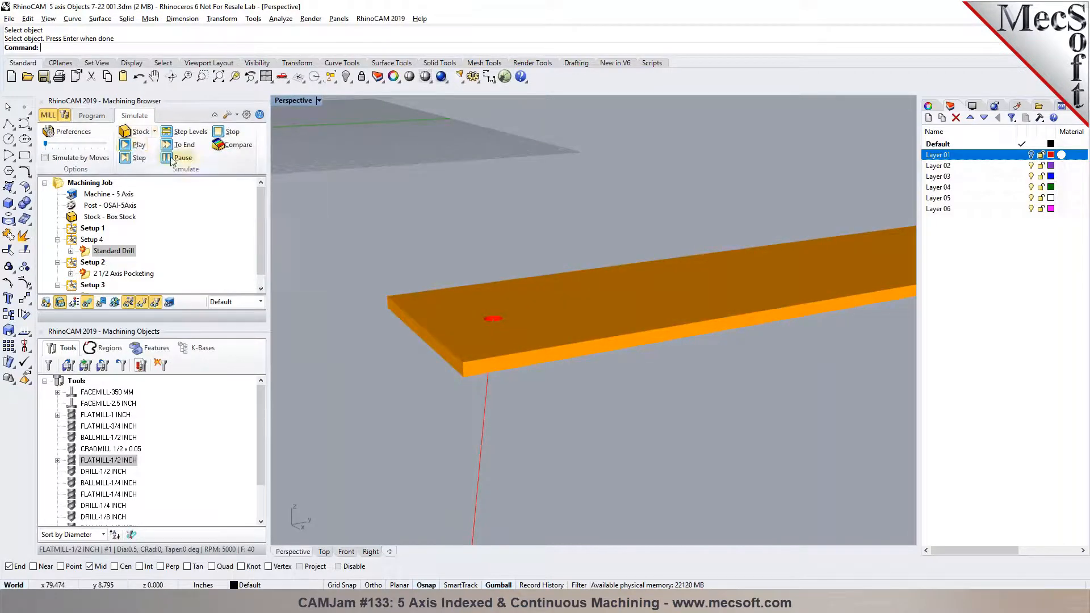
scroll(590, 202, down, 5)
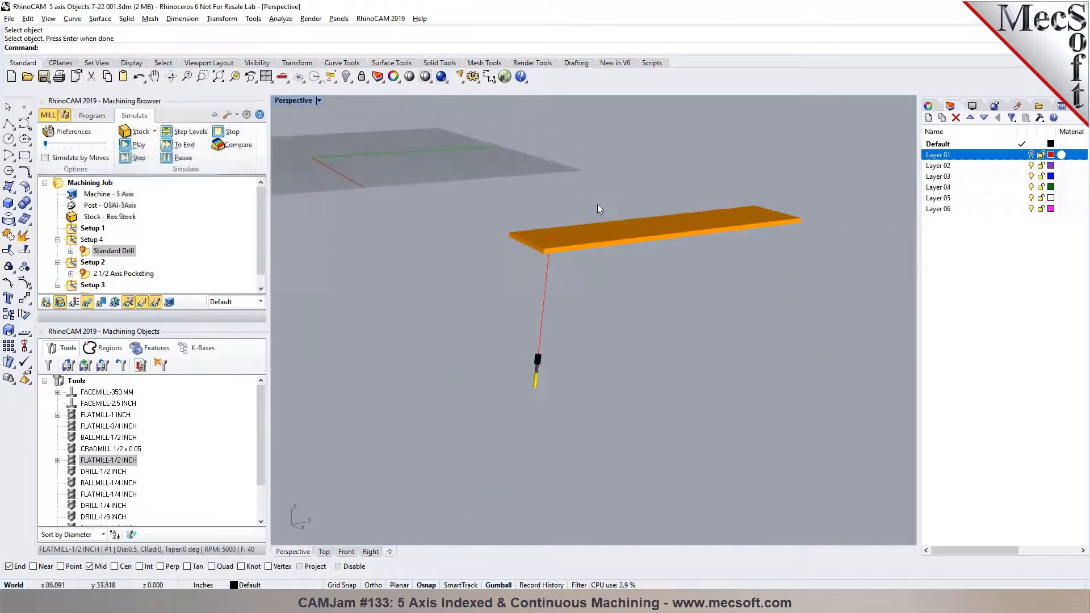
Try regenerating the Standard Drill toolpath with the clearance plane at Stock Max Z plus a distance of 2.
double_click(85, 250)
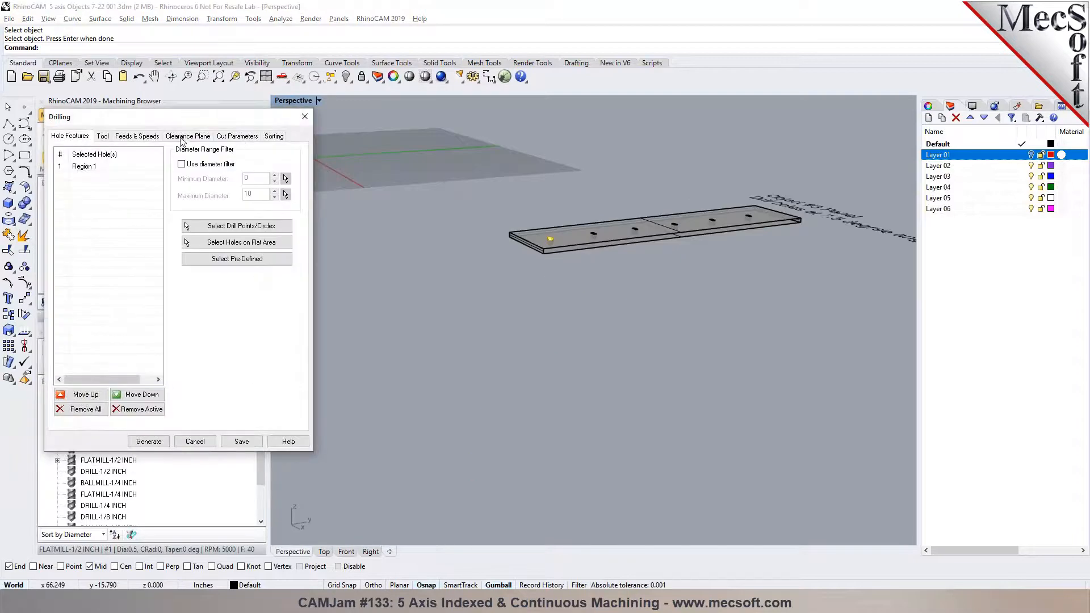
click(183, 136)
click(82, 210)
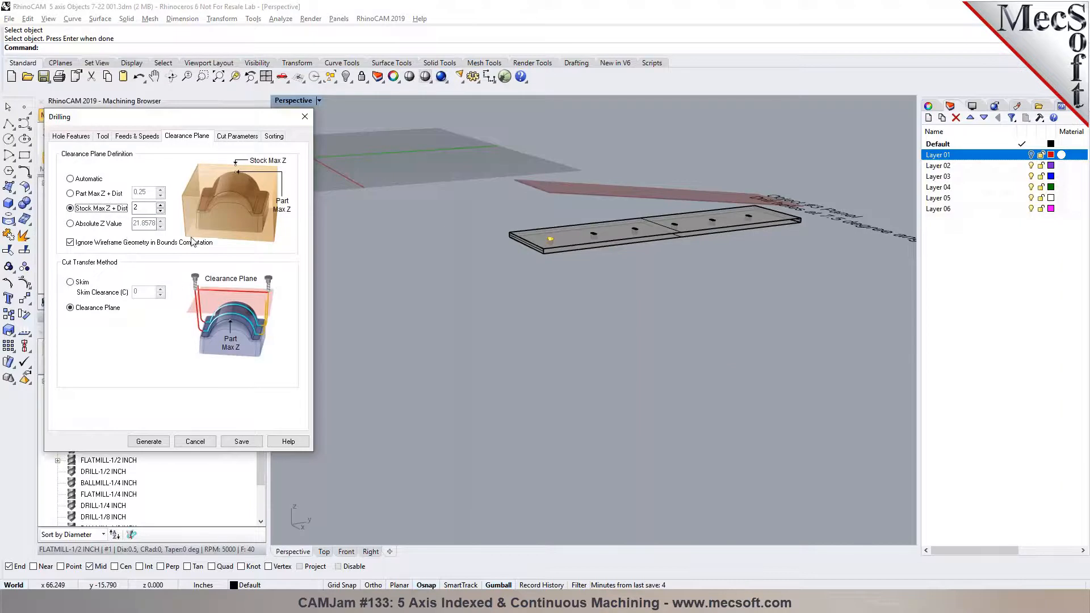
scroll(567, 238, up, 6)
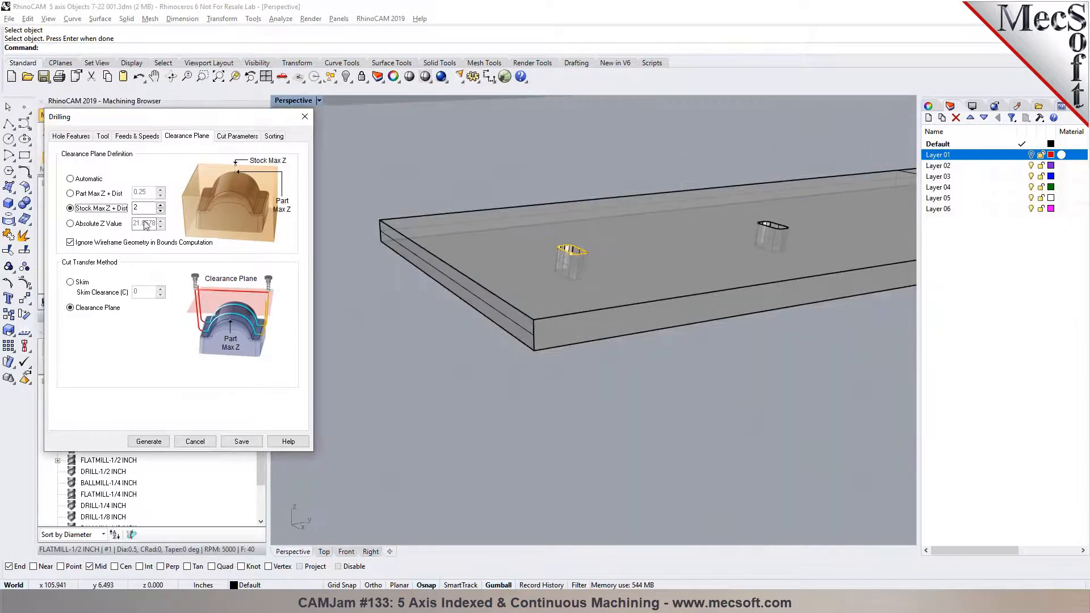
click(152, 441)
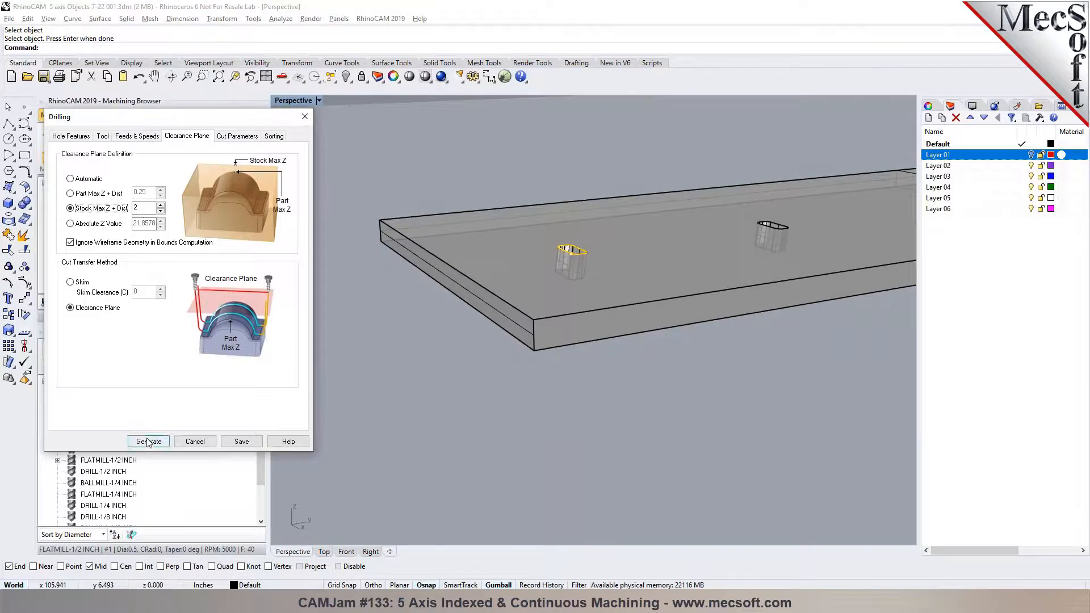
scroll(576, 357, down, 5)
right_drag(576, 357, 530, 318)
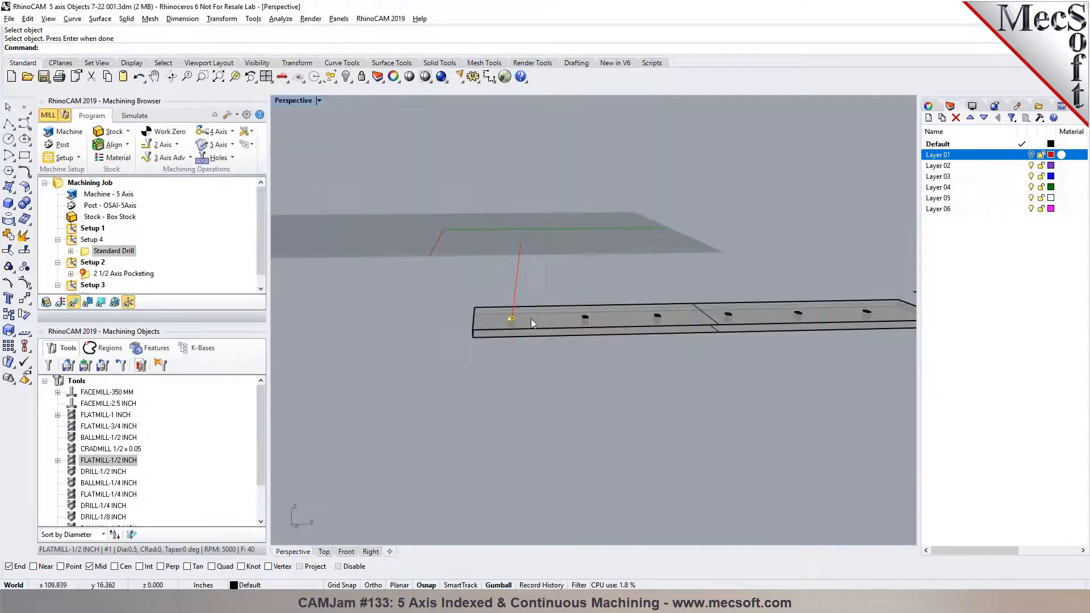
Redefine the drilling clearance plane as an absolute Z value picked from a point at the panel's end edge.
double_click(108, 251)
click(186, 137)
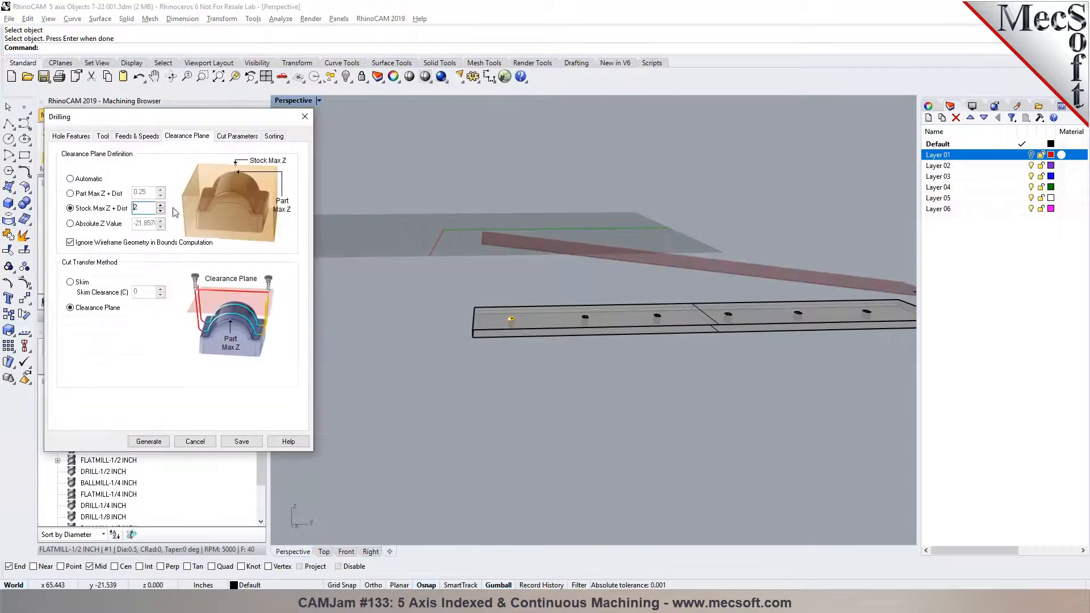
click(87, 227)
click(170, 225)
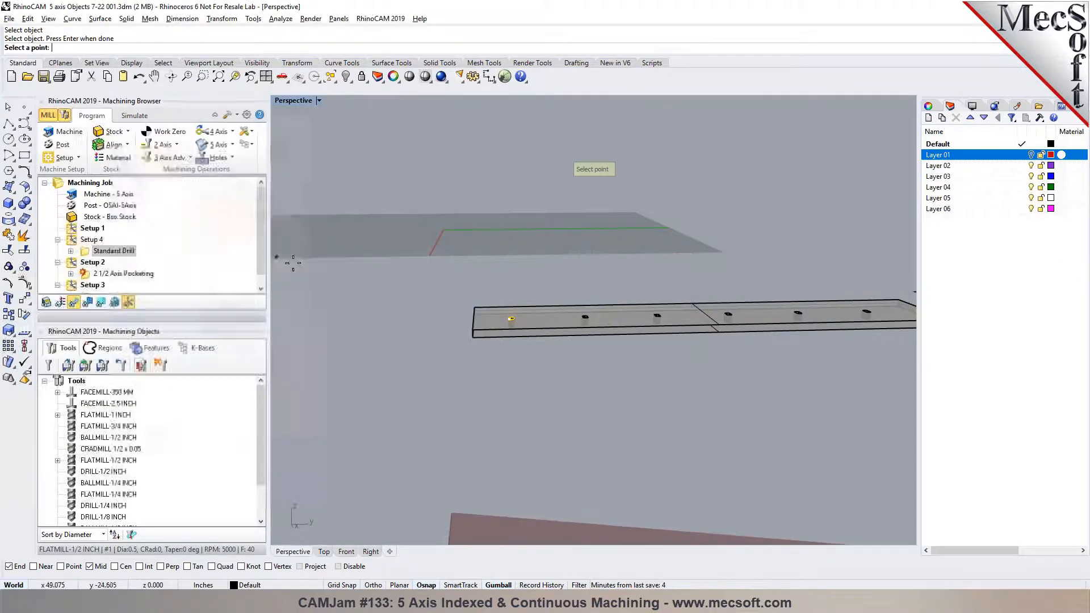
click(472, 329)
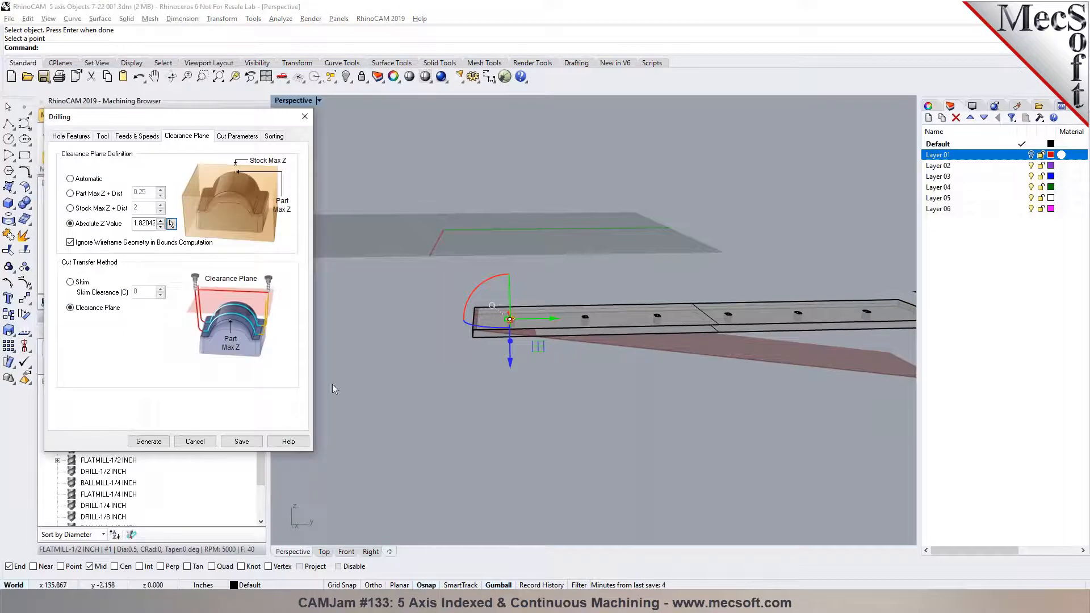
Set the clearance plane's absolute Z value to 3.5 and regenerate the Standard Drill toolpath.
click(161, 221)
click(161, 221)
click(161, 221)
click(161, 221)
click(161, 221)
click(160, 221)
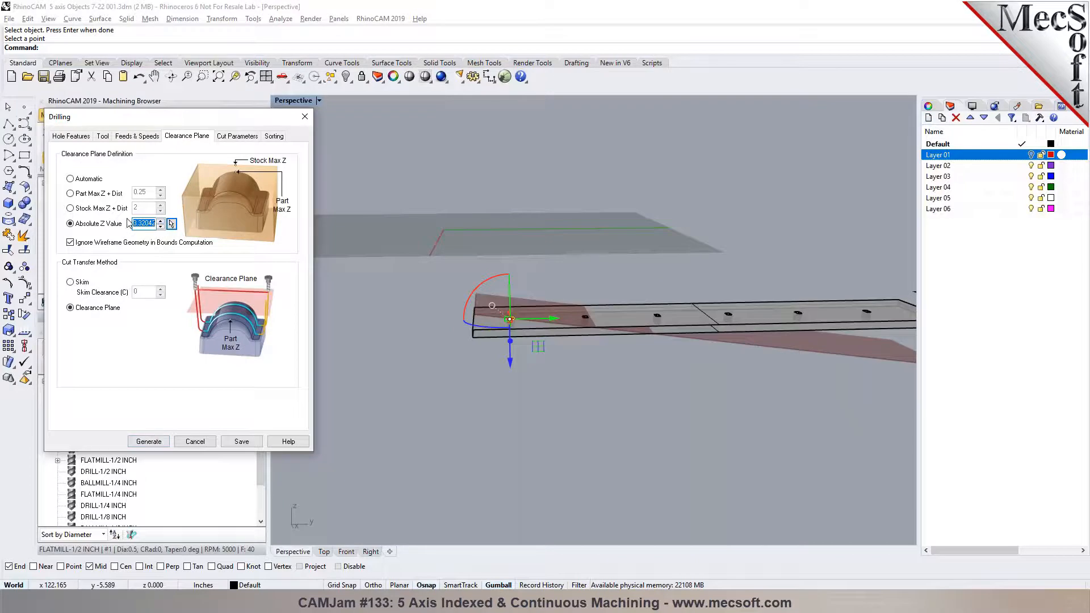
drag(141, 224, 170, 223)
key(BackSpace)
key(BackSpace)
key(BackSpace)
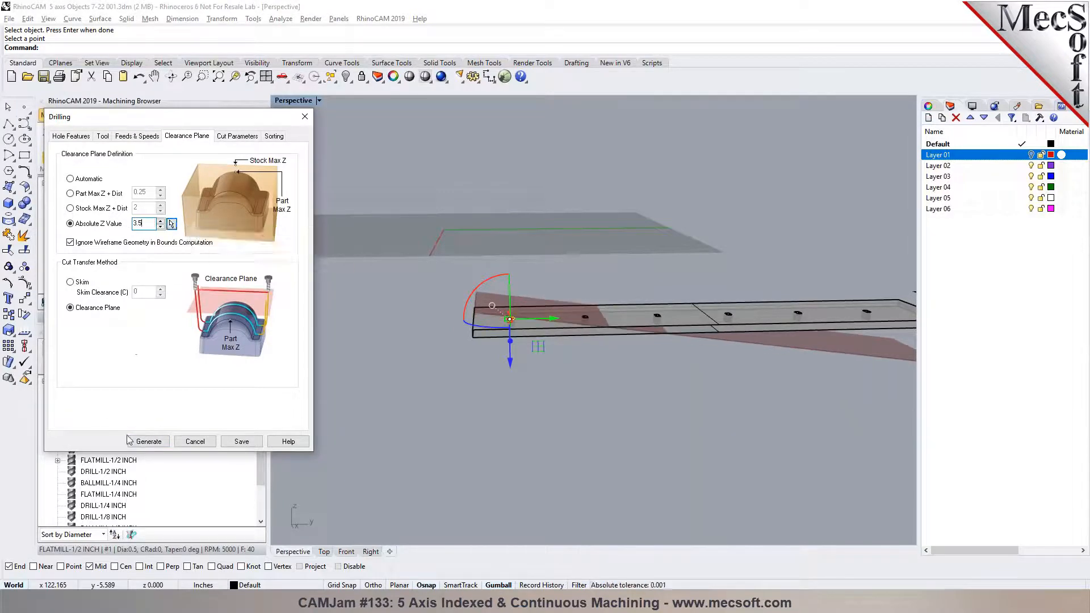
click(149, 441)
Simulate the Standard Drill operation and inspect the tilted tool from the Right view.
click(134, 116)
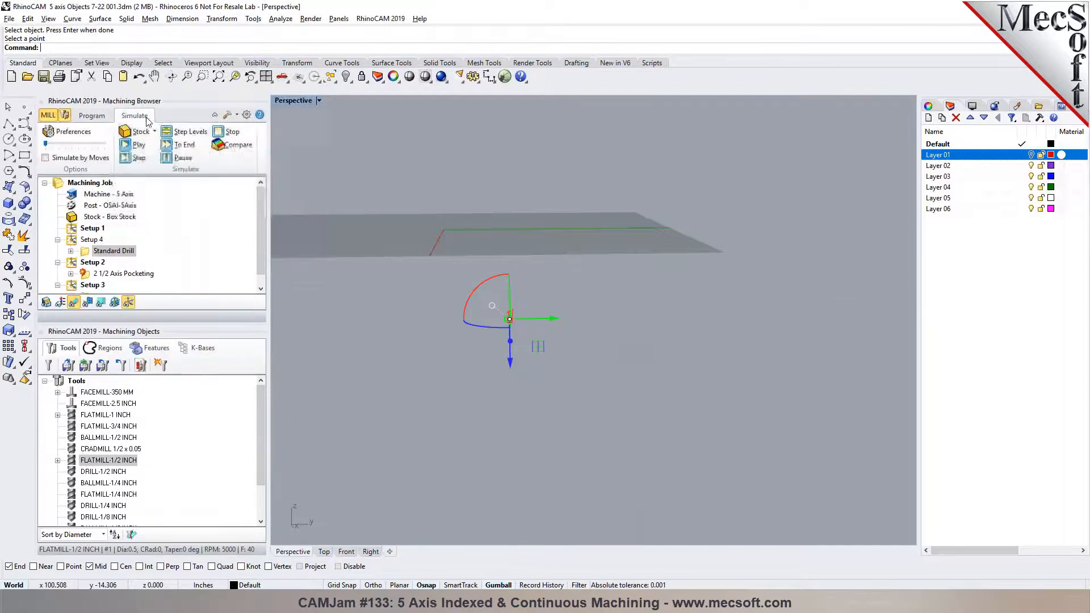
click(136, 144)
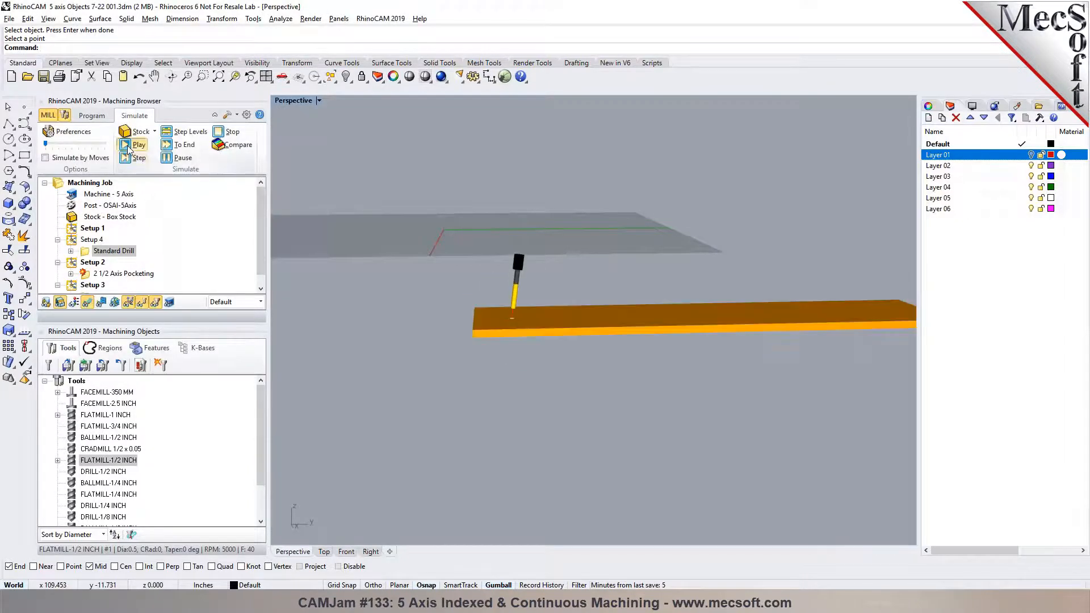
click(371, 551)
scroll(613, 363, down, 15)
scroll(558, 349, up, 14)
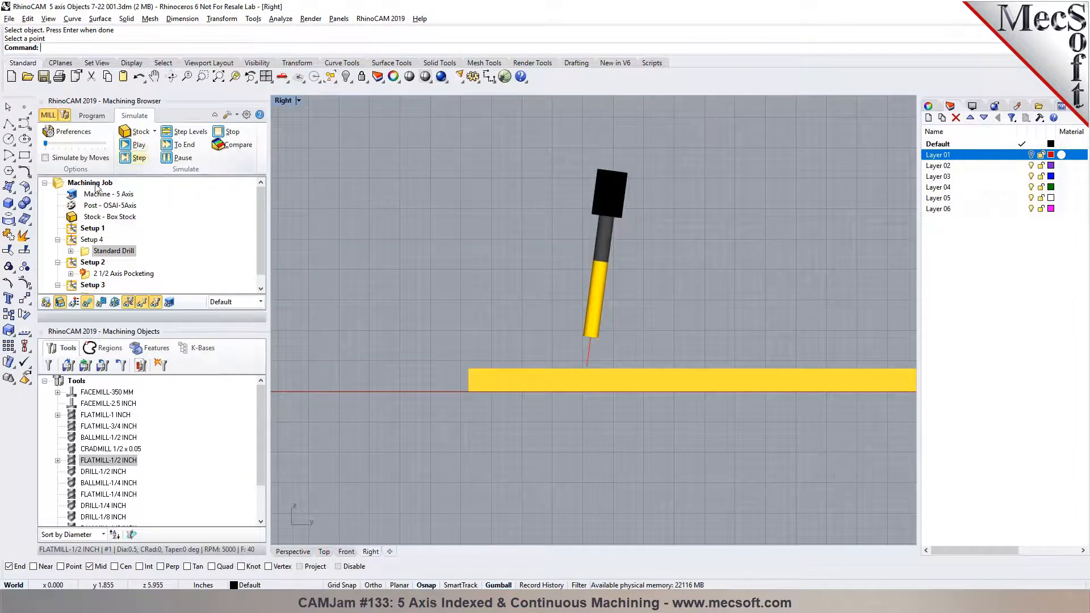
Regenerate the drilling operation as a Deep Drill with a 0.1 step increment and simulate it.
double_click(83, 253)
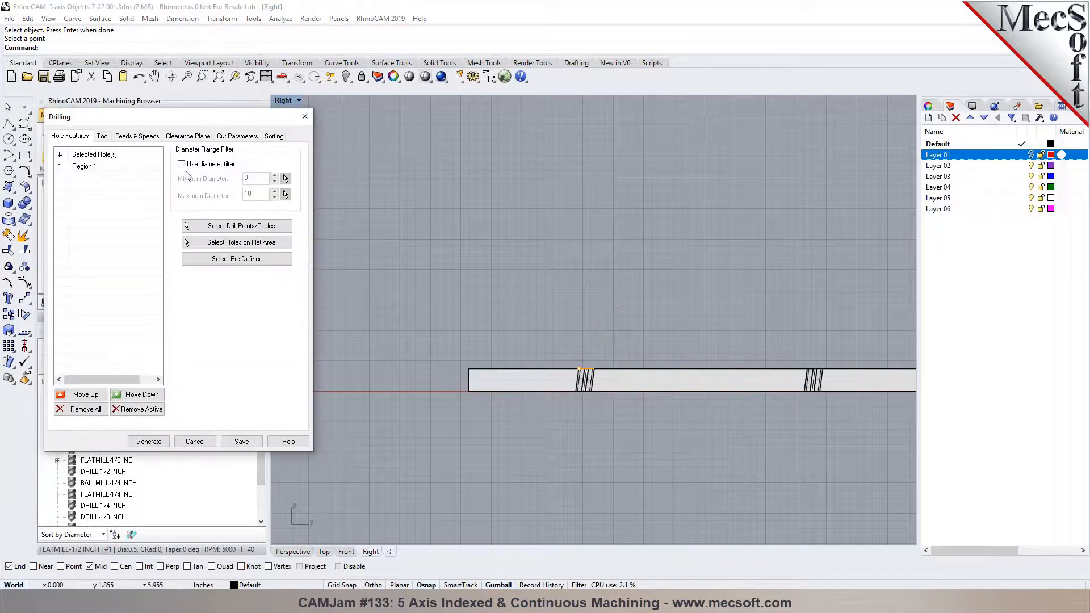
click(238, 136)
click(141, 169)
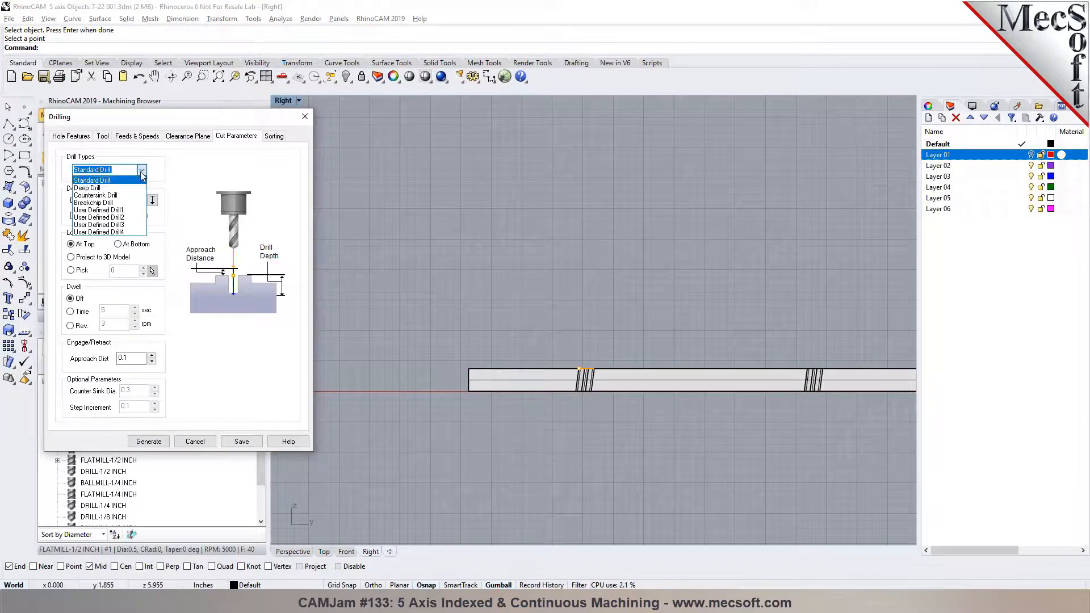
click(122, 187)
drag(136, 407, 126, 406)
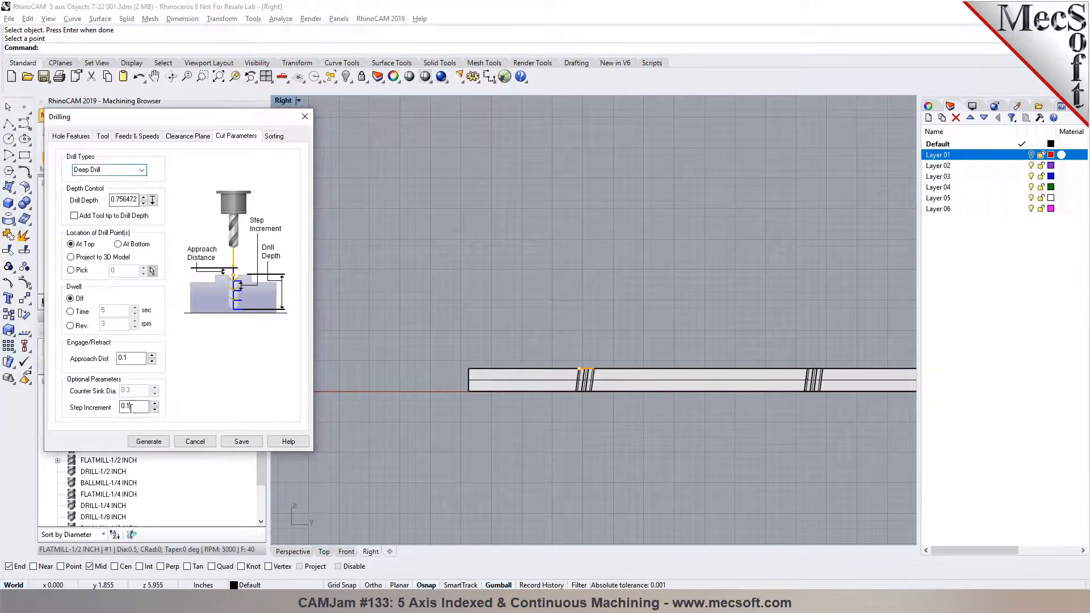
click(144, 441)
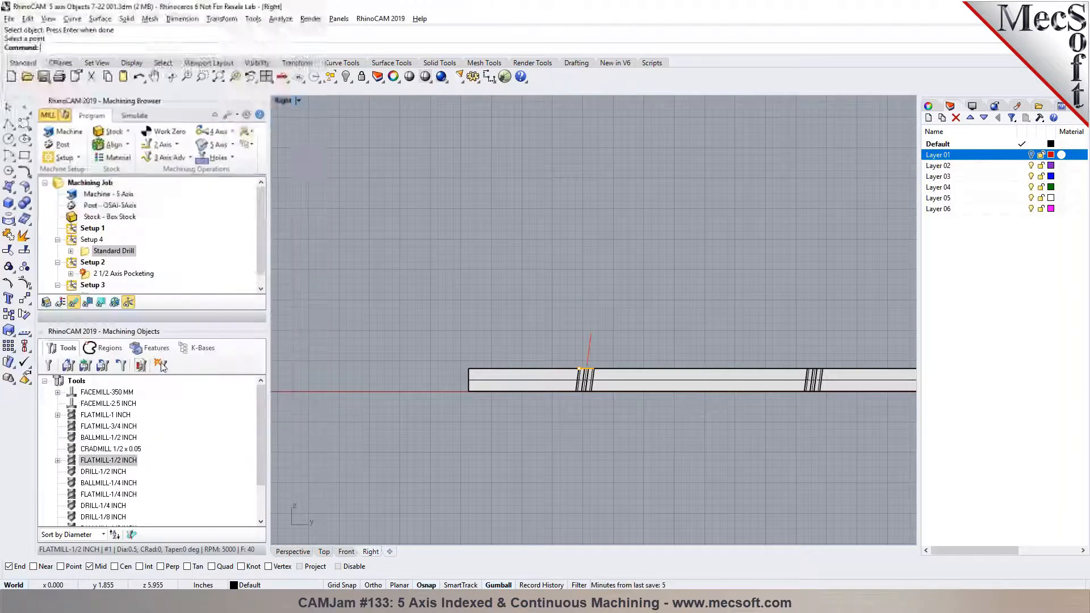
click(134, 117)
click(130, 146)
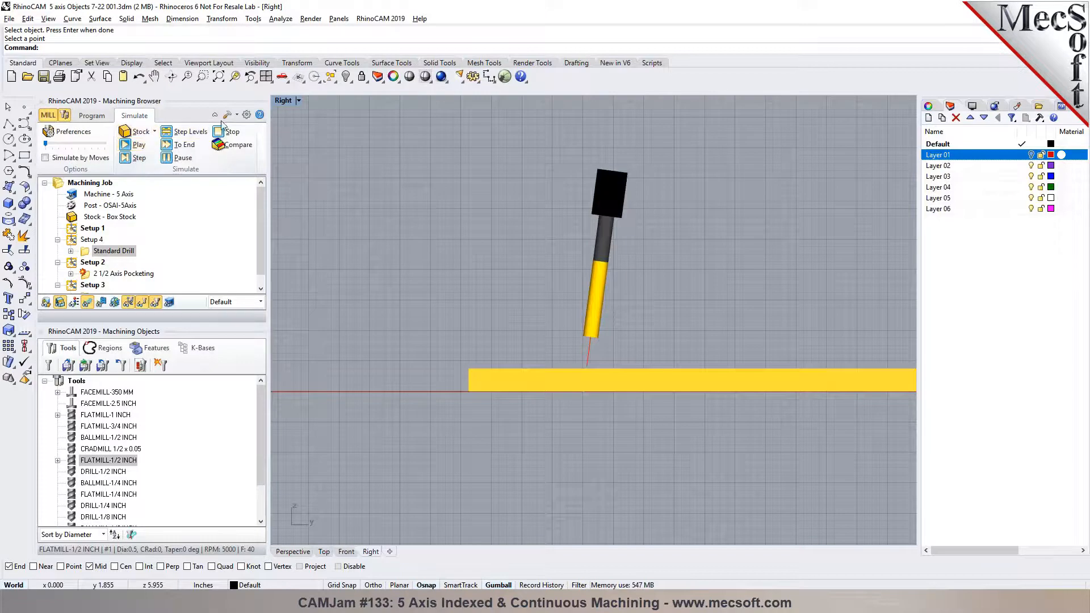
Enable the machining preference that always outputs drill cycles as linear motions.
click(246, 115)
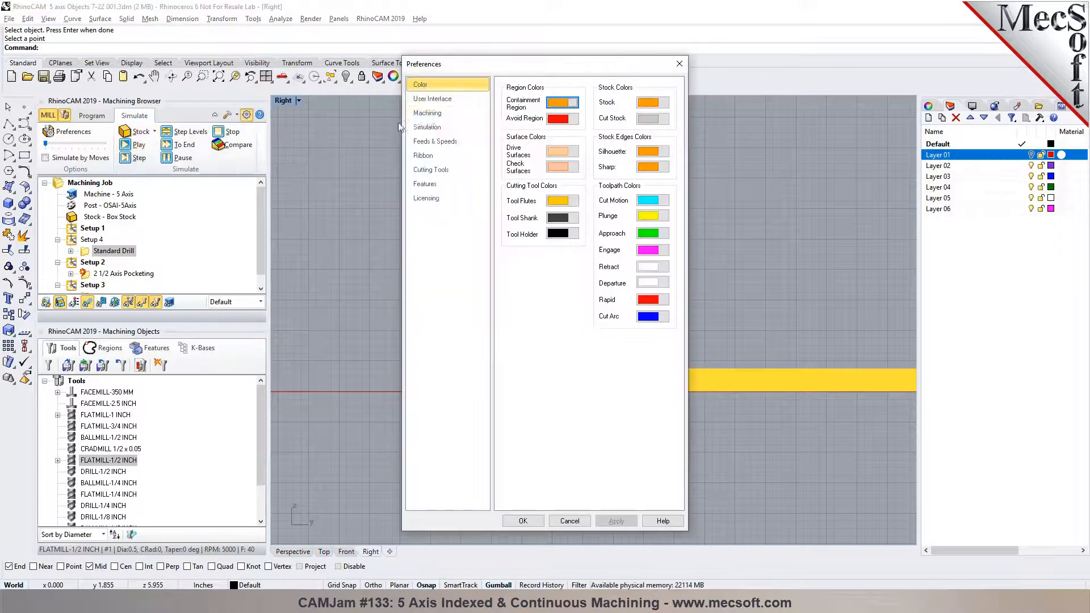
click(426, 113)
click(555, 213)
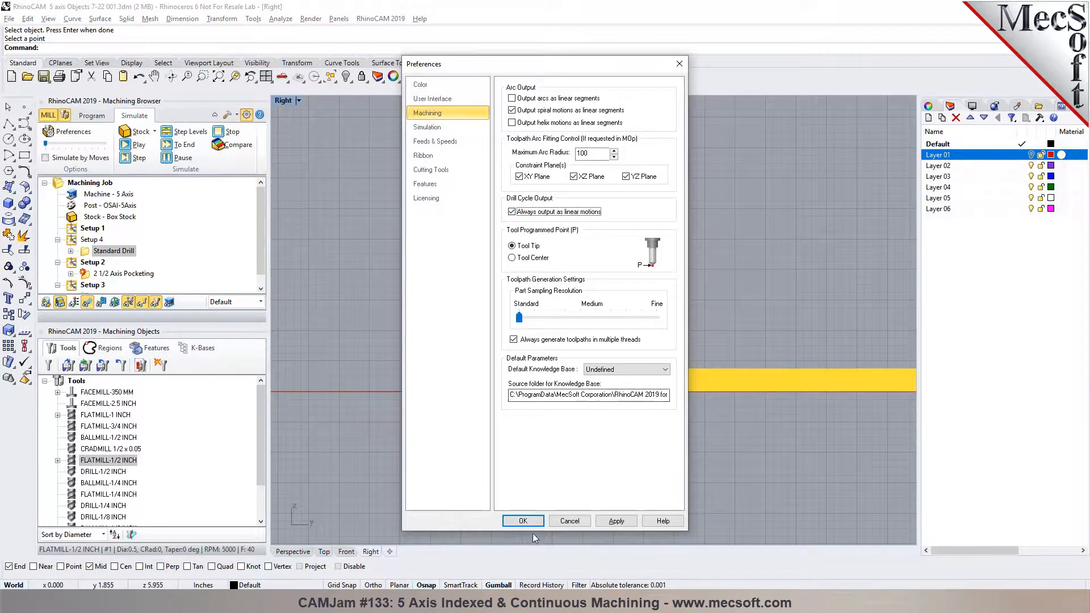
click(523, 521)
Post Setup 4 with the OSAI-5Axis post to RhinoCAM 5 axis Objects 7-22 001_Setup 4.nc on the Desktop.
click(92, 240)
right_click(92, 240)
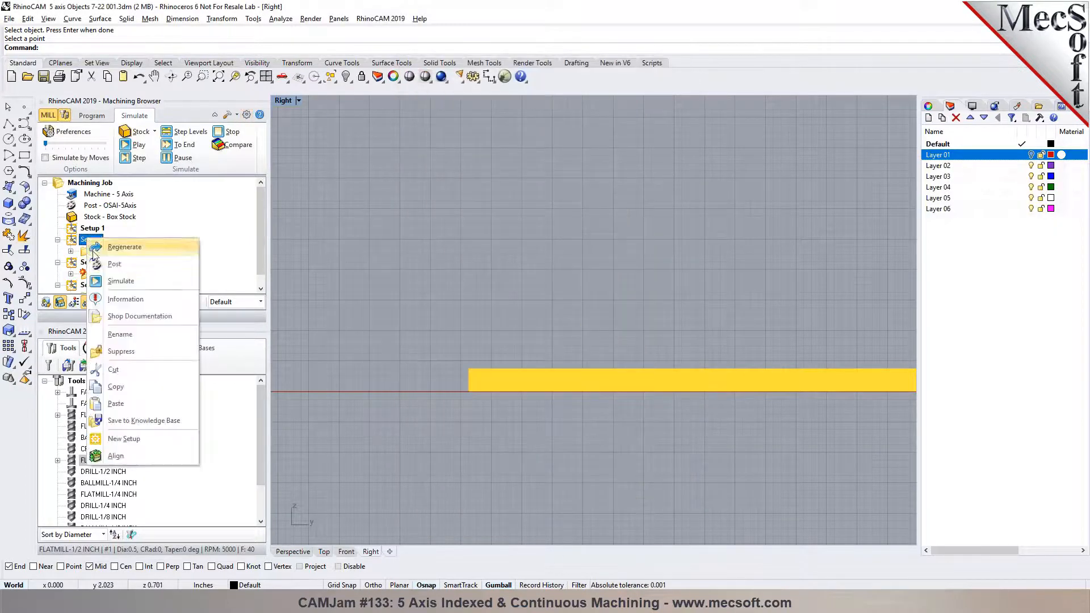
click(108, 265)
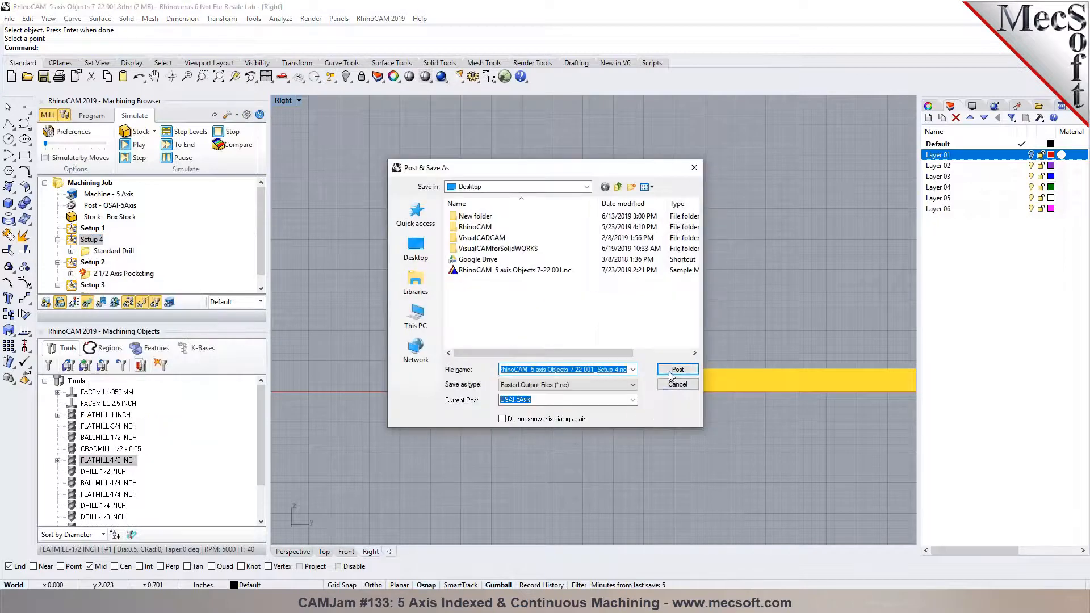
click(669, 373)
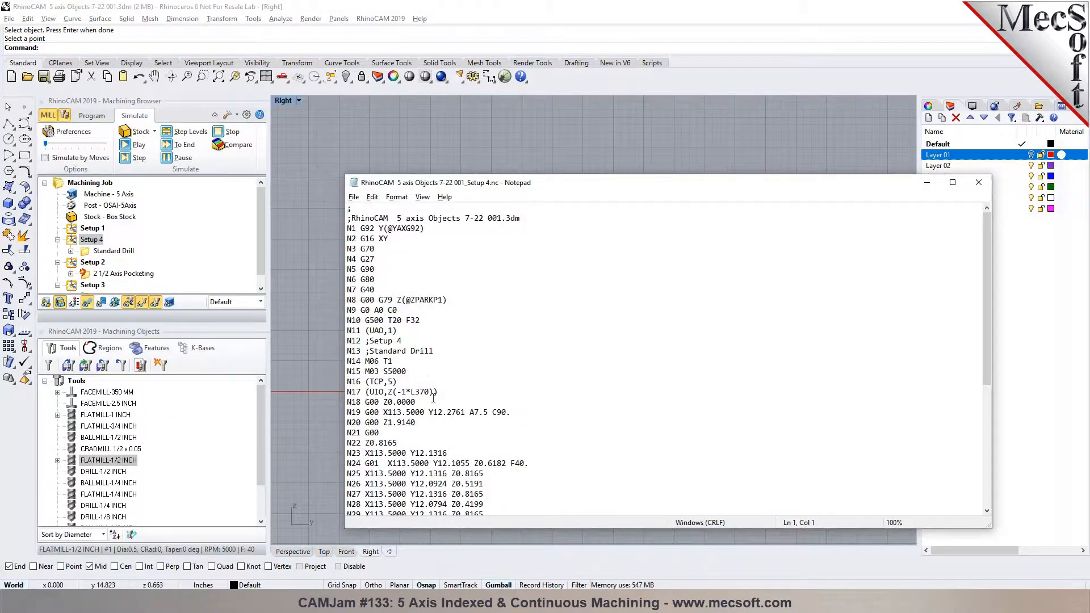
Review the posted G-code's rotary axis positioning and linear drill moves, and close the file.
drag(516, 412, 361, 413)
scroll(421, 417, down, 3)
click(413, 407)
scroll(413, 406, down, 4)
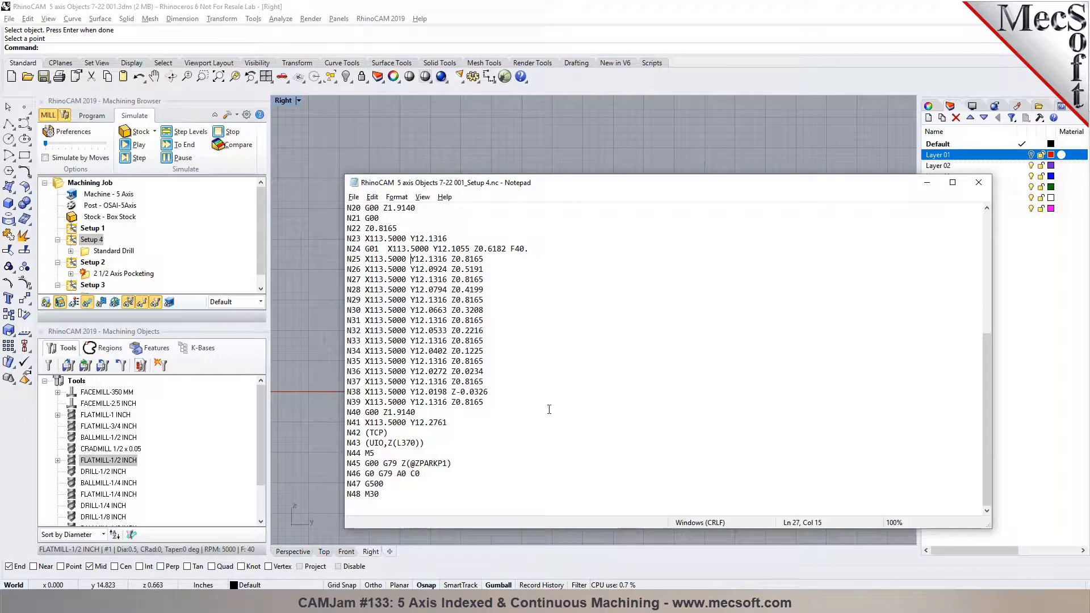
click(979, 193)
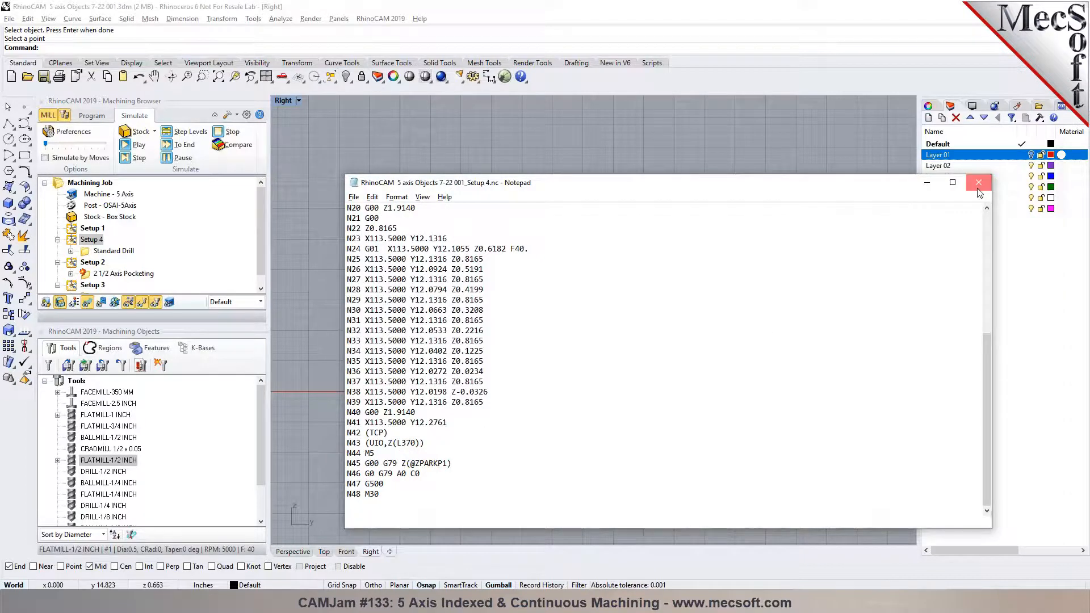
Return from simulation to programming with the full panel shown in the Perspective view.
click(293, 551)
right_drag(415, 408, 503, 427)
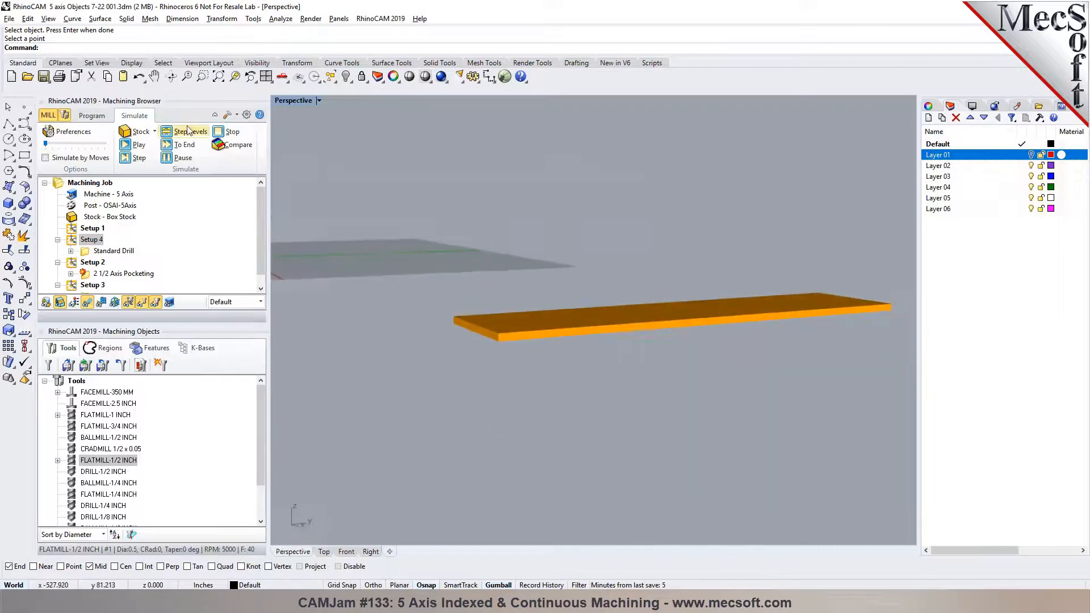
click(95, 116)
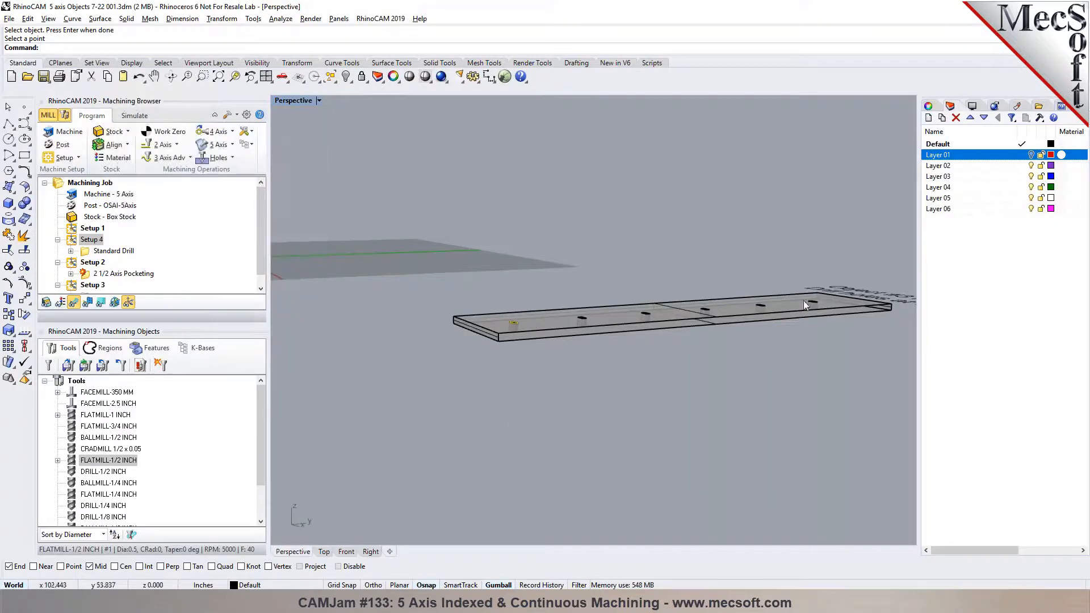
Duplicate the Standard Drill operation in Setup 4 and replace its hole region with the second slot's curve.
click(125, 253)
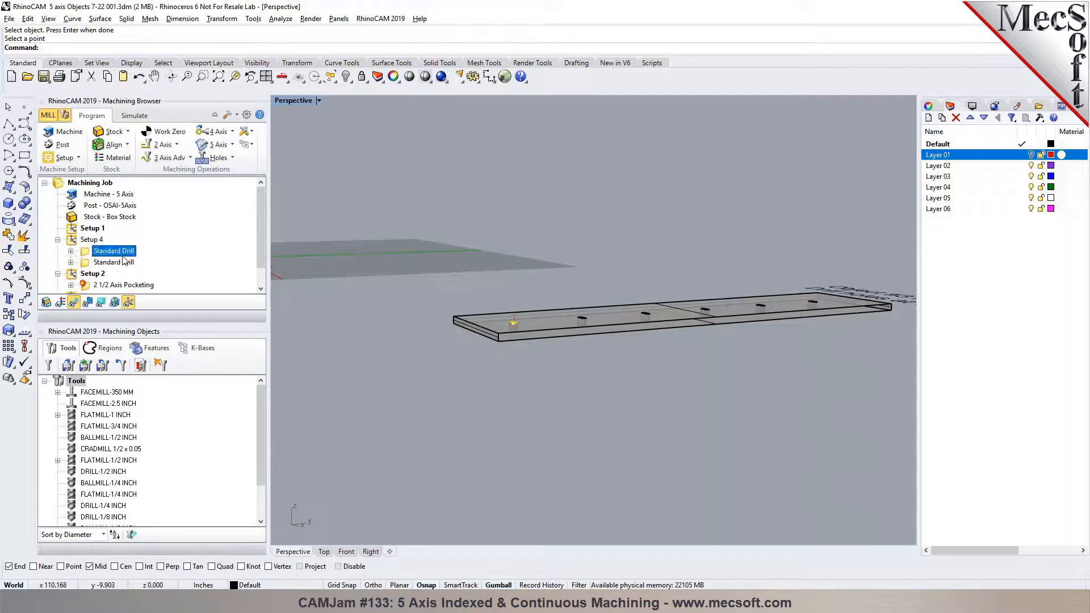
double_click(116, 251)
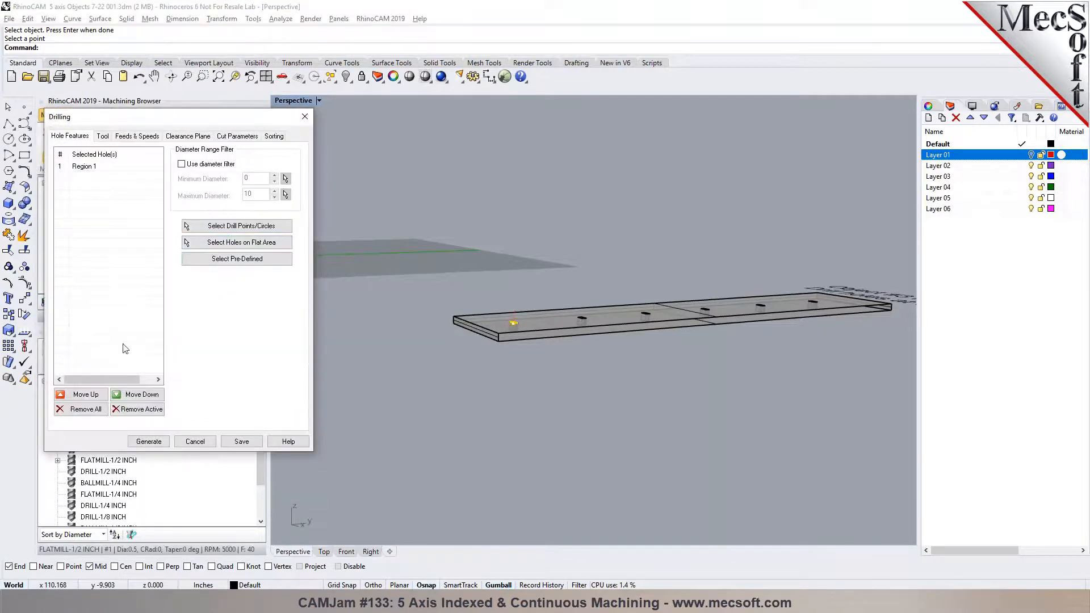
click(82, 409)
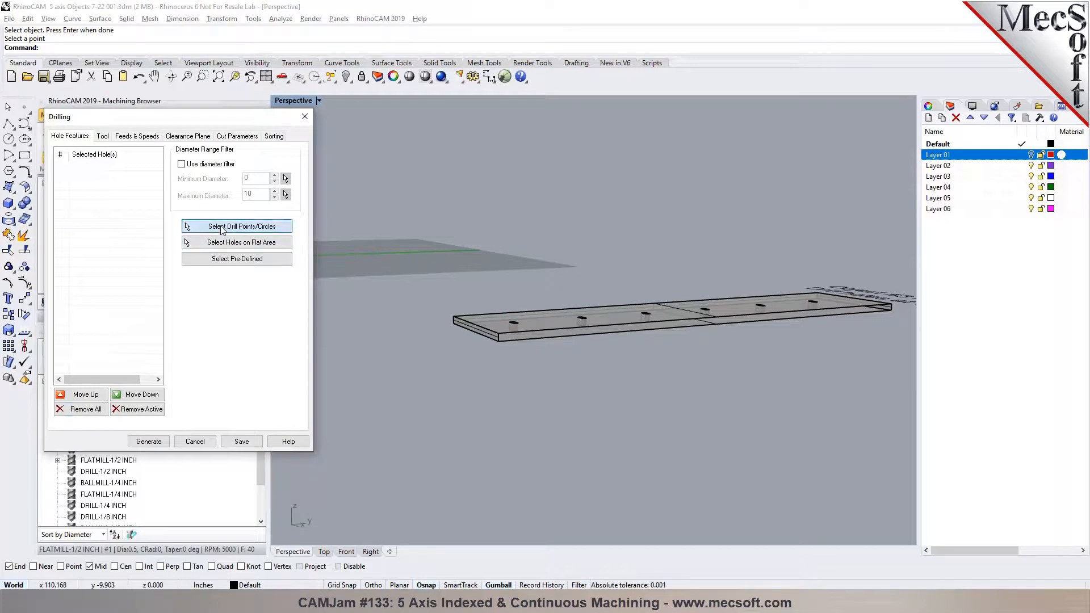
click(239, 225)
scroll(567, 318, up, 3)
click(602, 303)
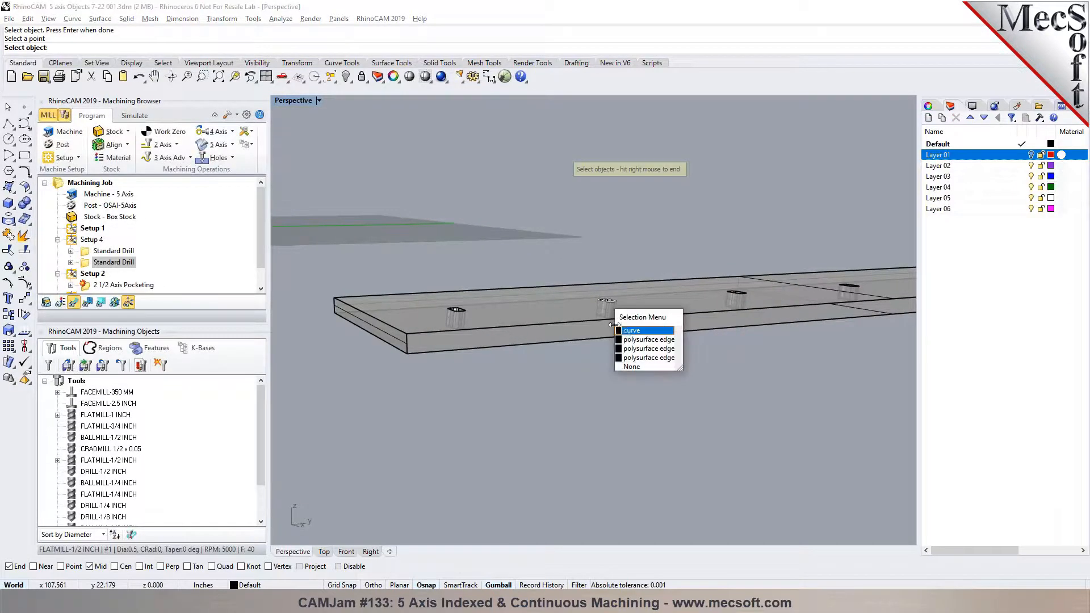
click(621, 330)
right_click(621, 330)
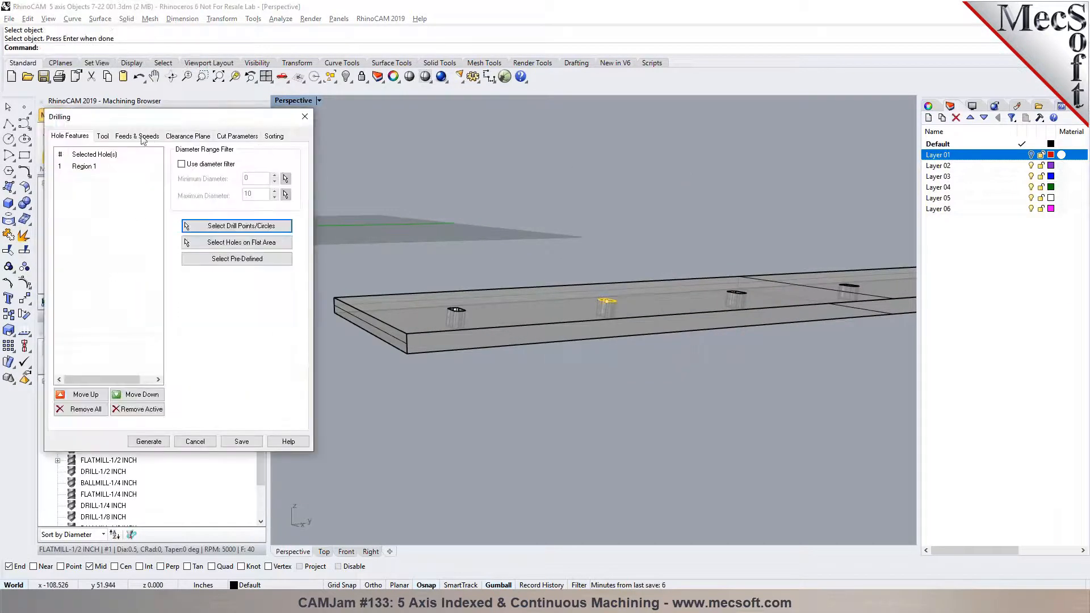
Set the duplicated drill's clearance plane to an absolute Z of 4.5 and generate the toolpath.
click(175, 137)
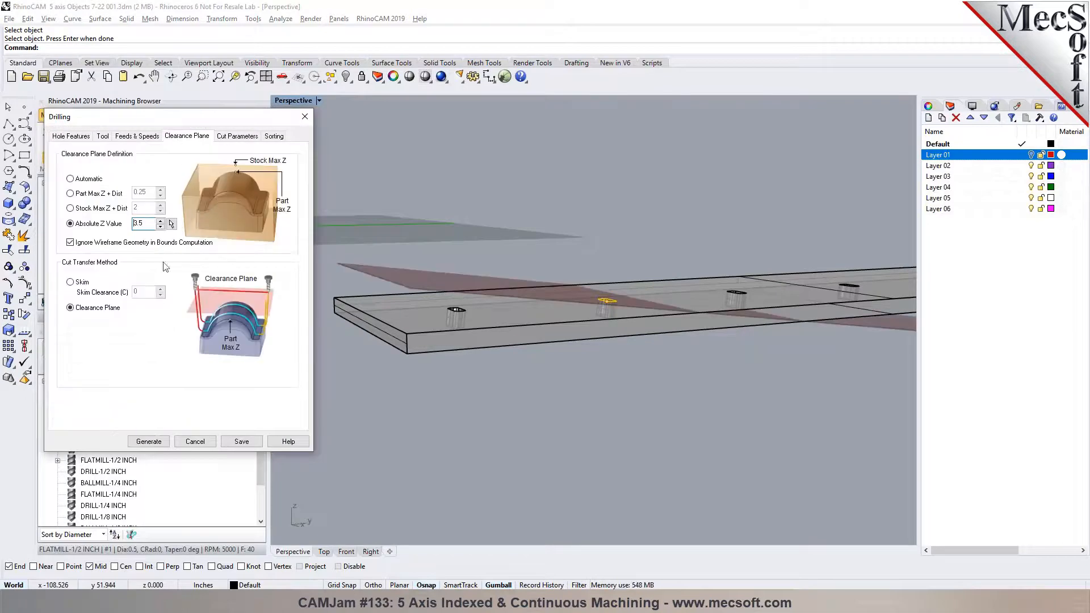
click(160, 221)
click(160, 222)
click(161, 222)
click(160, 221)
click(160, 221)
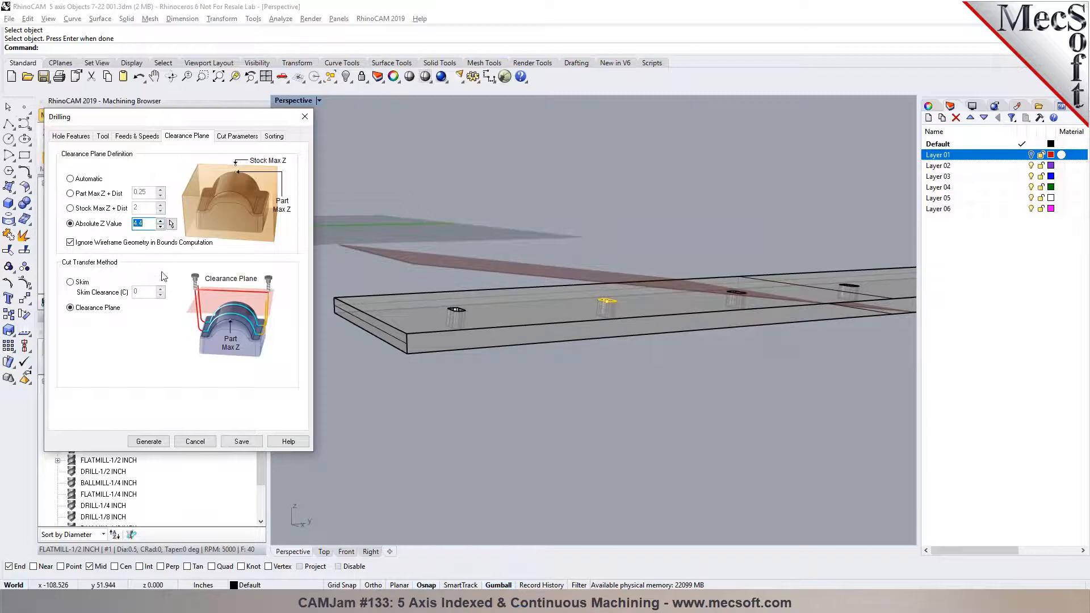
click(148, 441)
Simulate the second slot's Standard Drill operation.
click(130, 116)
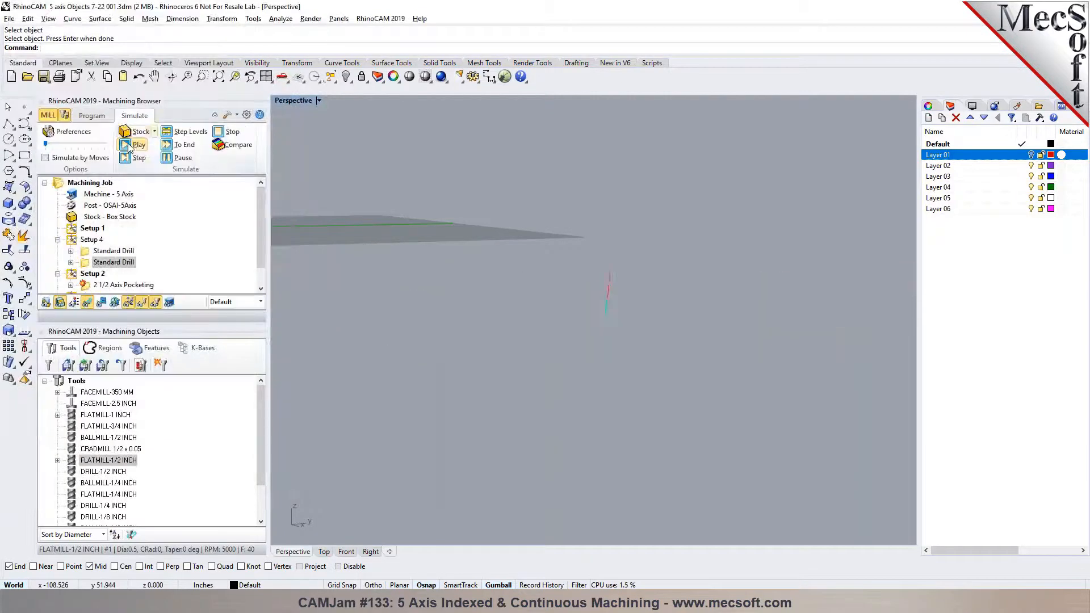
click(130, 146)
right_drag(523, 284, 511, 244)
Duplicate the second Standard Drill and replace its hole region with the top curves of the panel's first three slots.
click(86, 264)
double_click(86, 265)
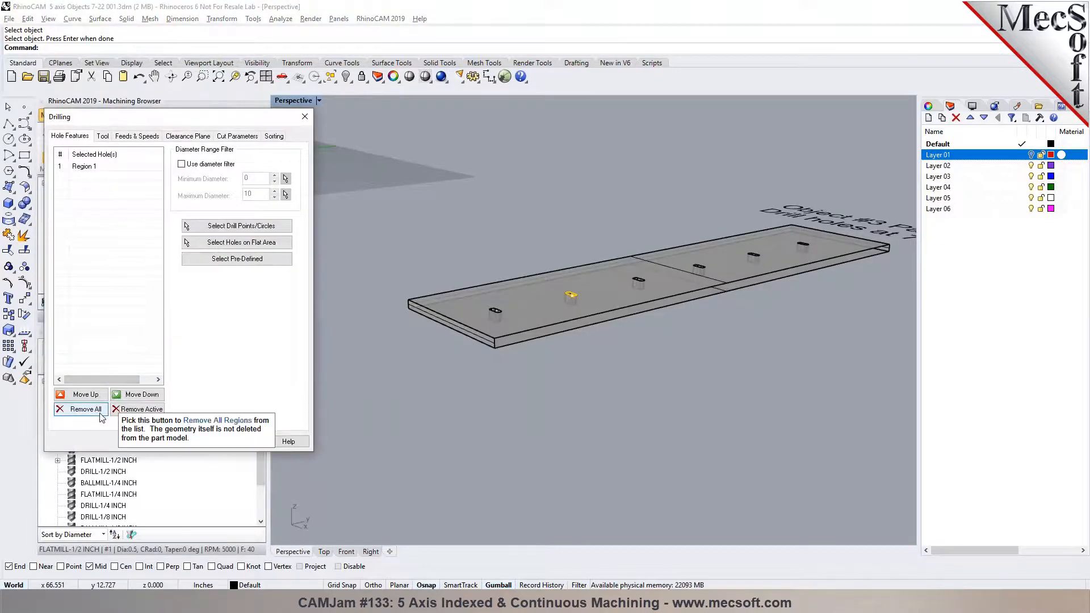
click(100, 415)
click(241, 226)
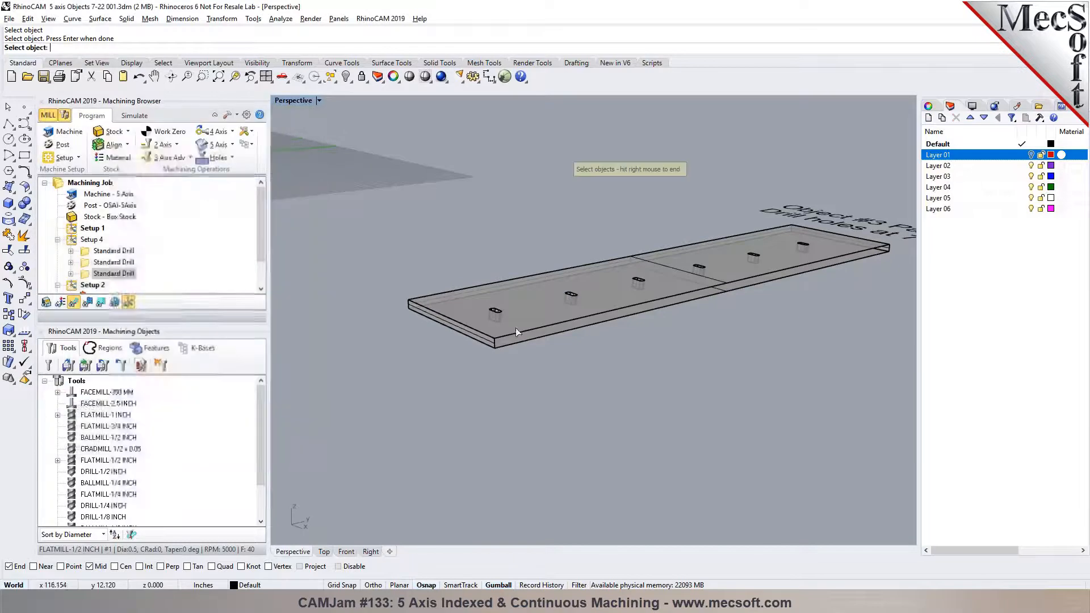
click(499, 313)
click(534, 345)
scroll(535, 345, up, 3)
click(463, 287)
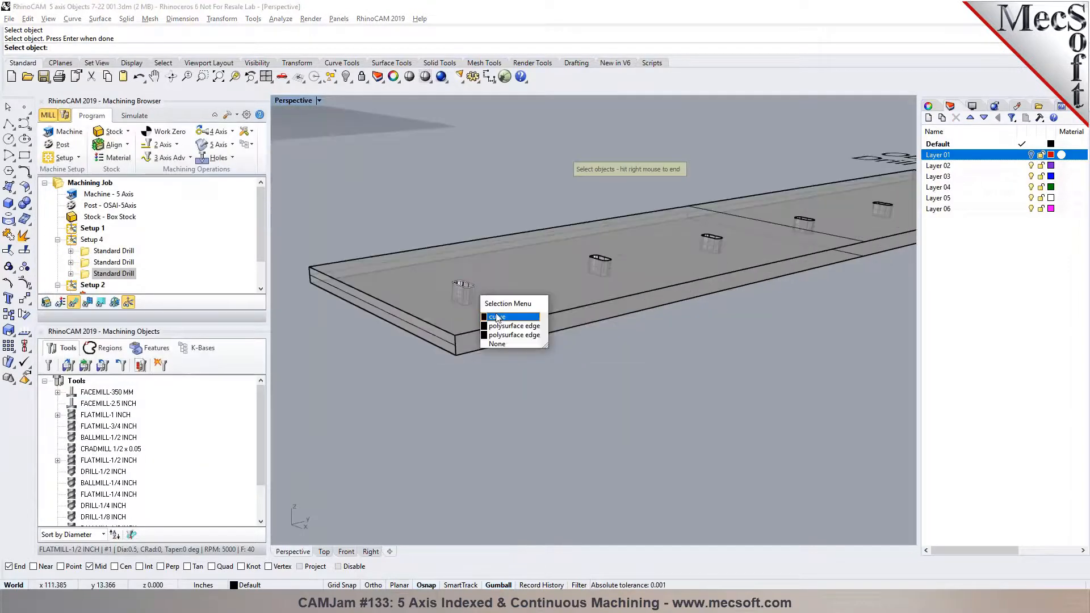
click(498, 317)
click(596, 262)
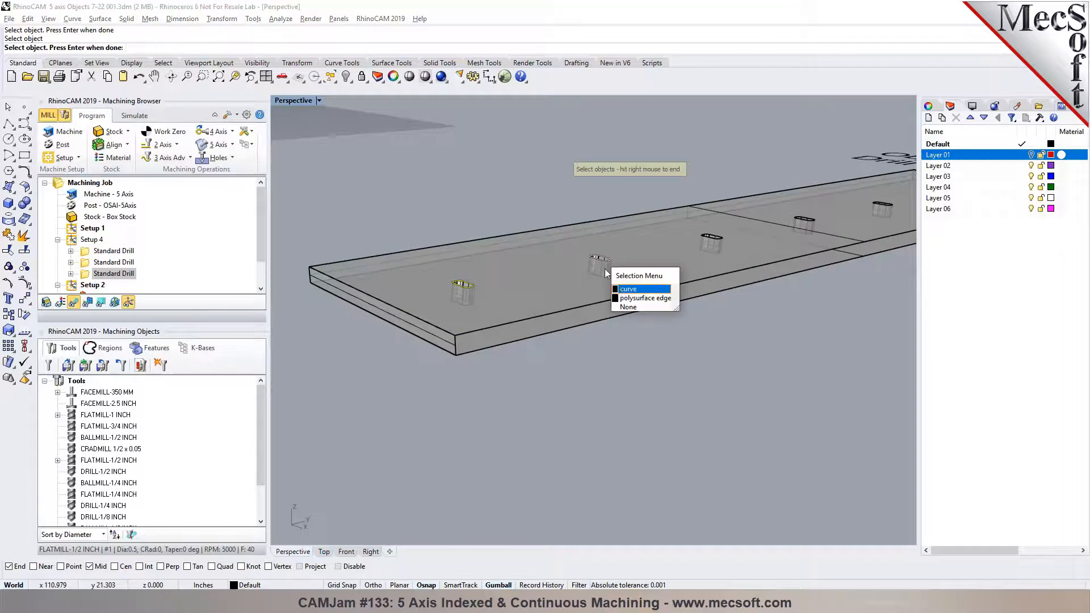
click(630, 292)
click(710, 238)
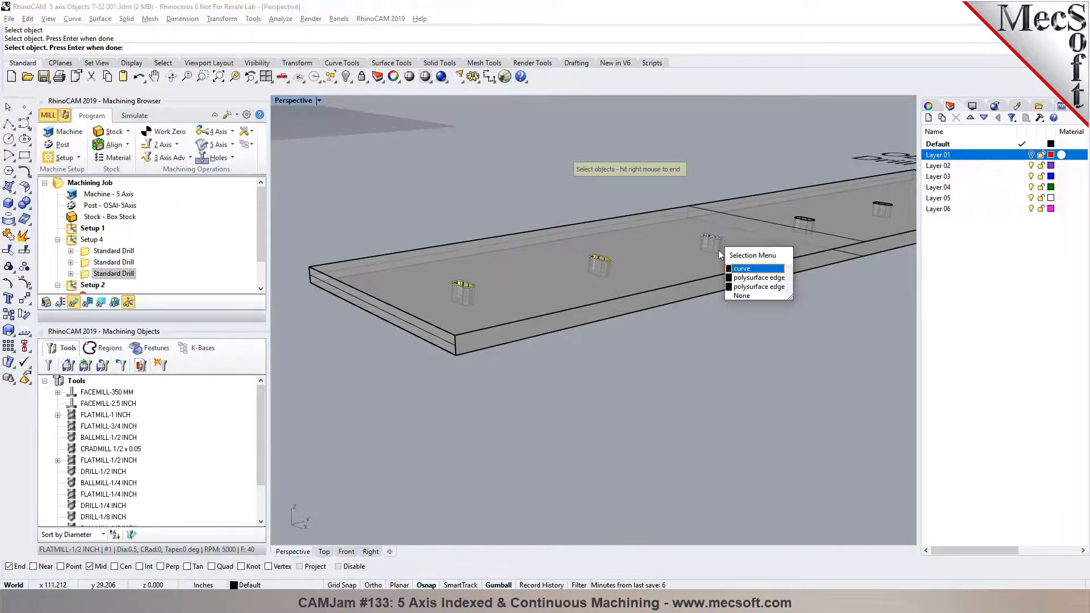
click(733, 270)
scroll(601, 313, down, 6)
right_click(601, 313)
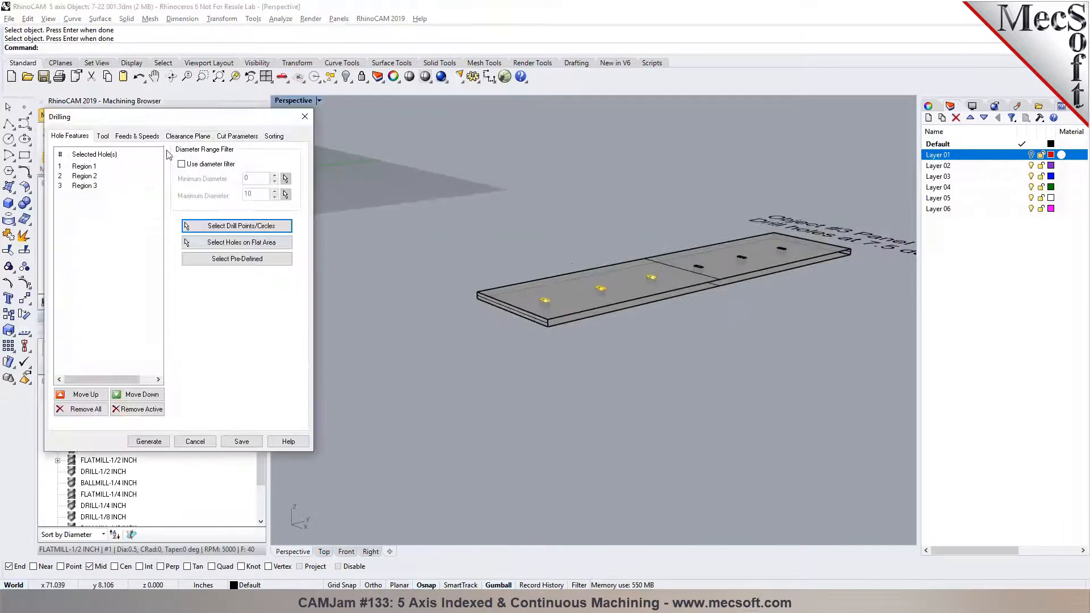
Raise the three-slot drill's clearance plane to an absolute Z of 8.8 and generate the toolpath.
click(188, 136)
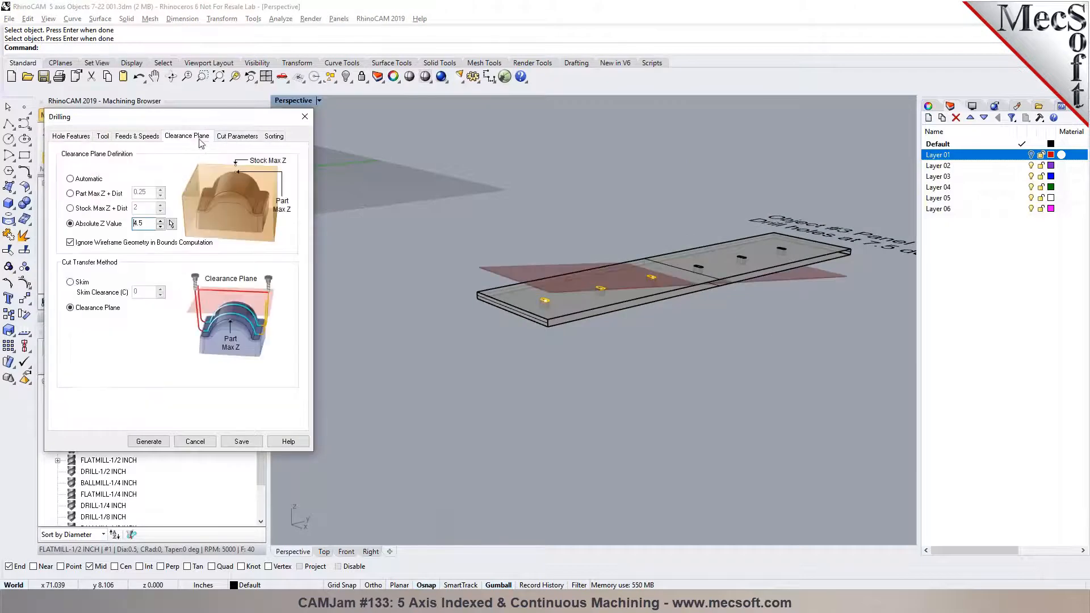
click(161, 221)
click(161, 221)
click(161, 221)
click(161, 221)
click(161, 221)
click(161, 221)
click(162, 220)
click(162, 221)
click(161, 221)
click(161, 221)
click(161, 220)
click(161, 221)
click(161, 221)
click(161, 220)
click(161, 221)
click(161, 221)
click(161, 221)
click(161, 221)
click(161, 220)
click(161, 221)
click(161, 221)
click(161, 221)
click(161, 221)
click(162, 221)
click(161, 221)
right_drag(594, 365, 491, 315)
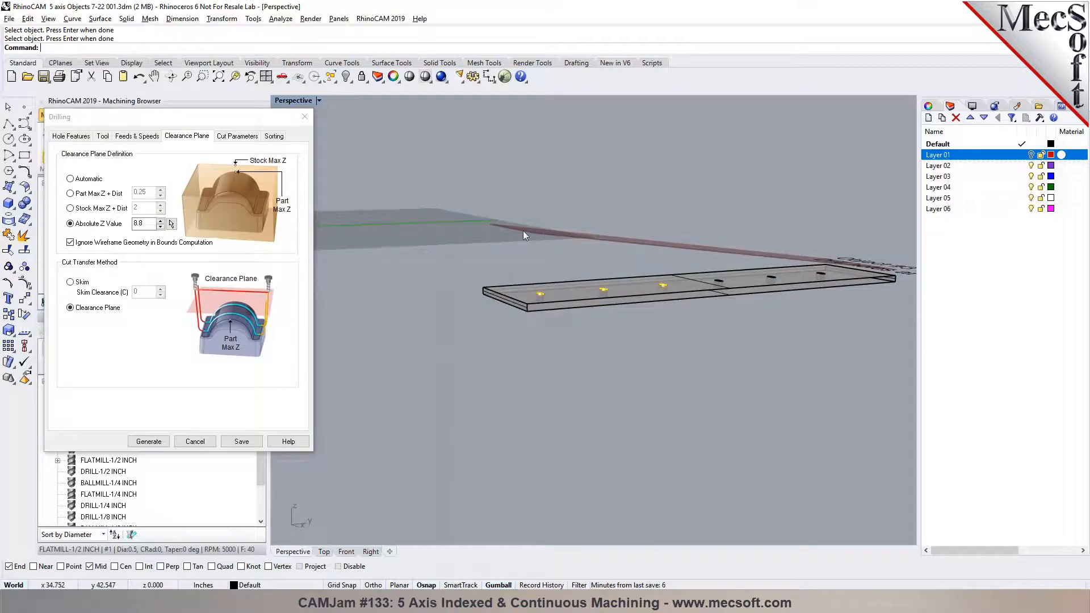
click(162, 443)
Simulate the three-slot drilling operation and watch the tool's transfers between the slots.
right_drag(567, 425, 537, 316)
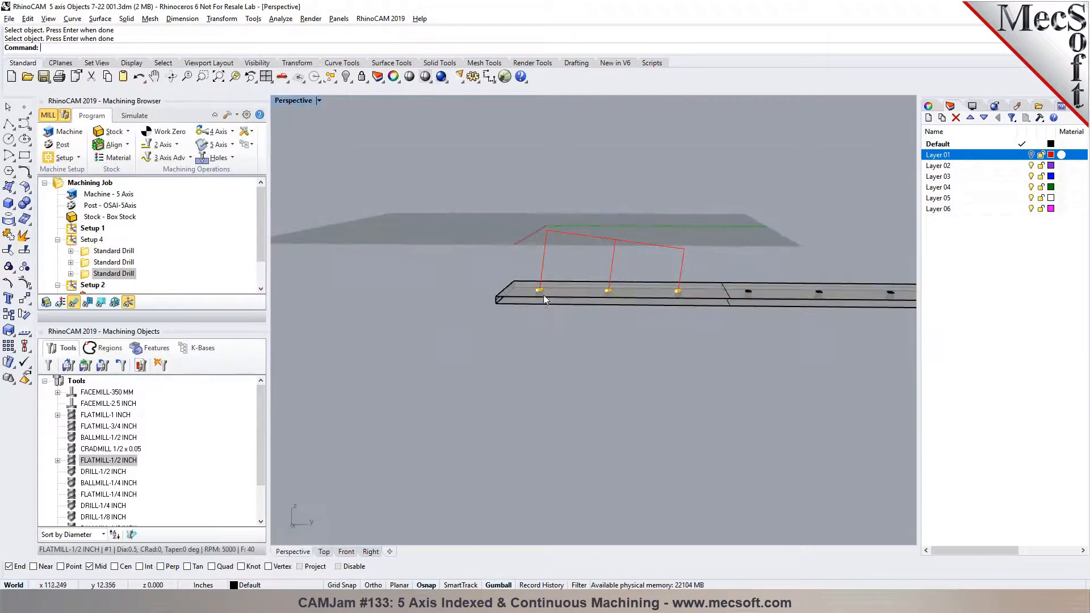
click(139, 116)
click(137, 145)
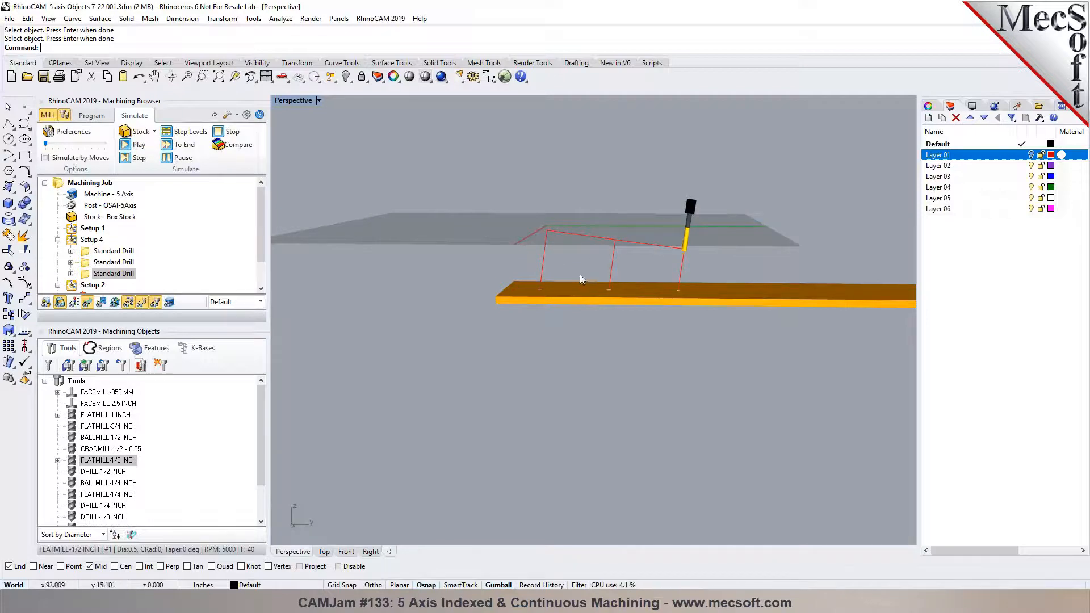
Compare the toolpaths of the three Standard Drill operations and delete the three-slot one.
click(106, 252)
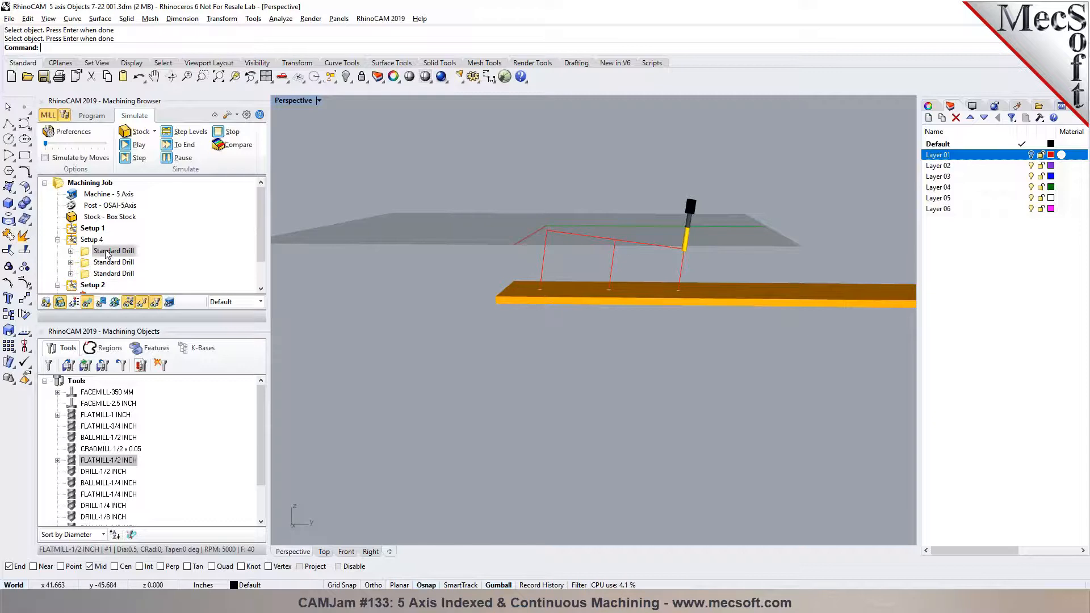
click(106, 264)
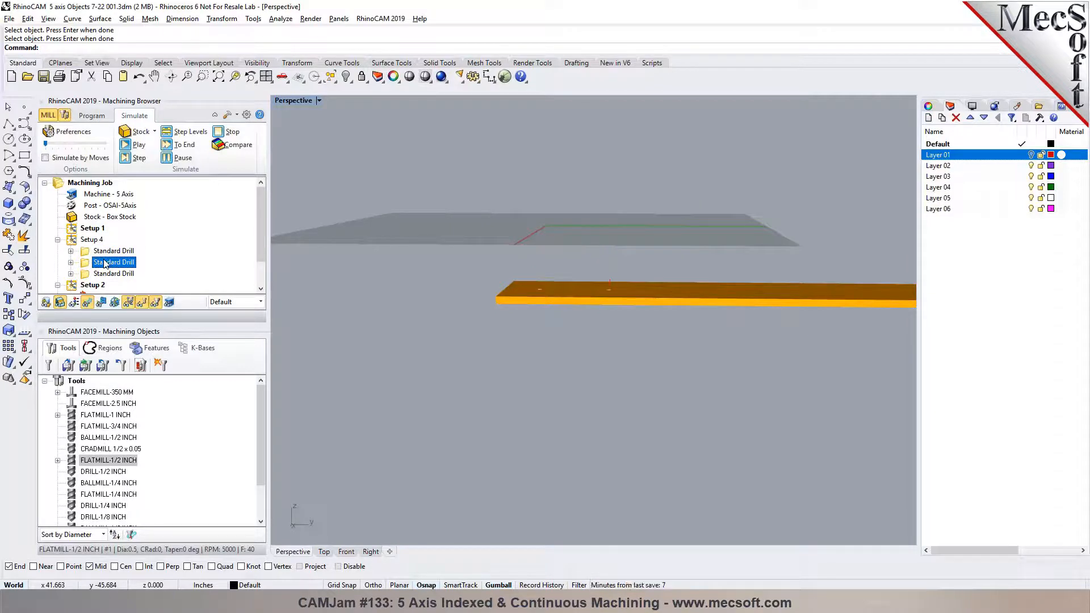
click(99, 275)
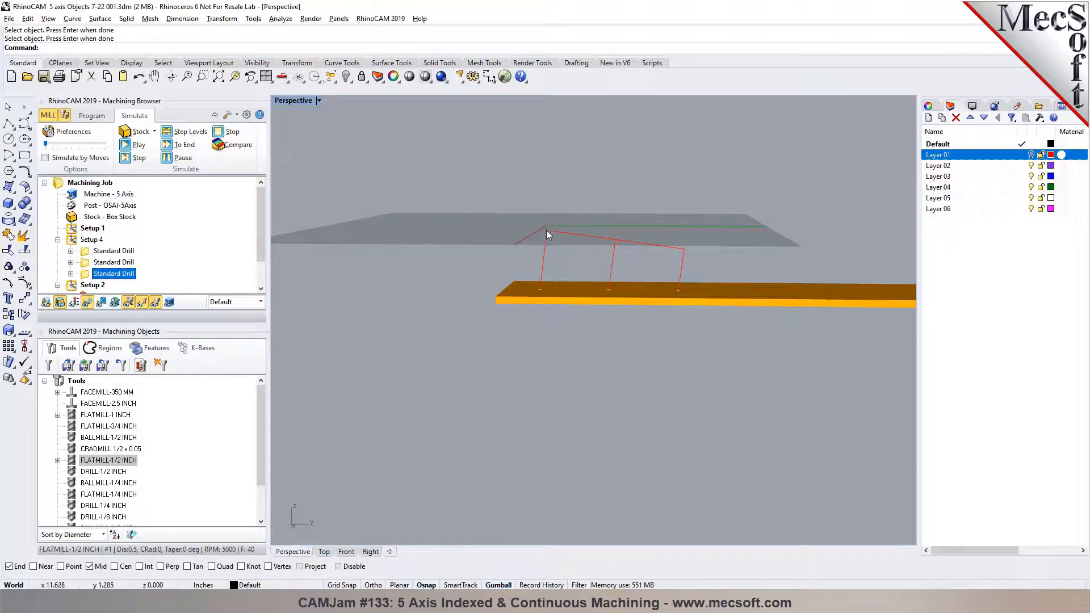
right_click(128, 274)
click(152, 423)
Post Setup 4 again to the Desktop, overwriting RhinoCAM 5 axis Objects 7-22 001_Setup 4.nc.
click(92, 239)
right_click(93, 241)
click(119, 264)
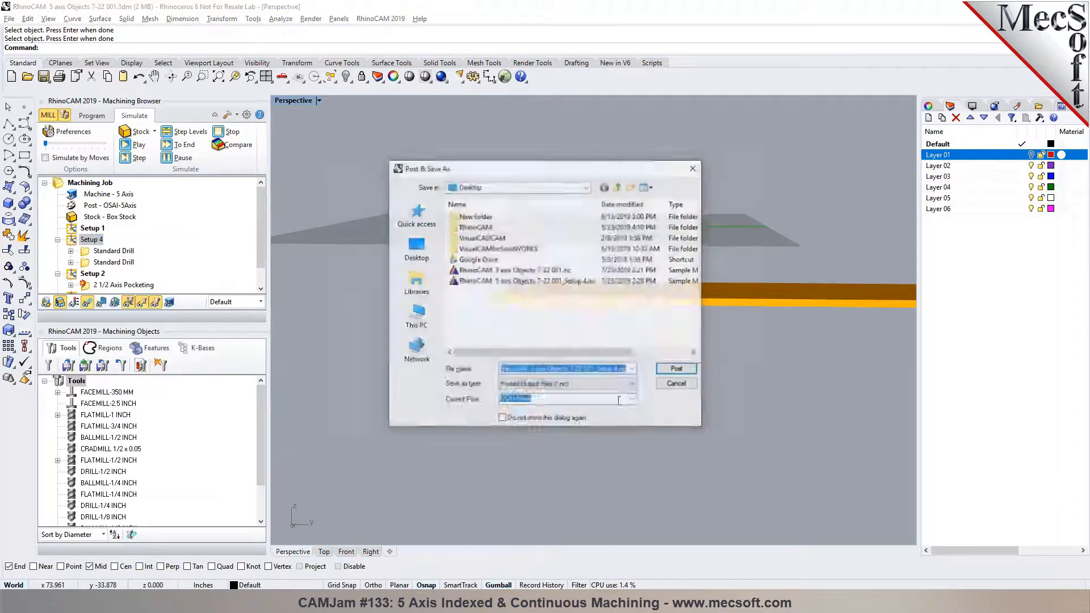
key(Return)
click(624, 300)
Review the drill moves of both Standard Drill operations in the posted G-code and close the file.
scroll(573, 303, down, 6)
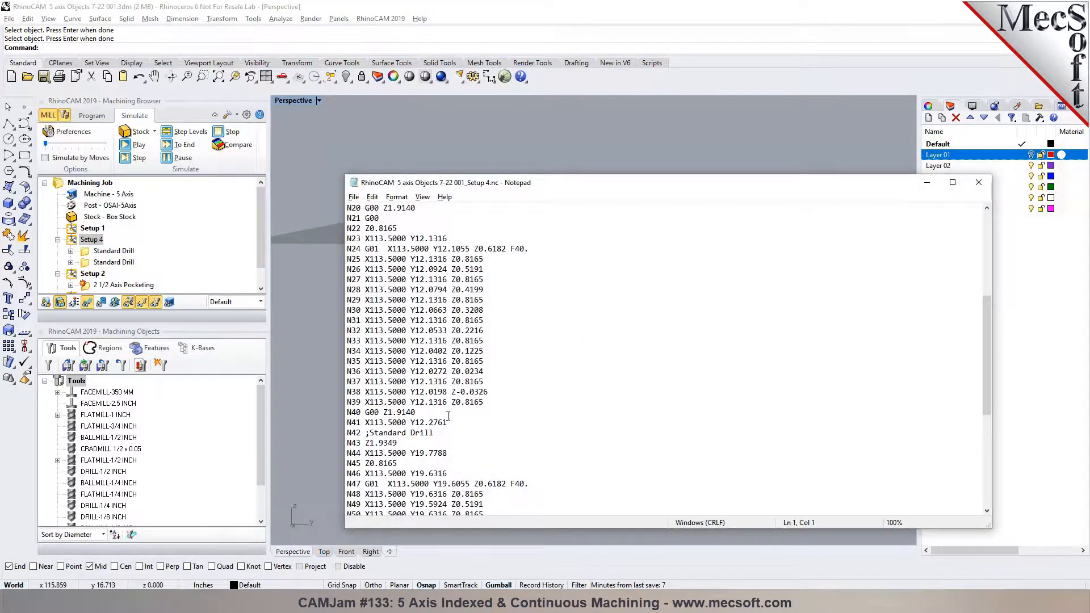
scroll(442, 424, up, 4)
drag(507, 320, 471, 320)
scroll(478, 363, down, 12)
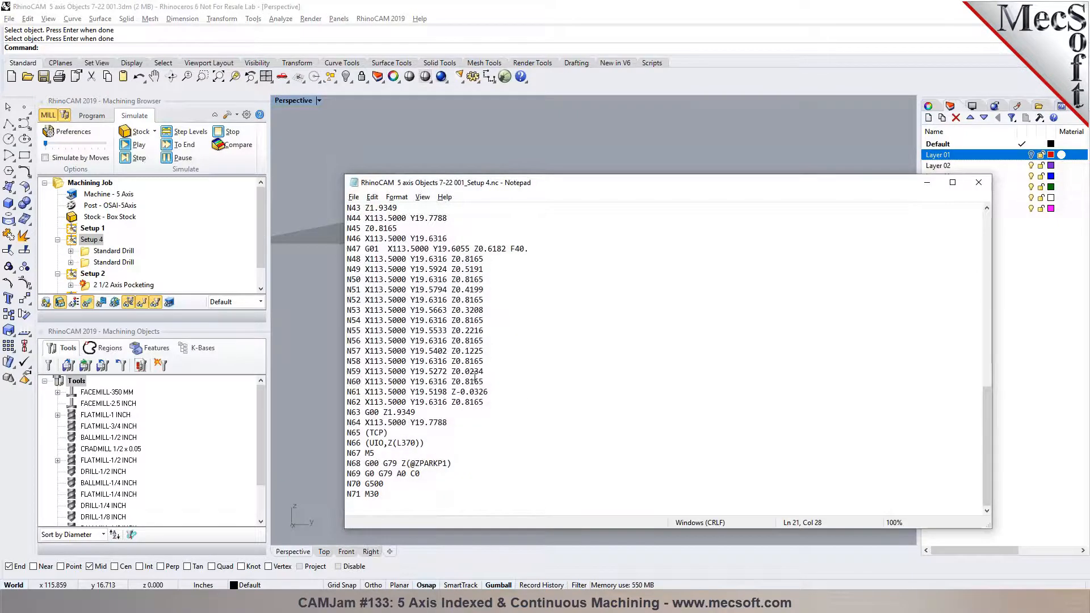
click(974, 187)
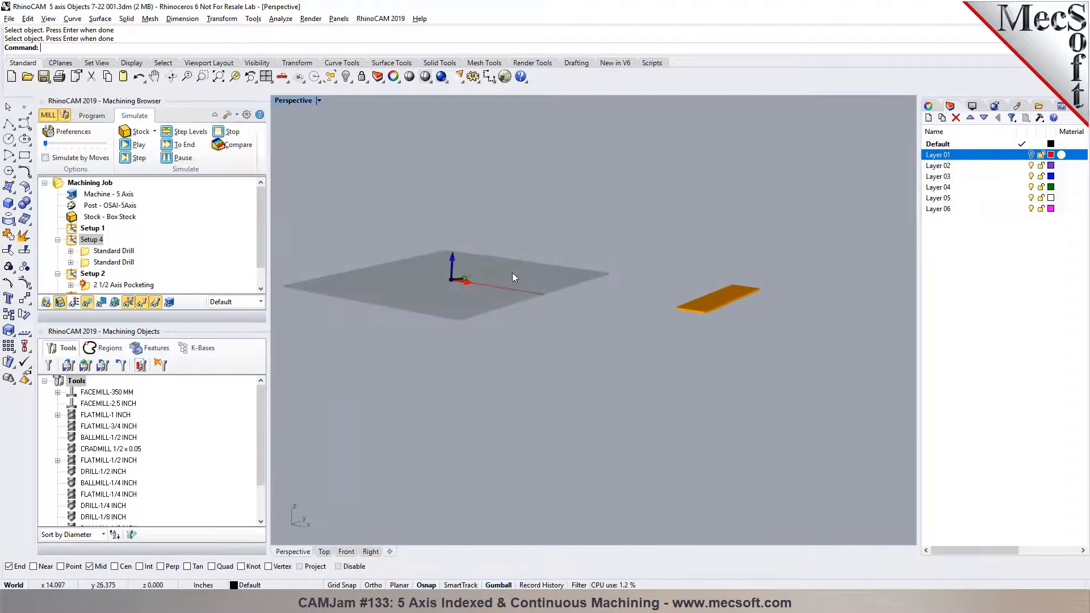
Return from simulation to programming, save the Rhino file, and clear the object selection.
click(93, 115)
click(43, 78)
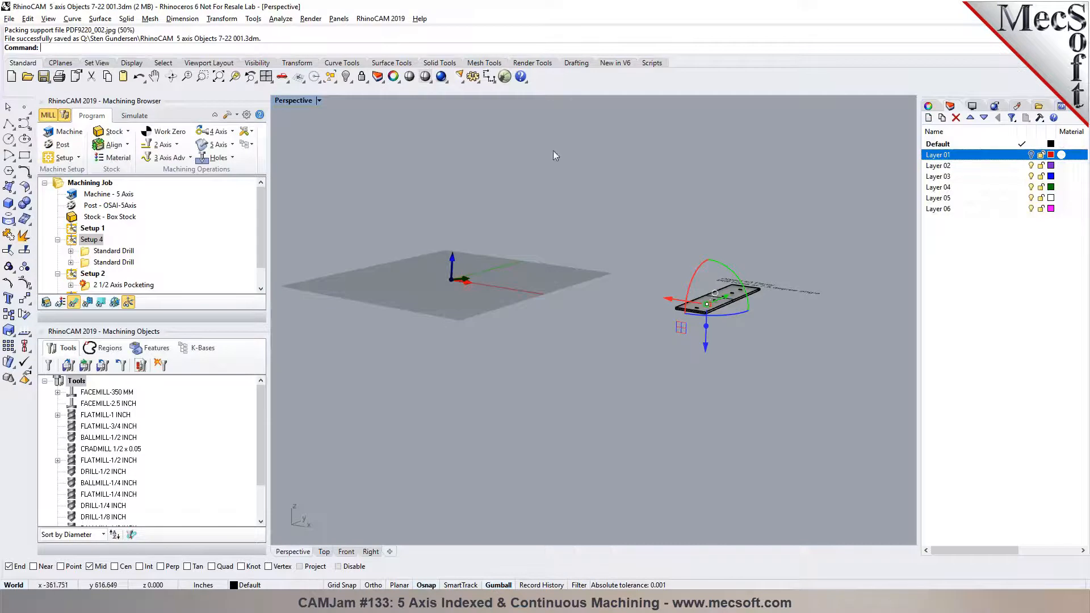
click(507, 189)
click(108, 185)
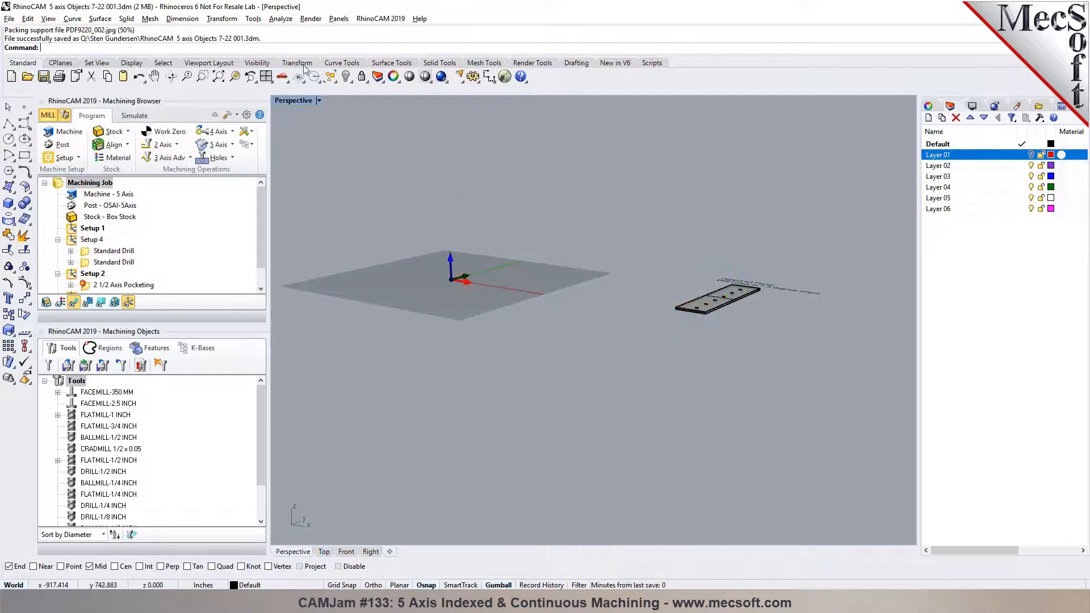
Show all hidden objects and isolate the Object #2 Casing with its note by hiding everything else.
right_click(346, 77)
right_drag(481, 302, 570, 310)
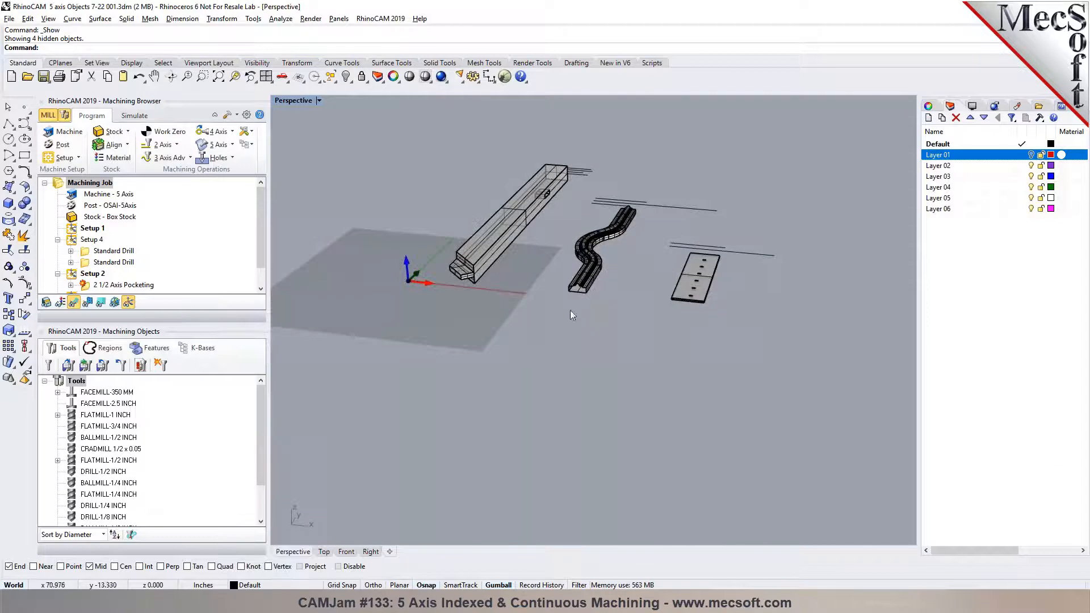
click(325, 552)
drag(638, 507, 620, 274)
text(Invert)
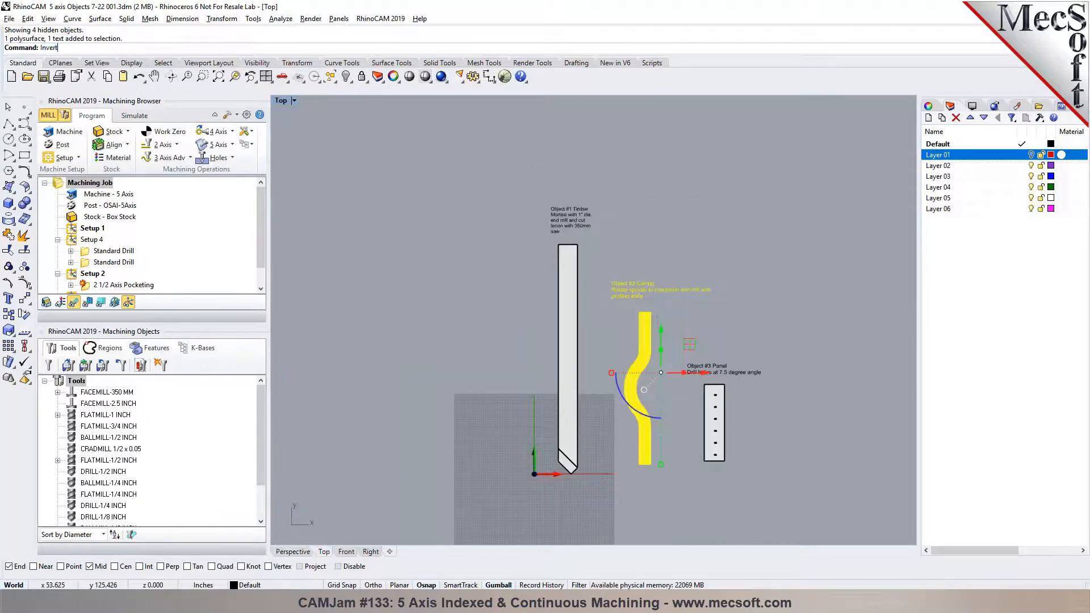
key(Return)
key(ctrl+h)
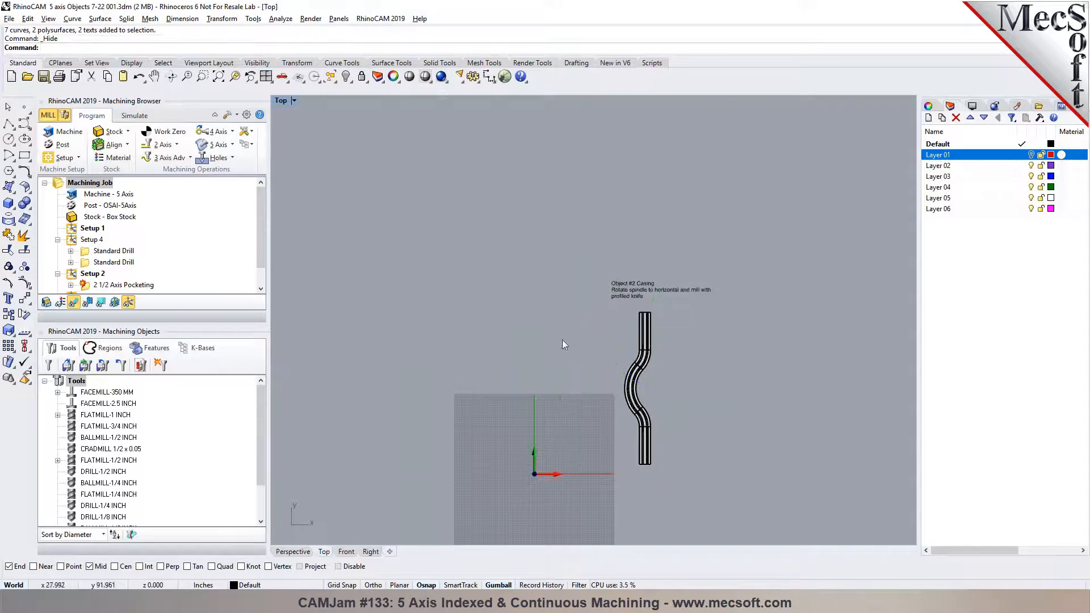
Examine the Object #2 Casing in the Perspective view, including its milling note, curved profile and side faces.
click(297, 551)
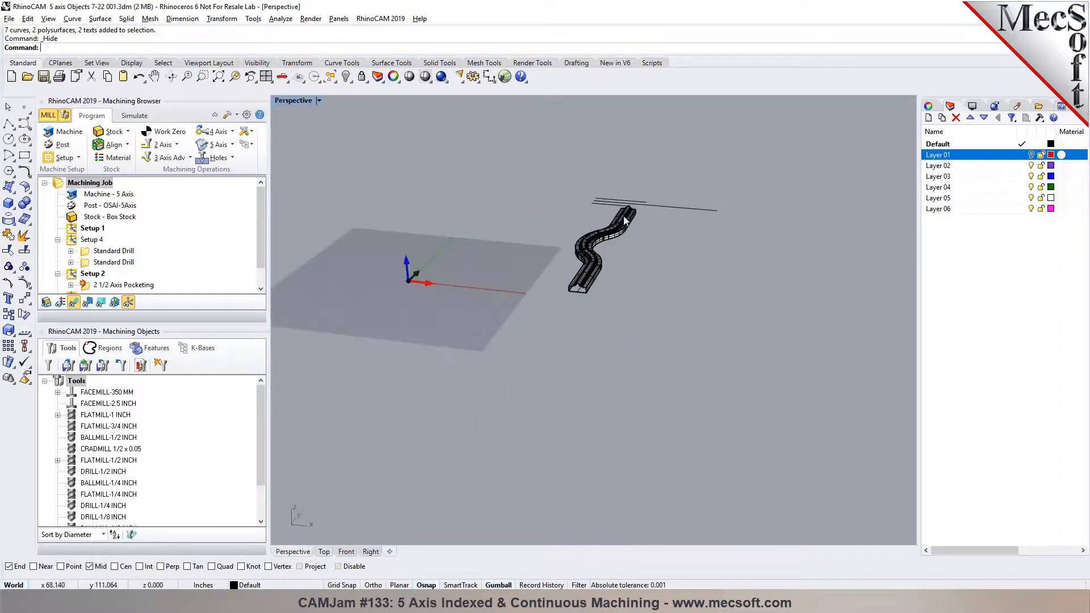
scroll(577, 258, up, 5)
scroll(577, 372, down, 5)
right_drag(577, 372, 646, 384)
scroll(645, 379, down, 5)
scroll(613, 259, up, 9)
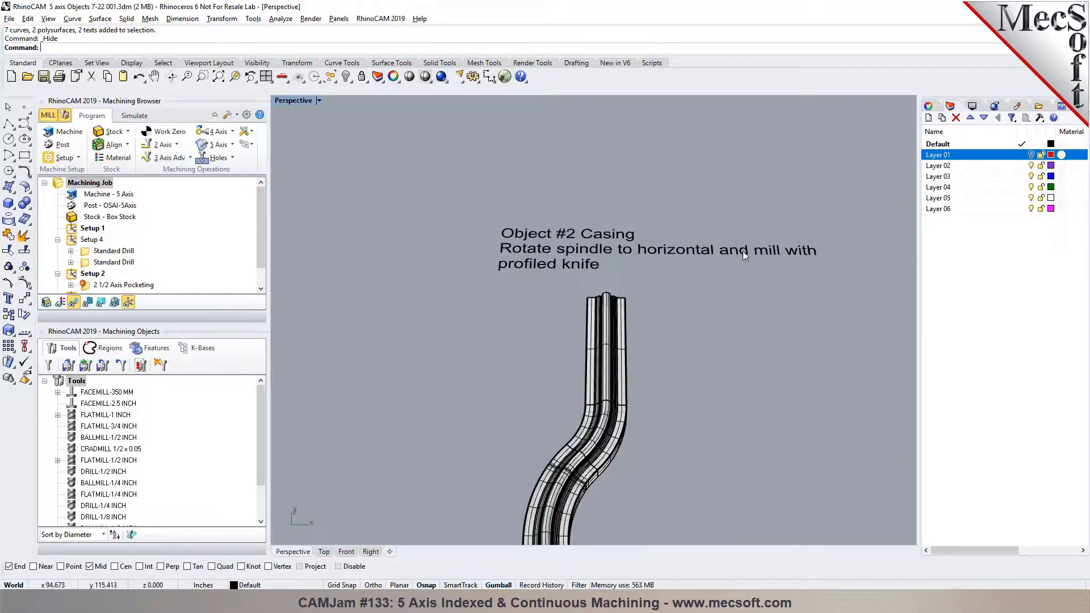
right_drag(784, 251, 581, 376)
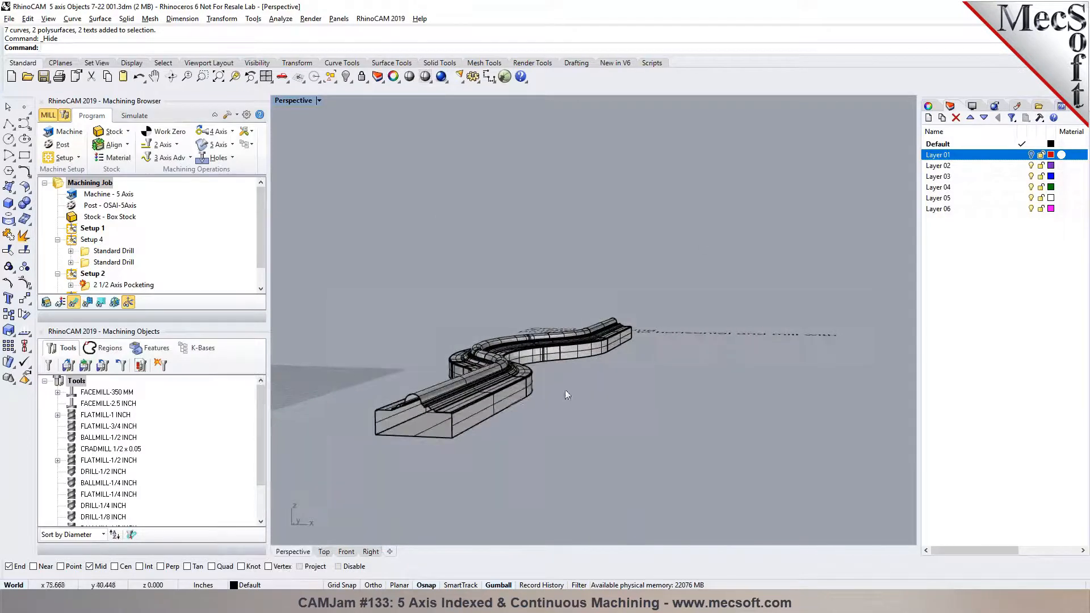
click(474, 417)
click(536, 453)
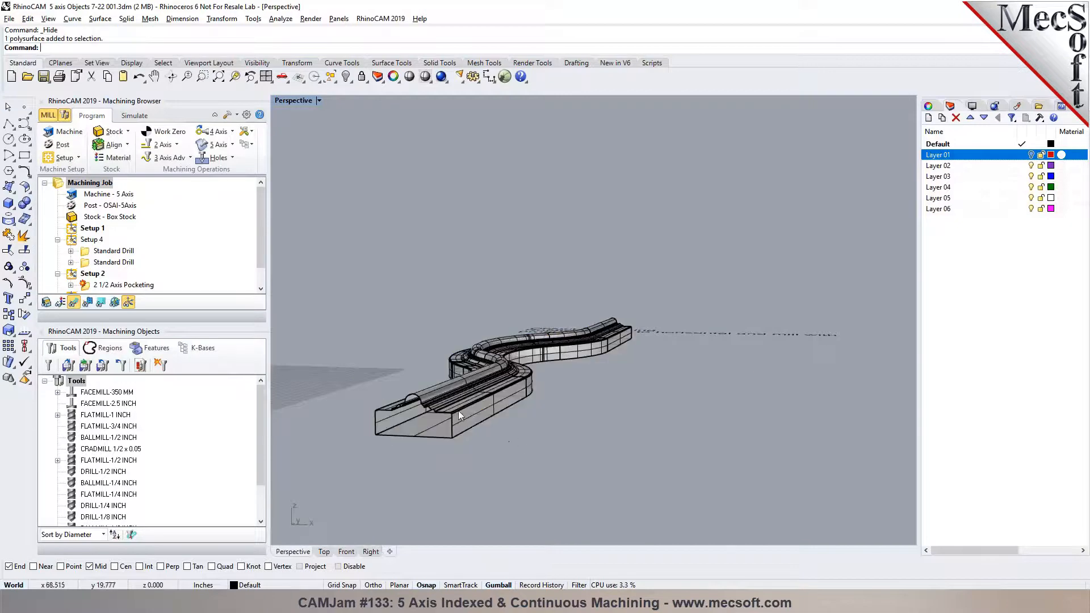
scroll(513, 402, down, 6)
right_drag(513, 401, 537, 421)
scroll(583, 387, down, 8)
scroll(506, 403, up, 6)
scroll(506, 403, up, 5)
scroll(602, 380, up, 3)
scroll(657, 347, down, 3)
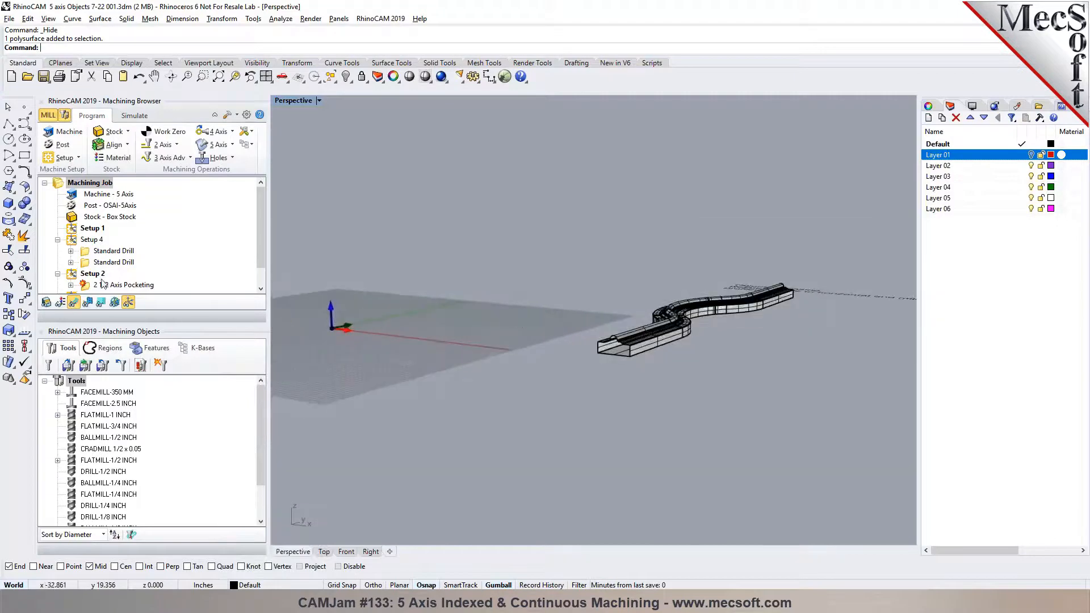
Add a new setup after Setup 1, spinning its orientation 90 degrees about the Y axis and 90 degrees about the Z axis.
click(88, 228)
click(77, 158)
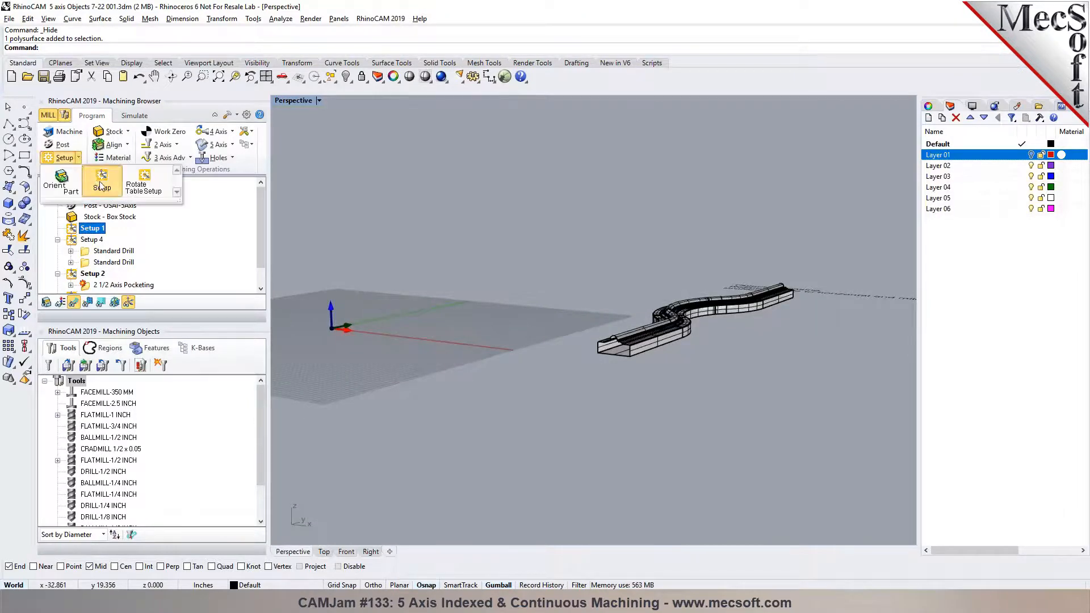
click(102, 182)
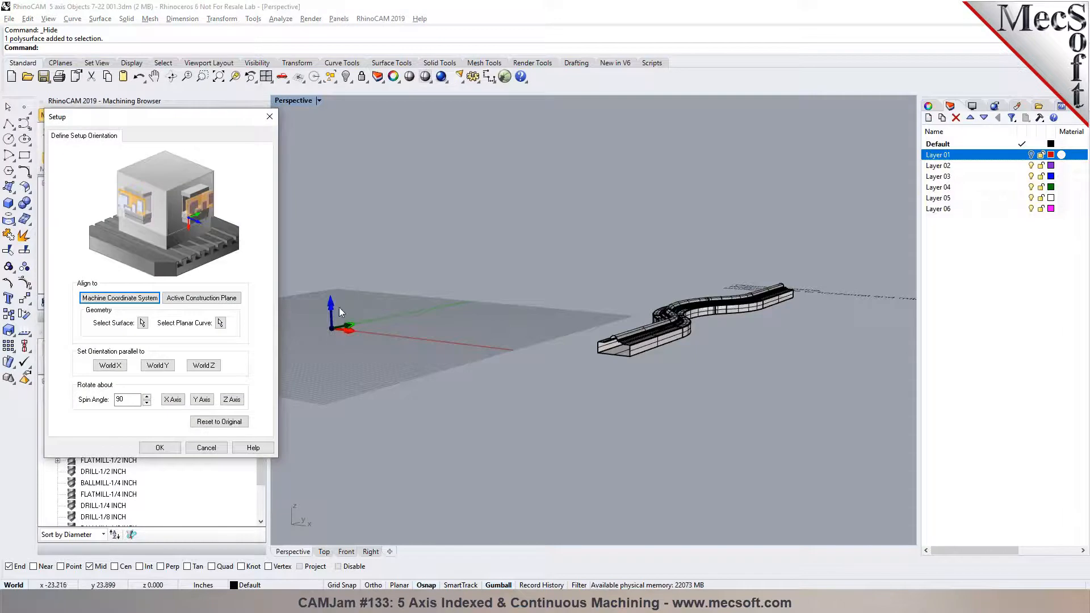
click(202, 399)
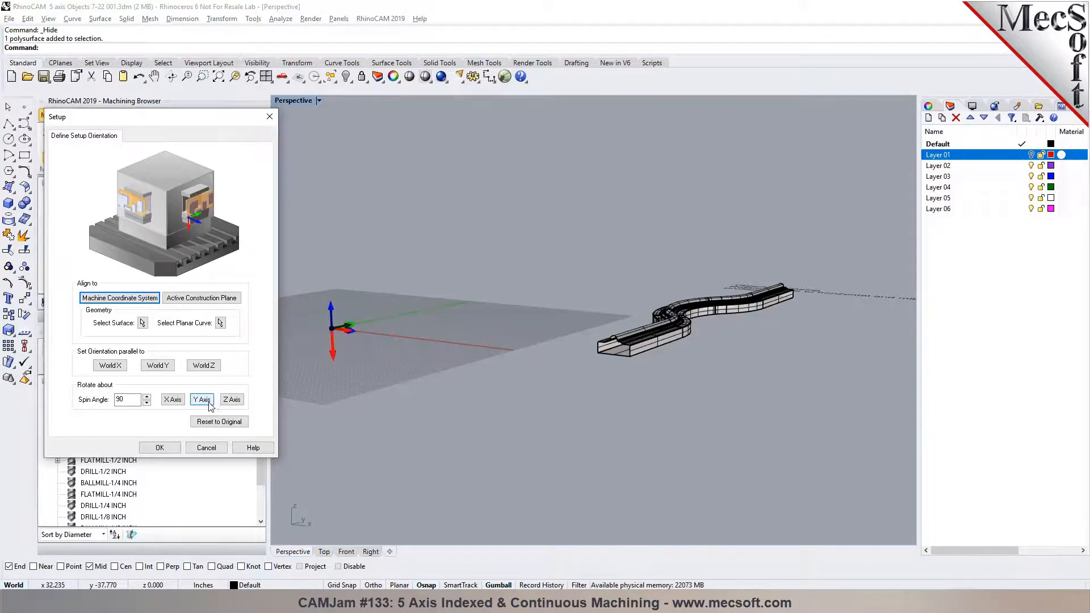
click(232, 400)
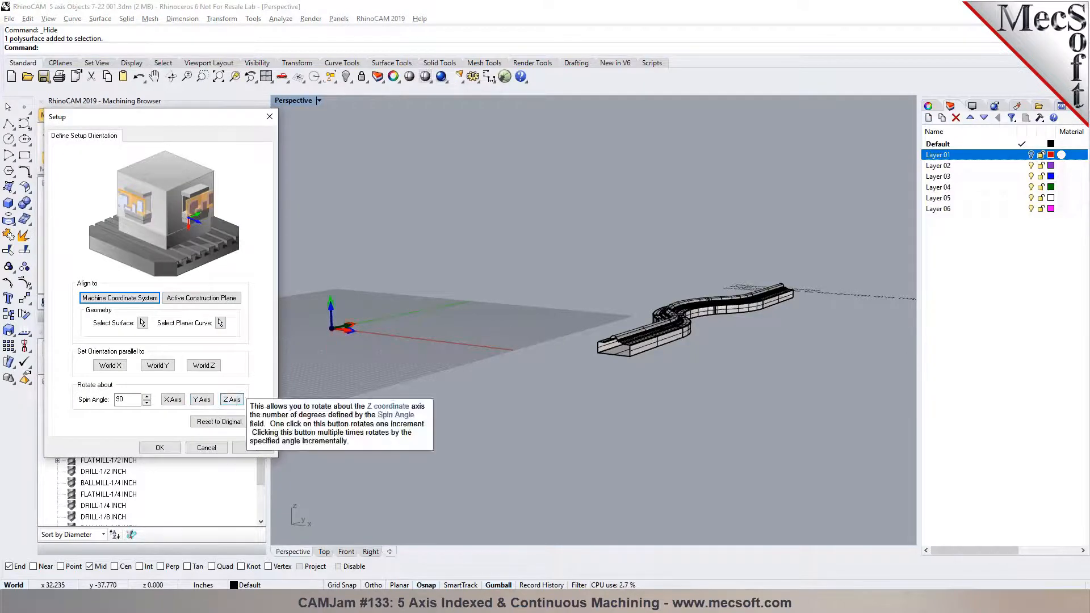
click(160, 448)
Start the DupEdge command with the near end of the casing's molded profile in close view.
right_drag(645, 349, 649, 323)
scroll(648, 323, up, 1)
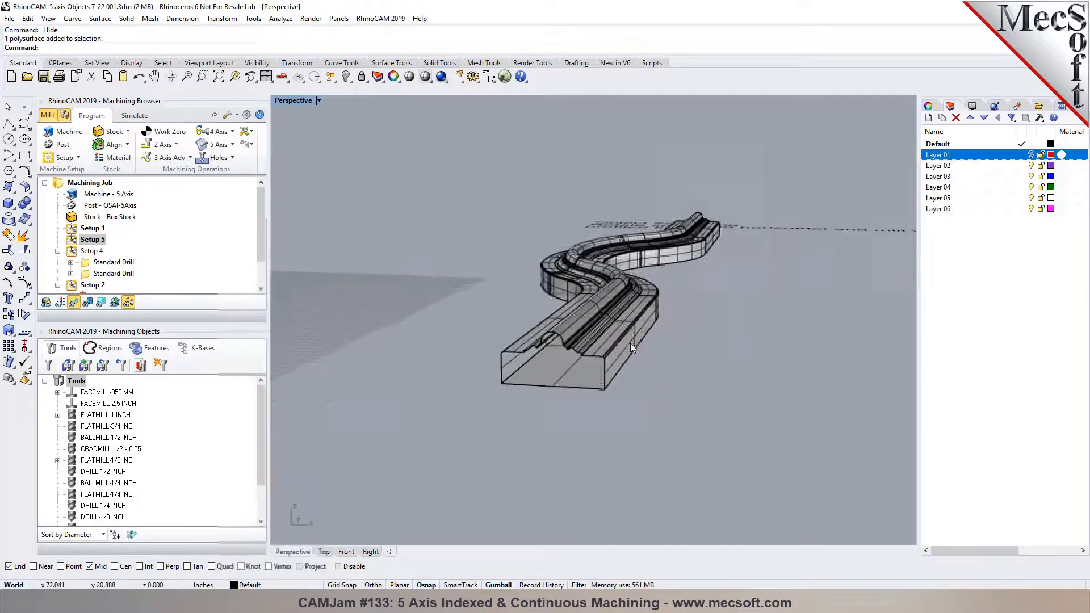
scroll(588, 318, up, 4)
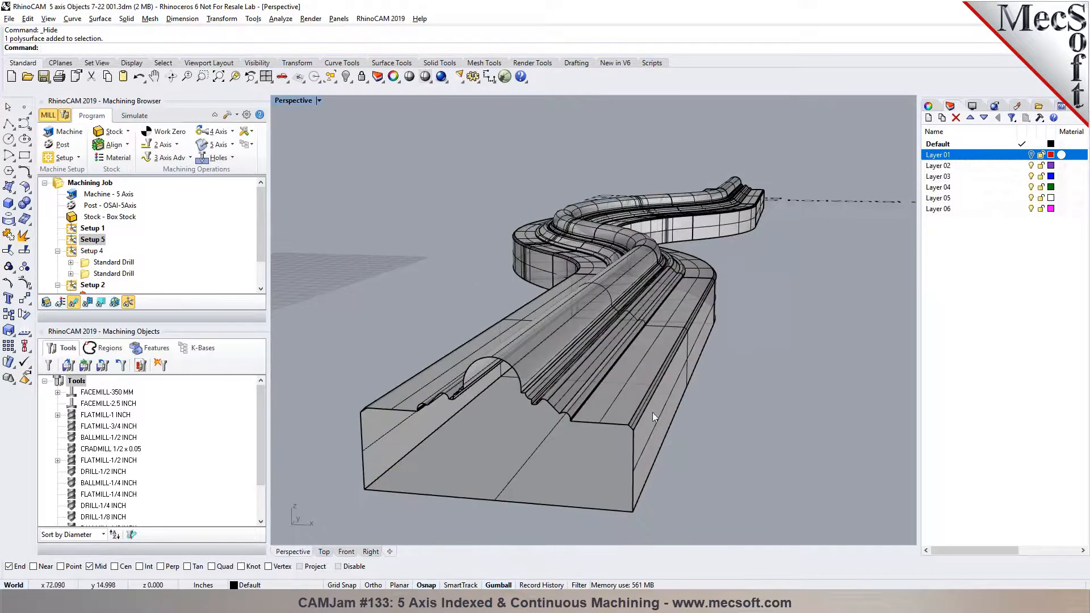
right_drag(621, 425, 551, 340)
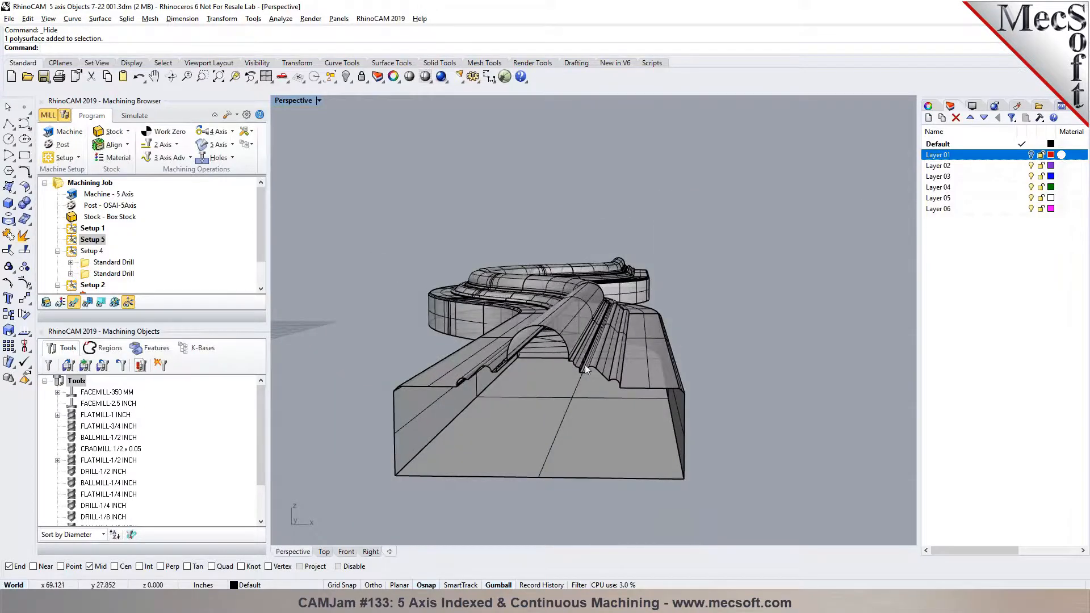
right_drag(675, 387, 707, 393)
text(DupEdge)
key(Return)
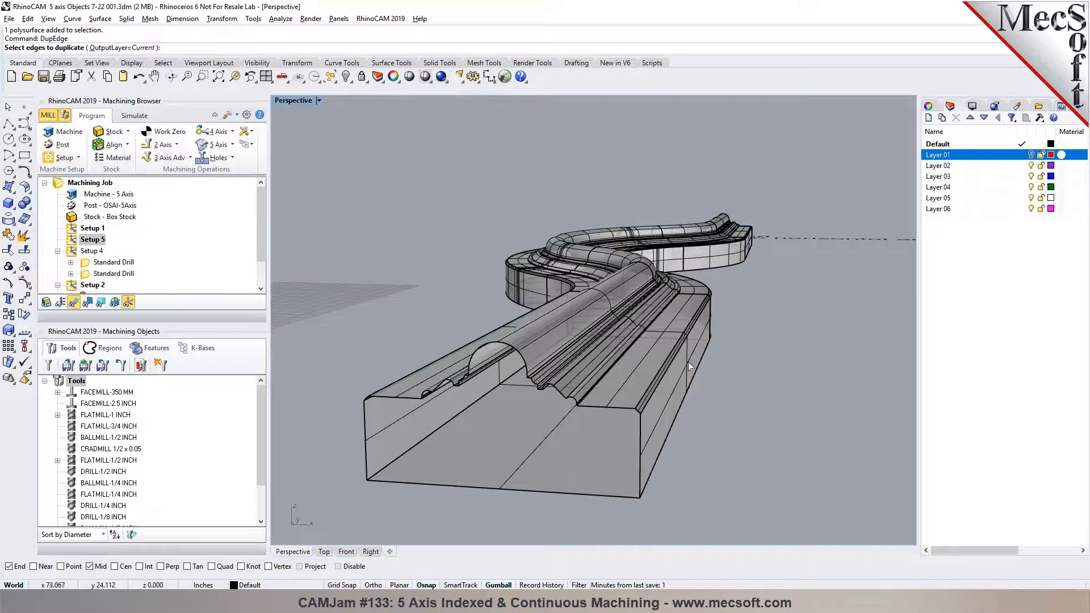
click(515, 348)
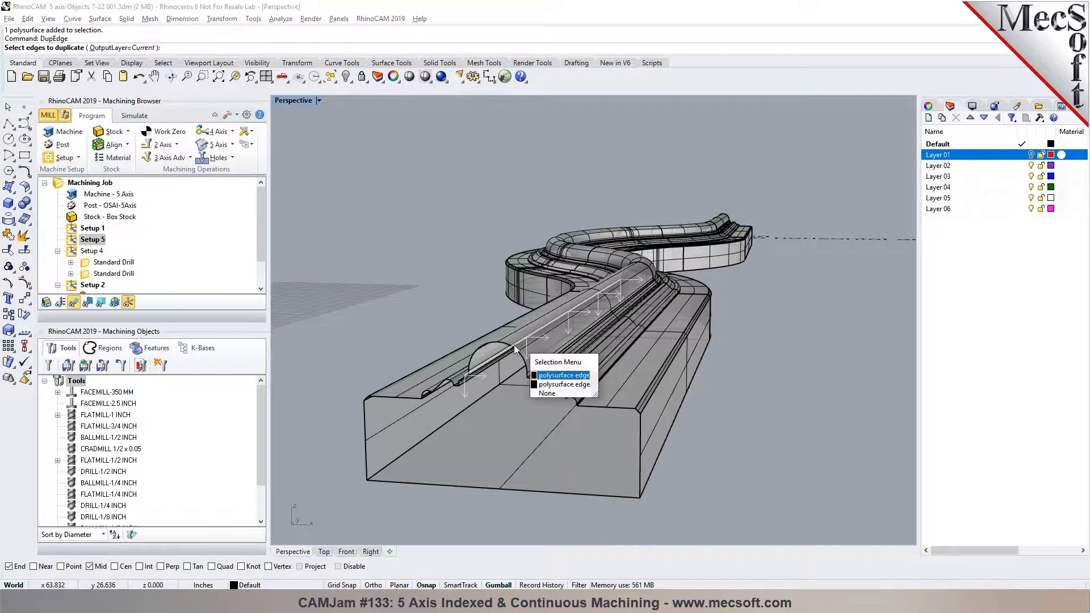
click(545, 386)
scroll(527, 376, up, 6)
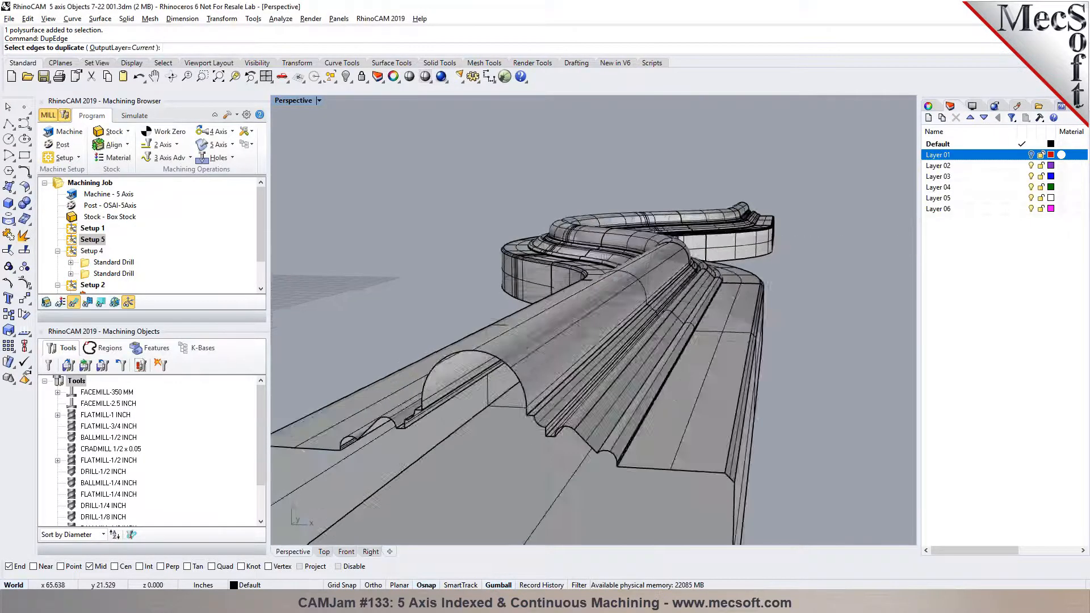
scroll(432, 401, down, 1)
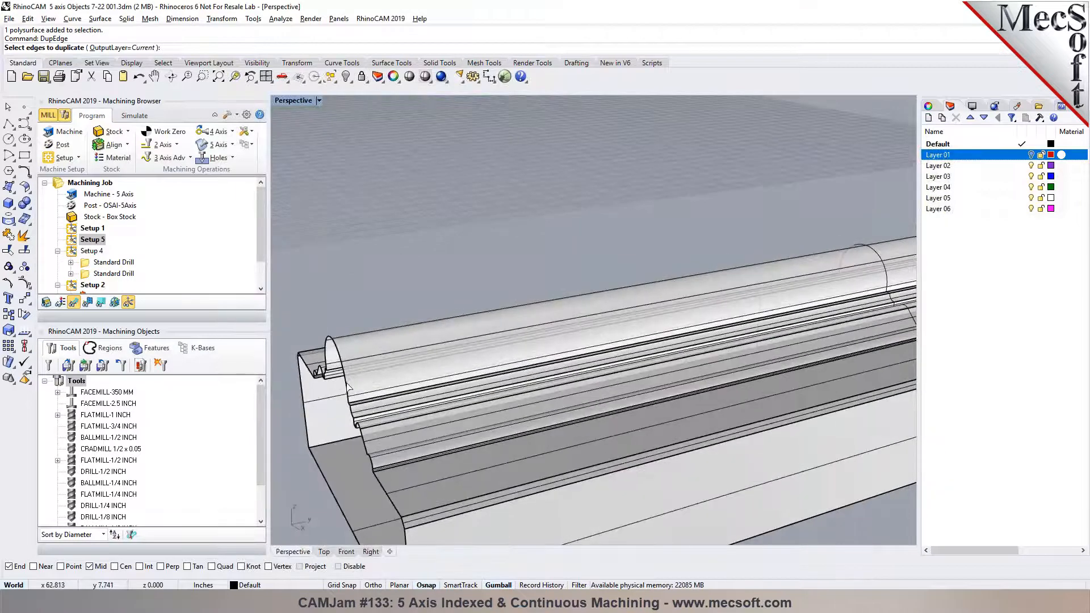
click(347, 391)
scroll(431, 401, down, 2)
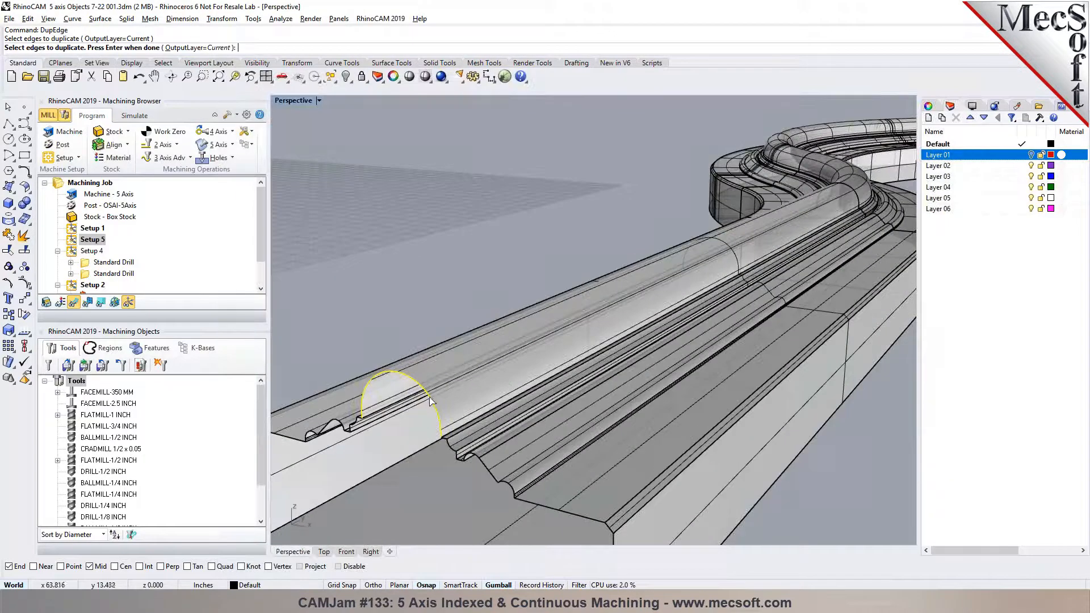
click(432, 402)
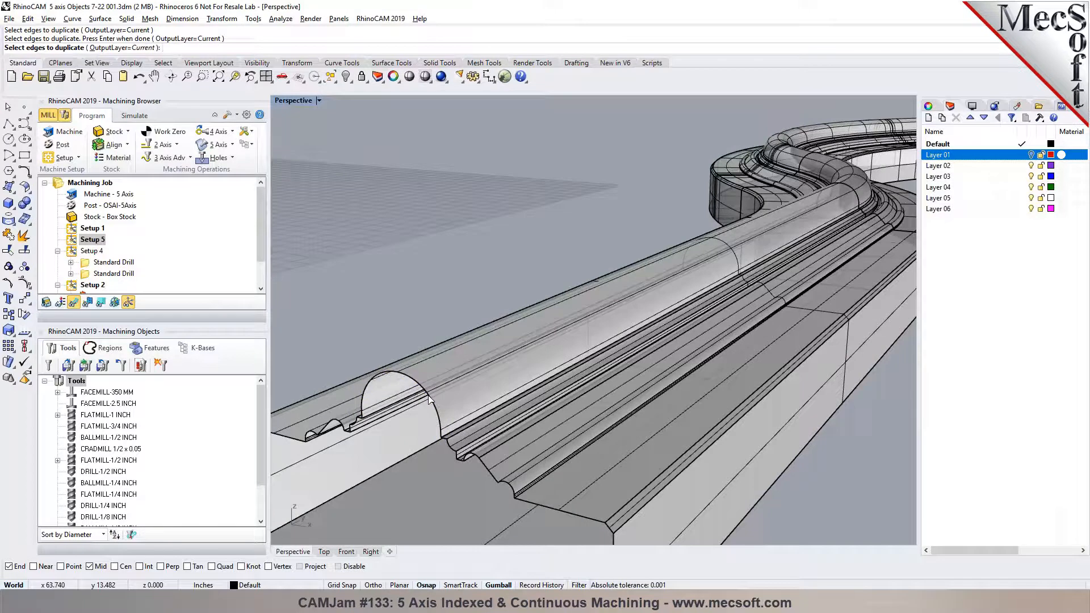
Select the first segments of the long edge where the molded profile meets the casing's flat ledge for duplication.
scroll(429, 399, down, 1)
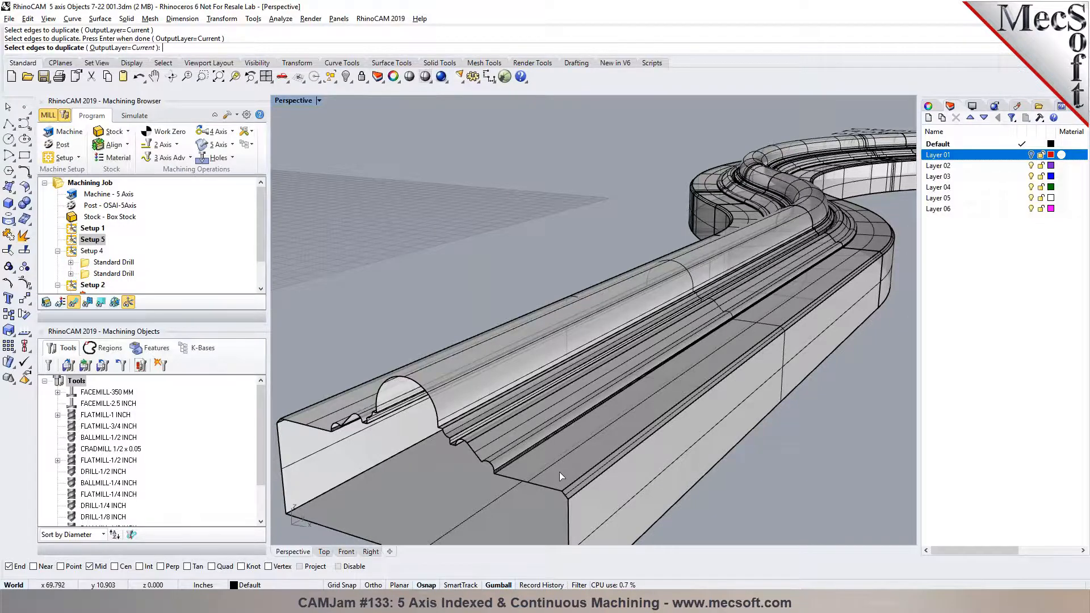
scroll(560, 472, up, 2)
scroll(477, 474, up, 1)
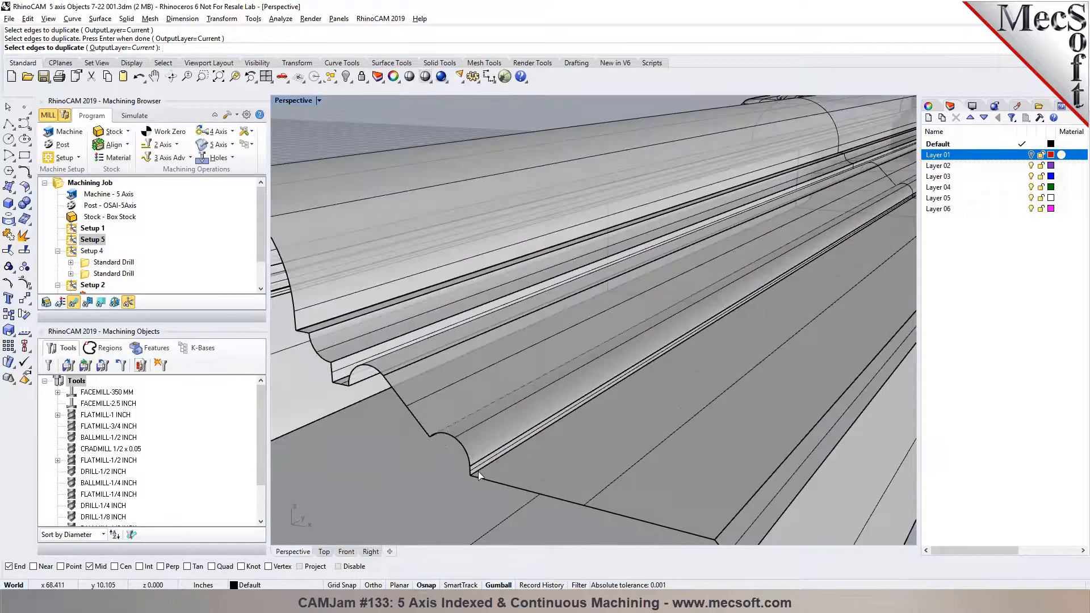
click(478, 472)
scroll(476, 471, down, 3)
scroll(636, 359, up, 5)
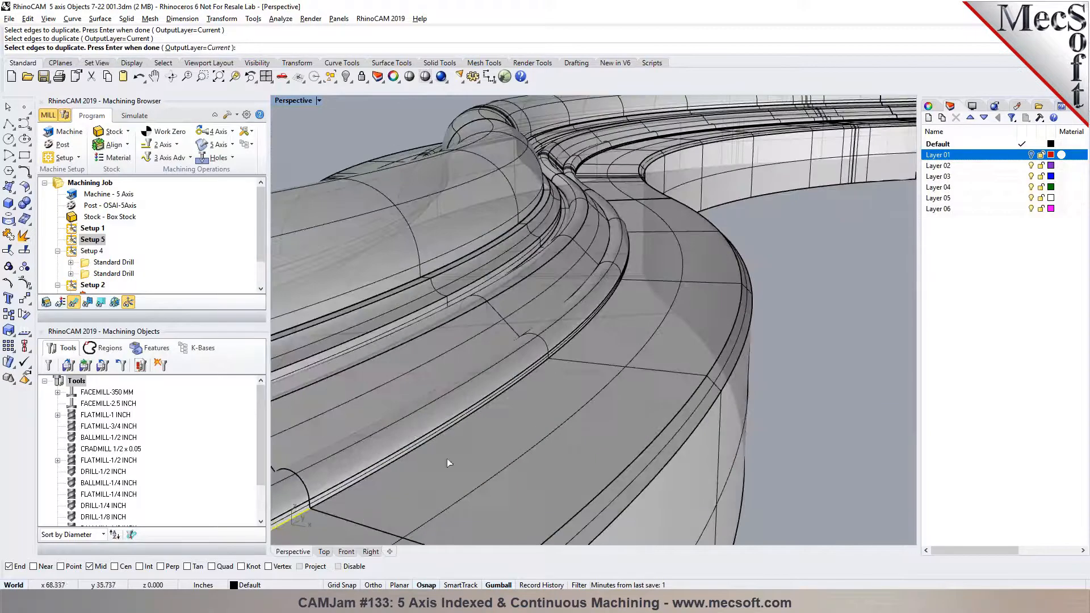
click(329, 497)
scroll(387, 498, down, 5)
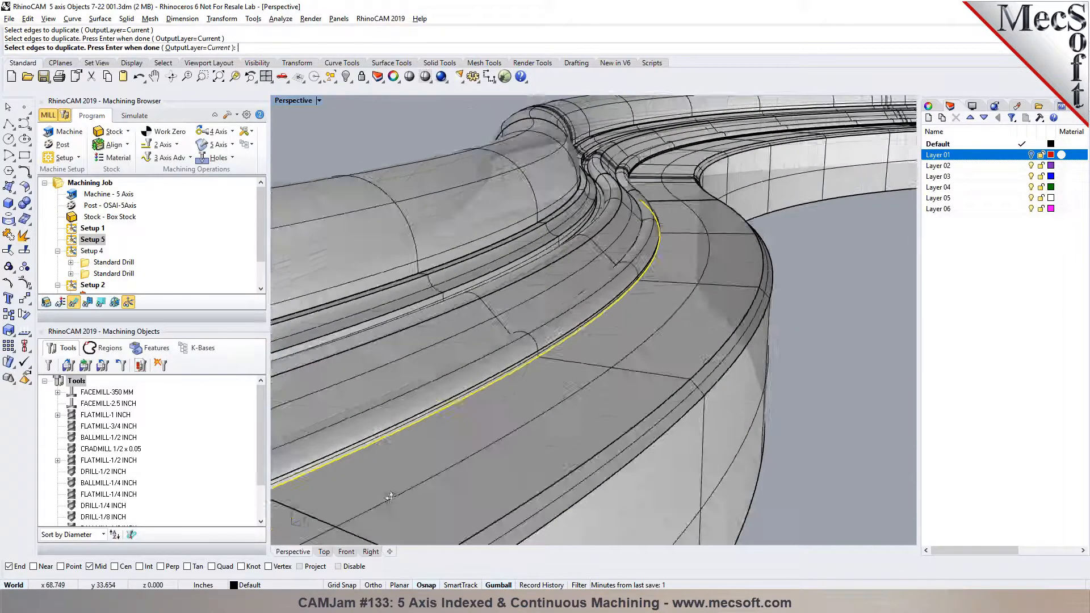
Add the remaining segments of that ledge edge through the curves to the casing's far end and duplicate them.
scroll(490, 399, up, 4)
scroll(407, 359, down, 4)
scroll(393, 408, up, 5)
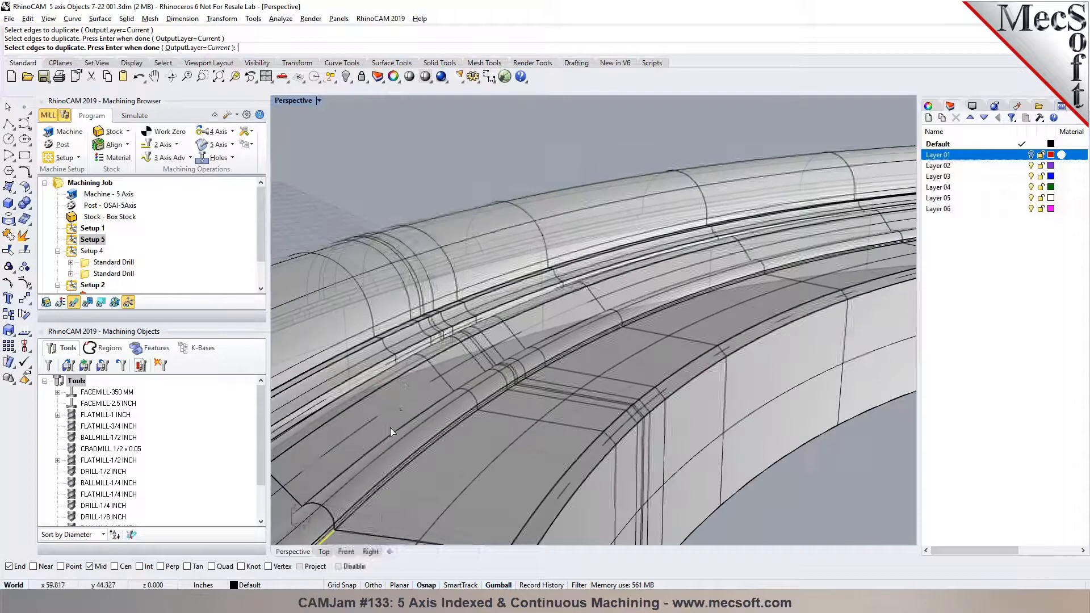
click(349, 522)
scroll(364, 511, down, 4)
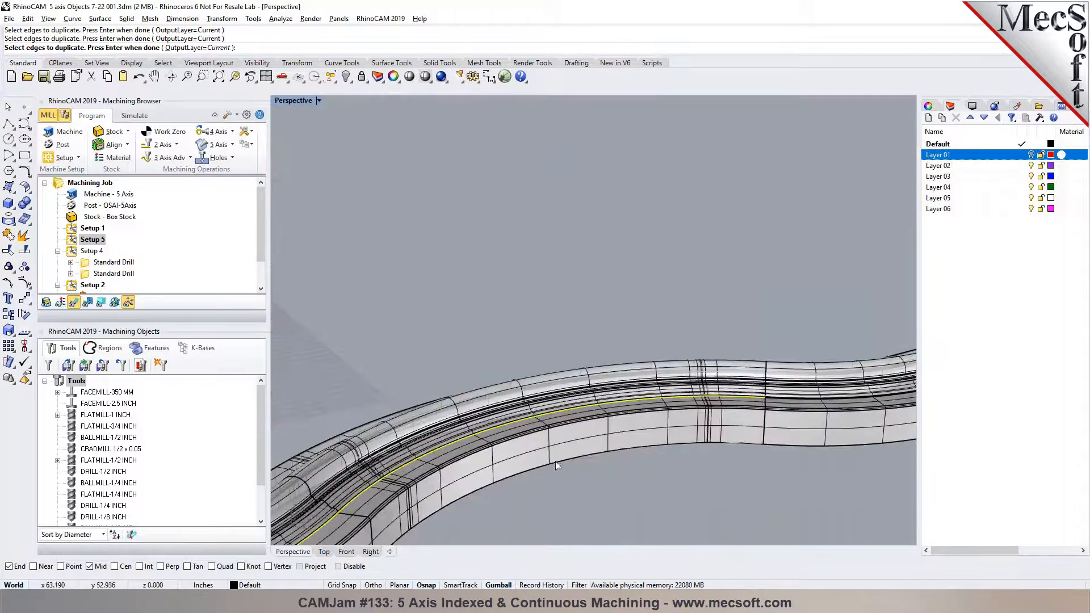
scroll(809, 416, up, 4)
scroll(792, 349, up, 4)
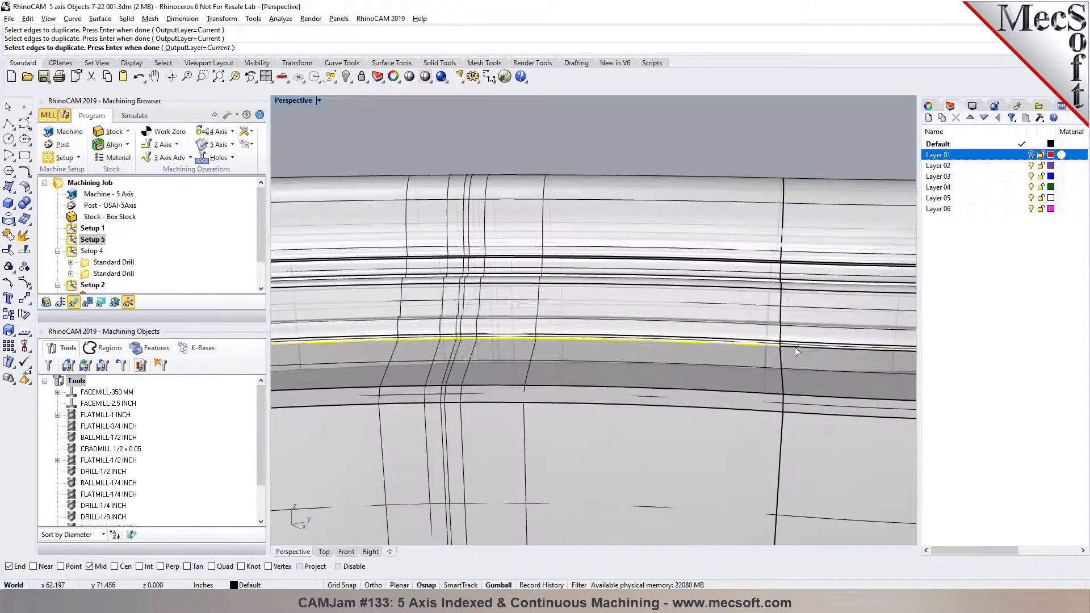
scroll(540, 364, down, 3)
scroll(747, 332, up, 5)
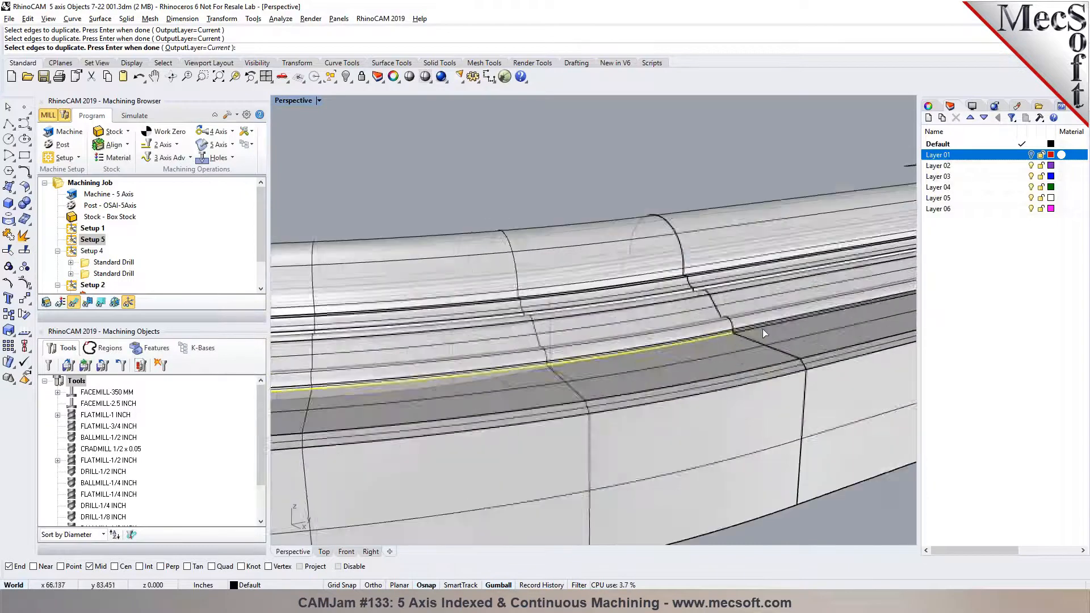
scroll(557, 370, down, 5)
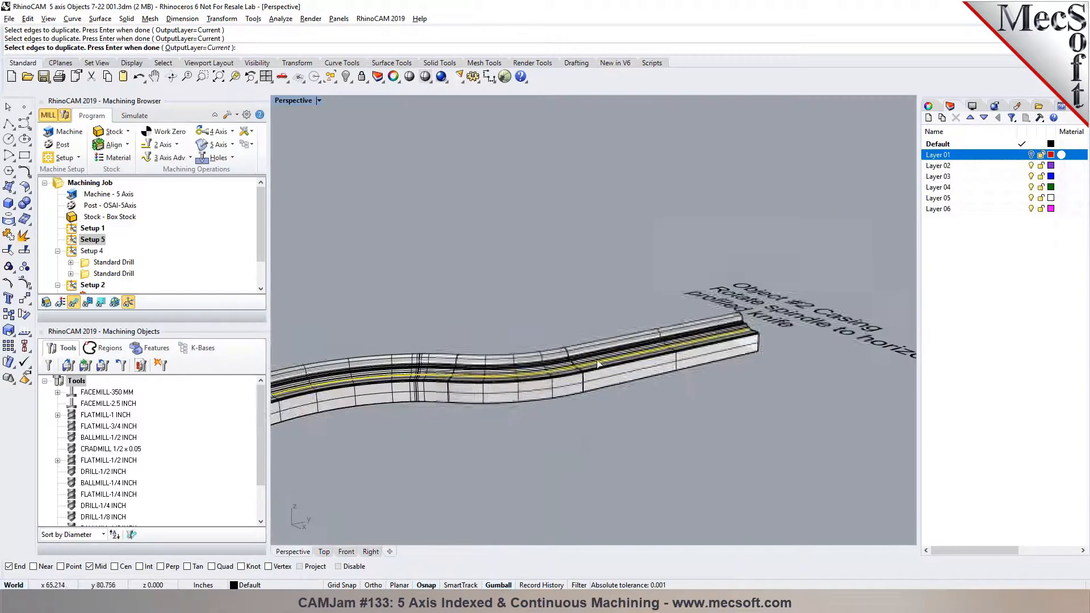
scroll(724, 344, up, 5)
scroll(719, 186, down, 5)
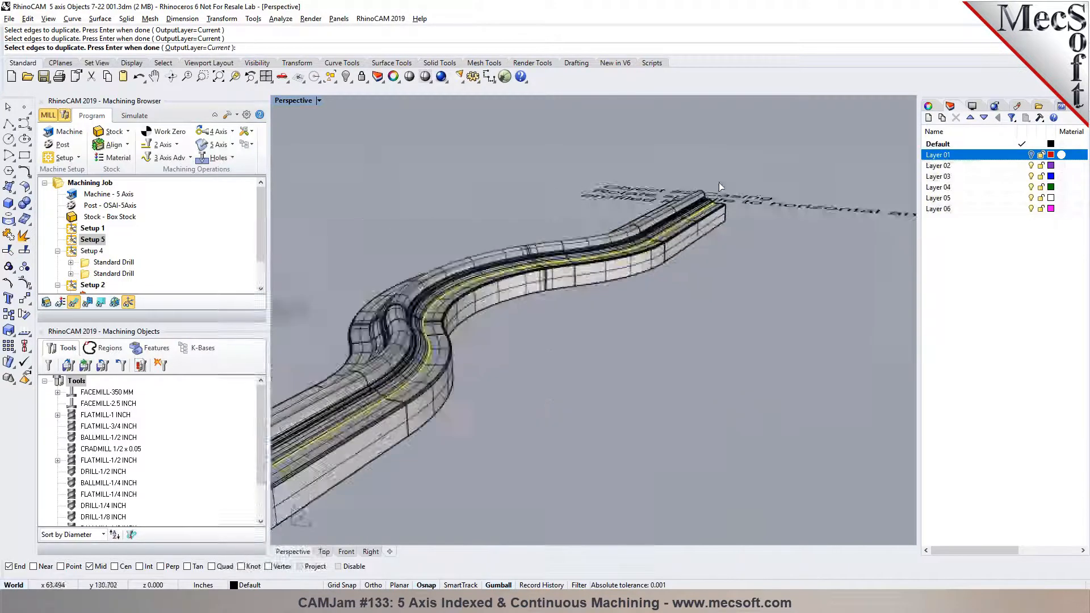
key(Return)
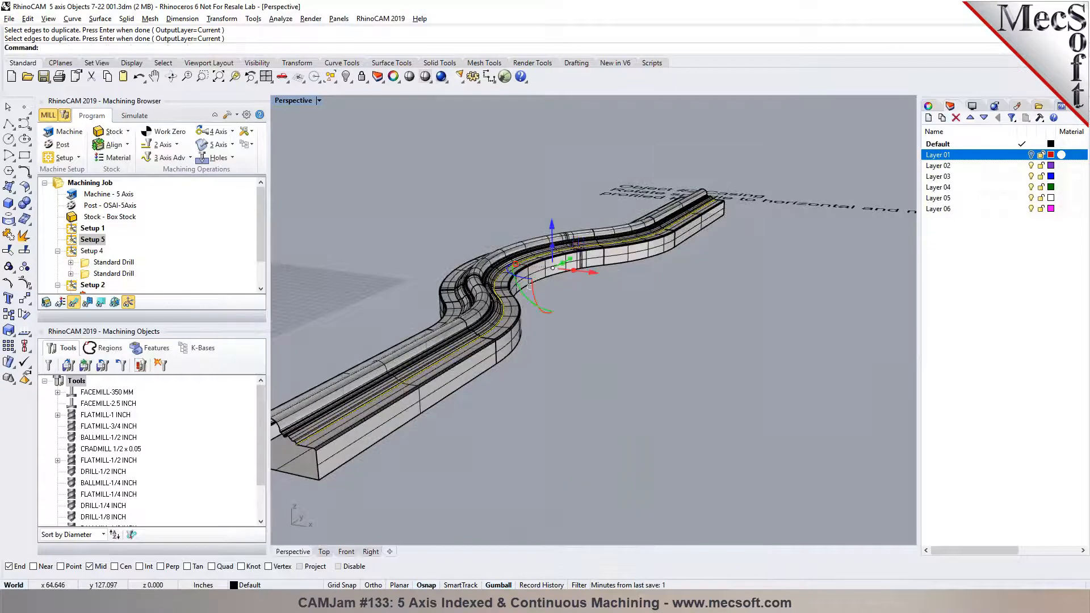
Join the duplicated edges into one open curve and move it by -.25 along the gumball's vertical axis.
key(ctrl+j)
right_drag(666, 321, 642, 286)
click(637, 286)
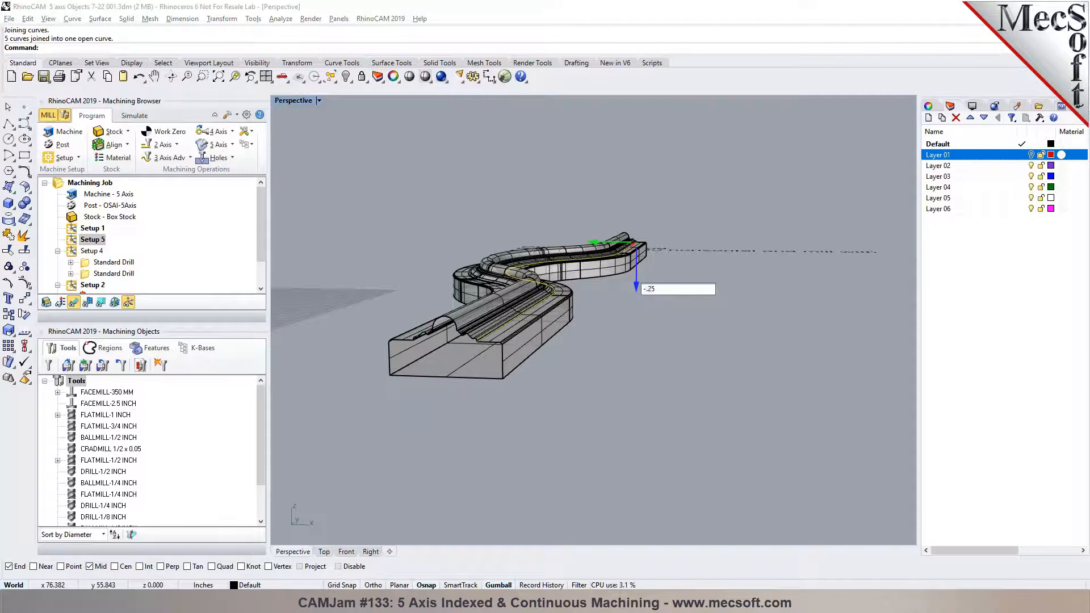
key(Return)
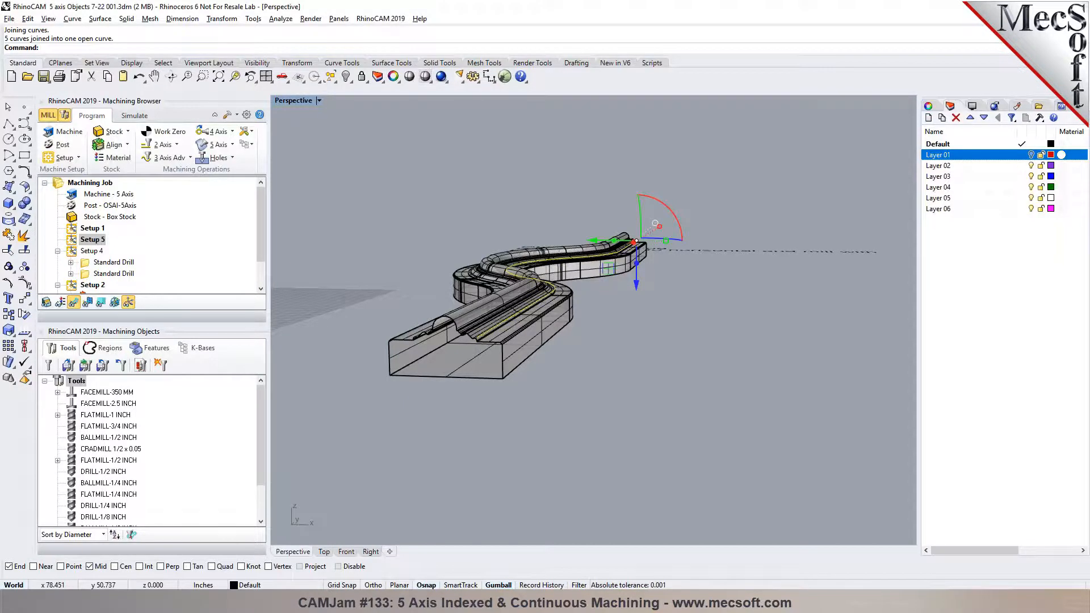
Select the joined curve on the casing and create a 2 Axis Engraving operation with it as the drive region.
scroll(544, 335, up, 5)
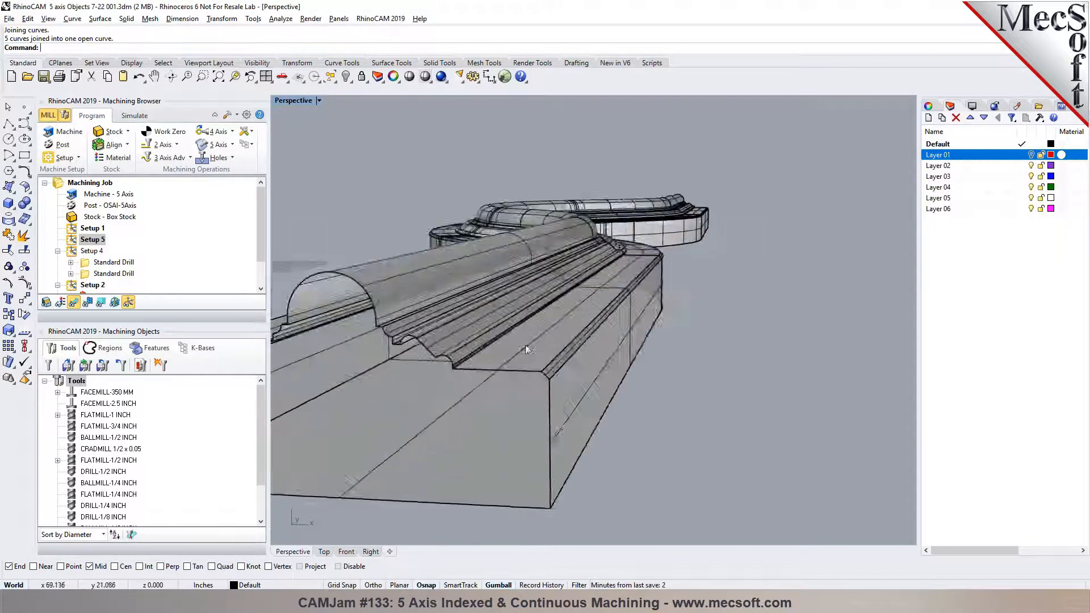
right_drag(544, 336, 445, 359)
click(533, 318)
scroll(445, 359, down, 8)
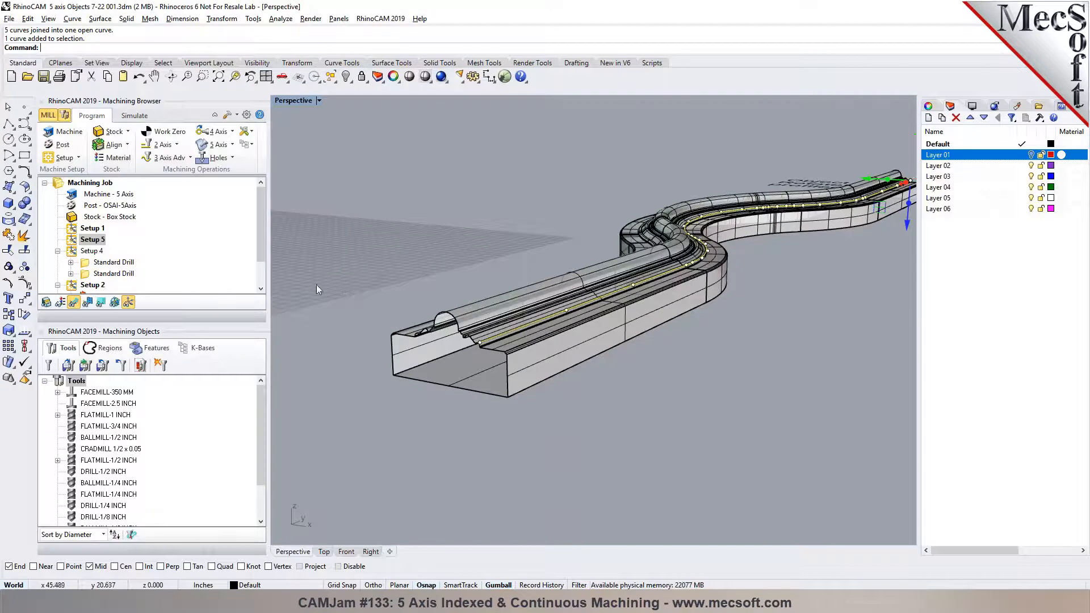
click(174, 146)
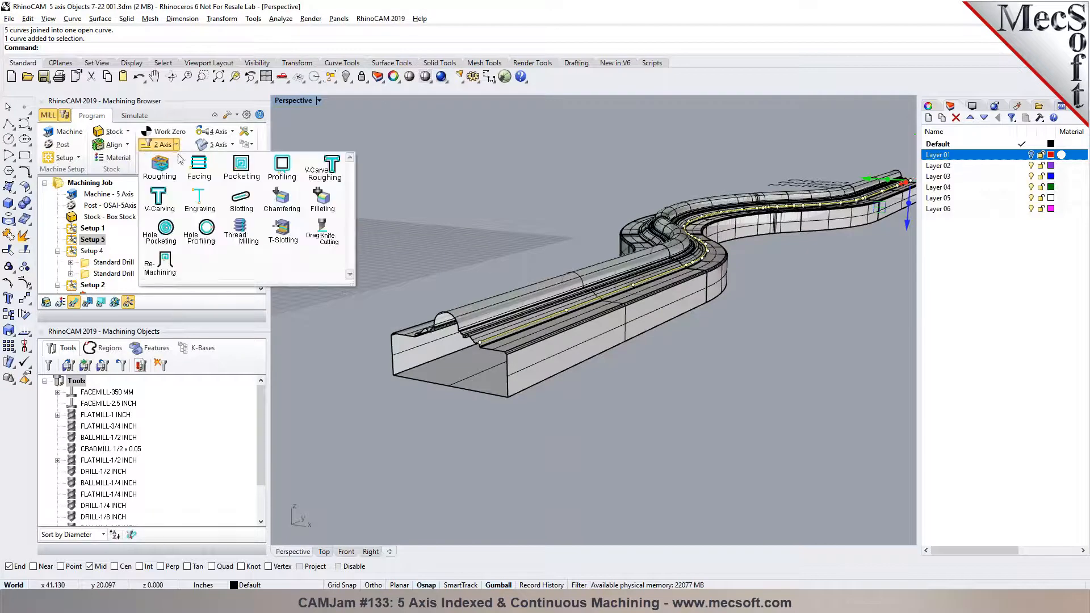
click(196, 198)
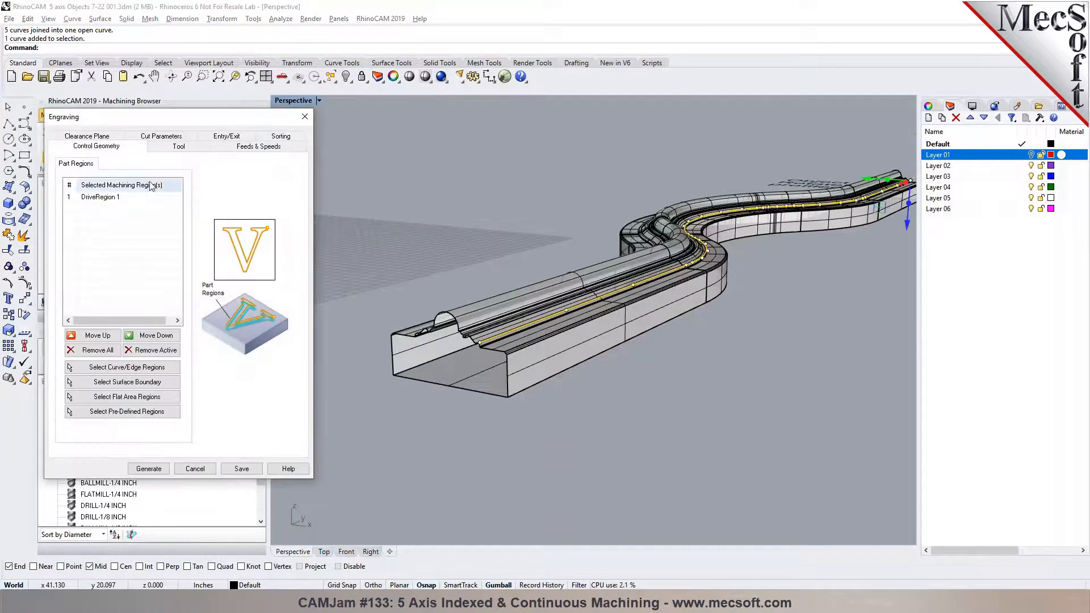
Review the Engraving operation's tool, feeds and speeds, and cut parameters against the drive curve.
click(173, 148)
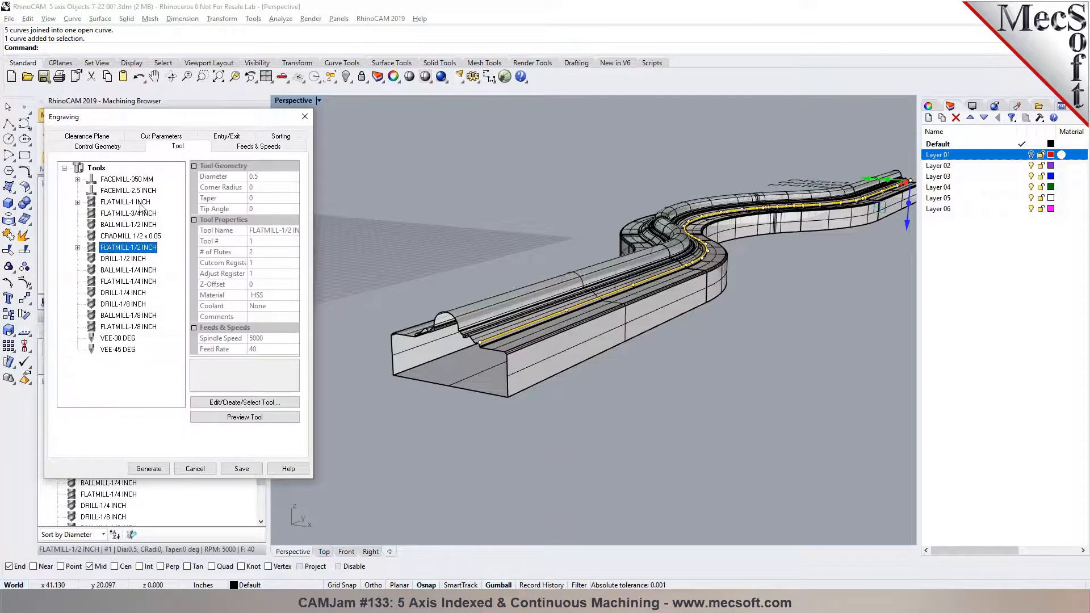
click(241, 147)
click(179, 137)
right_drag(610, 347, 588, 337)
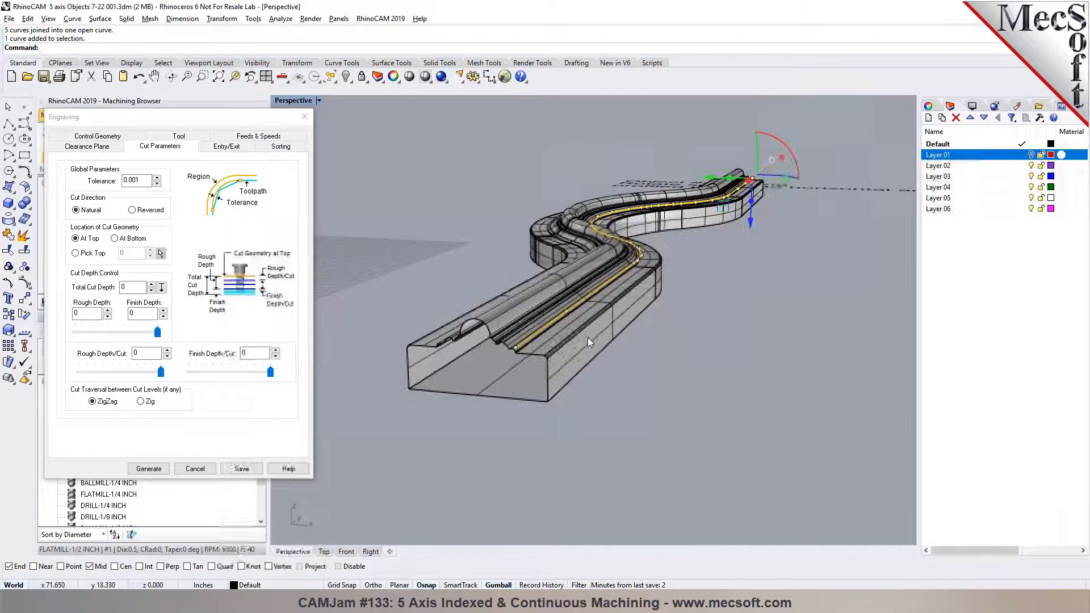
Define the Engraving clearance plane as Part Max Z + Dist with a distance of 2.
click(115, 150)
click(95, 221)
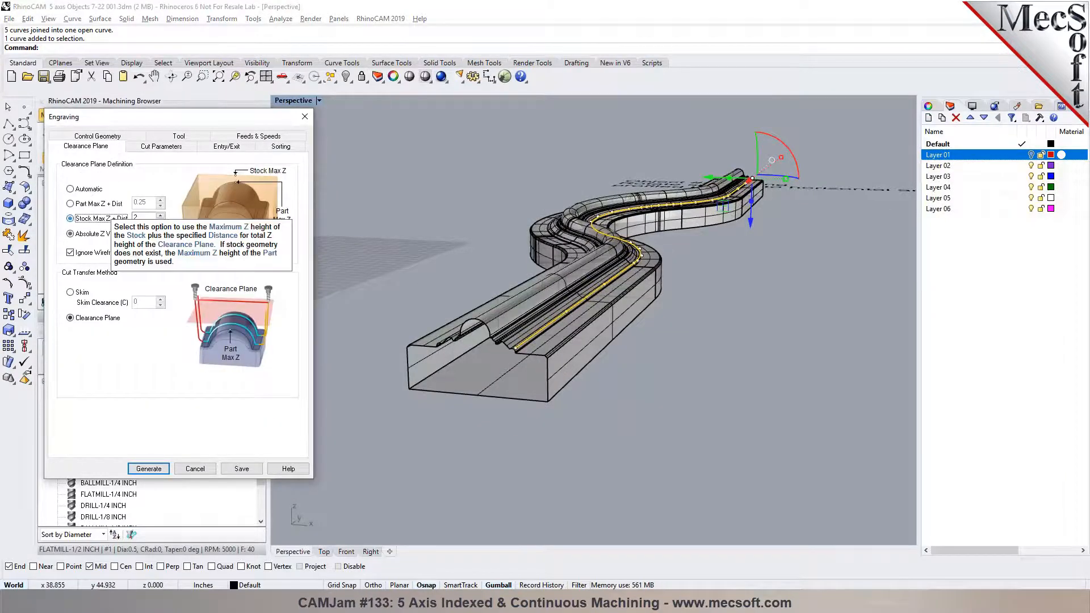
click(81, 206)
right_drag(511, 312, 594, 307)
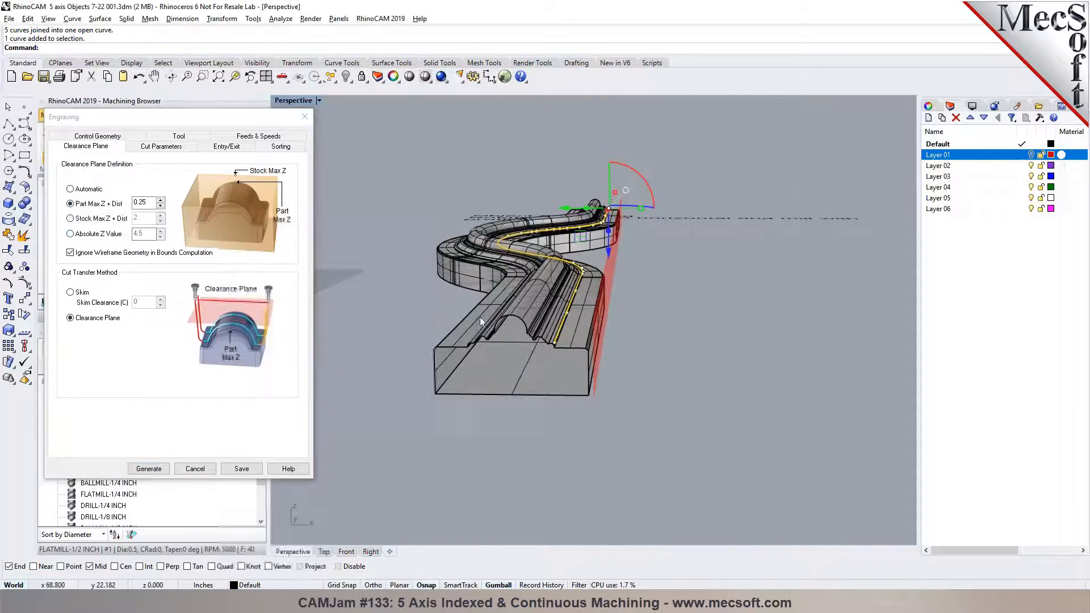
click(150, 203)
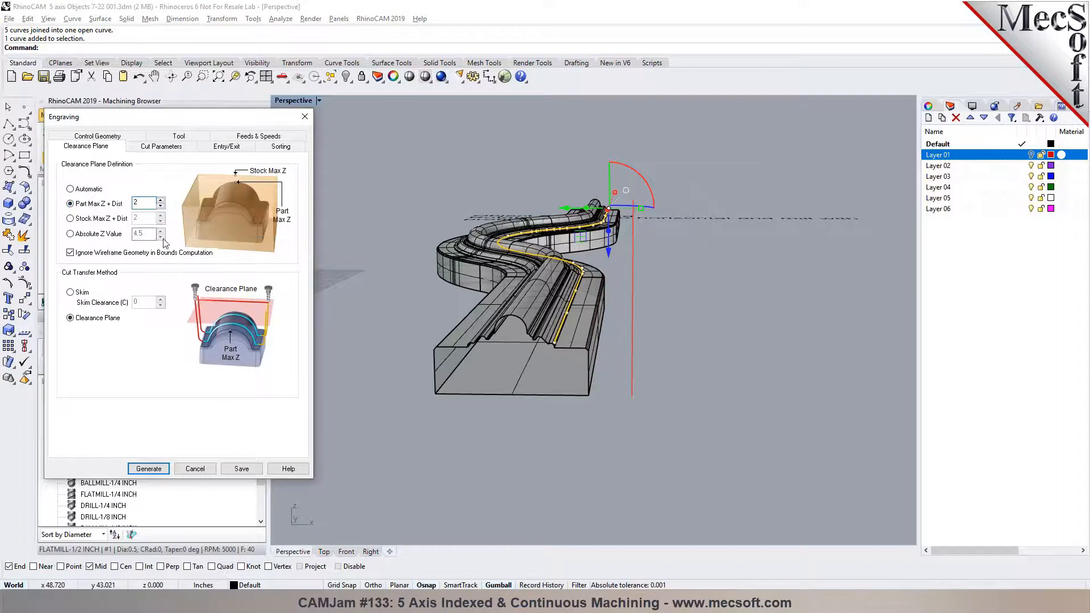
Check the Engraving cut parameters and generate the Engraving toolpath along the casing's drive curve.
click(169, 147)
click(157, 472)
click(581, 451)
right_drag(580, 451, 503, 369)
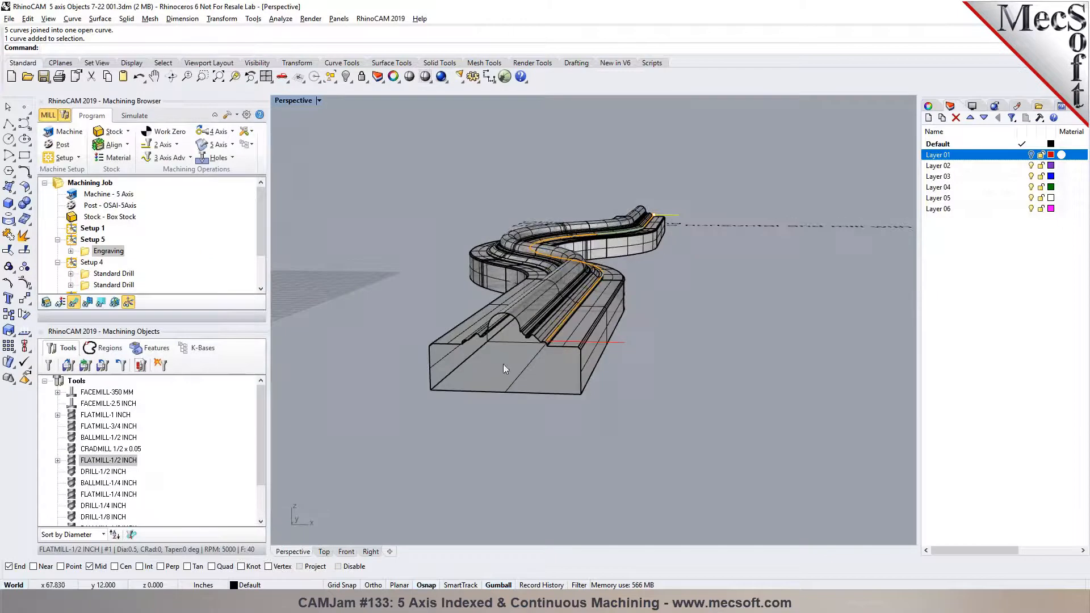
Try to duplicate the border of the casing's bottom faces as a stock outline with DupFaceBorder.
right_click(128, 217)
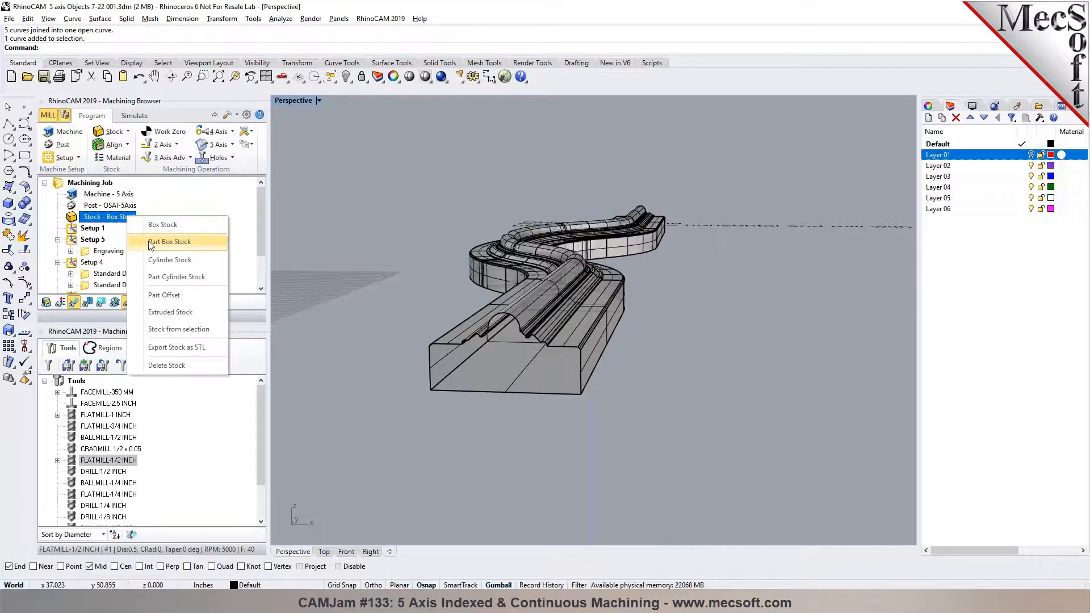
click(498, 444)
right_drag(498, 445, 462, 371)
text(DupFaceBorder)
key(Return)
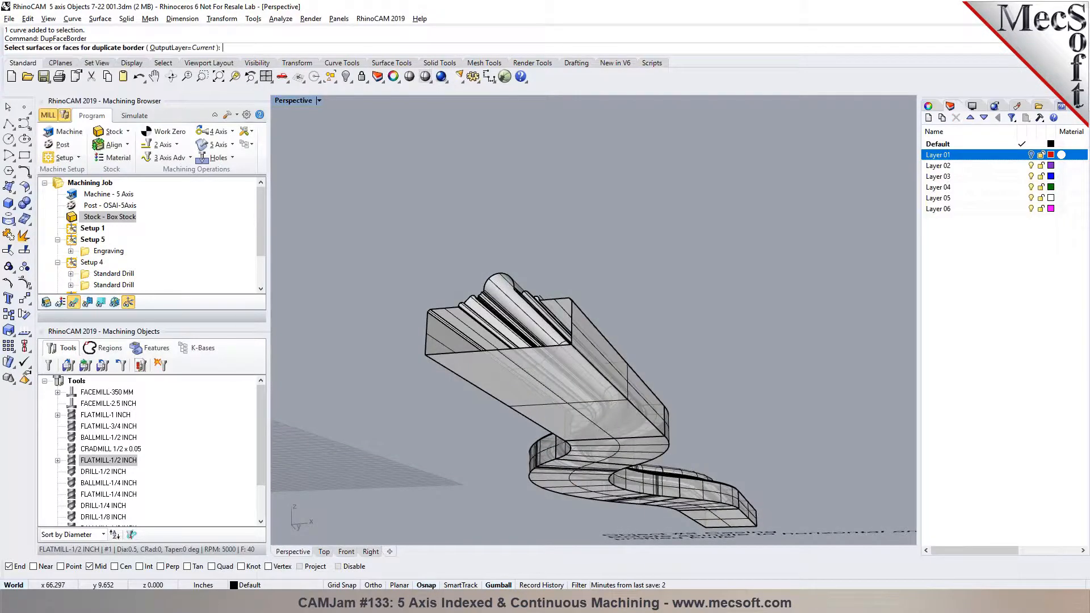
click(502, 374)
scroll(607, 494, up, 2)
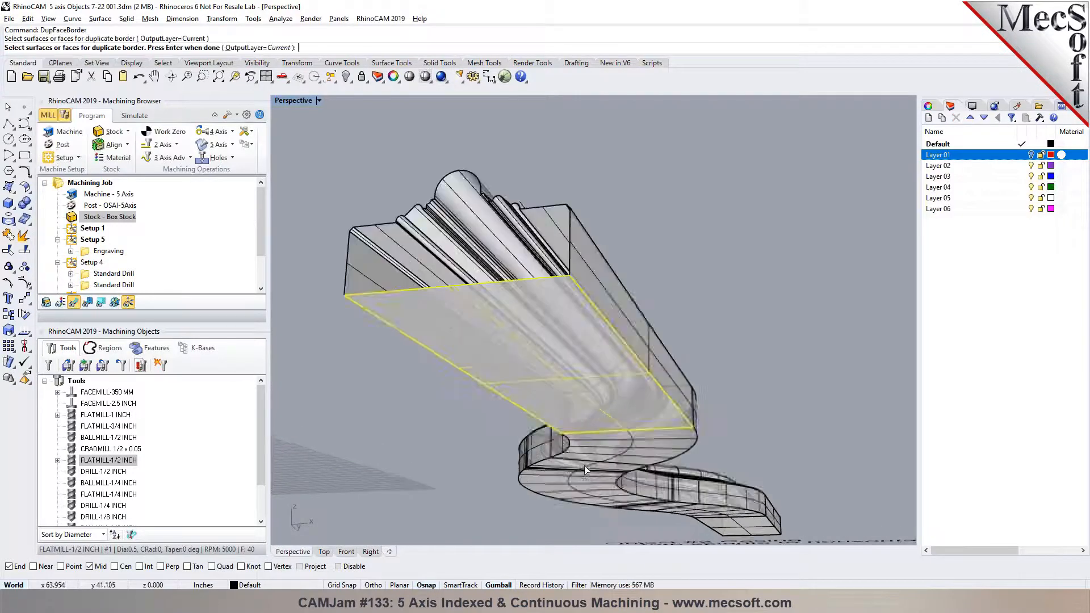
click(613, 495)
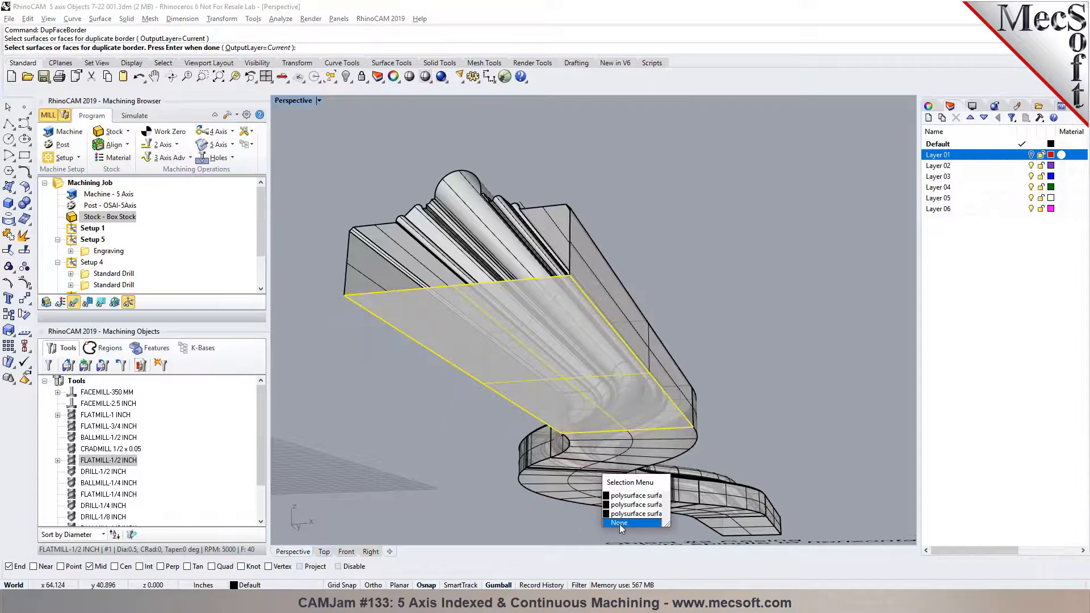
click(618, 522)
key(Return)
Create an outline curve around the whole casing in the Top view with MeshOutline.
click(326, 551)
scroll(649, 441, up, 4)
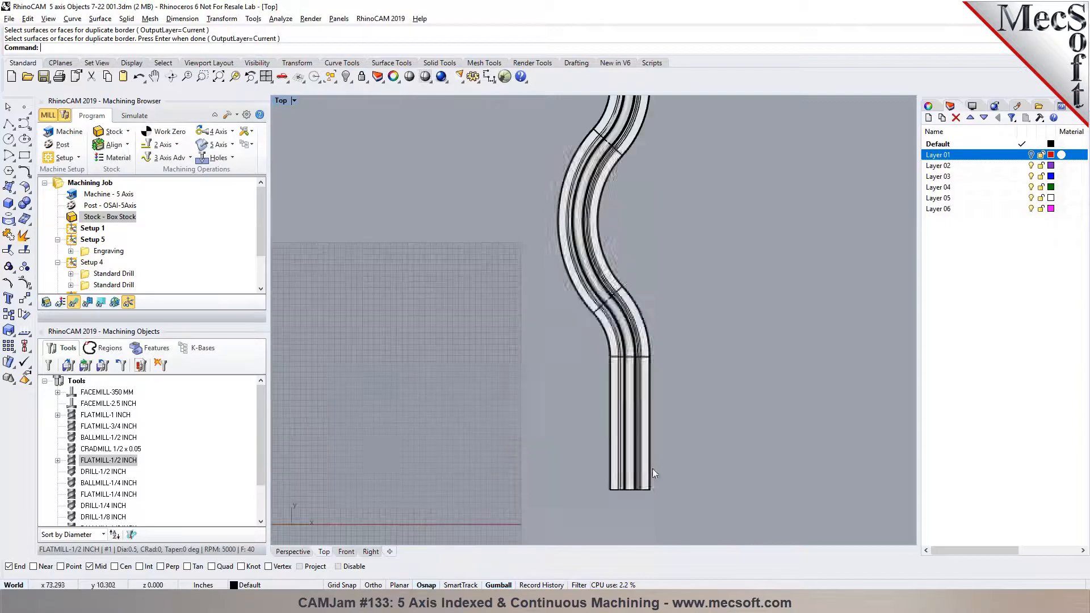
click(646, 486)
click(721, 471)
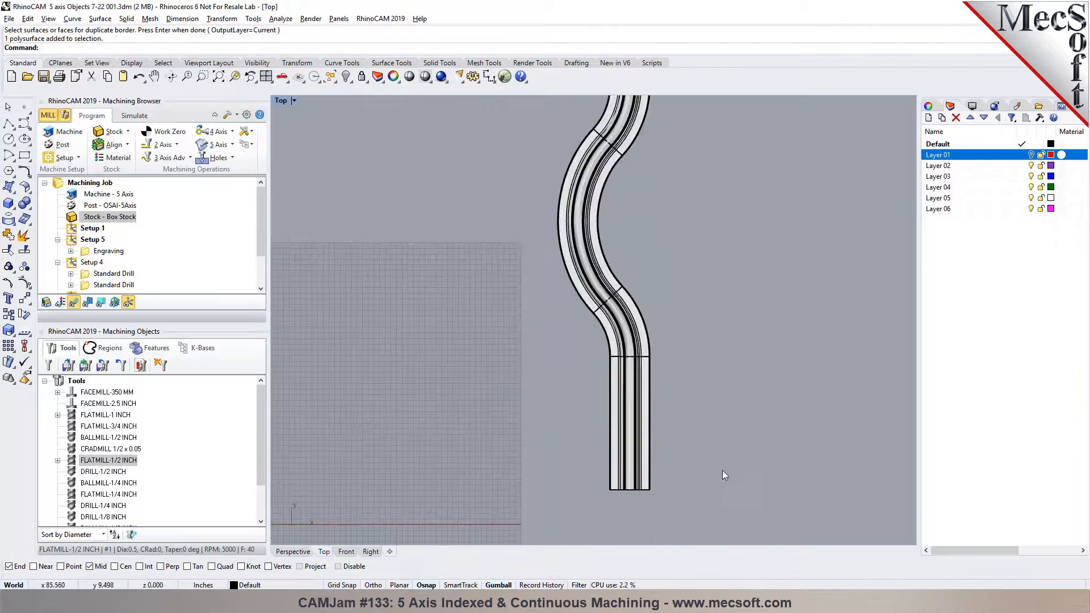
text(MeshOutline)
key(Return)
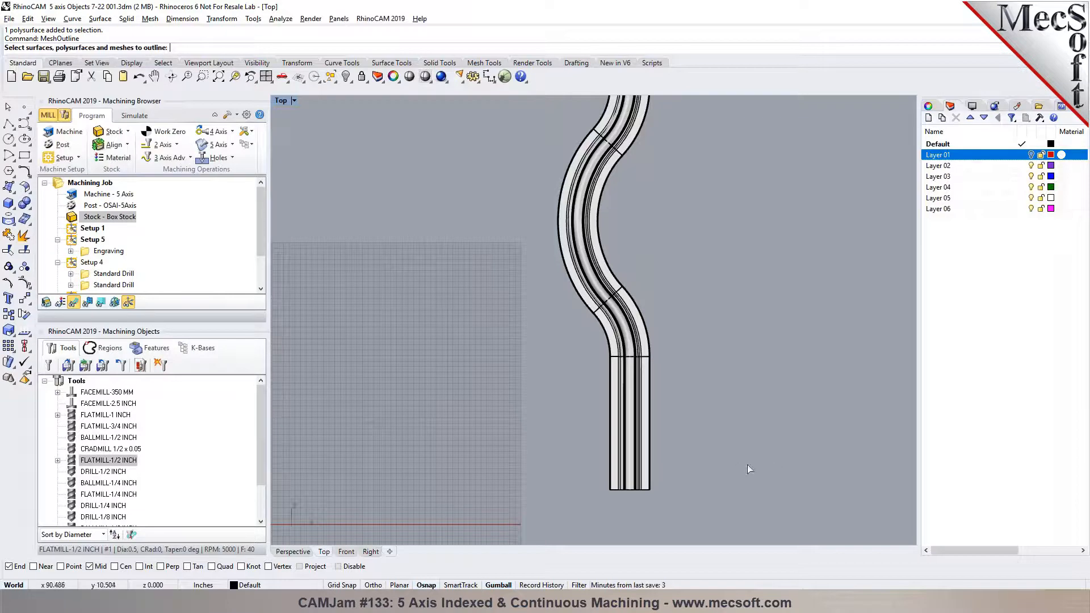
click(554, 260)
scroll(526, 349, down, 5)
key(Return)
Create an extruded stock from the casing outline, keeping the proposed High Z and a Low Z of 0.
click(293, 551)
right_drag(453, 403, 503, 393)
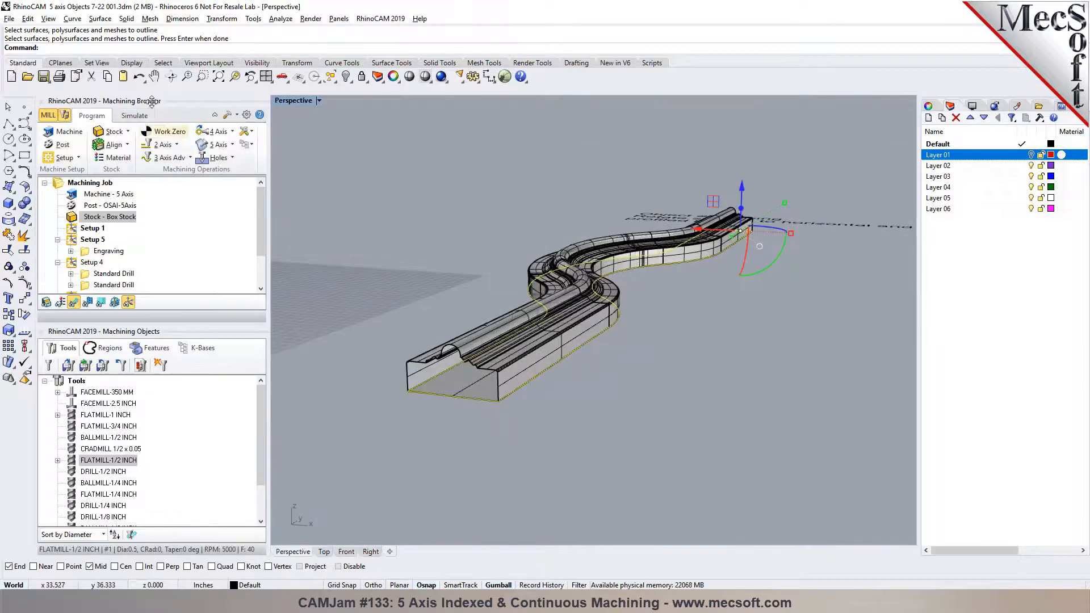
click(113, 131)
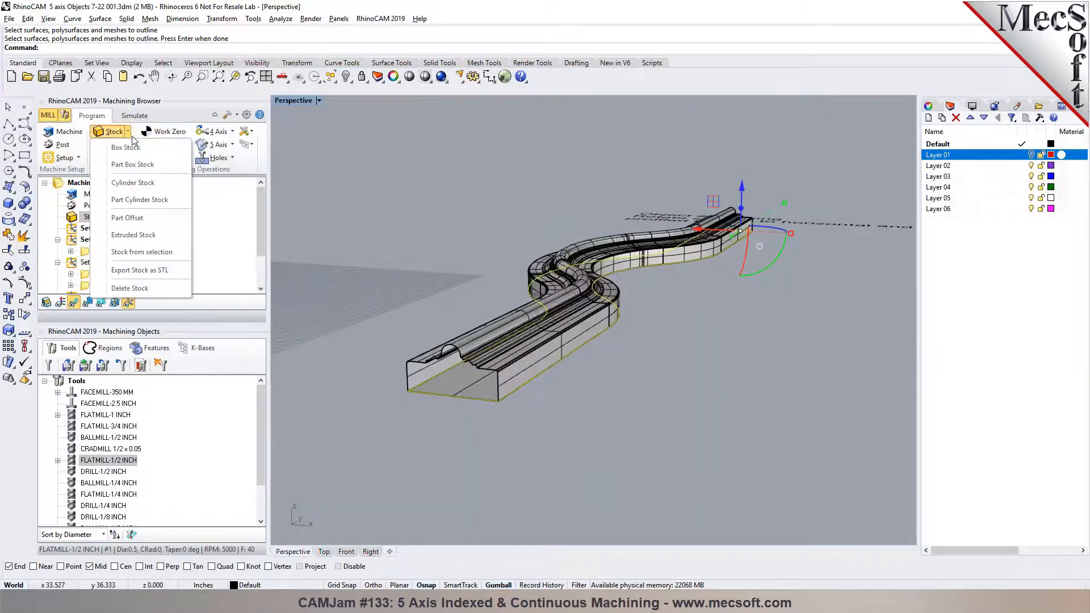
click(146, 235)
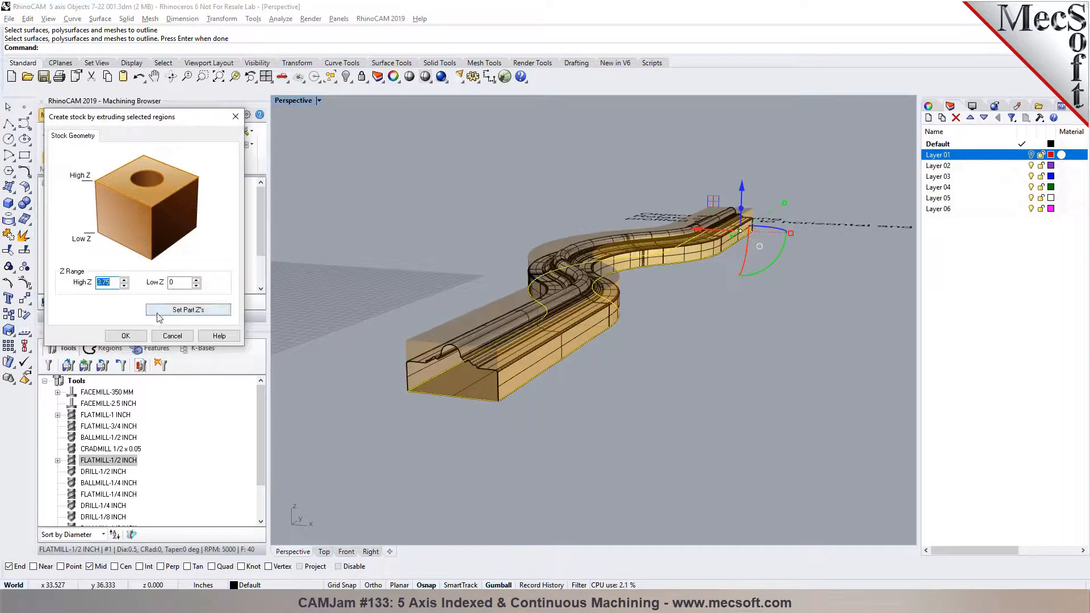
click(125, 336)
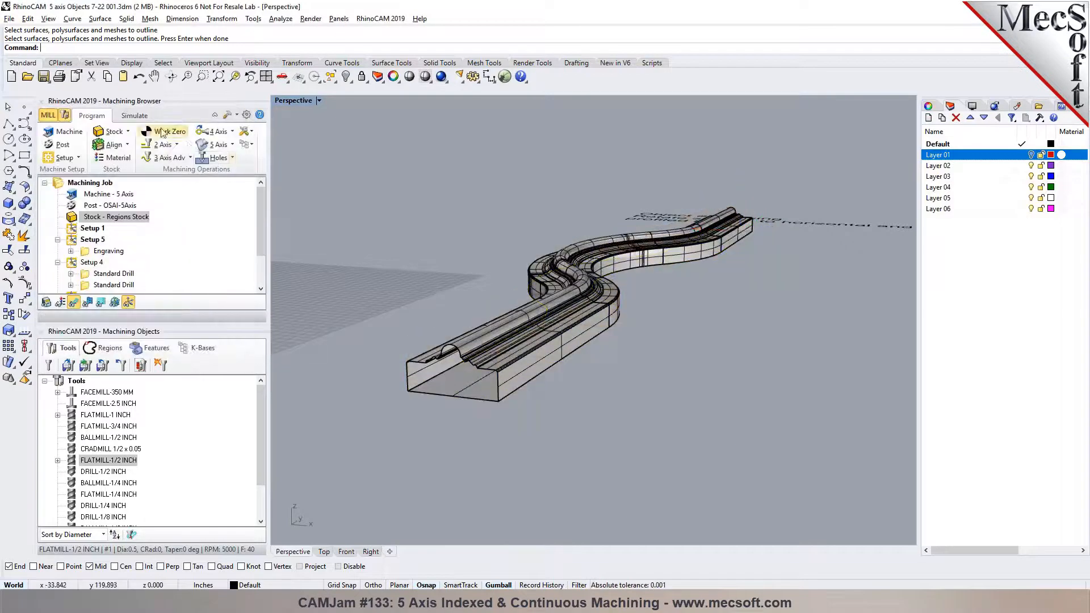
Simulate the Engraving operation on the extruded stock and inspect the groove cut along its side.
right_drag(419, 282, 563, 304)
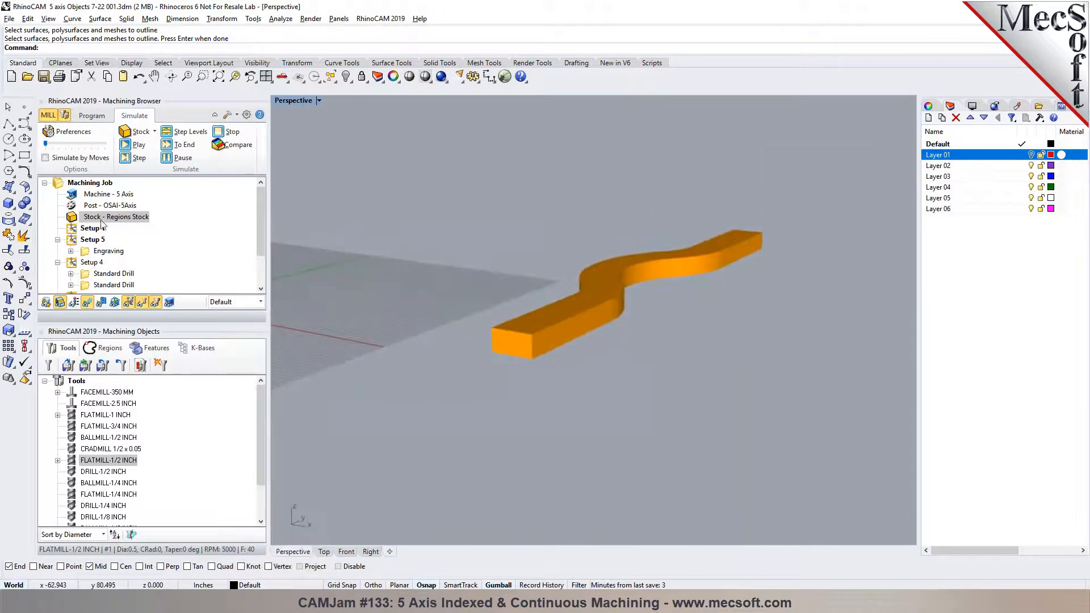
click(108, 250)
scroll(484, 261, up, 2)
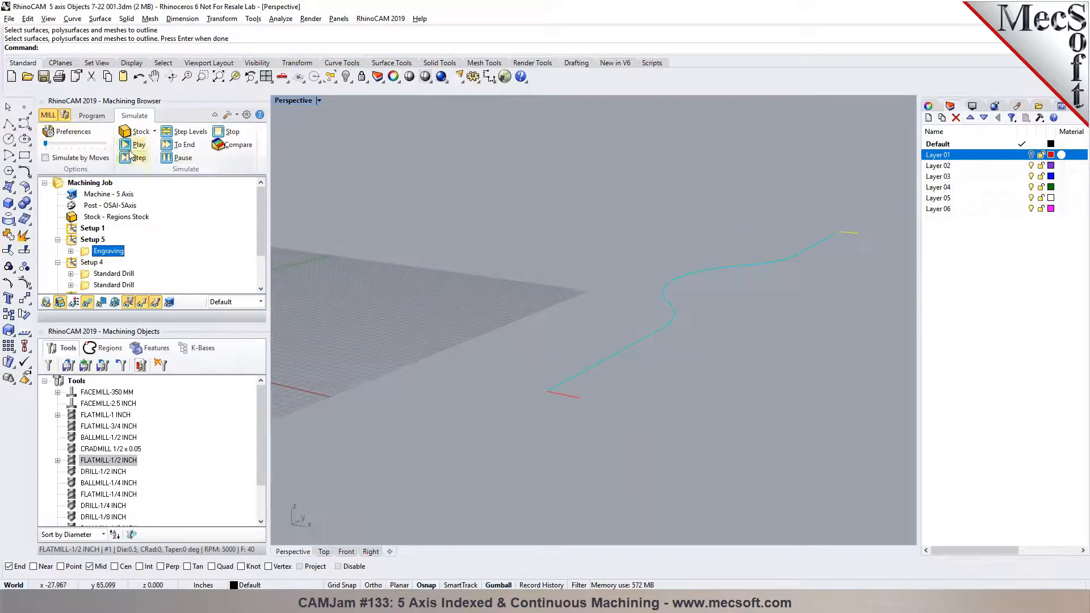
click(130, 146)
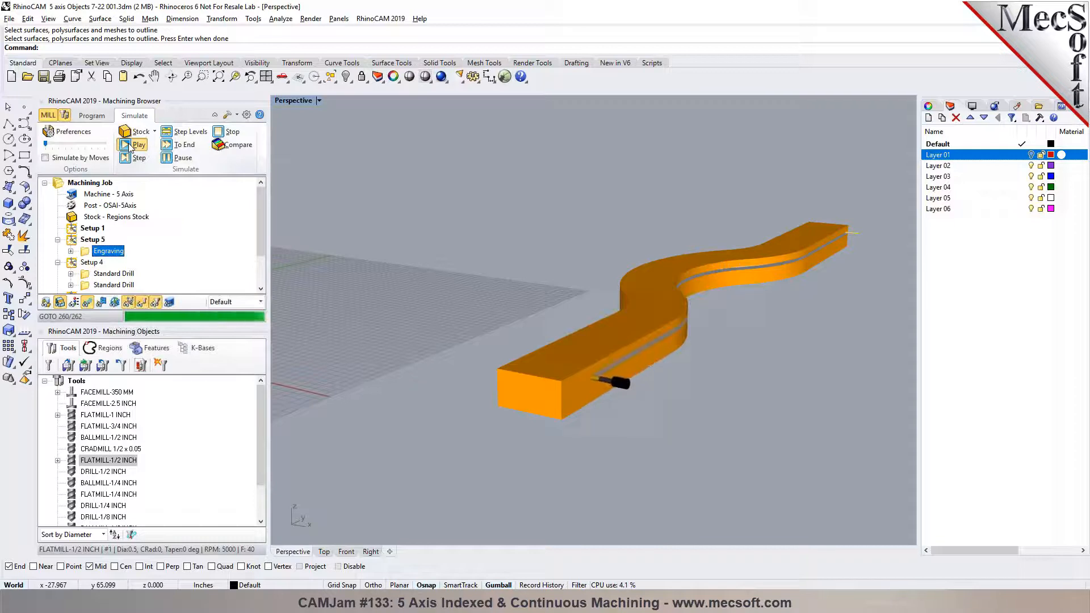
mouse_move(653, 366)
right_down()
mouse_move(504, 333)
mouse_move(397, 333)
mouse_move(685, 358)
mouse_move(650, 349)
right_up()
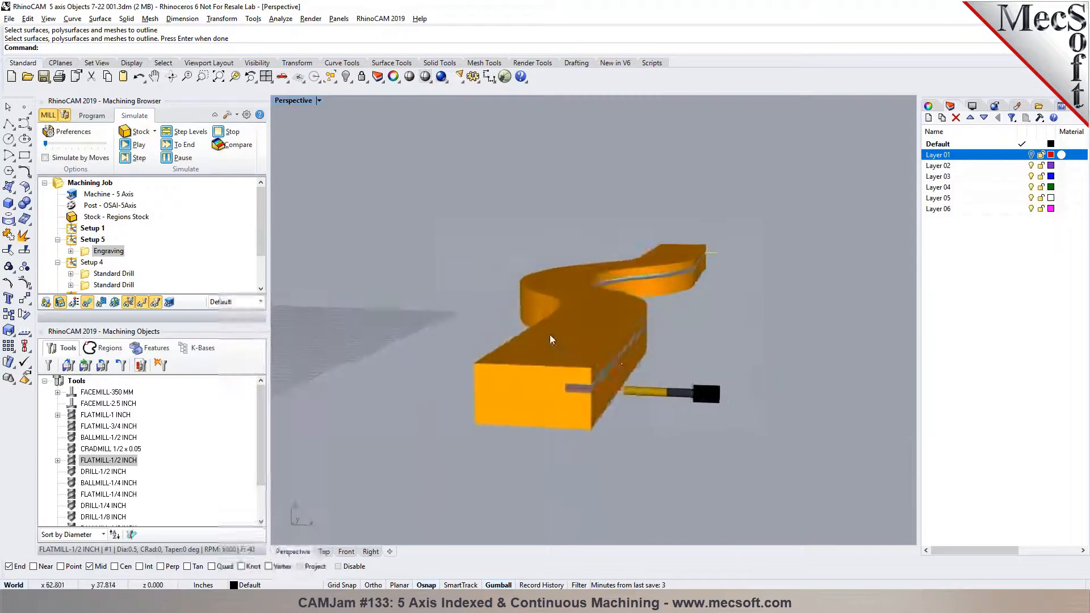
scroll(550, 340, down, 6)
scroll(672, 328, up, 2)
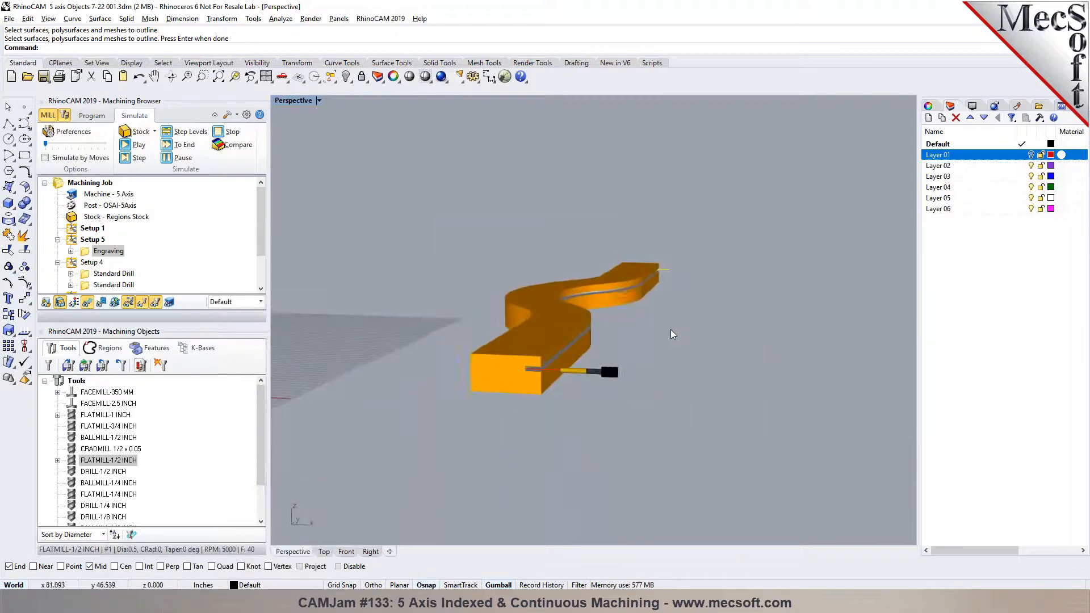
Replay the Engraving simulation in the Perspective and Top views, comparing the cut stock with the casing model.
click(124, 145)
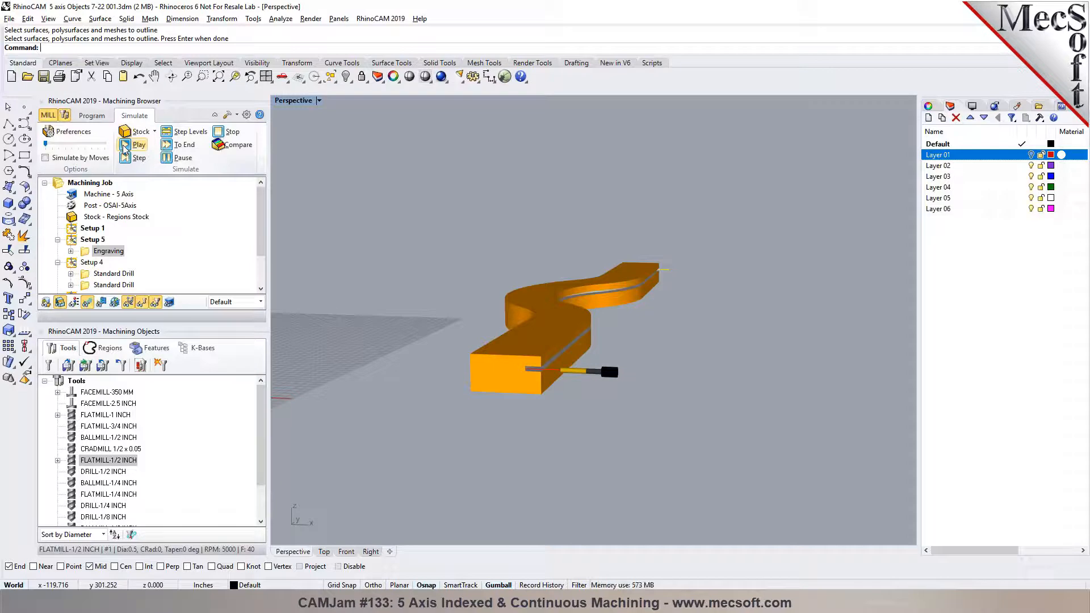
click(92, 115)
scroll(544, 268, up, 3)
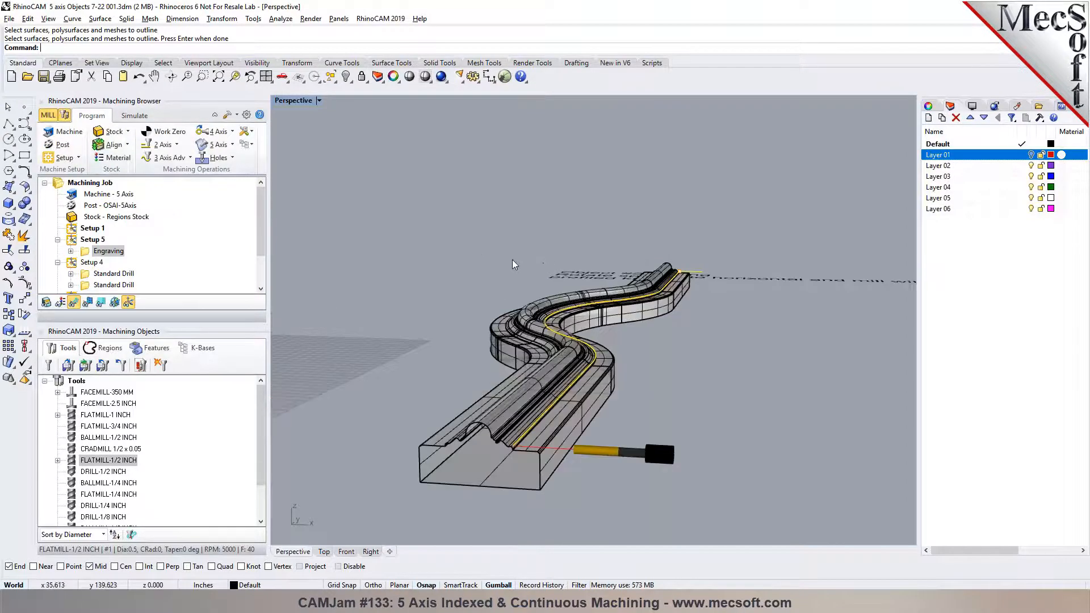
click(135, 115)
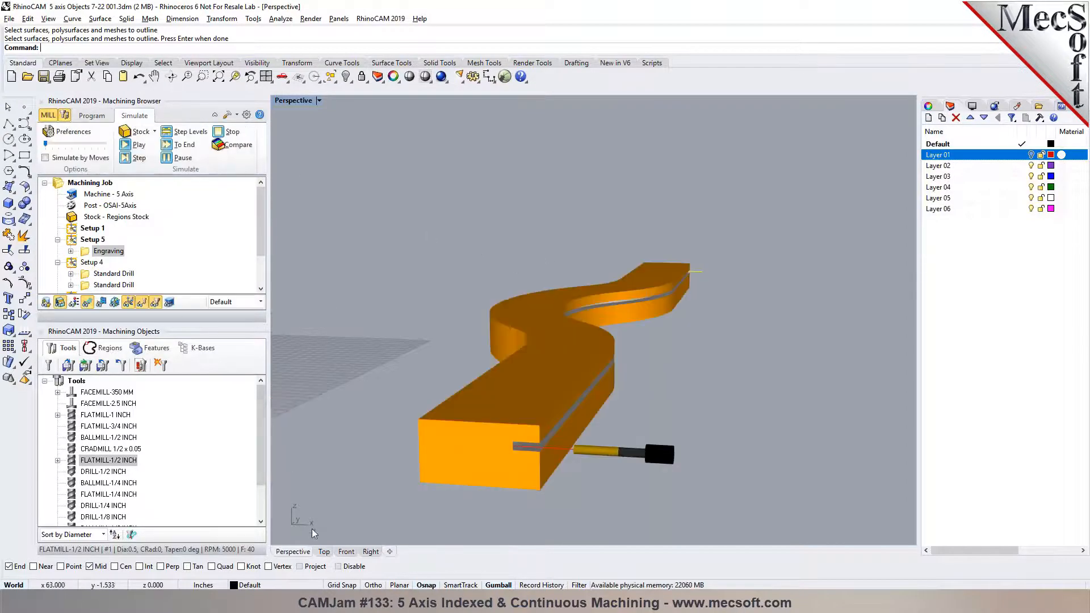
click(324, 551)
scroll(773, 207, up, 4)
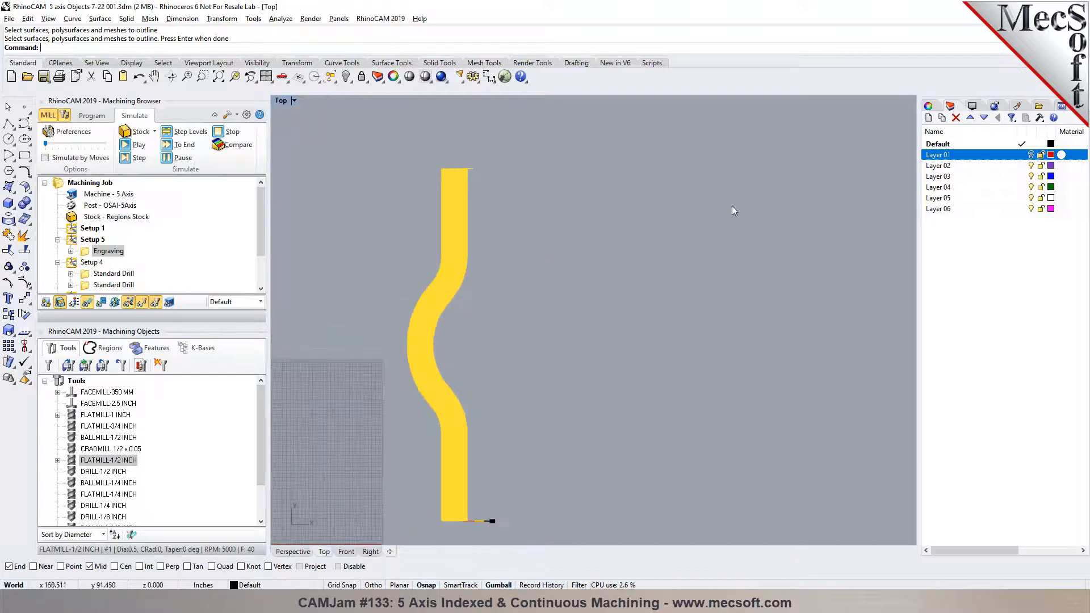
click(123, 149)
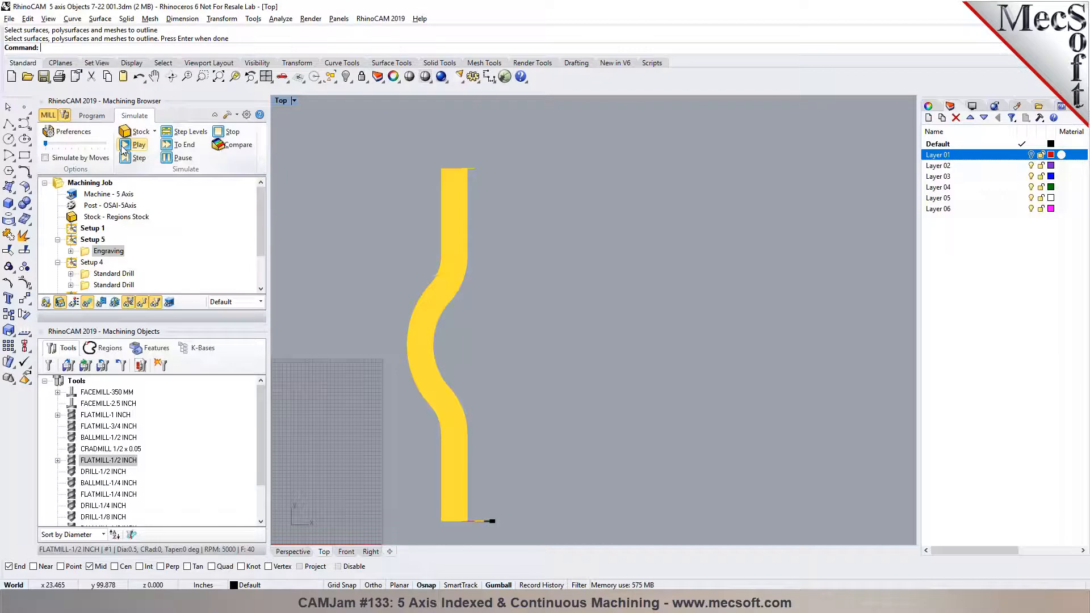
click(293, 552)
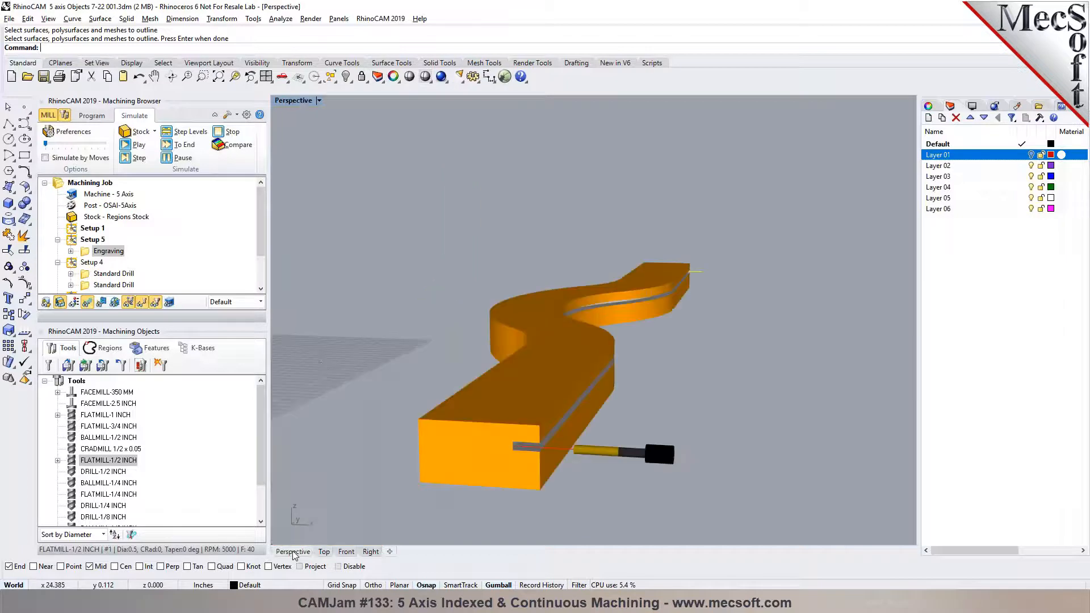
Extract a U-direction isocurve at the edge midpoint of the casing's straight profile face beside the engraving curve.
click(91, 115)
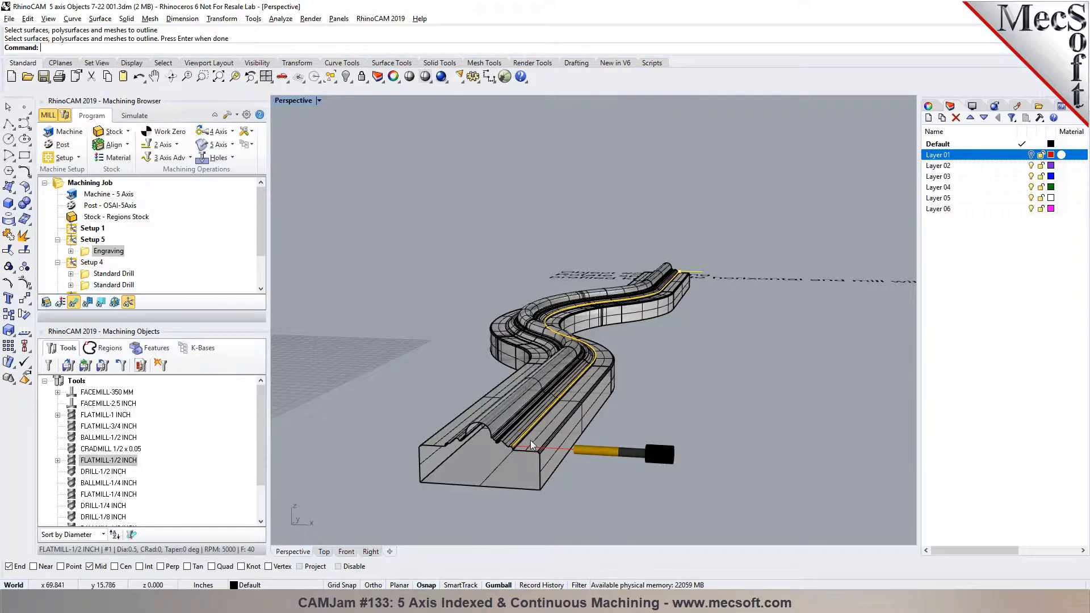
scroll(533, 444, up, 8)
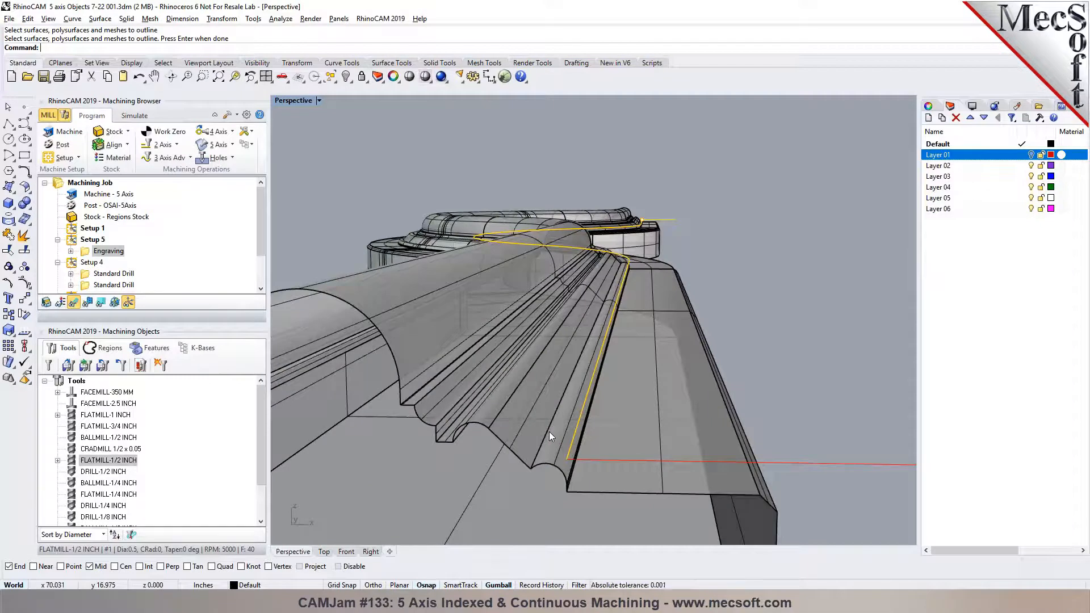
right_drag(556, 428, 602, 417)
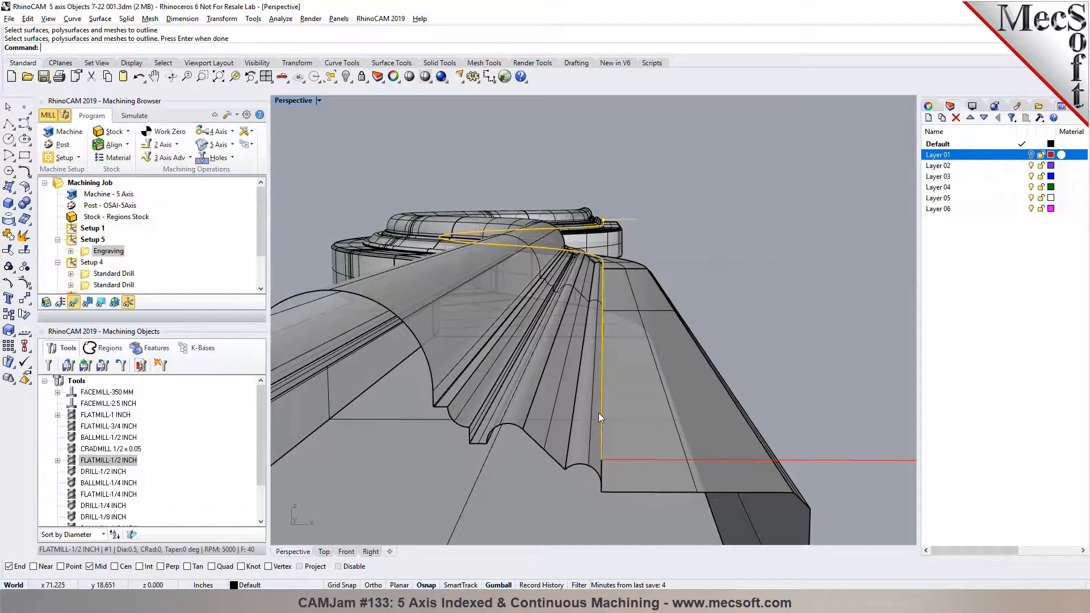
click(554, 394)
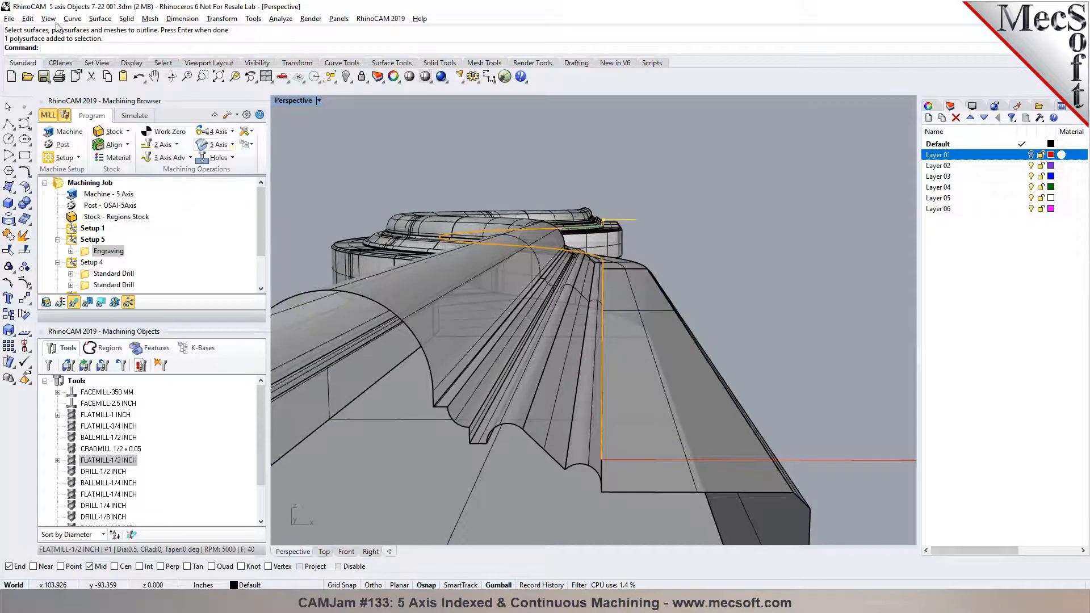
text(ExtractIsocurve)
key(Return)
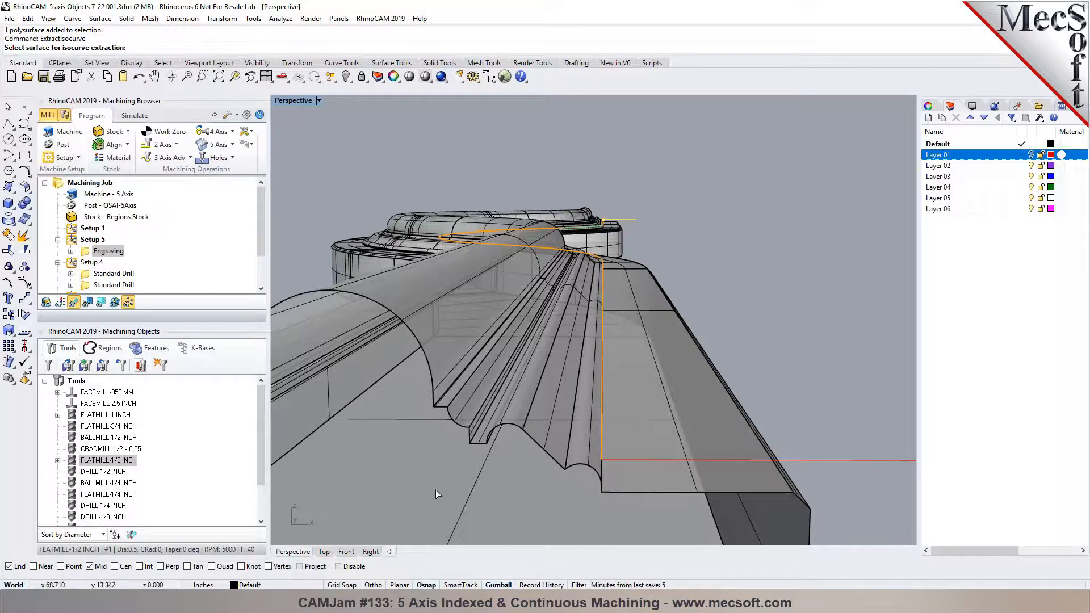
click(551, 435)
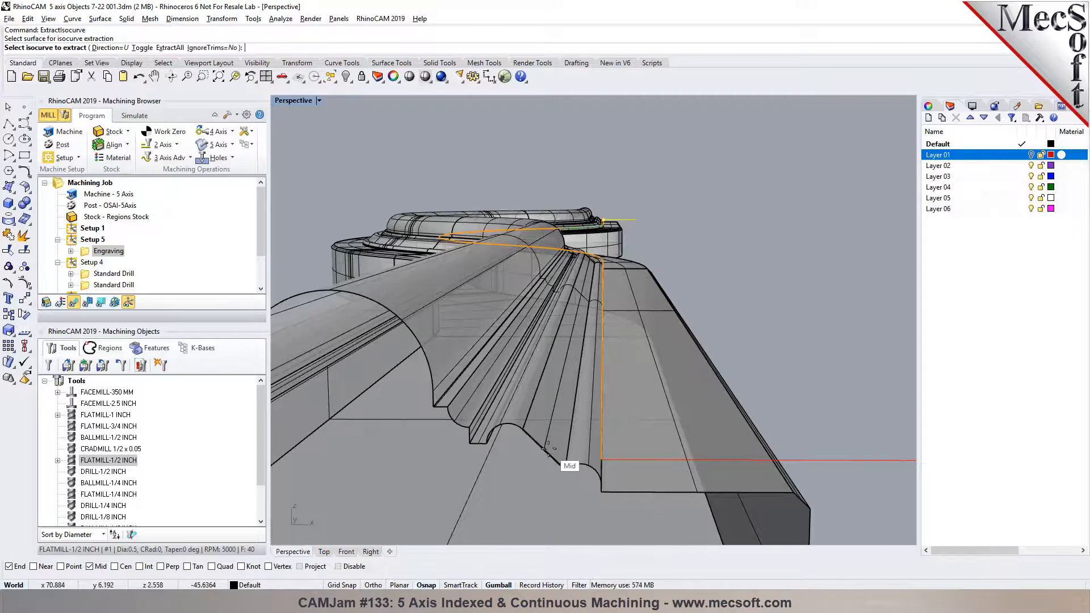
click(545, 447)
scroll(579, 369, down, 5)
right_drag(581, 367, 402, 395)
scroll(402, 395, down, 5)
scroll(365, 329, up, 5)
right_drag(702, 365, 616, 335)
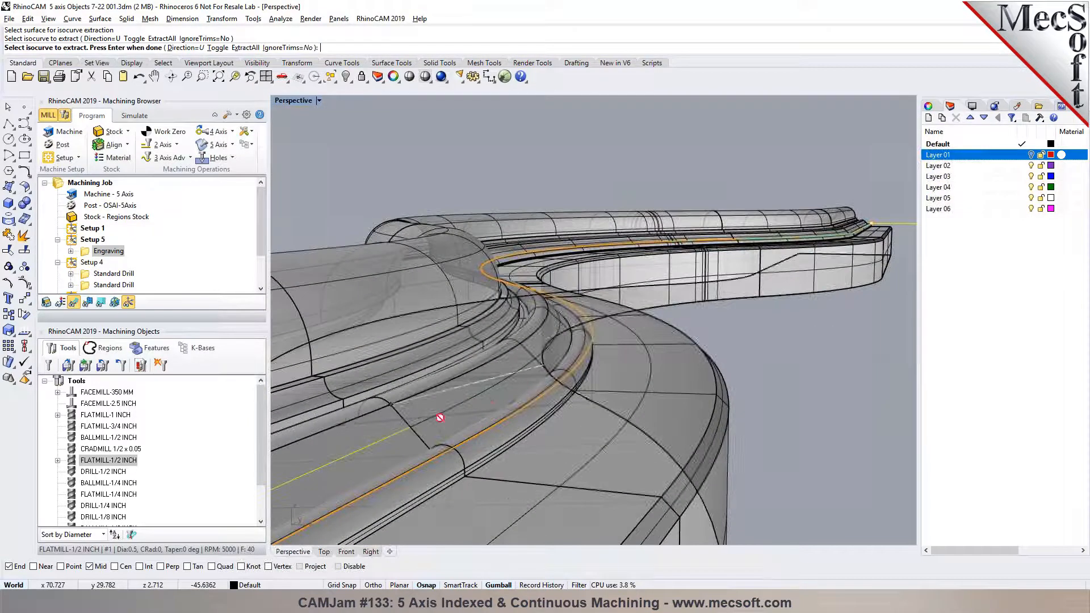
scroll(438, 417, up, 2)
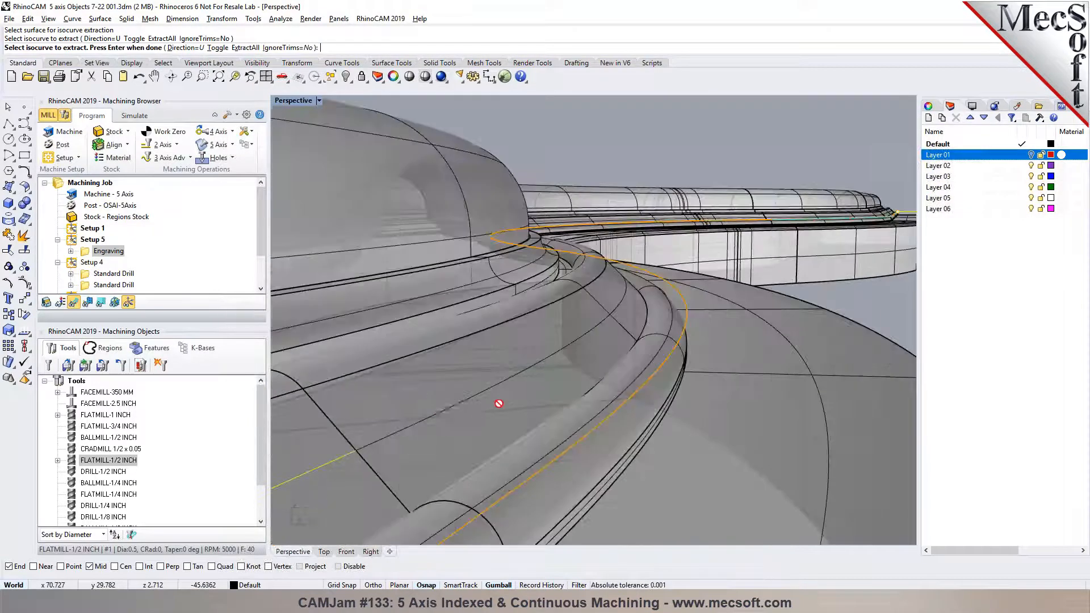
scroll(495, 403, down, 1)
key(Return)
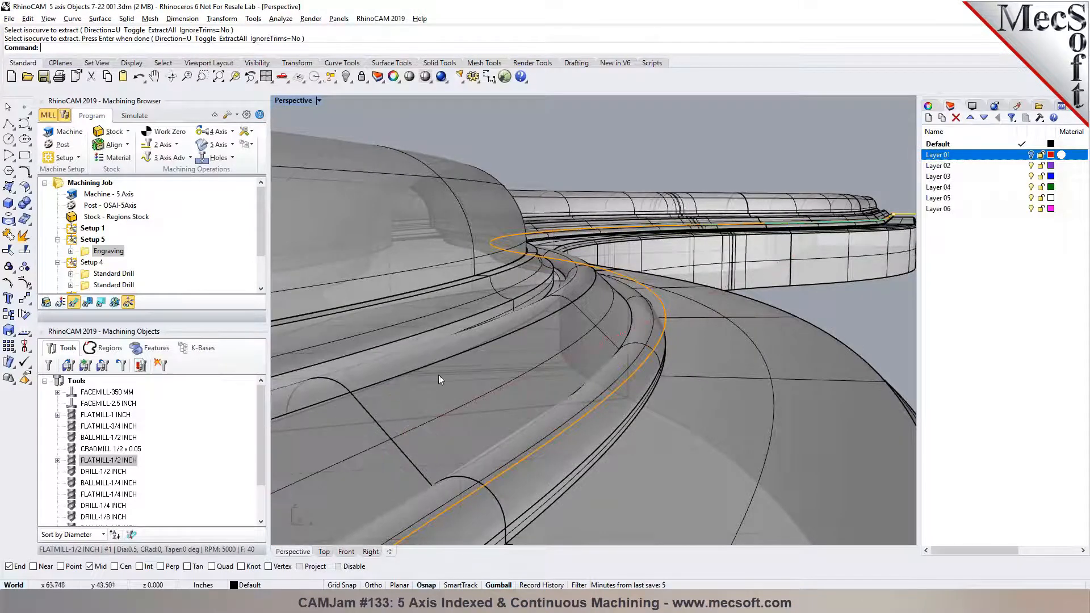
key(Return)
click(476, 414)
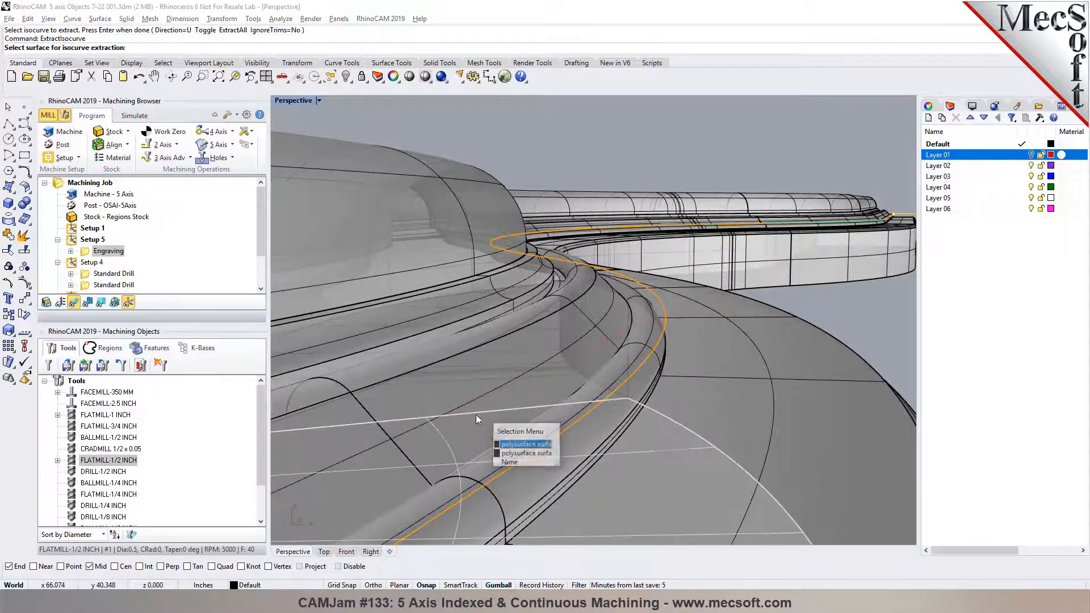
click(510, 462)
click(449, 449)
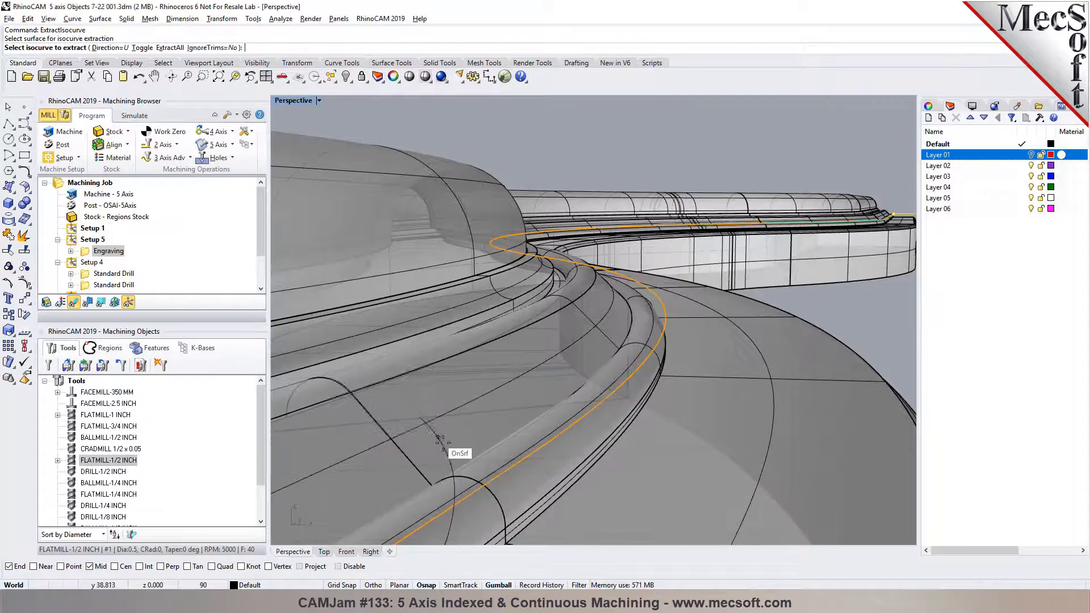
right_drag(459, 445, 479, 445)
key(Escape)
click(529, 417)
key(Escape)
scroll(524, 400, down, 6)
scroll(489, 422, up, 6)
scroll(526, 393, down, 2)
scroll(528, 394, down, 3)
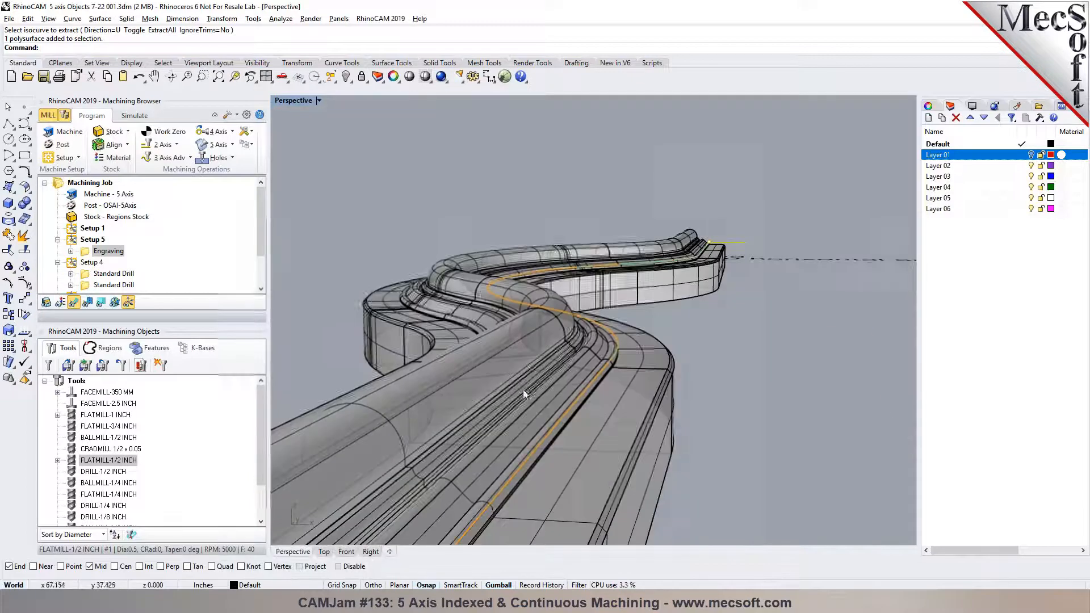
Explode the casing polysurface into separate surfaces.
right_drag(537, 404, 551, 391)
click(76, 187)
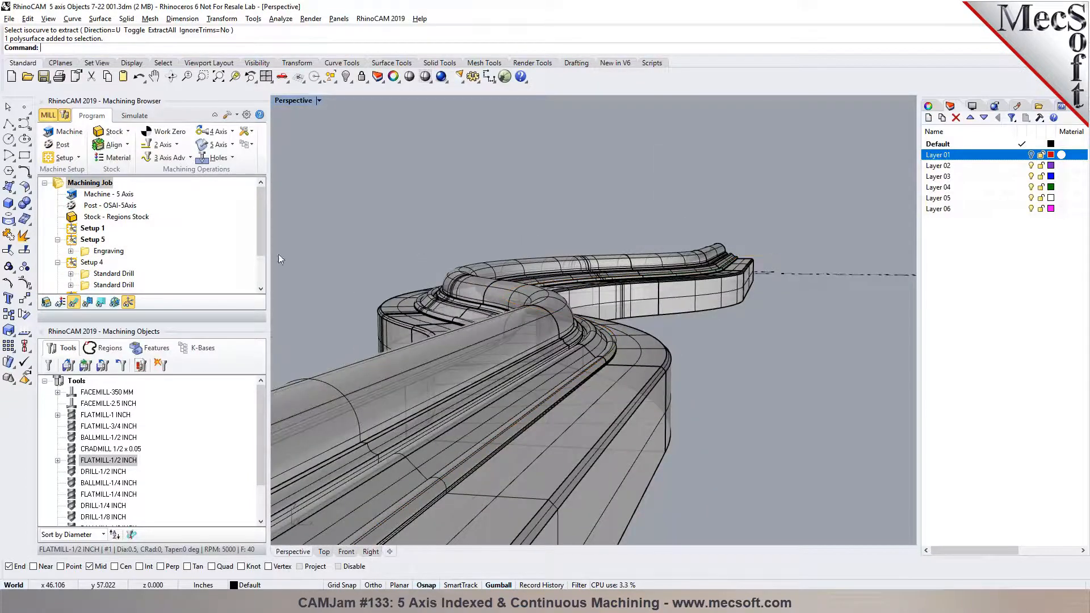
click(635, 434)
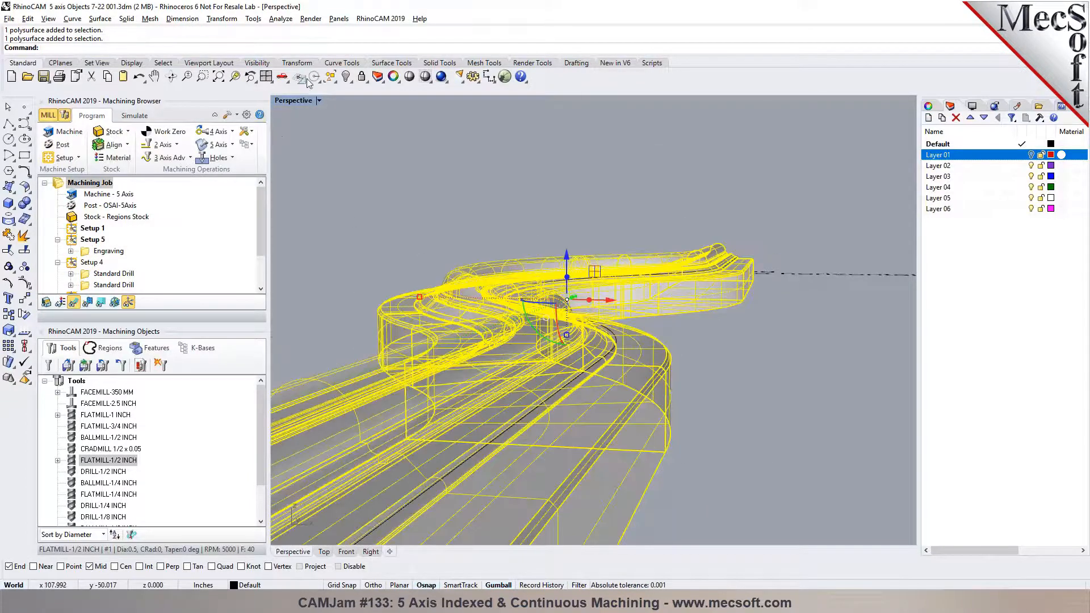
click(24, 236)
key(Escape)
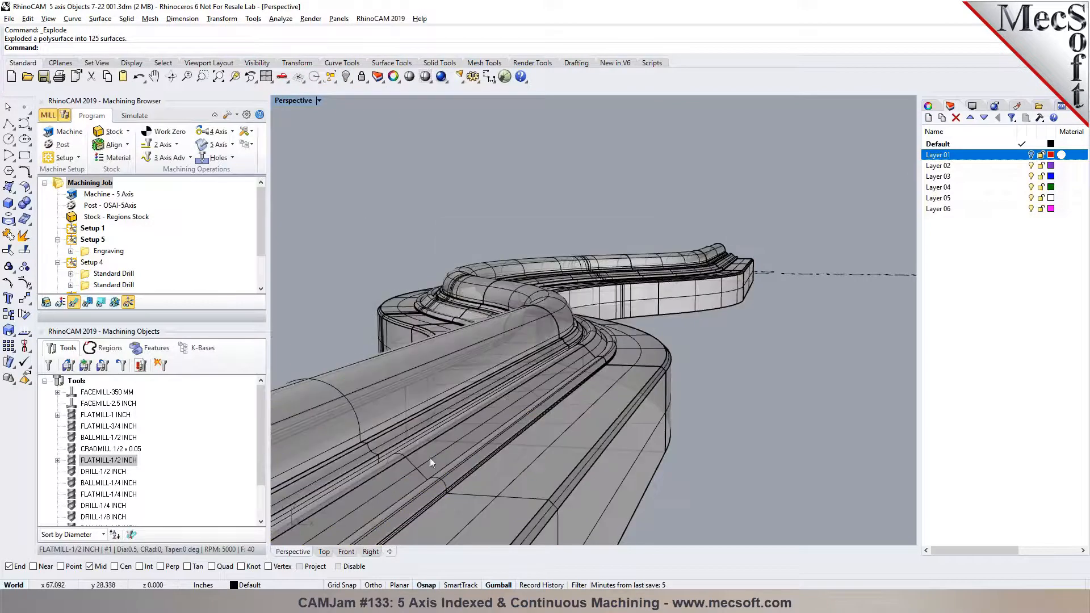
Select the sloping strip face on the casing's straight section beside the profile groove.
click(427, 481)
click(448, 517)
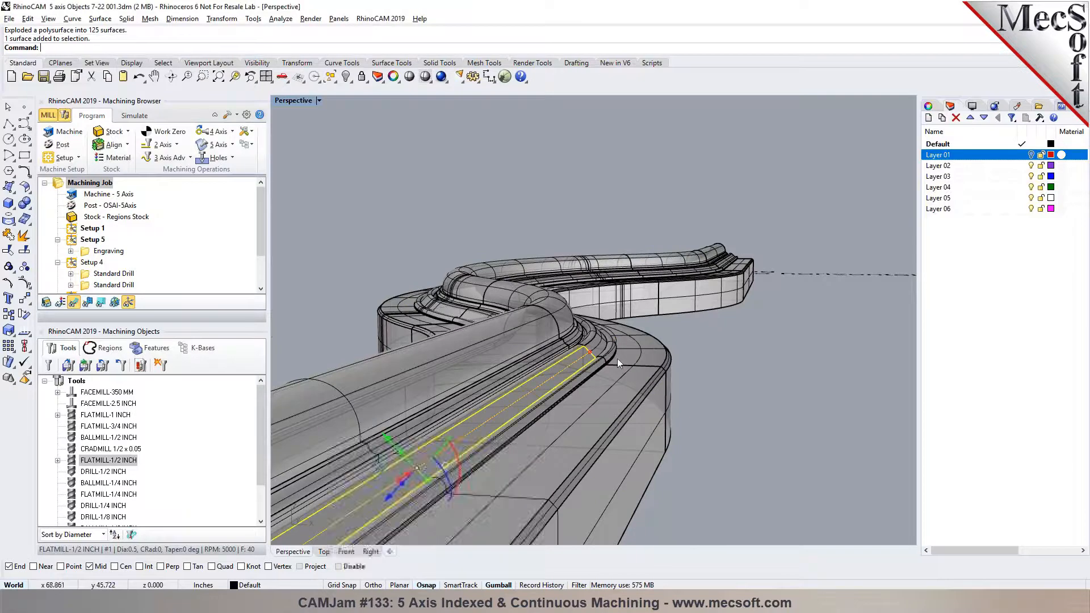
scroll(585, 344, up, 5)
right_drag(585, 344, 438, 370)
scroll(681, 362, up, 5)
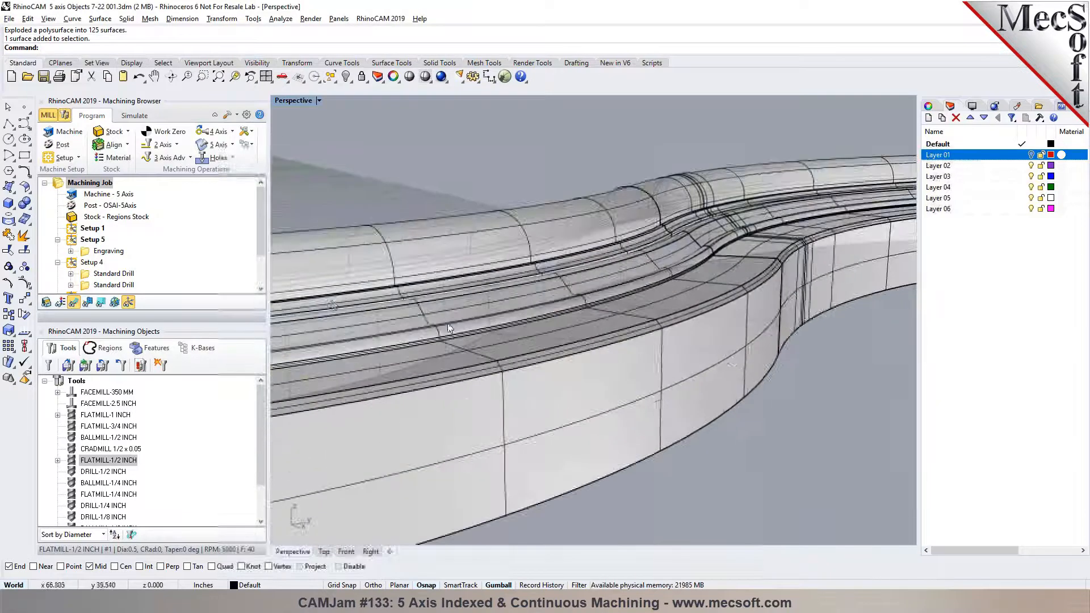
right_drag(560, 350, 488, 346)
click(367, 335)
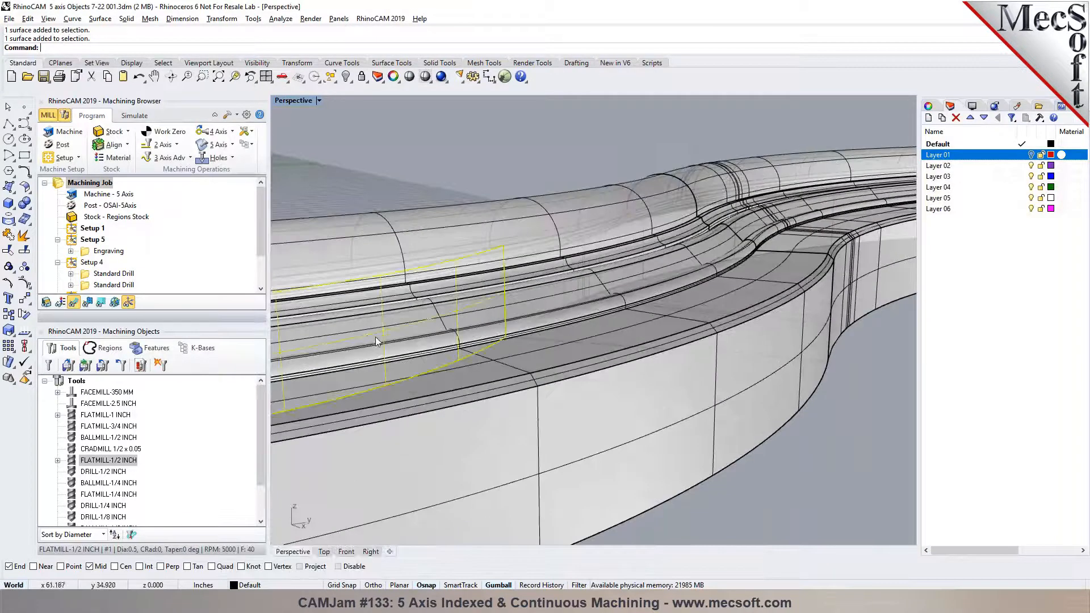
right_drag(554, 392, 806, 431)
scroll(806, 431, down, 5)
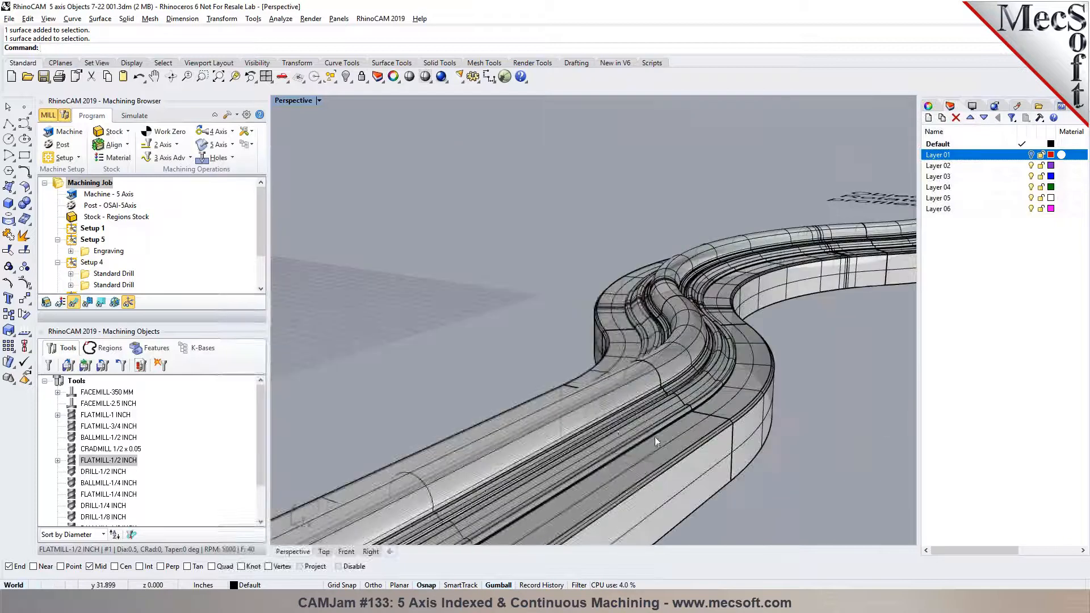
scroll(648, 437, down, 3)
right_drag(707, 445, 683, 488)
click(686, 496)
Add the adjoining curved strip face beyond the straight section to the selection, deselecting any neighbouring face picked by mistake.
scroll(834, 274, up, 2)
right_drag(833, 274, 754, 318)
scroll(823, 277, down, 4)
scroll(834, 257, up, 4)
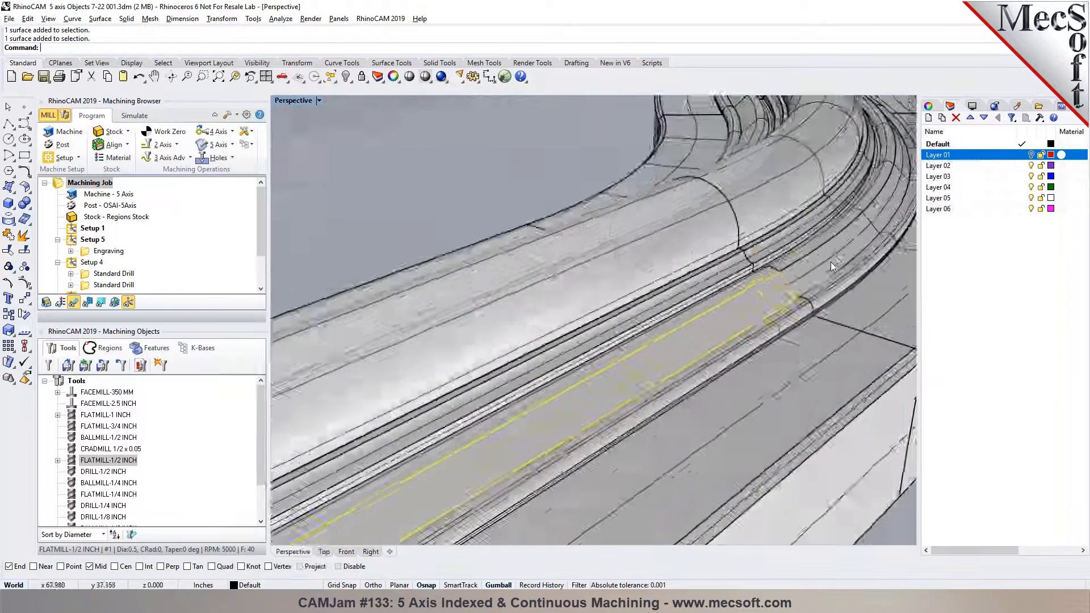
scroll(834, 257, up, 2)
shift+click(793, 290)
ctrl+click(803, 292)
right_drag(803, 292, 613, 274)
scroll(613, 274, down, 6)
right_drag(723, 345, 589, 347)
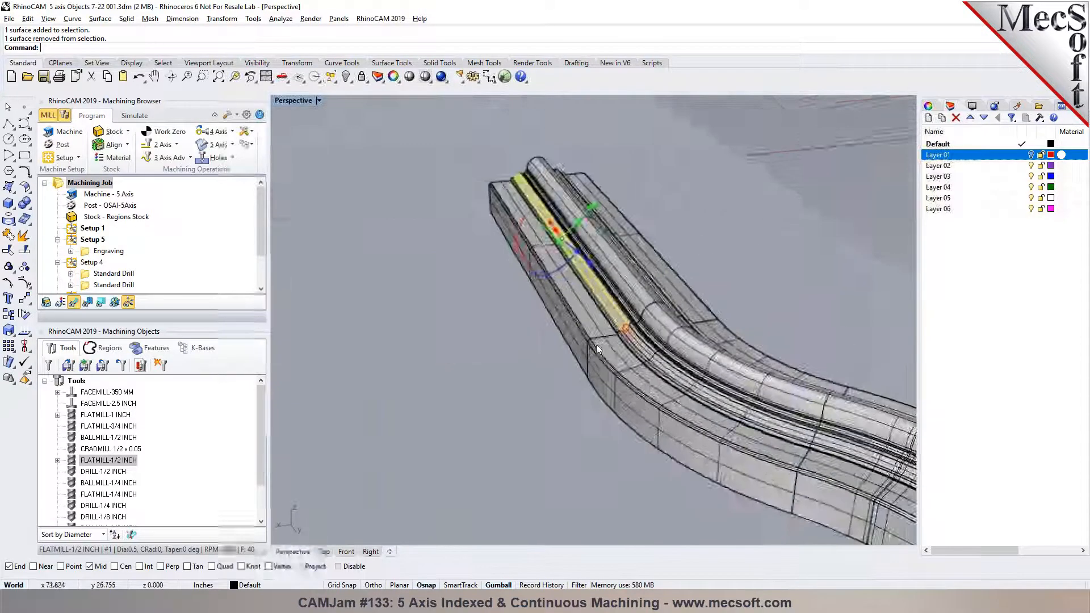
scroll(699, 322, up, 6)
scroll(699, 321, down, 2)
scroll(628, 322, up, 8)
shift+click(628, 322)
ctrl+click(629, 322)
right_drag(654, 314, 574, 183)
shift+click(630, 298)
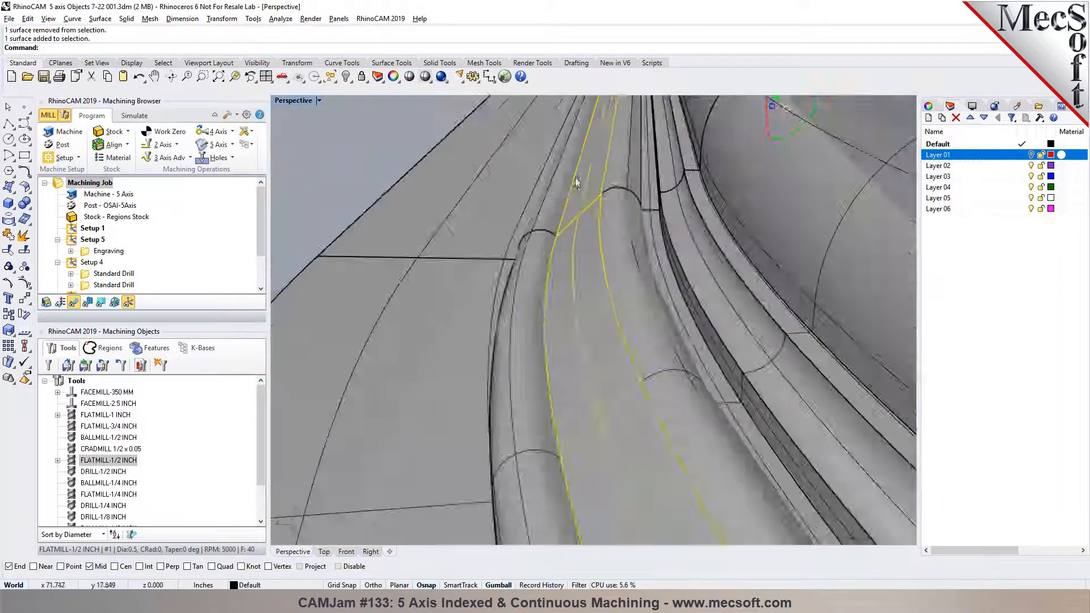
Add the remaining strip faces through the bends to the opposite straight end of the casing to the selection.
scroll(581, 139, down, 7)
right_drag(828, 381, 796, 372)
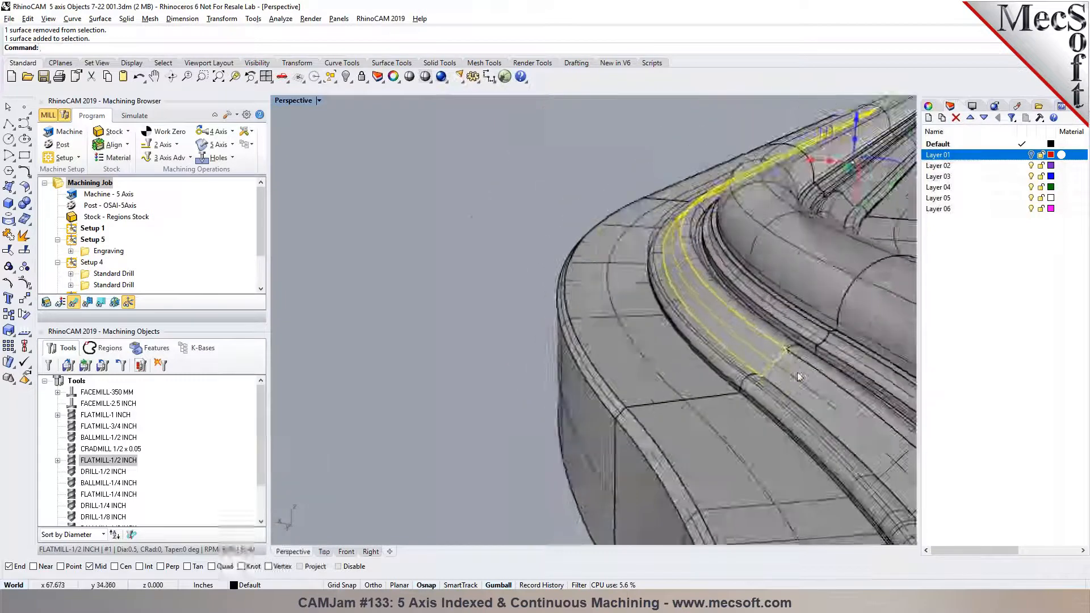
scroll(796, 373, down, 3)
shift+click(798, 359)
right_drag(714, 334, 738, 334)
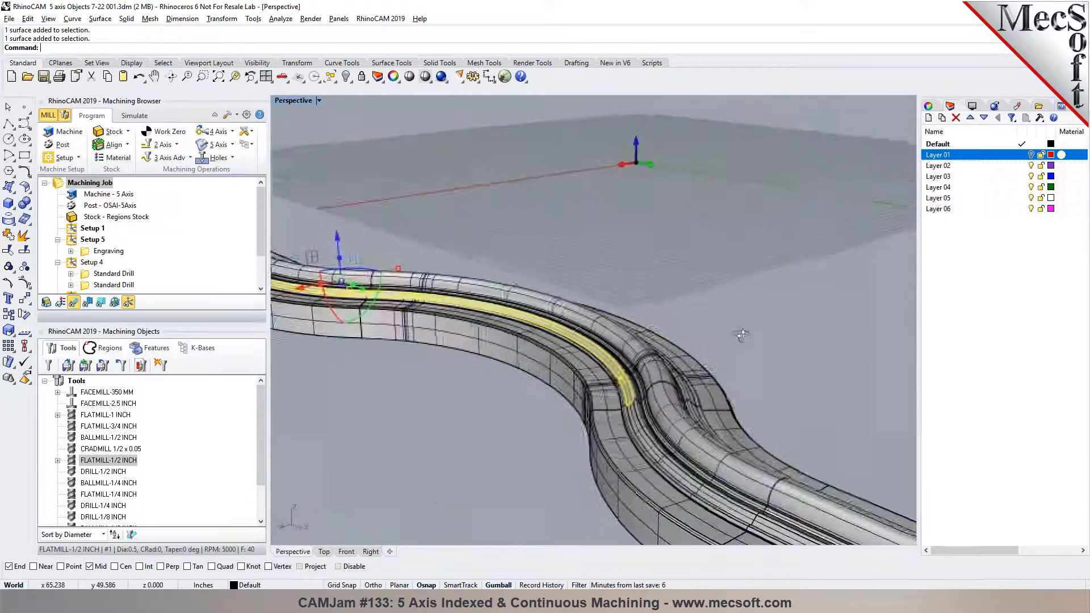
scroll(624, 432, up, 8)
shift+click(648, 397)
scroll(526, 165, down, 7)
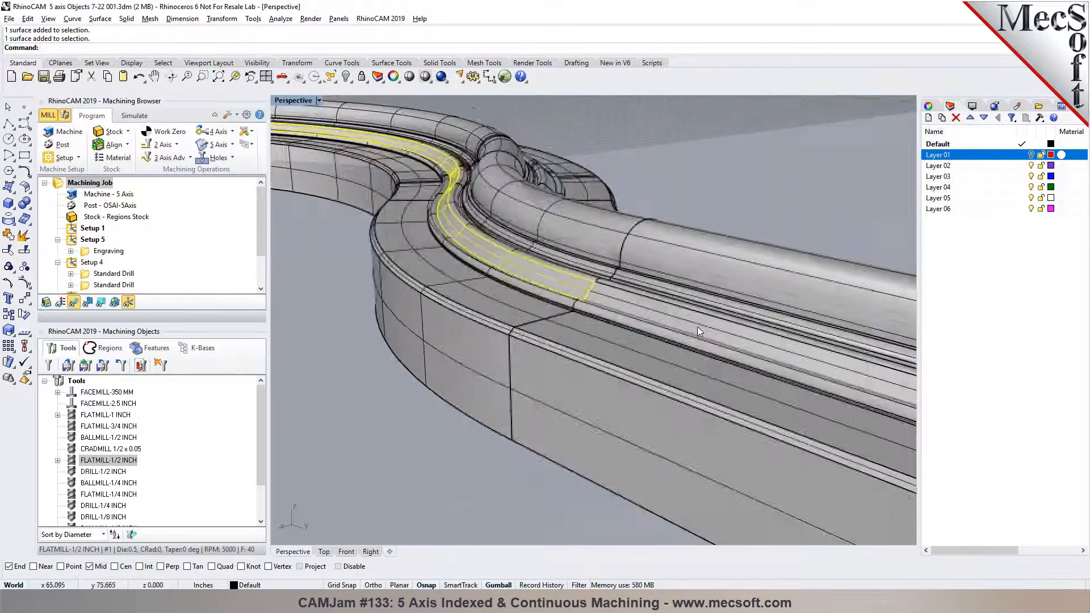
scroll(585, 287, up, 8)
scroll(568, 278, down, 10)
scroll(668, 330, up, 6)
scroll(670, 327, up, 5)
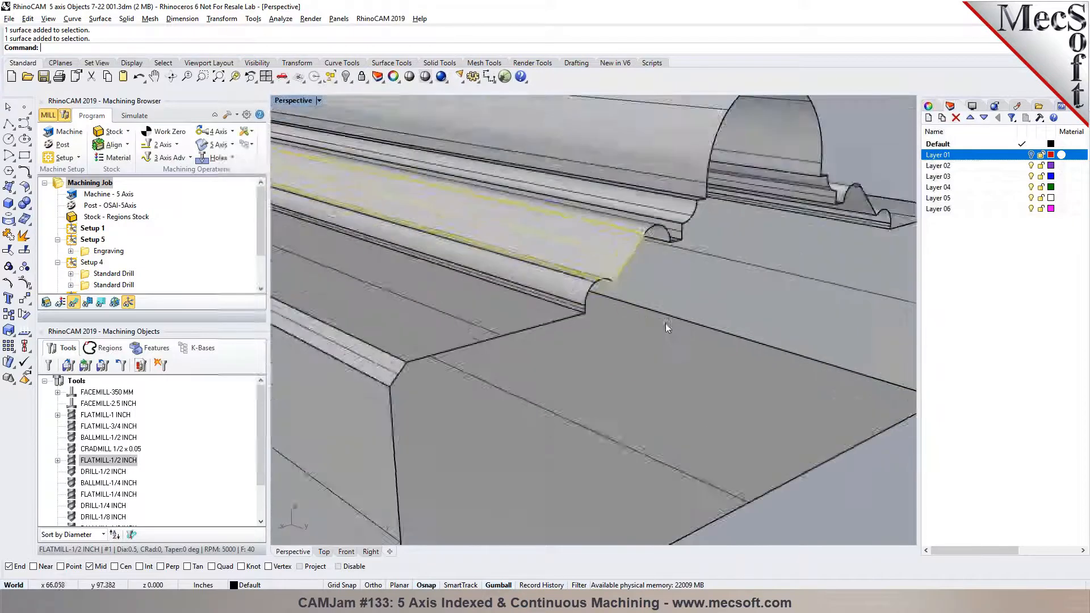
scroll(684, 316, down, 5)
Invert the selection and hide everything except the continuous strip of profile faces.
right_drag(486, 315, 740, 340)
scroll(795, 301, down, 8)
scroll(795, 301, down, 8)
right_drag(570, 372, 657, 352)
scroll(655, 349, down, 9)
scroll(605, 386, up, 6)
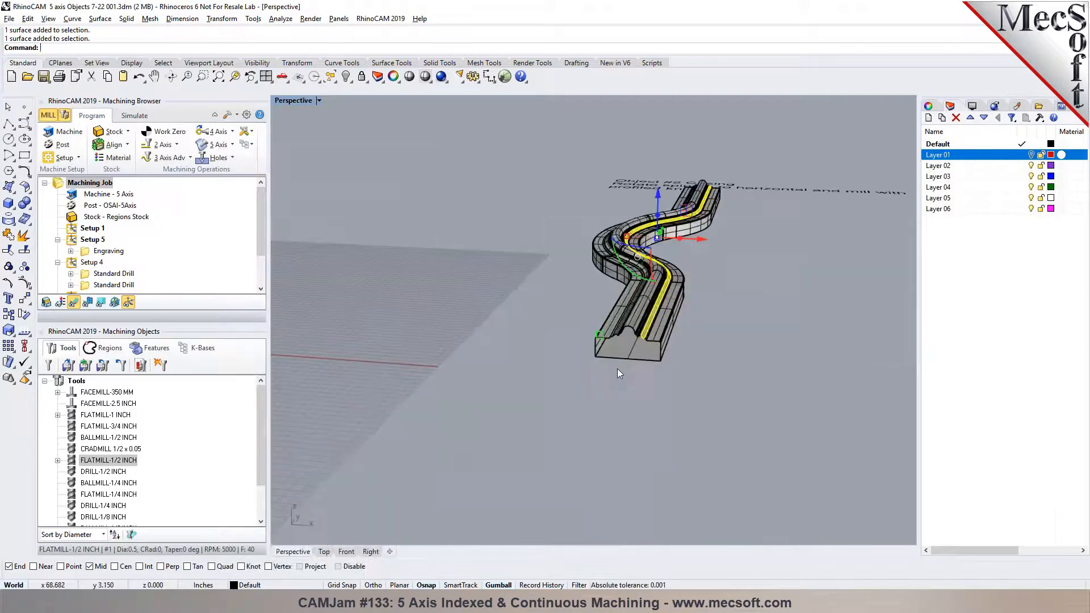
key(ctrl+a)
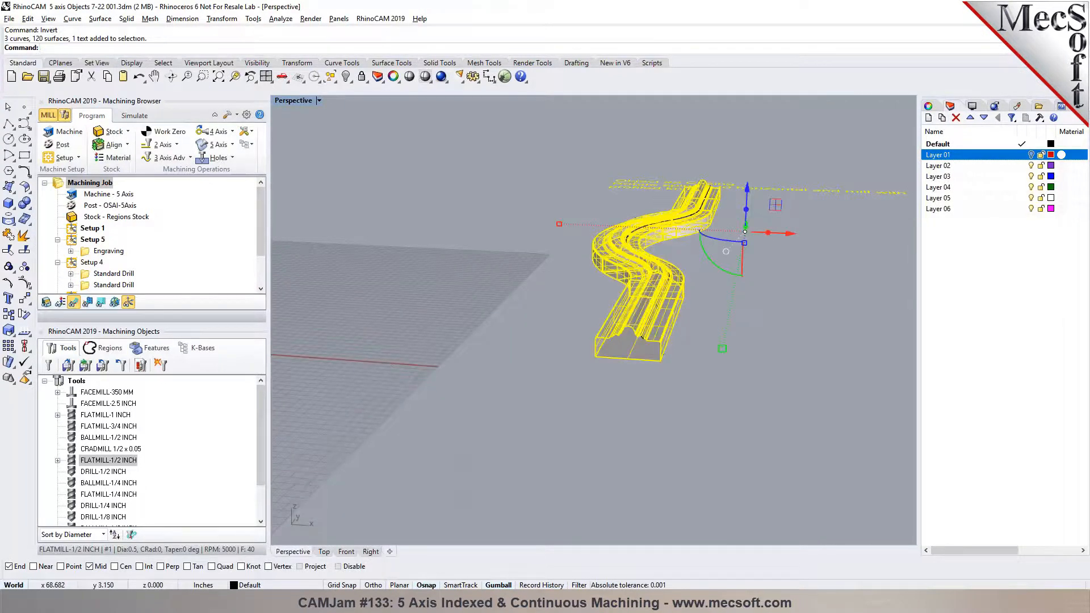
key(ctrl+h)
Duplicate the outer edge of all five strip faces with DupEdge, from one straight end to the other.
scroll(649, 328, up, 7)
right_drag(686, 365, 663, 360)
scroll(663, 360, up, 4)
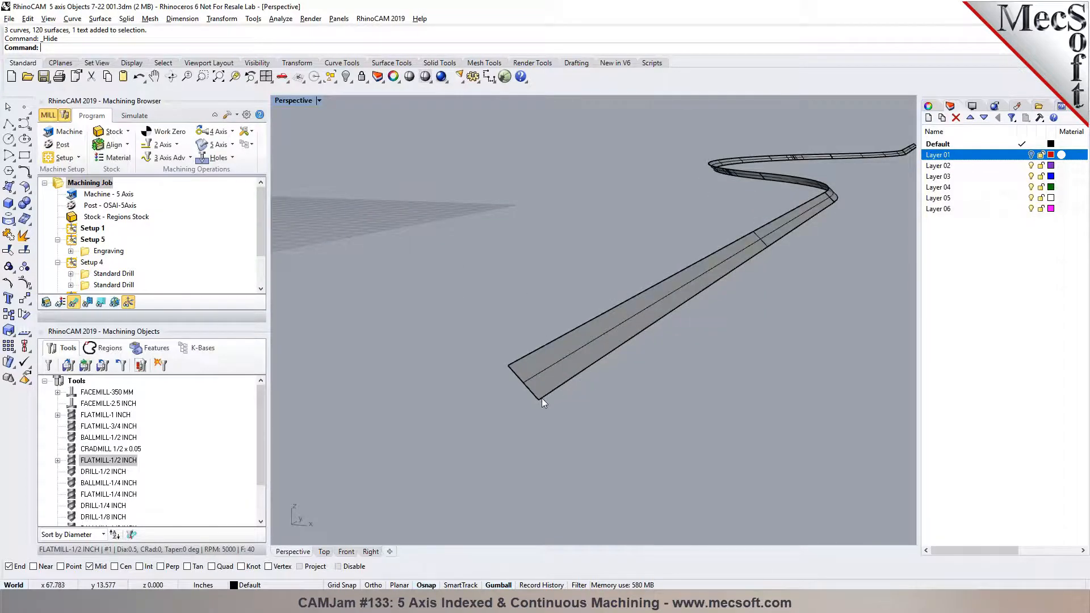
scroll(490, 381, down, 2)
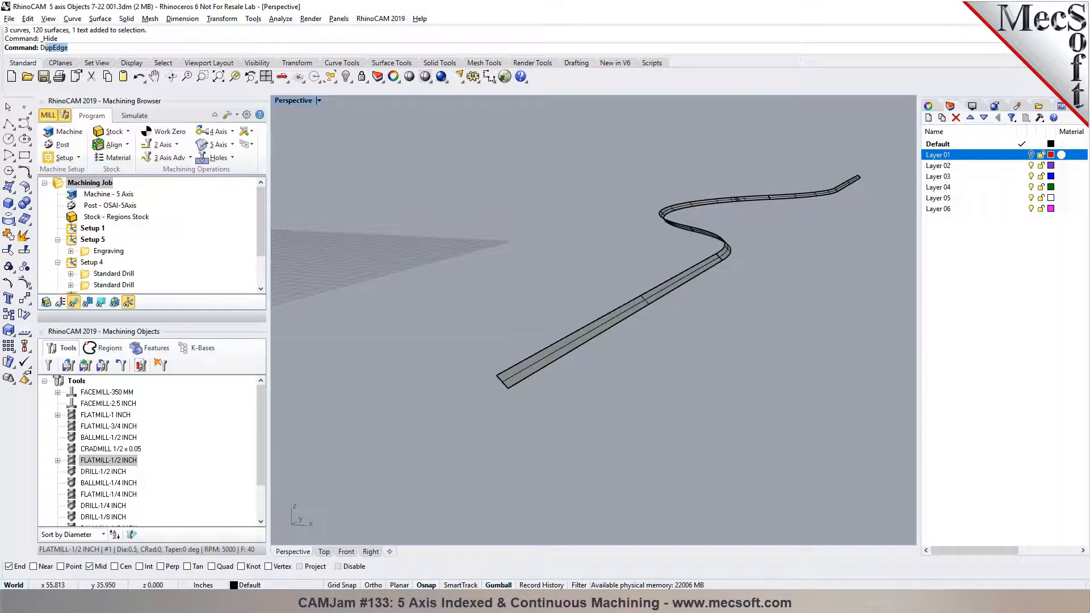
key(BackSpace)
text(pEdge)
key(Return)
click(684, 282)
click(727, 254)
scroll(704, 229, up, 3)
right_drag(700, 227, 467, 269)
scroll(467, 269, down, 4)
scroll(747, 237, up, 2)
click(745, 236)
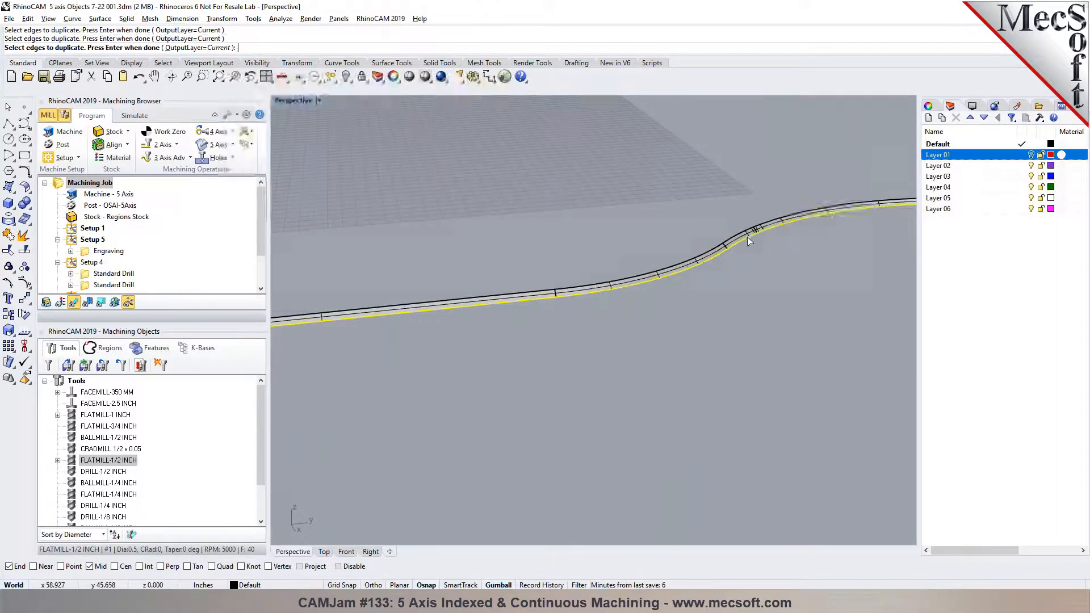
scroll(863, 240, down, 3)
scroll(863, 240, up, 6)
click(838, 216)
scroll(681, 267, down, 3)
scroll(871, 233, down, 2)
scroll(768, 233, up, 4)
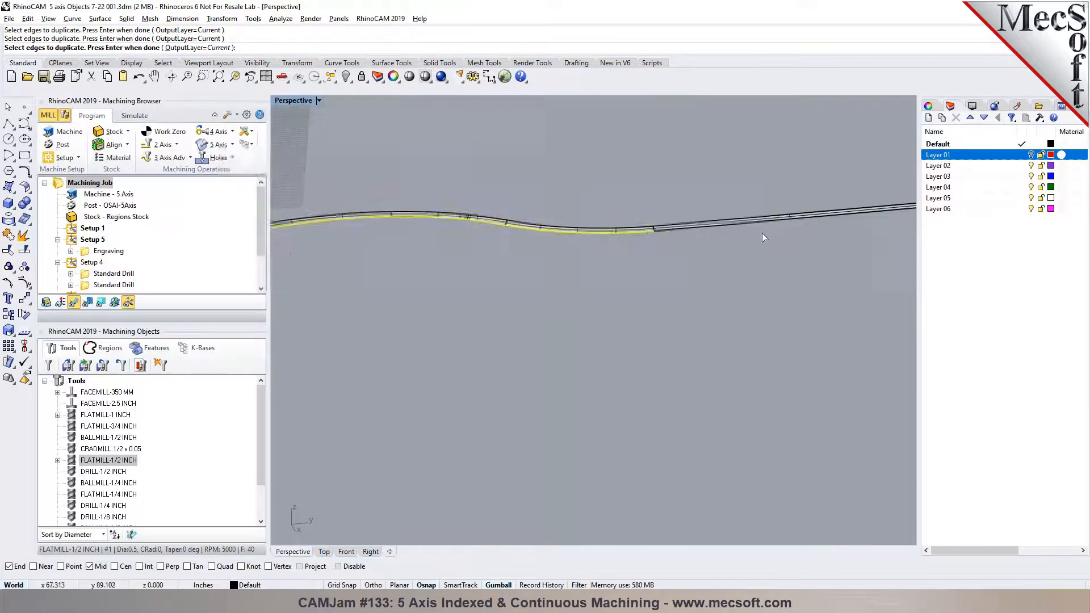
click(759, 226)
key(Return)
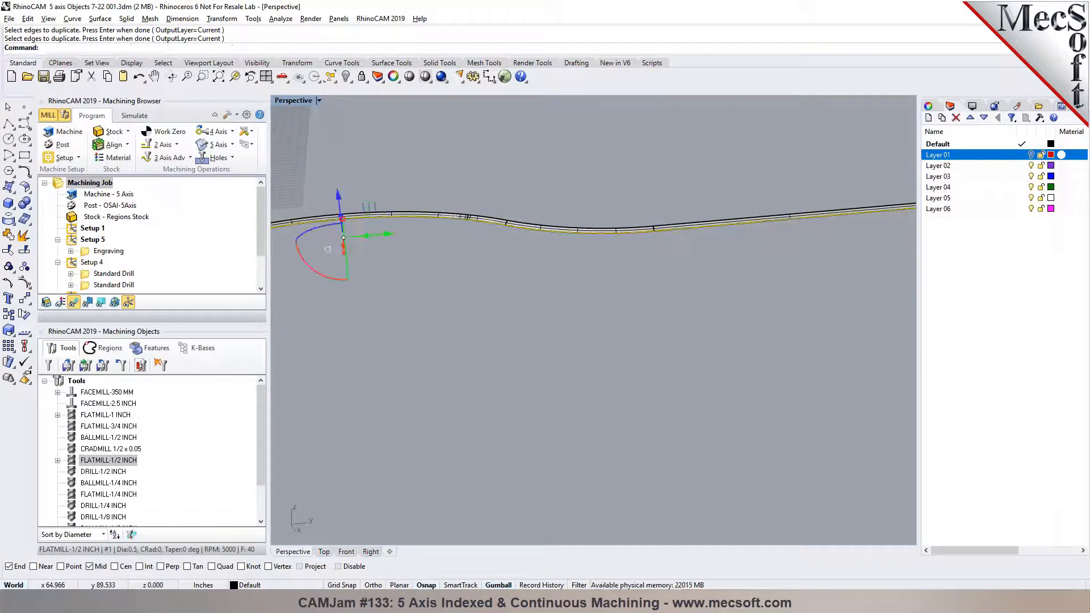
Join the five duplicated edges into one open curve and activate Setup 1 in the machining job.
right_drag(802, 256, 659, 352)
click(659, 353)
scroll(500, 301, up, 6)
right_drag(431, 305, 583, 273)
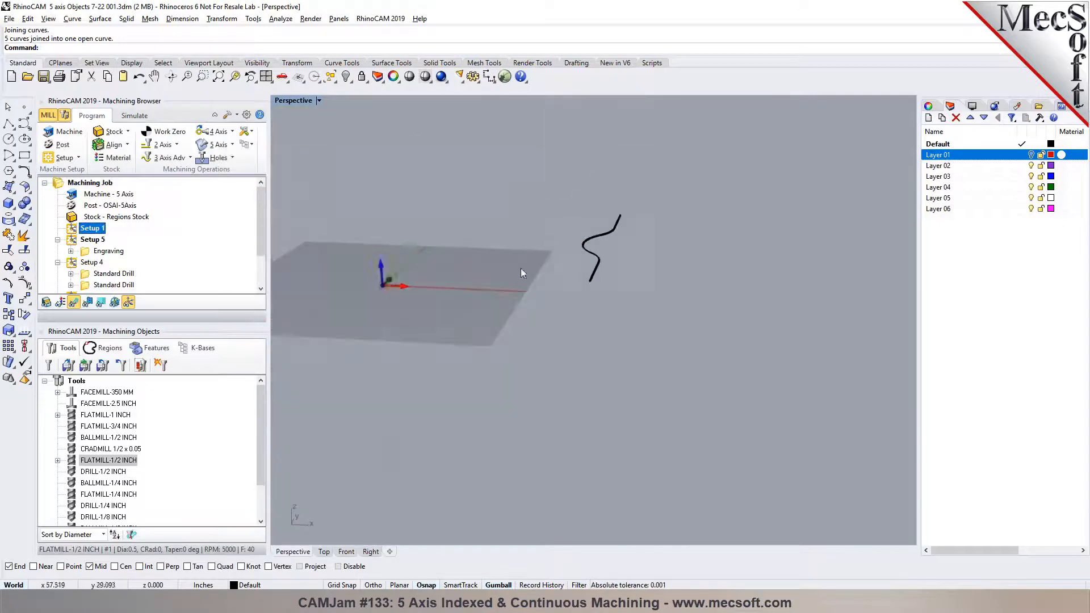
Start a 5 Axis Curve Projection operation and assign the joined edge curve as the curve to project.
scroll(543, 265, up, 3)
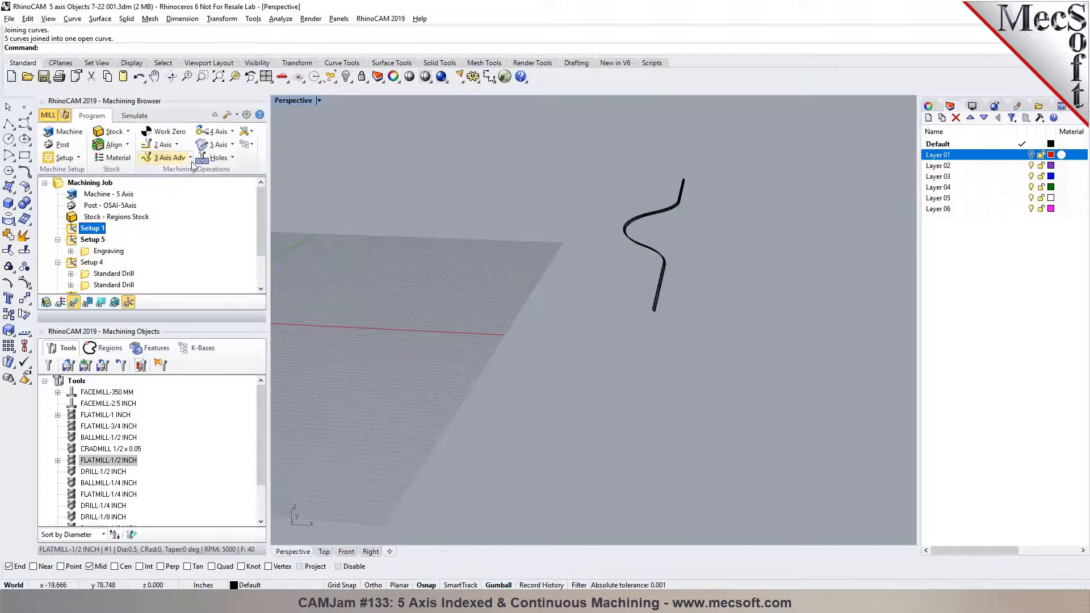
click(216, 145)
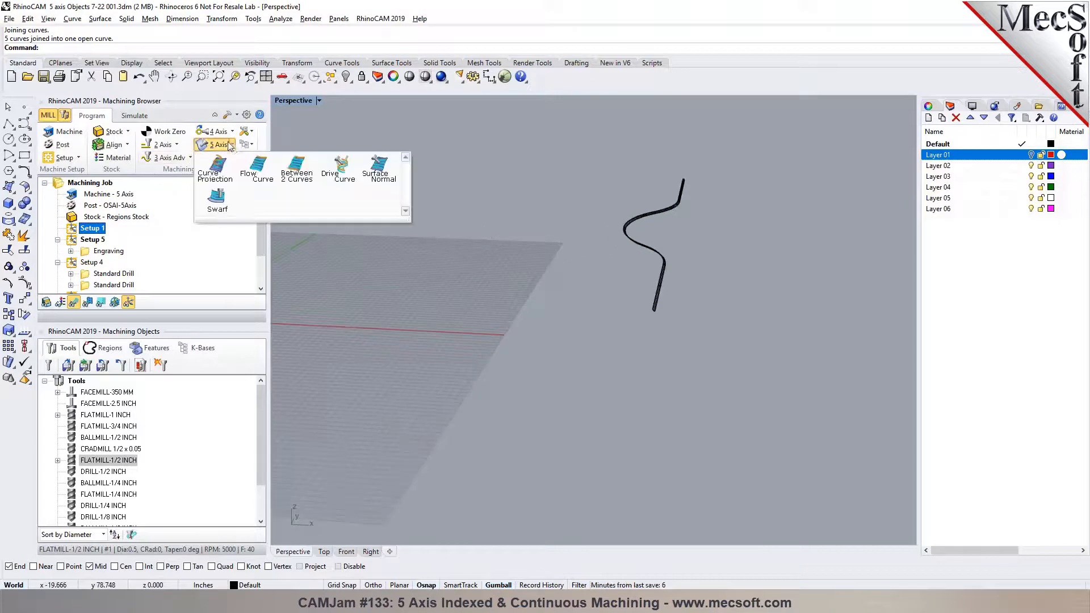
click(223, 170)
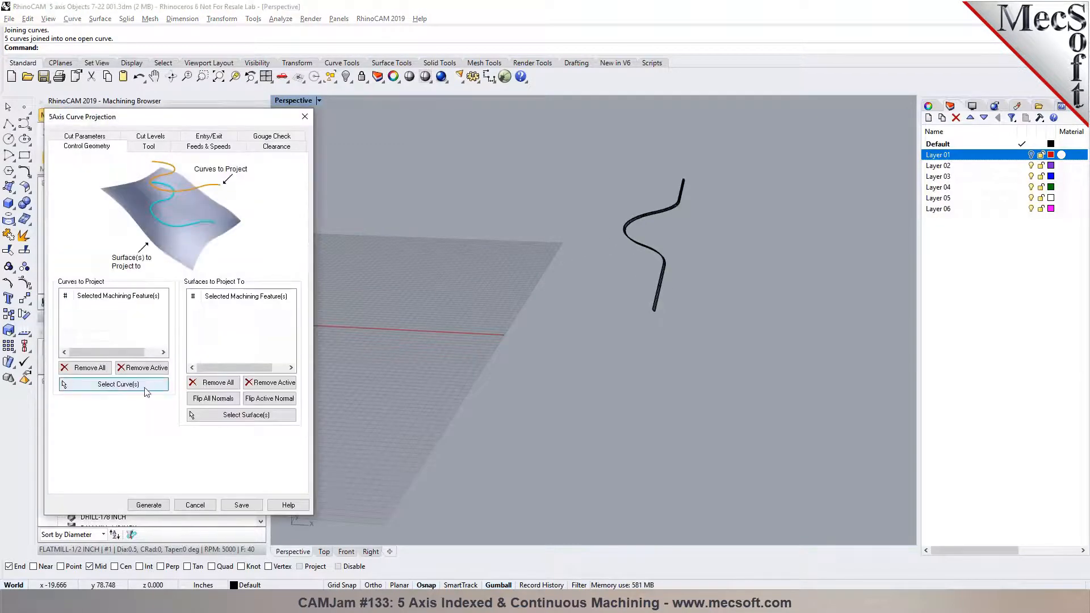
click(142, 390)
scroll(658, 311, up, 5)
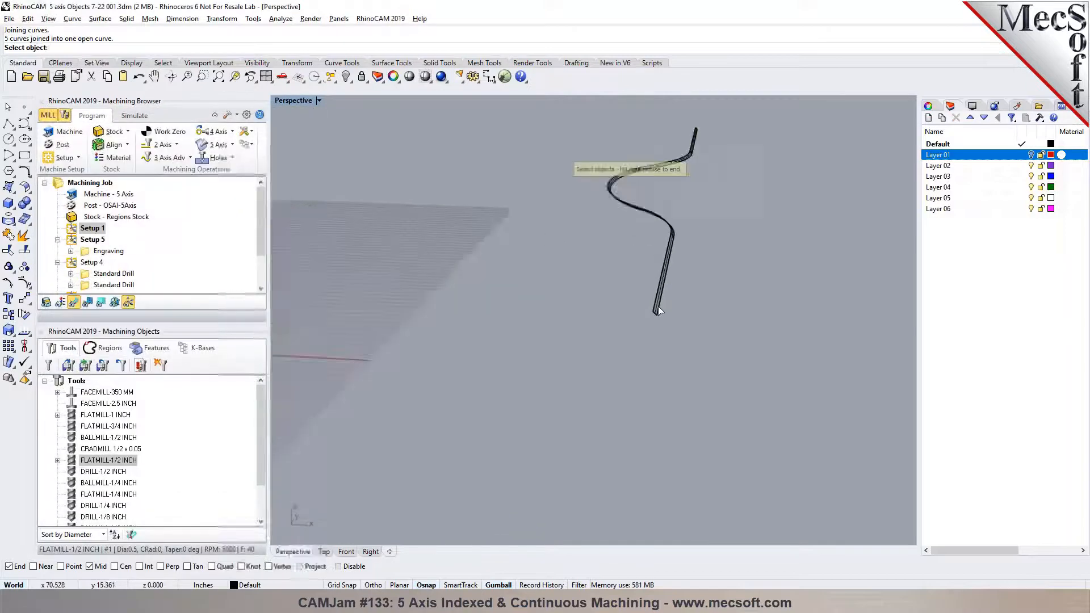
scroll(661, 310, up, 1)
click(666, 316)
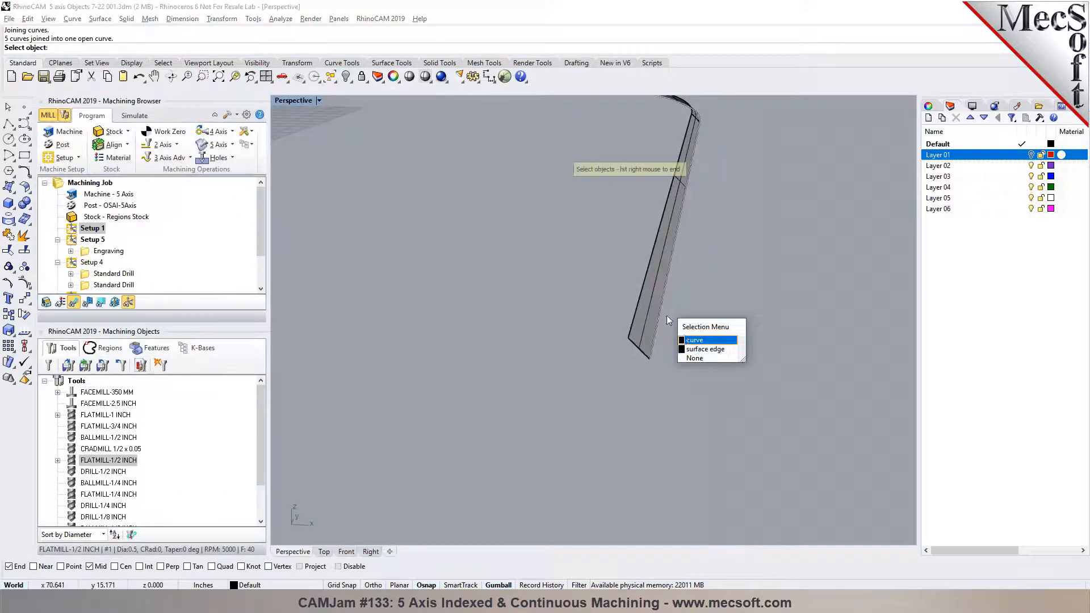
click(694, 340)
right_click(681, 346)
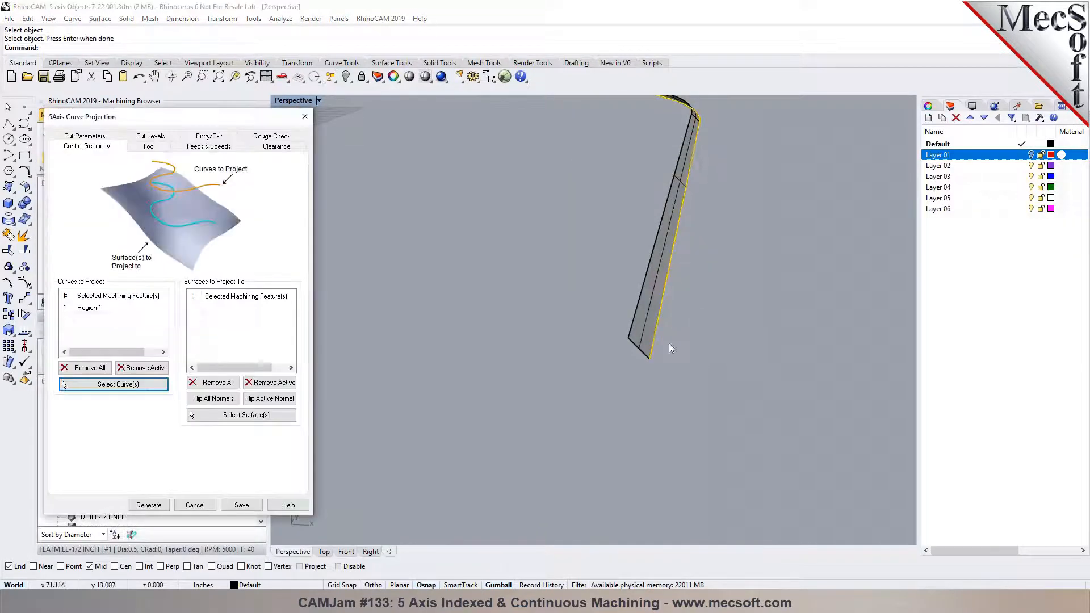
Assign the five strip faces as the surfaces to project to in the Curve Projection operation.
click(232, 416)
mouse_move(647, 298)
right_down()
mouse_move(687, 128)
mouse_move(602, 267)
mouse_move(475, 272)
mouse_move(652, 244)
mouse_move(588, 290)
right_up()
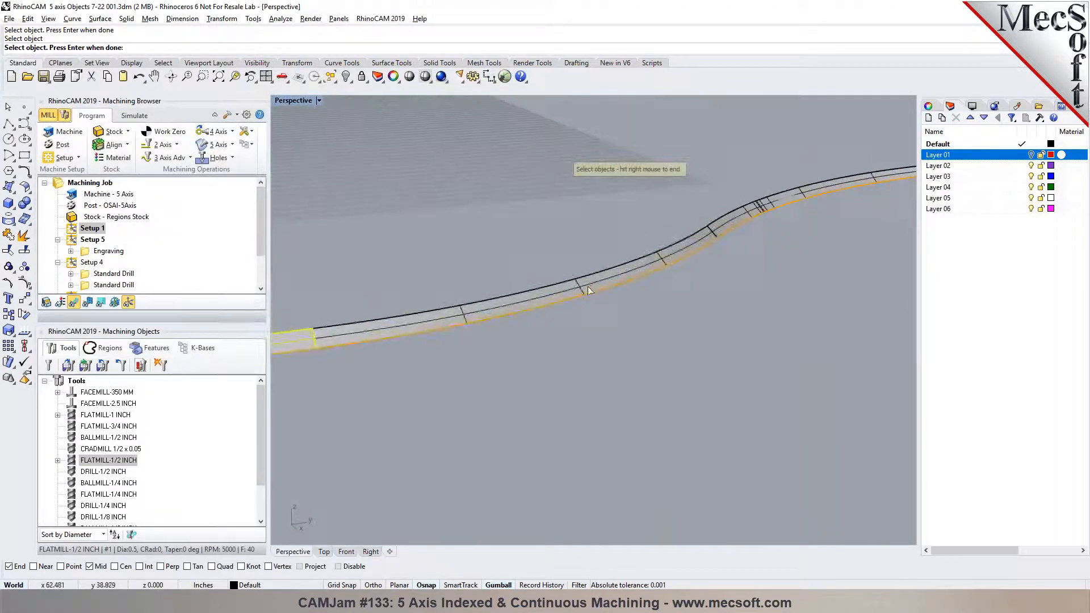
click(589, 287)
click(755, 210)
mouse_move(752, 210)
right_down()
mouse_move(646, 200)
mouse_move(777, 203)
mouse_move(799, 173)
mouse_move(754, 225)
right_up()
click(751, 222)
right_drag(604, 214, 810, 245)
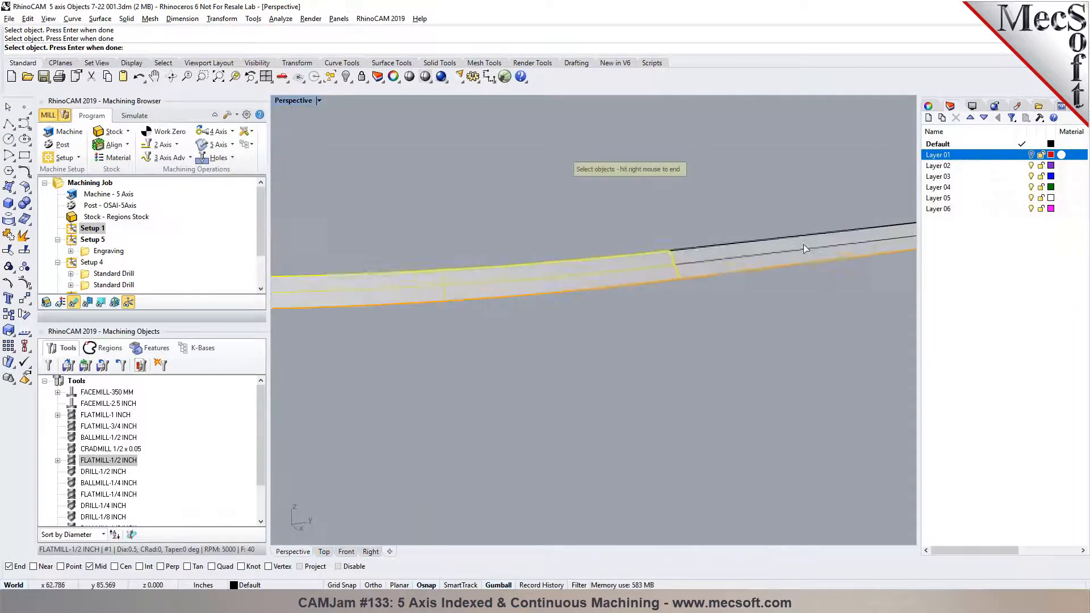
click(799, 257)
scroll(803, 218, down, 12)
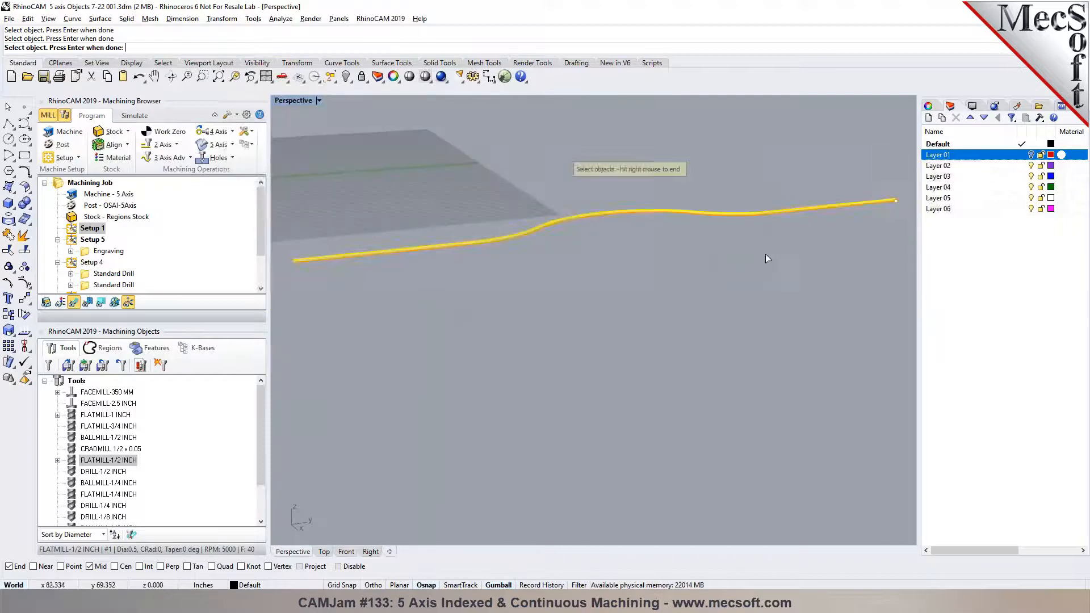
right_click(758, 245)
Check the normal direction of each of the projection surfaces 1 to 5.
right_drag(668, 266, 373, 308)
click(248, 309)
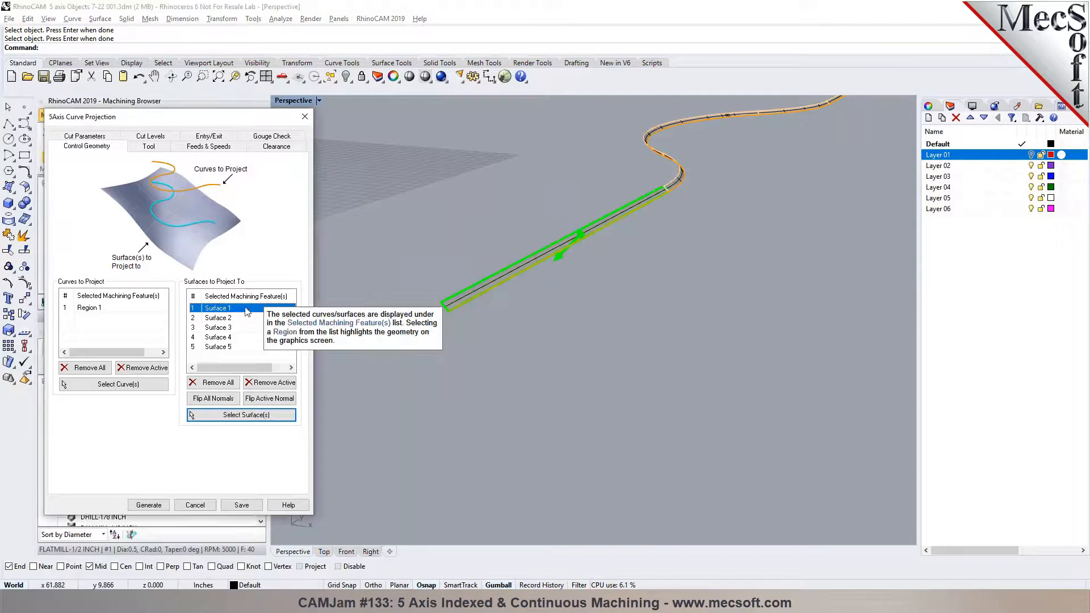
right_drag(742, 304, 786, 286)
click(233, 318)
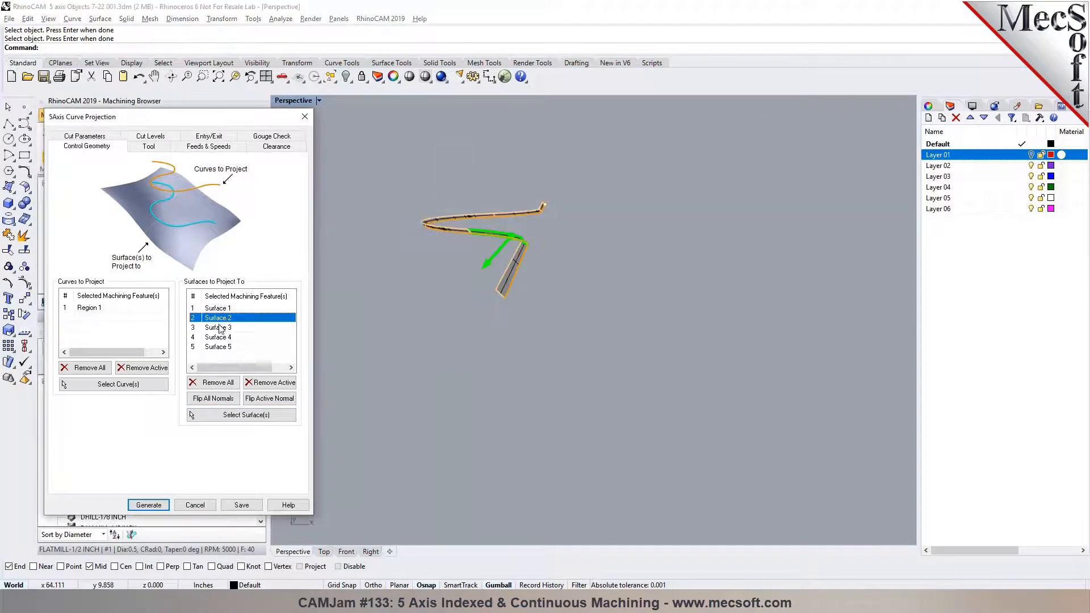
click(221, 329)
click(221, 338)
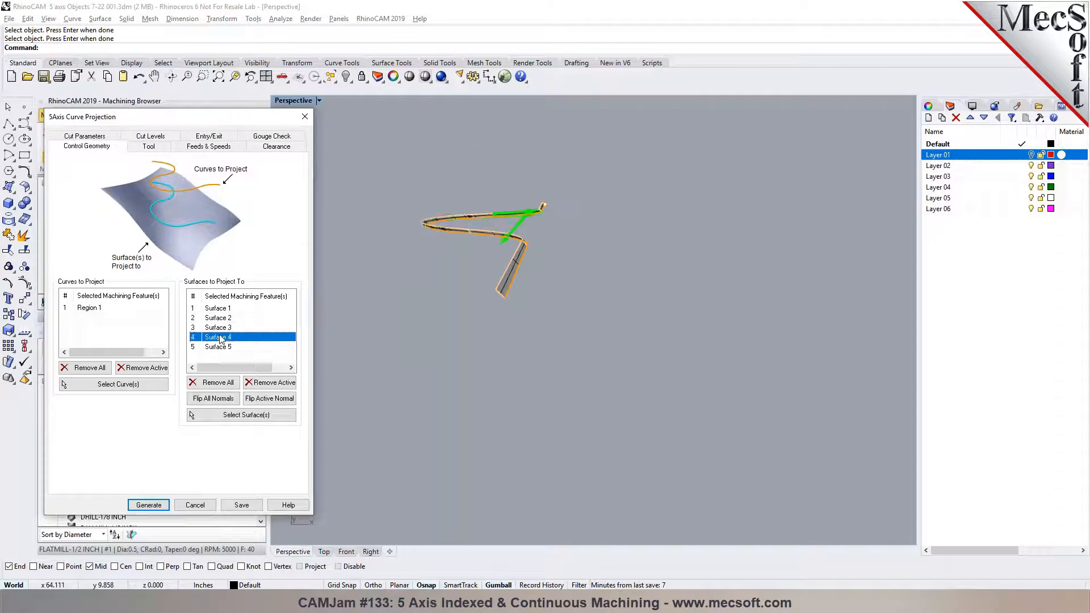
click(221, 347)
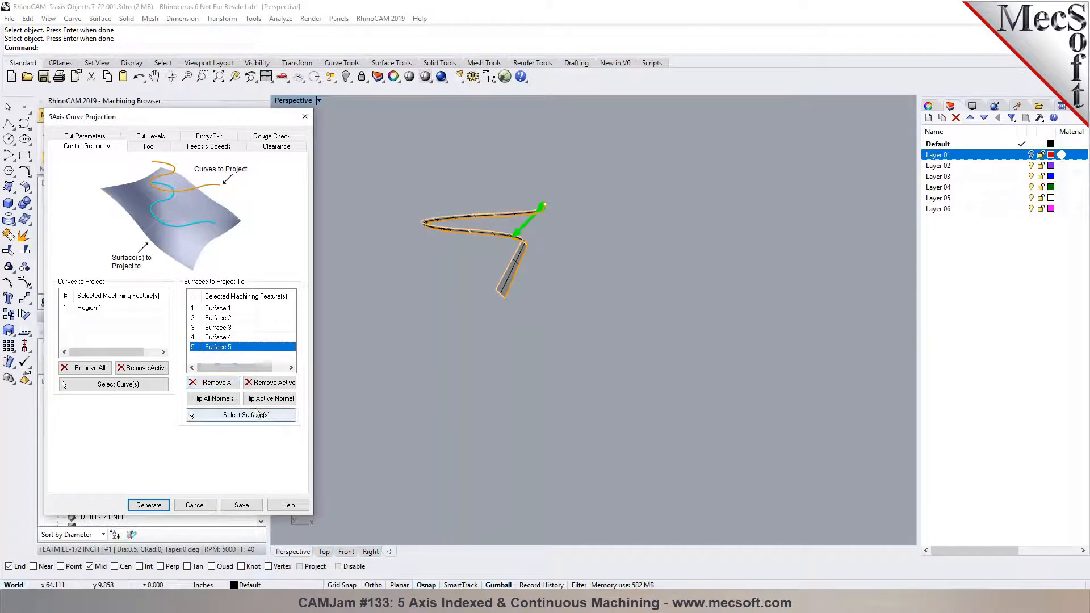
Highlight Surfaces 1, 2, 4 and 5 of the projection list once more to compare their normals.
click(222, 307)
click(223, 318)
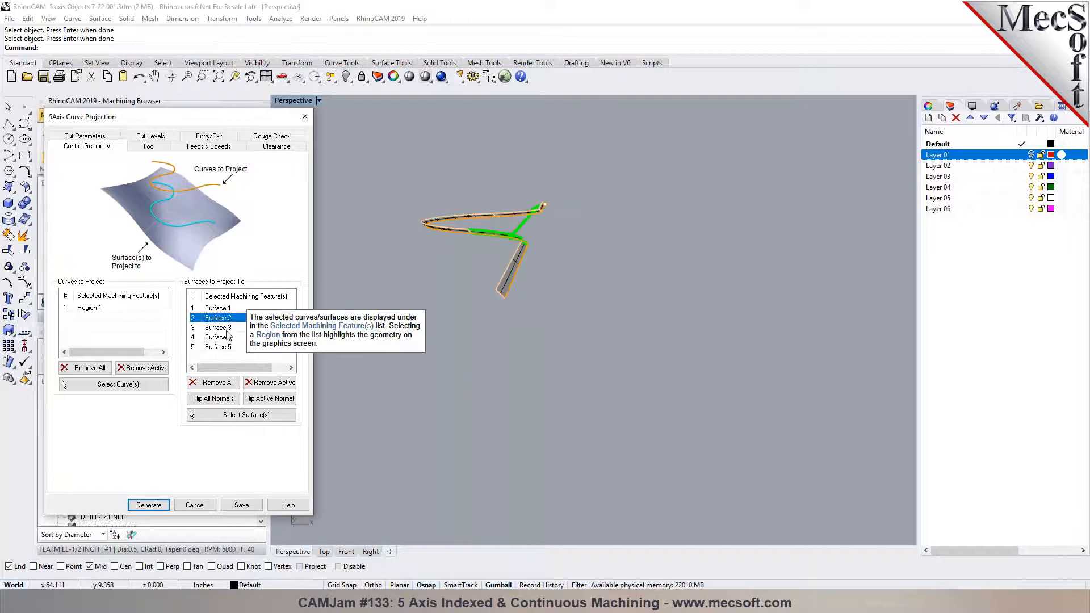
click(226, 337)
click(221, 347)
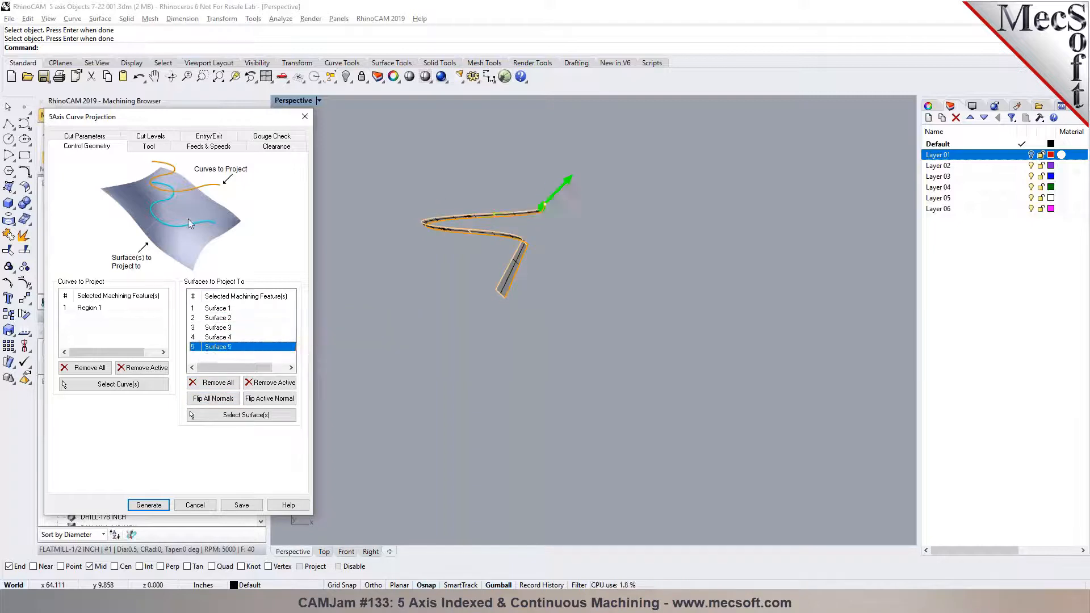
Review the tool, feeds, clearance and cut parameters of the Curve Projection operation and generate its toolpath.
click(147, 147)
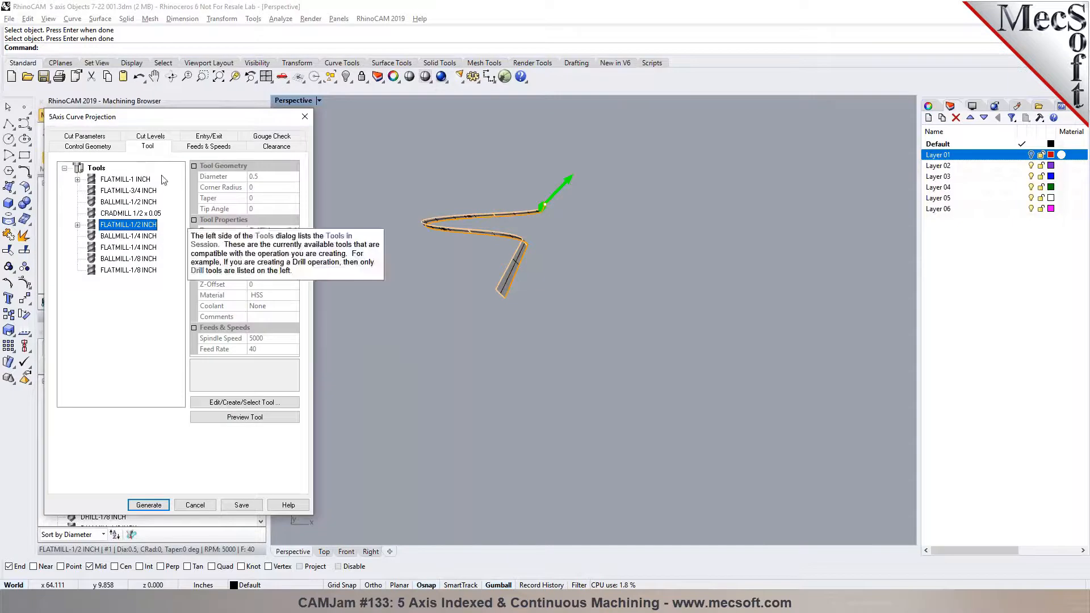
click(208, 147)
click(263, 149)
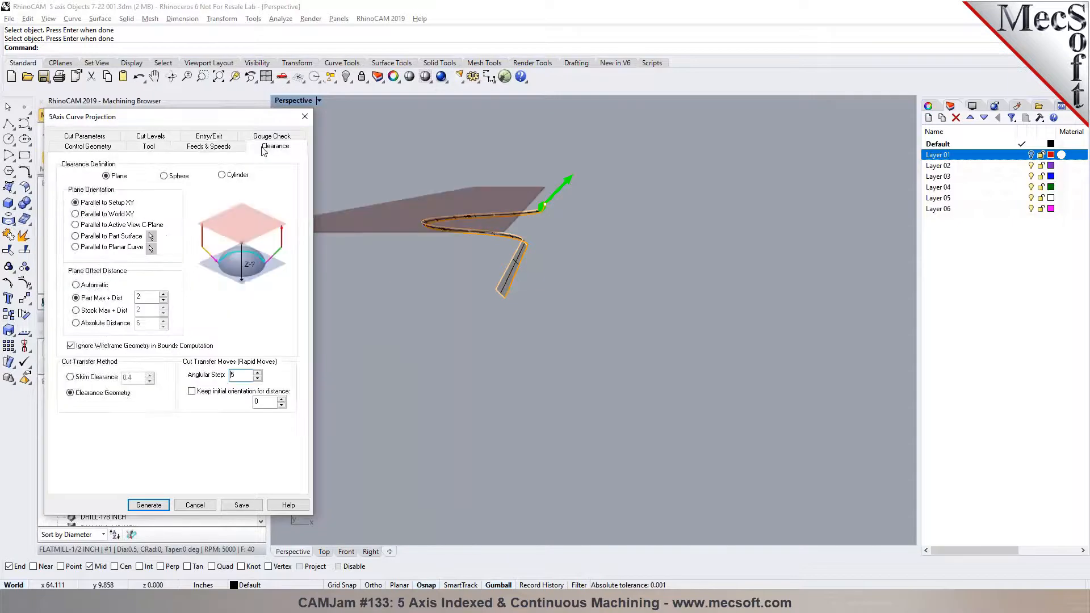
right_drag(707, 298, 681, 314)
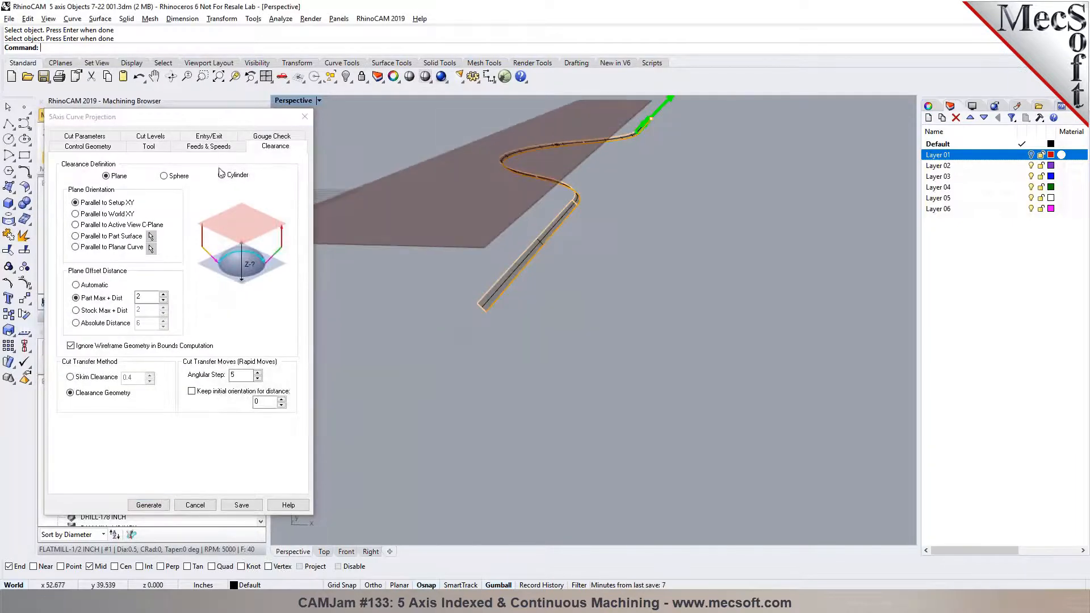
click(84, 138)
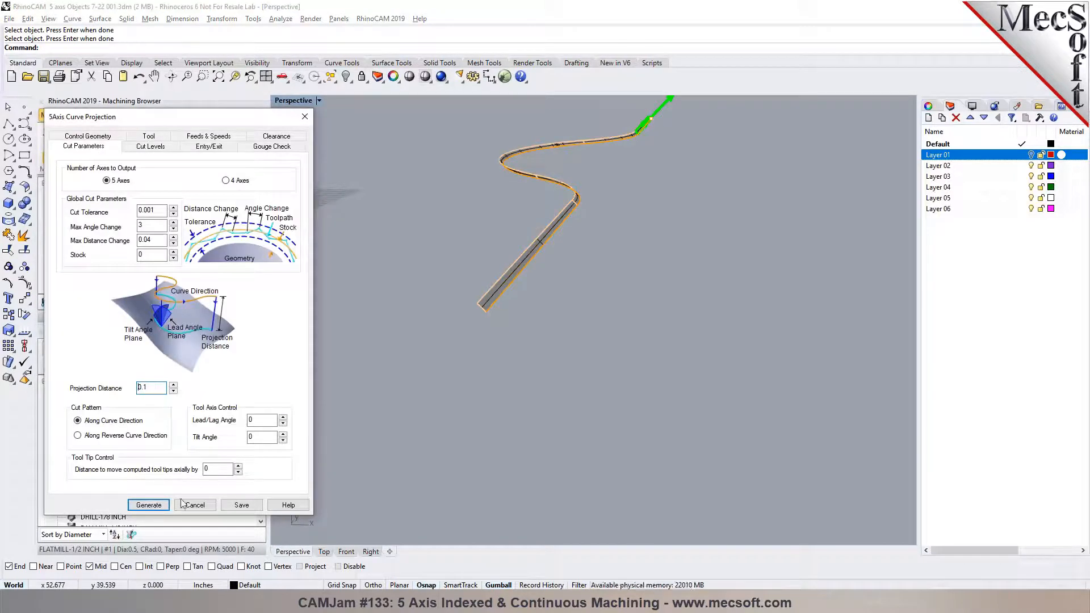
click(149, 505)
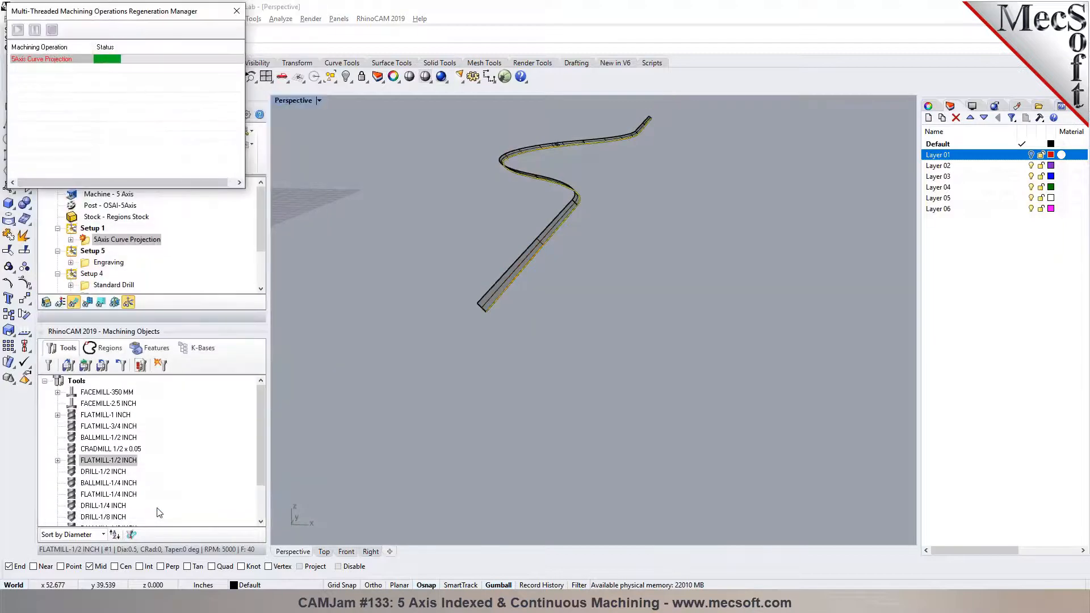
Simulate the 5 Axis Curve Projection toolpath with the stock hidden and examine the tool's tilt along the edge.
right_drag(475, 360, 525, 358)
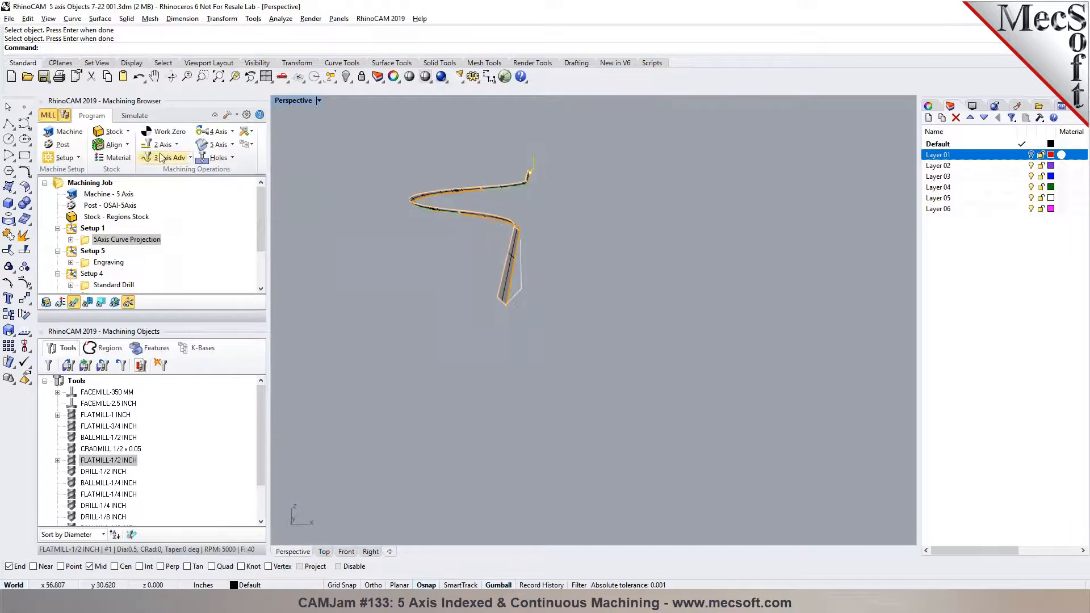
click(133, 115)
click(48, 303)
click(60, 303)
click(127, 146)
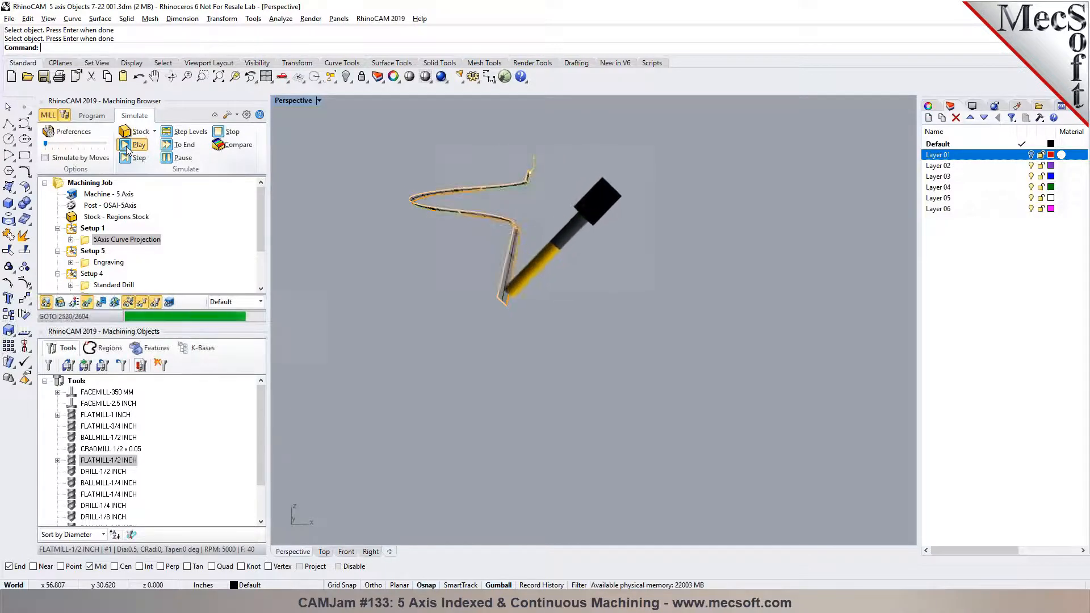
right_drag(567, 288, 450, 300)
scroll(450, 299, down, 3)
scroll(656, 227, up, 2)
scroll(406, 247, down, 5)
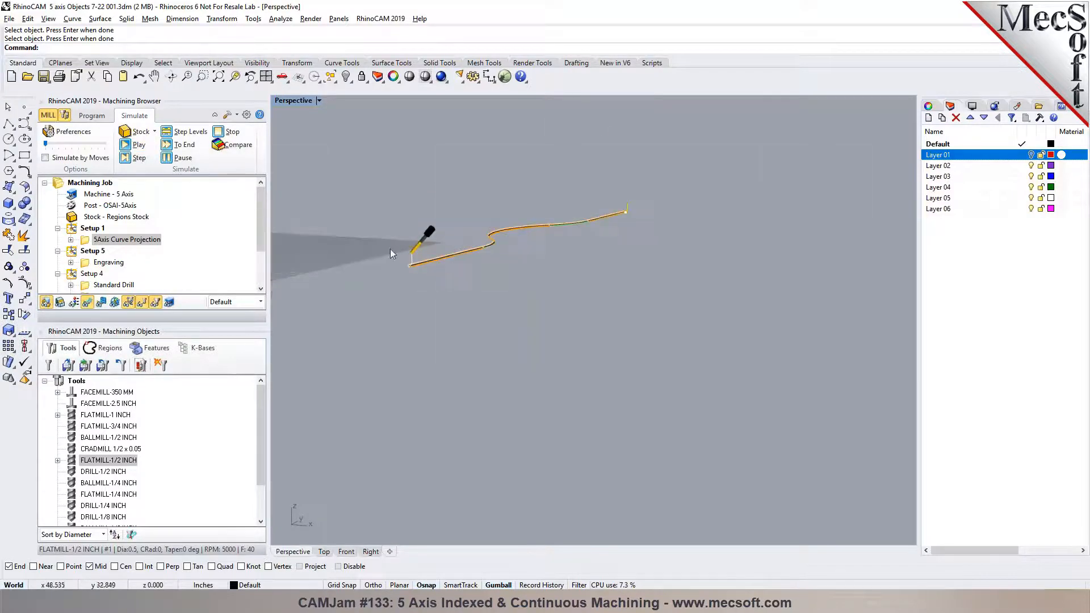
Replay the tool simulation in the Top view and return to the Perspective view.
click(324, 552)
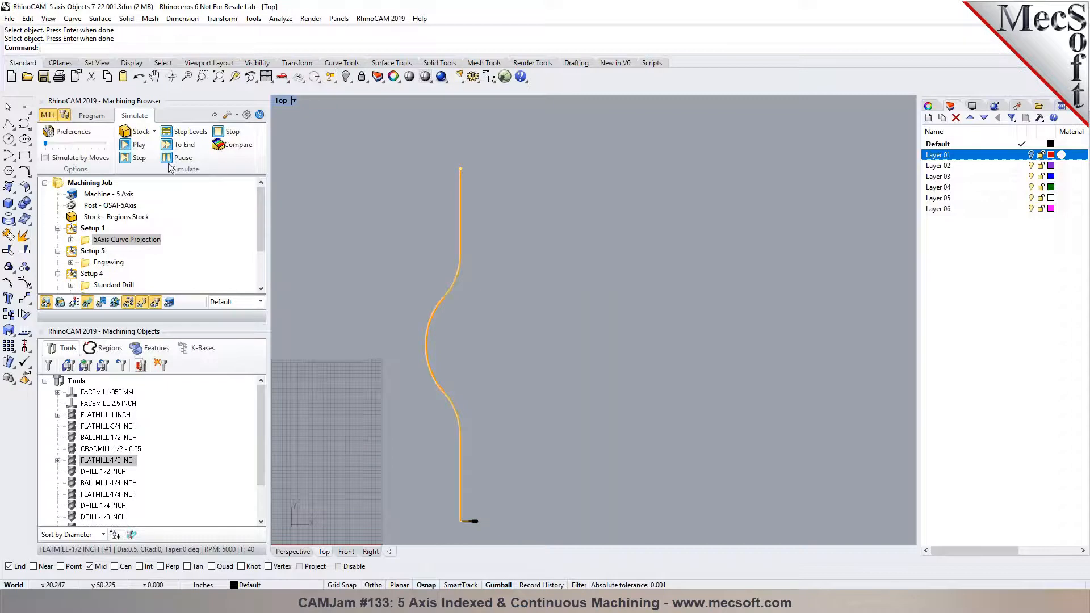
click(134, 146)
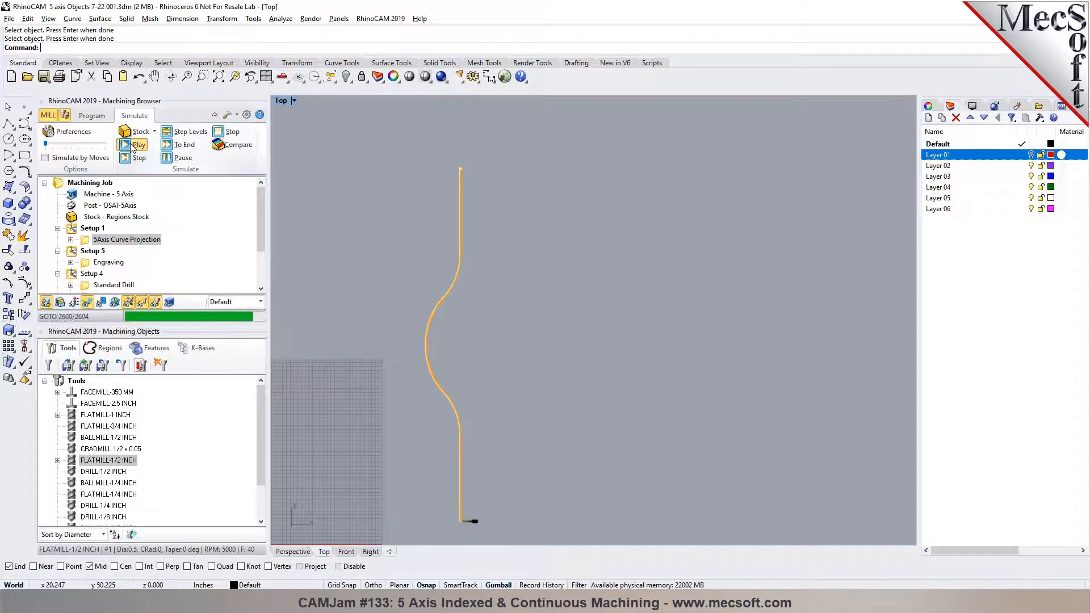
click(292, 552)
right_drag(437, 263, 474, 327)
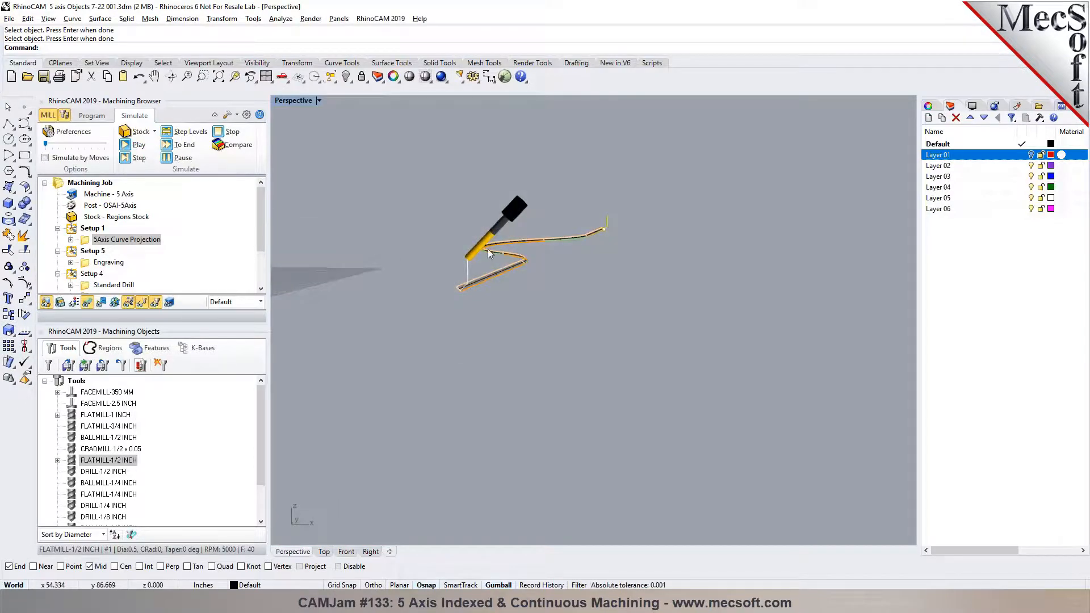
scroll(488, 249, up, 2)
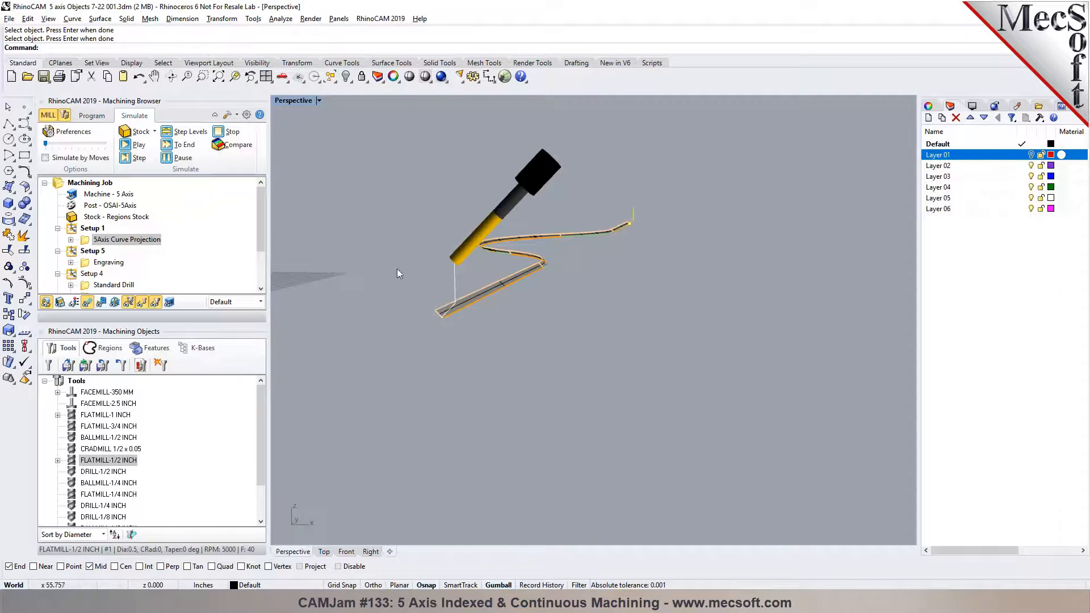
Display the stock and simulate the material removal along the projected curve.
click(60, 301)
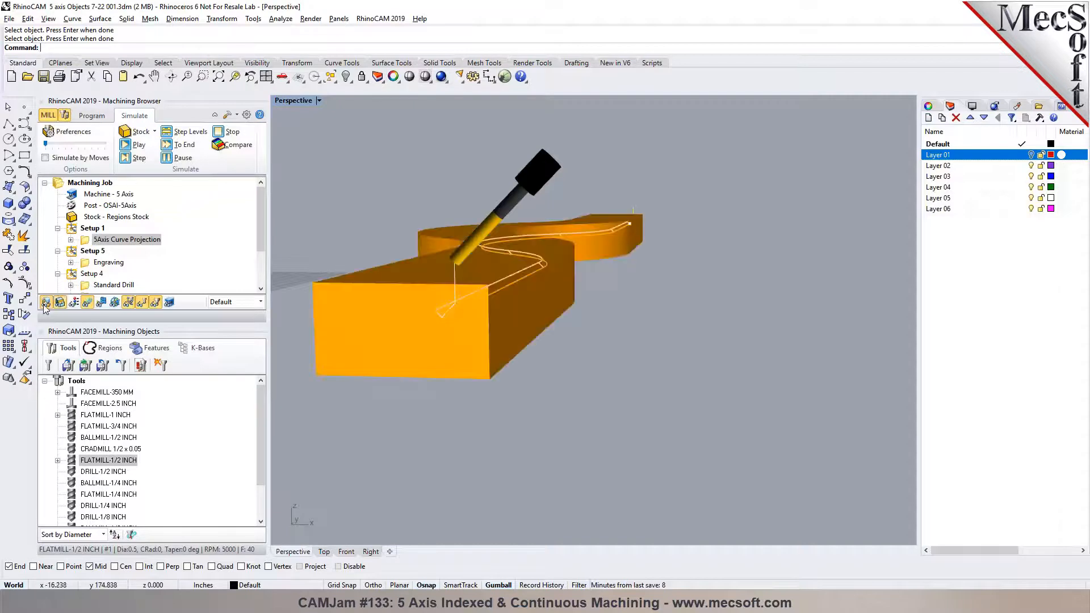
click(126, 146)
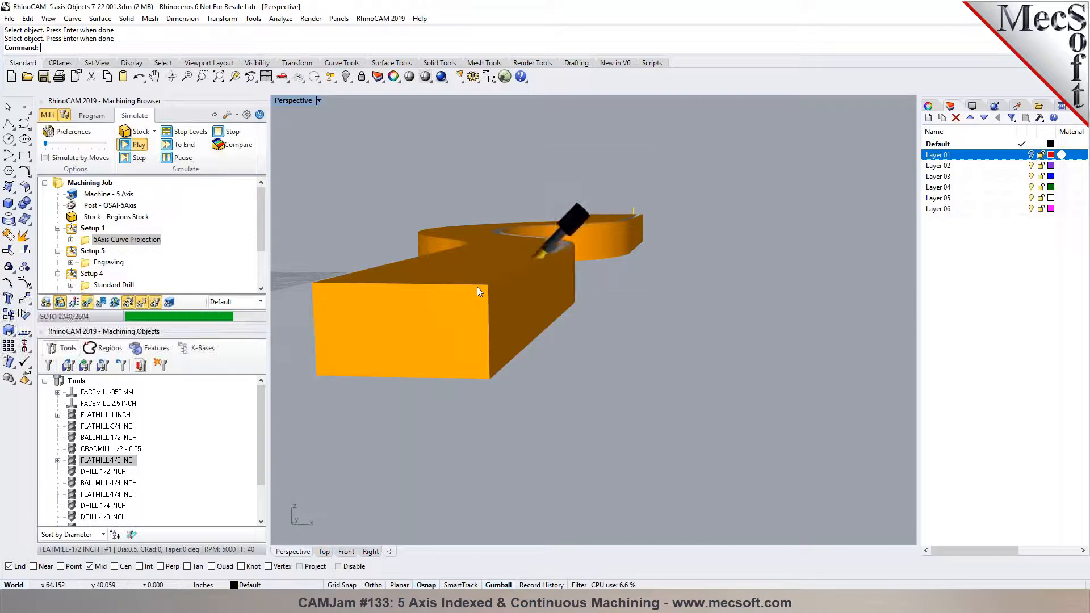
right_drag(477, 287, 507, 316)
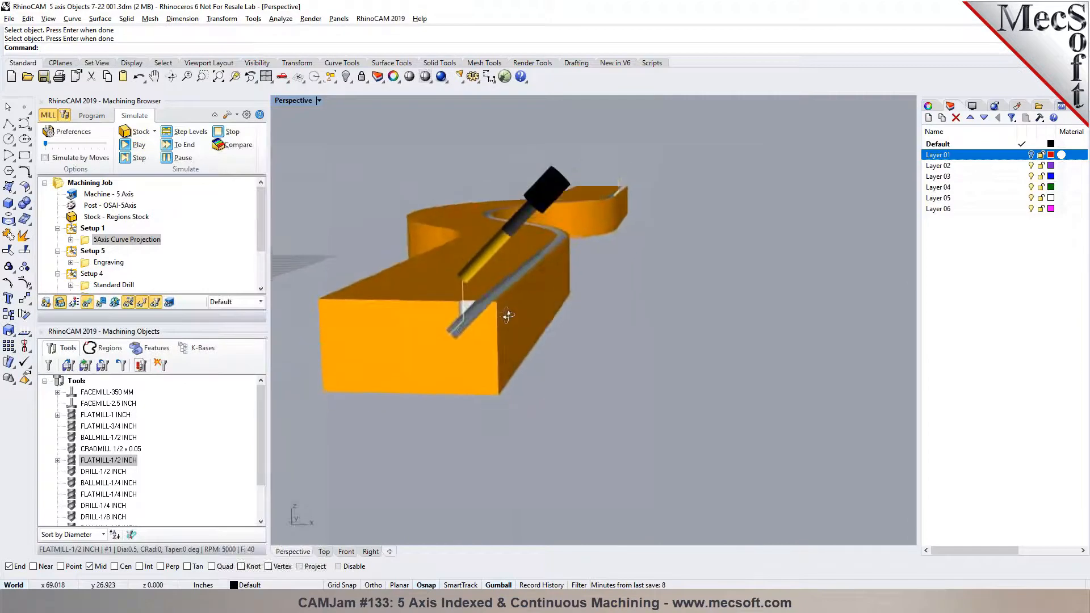
Return to toolpath programming and unhide all hidden objects of the model.
click(91, 116)
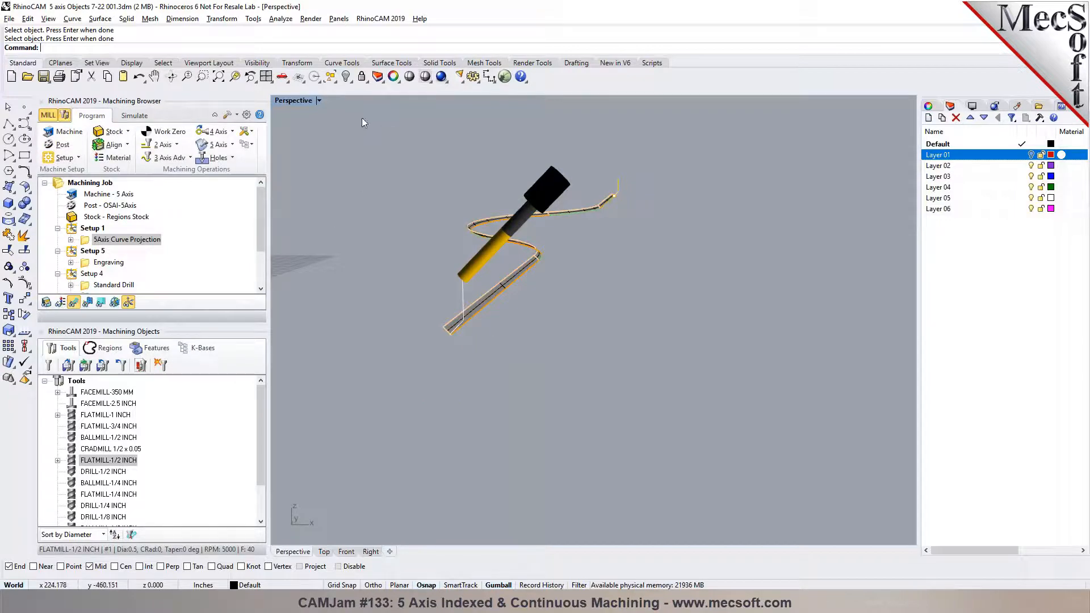
right_click(346, 78)
right_drag(588, 298, 544, 310)
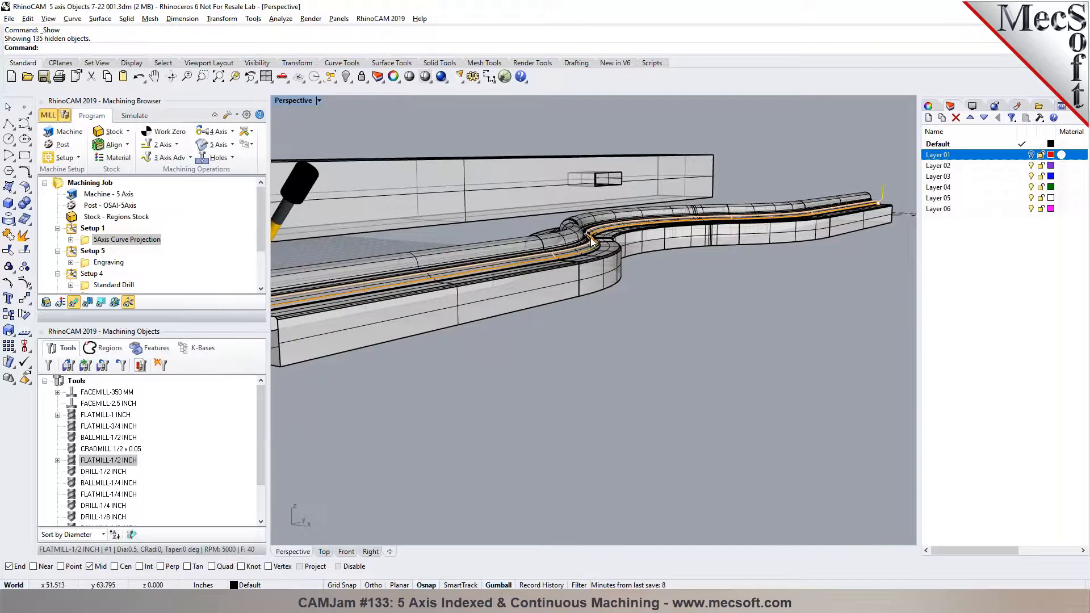
Examine the end profile and outer edges of the casing around the generated toolpath.
right_drag(315, 313, 350, 309)
scroll(353, 308, up, 6)
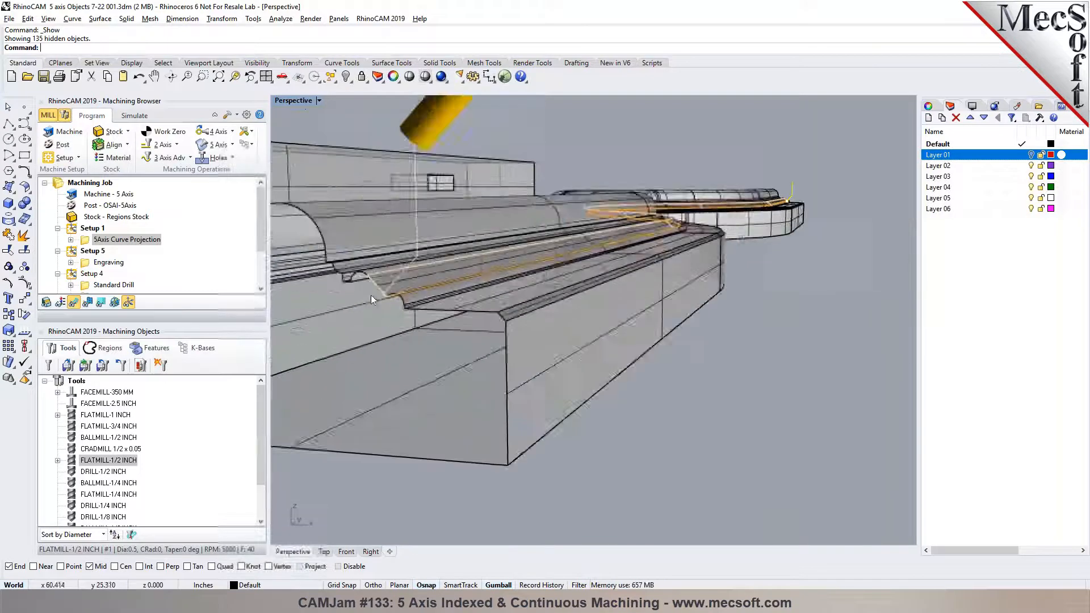
right_drag(638, 382, 623, 378)
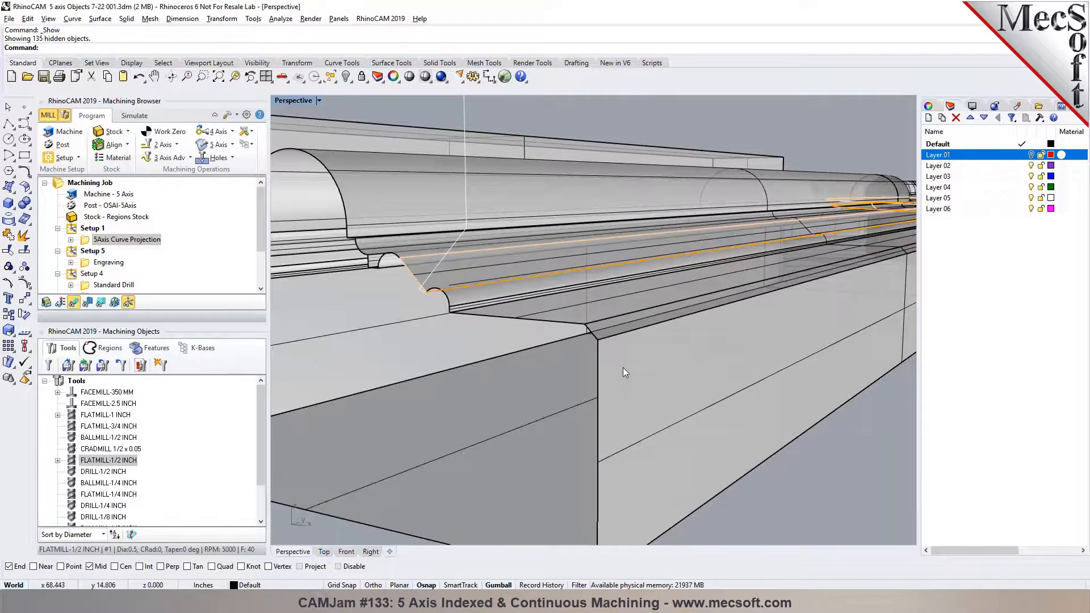
scroll(622, 368, down, 8)
right_drag(726, 372, 722, 349)
scroll(574, 367, down, 7)
scroll(753, 358, up, 8)
scroll(602, 394, up, 5)
scroll(722, 349, down, 5)
right_drag(547, 421, 596, 459)
scroll(407, 486, up, 4)
scroll(434, 475, down, 3)
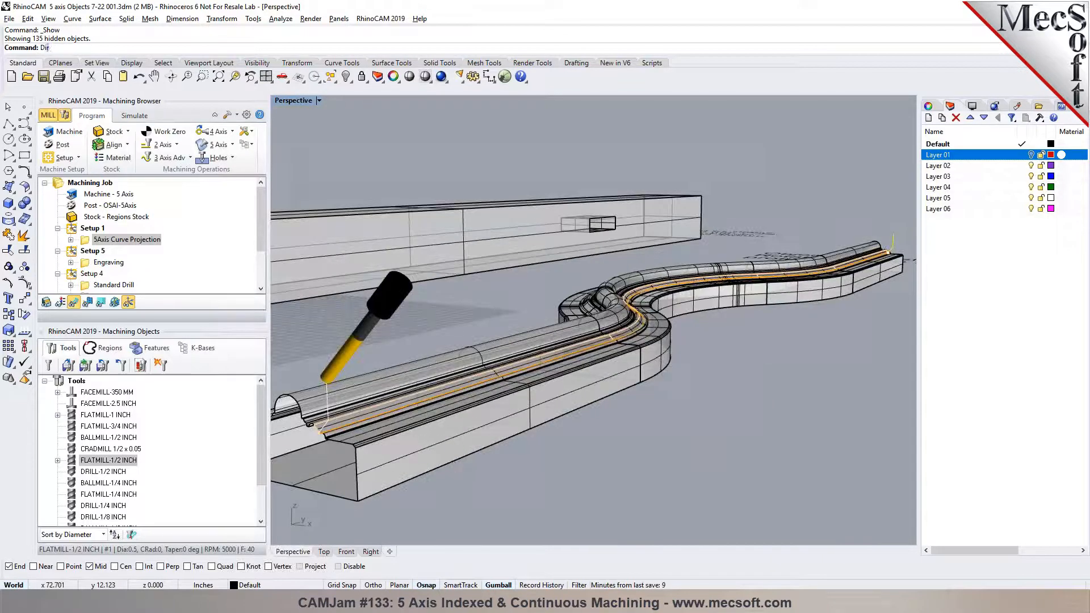
Run DupEdge and choose the near straight segment of the casing's outer upper edge and the adjoining curved segment.
key(Return)
key(Return)
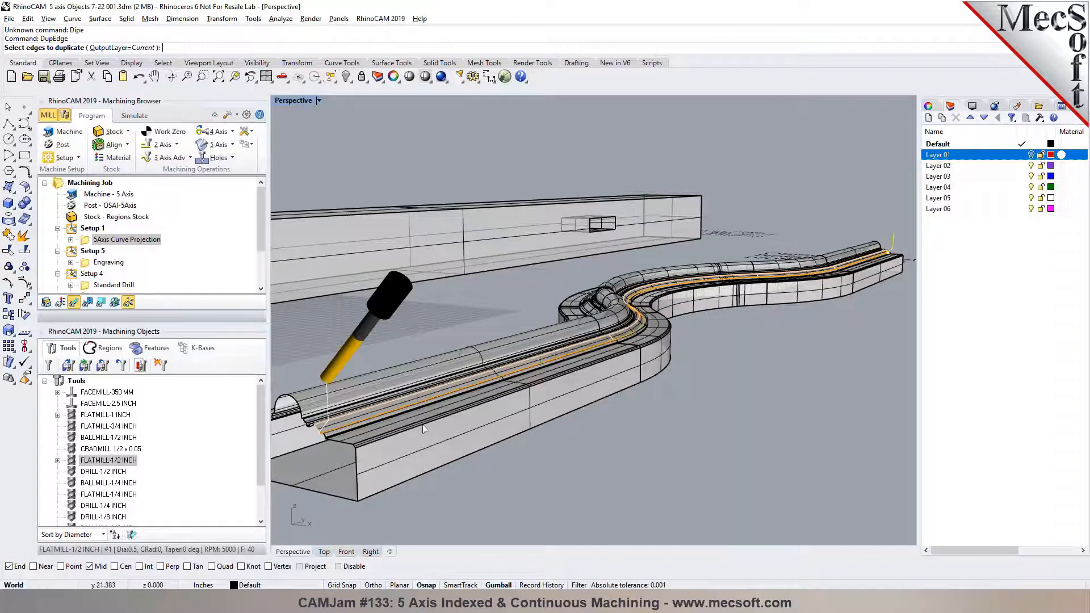
click(408, 435)
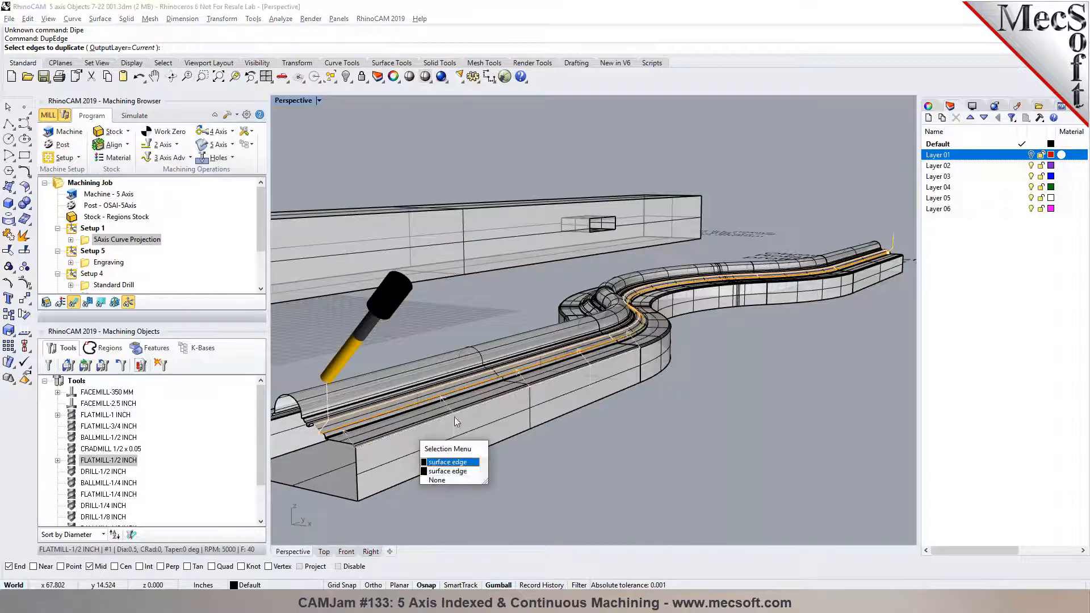
click(430, 474)
scroll(636, 341, up, 5)
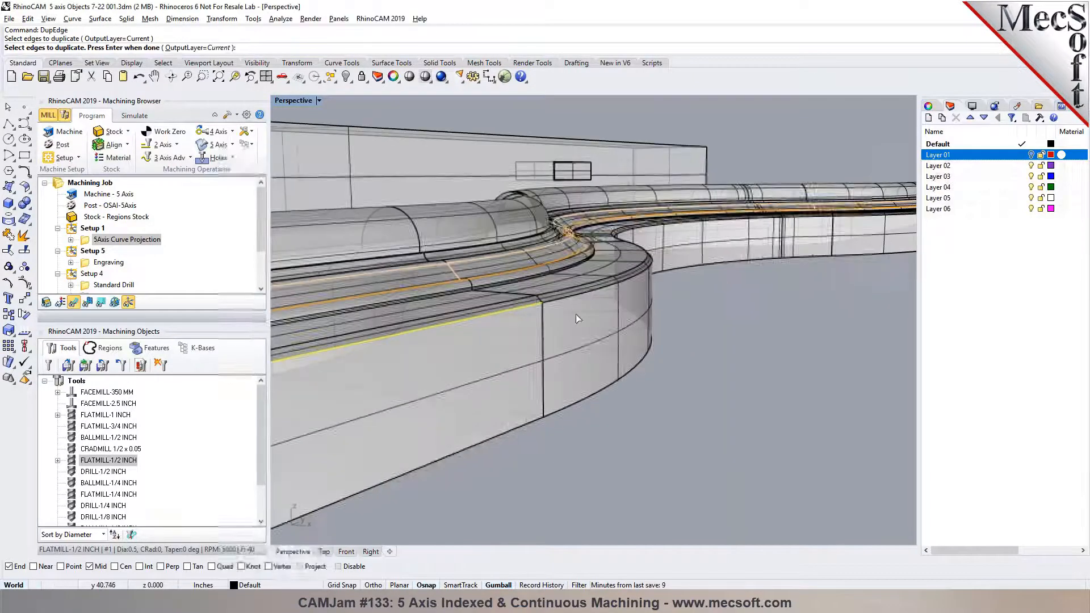
click(567, 298)
click(615, 334)
Add the third and fourth segments of the casing's outer upper edge to the edges being duplicated.
right_drag(668, 271, 630, 355)
scroll(684, 319, down, 3)
scroll(684, 322, up, 3)
click(694, 297)
click(694, 306)
scroll(704, 301, down, 6)
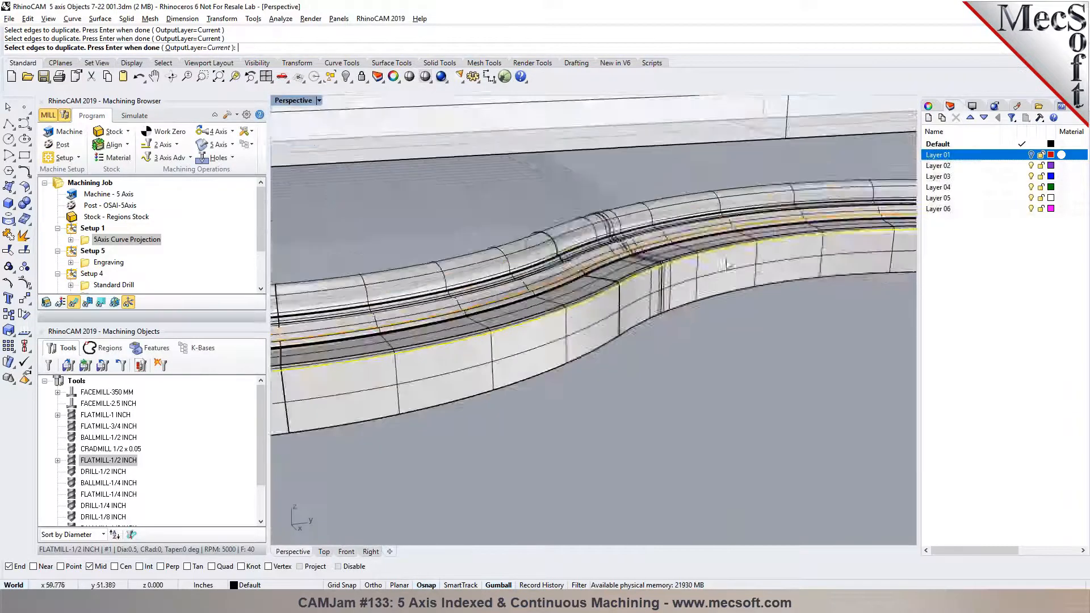
scroll(766, 269, up, 6)
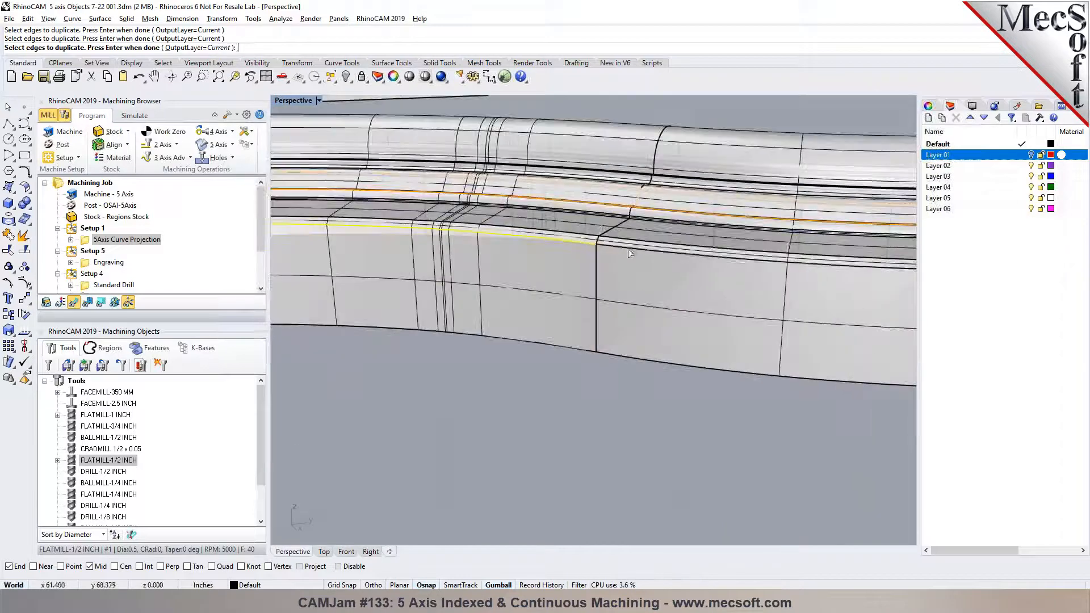
click(621, 254)
click(663, 280)
Add the last segment at the casing's far end, finish the edge duplication and join the five curves into one.
scroll(676, 273, down, 5)
scroll(699, 256, up, 6)
click(699, 256)
click(731, 283)
scroll(585, 285, down, 5)
scroll(585, 285, down, 6)
scroll(806, 271, up, 9)
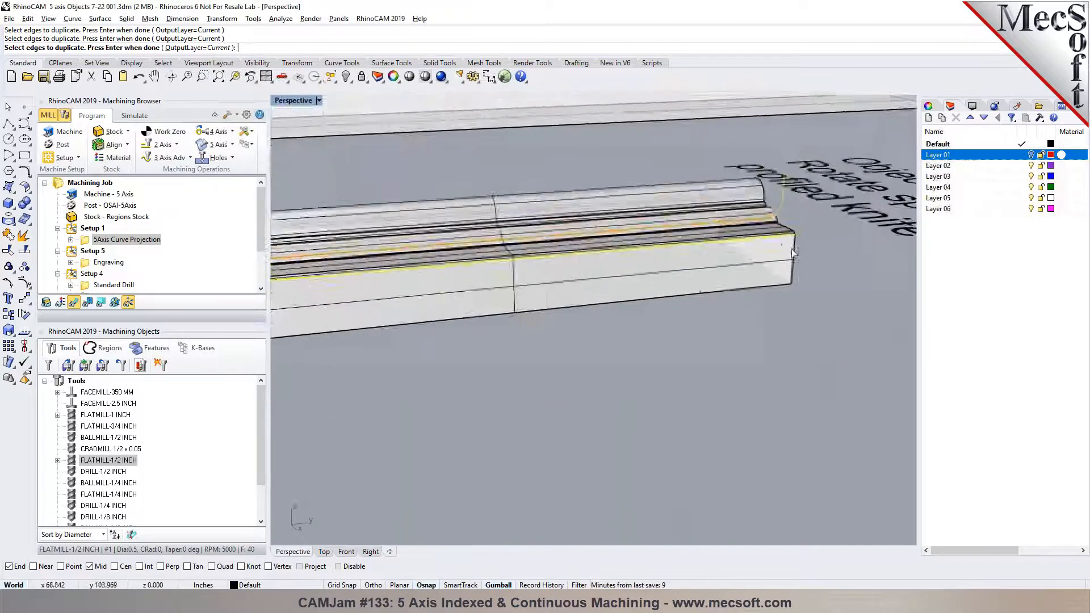
key(Return)
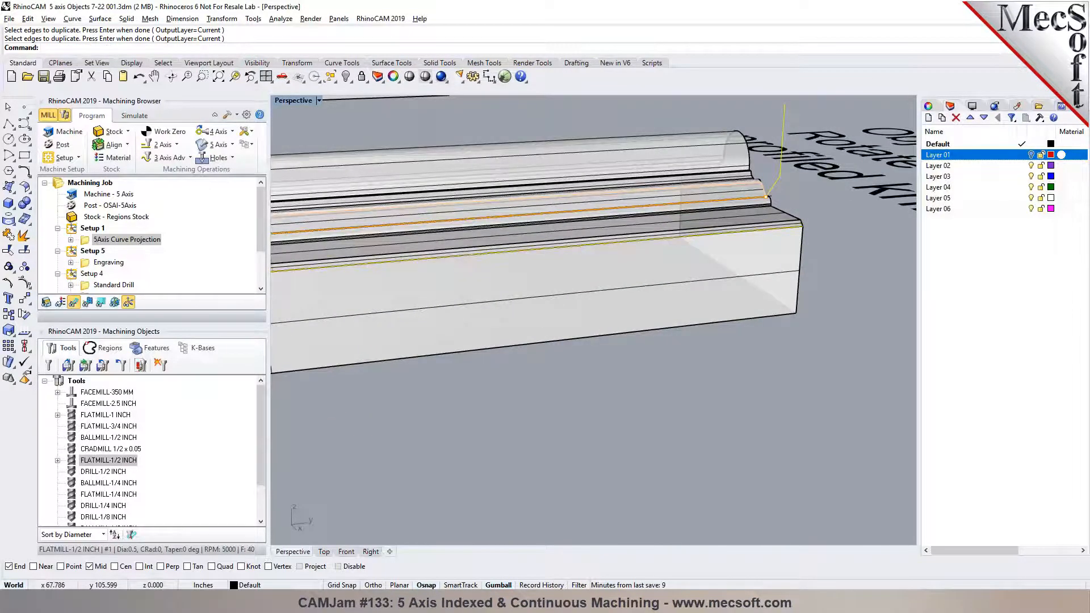
key(ctrl+j)
scroll(816, 274, down, 8)
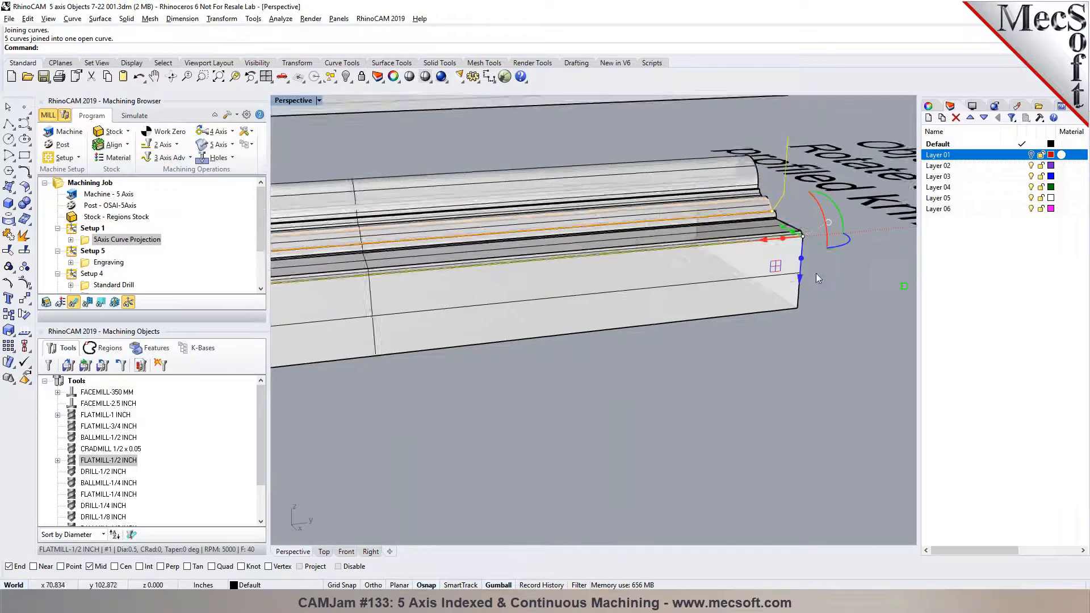
scroll(487, 328, up, 5)
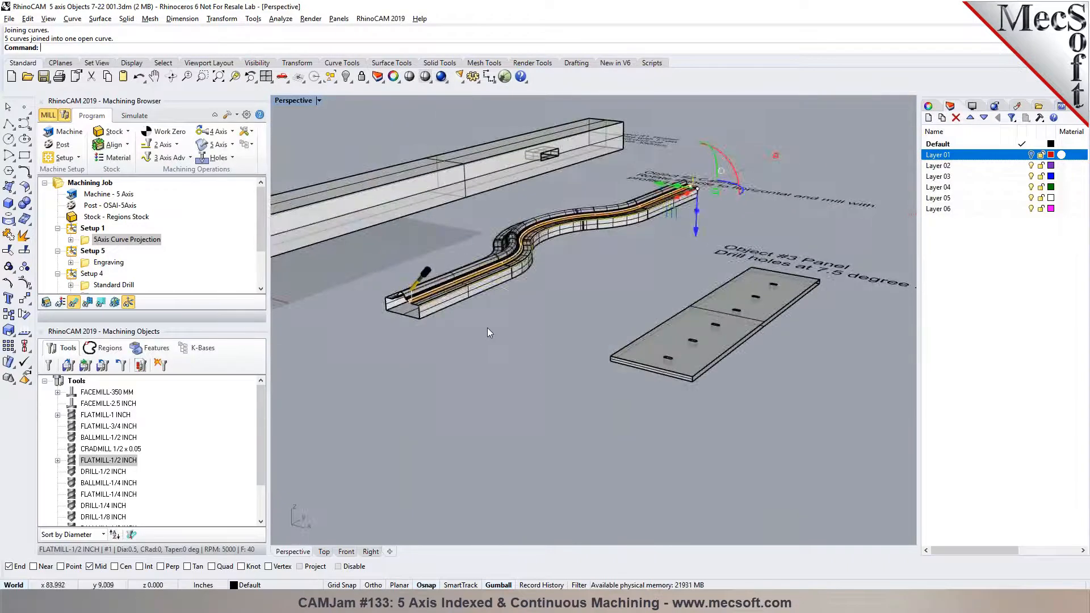
Edit the 5 Axis Curve Projection operation, replacing its curve with the joined outer edge curve and clearing the surfaces to project to.
double_click(91, 240)
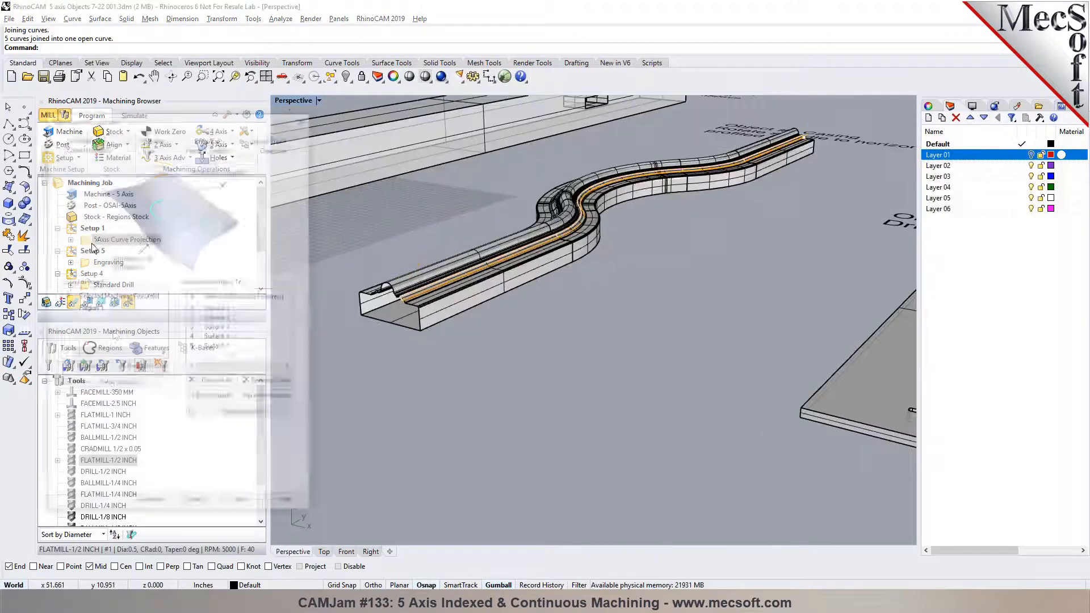
click(85, 368)
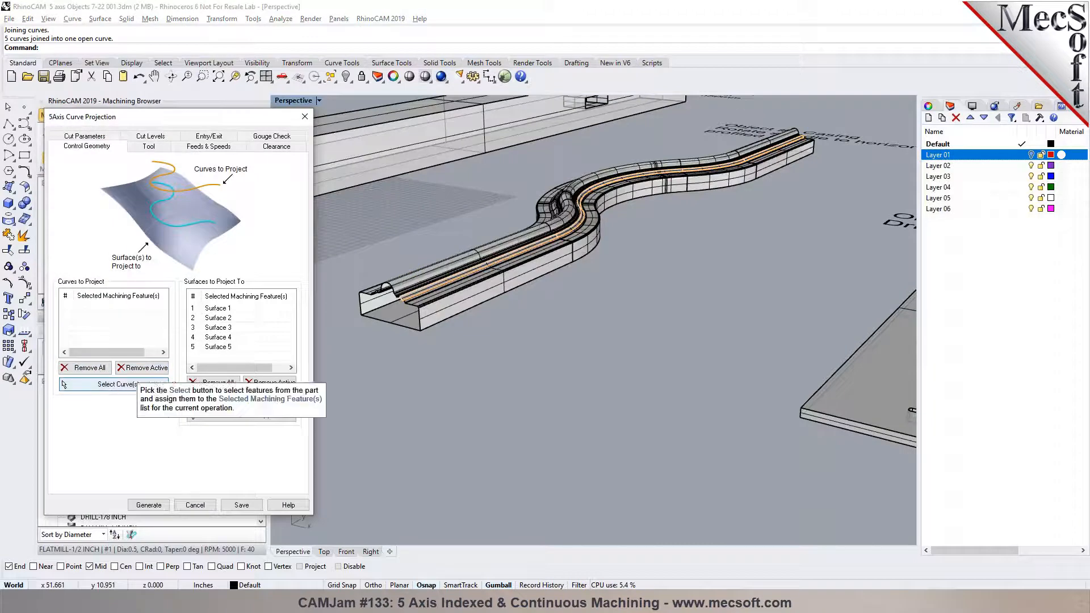
click(113, 385)
scroll(383, 342, up, 3)
scroll(385, 343, up, 3)
click(523, 275)
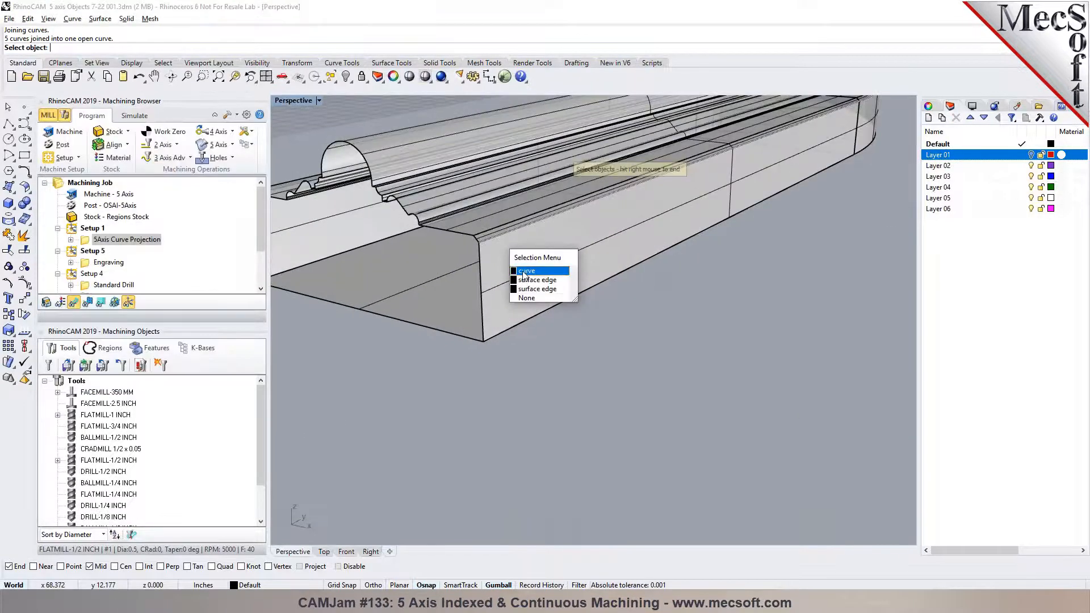
click(526, 272)
key(Return)
scroll(451, 400, down, 8)
click(102, 309)
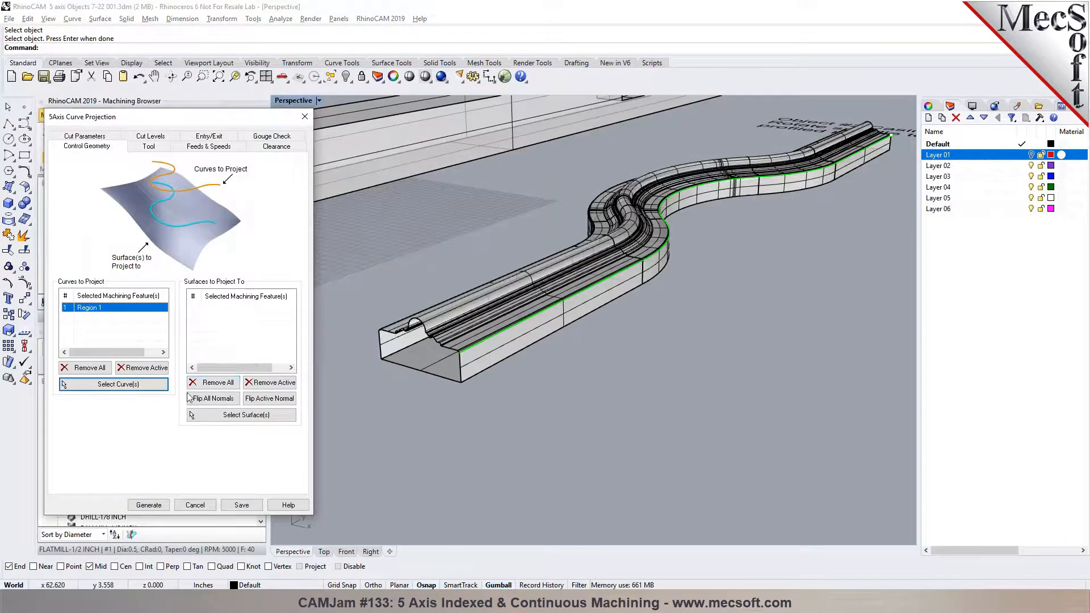
Start selecting surfaces to project to, picking the casing's near straight outer side surface and the adjoining curved side surface.
click(216, 415)
click(533, 338)
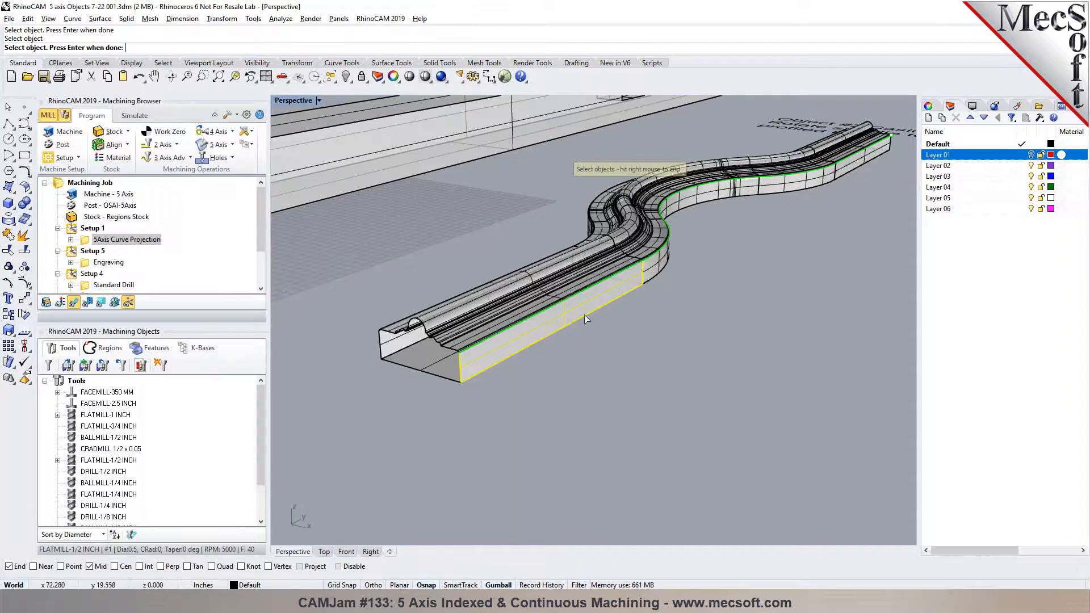
scroll(649, 277, up, 6)
click(649, 275)
scroll(600, 275, down, 8)
Add the casing's middle curved side surface to the selection, deselecting the mistakenly picked bottom surface.
right_drag(601, 275, 450, 294)
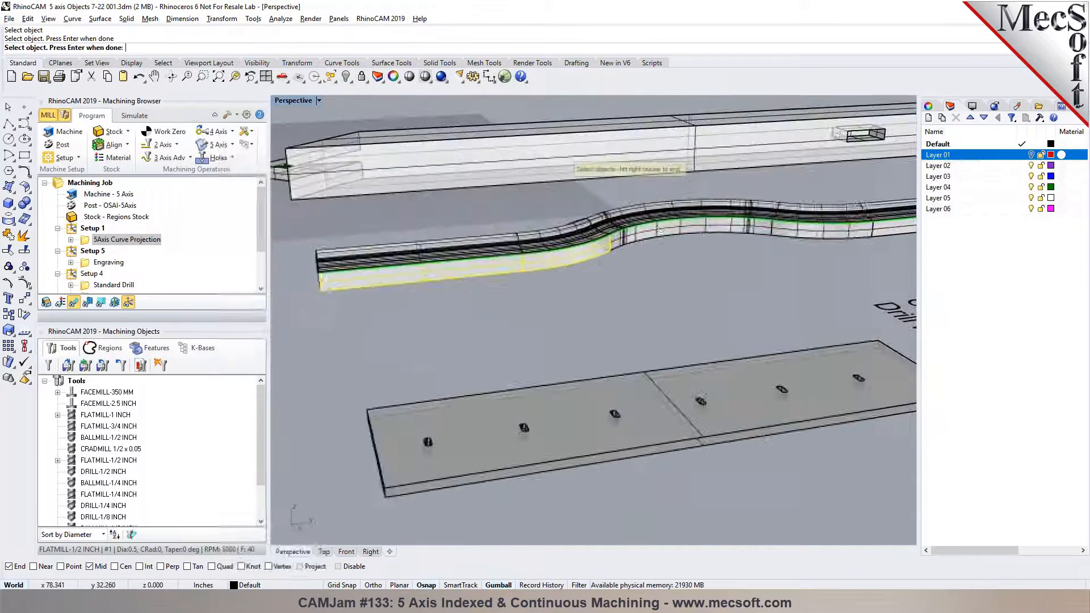
scroll(597, 244, up, 6)
scroll(596, 244, up, 3)
click(596, 255)
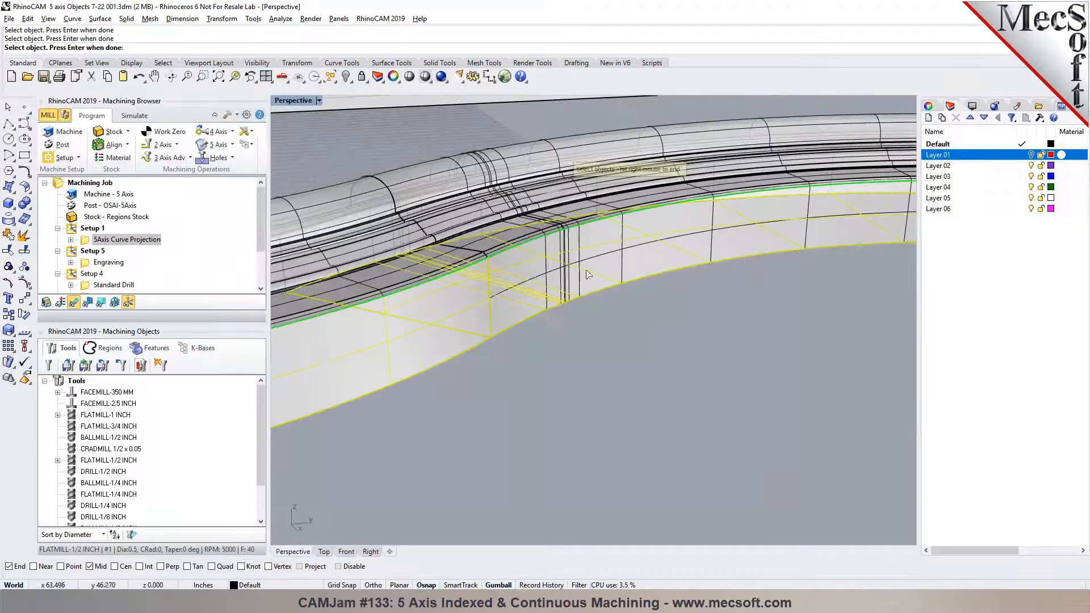
ctrl+click(579, 283)
click(531, 277)
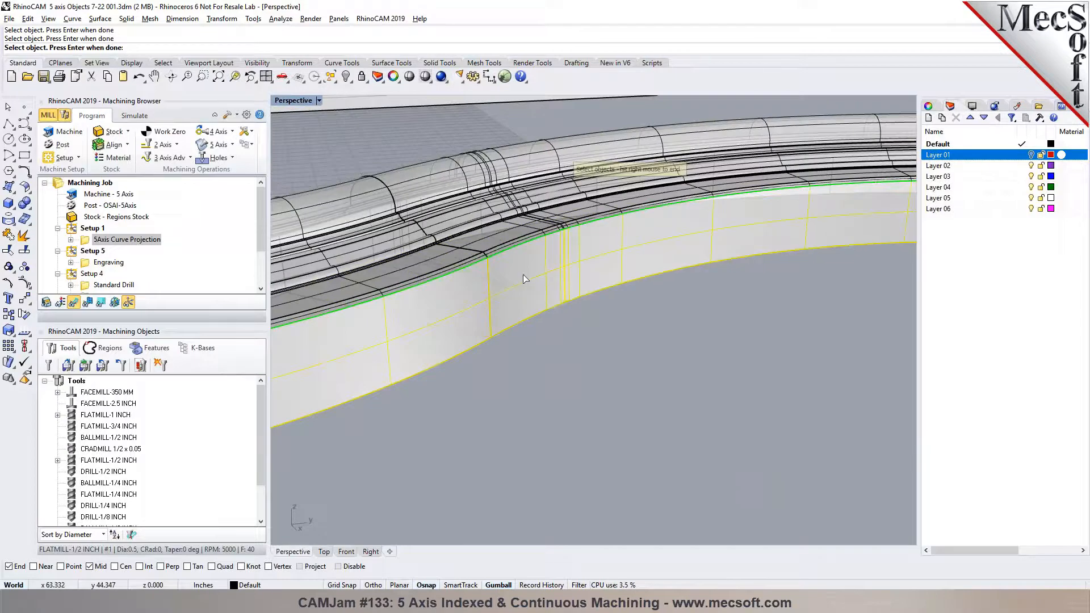
Add the remaining two outer side surfaces toward the casing's far end and finish the surface selection.
scroll(528, 278, down, 3)
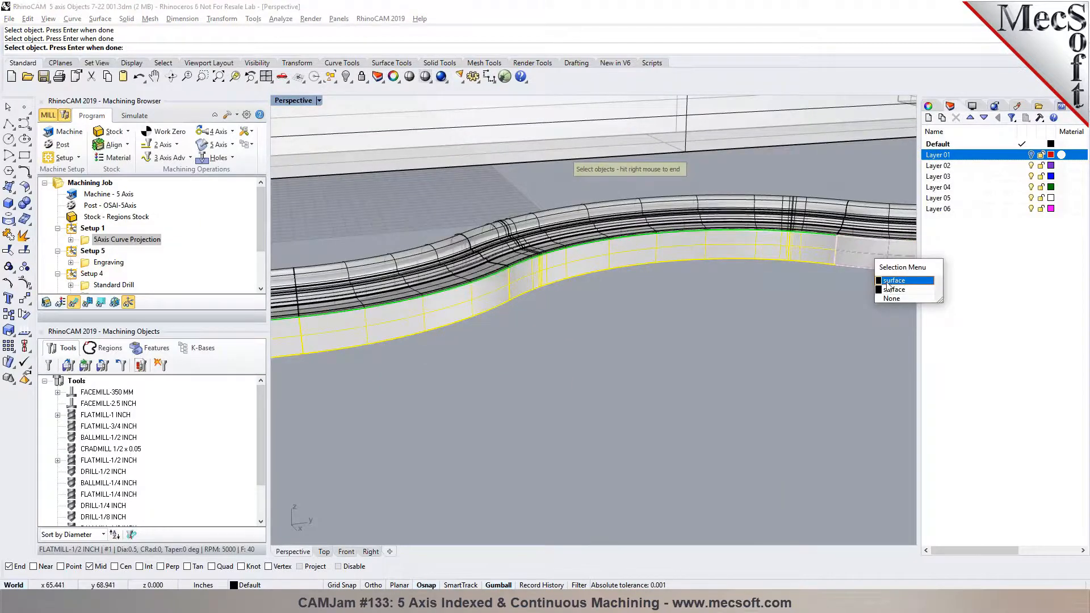
click(885, 281)
scroll(658, 274, down, 5)
scroll(625, 274, up, 6)
click(587, 274)
scroll(590, 274, down, 2)
right_click(569, 314)
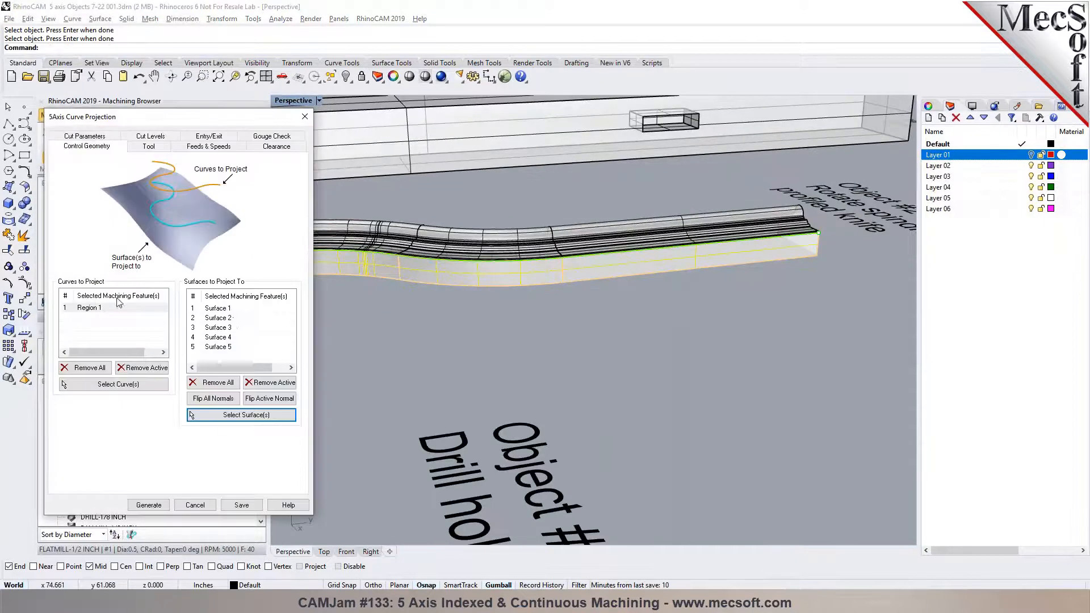
Flip the normal of Surface 1 and generate the 5 Axis Curve Projection toolpath.
click(218, 308)
scroll(846, 260, down, 3)
right_drag(826, 262, 897, 280)
click(278, 399)
click(149, 504)
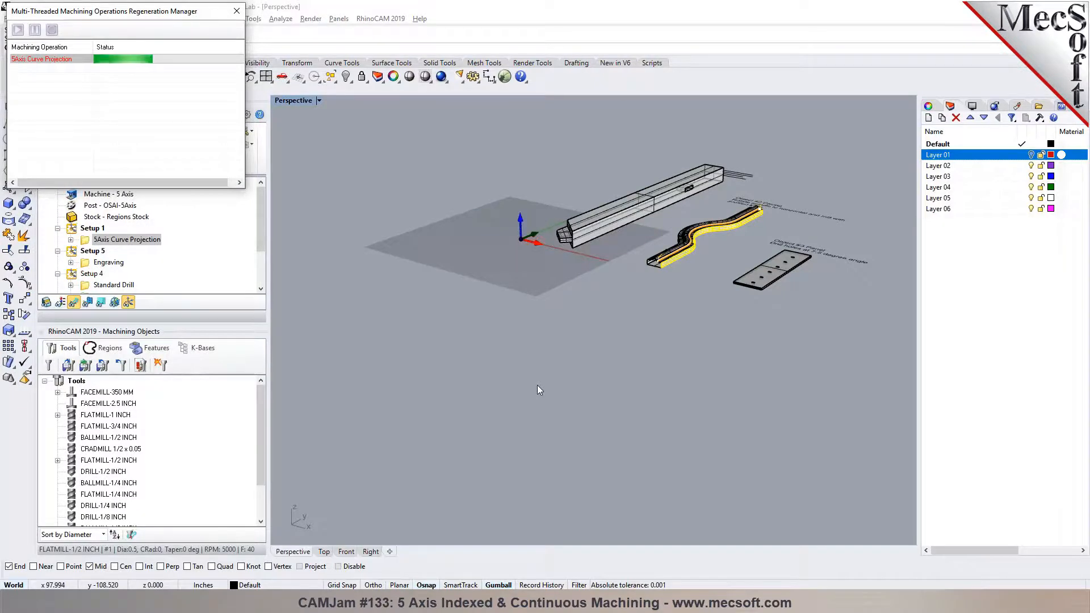
Show the part together with the toolpath and play the cutting simulation along the casing's outer edge.
scroll(686, 258, up, 5)
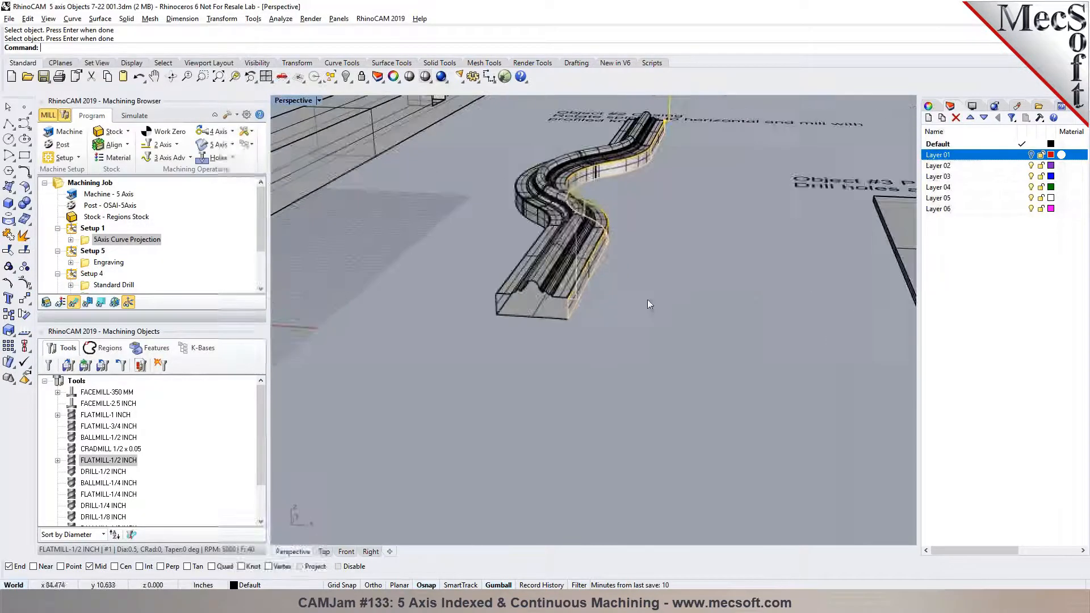
click(135, 115)
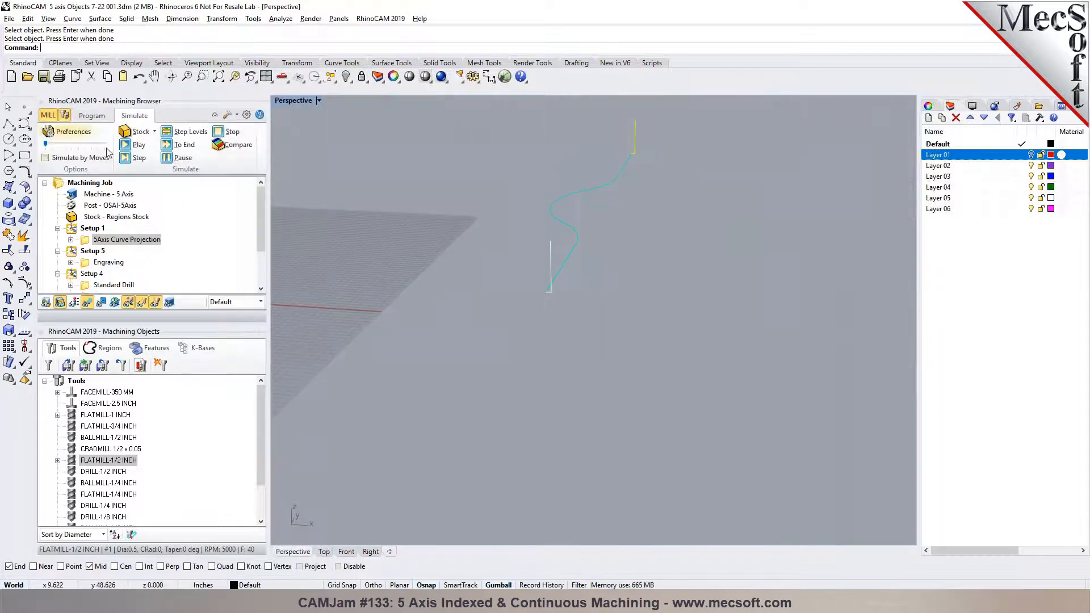
click(47, 301)
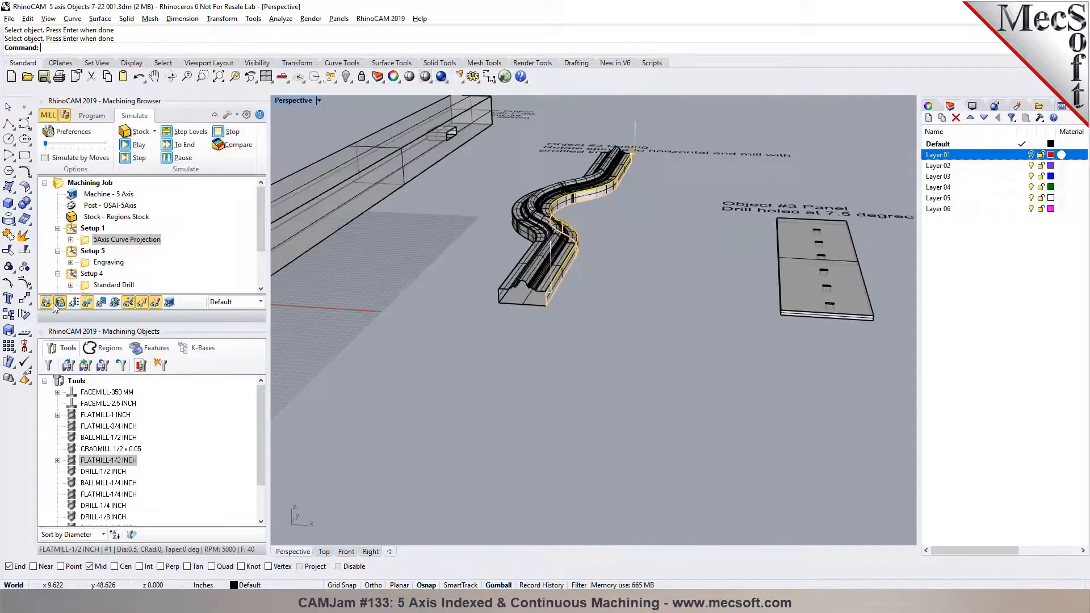
click(134, 145)
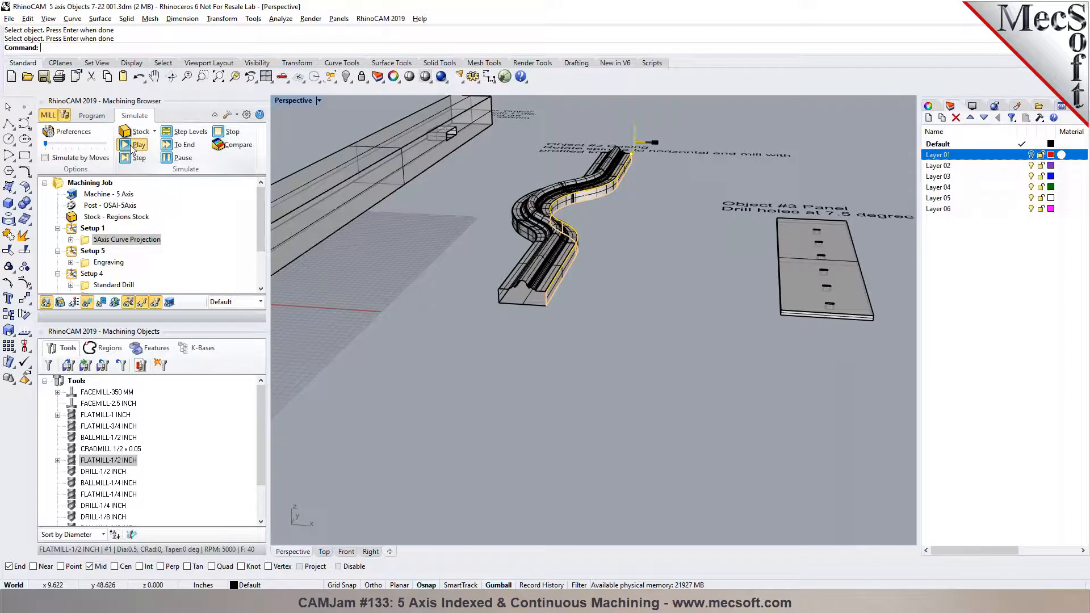
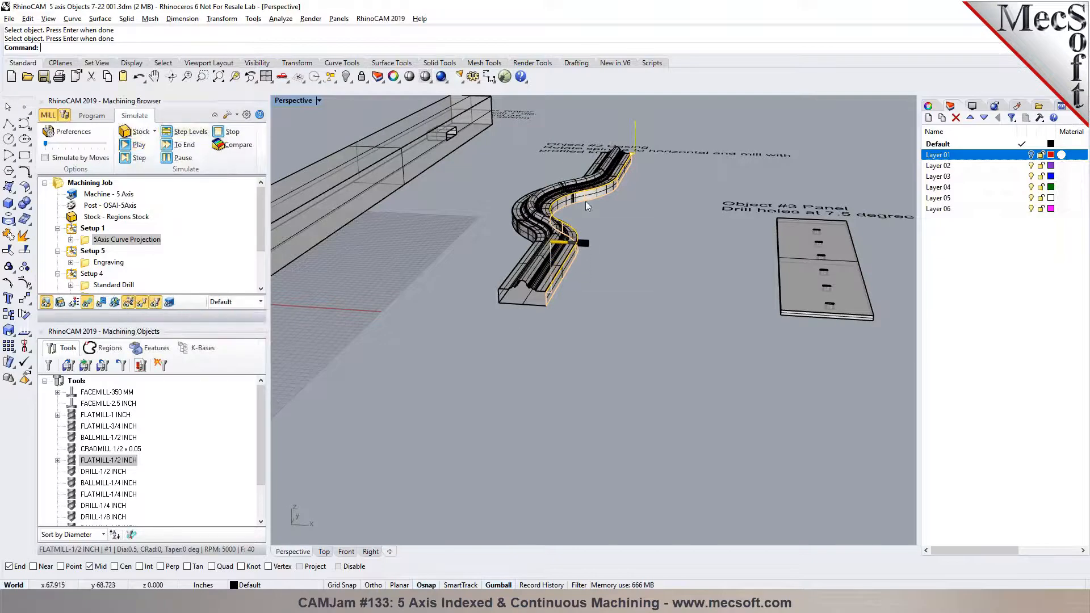
Select the joined outer edge curve and move it 1 inch down the casing's side with the gumball.
scroll(505, 420, up, 3)
scroll(495, 337, up, 3)
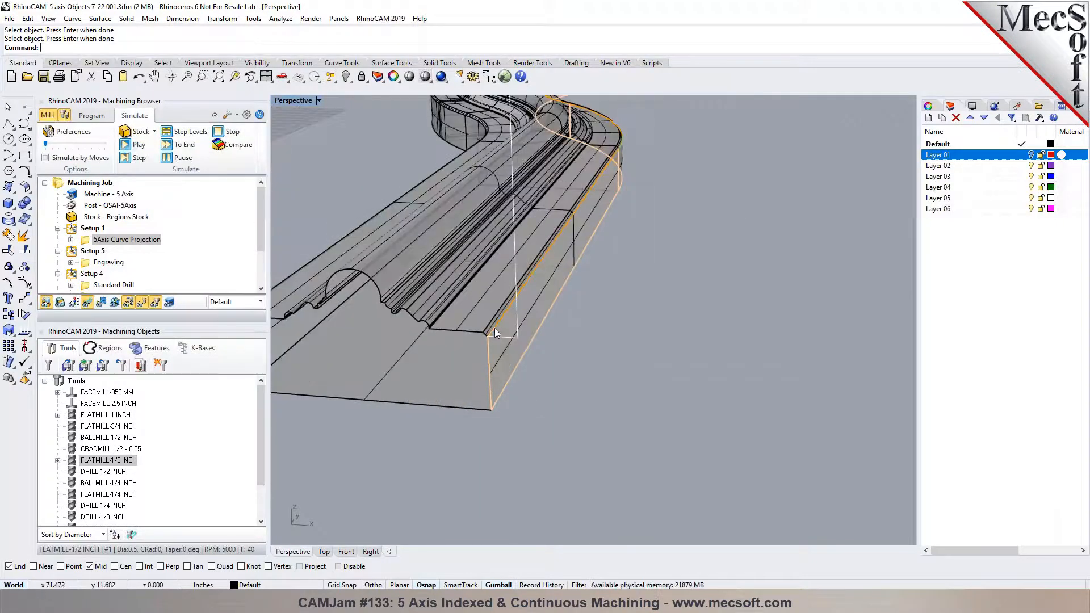
click(495, 328)
click(523, 360)
scroll(486, 395, down, 3)
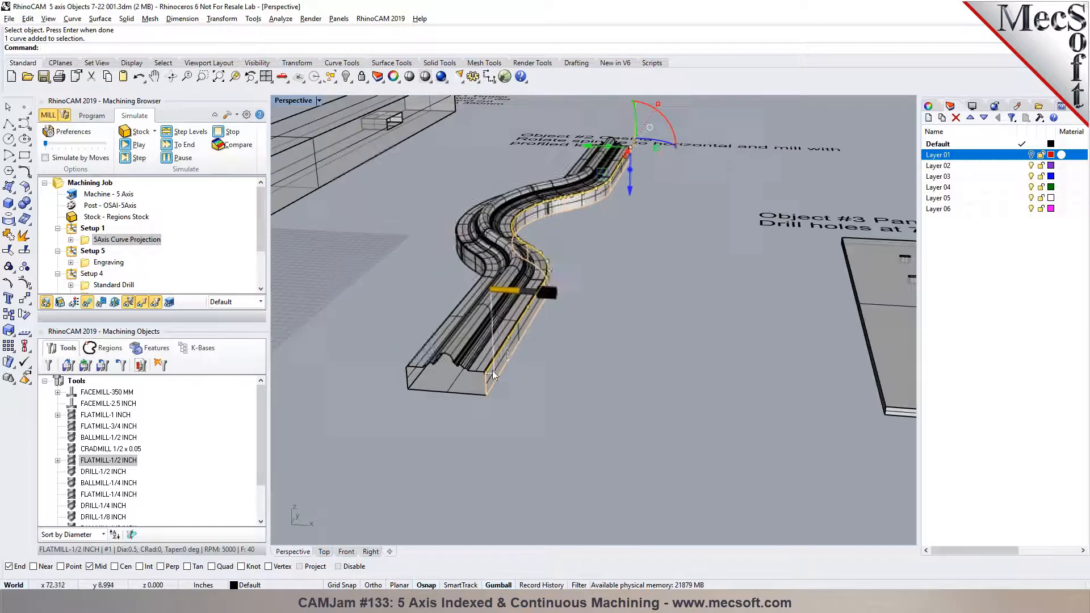
click(629, 186)
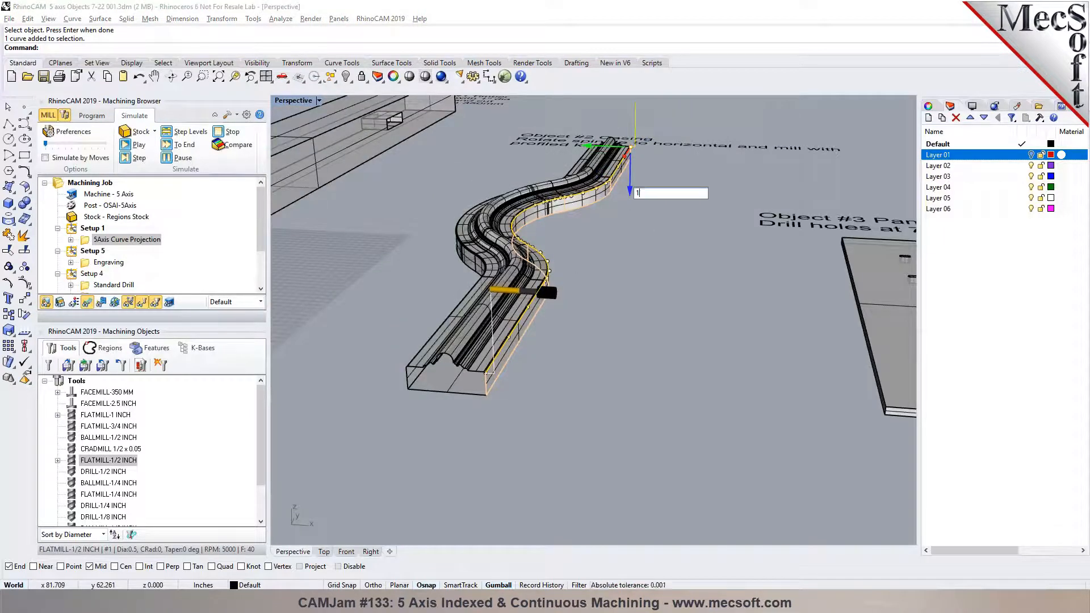
text(1)
key(Return)
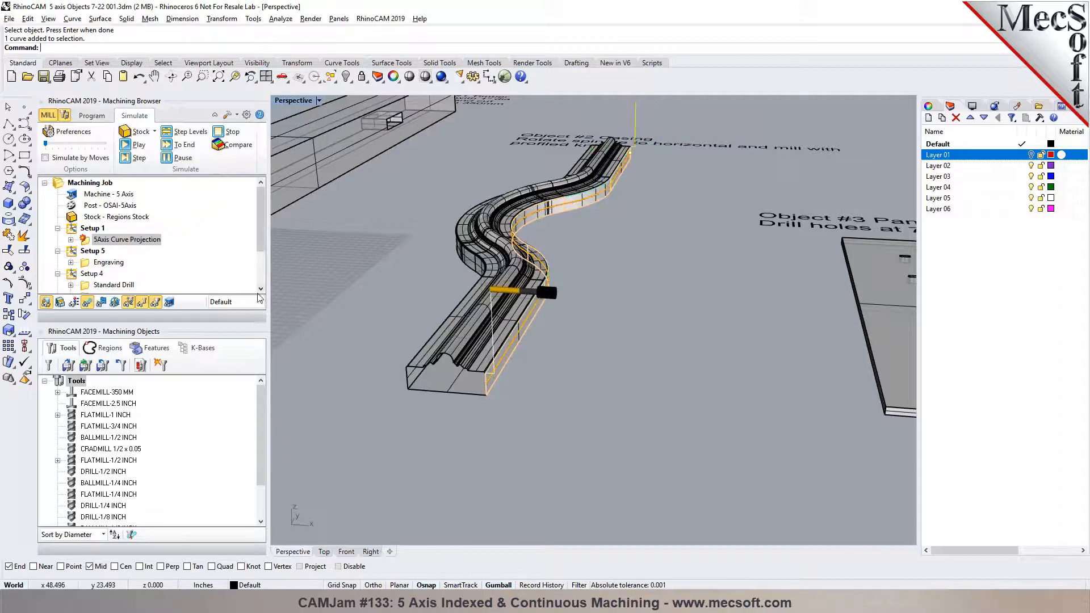
Regenerate the 5 Axis Curve Projection operation to follow the lowered curve.
click(95, 240)
right_click(93, 238)
click(101, 247)
Simulate the regenerated toolpath, pause it on the casing's curved section and inspect the tool's orientation in the Top view.
click(136, 145)
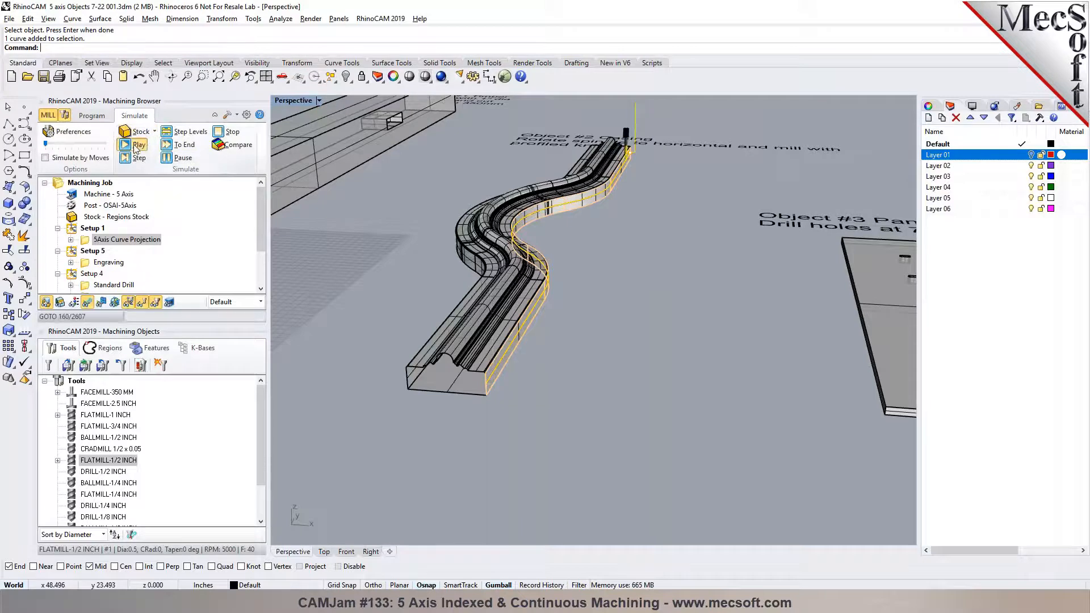
scroll(617, 157, up, 8)
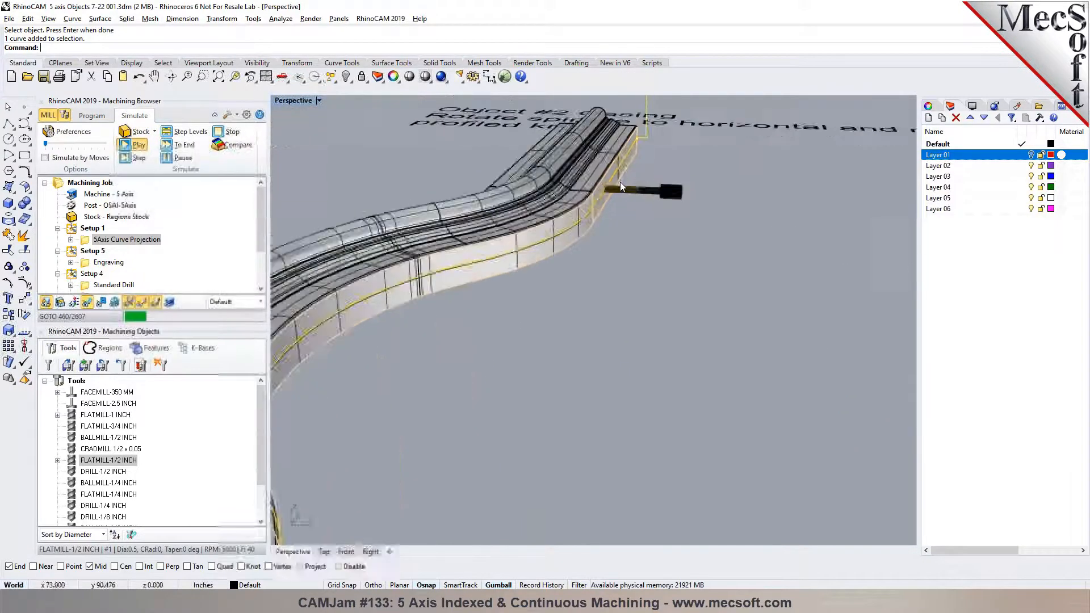
scroll(643, 166, down, 5)
scroll(668, 164, down, 2)
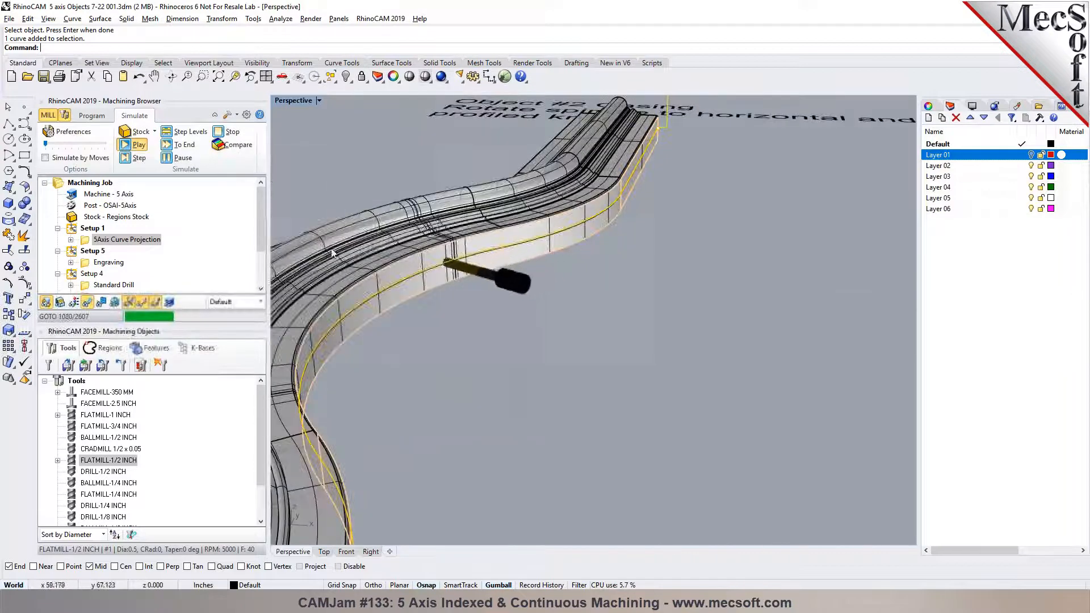
click(169, 160)
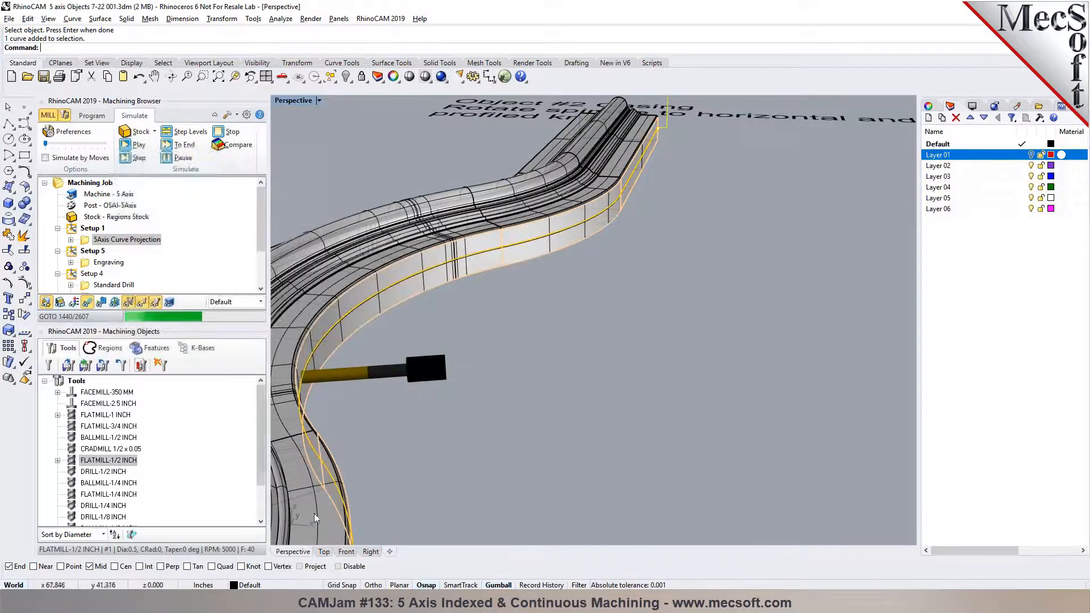
click(323, 552)
scroll(455, 367, up, 6)
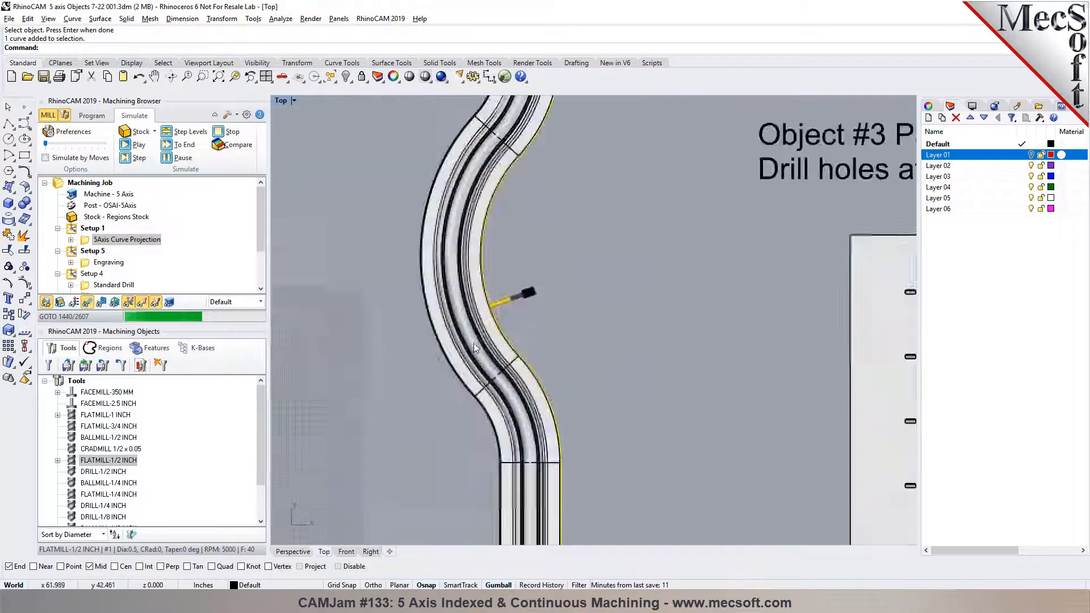
scroll(438, 322, down, 6)
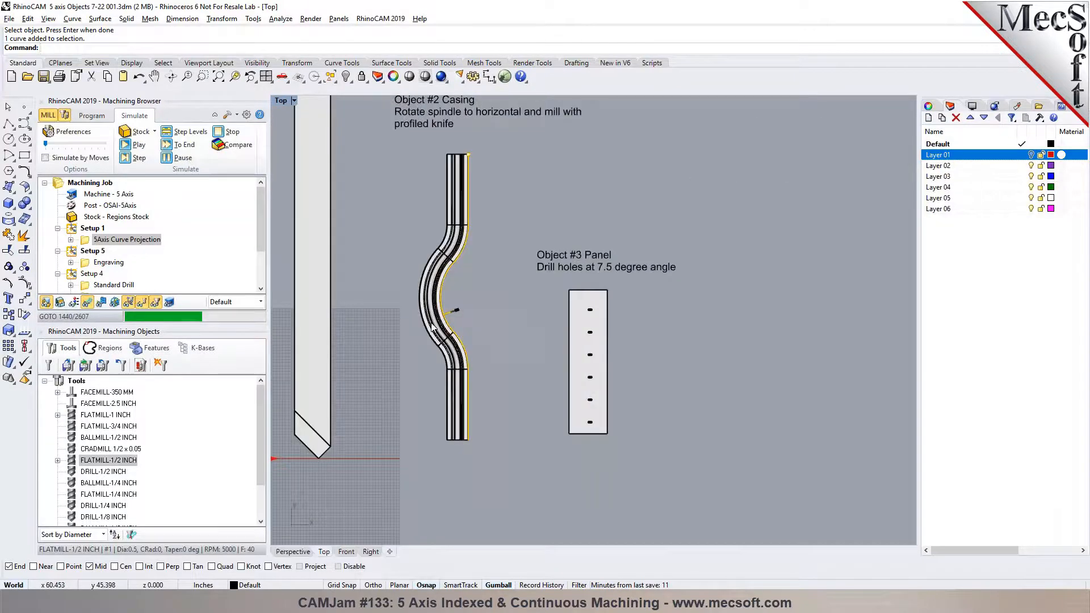
Post the 5 Axis Curve Projection operation to an .nc file on the Desktop under the suggested file name.
right_click(90, 243)
click(114, 263)
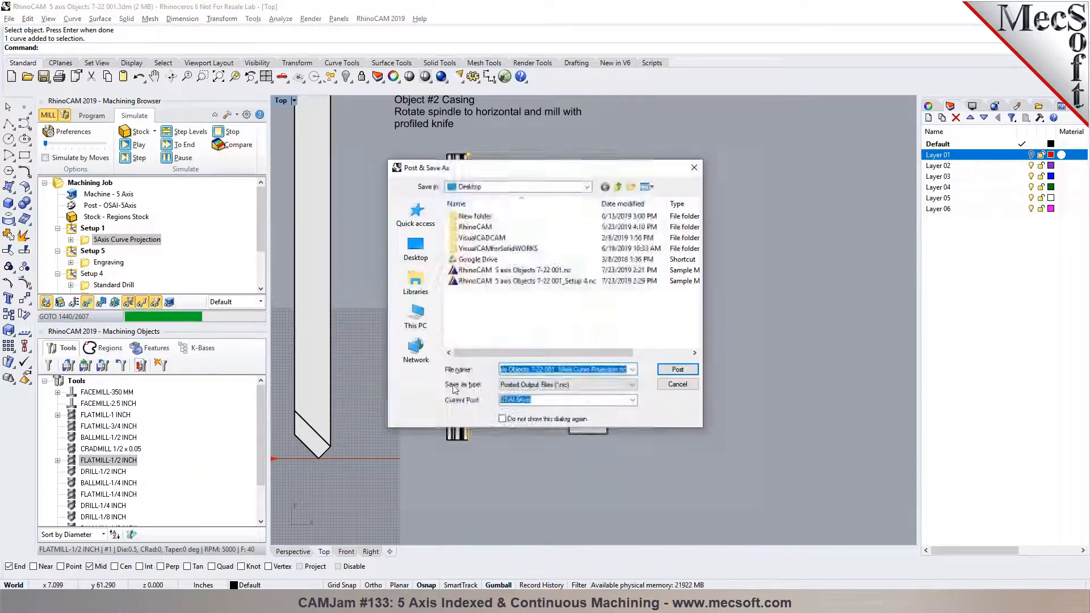
click(677, 369)
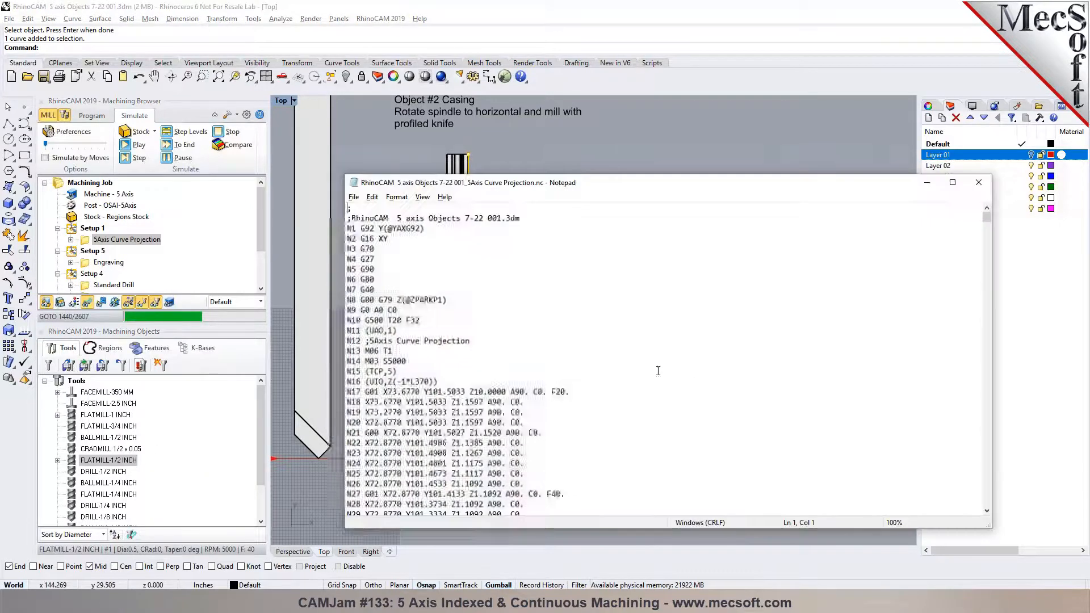
Look through the posted G-code for its A and C axis values, return to its start and close the file.
scroll(611, 382, down, 3)
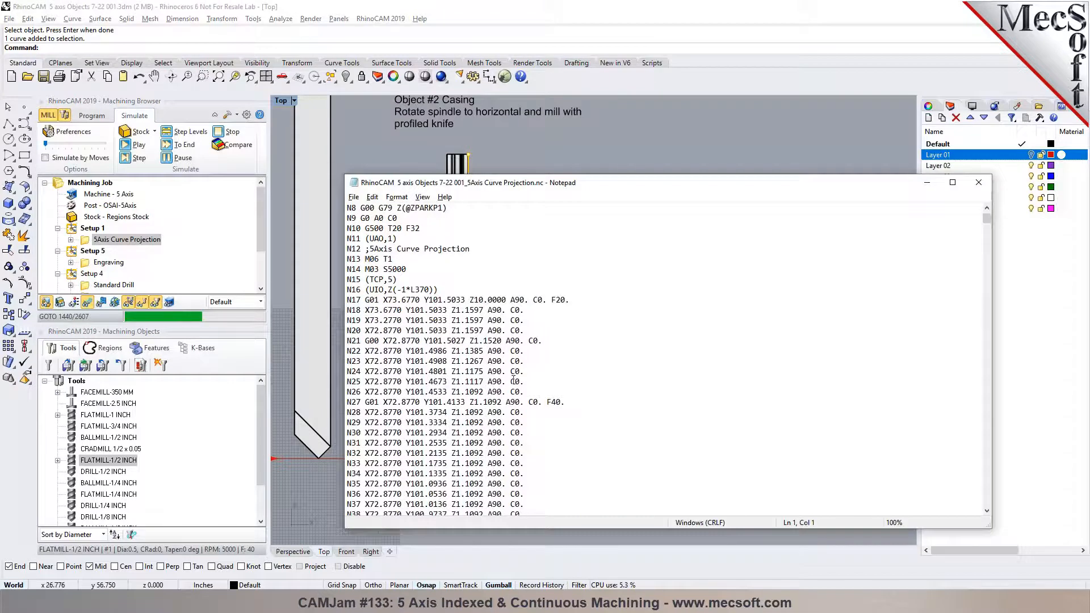
scroll(515, 378, down, 6)
click(524, 249)
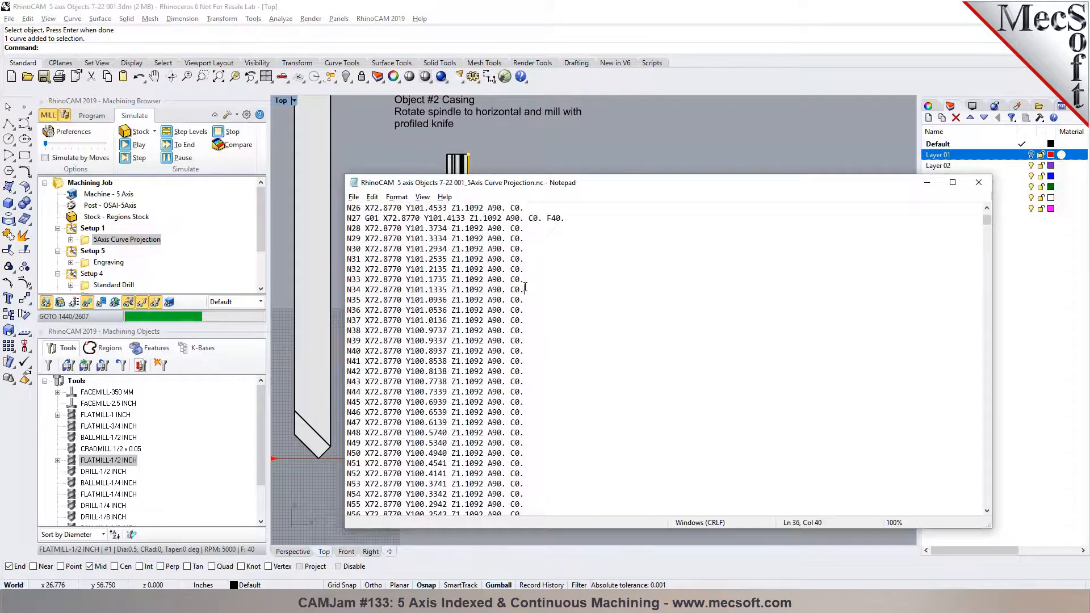
scroll(558, 338, down, 20)
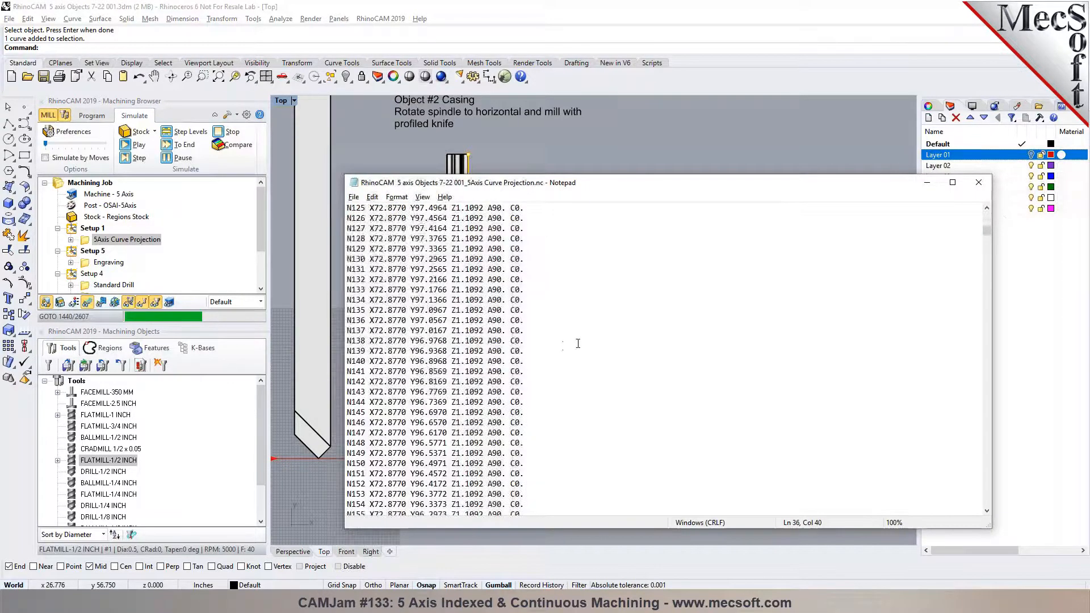
drag(987, 234, 984, 202)
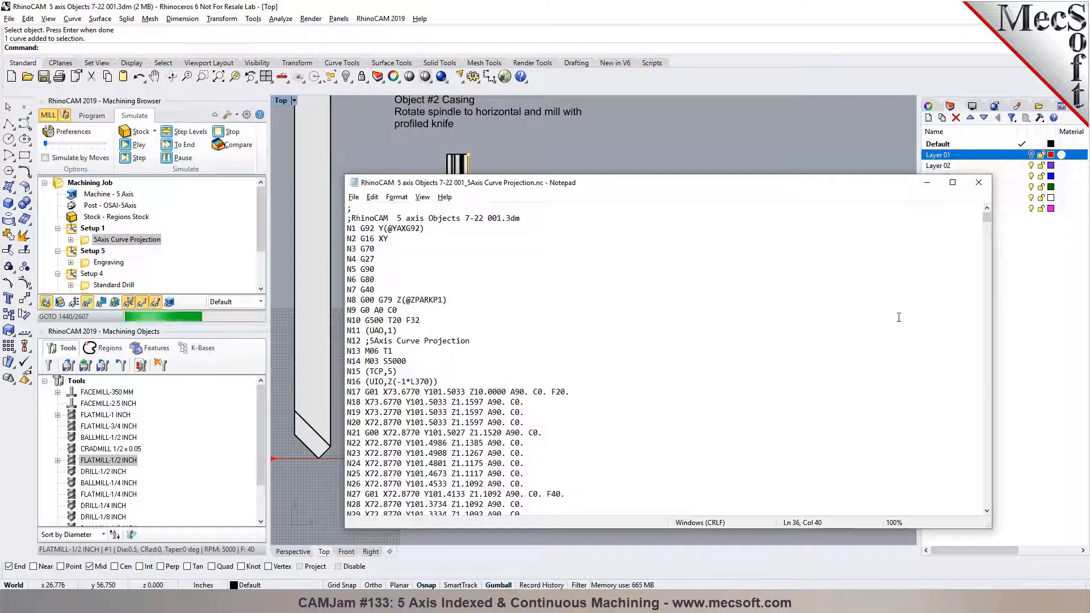
click(979, 182)
scroll(440, 306, up, 5)
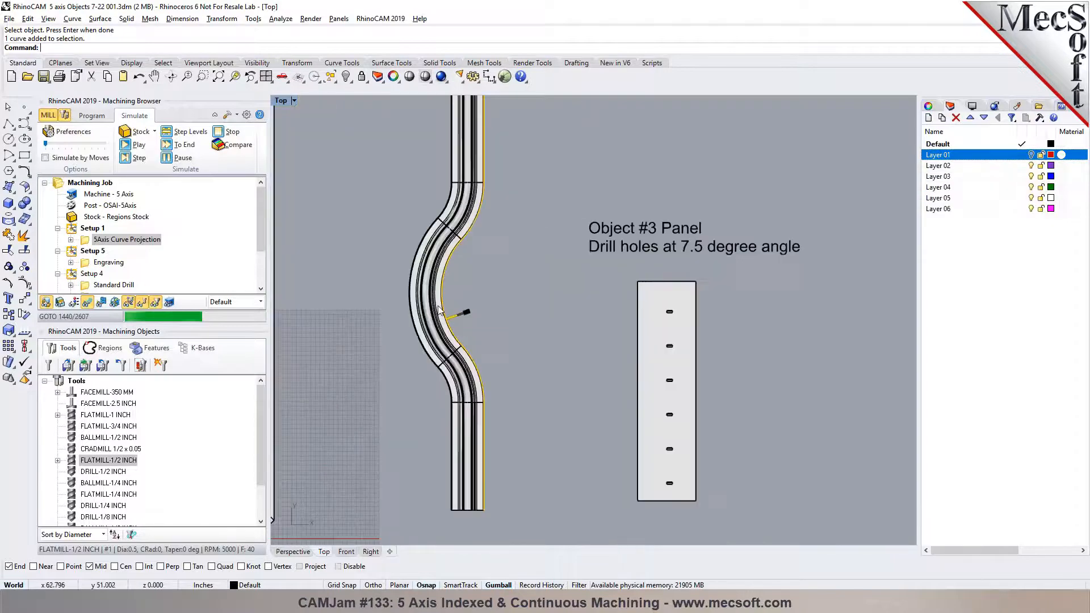
scroll(438, 301, down, 5)
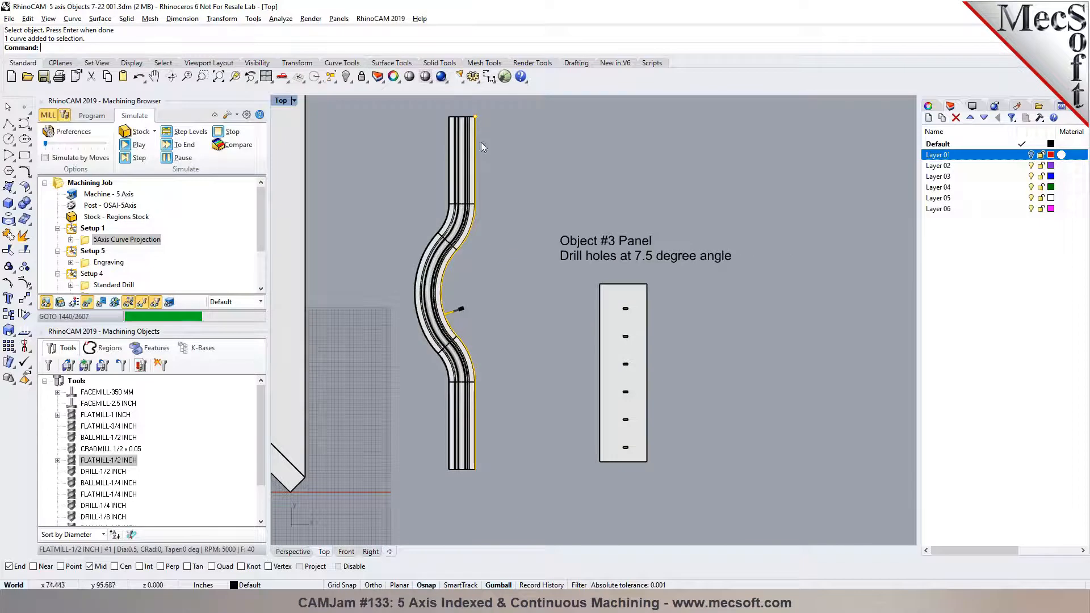
click(91, 115)
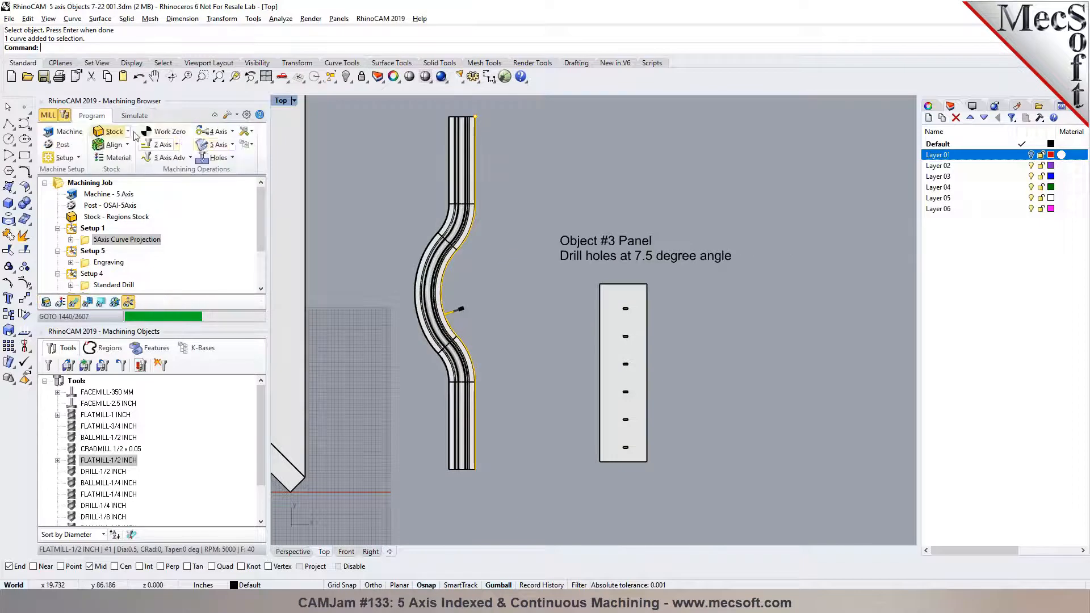
click(217, 148)
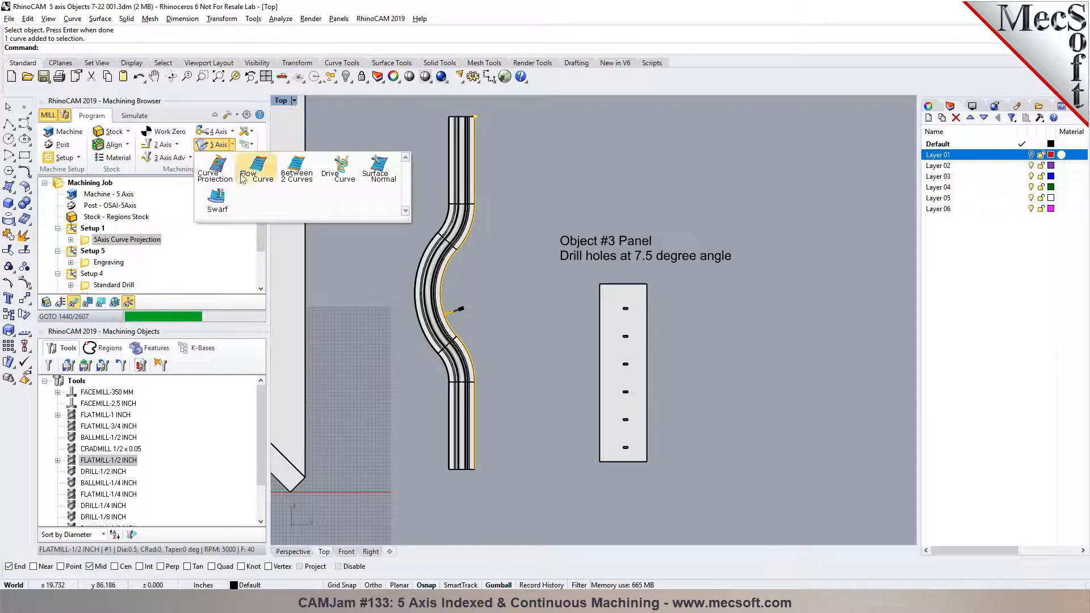
Examine the tool types offered for the 5 Axis Curve Projection operation and in the general tool creation dialog, leaving both without changes.
click(89, 240)
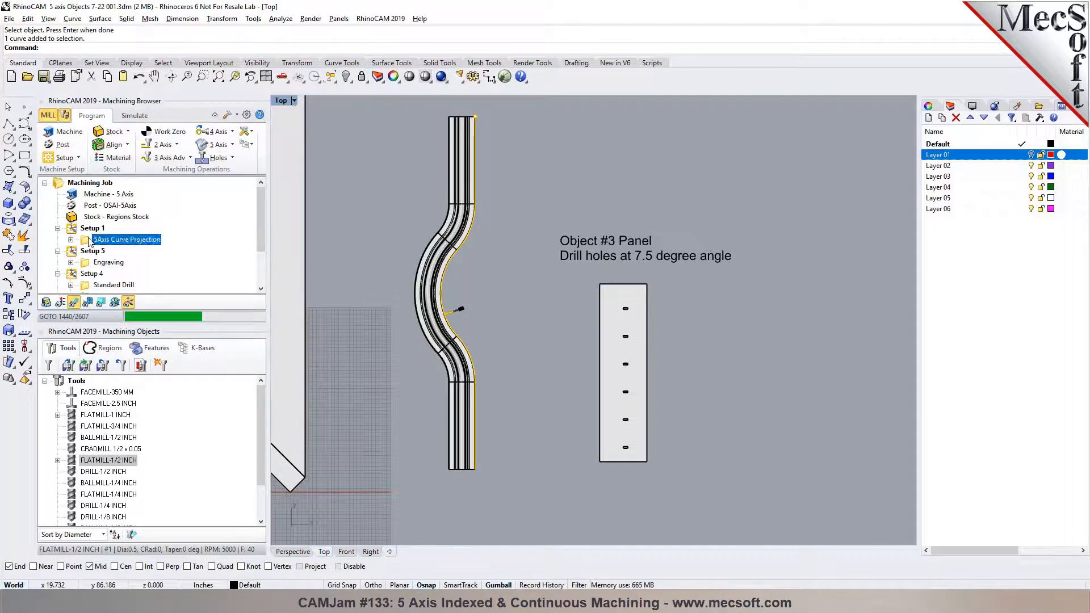
double_click(89, 240)
click(148, 147)
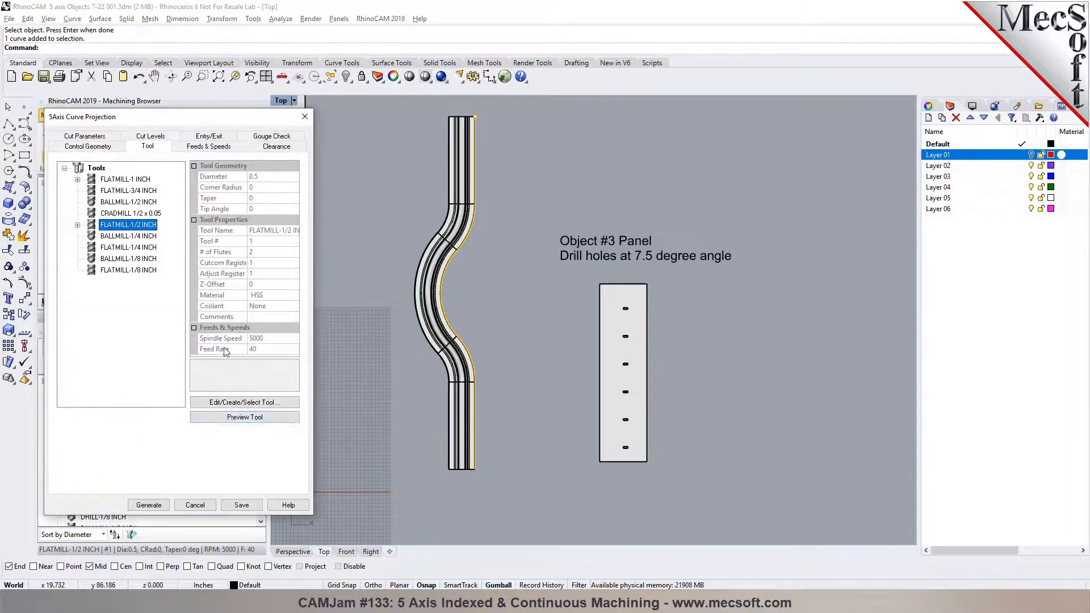
click(225, 407)
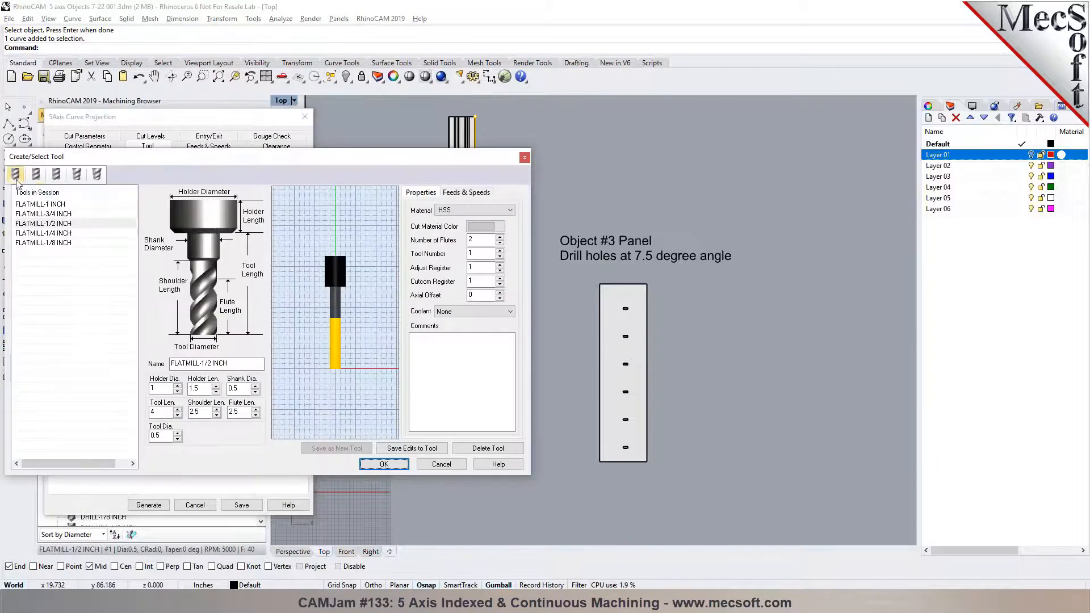
click(36, 174)
click(56, 173)
click(76, 173)
click(97, 174)
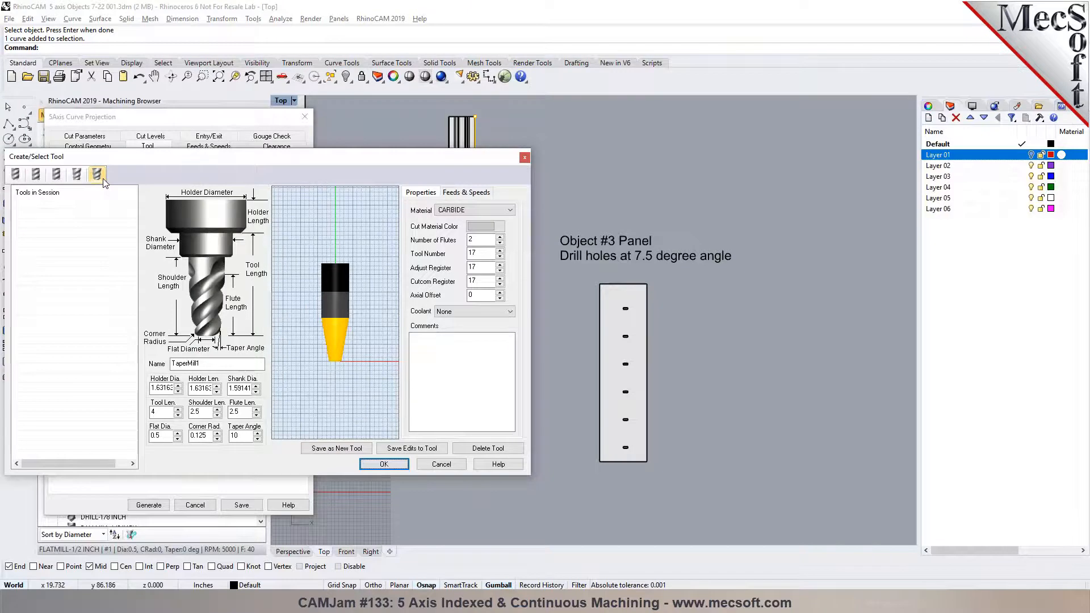
click(525, 157)
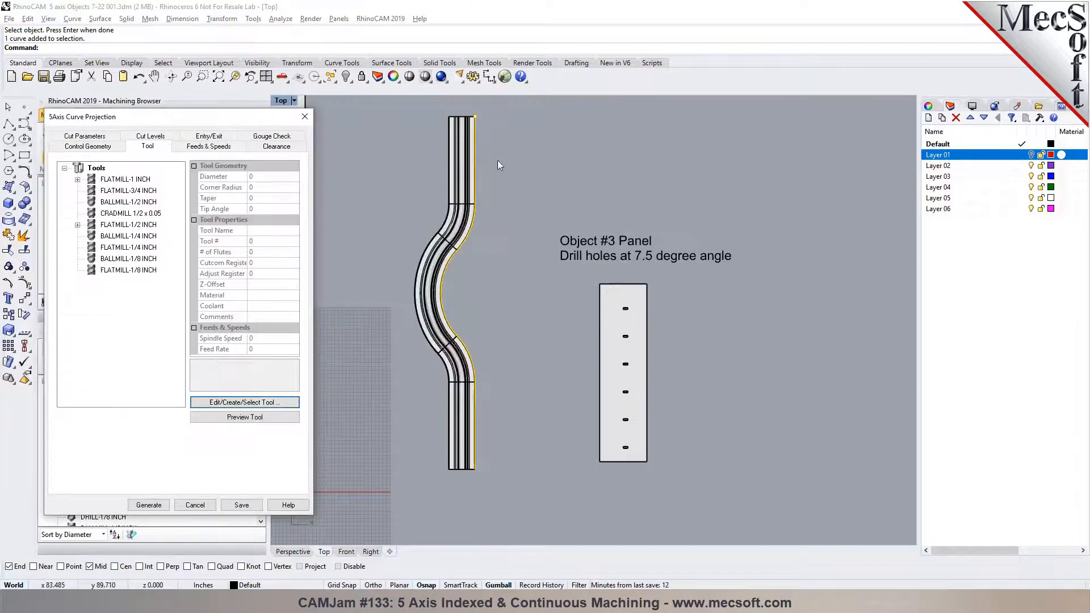
click(199, 505)
click(49, 366)
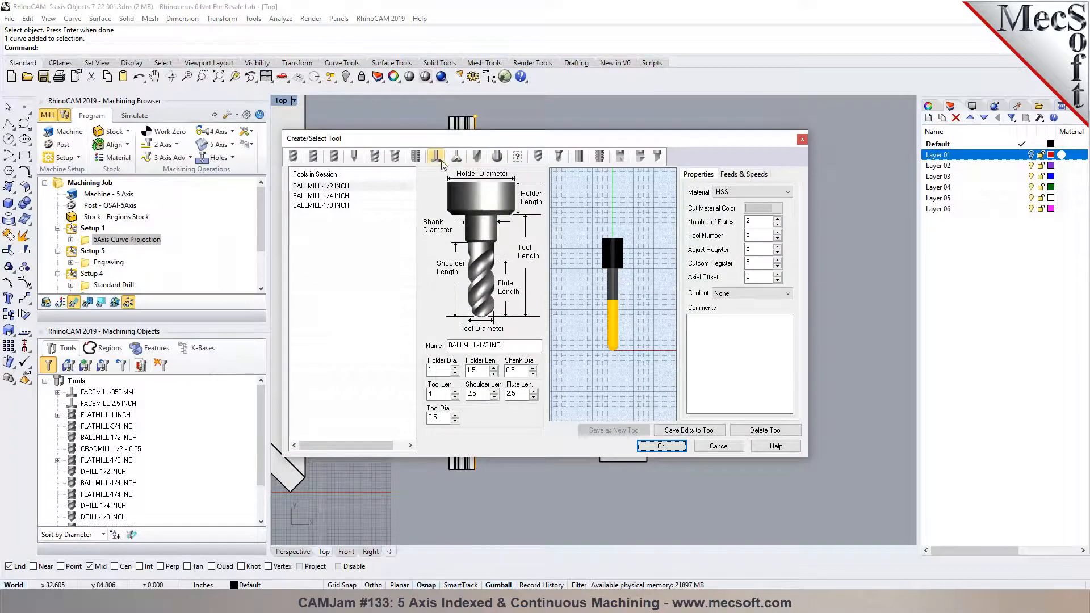
click(802, 140)
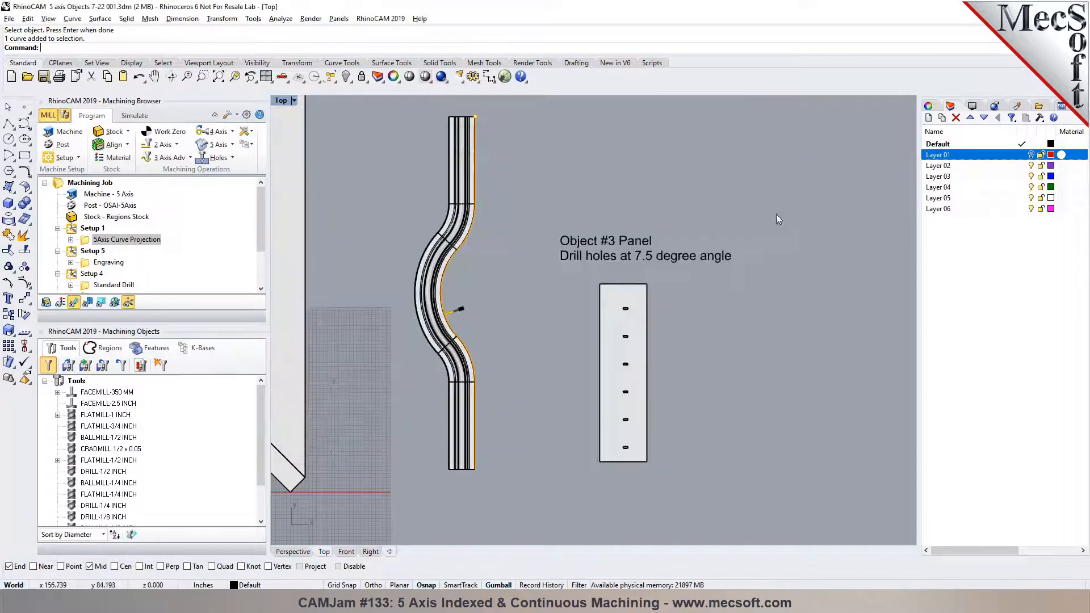
Switch to the Perspective view, select the Machining Job in place of the 5 Axis Curve Projection operation and save the file.
scroll(469, 329, up, 14)
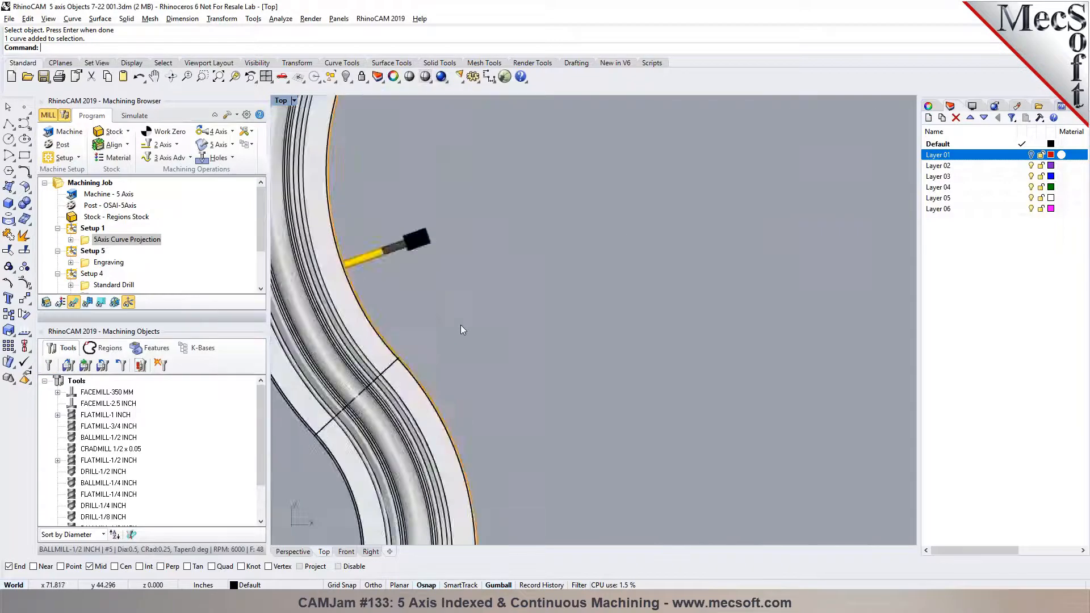
scroll(467, 327, down, 10)
click(296, 551)
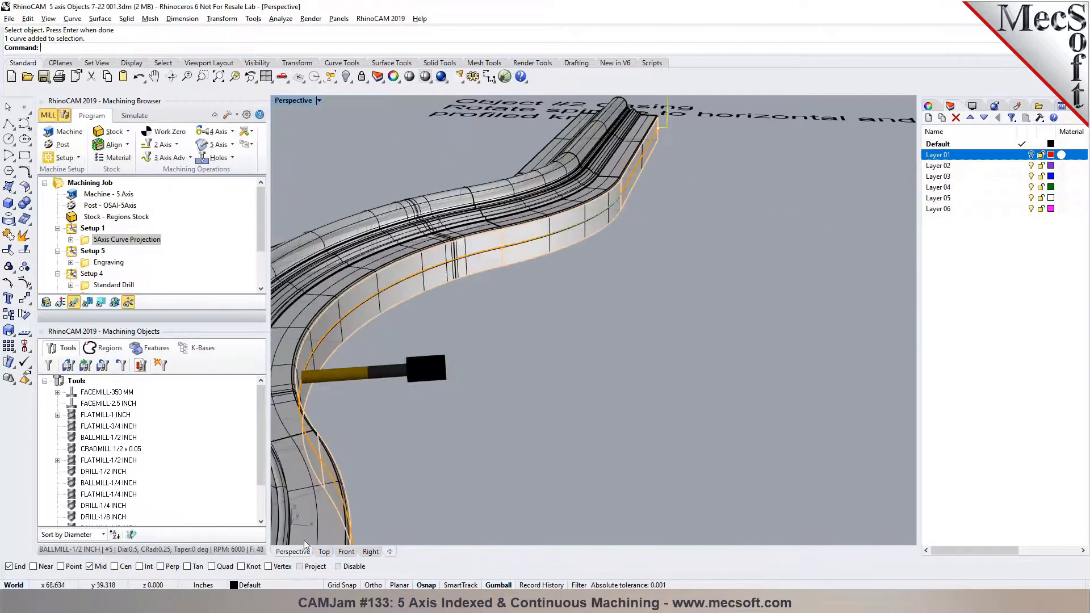
scroll(492, 386, down, 2)
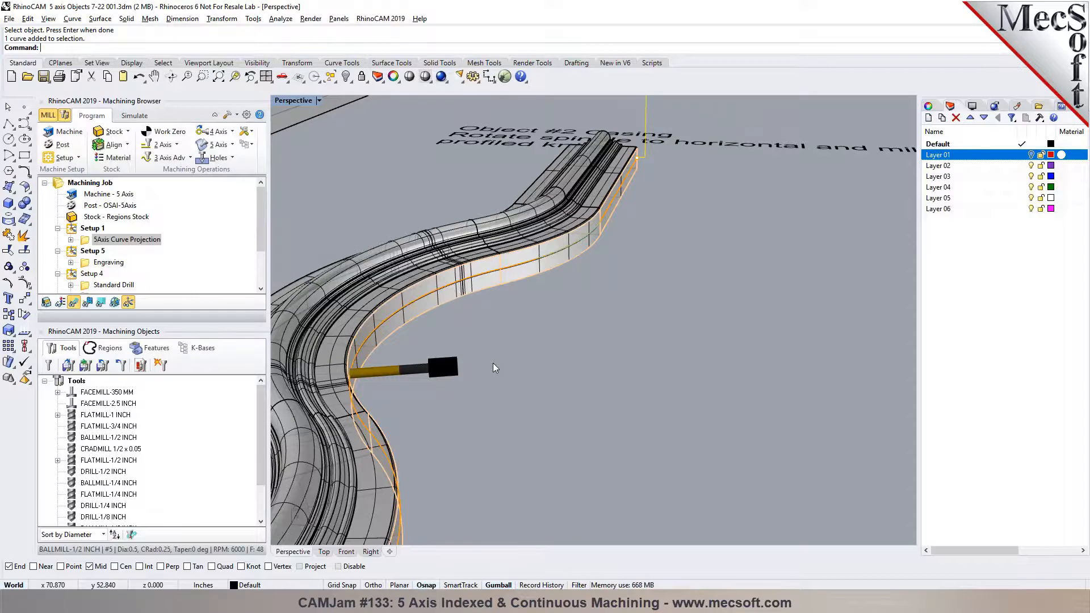
scroll(571, 233, down, 5)
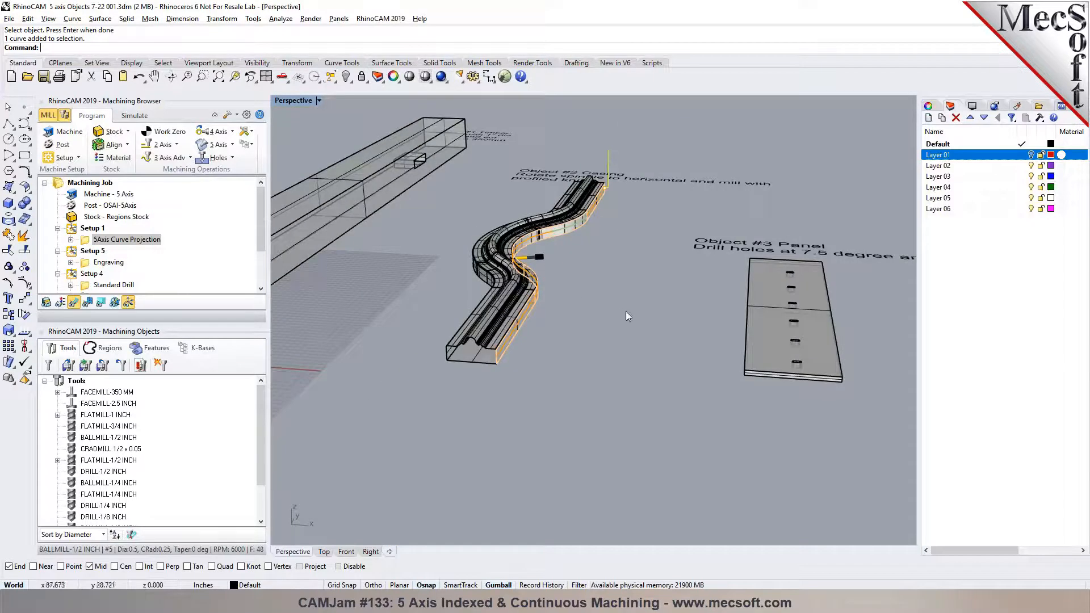
click(100, 184)
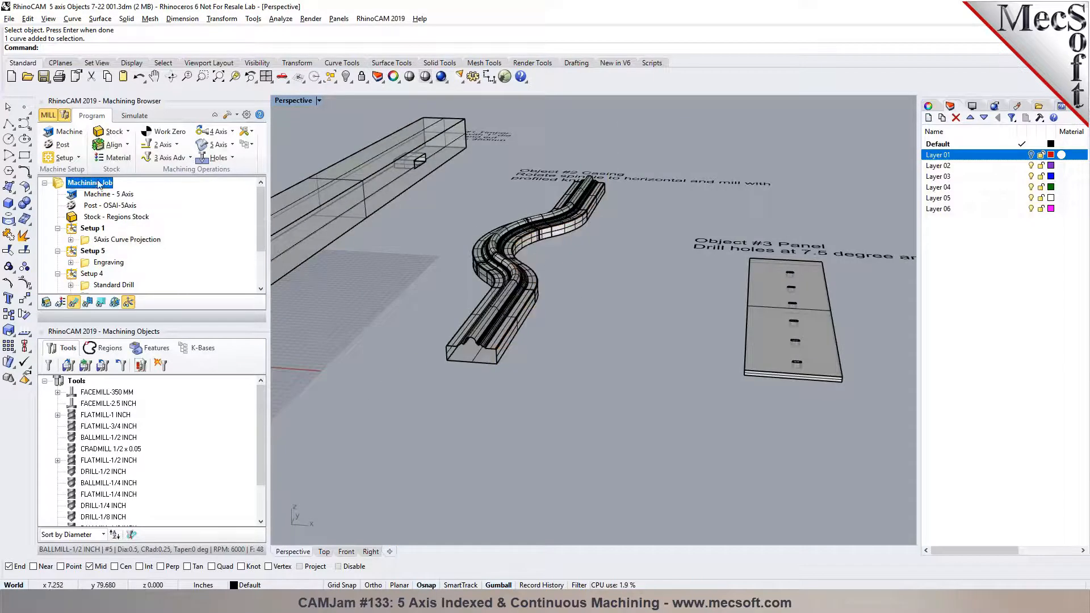
click(44, 78)
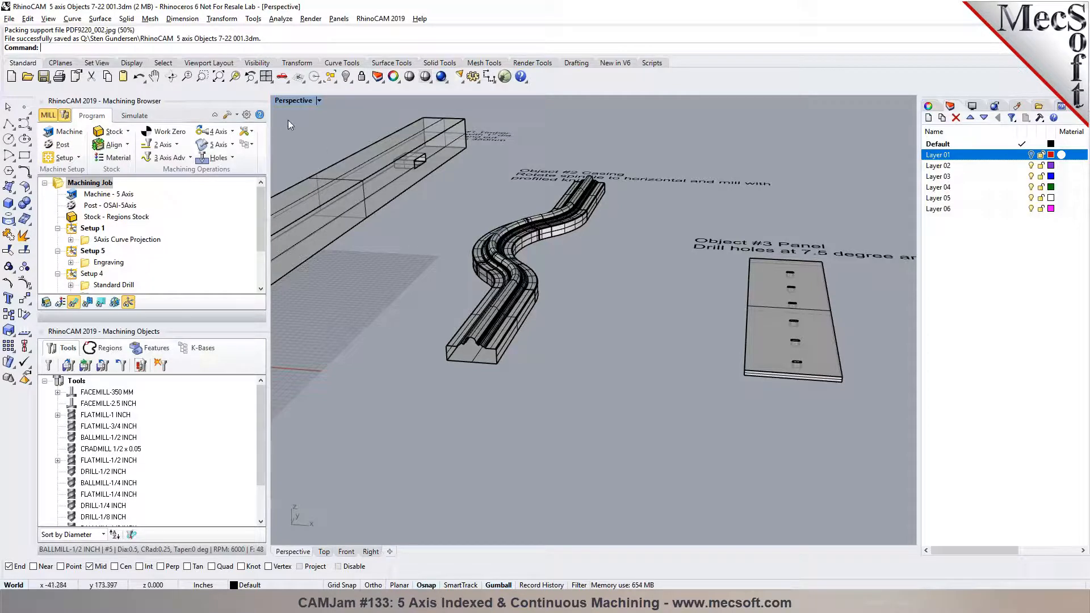
Load the MAXXIS 5Axis machine definition from file in the machine tool setup.
click(49, 136)
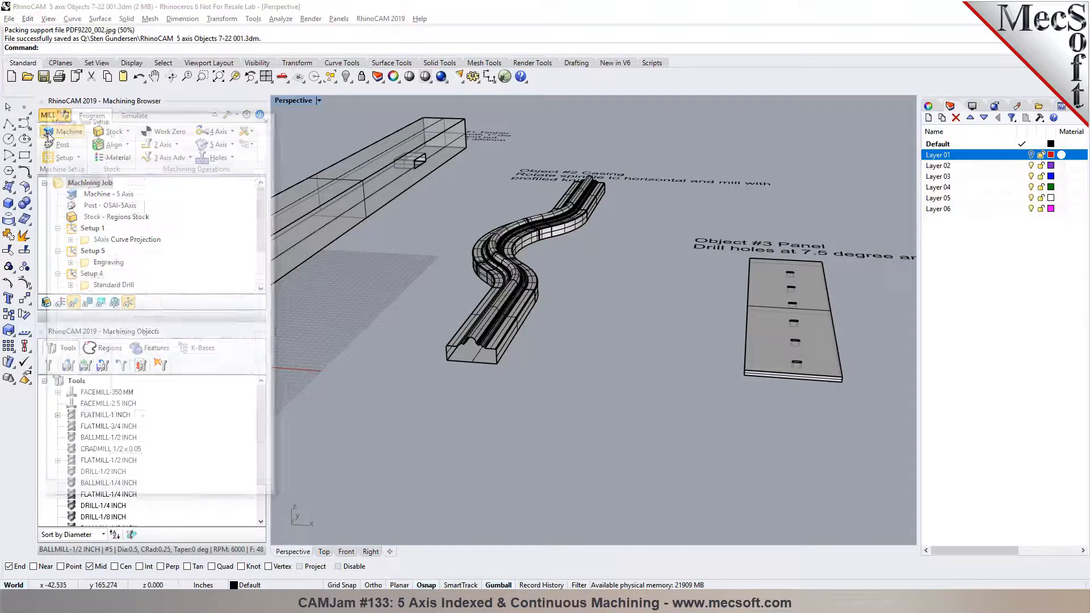
click(204, 155)
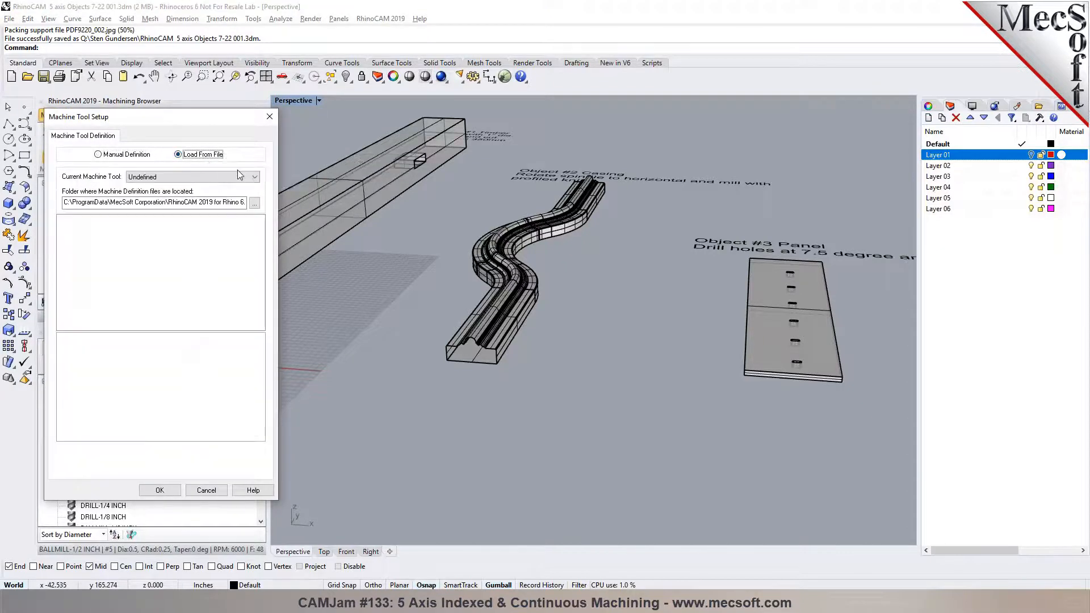
click(254, 177)
drag(257, 200, 236, 349)
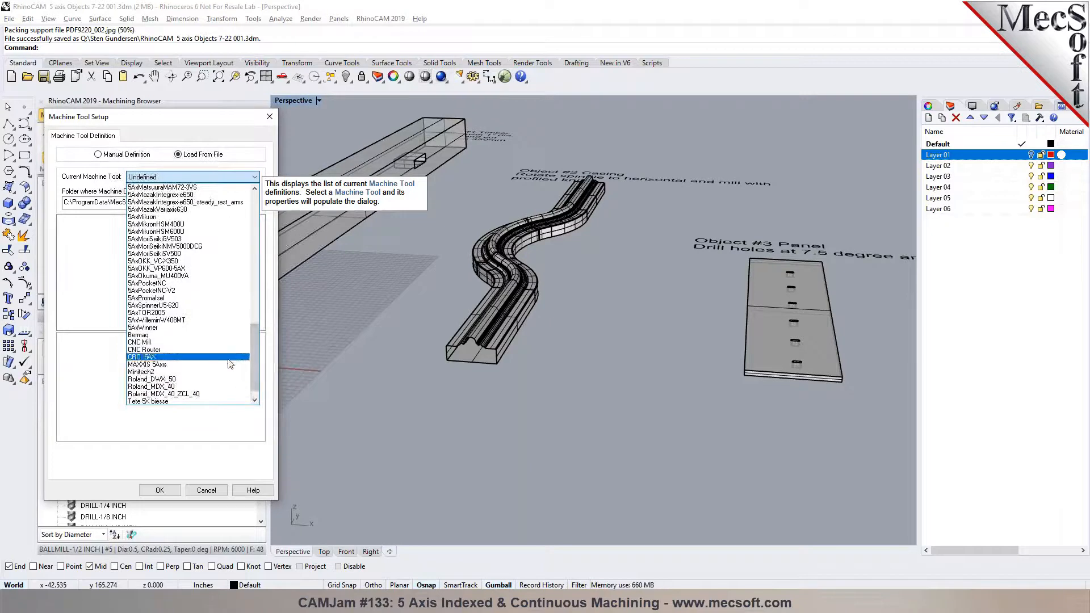
click(229, 363)
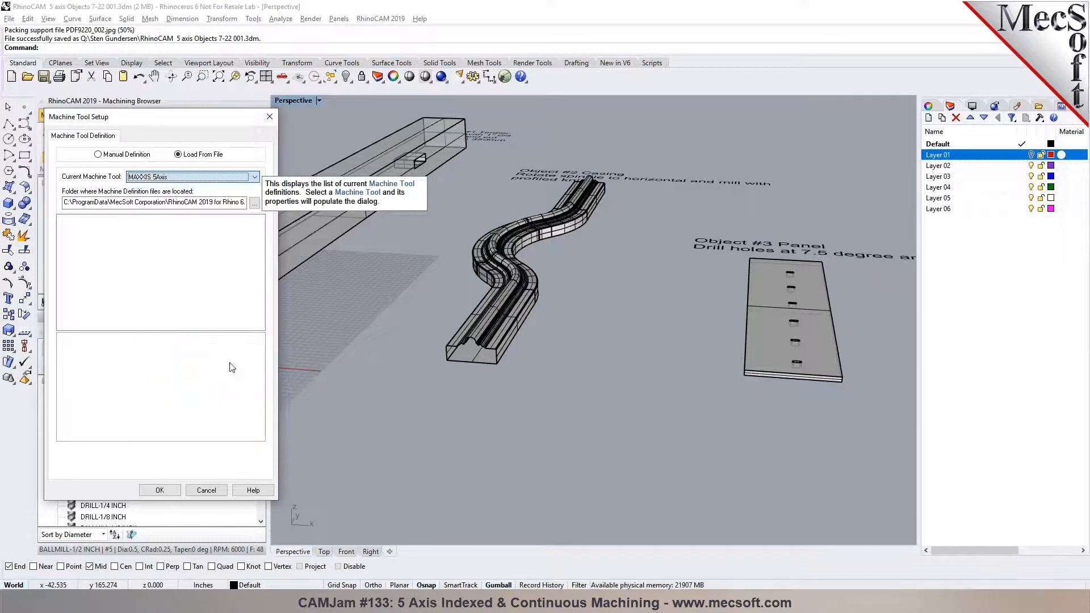
scroll(692, 393, down, 9)
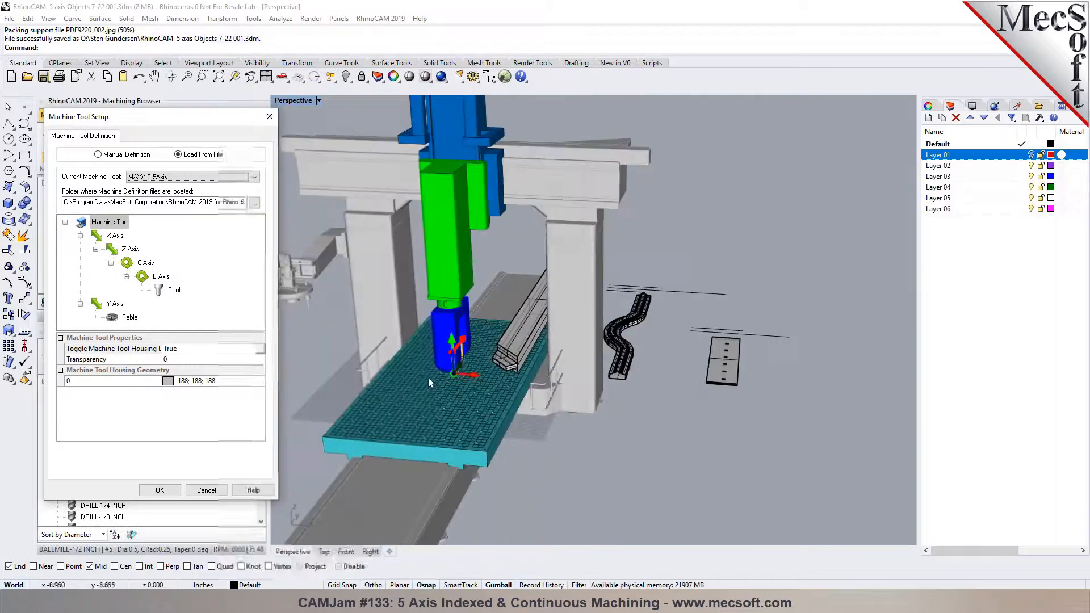
right_drag(460, 375, 453, 343)
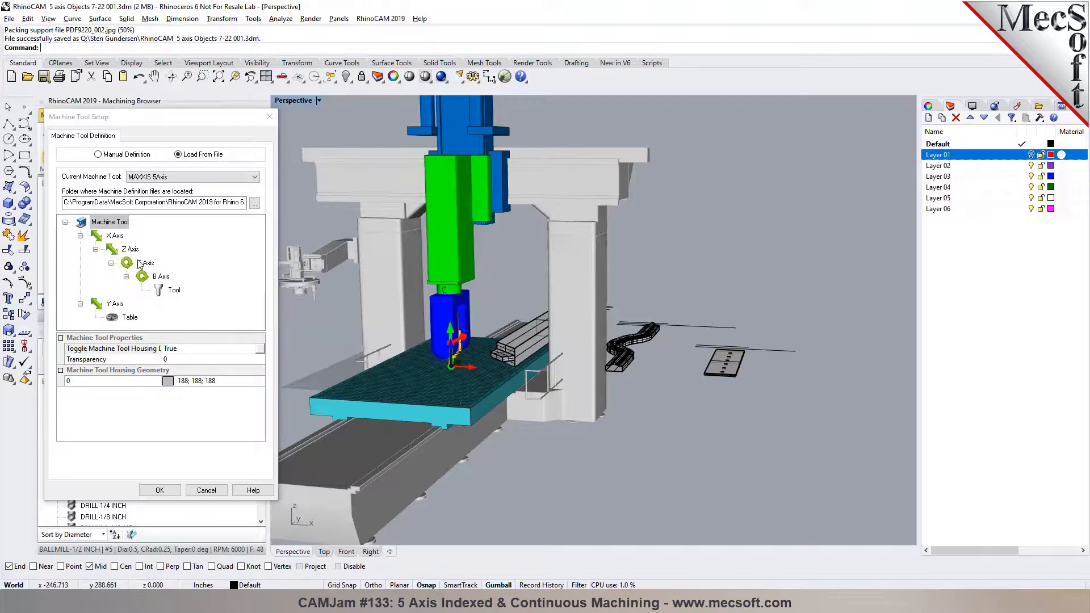
Examine the machine's X, Z, C and B axes and its tool node, and cancel the machine tool setup.
click(114, 235)
scroll(470, 364, down, 2)
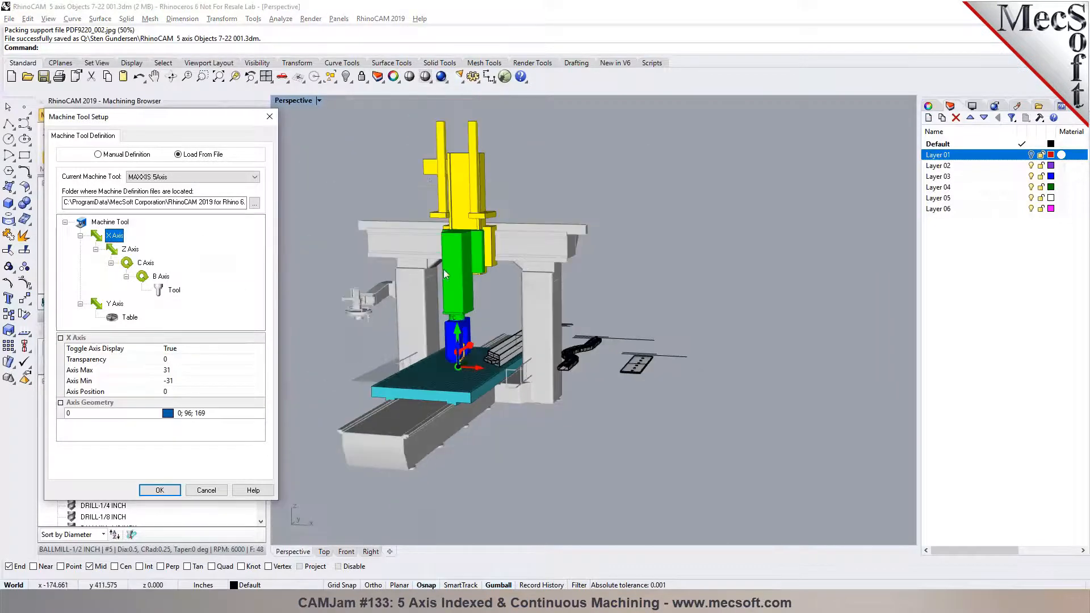
click(130, 250)
click(147, 264)
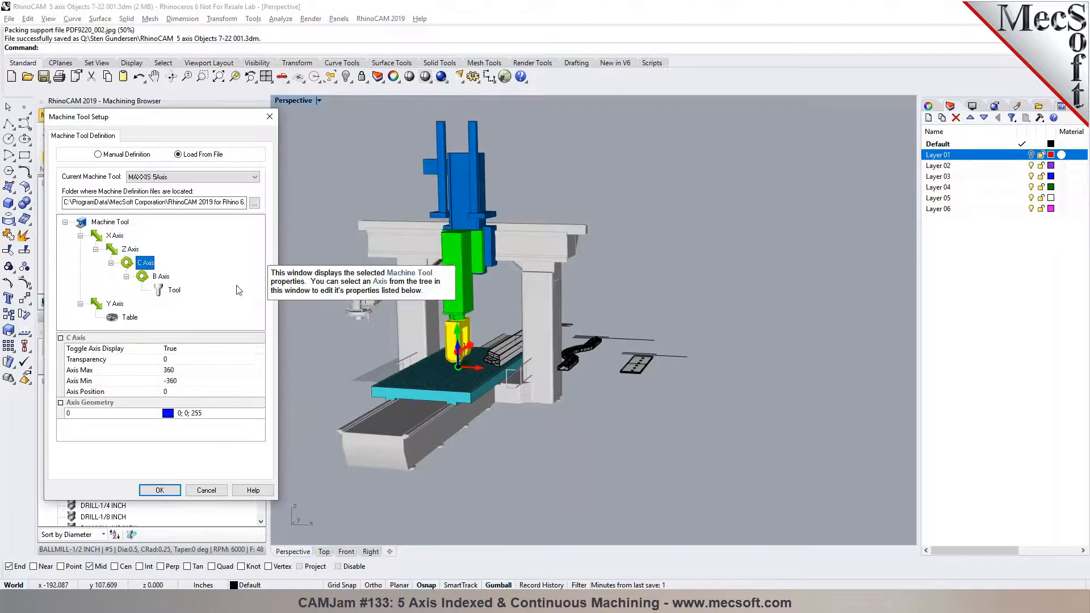
click(161, 276)
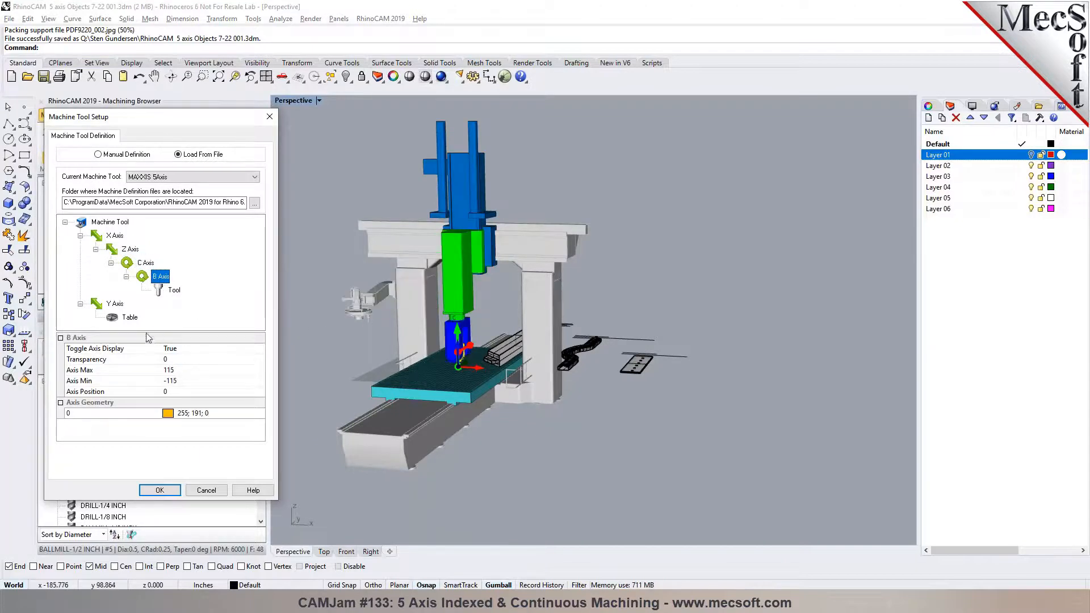
click(173, 290)
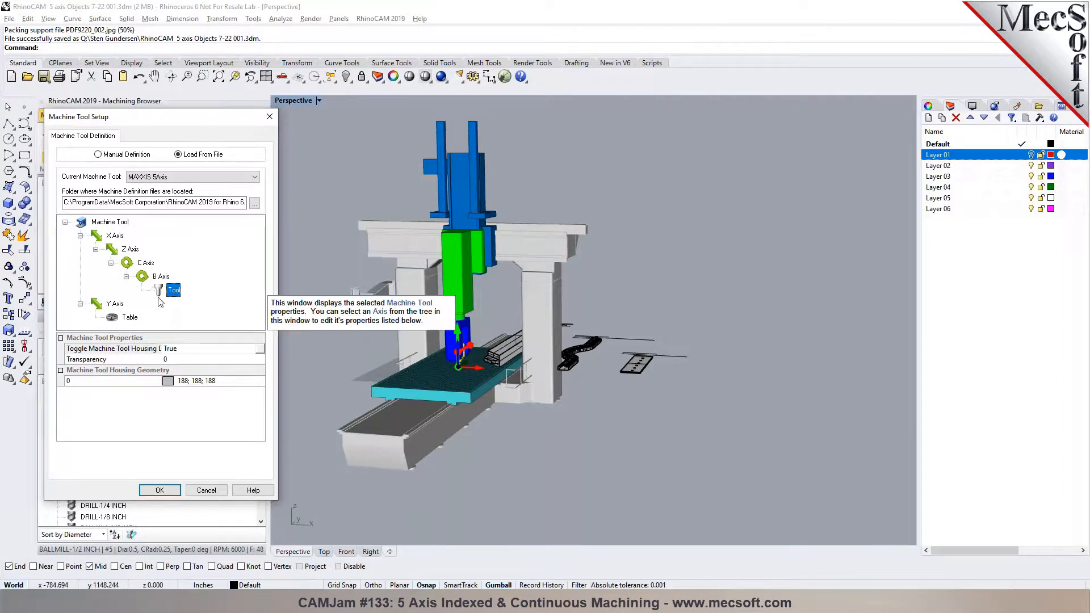
click(142, 263)
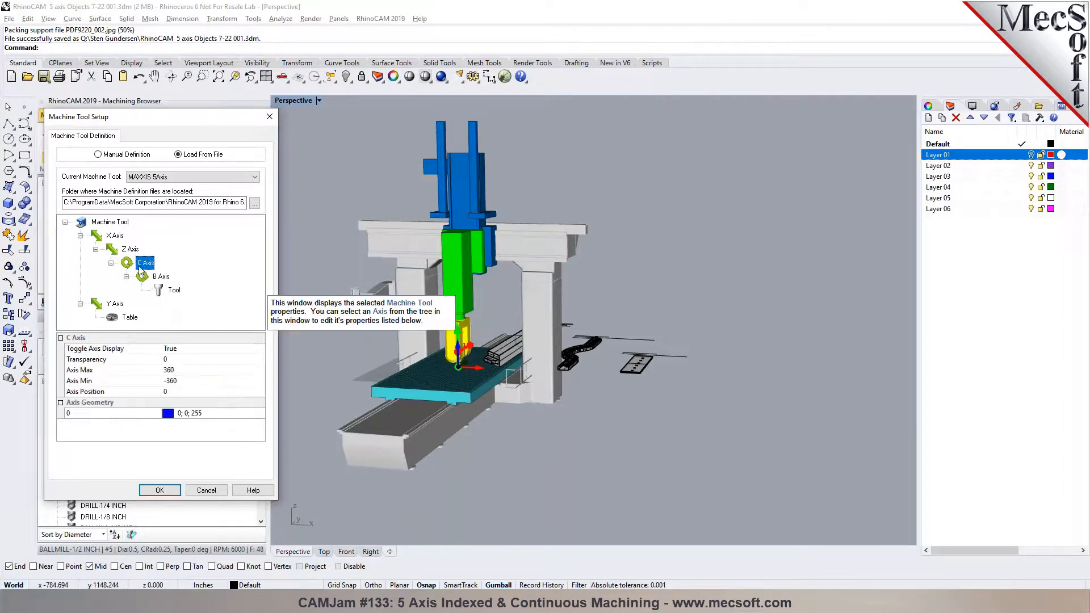
click(531, 455)
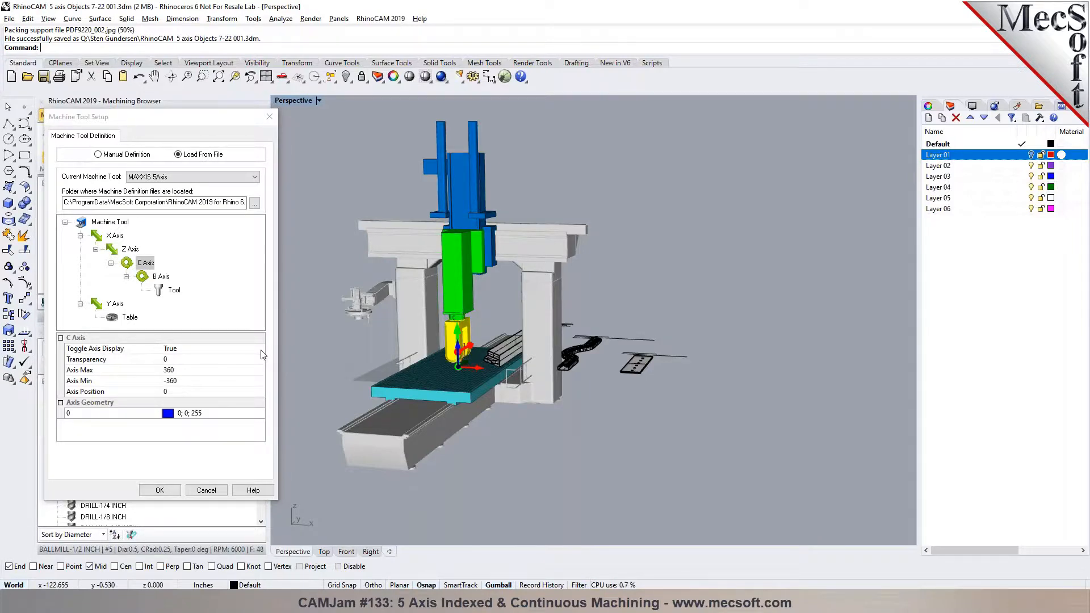
click(206, 491)
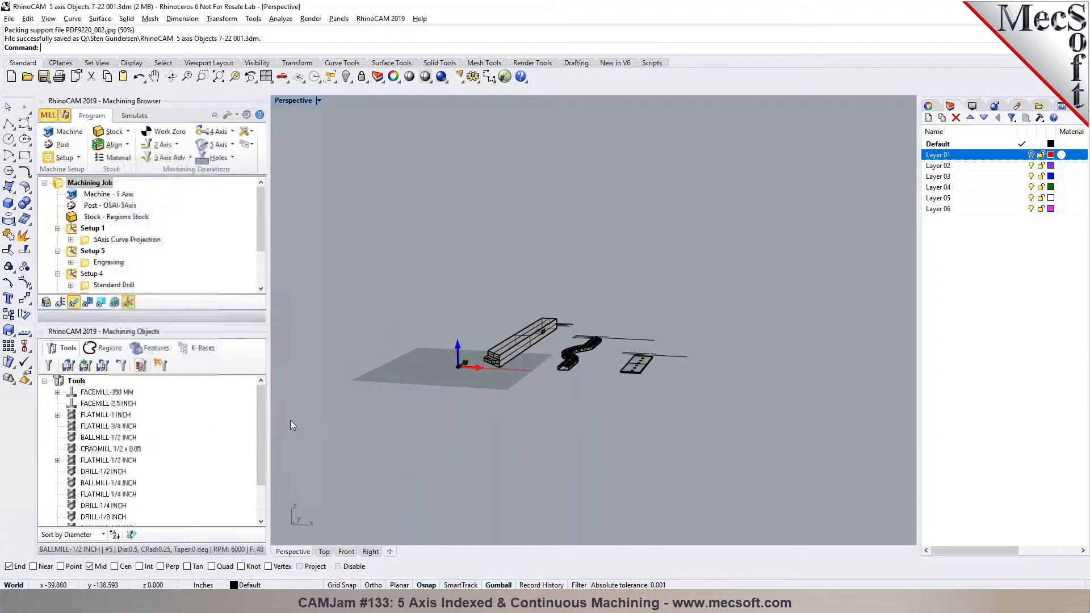